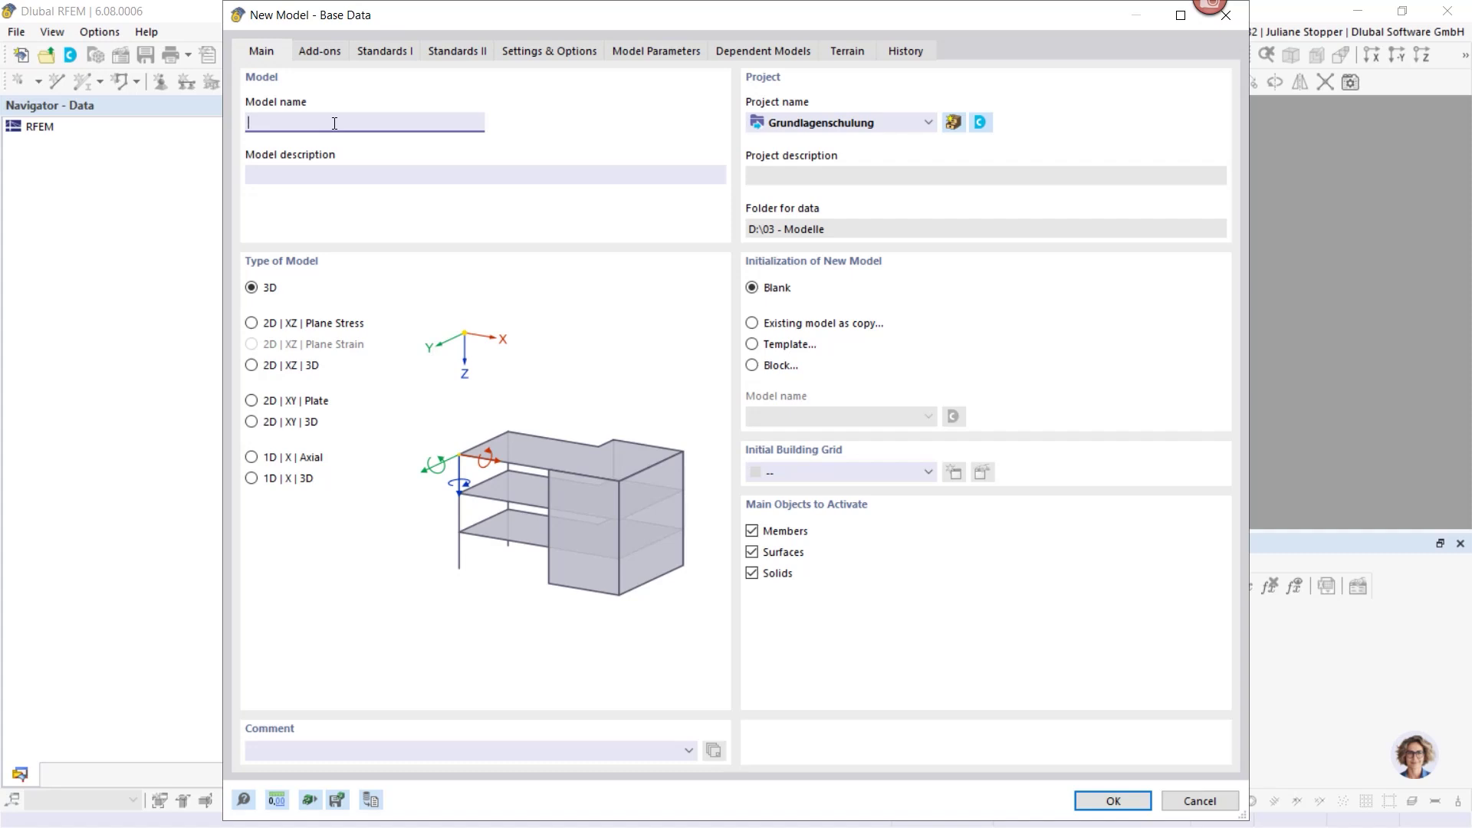
# Create a blank 3D model named Concrete Beam with the Concrete Design add-on and EN 1992 as concrete standard, and maximize its window.
pyautogui.write('oncrete Beam')
pyautogui.click(319, 51)
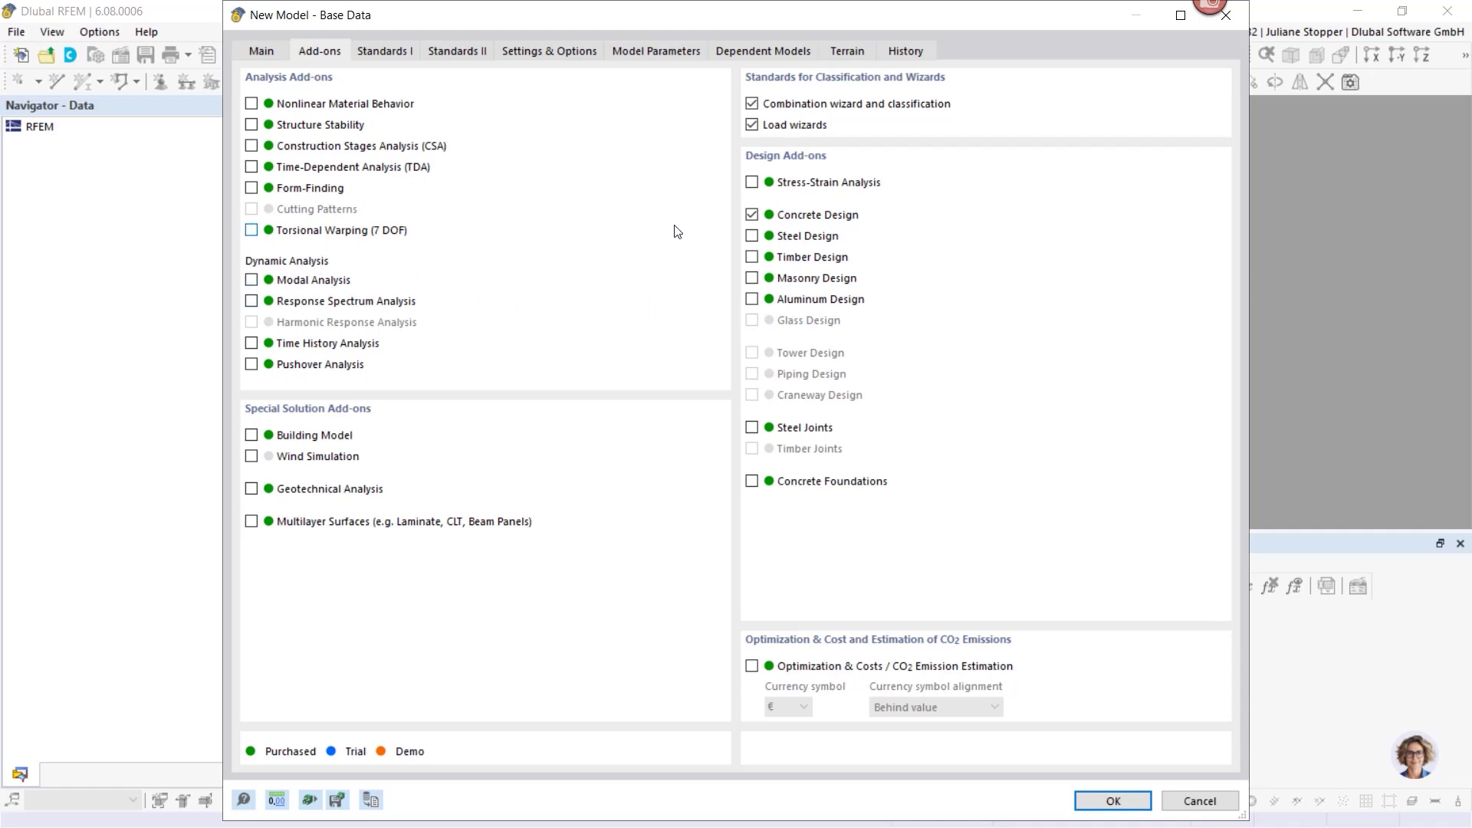
pyautogui.click(384, 51)
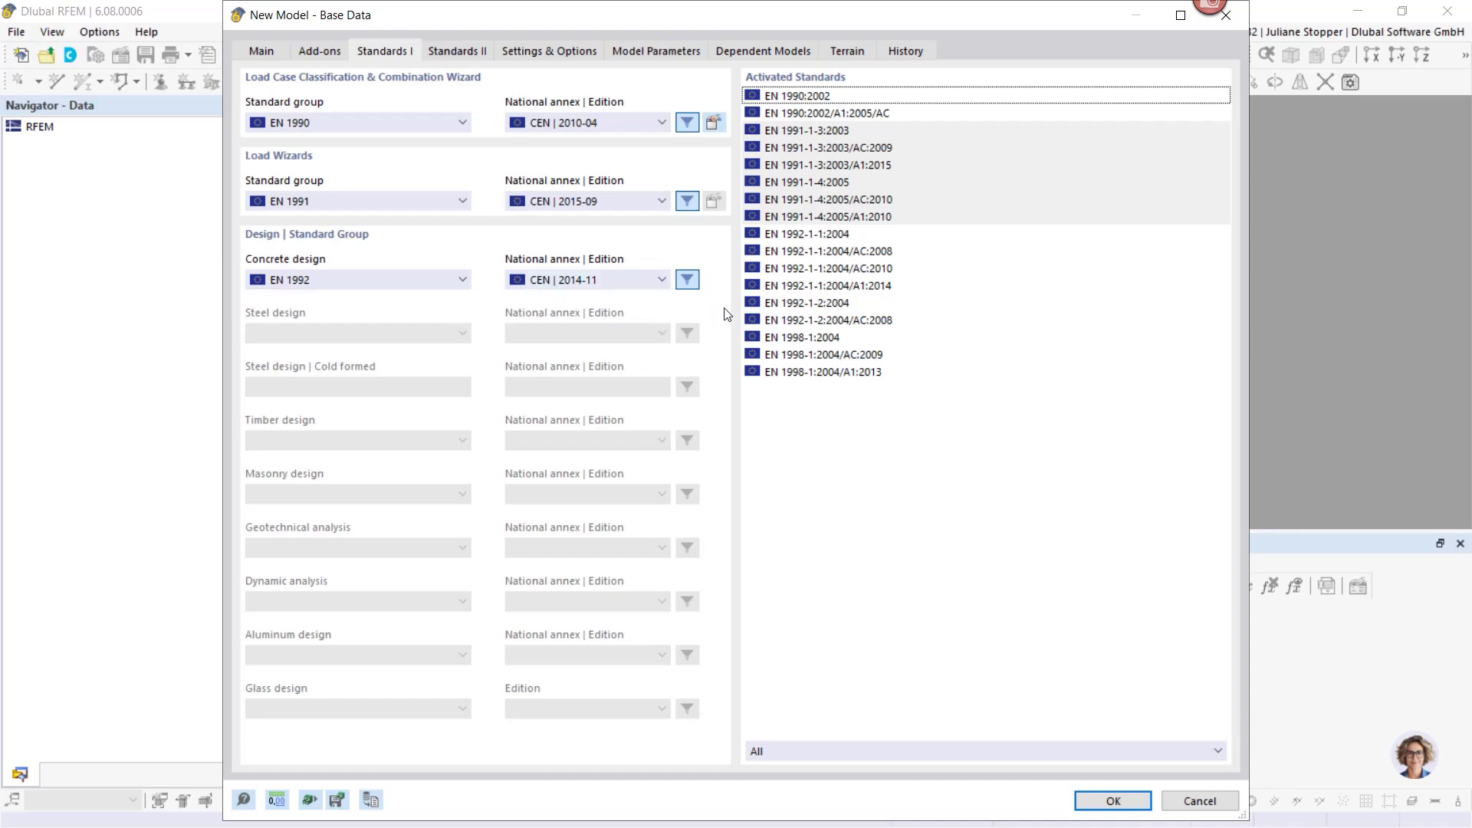
pyautogui.click(1110, 805)
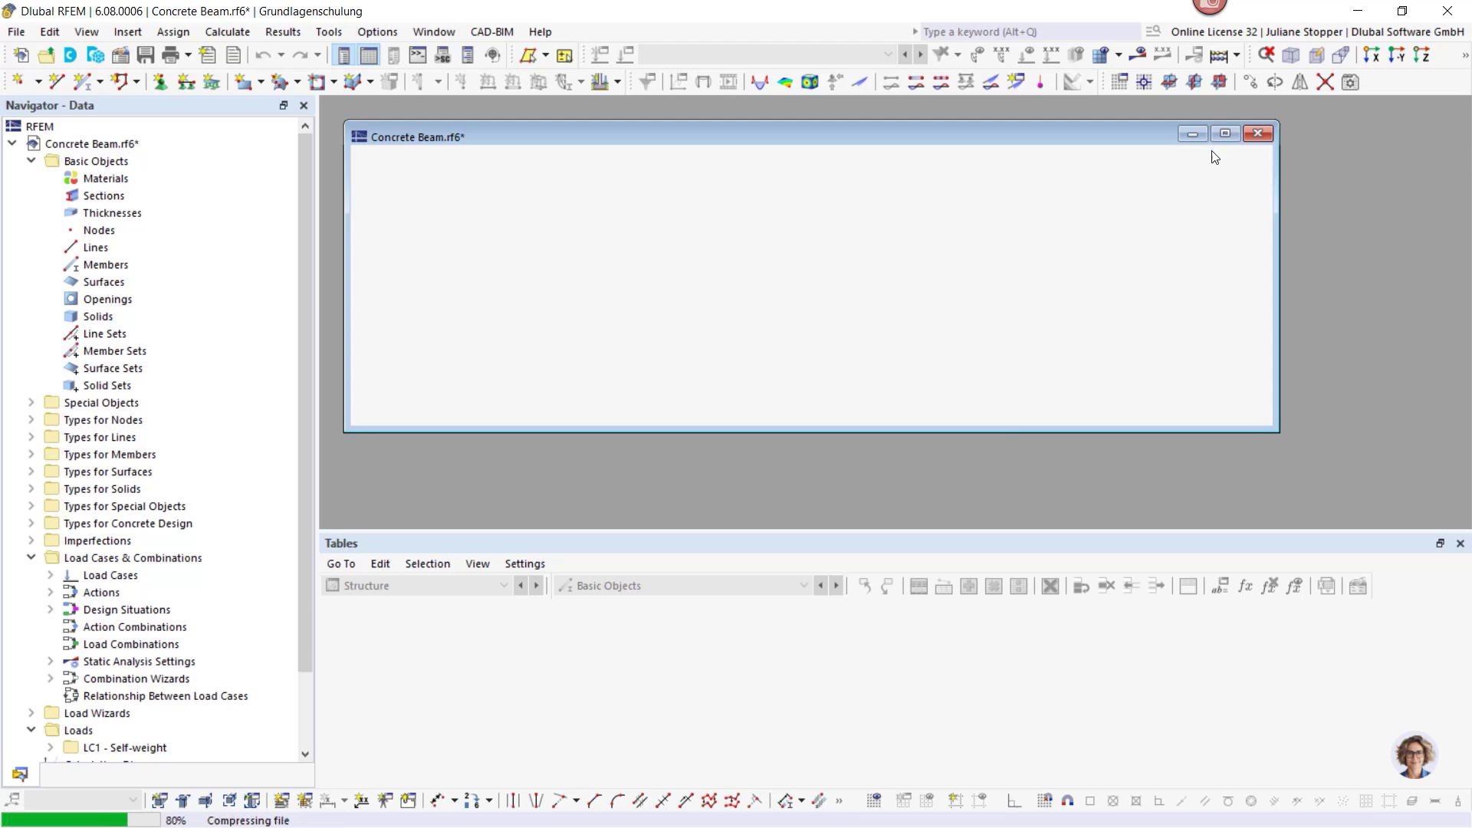
pyautogui.click(1225, 136)
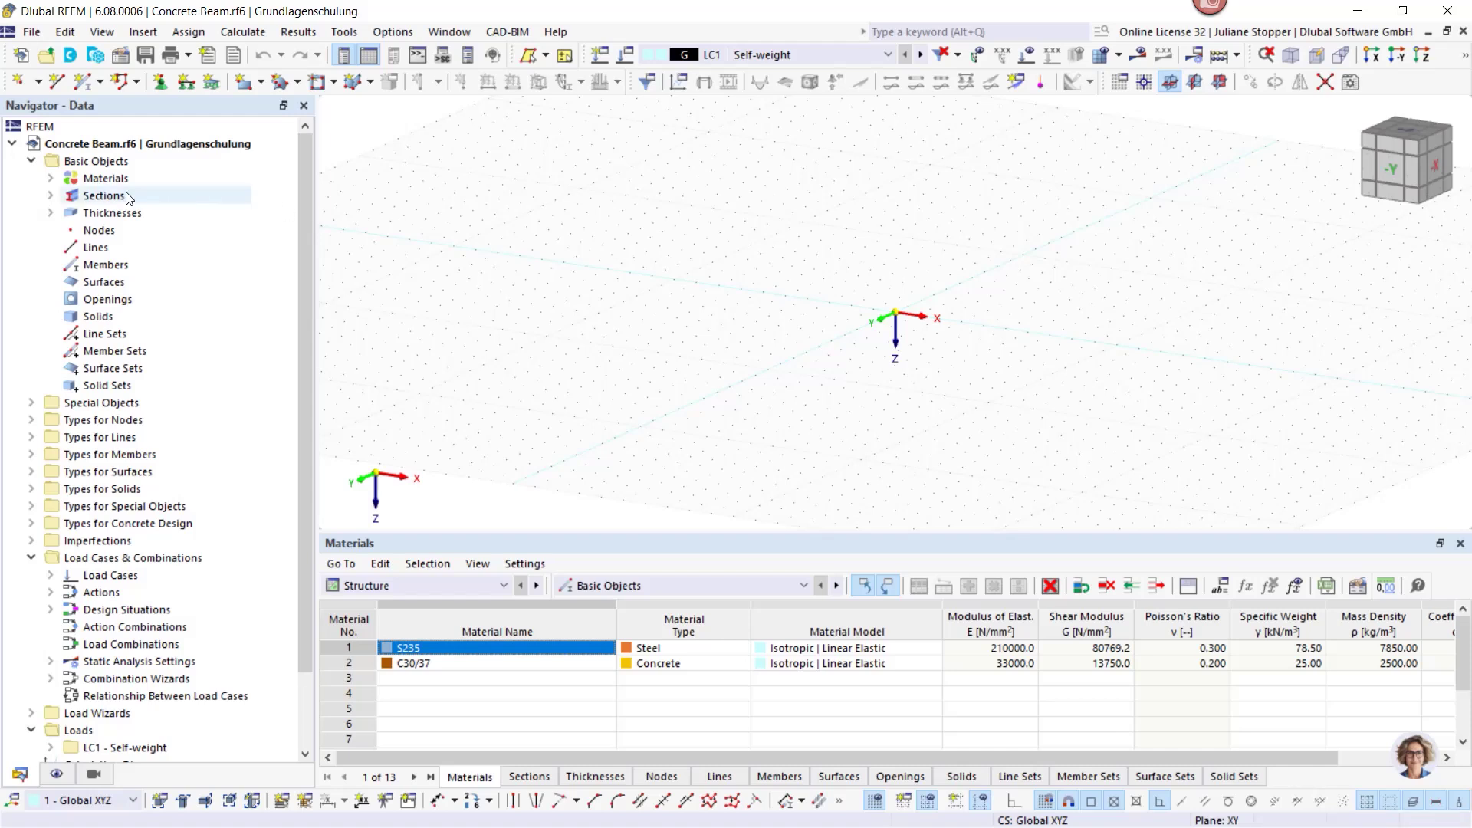
# Delete all unassigned basic objects, clearing the predefined sections and thicknesses first and the materials after them.
pyautogui.click(50, 179)
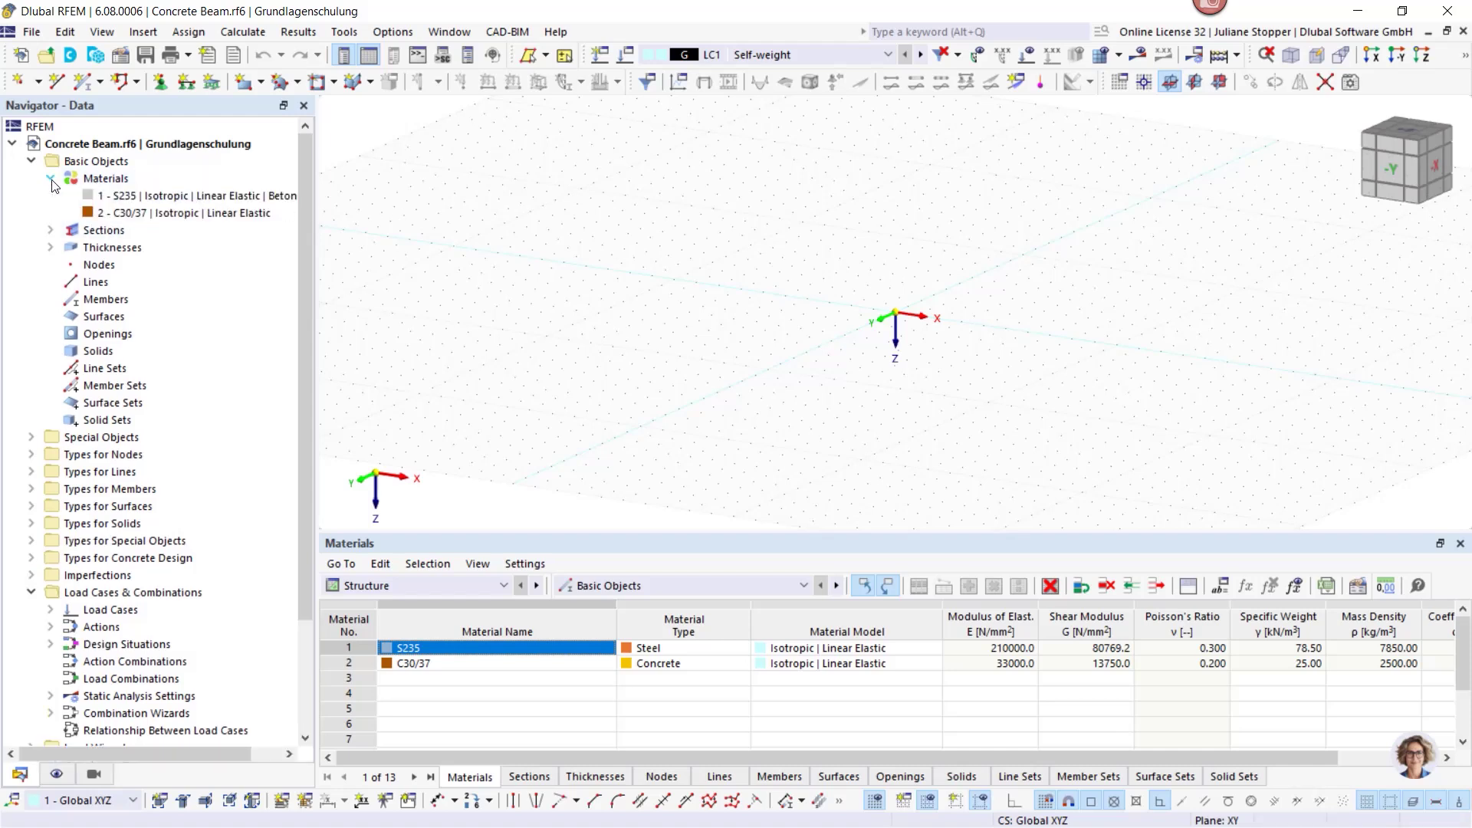
pyautogui.click(51, 231)
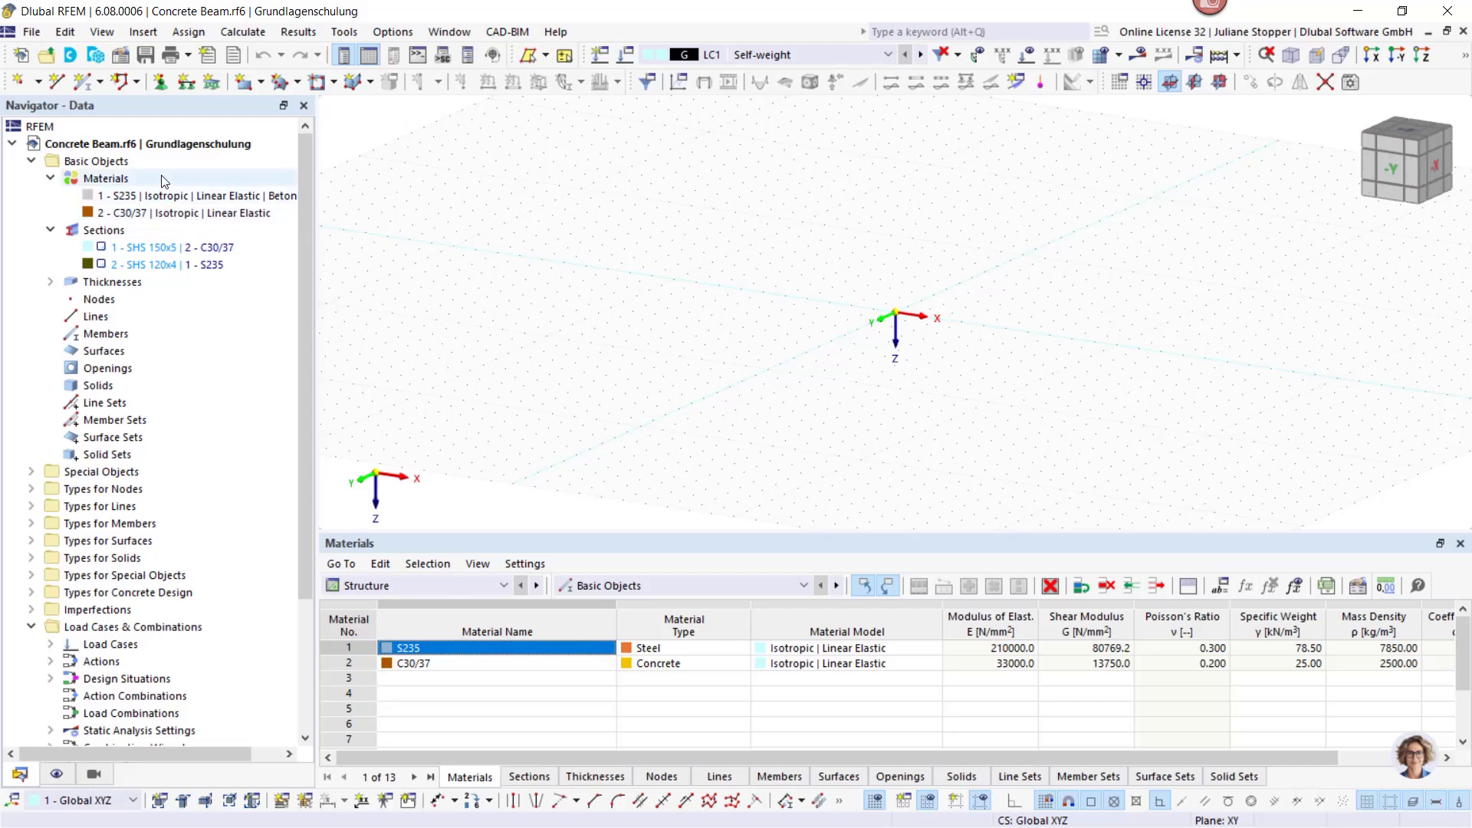
pyautogui.rightClick(94, 161)
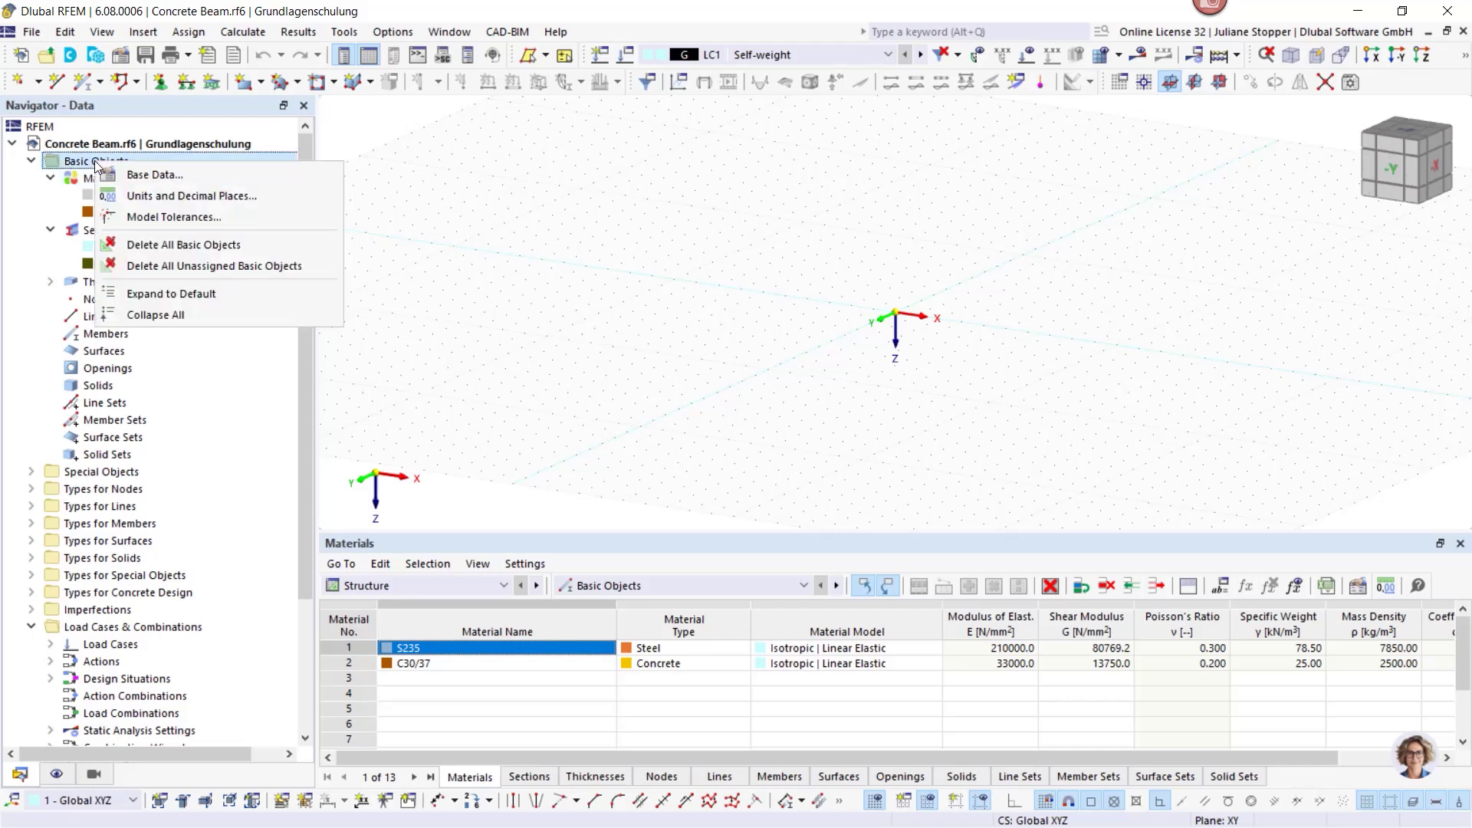
pyautogui.click(145, 265)
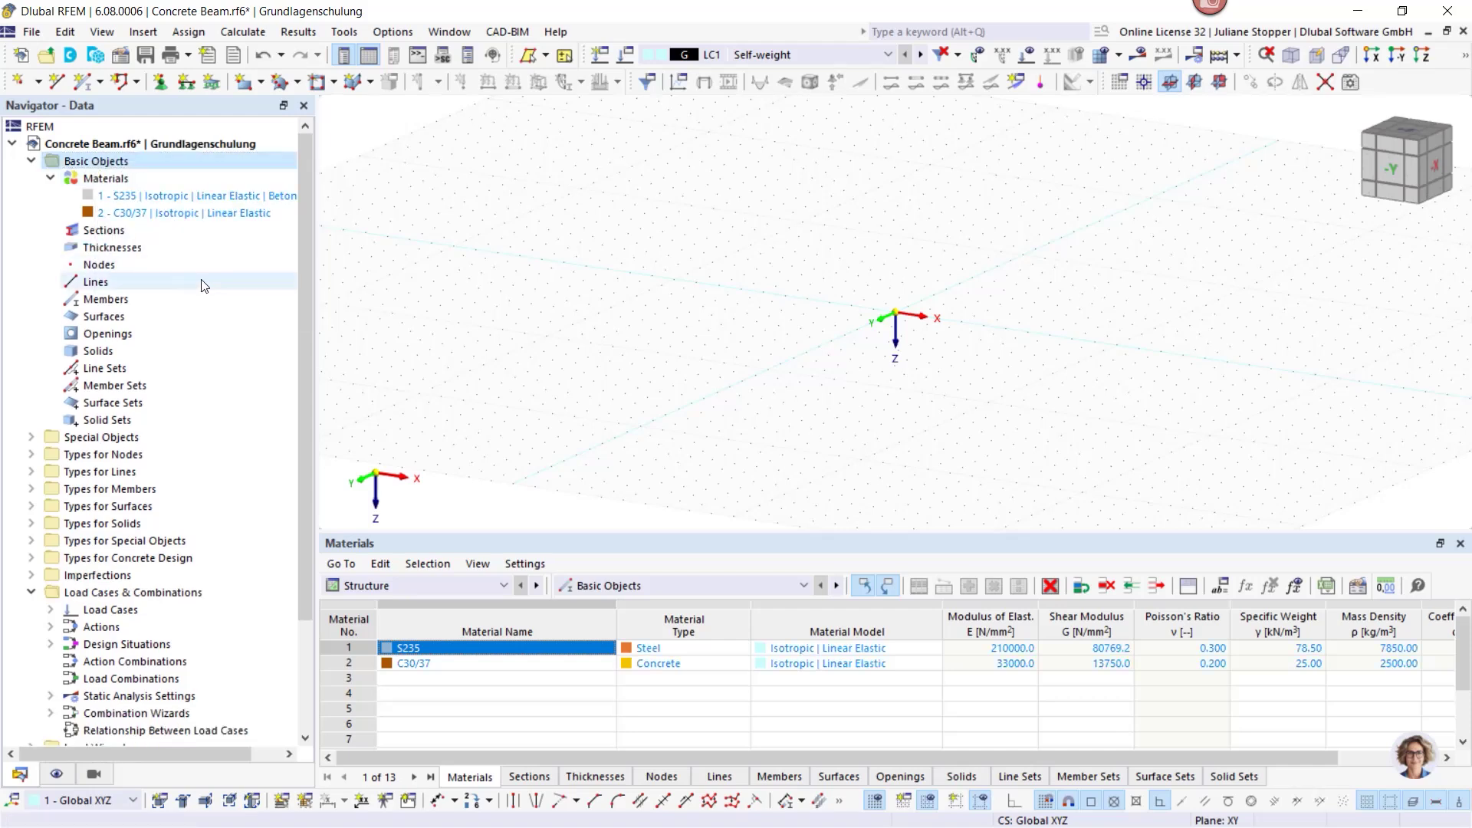
pyautogui.rightClick(103, 162)
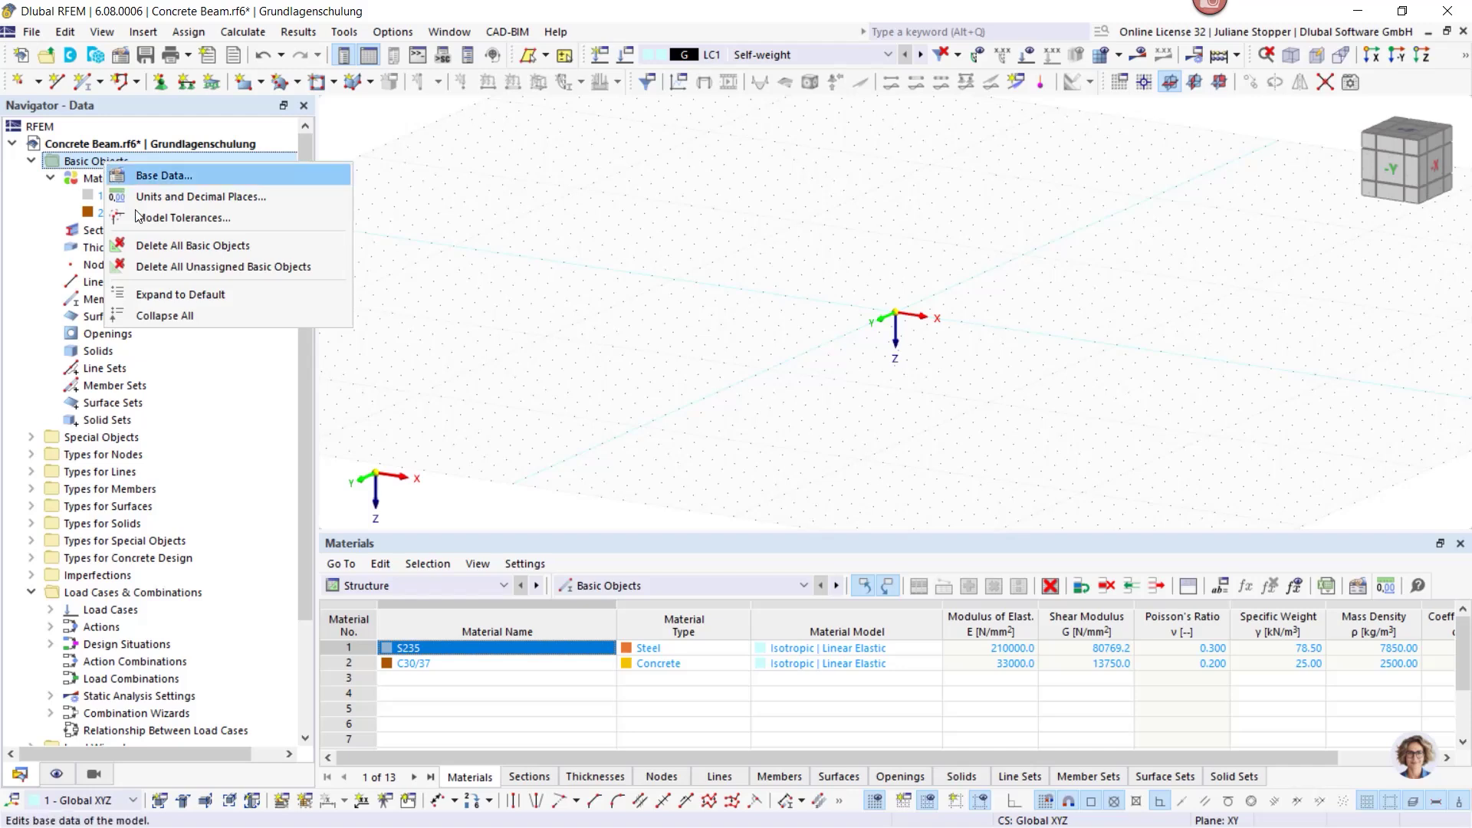
pyautogui.click(161, 266)
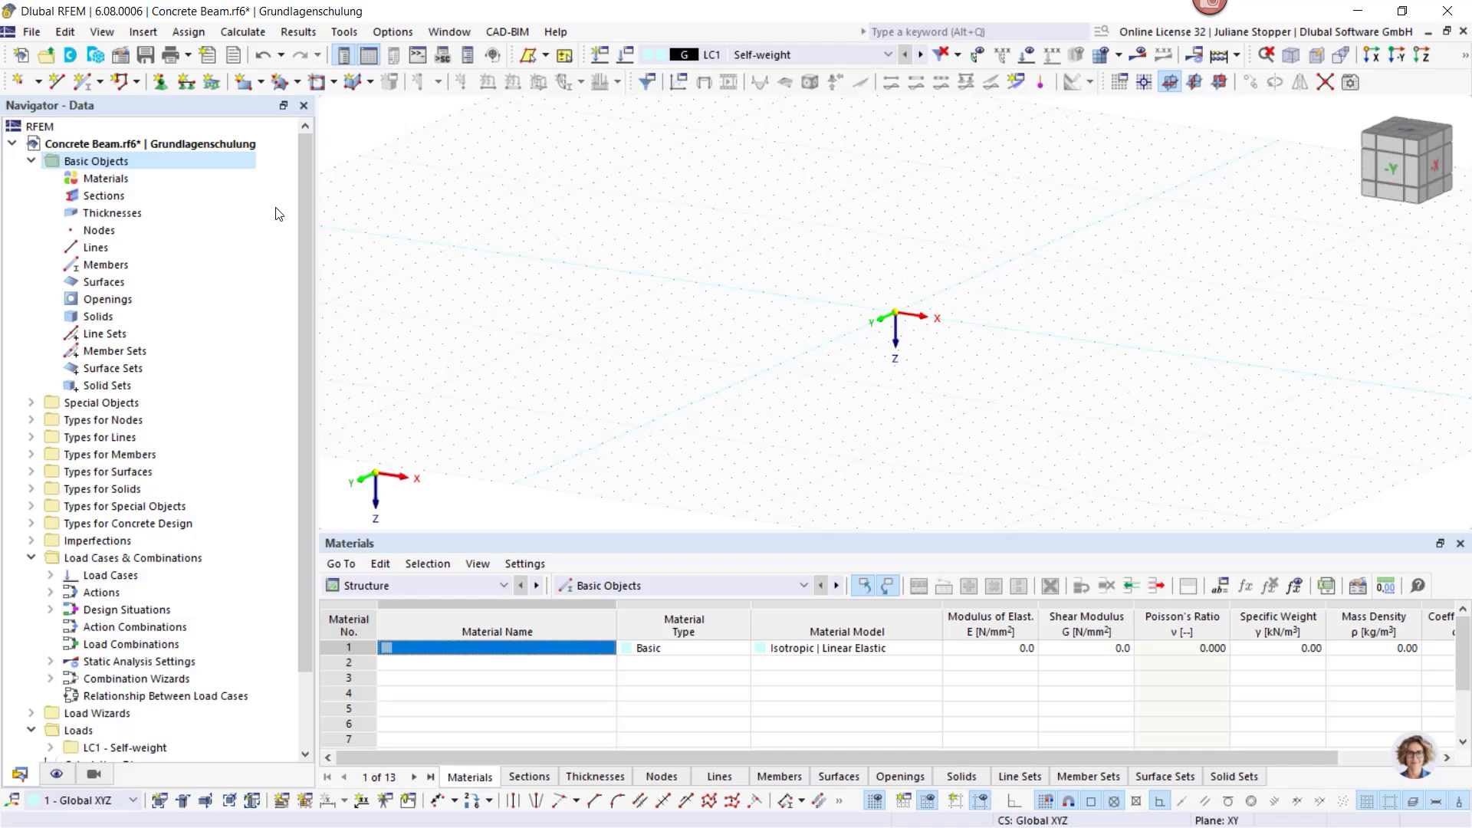
# Add concrete C30/37 as a material from the library's European Union Concrete C series, EN 1992-1-1:2004/A1:2014.
pyautogui.rightClick(90, 178)
pyautogui.click(138, 212)
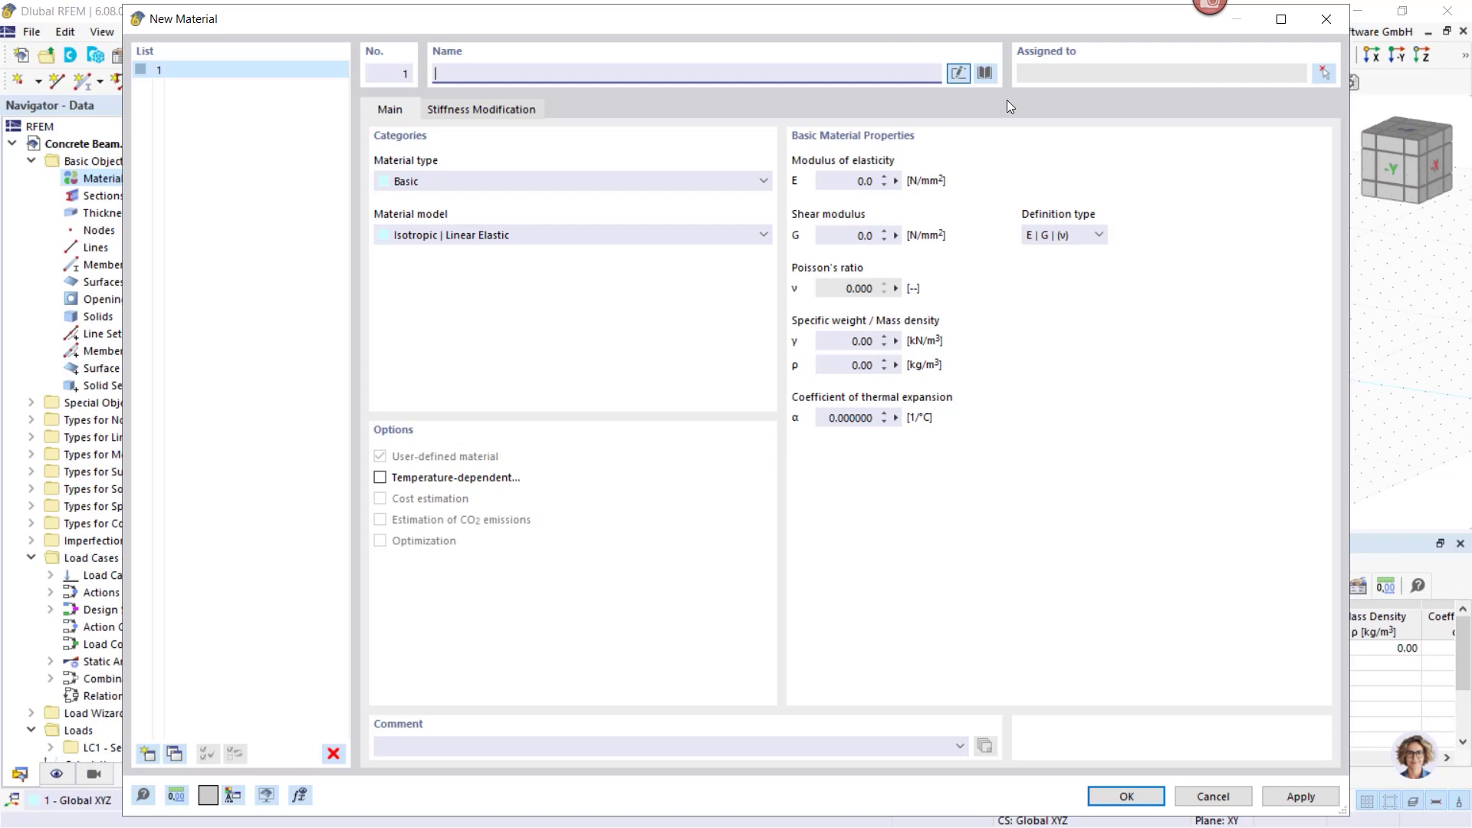
pyautogui.click(988, 75)
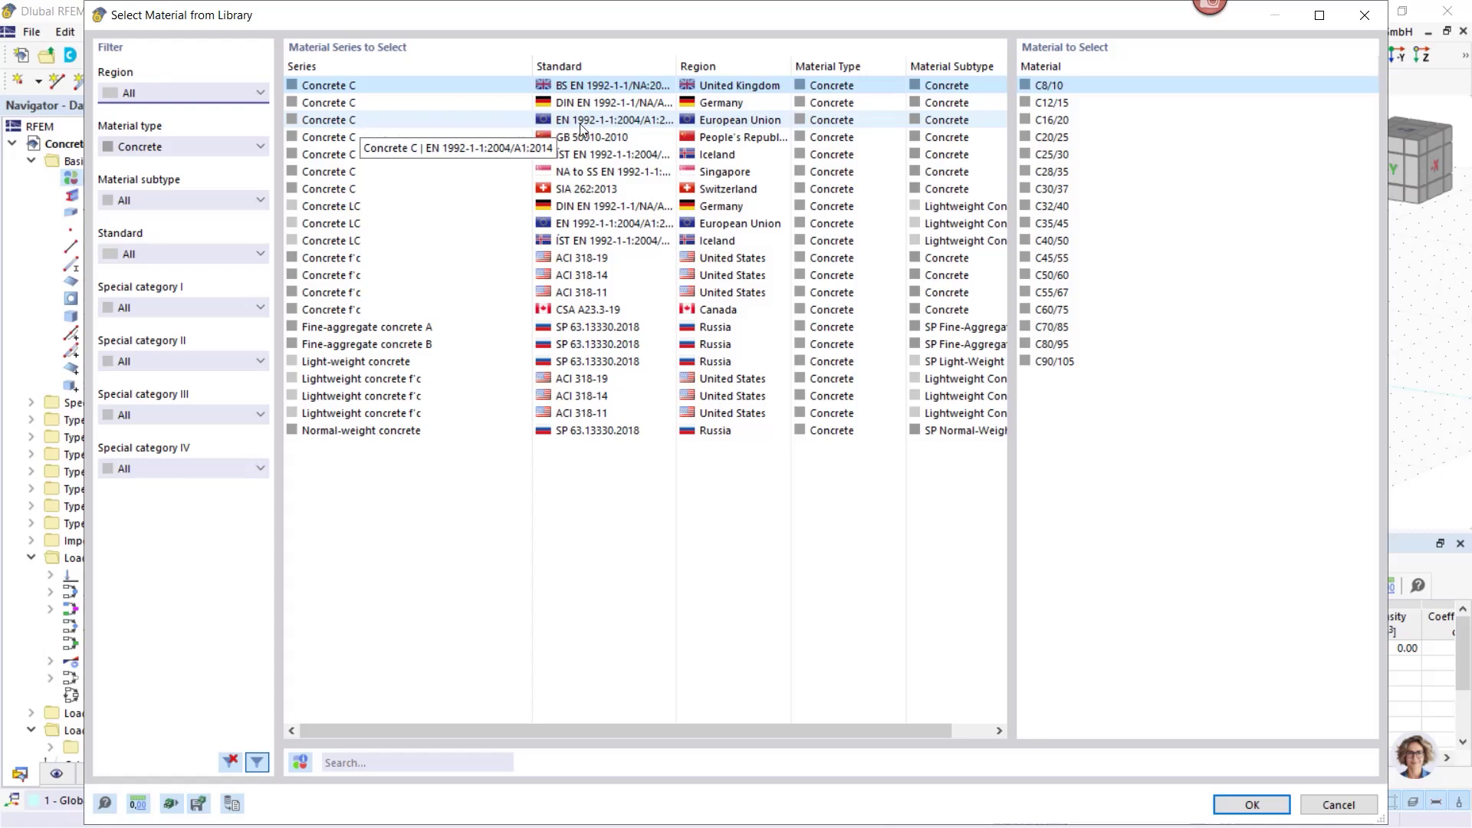
pyautogui.click(460, 121)
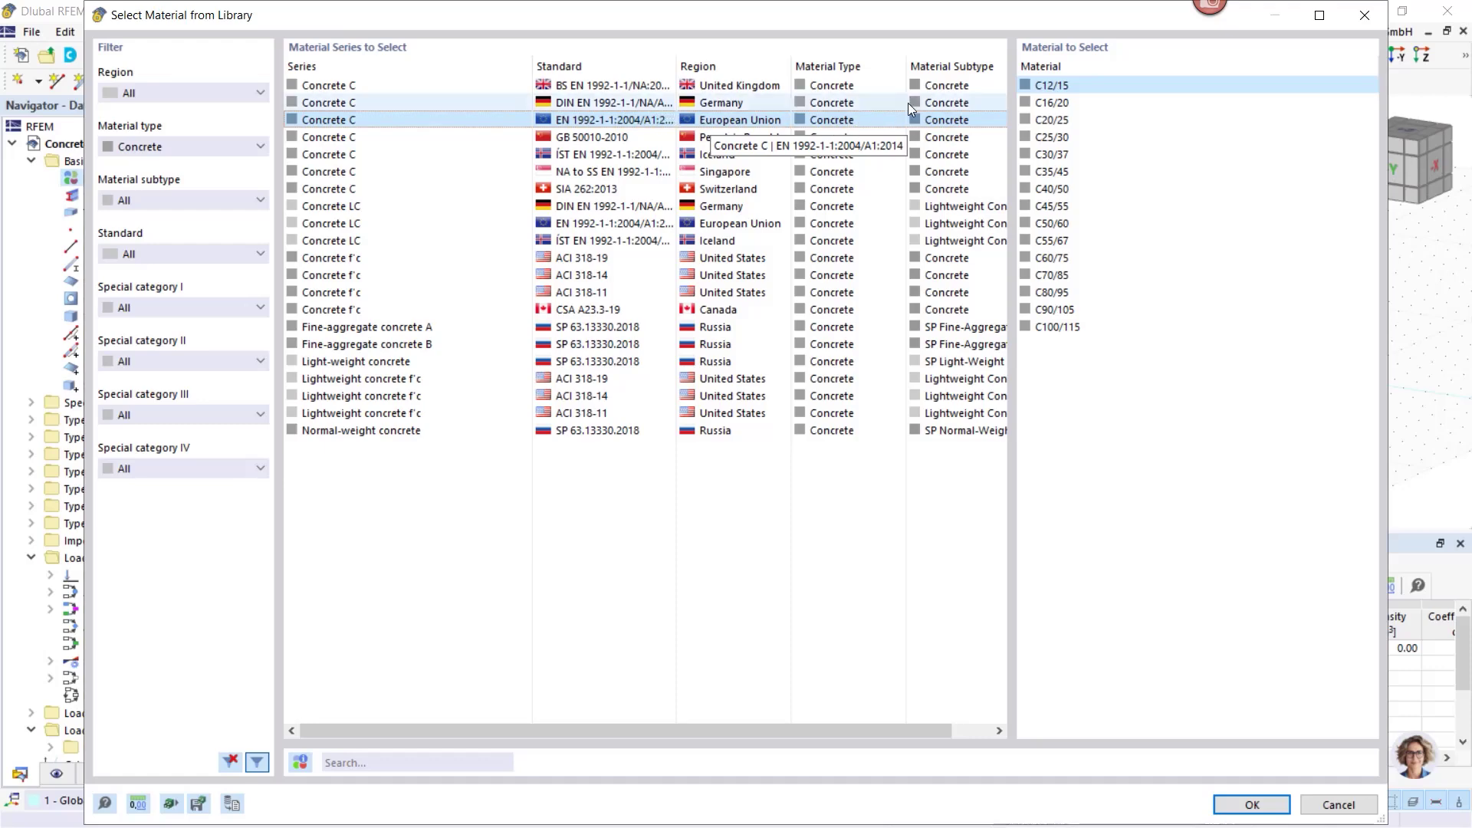
pyautogui.click(1046, 155)
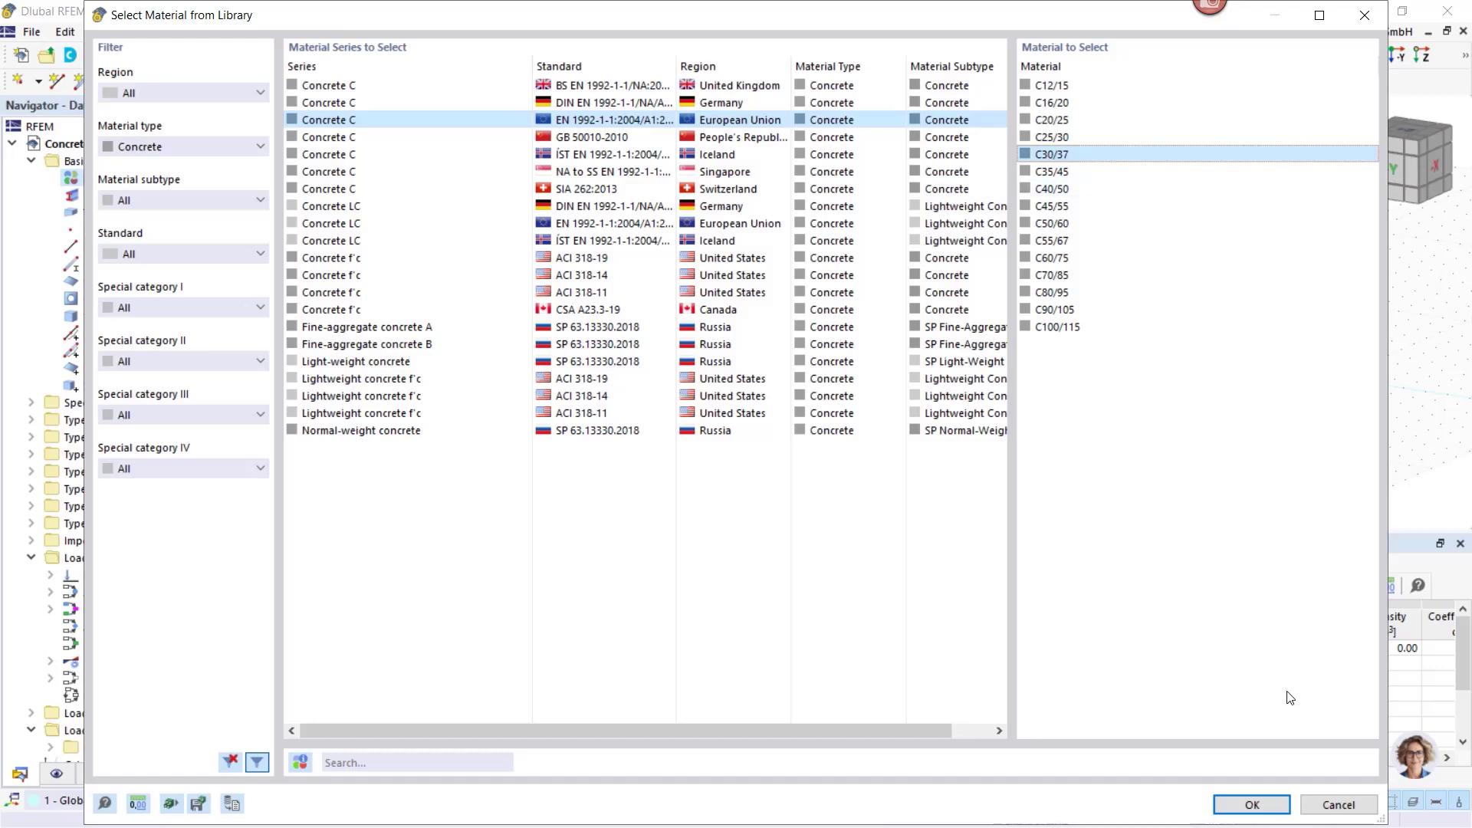
pyautogui.click(1252, 805)
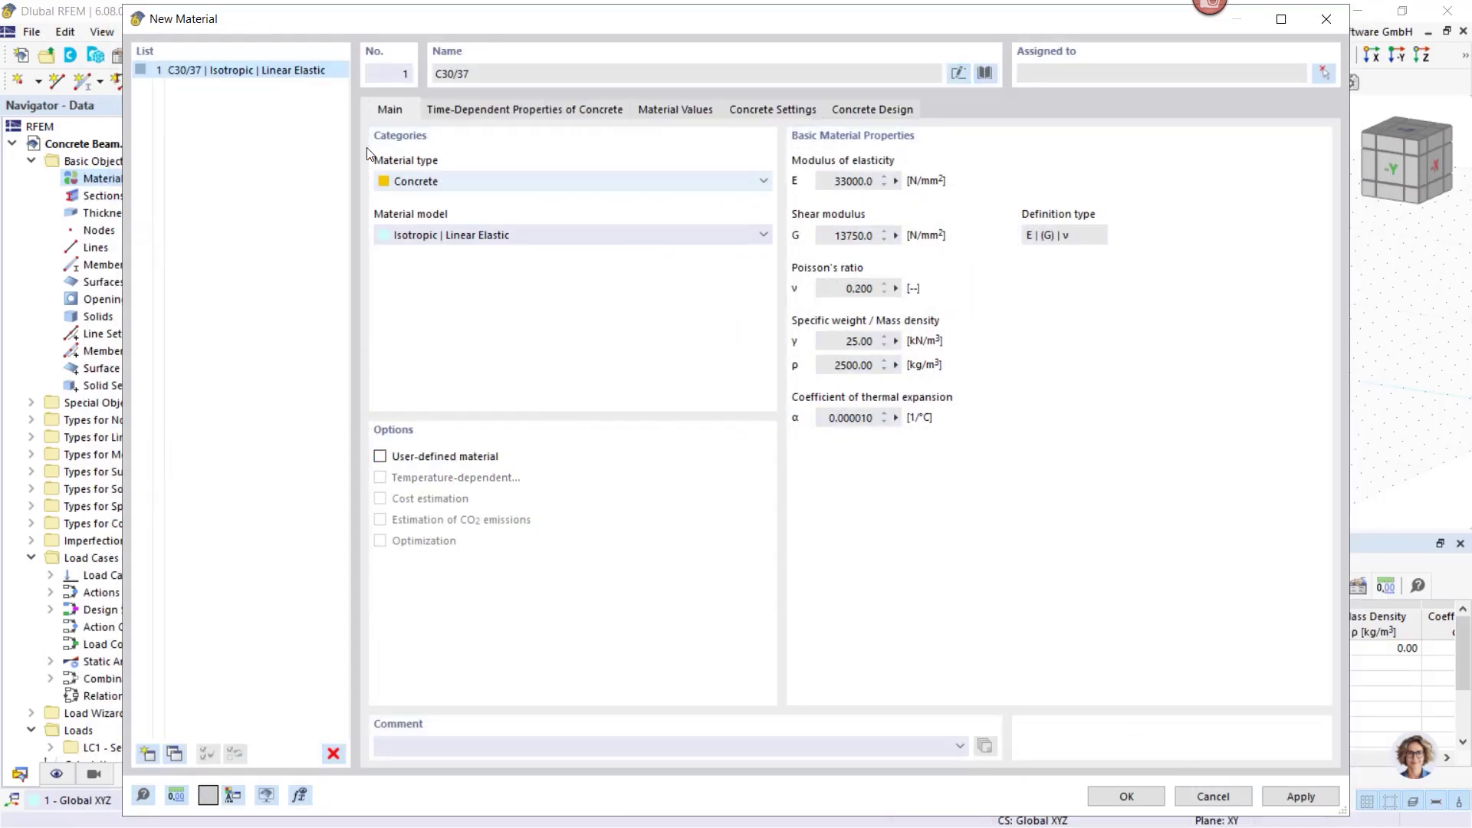
pyautogui.click(1283, 799)
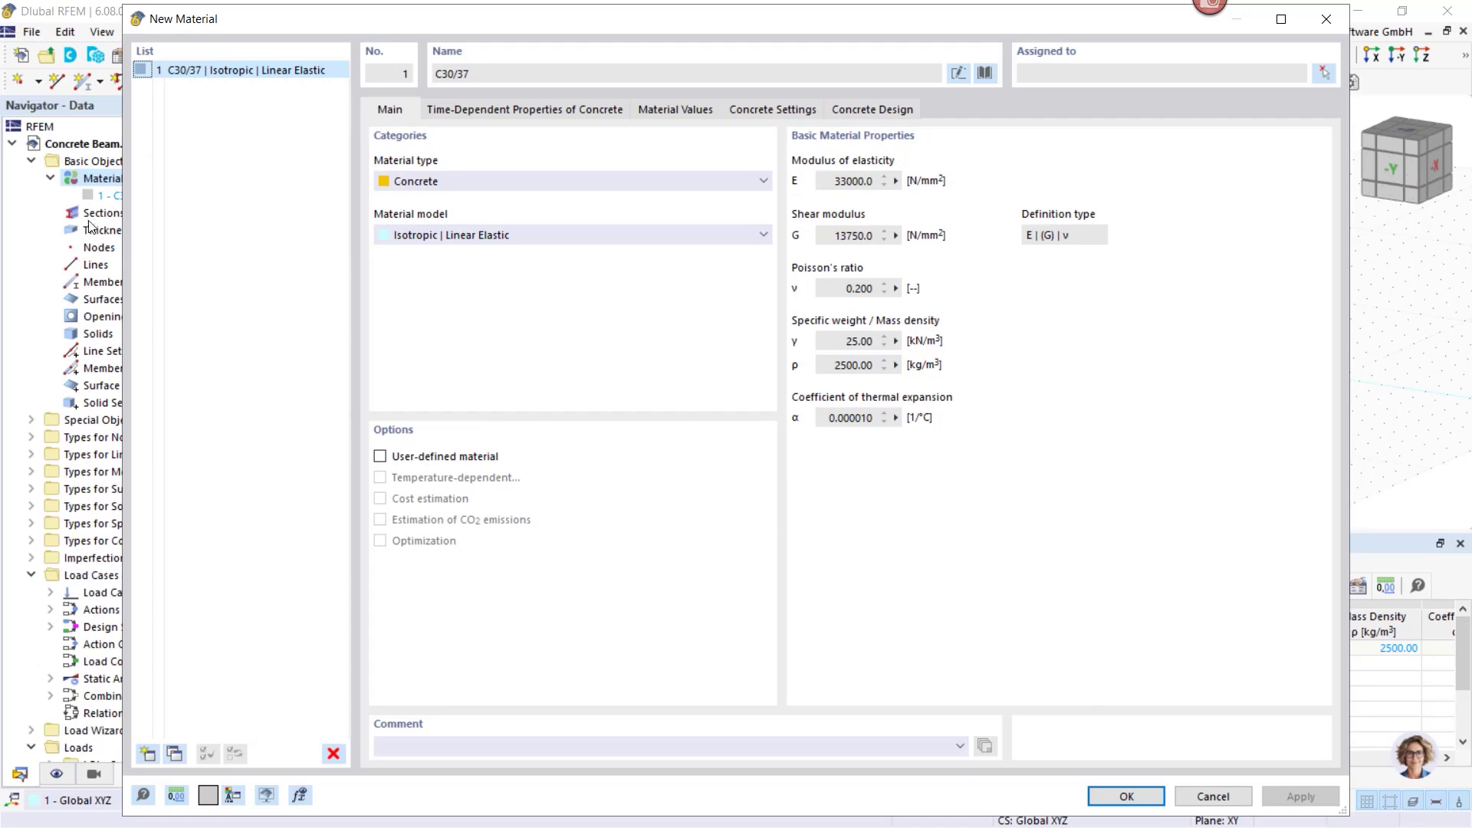
# Add the reinforcing steel B500S(A) | EN 1992-1-1:2004/A1:2014 as a second material.
pyautogui.moveTo(302, 25); pyautogui.dragTo(330, 42)
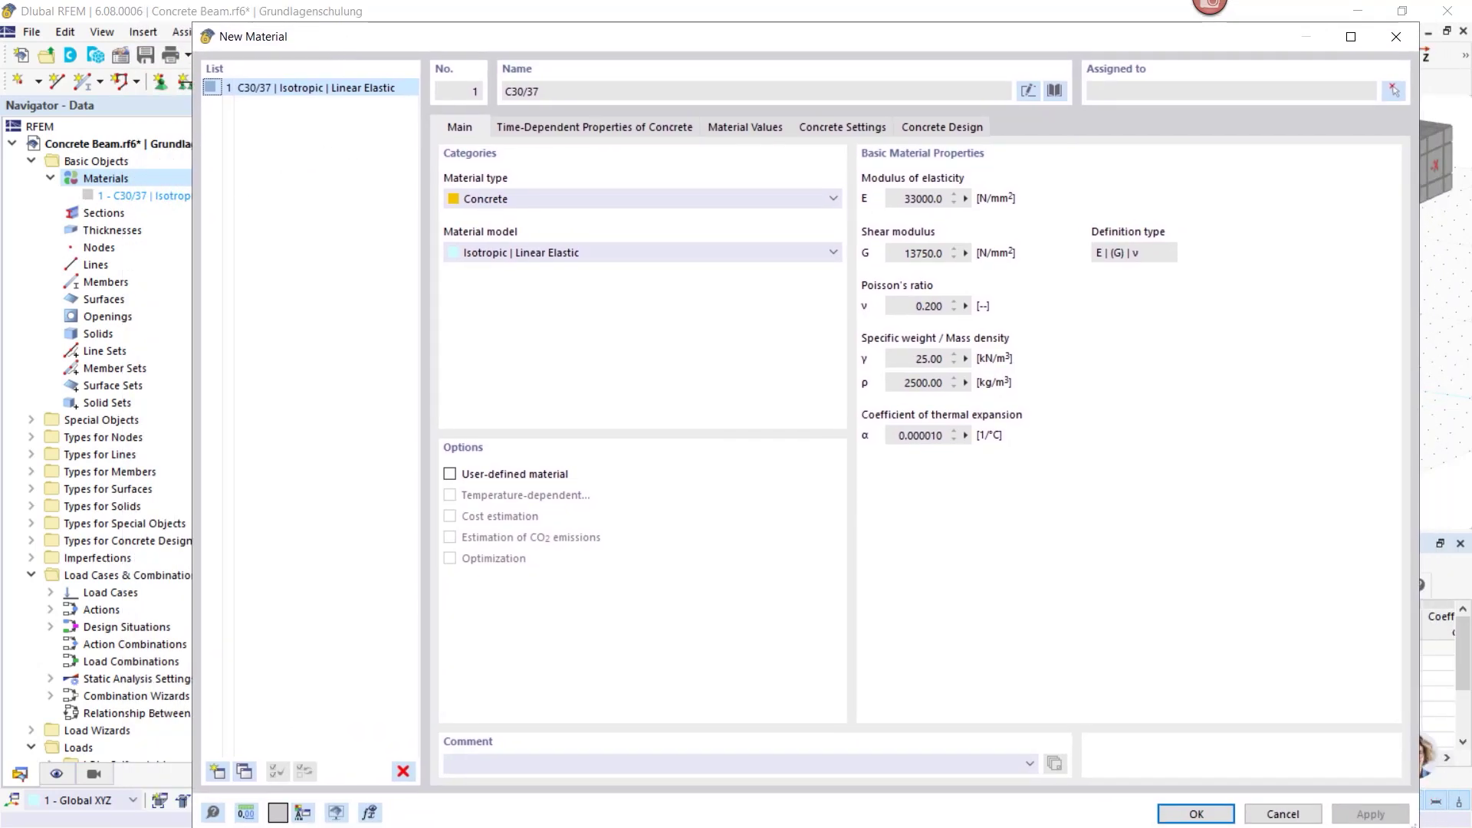
pyautogui.click(218, 771)
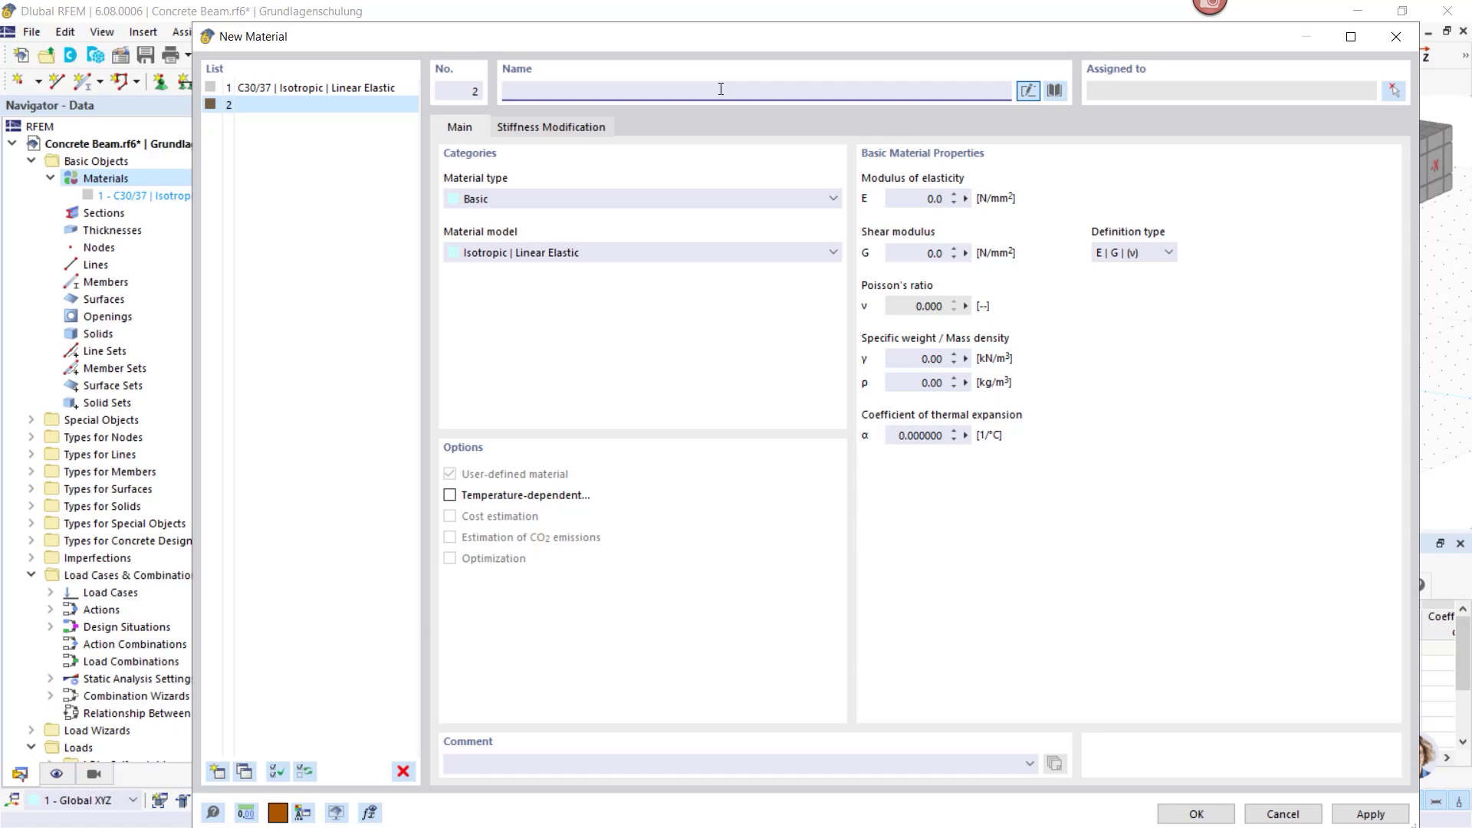
pyautogui.write('B')
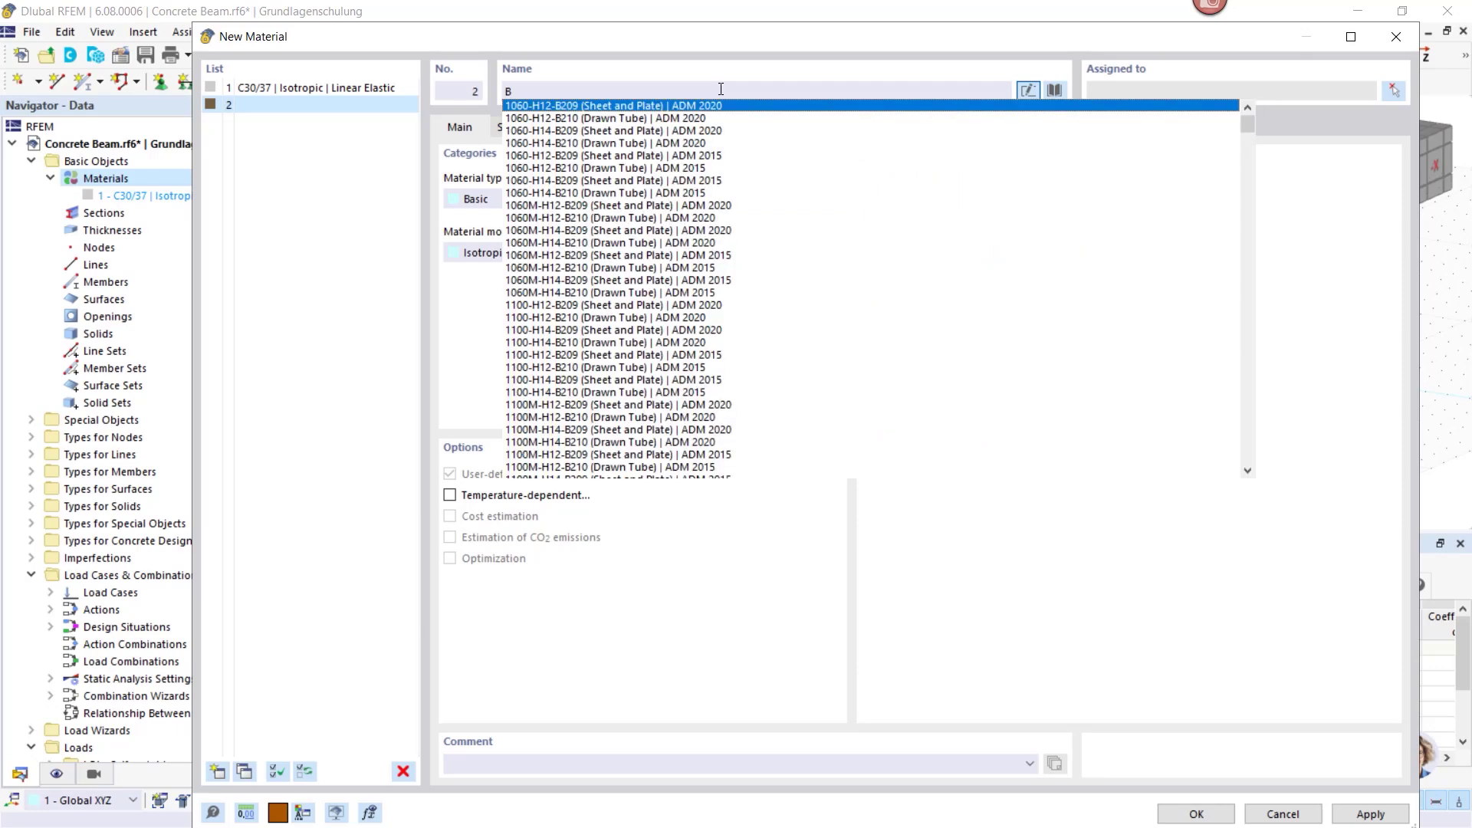
pyautogui.write('500')
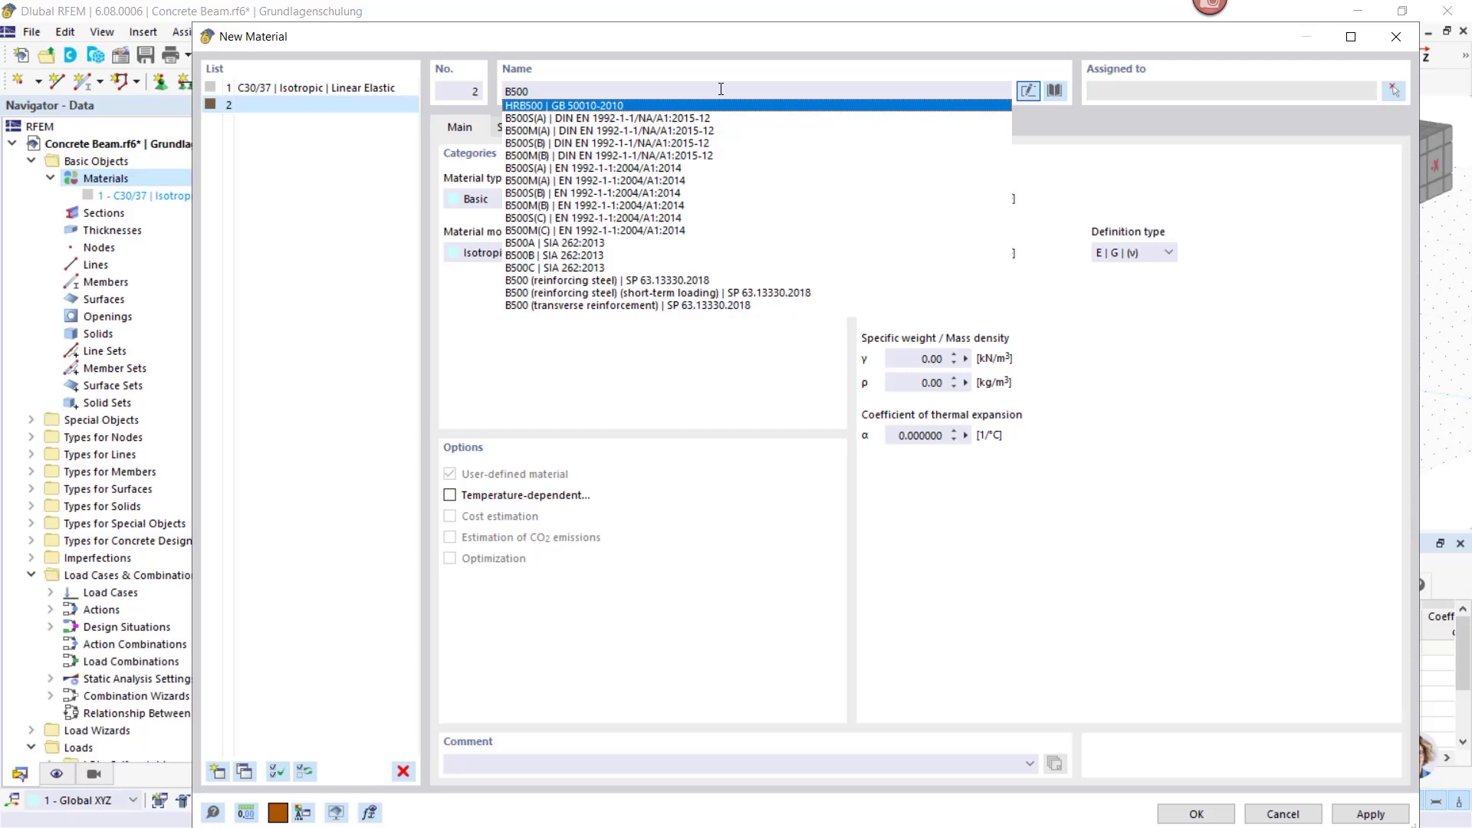
pyautogui.write('-')
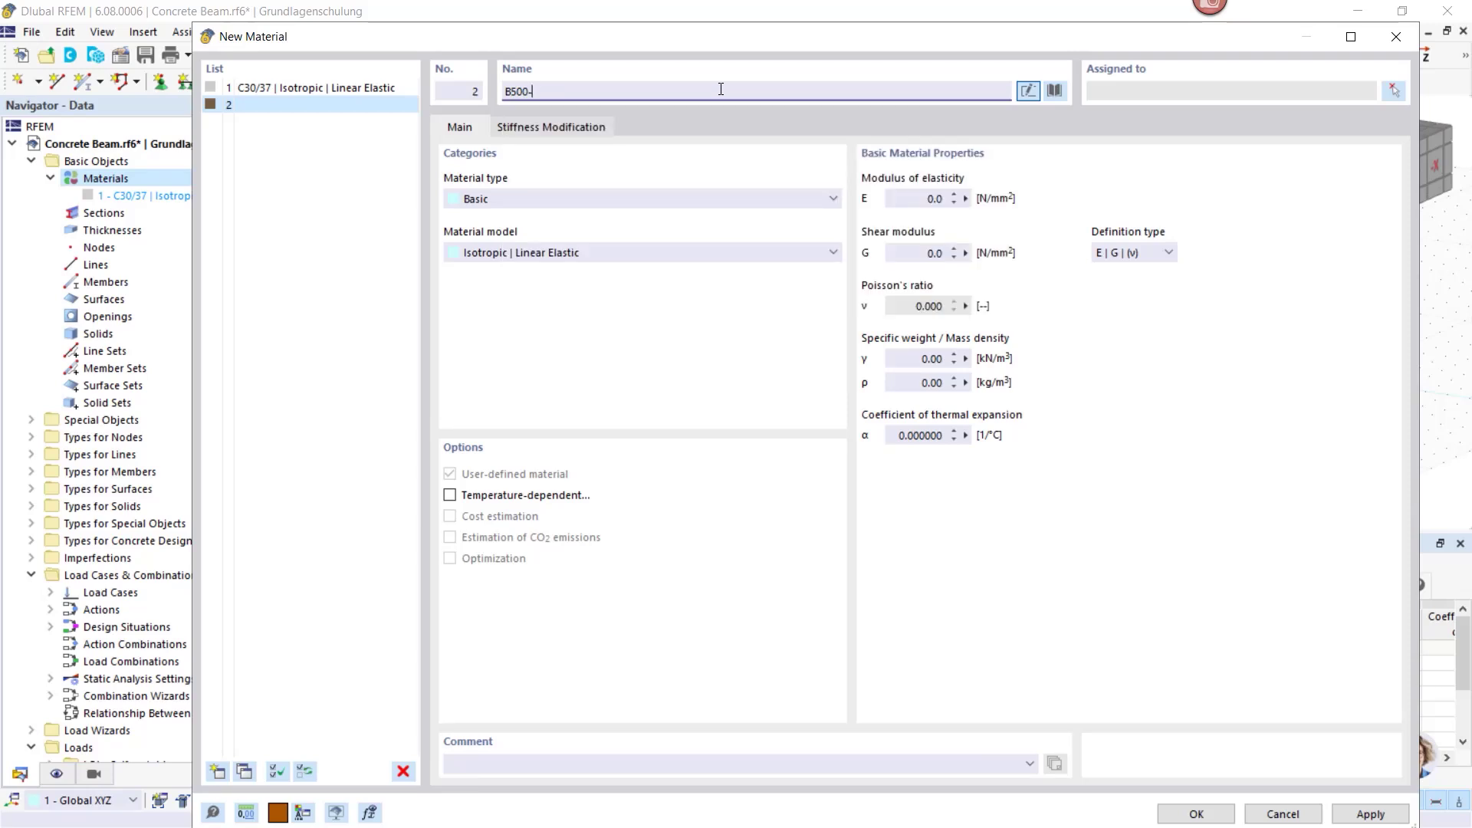
pyautogui.press('BackSpace')
pyautogui.write('s')
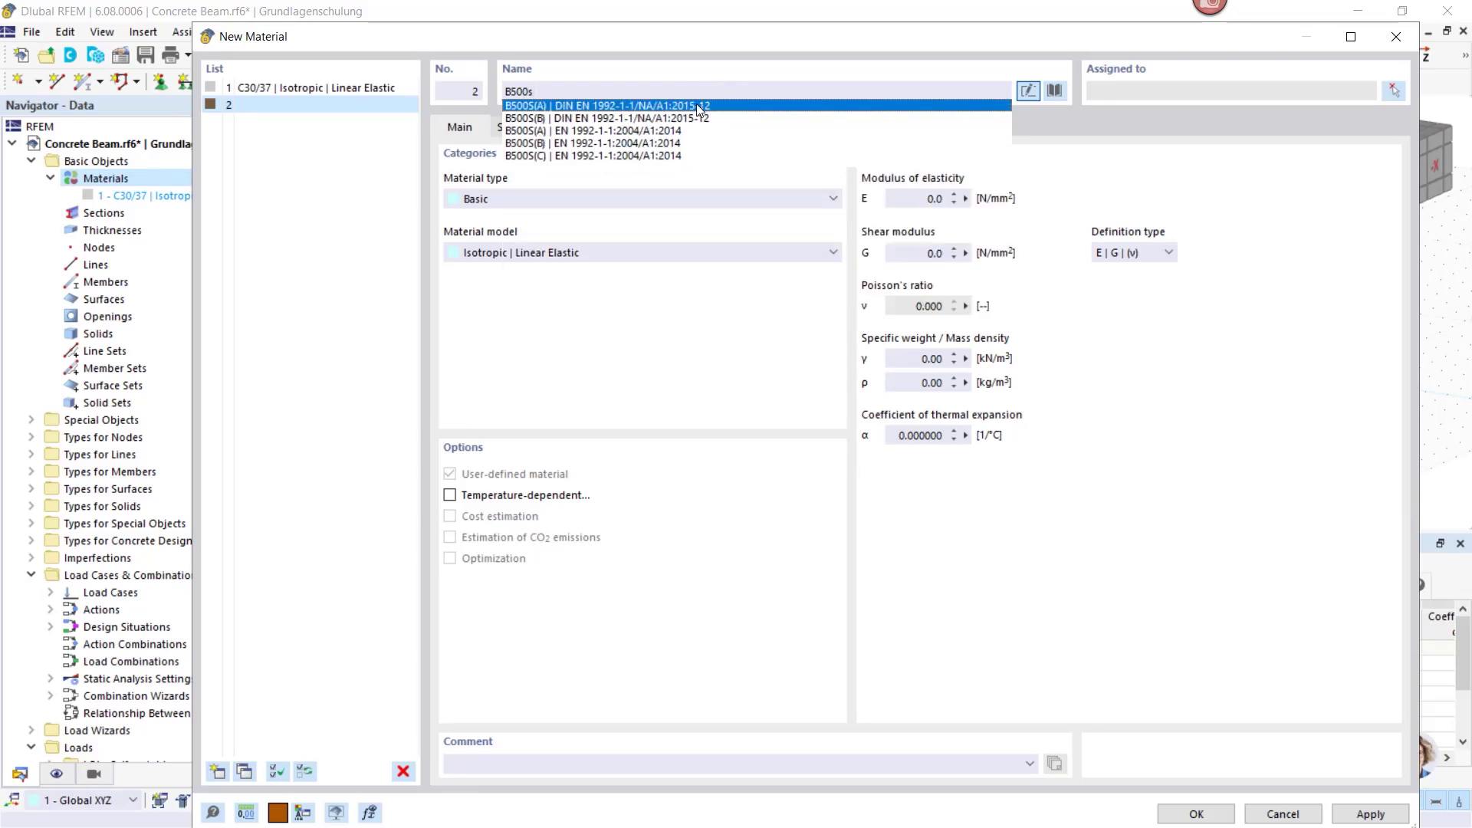
pyautogui.click(528, 132)
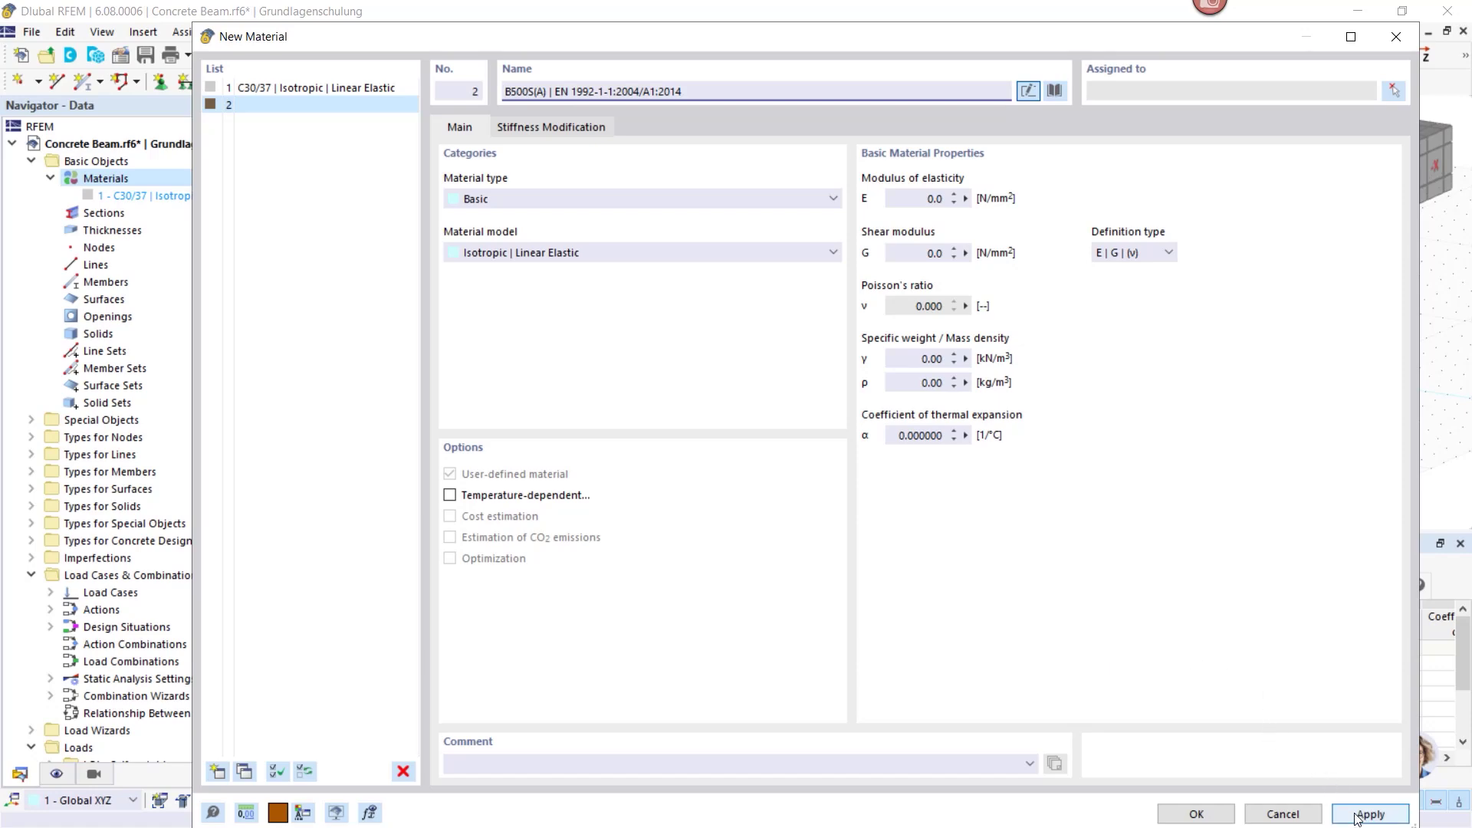
pyautogui.click(1196, 815)
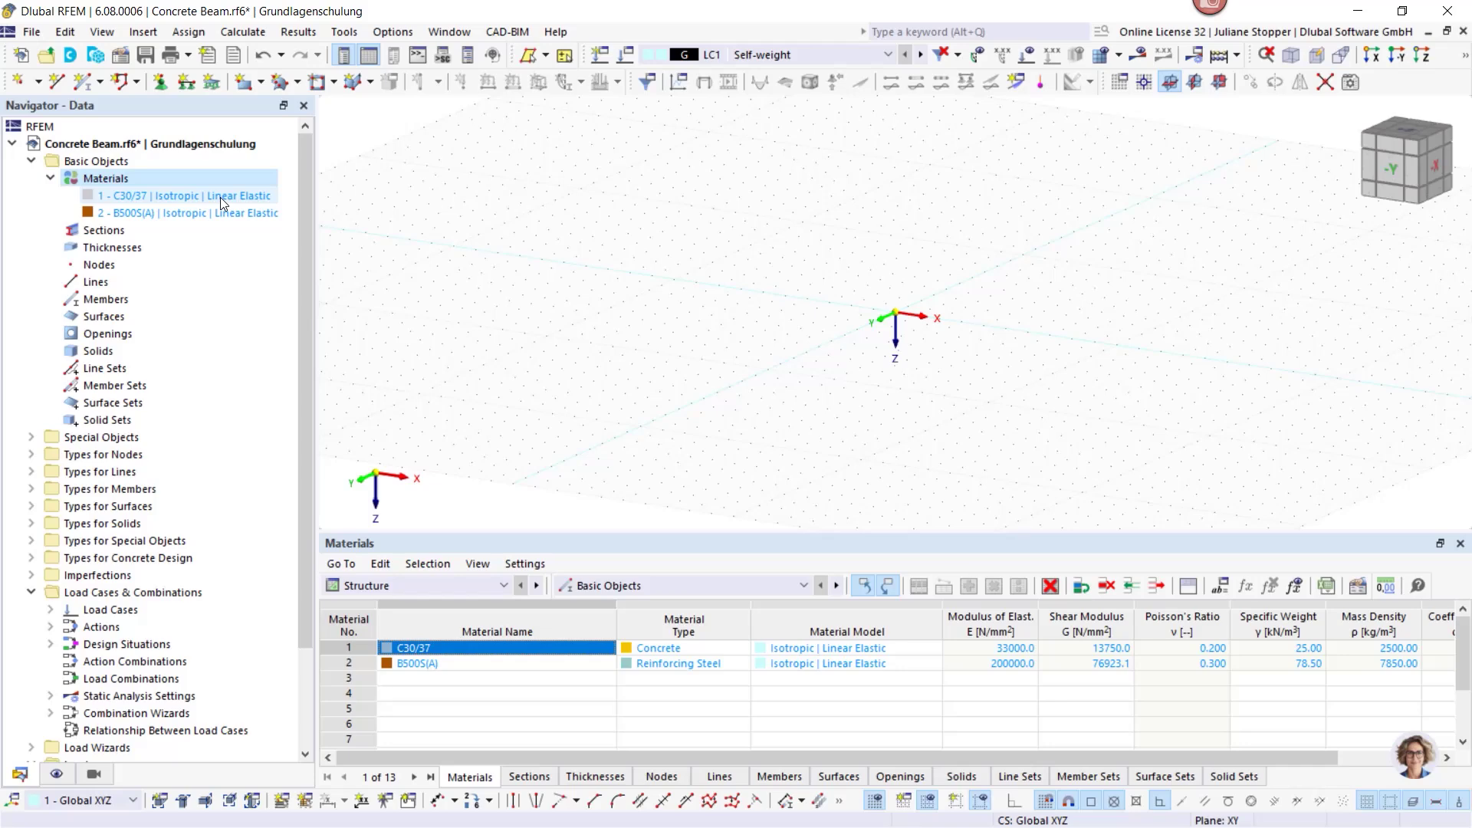
# Create a massive rectangular section in C30/37 with width b 300 mm and depth h 450 mm.
pyautogui.rightClick(100, 232)
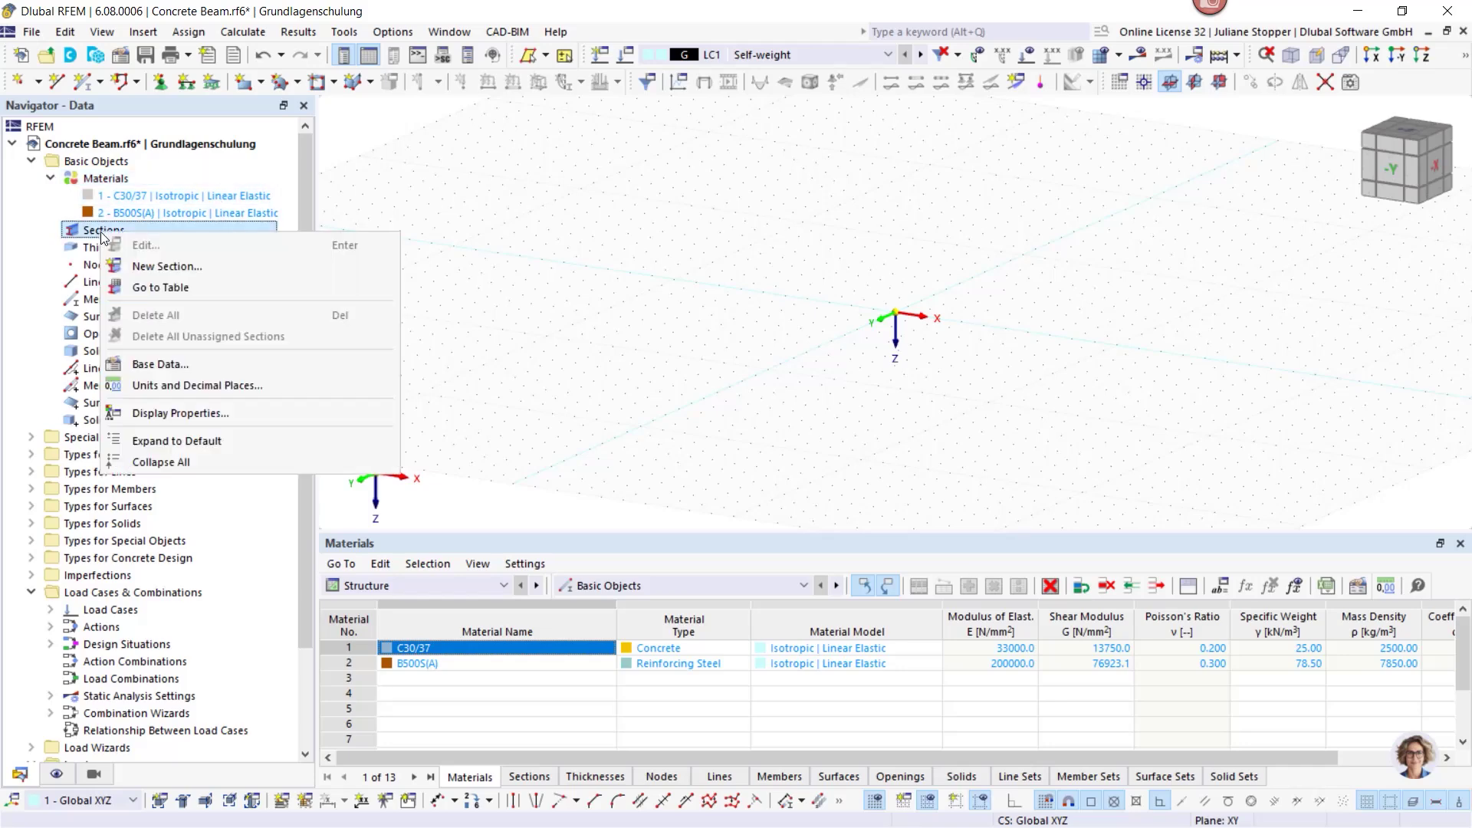
pyautogui.click(146, 267)
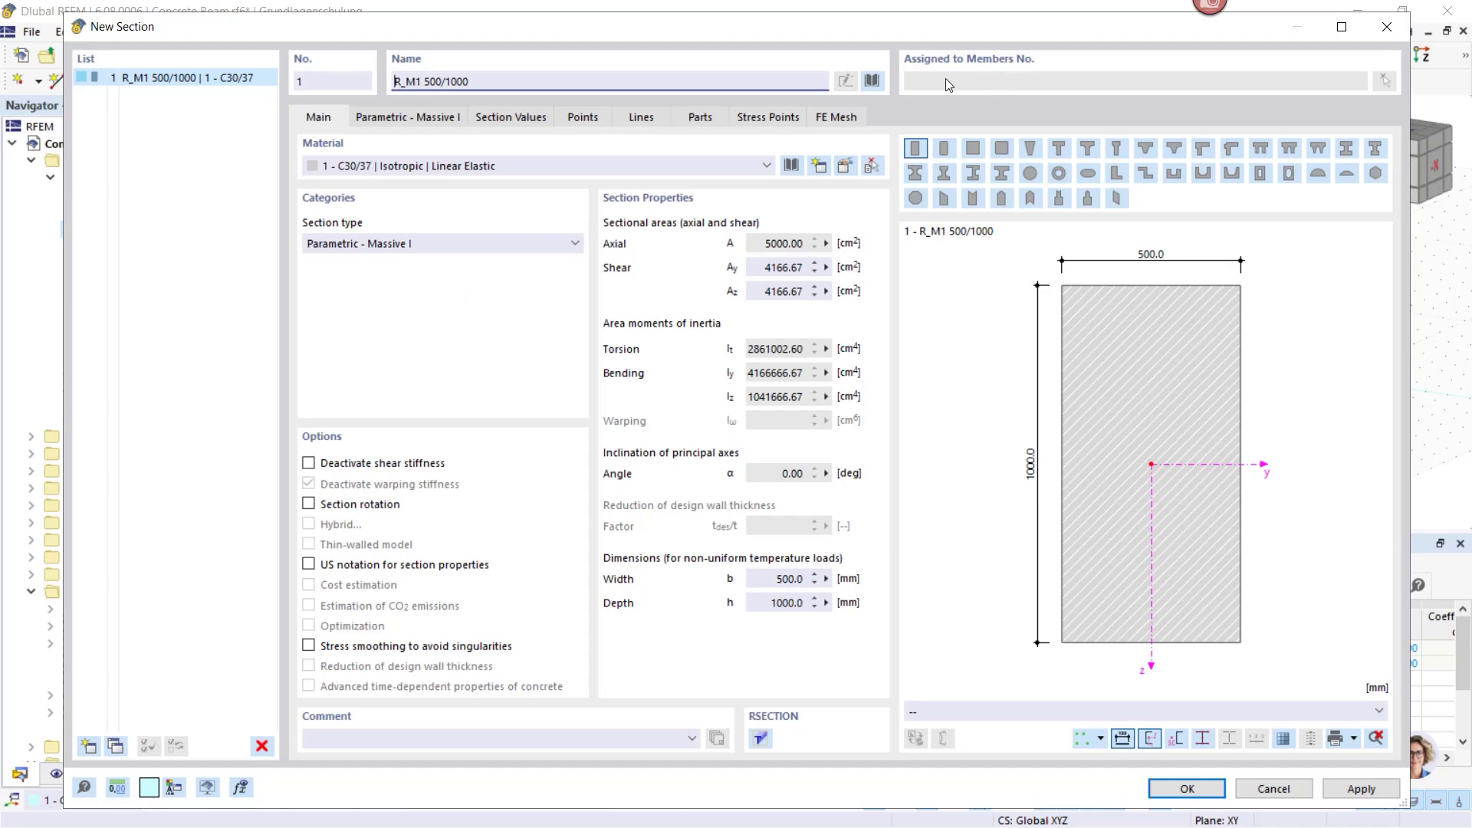
pyautogui.click(873, 81)
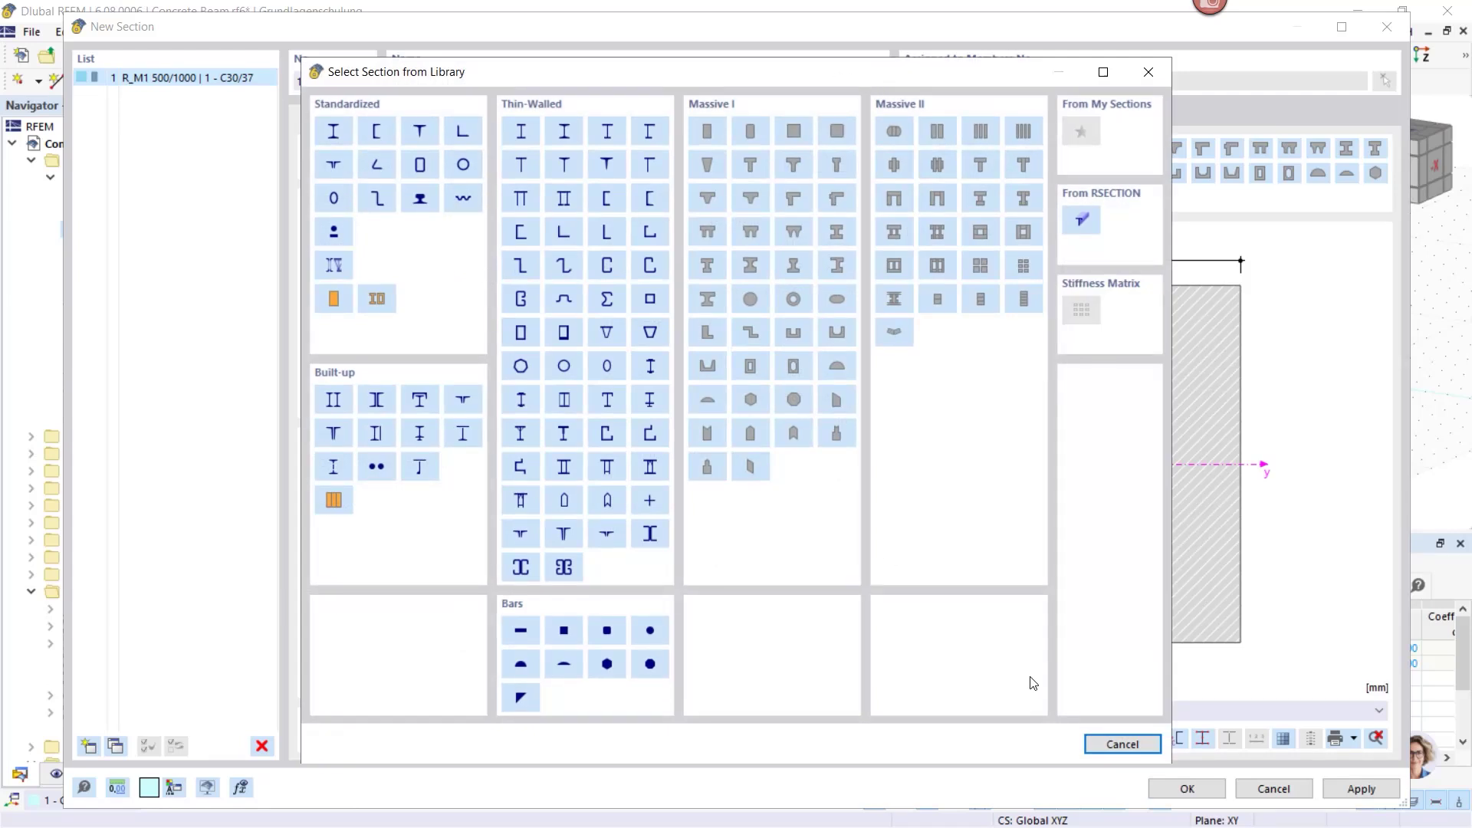
pyautogui.click(1108, 745)
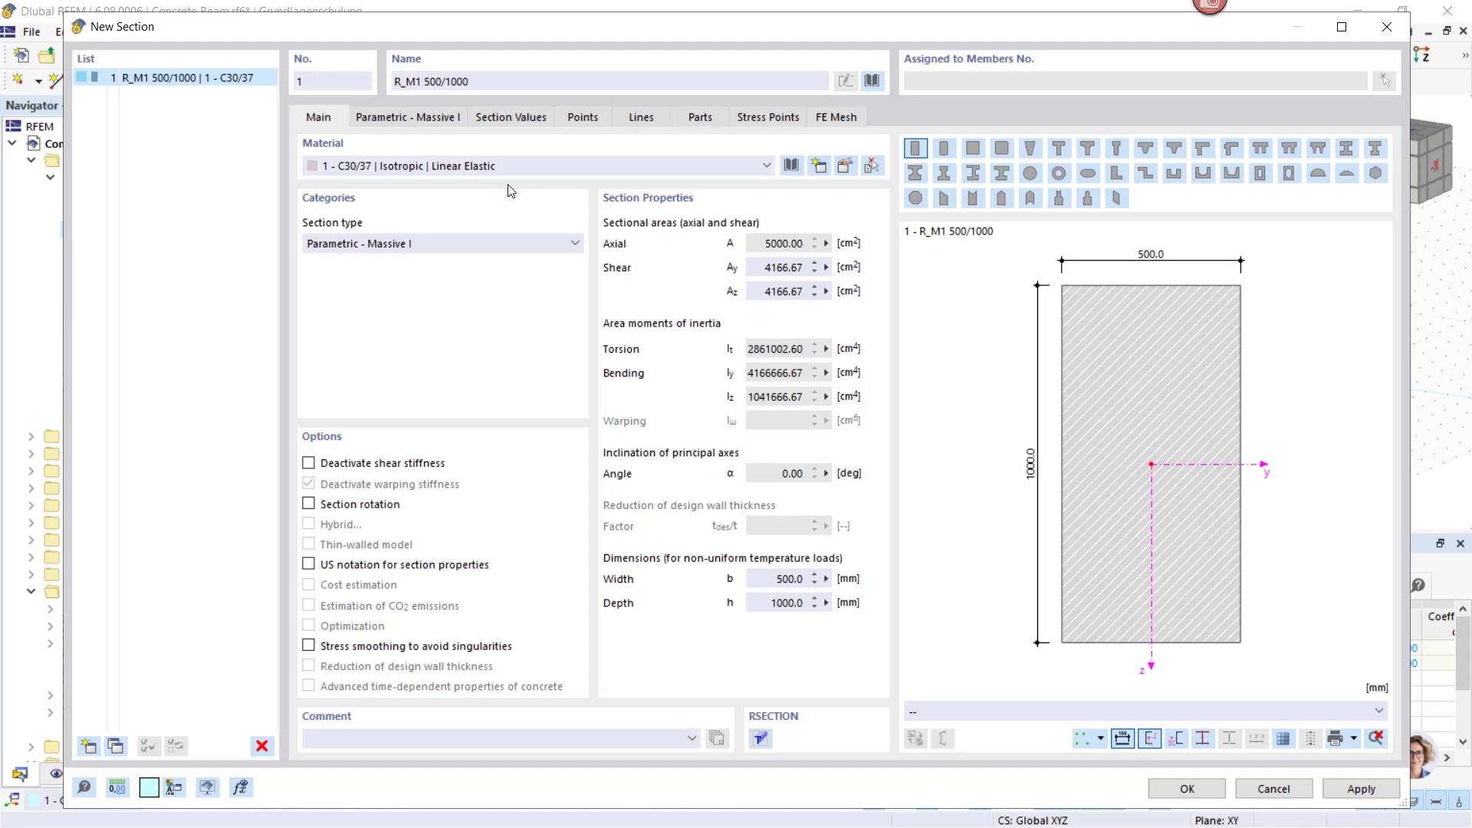
pyautogui.click(403, 116)
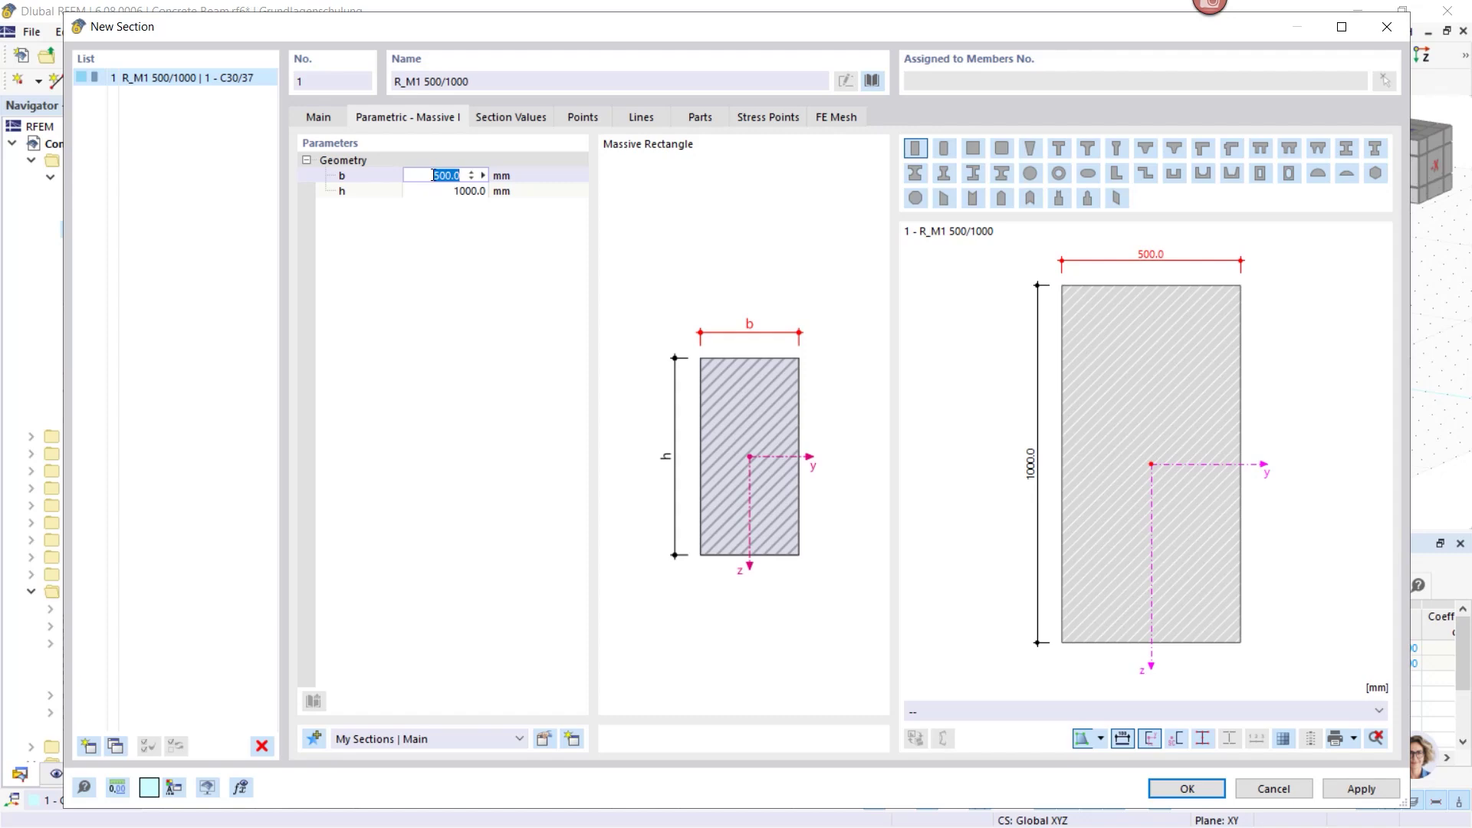
pyautogui.write('300')
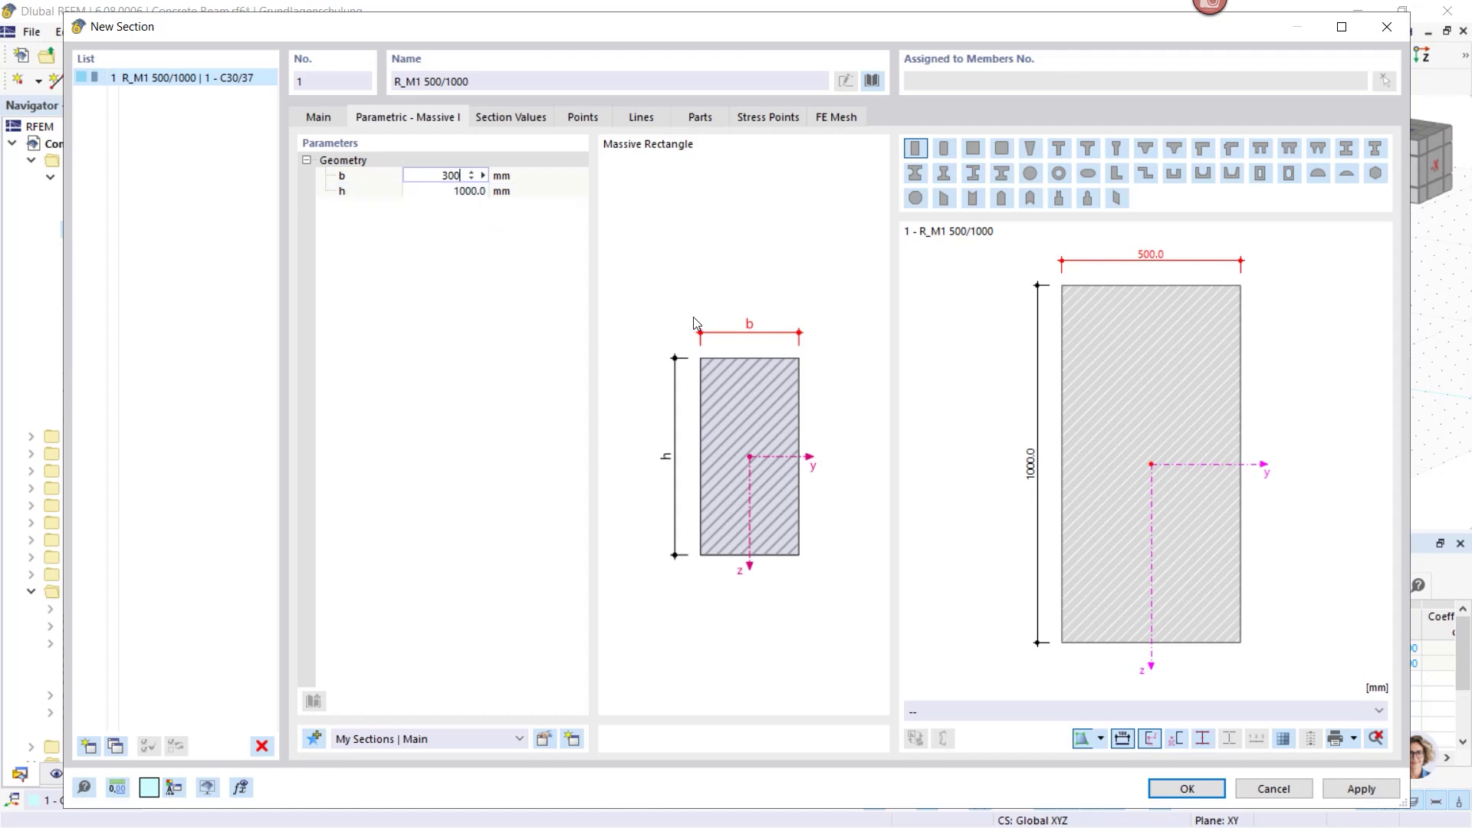
pyautogui.click(449, 192)
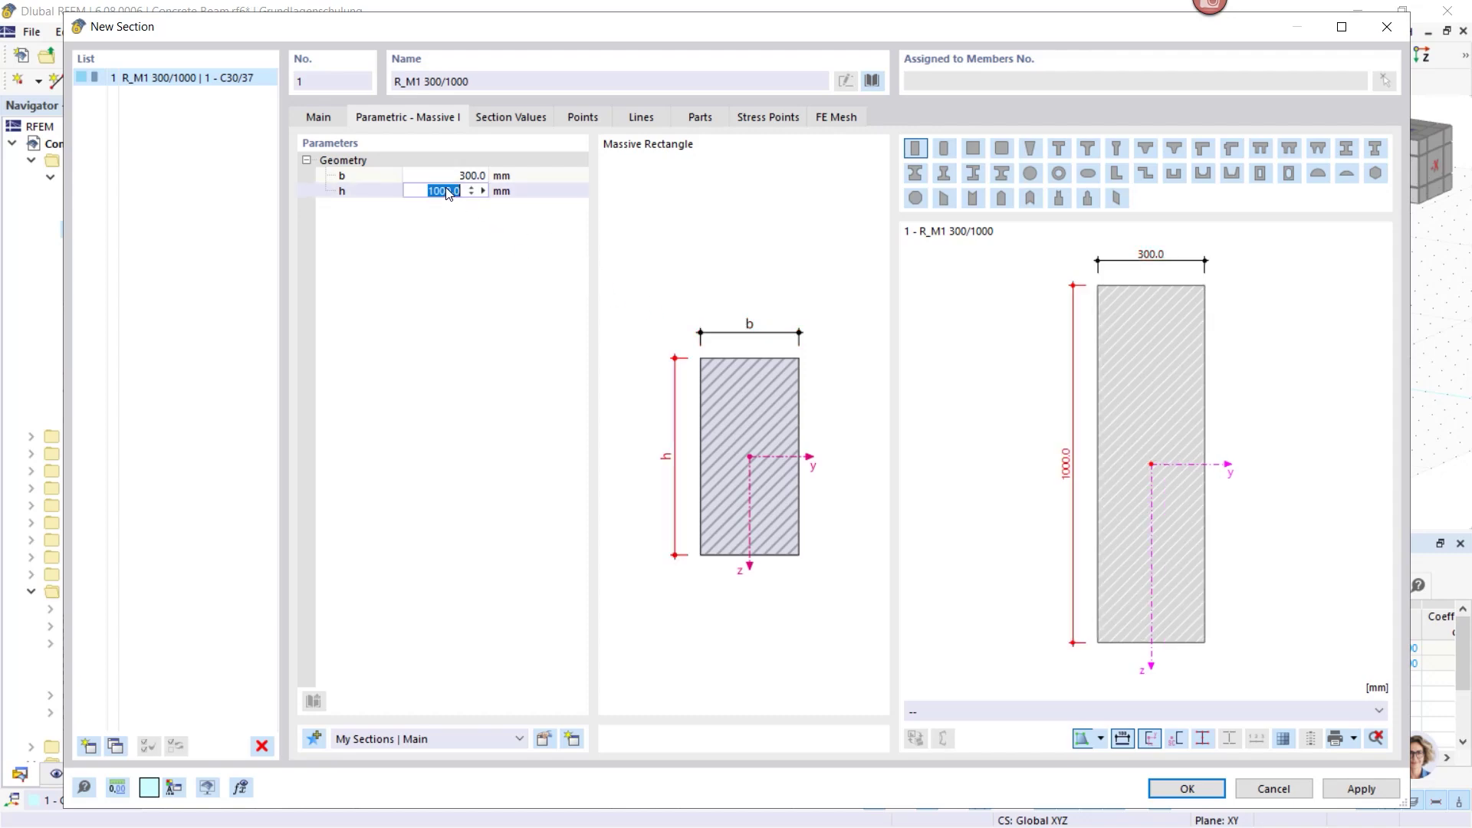
pyautogui.write('15')
pyautogui.click(1185, 789)
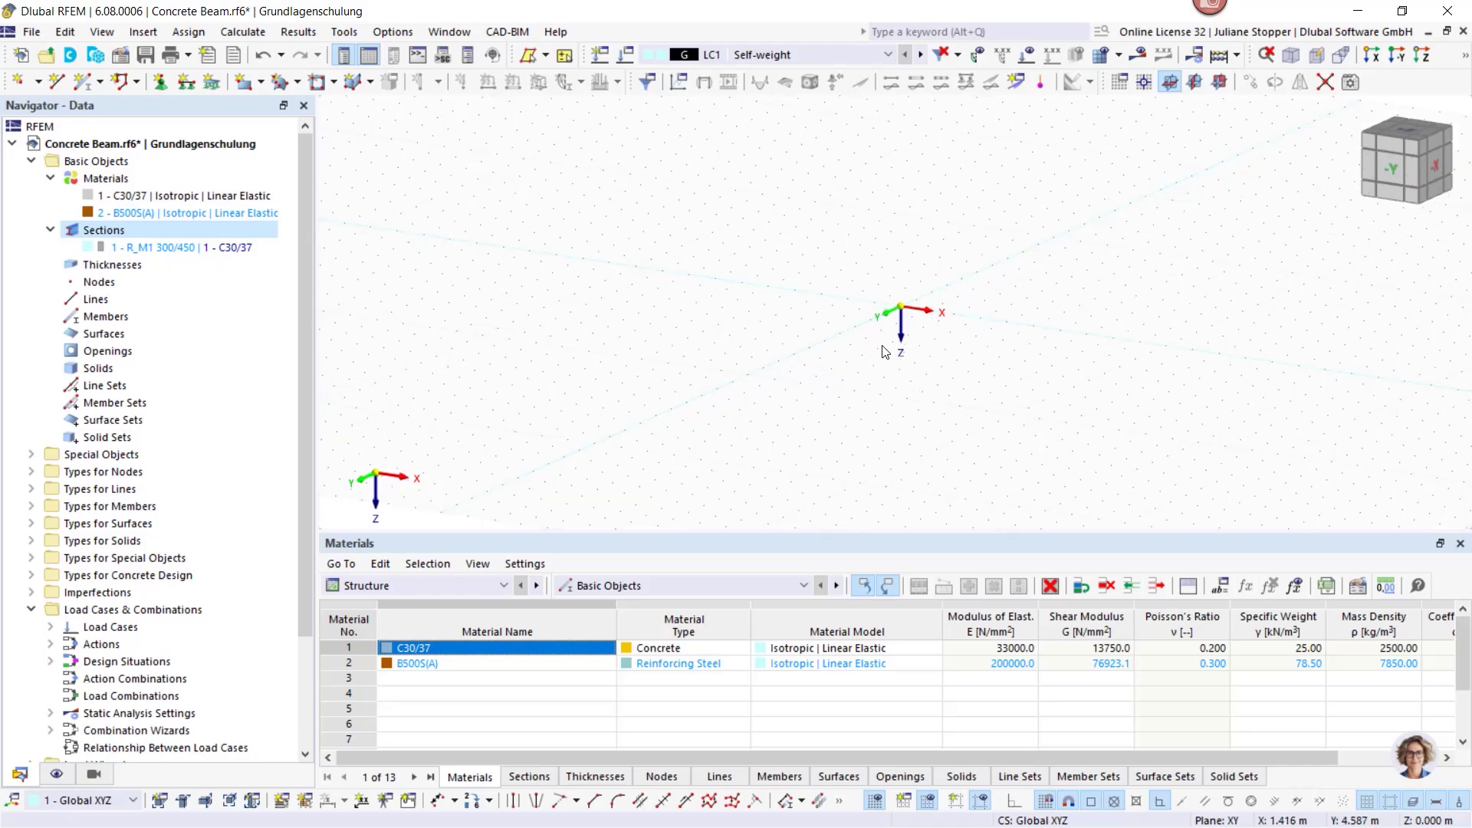
# Model a single beam member with section R_M1 300/450 in C30/37 along the X-axis from the origin to X 8.000 m.
pyautogui.moveTo(882, 352); pyautogui.dragTo(655, 316, button='middle')
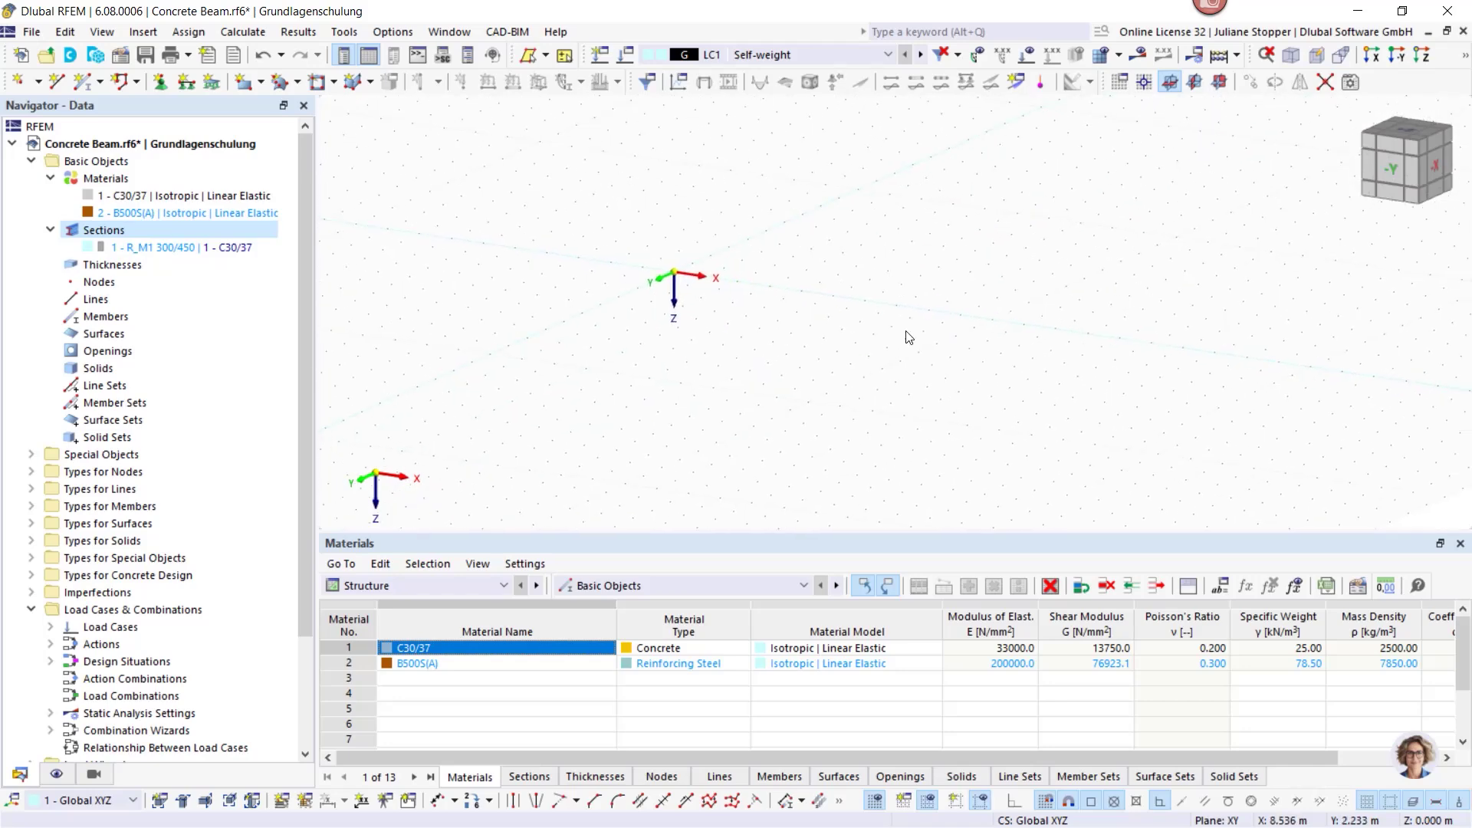
pyautogui.click(83, 82)
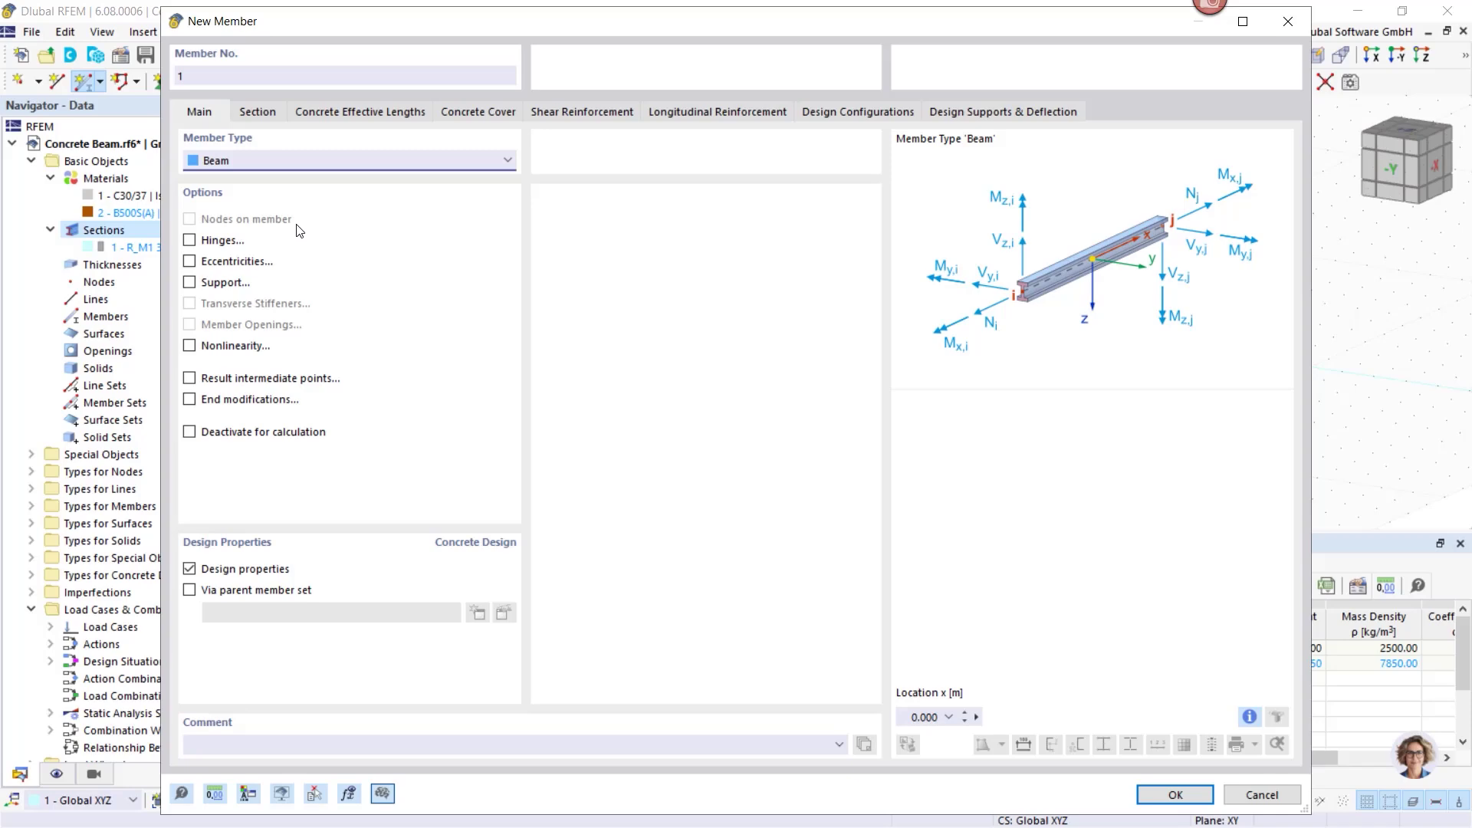
pyautogui.click(255, 111)
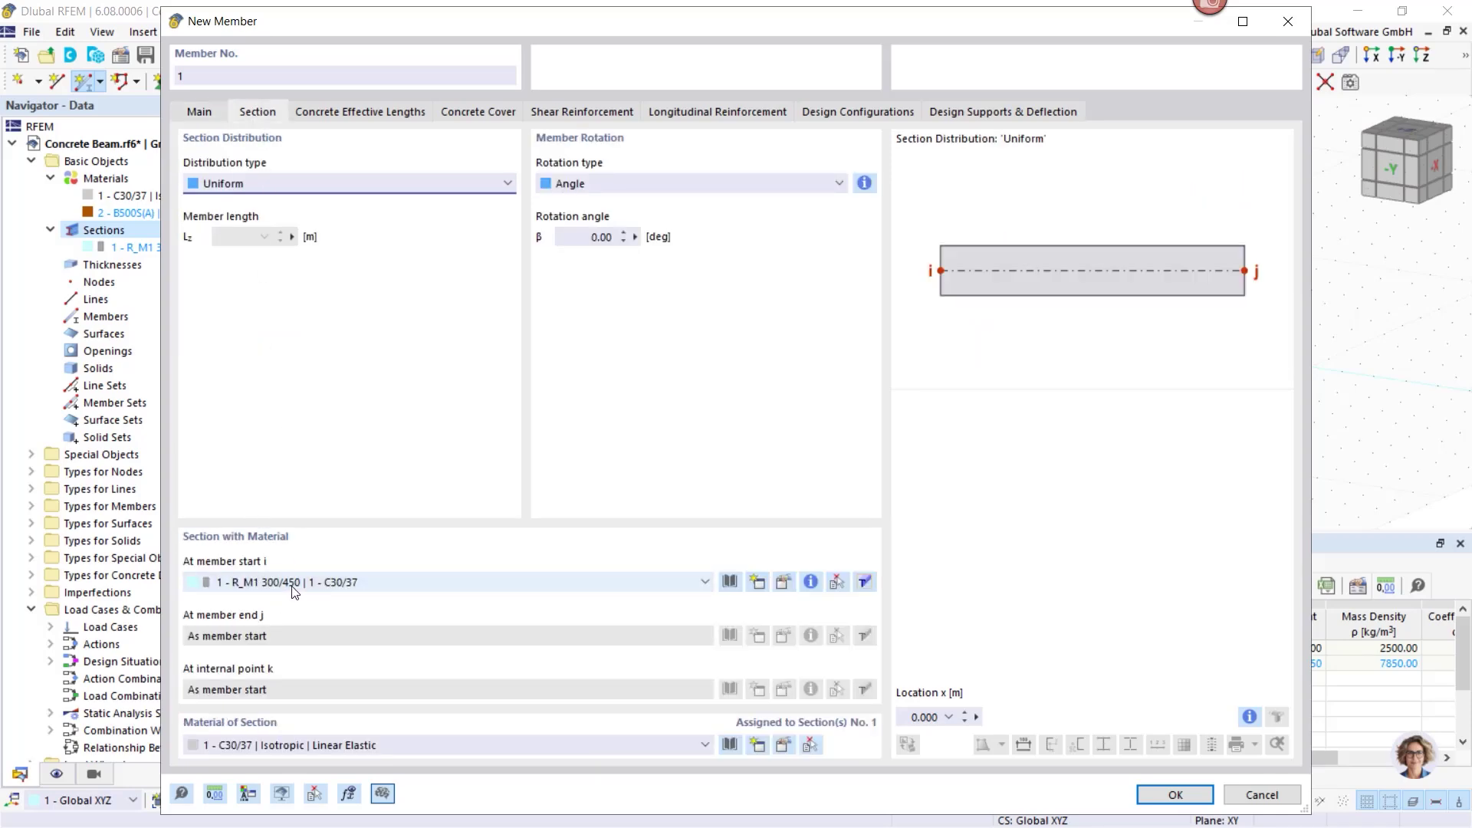
pyautogui.click(1174, 795)
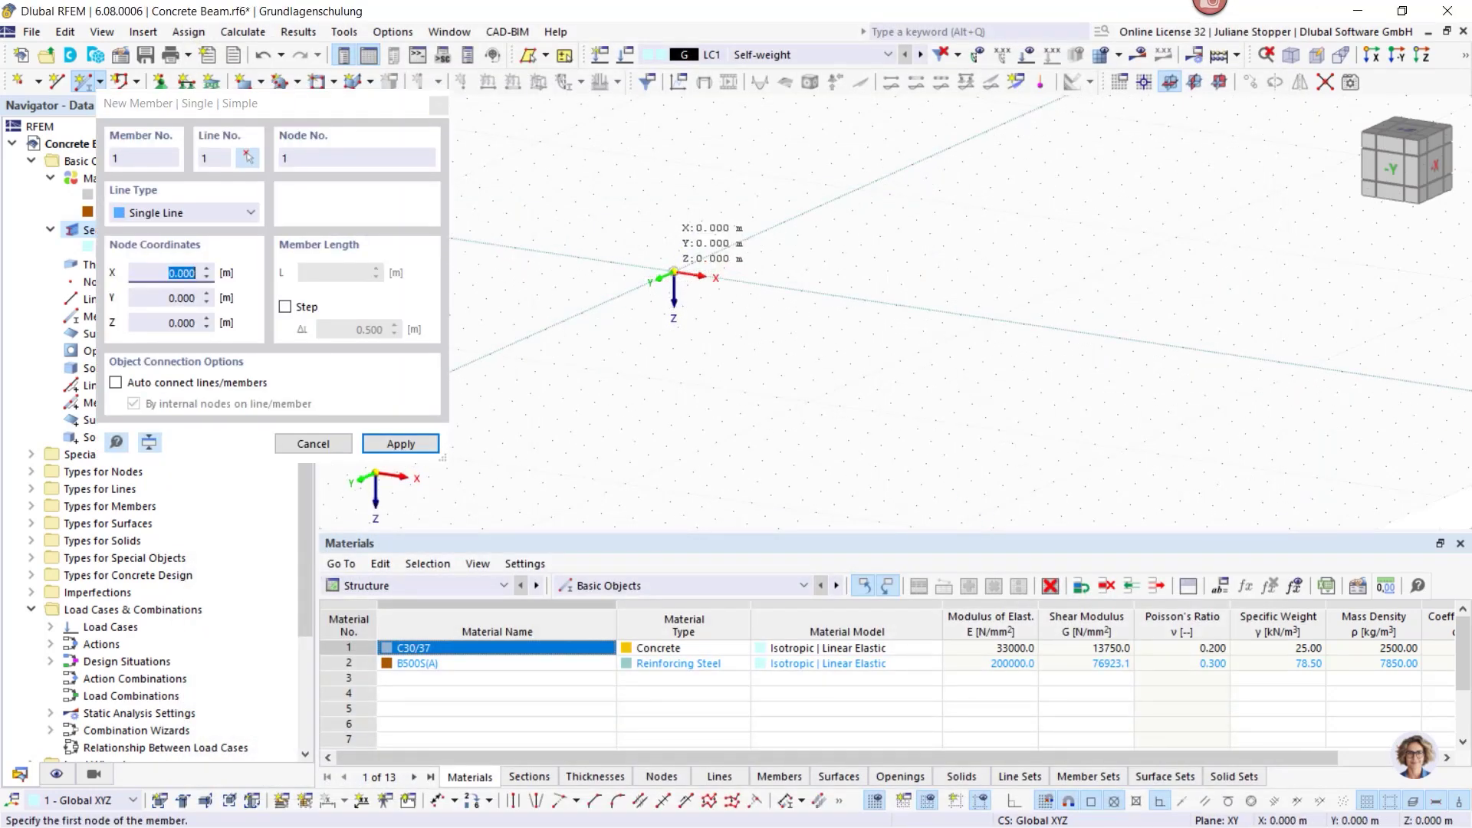
pyautogui.click(673, 273)
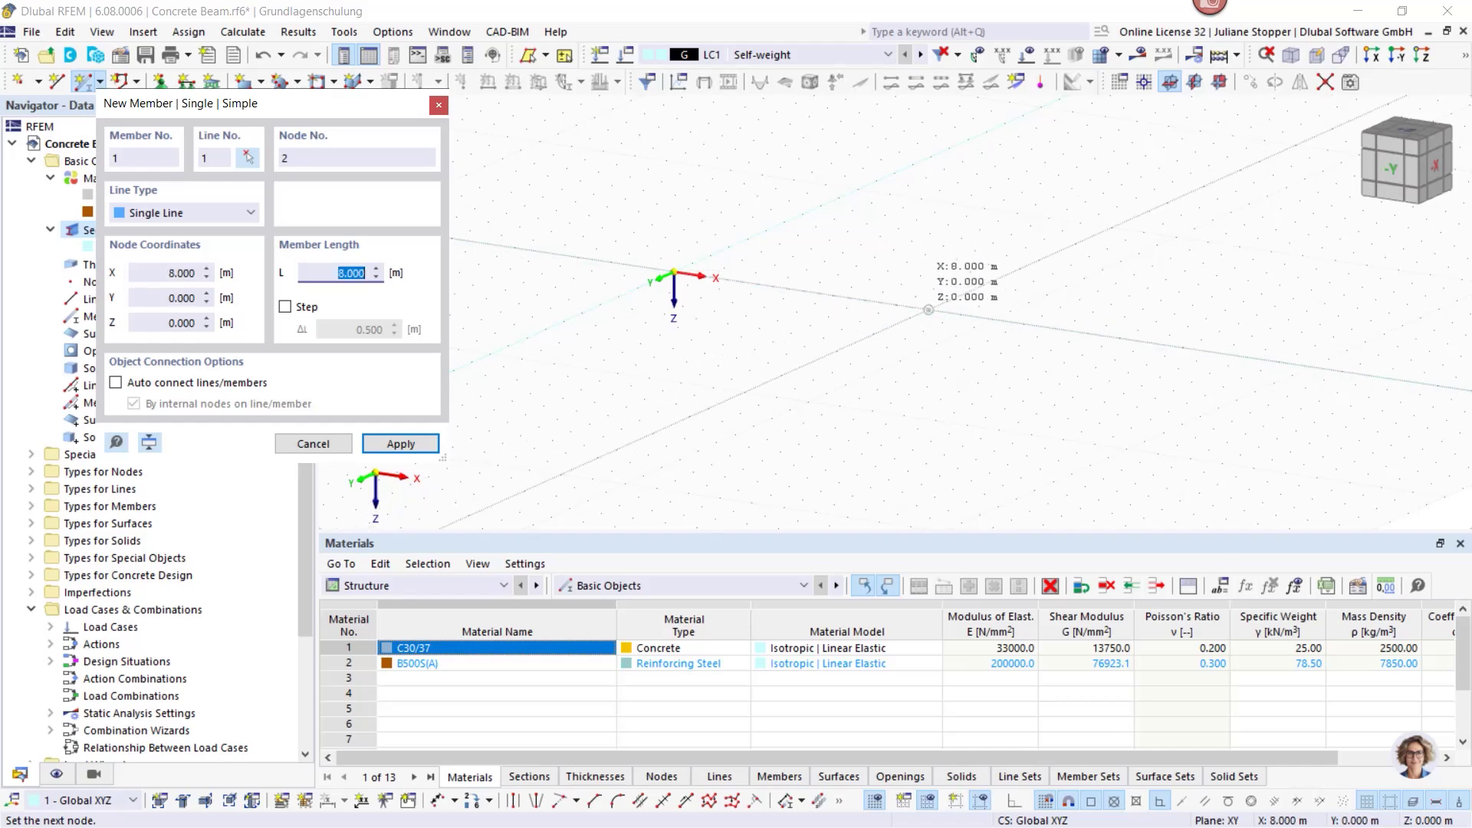
pyautogui.scroll(5, 927, 310)
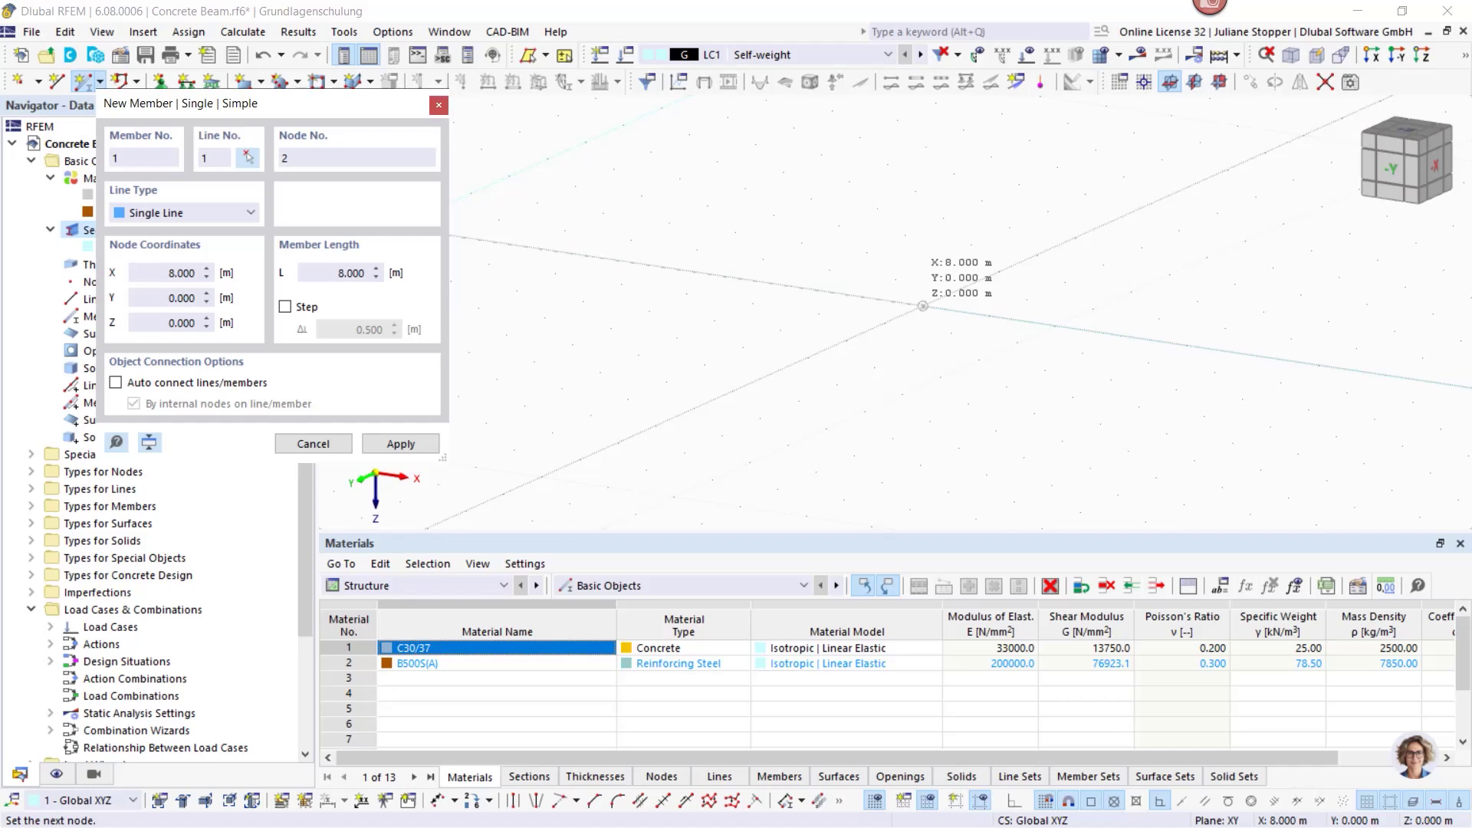
pyautogui.click(923, 306)
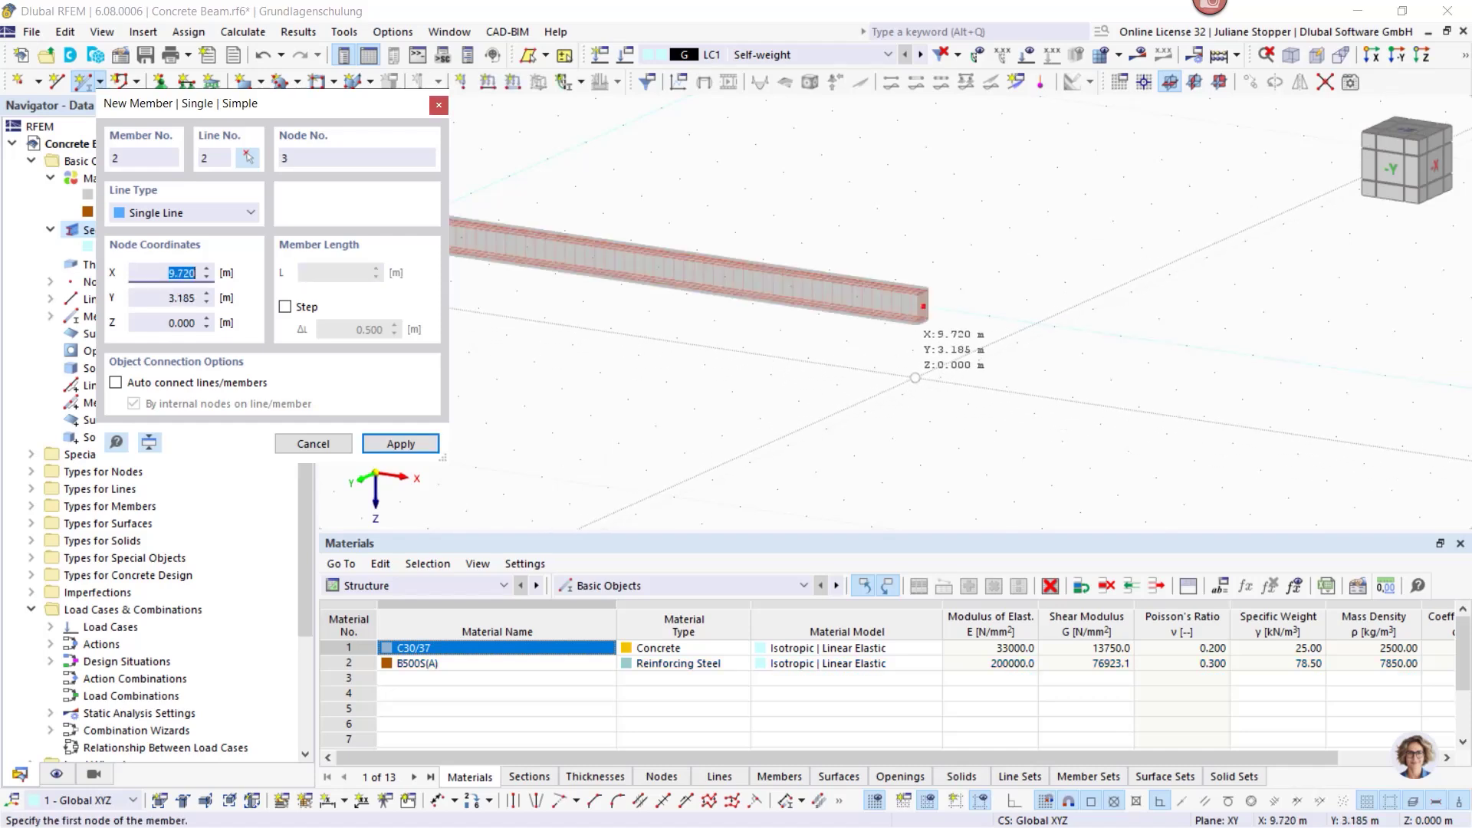
pyautogui.press('Escape')
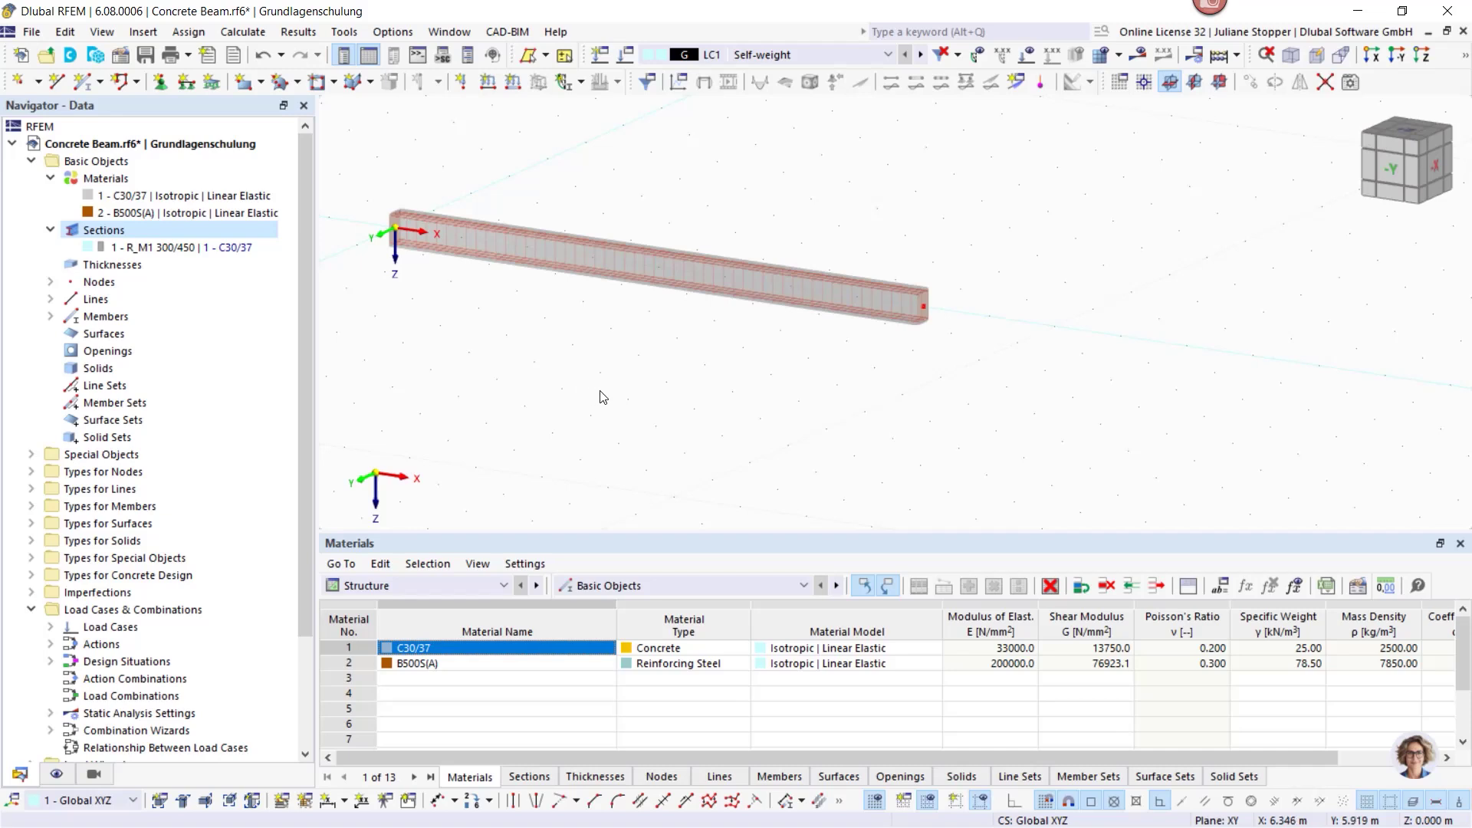
# Enable the Nodes on member option for the beam and open its node assignment.
pyautogui.moveTo(601, 398); pyautogui.dragTo(779, 401, button='middle')
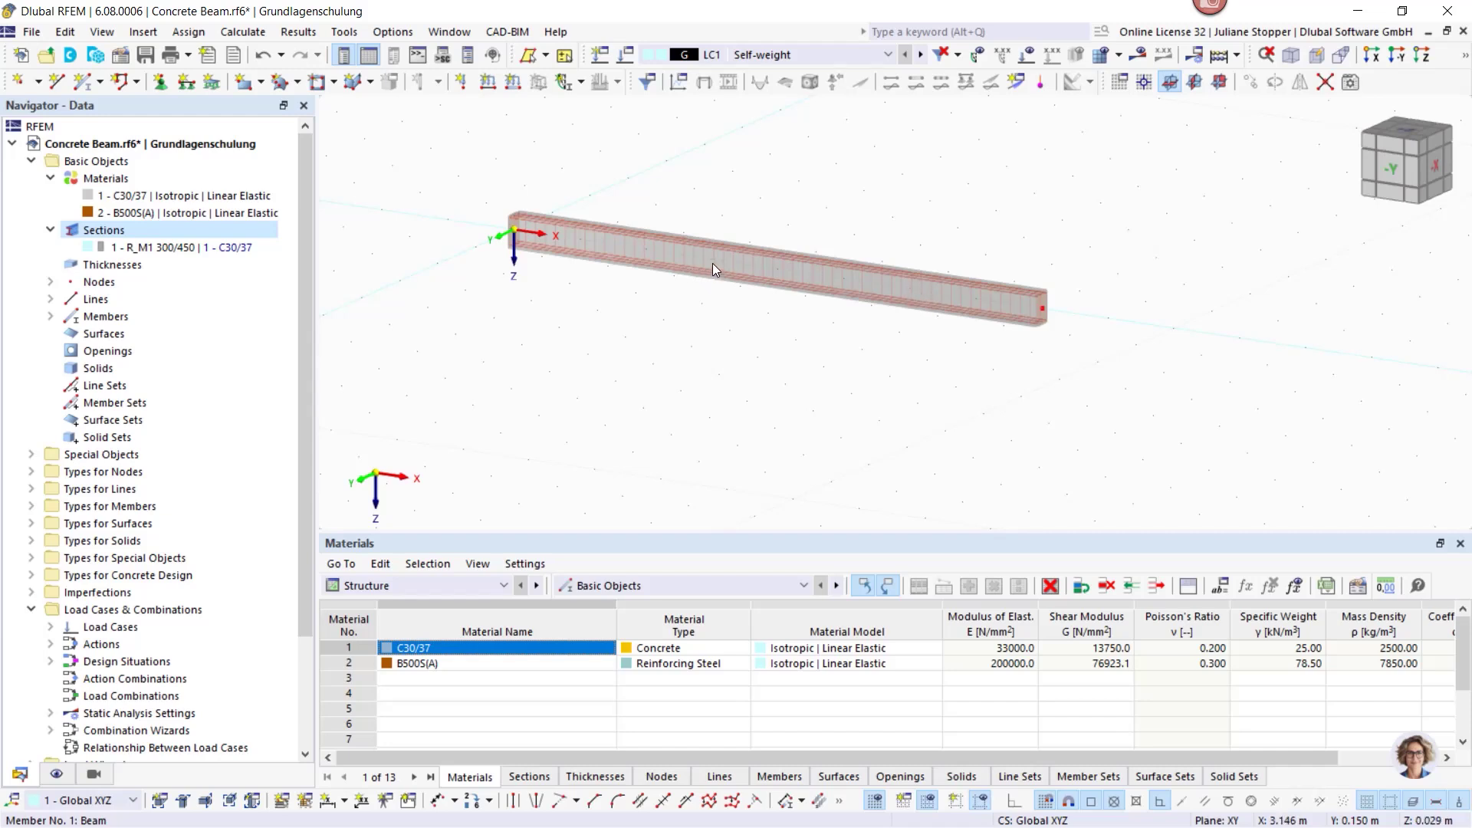
pyautogui.moveTo(824, 208); pyautogui.dragTo(717, 299)
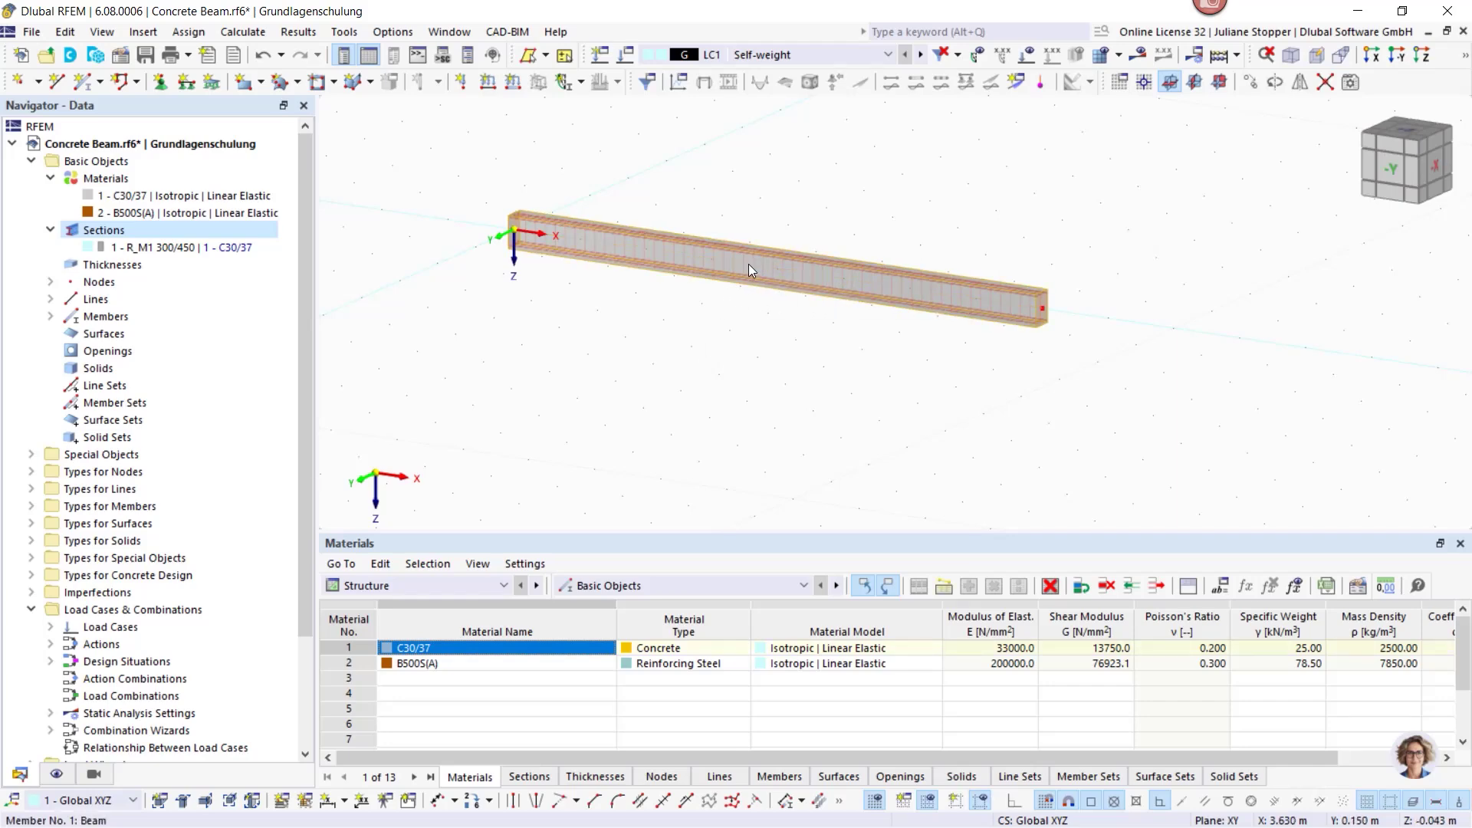
pyautogui.doubleClick(733, 279)
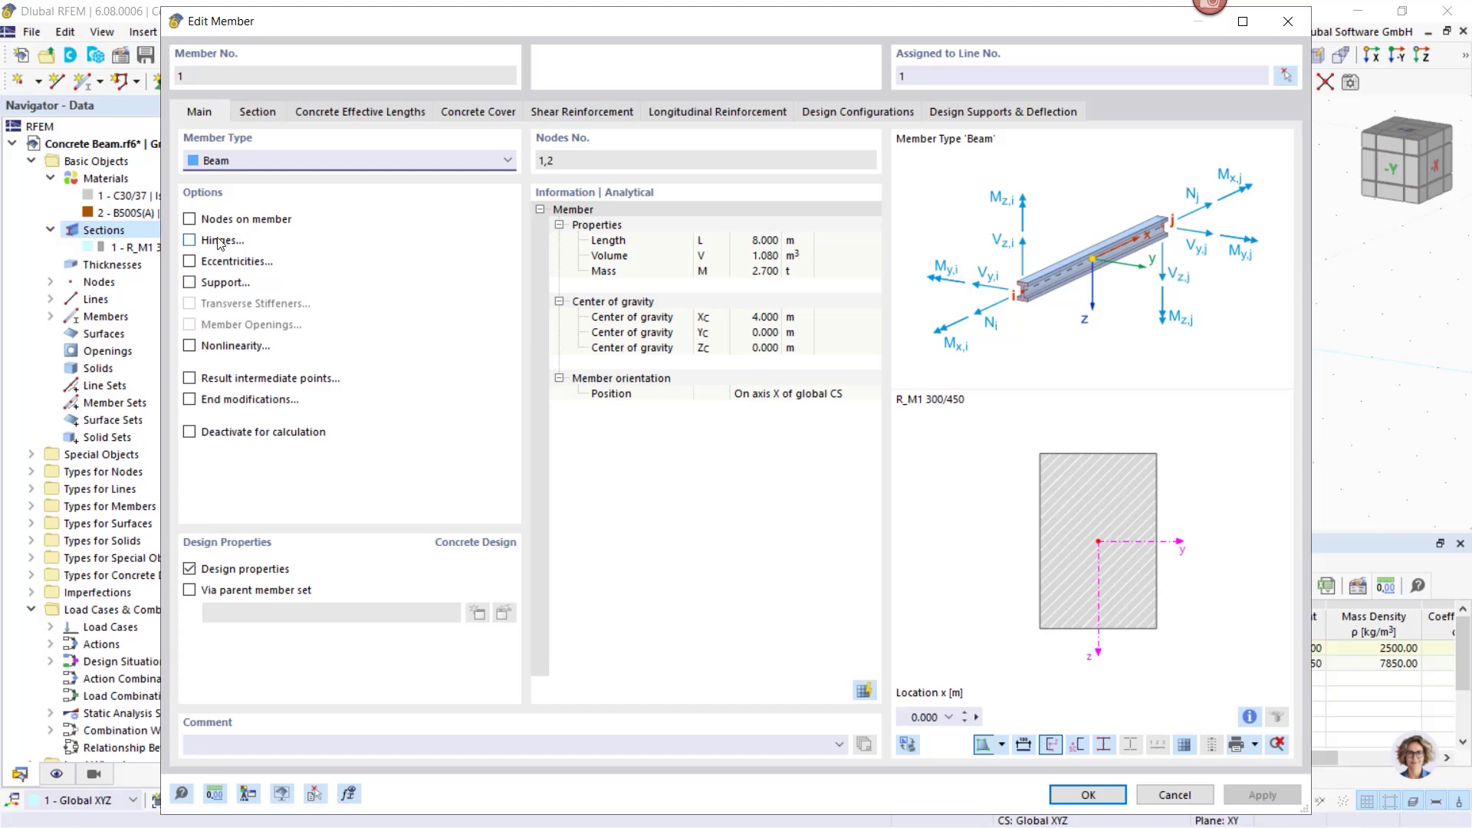
pyautogui.click(193, 224)
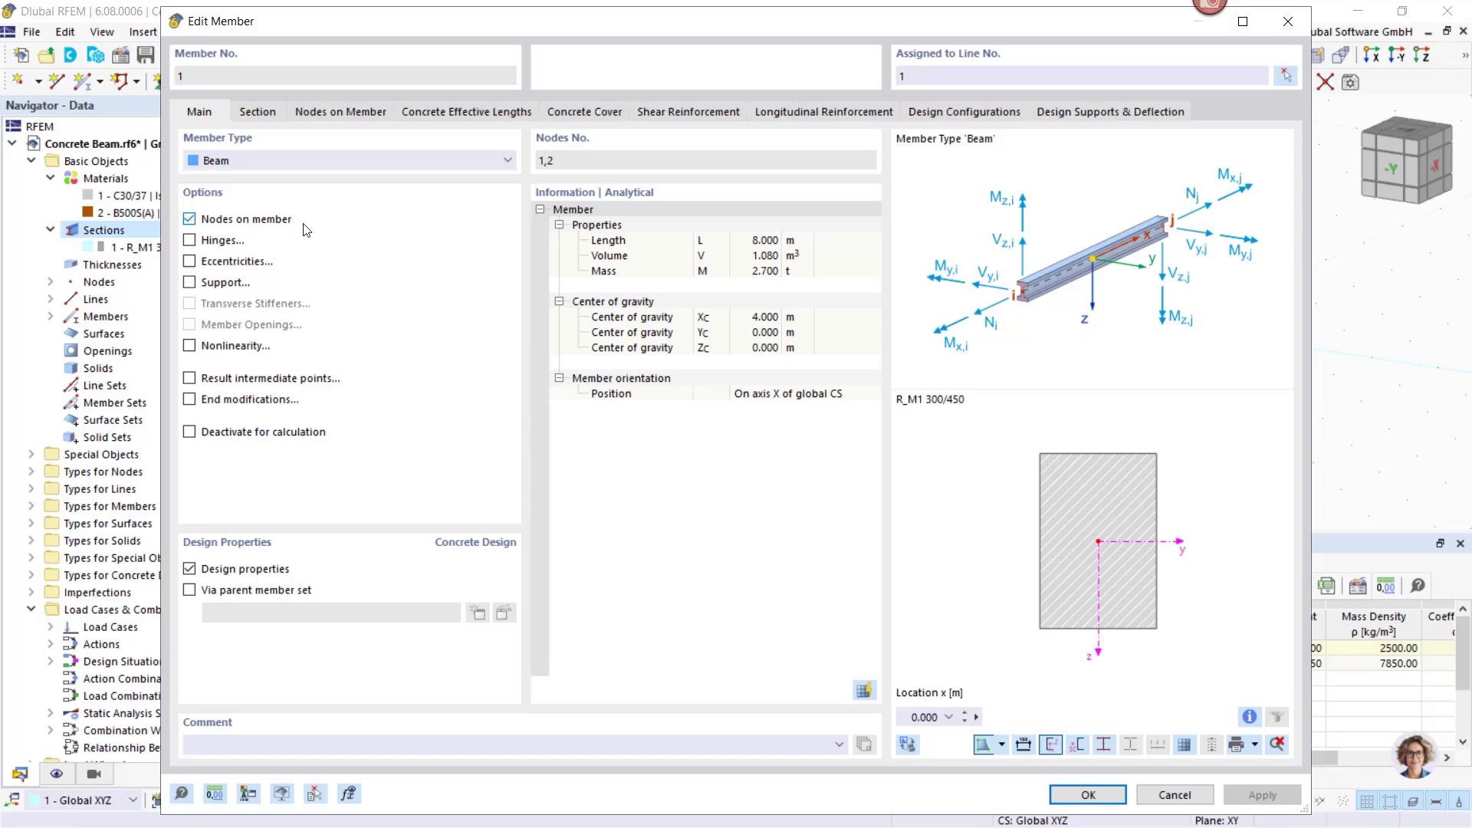
pyautogui.click(338, 114)
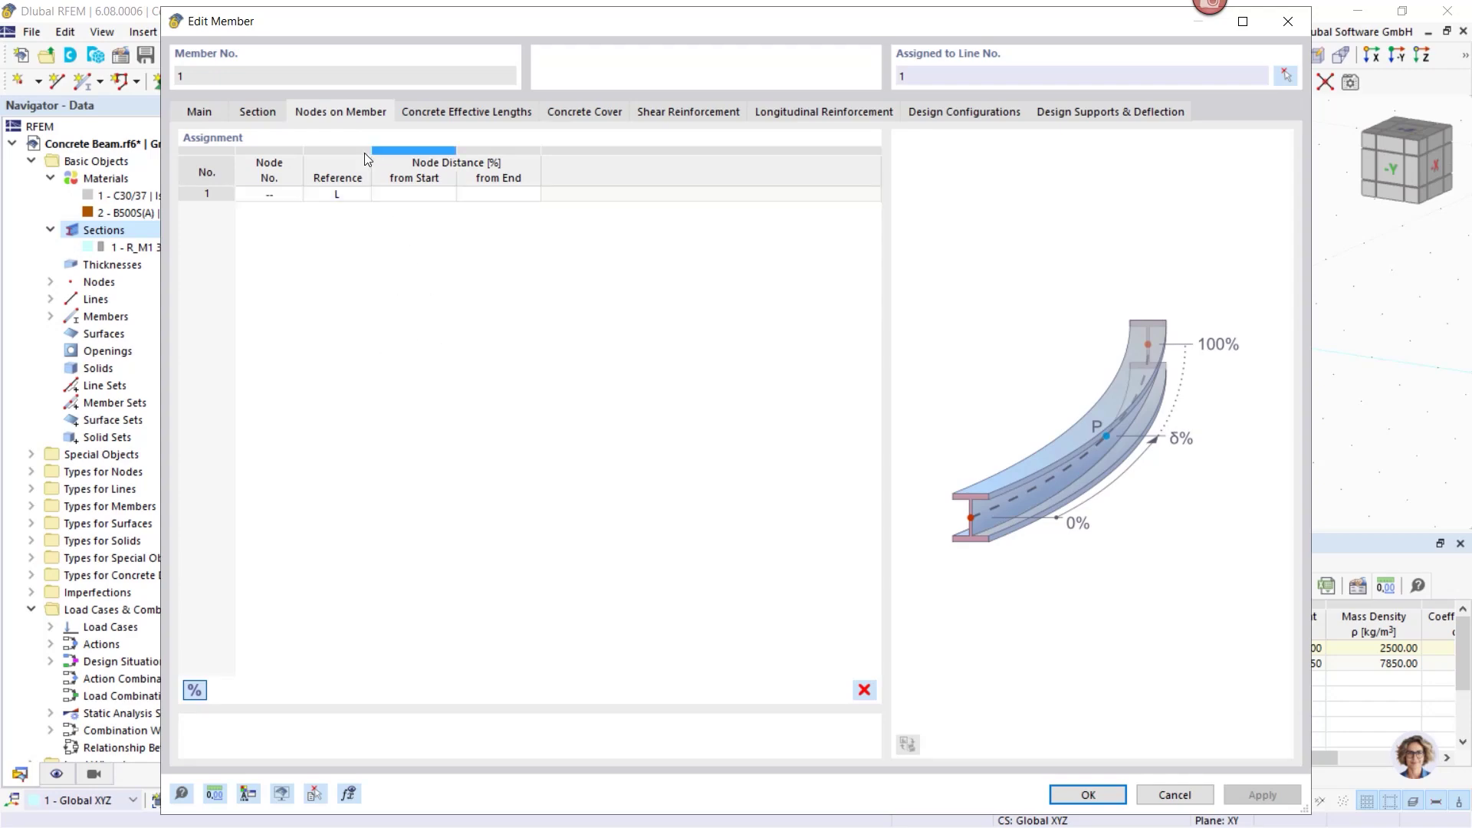
pyautogui.click(198, 115)
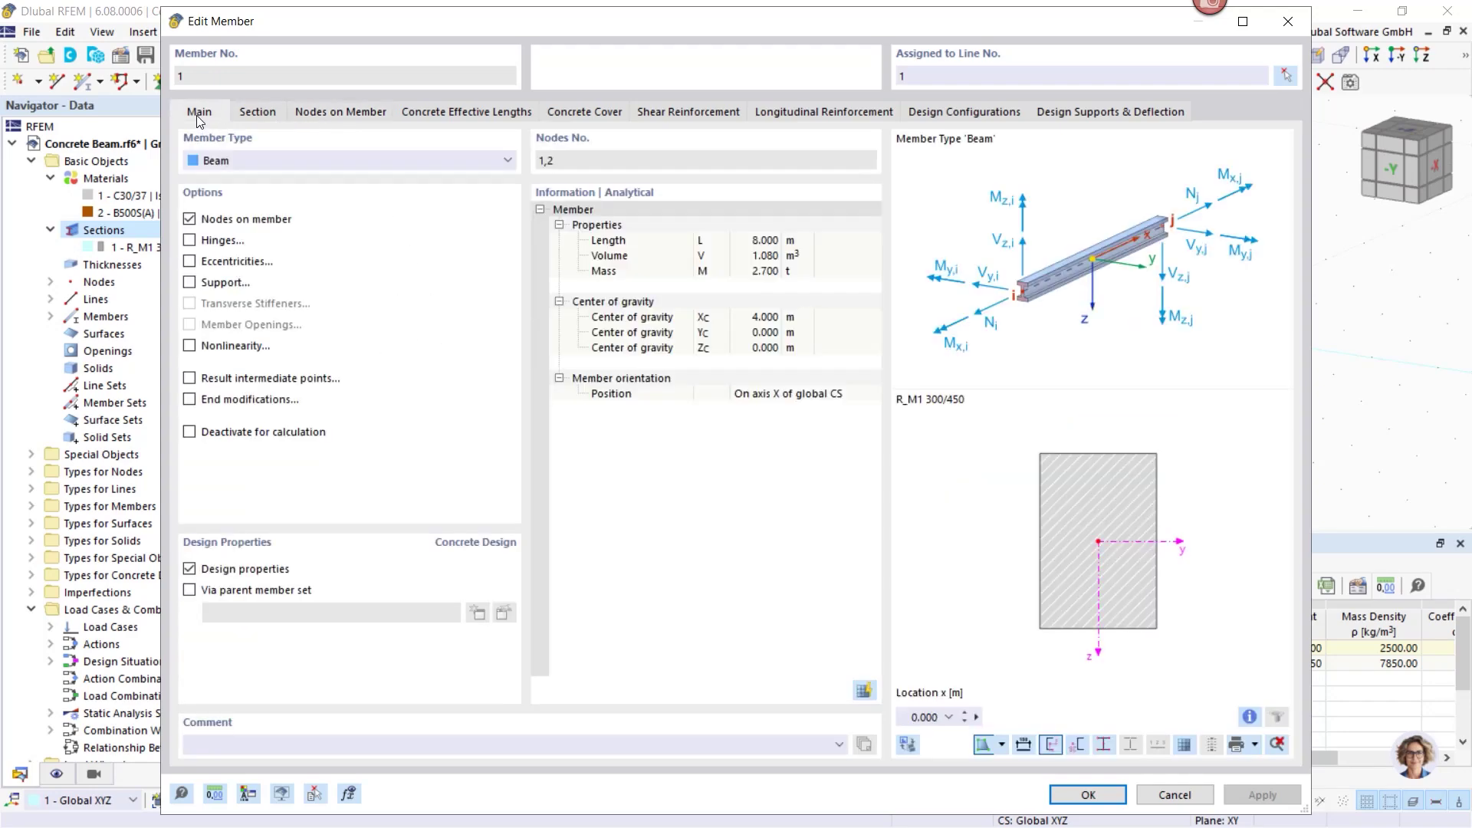
pyautogui.click(189, 220)
pyautogui.click(190, 220)
pyautogui.click(339, 111)
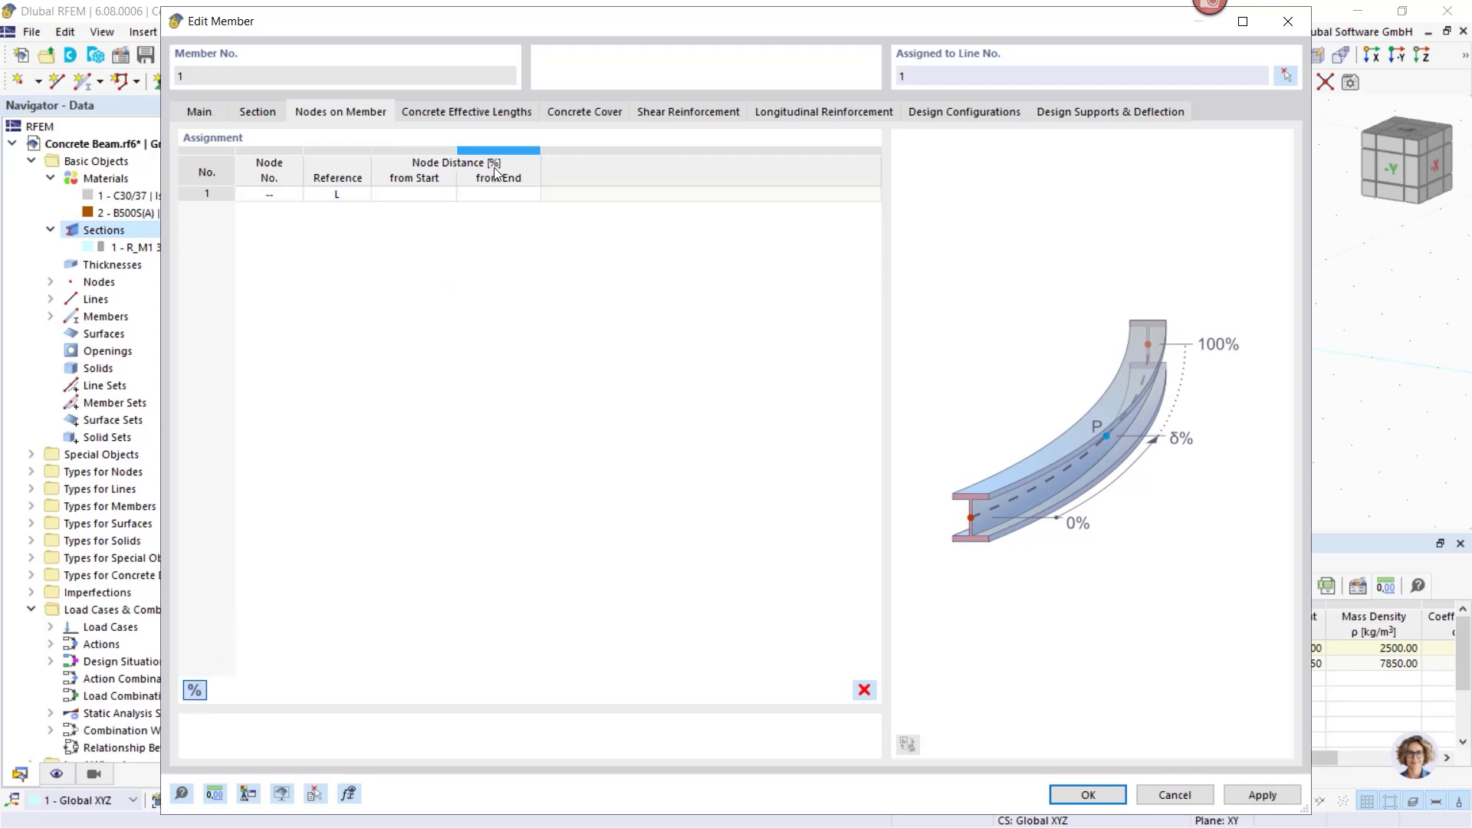
# Switch the node distances from percent to metres and place a node on the beam 6.000 m from its start.
pyautogui.click(194, 690)
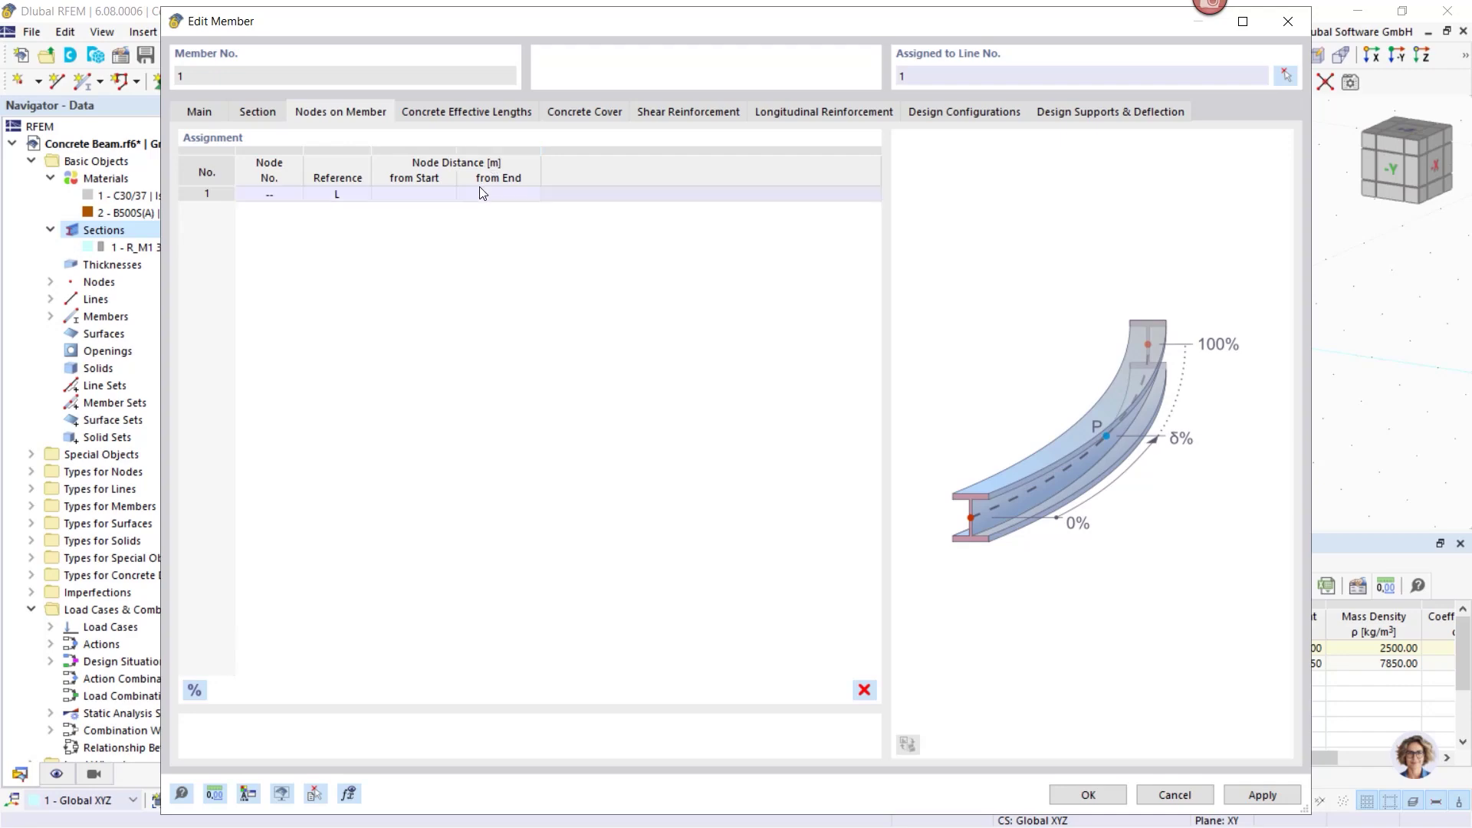
pyautogui.click(412, 195)
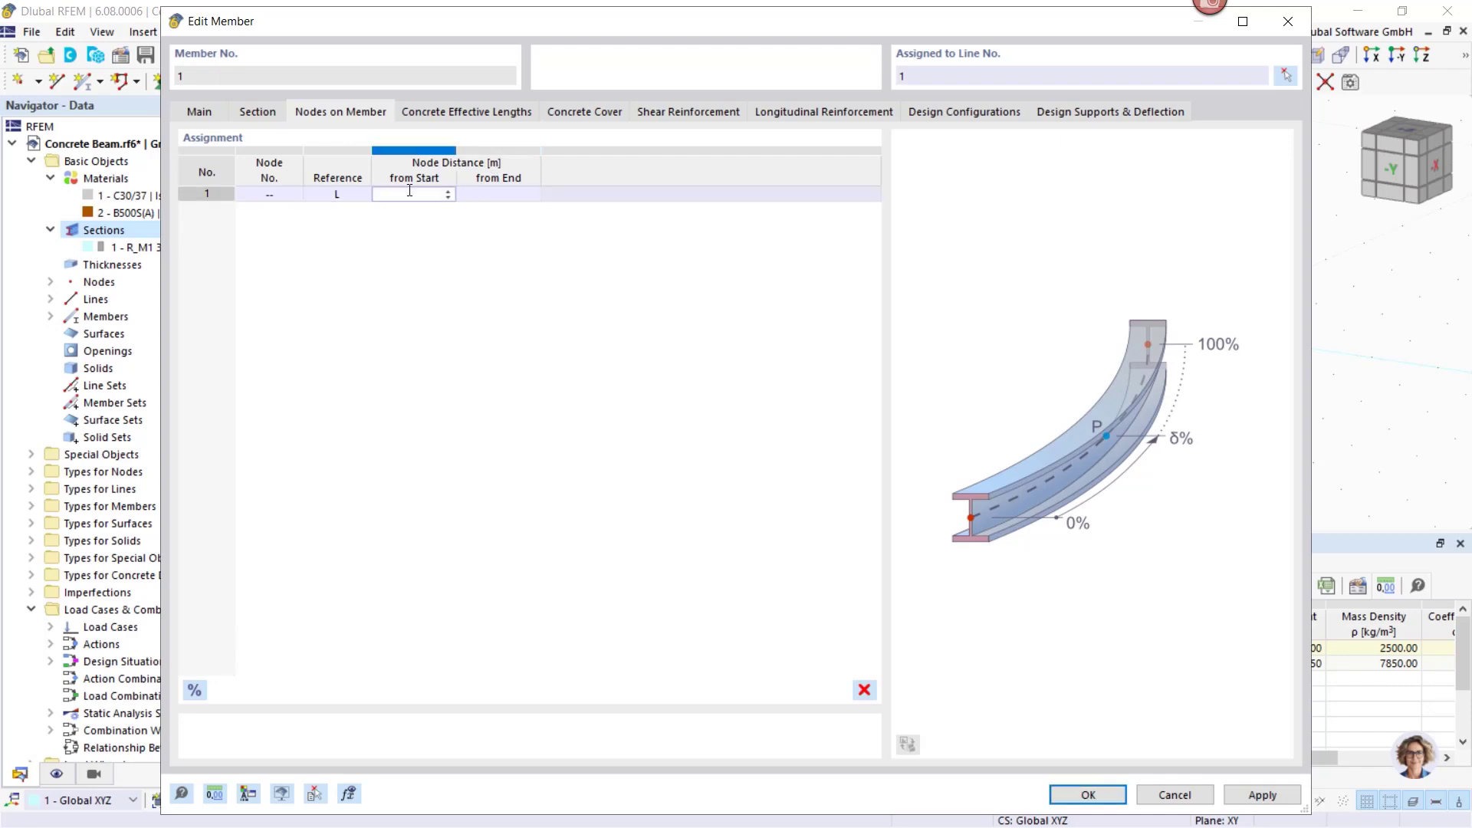
pyautogui.press('Return')
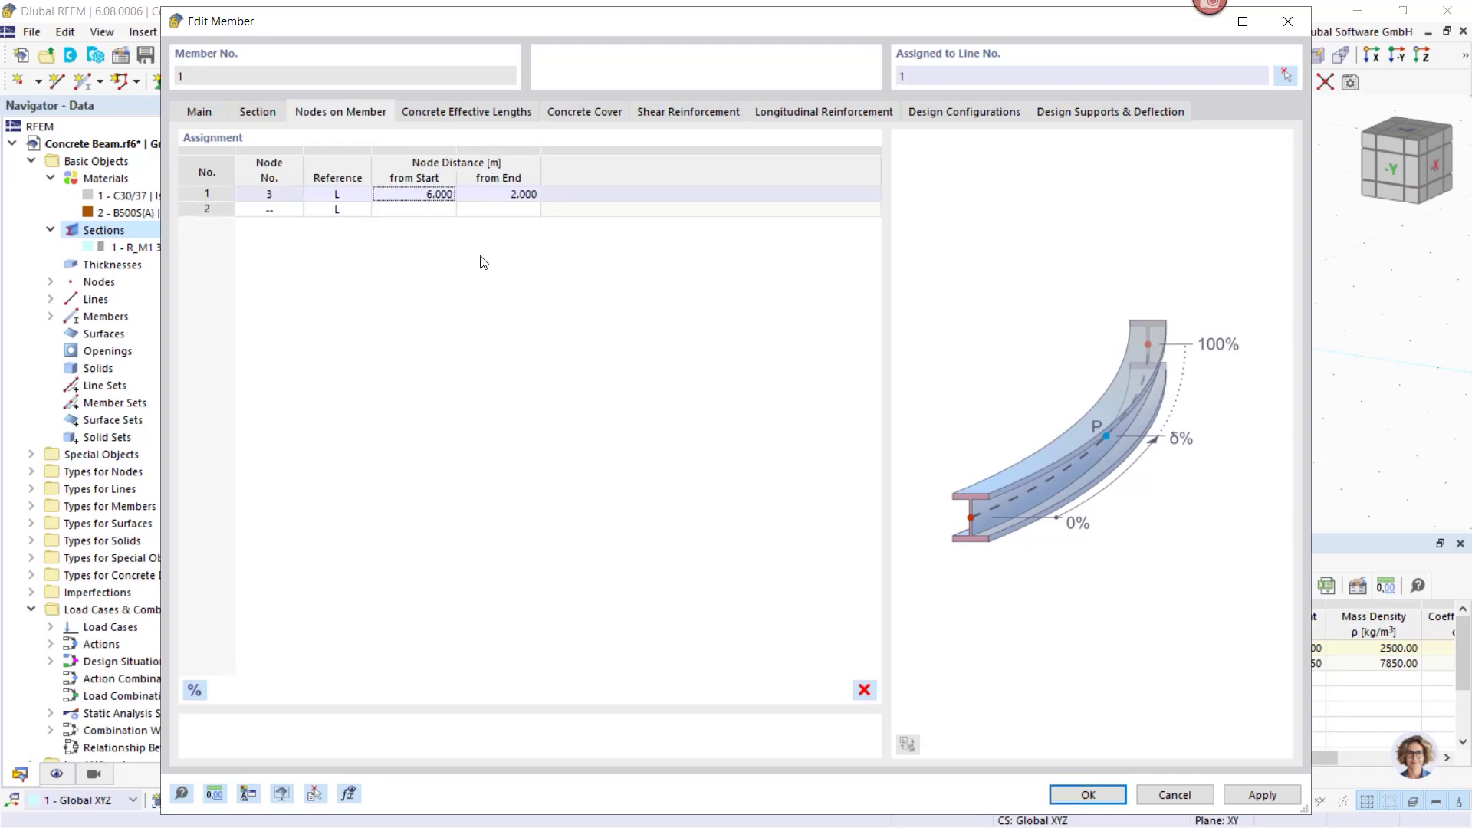
pyautogui.click(1085, 794)
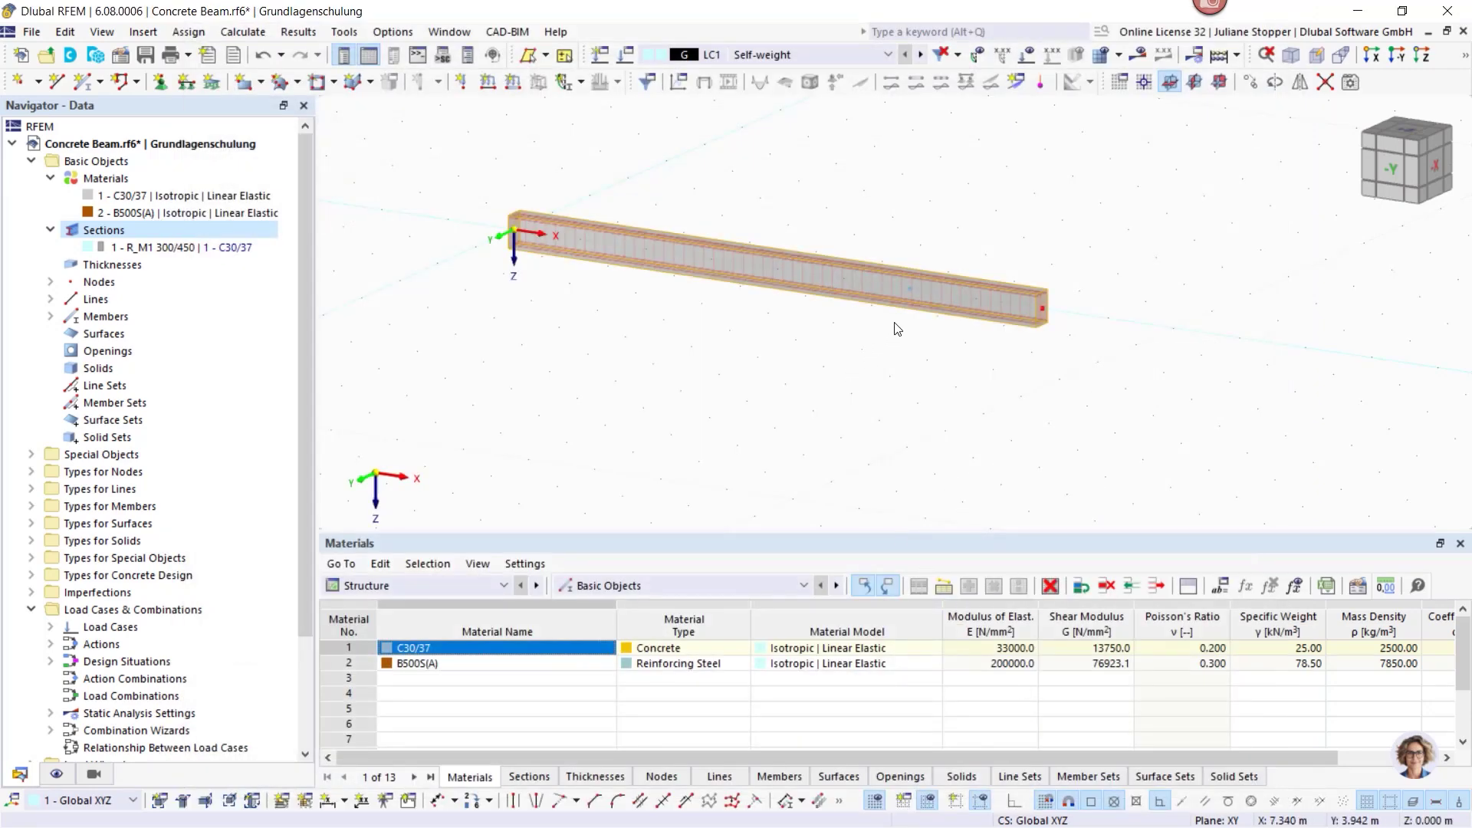
# Assign a new fixed nodal support to the beam's start node at the origin, restraining all translations and rotations.
pyautogui.scroll(3, 890, 322)
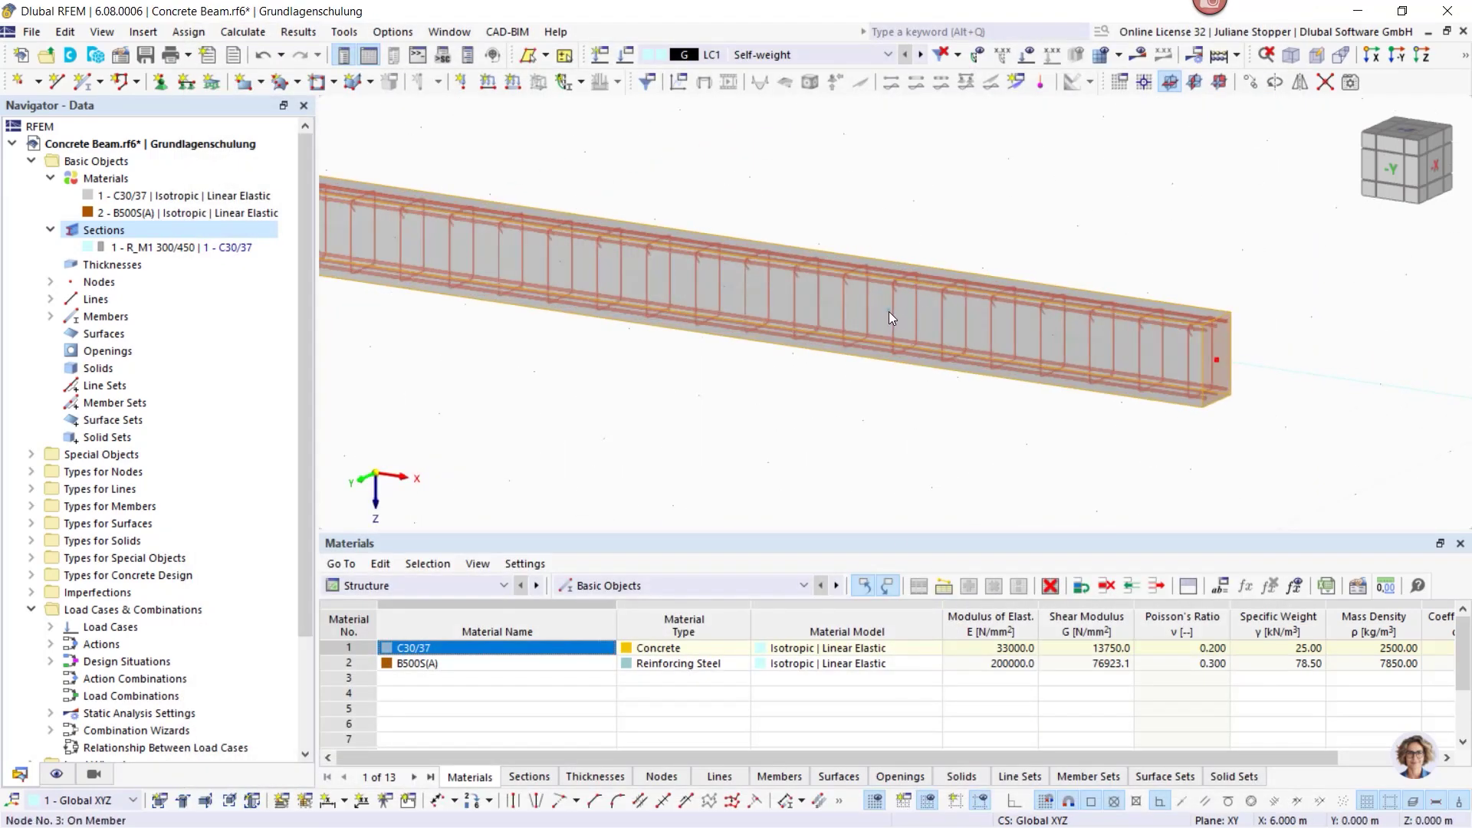
pyautogui.scroll(-3, 890, 311)
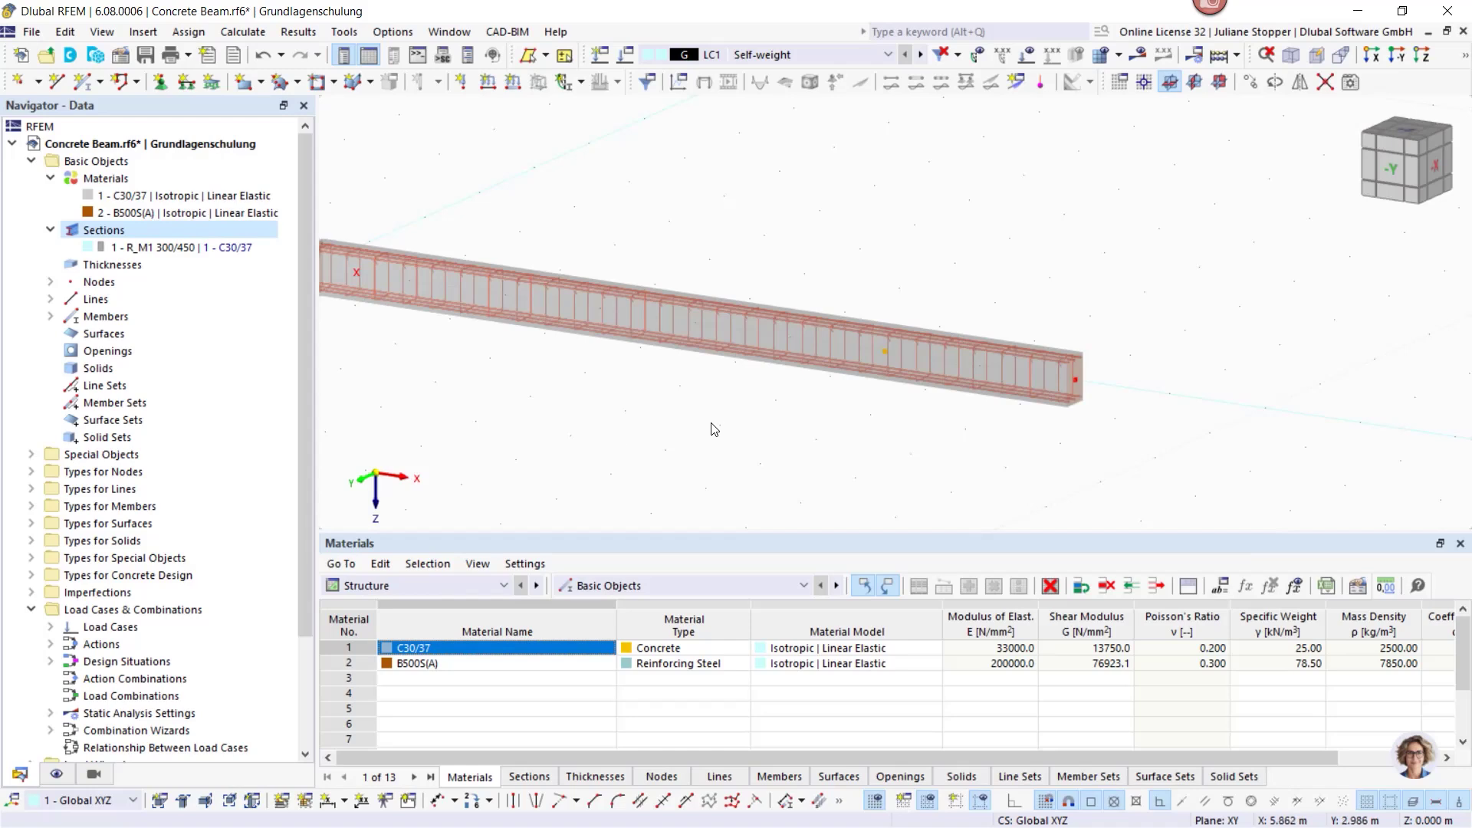
pyautogui.moveTo(662, 402); pyautogui.dragTo(809, 388, button='middle')
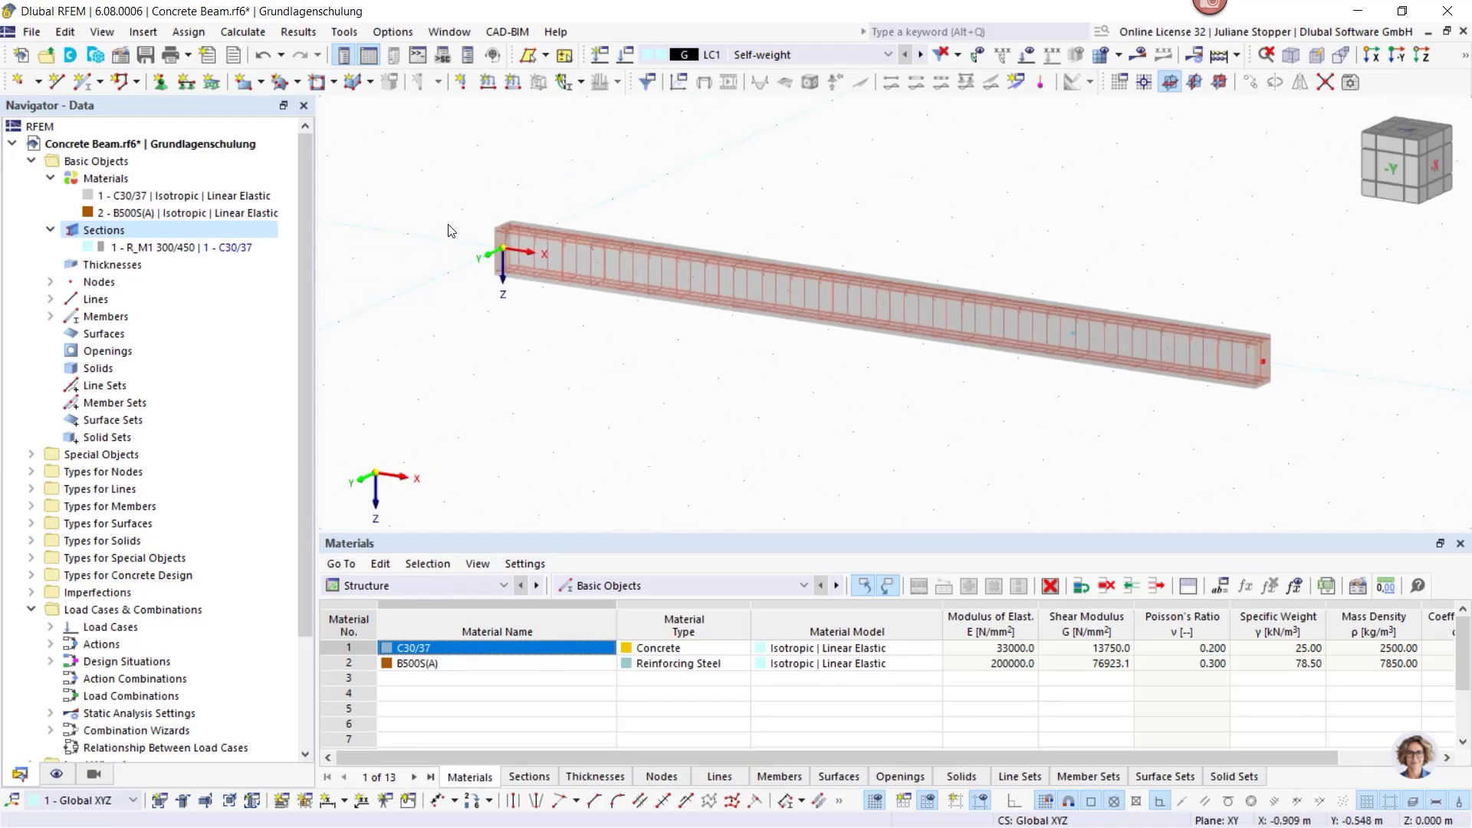
pyautogui.doubleClick(506, 255)
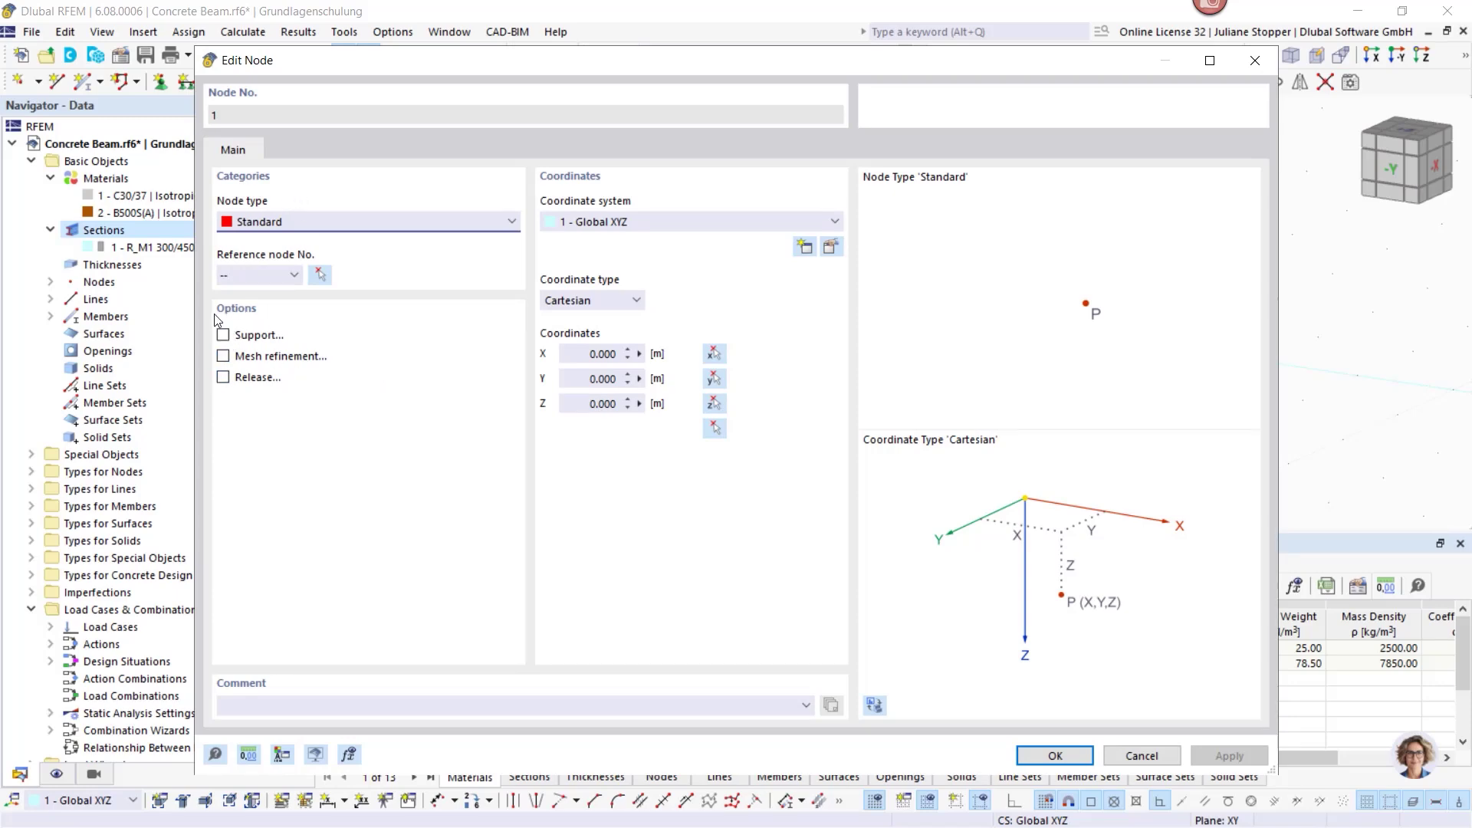
pyautogui.click(222, 338)
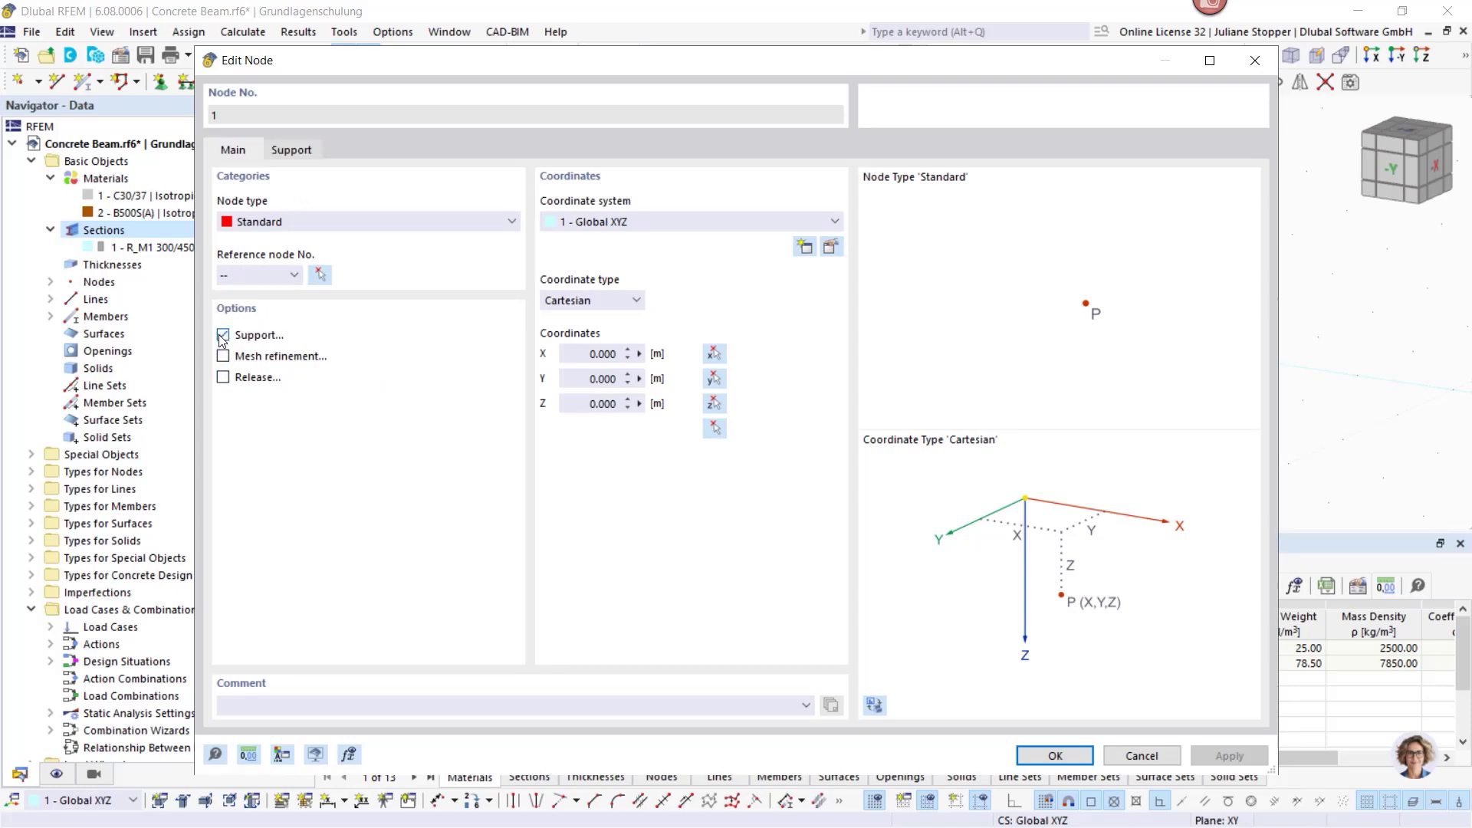
pyautogui.click(306, 156)
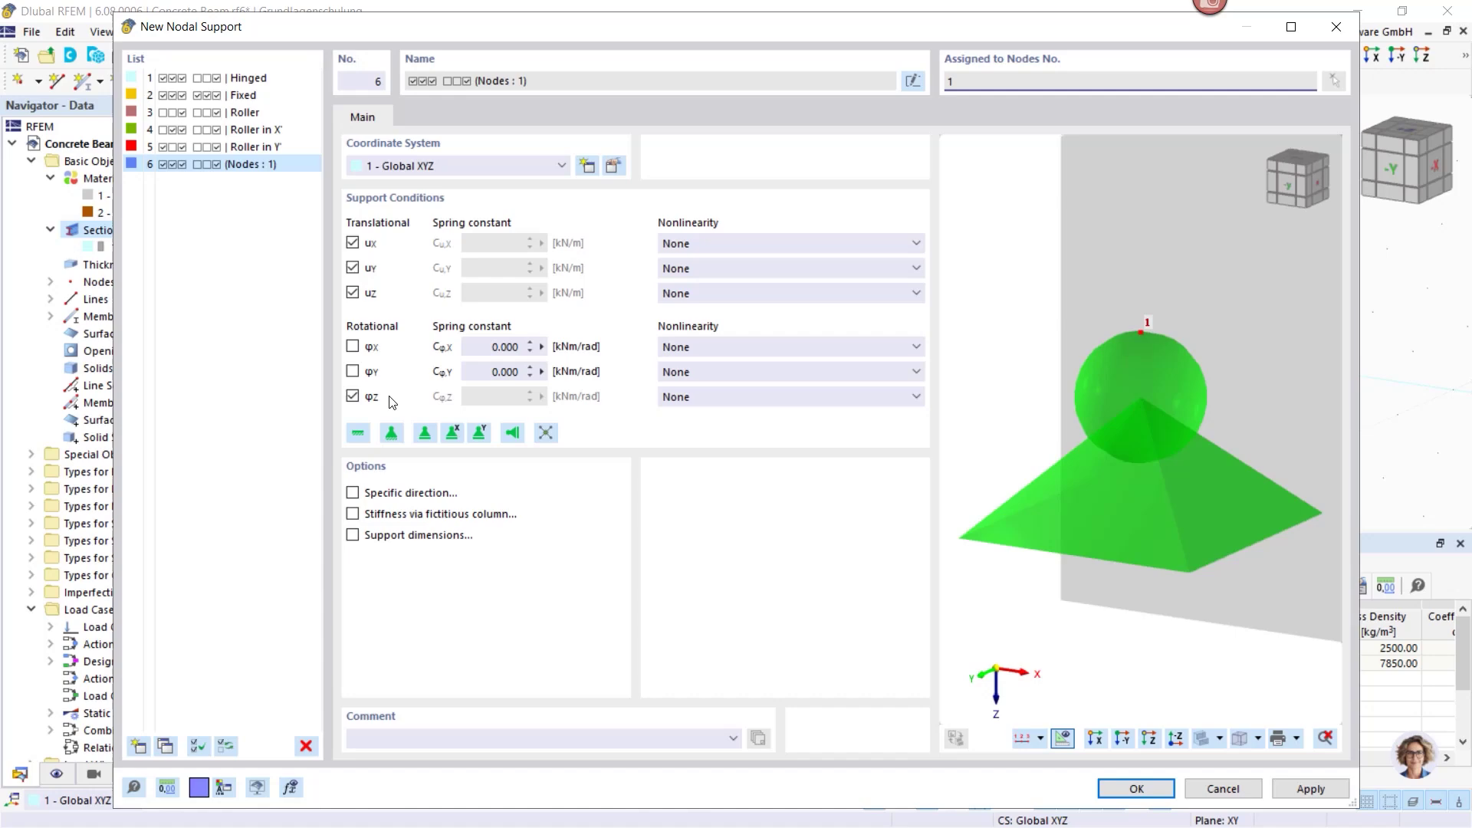
pyautogui.click(357, 432)
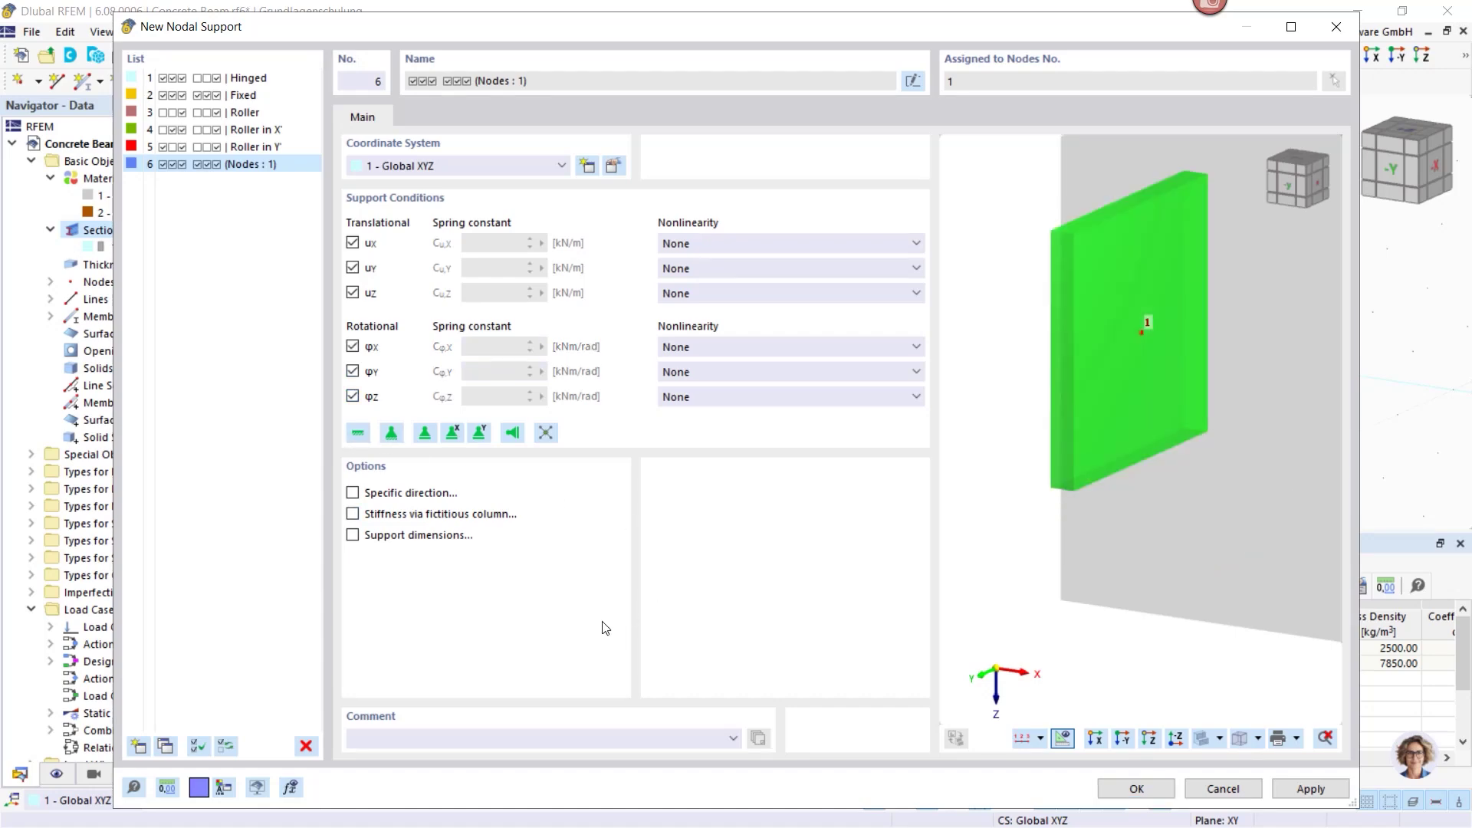
pyautogui.click(1133, 789)
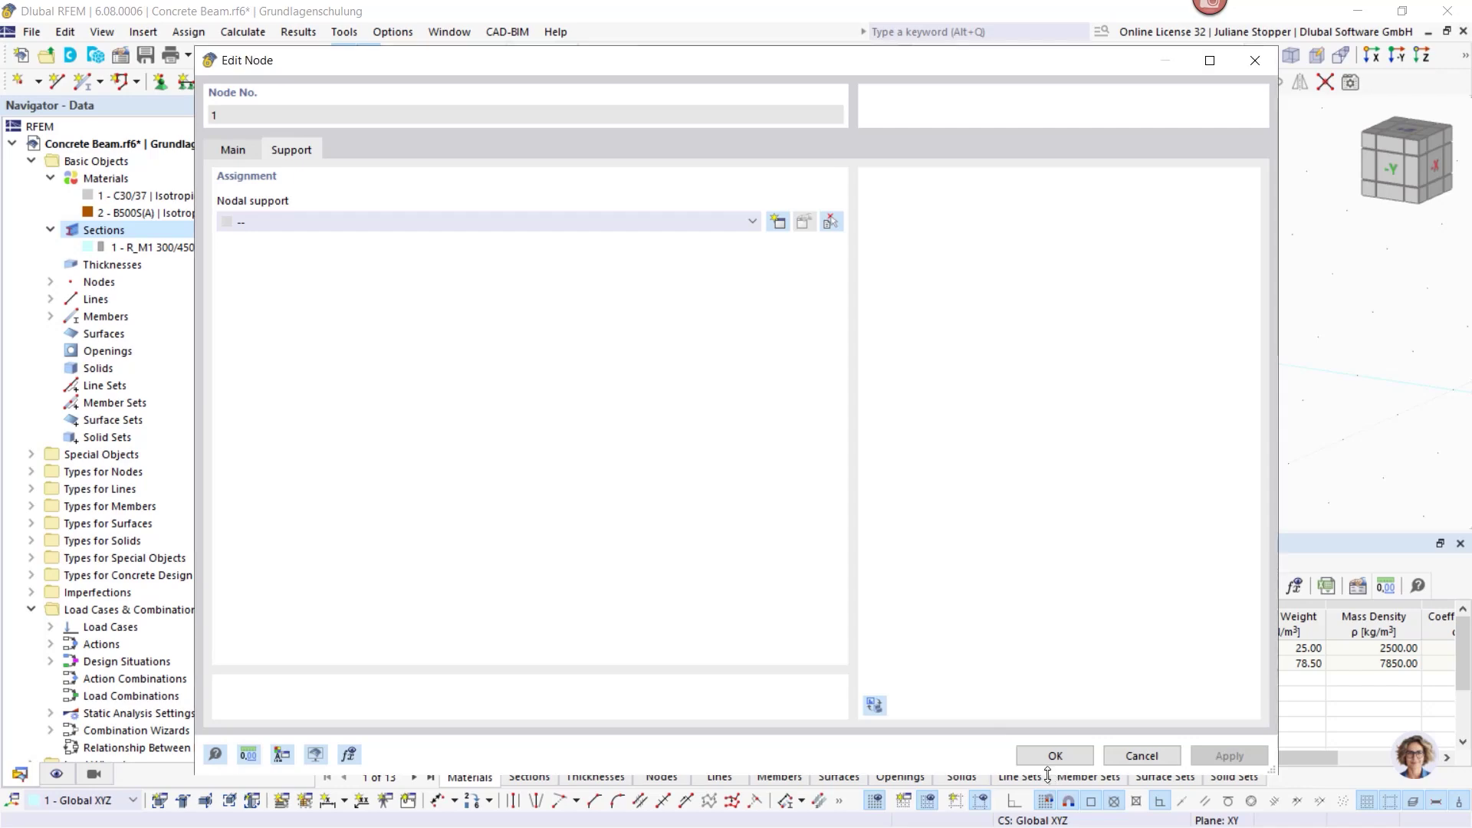
pyautogui.click(1056, 756)
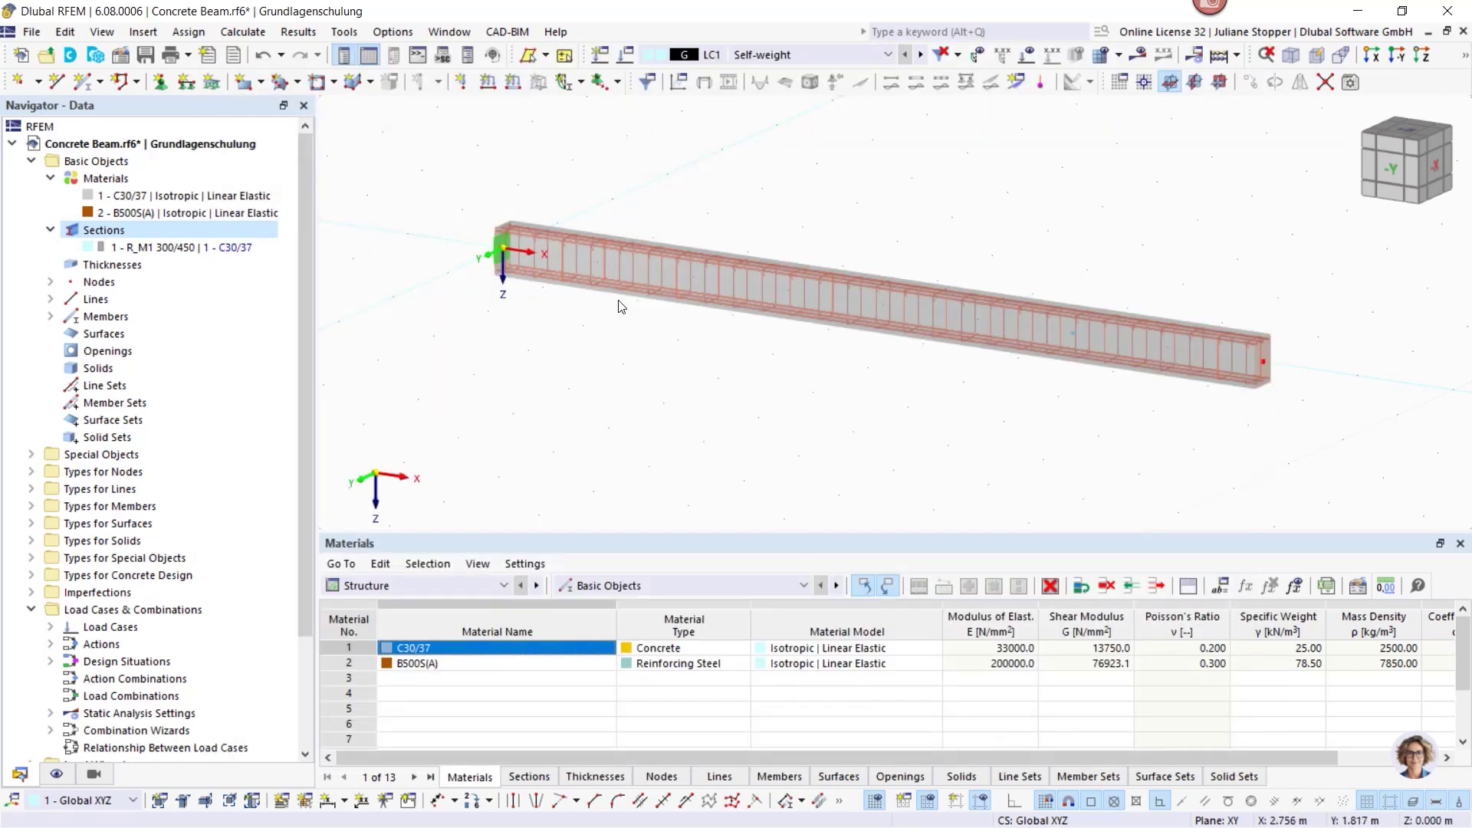
# Assign a new nodal support, Roller in X with rotation about X also restrained, to the on-member node at X 6.000 m.
pyautogui.scroll(3, 496, 249)
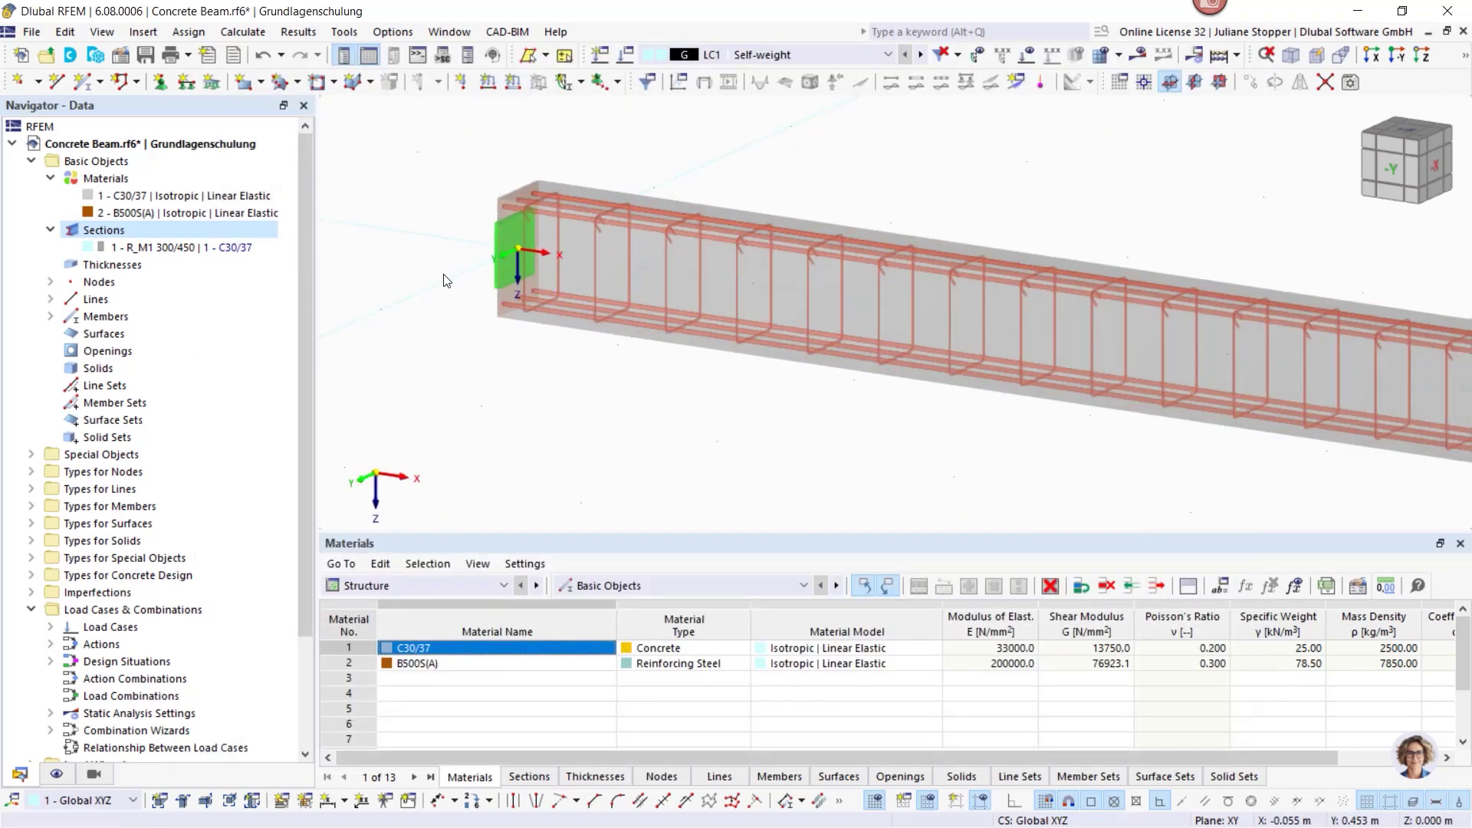
pyautogui.scroll(-4, 504, 227)
pyautogui.scroll(2, 754, 351)
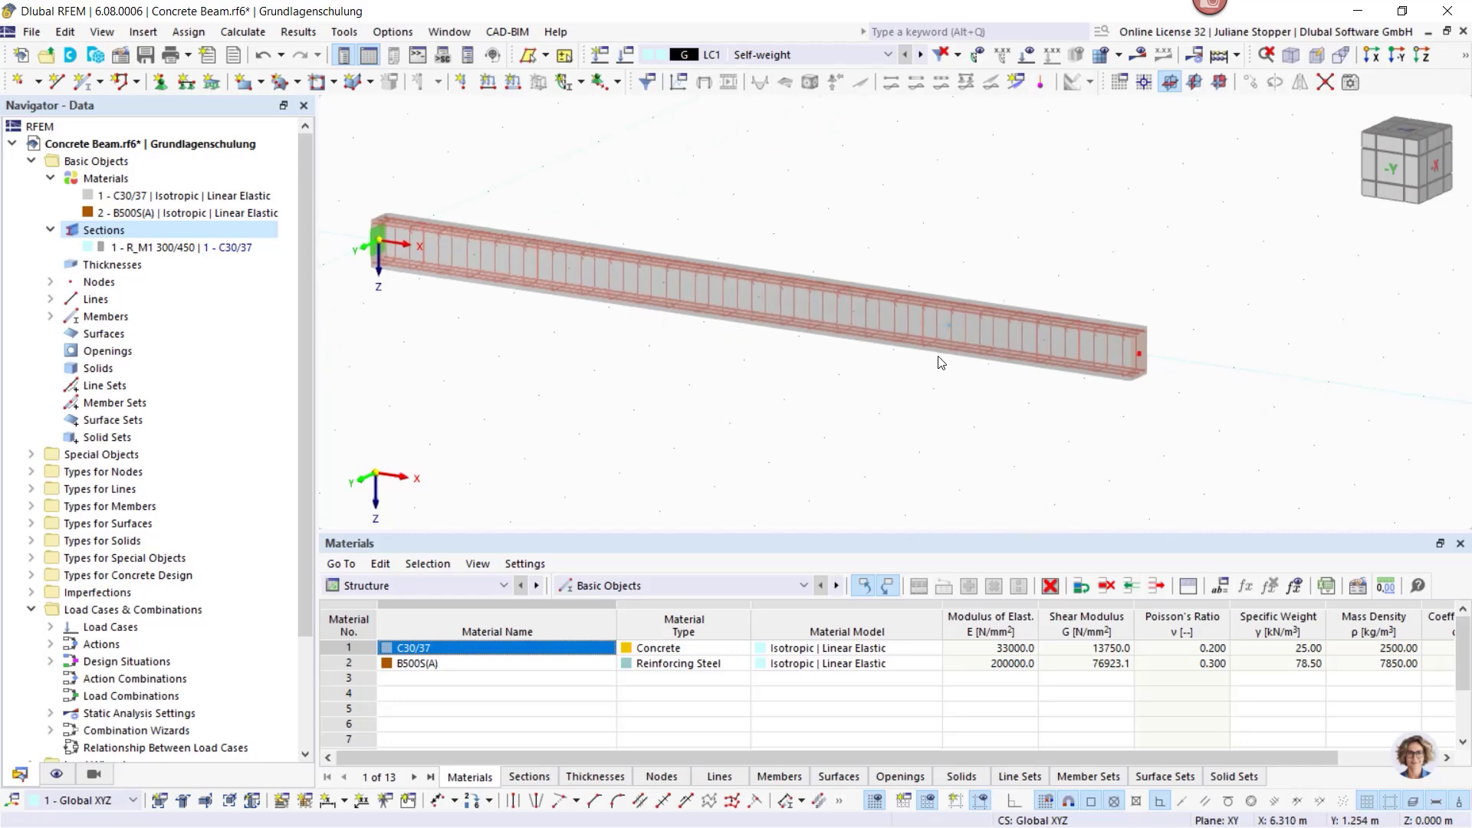
pyautogui.scroll(3, 945, 314)
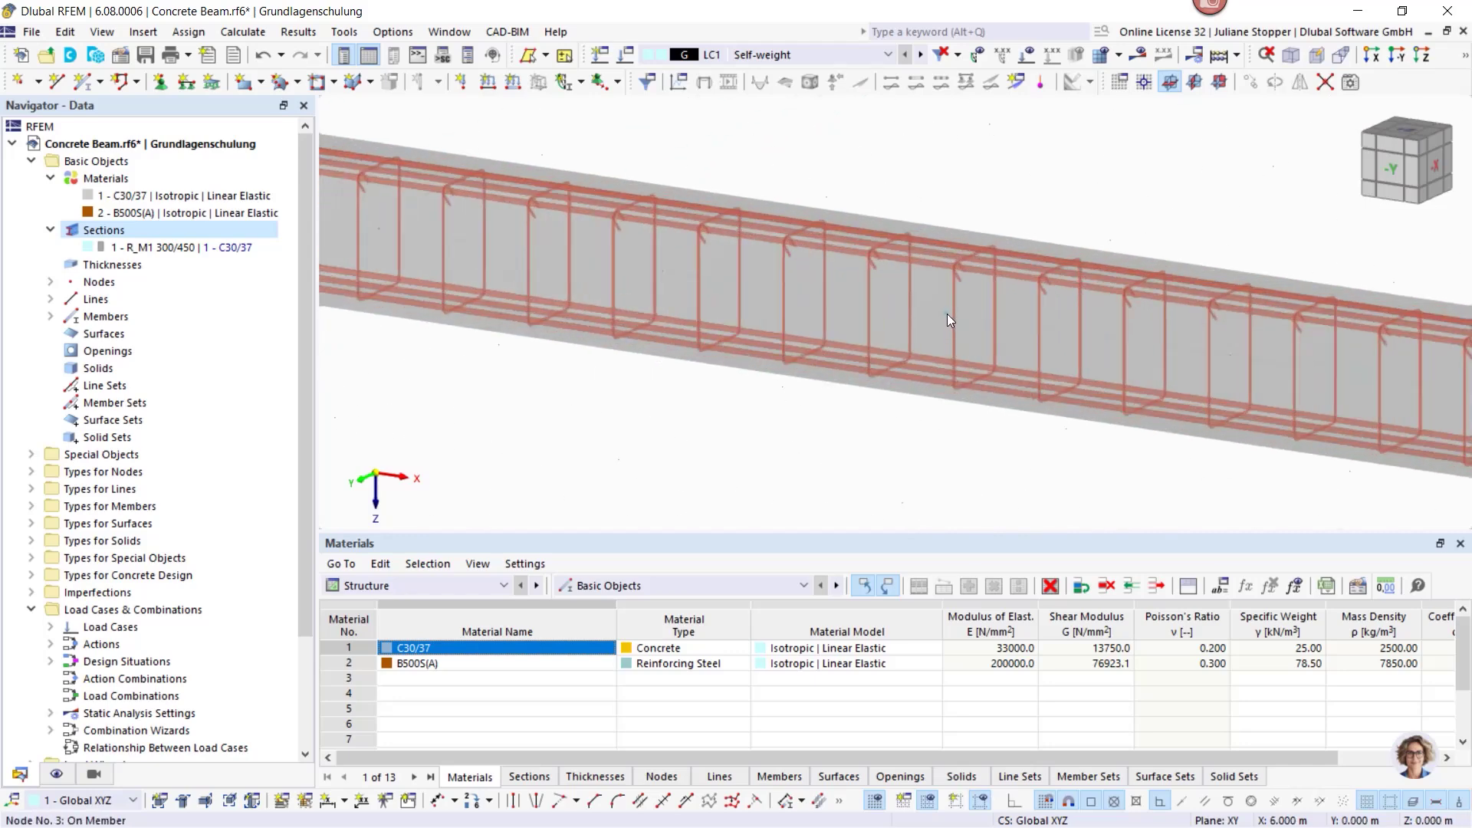
pyautogui.doubleClick(946, 314)
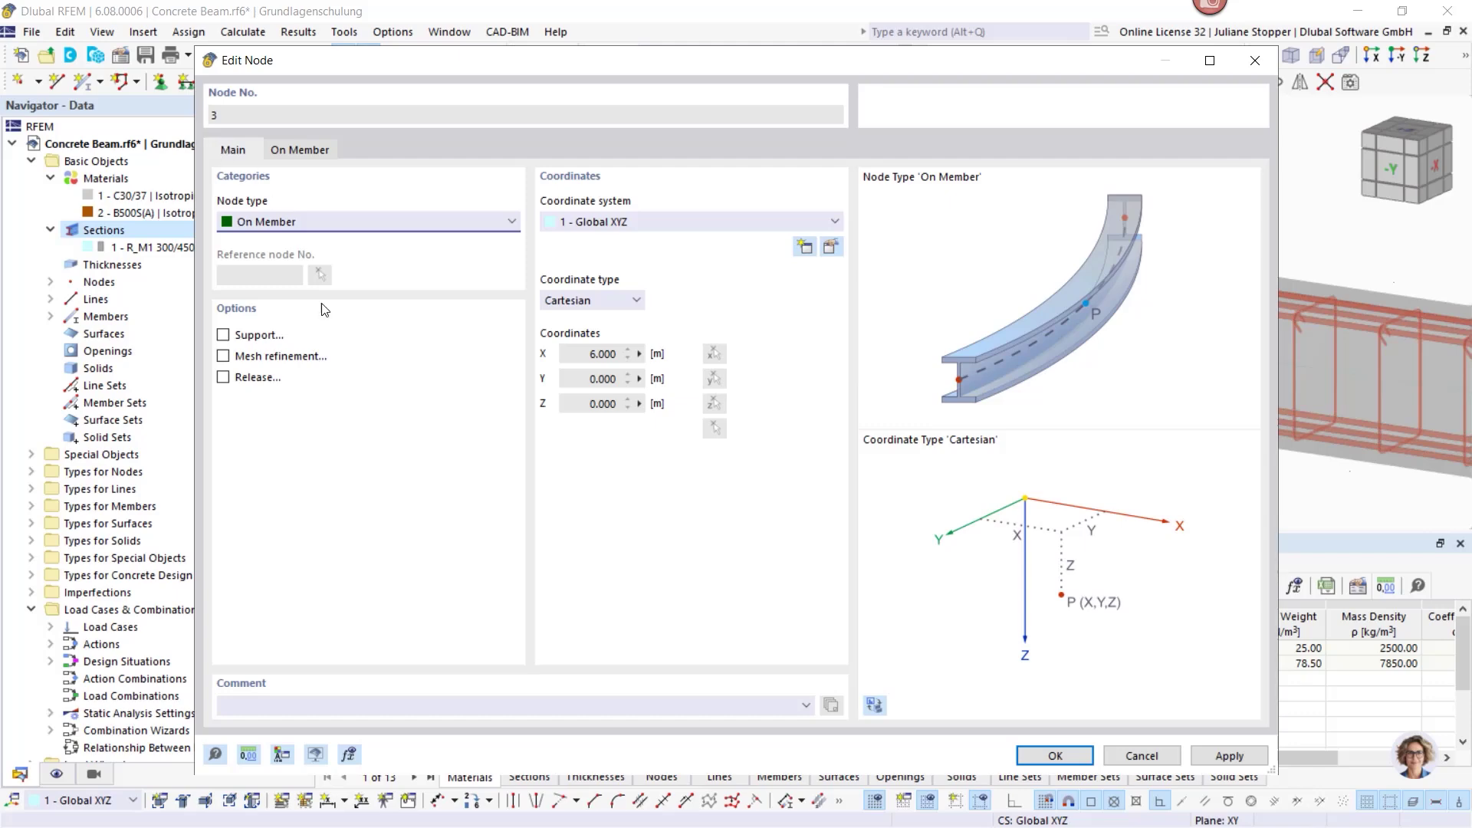
pyautogui.click(222, 337)
pyautogui.click(367, 150)
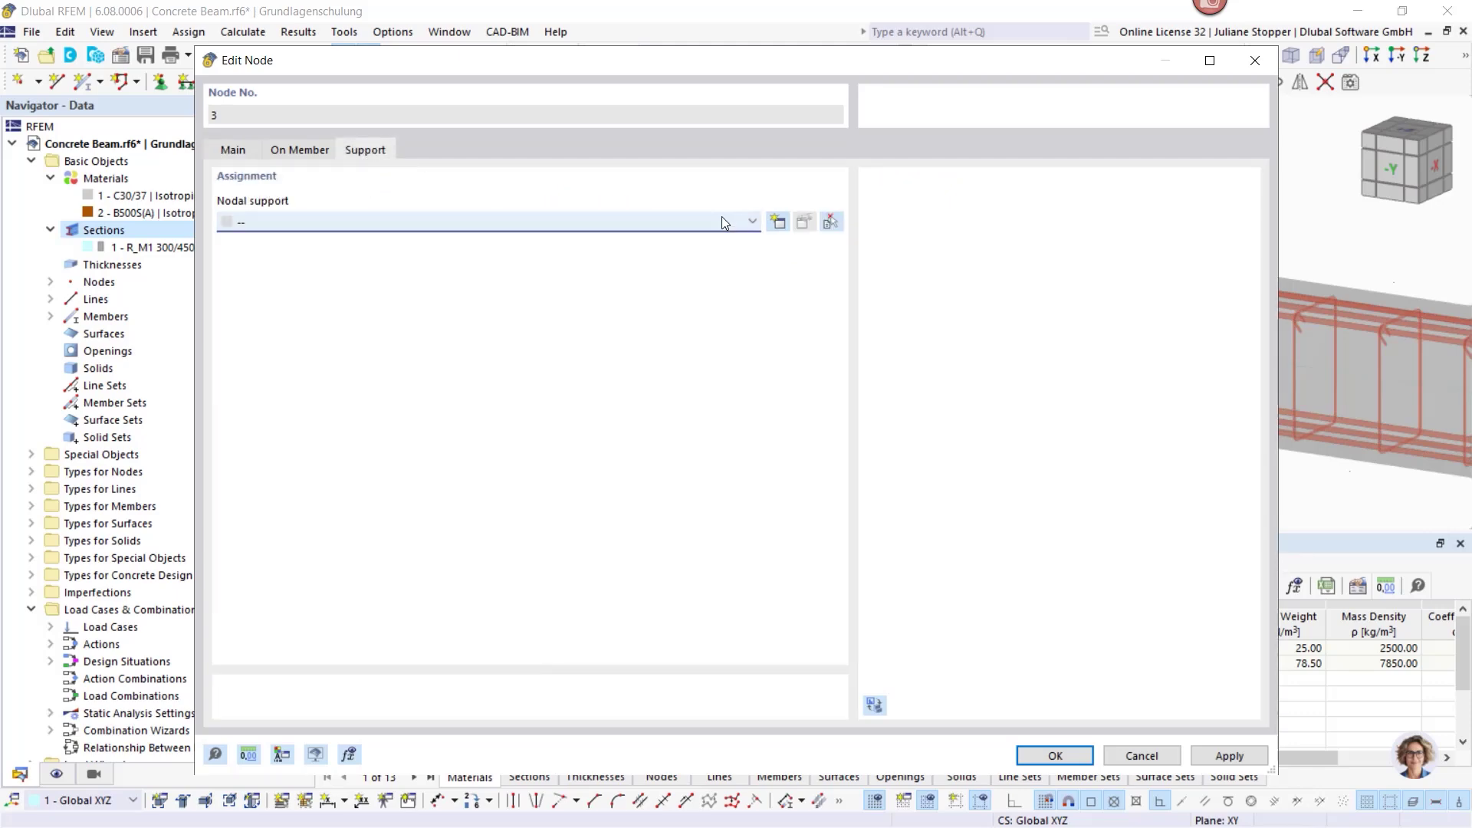
pyautogui.click(777, 222)
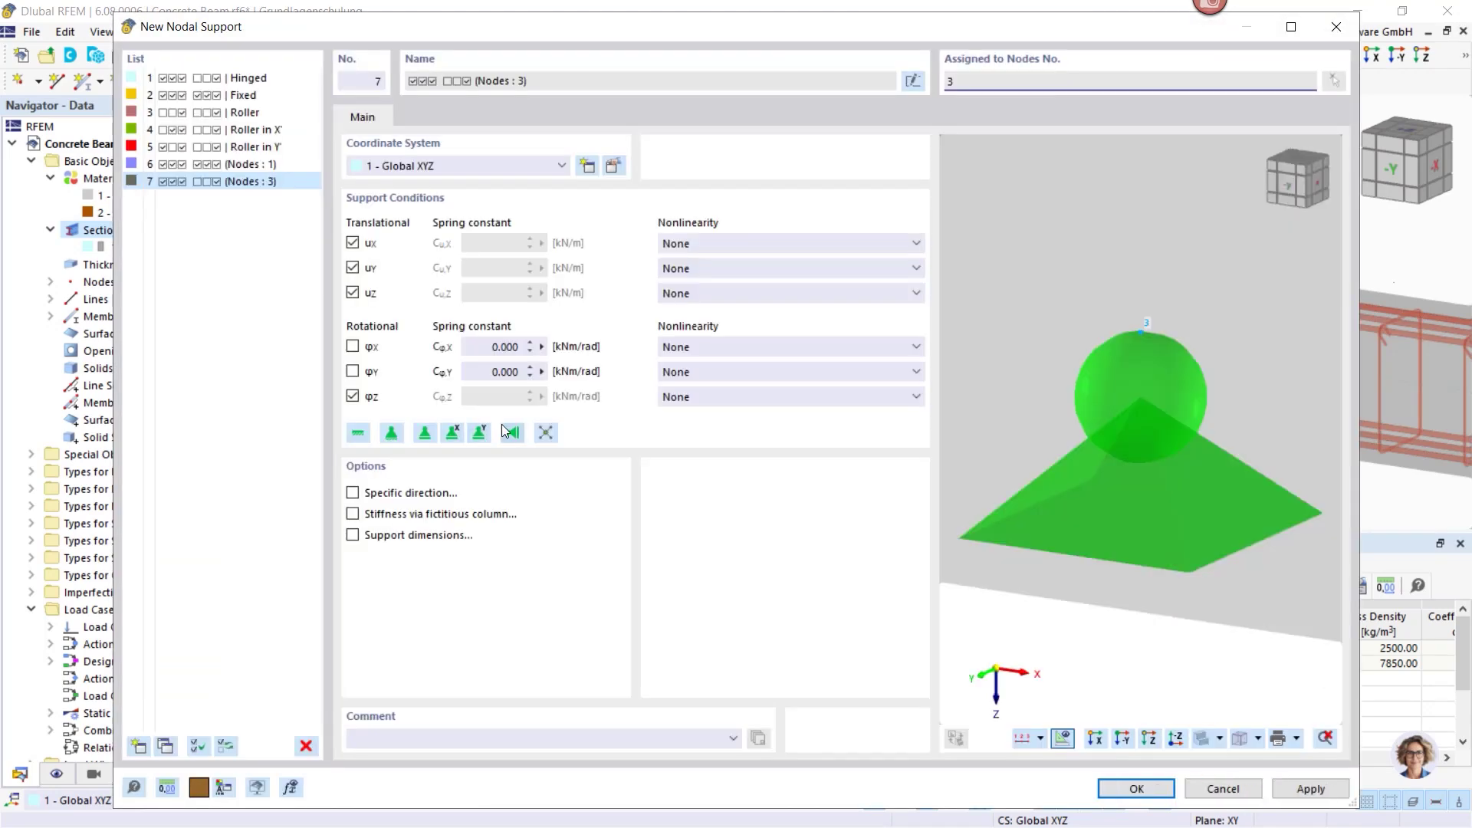
pyautogui.click(452, 433)
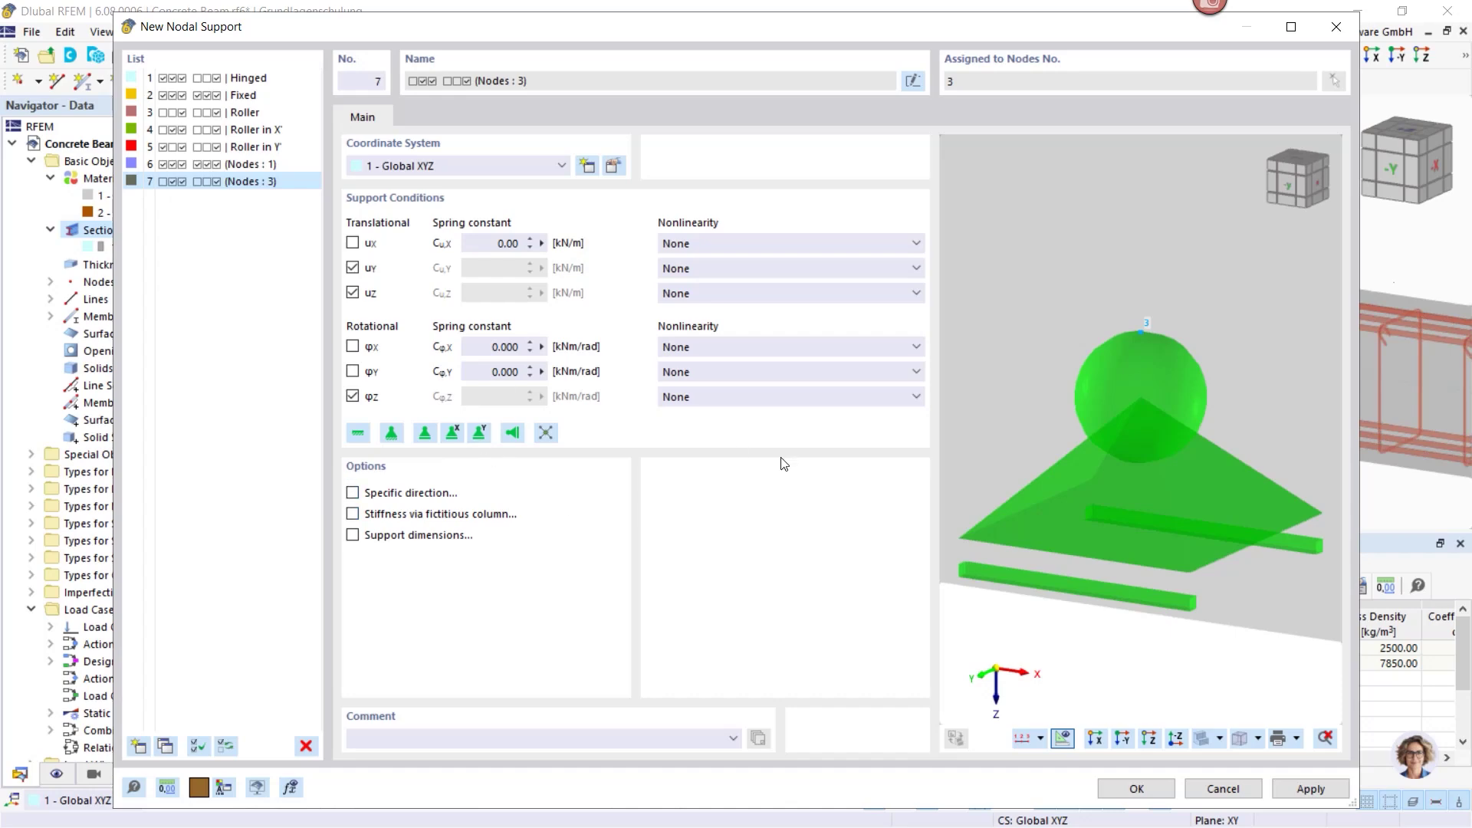
pyautogui.click(352, 348)
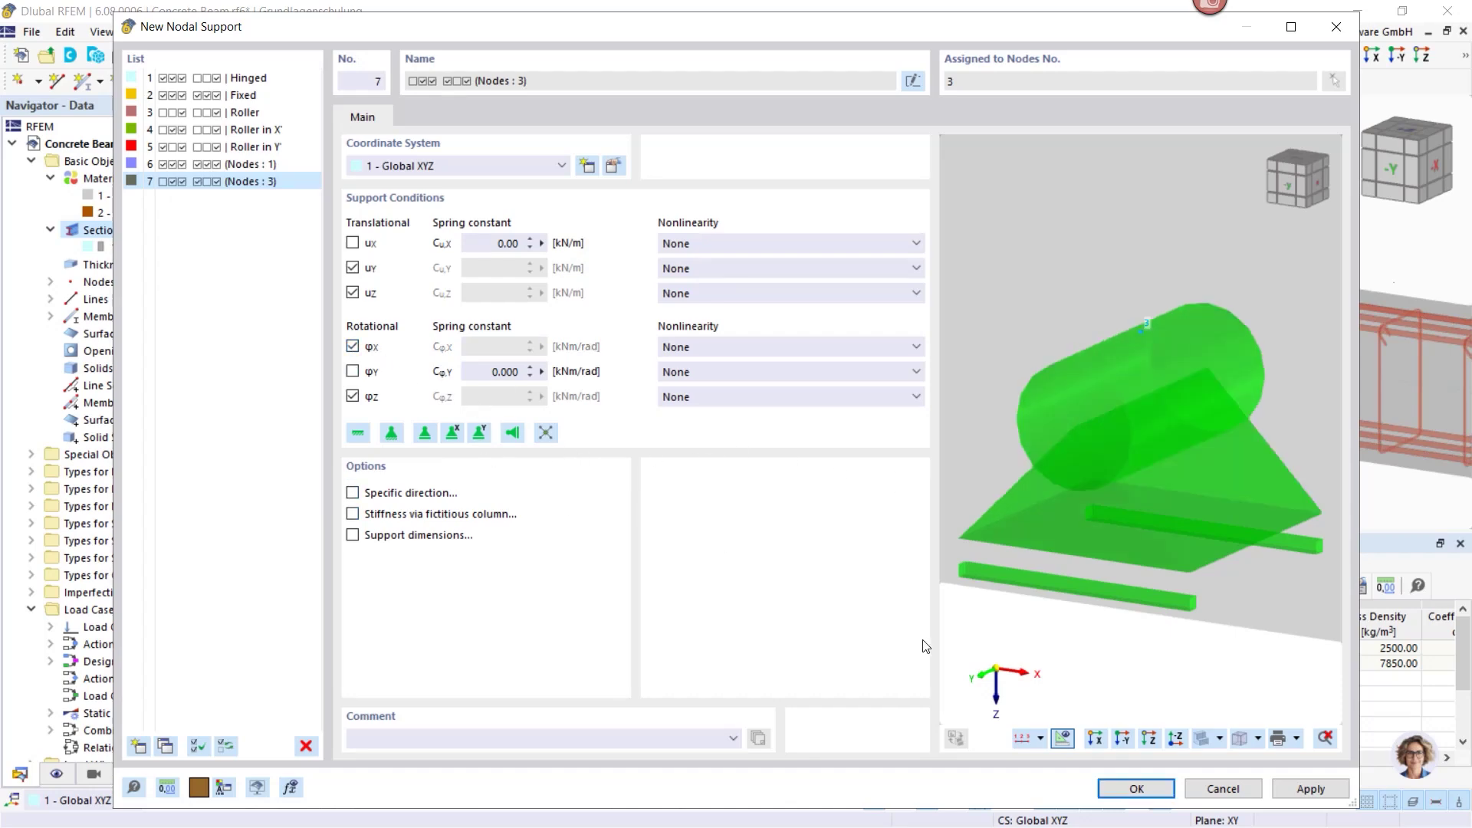
pyautogui.click(1134, 789)
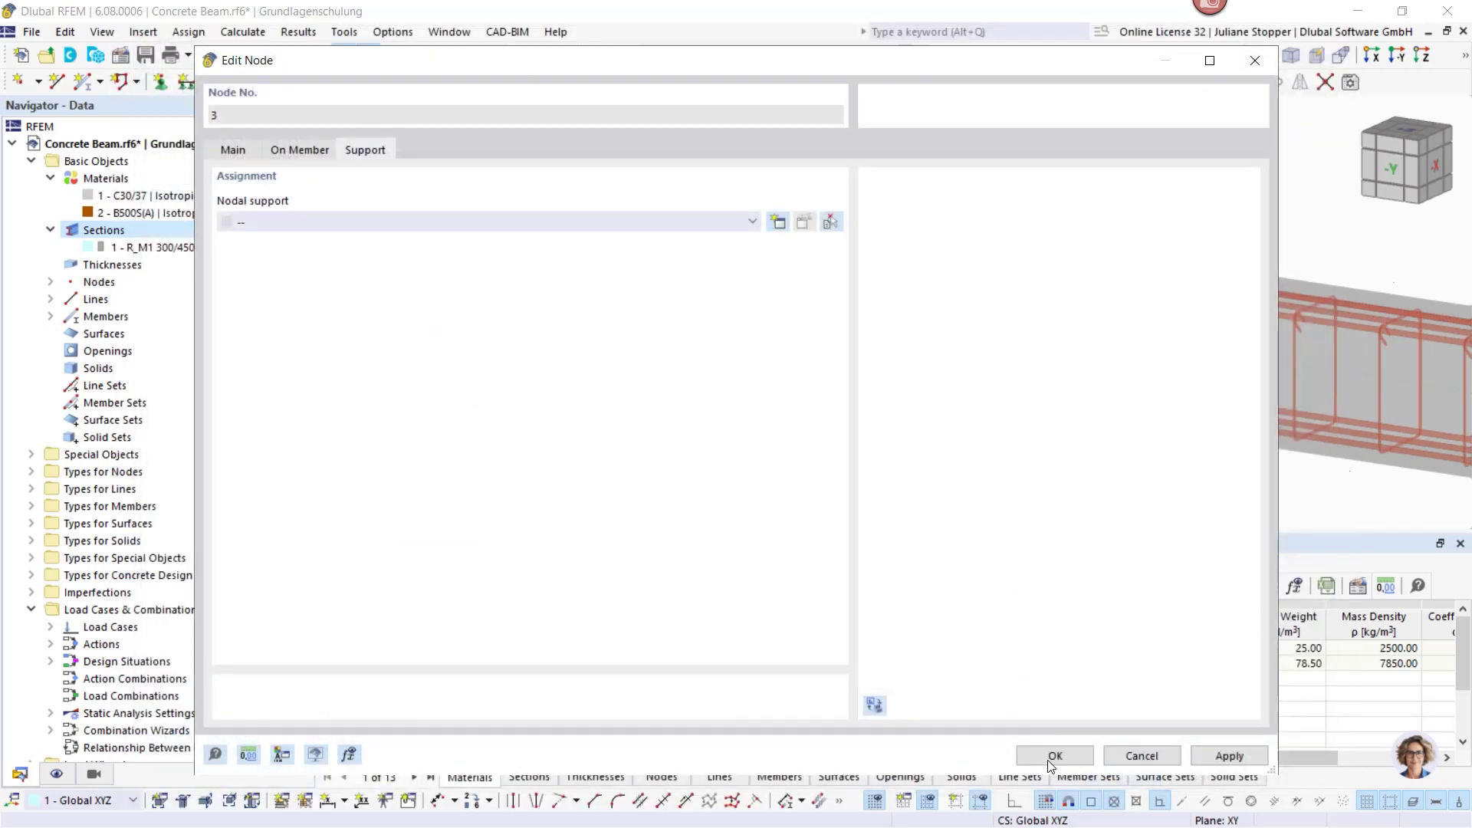
pyautogui.click(1052, 759)
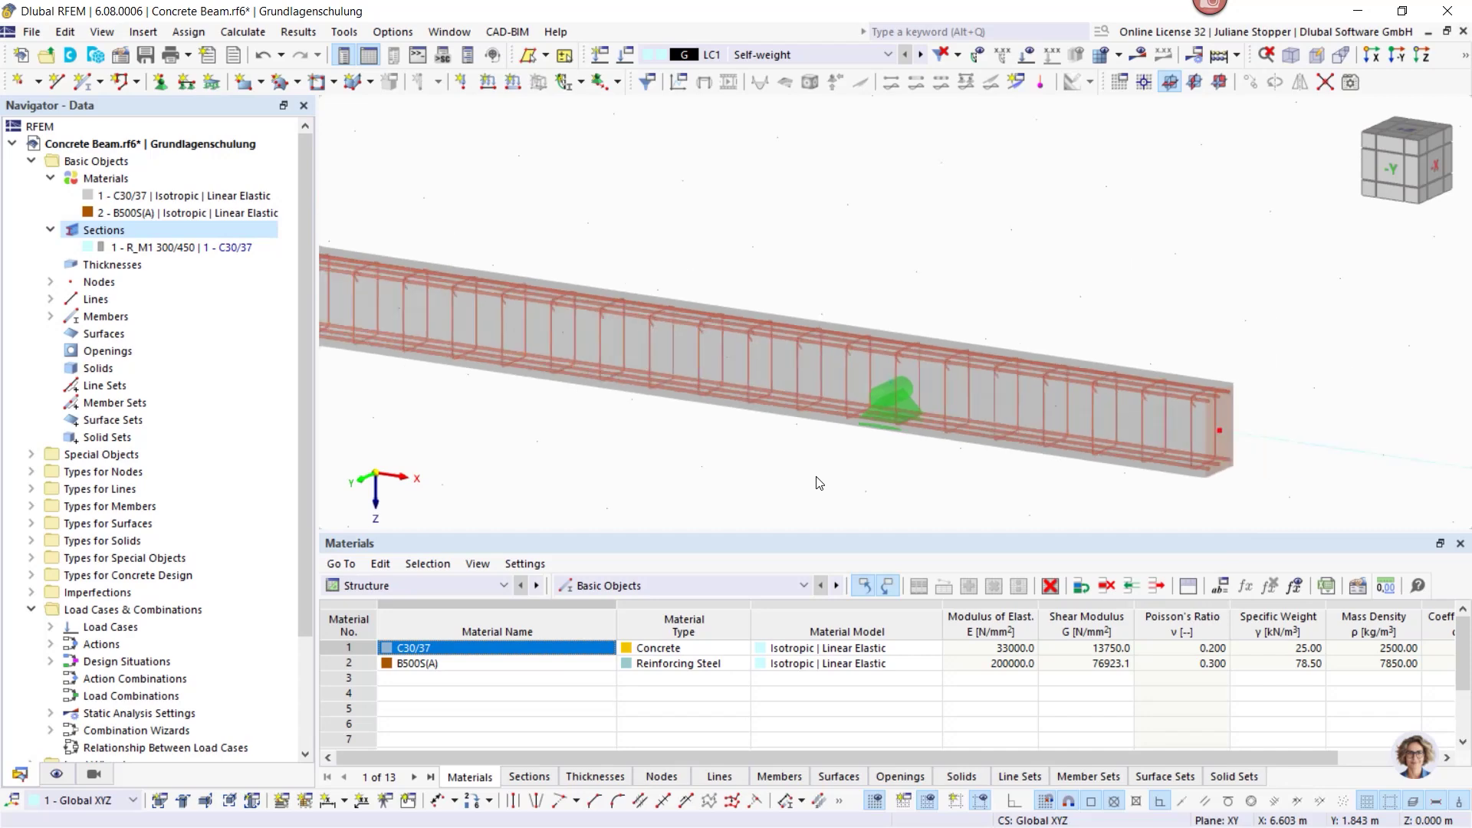
pyautogui.scroll(3, 895, 388)
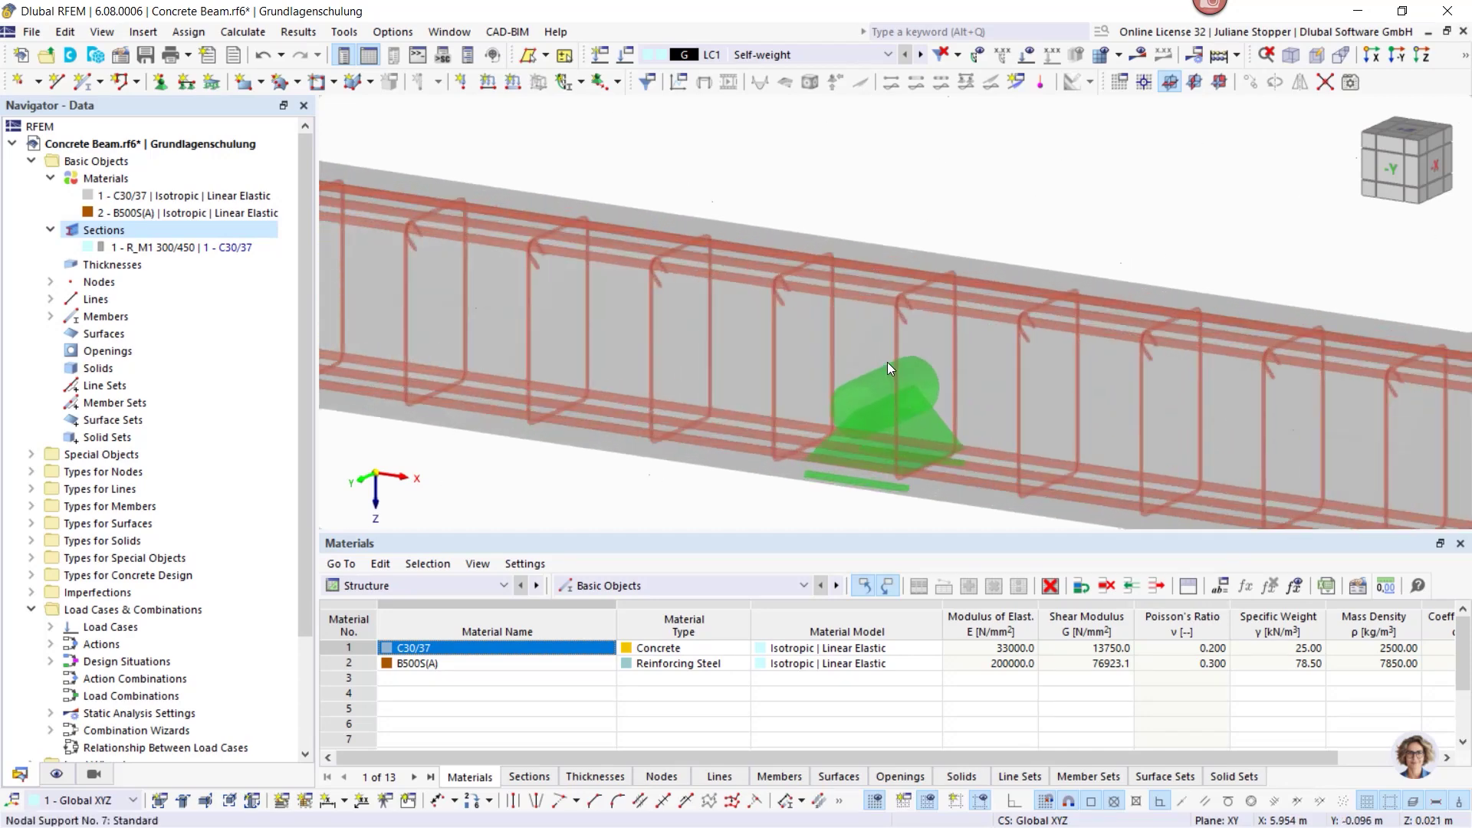
pyautogui.scroll(-5, 885, 369)
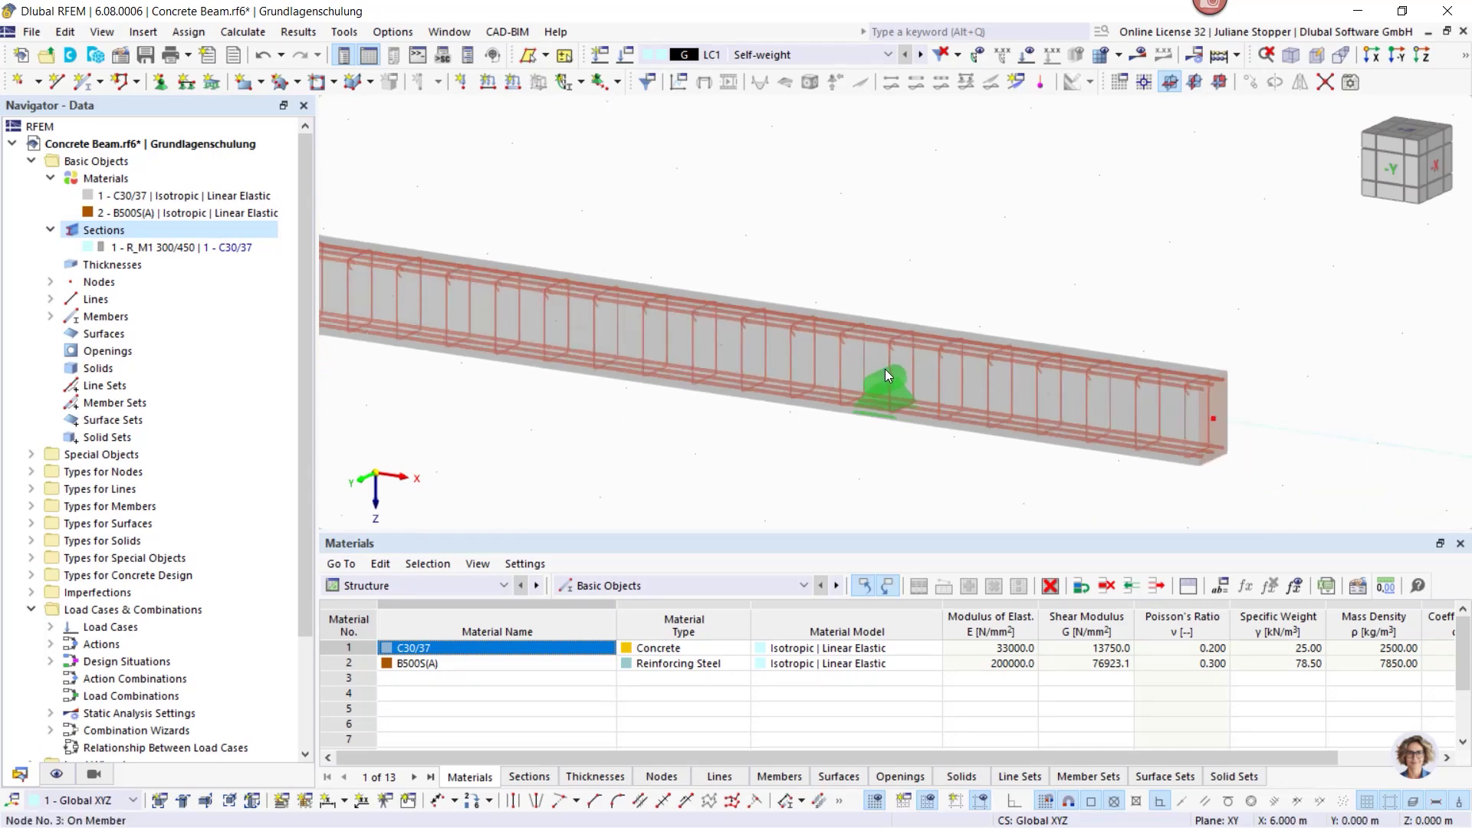
pyautogui.moveTo(789, 398); pyautogui.dragTo(873, 386, button='middle')
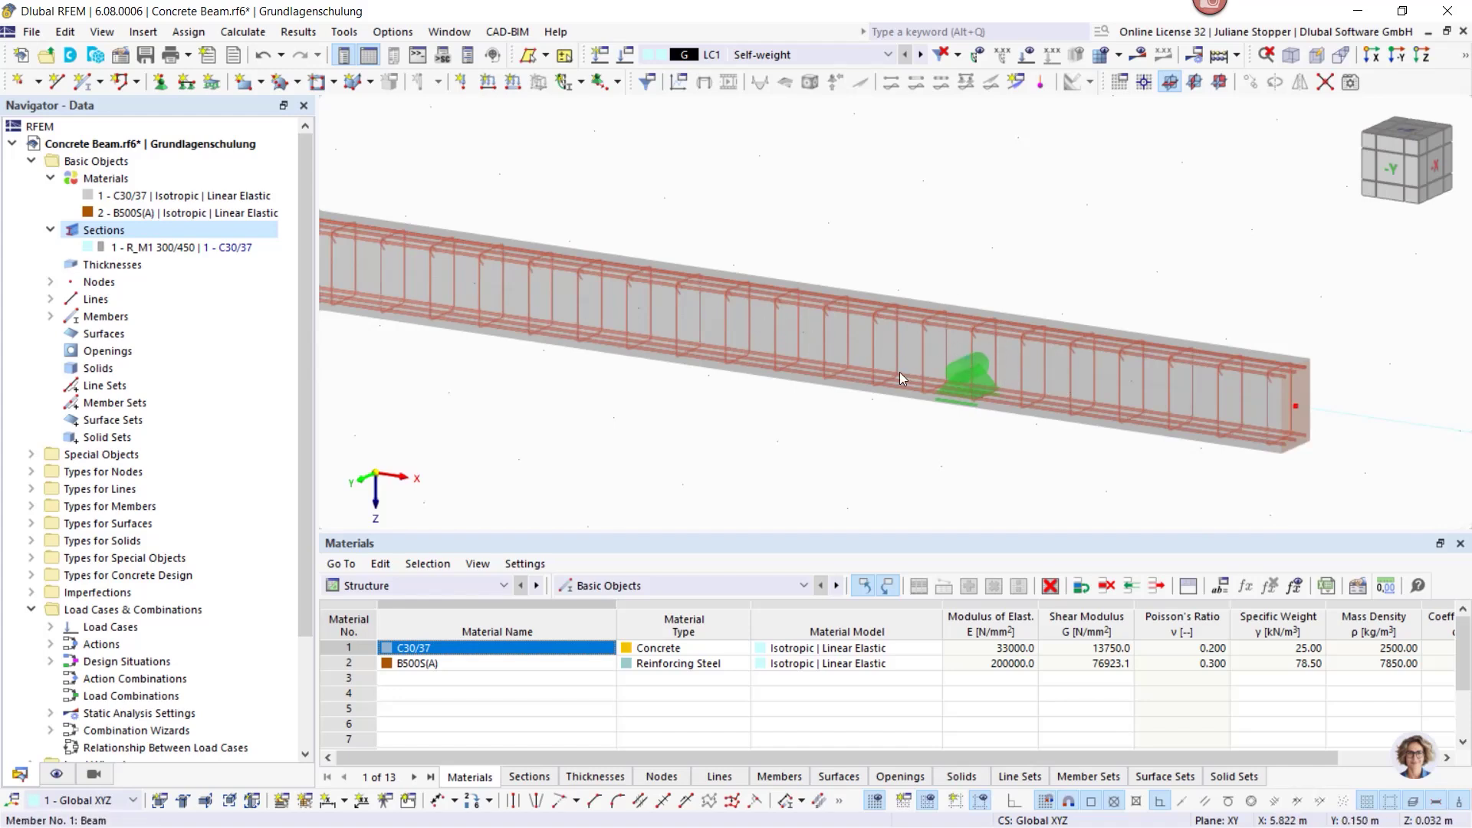
pyautogui.scroll(-3, 987, 425)
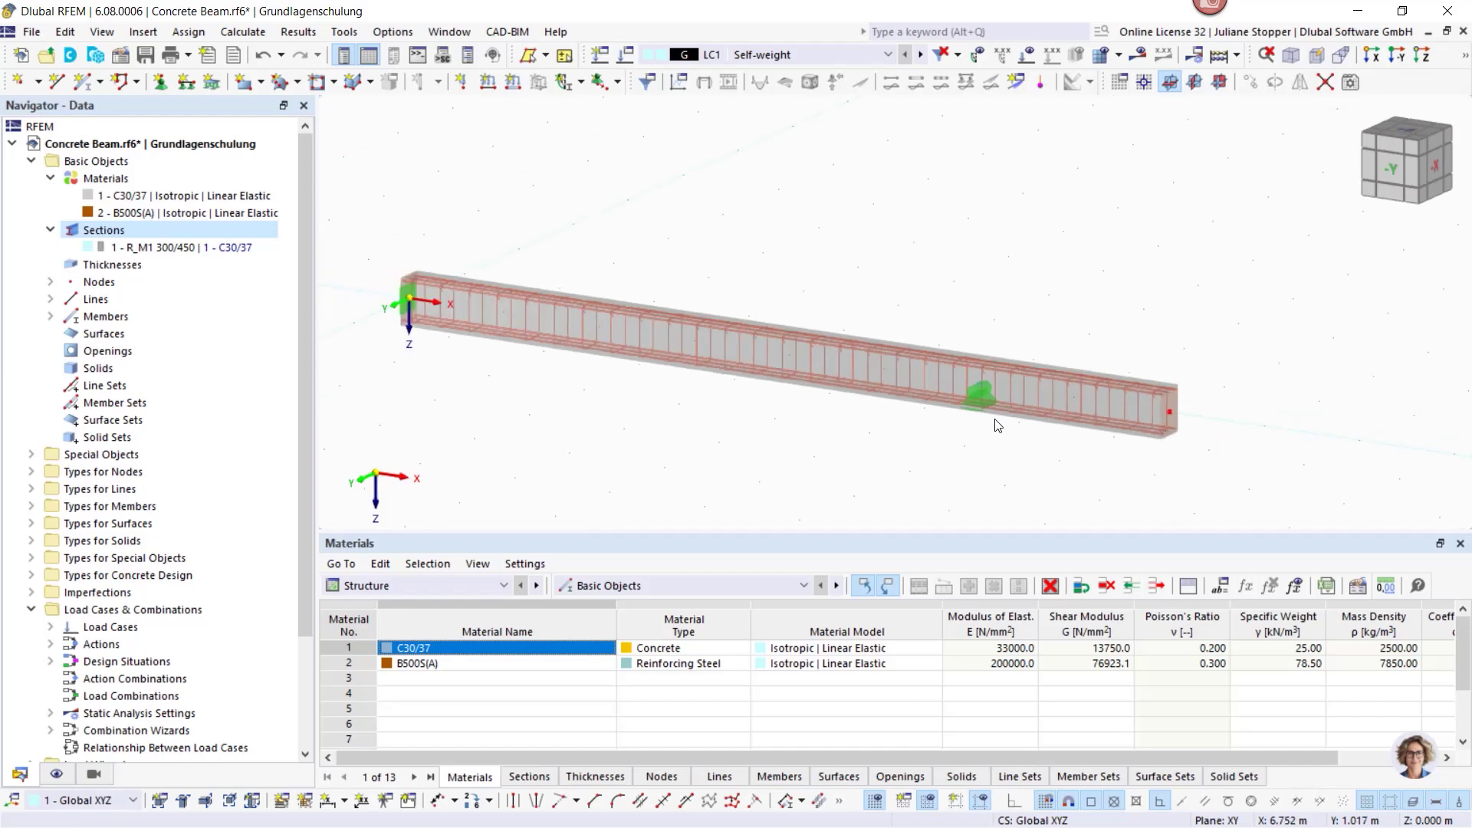
pyautogui.moveTo(819, 477); pyautogui.dragTo(880, 443, button='middle')
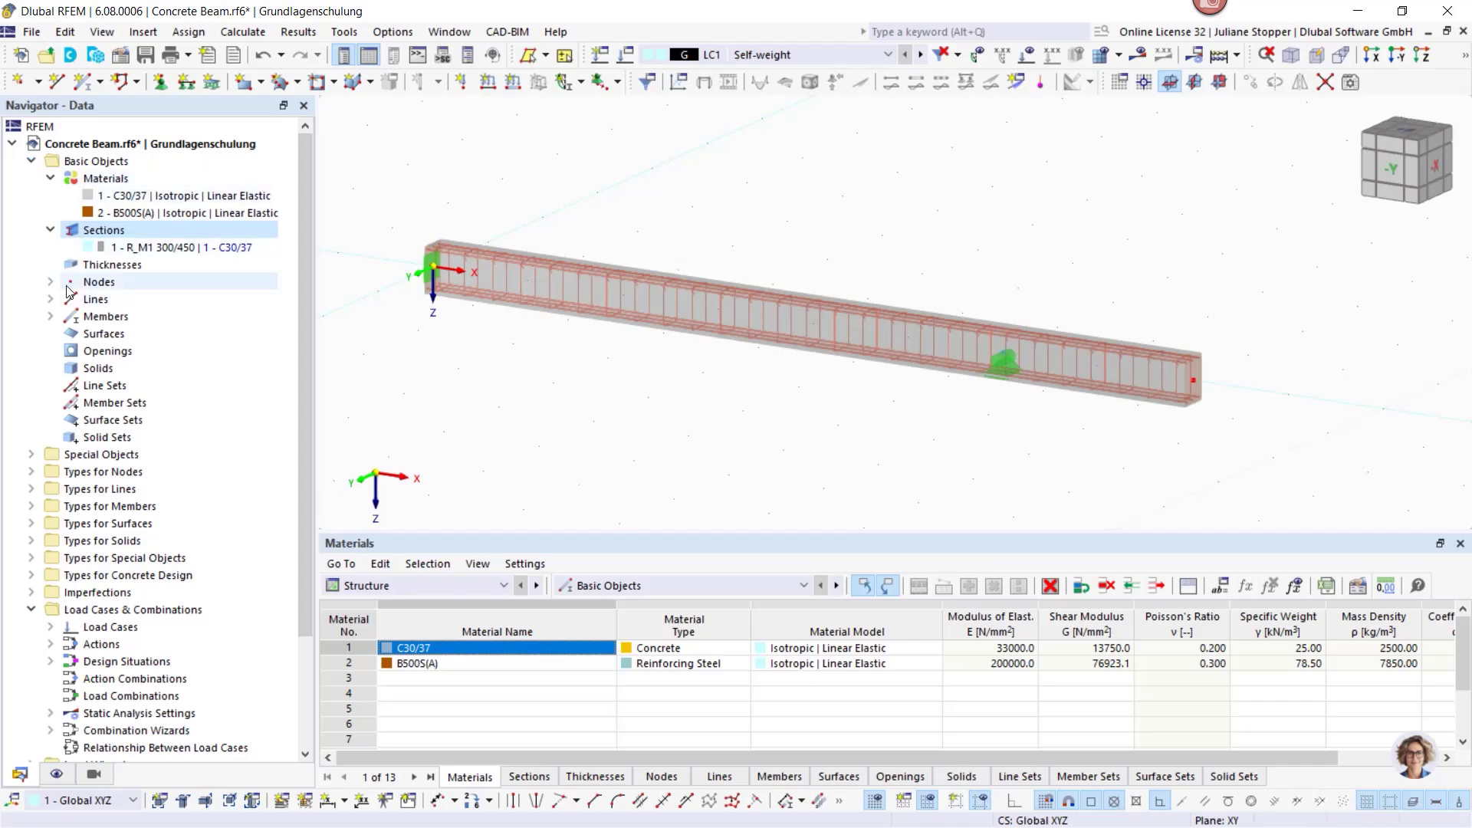
# Add a second load case named Dead load in Load Cases & Combinations.
pyautogui.scroll(-3, 76, 345)
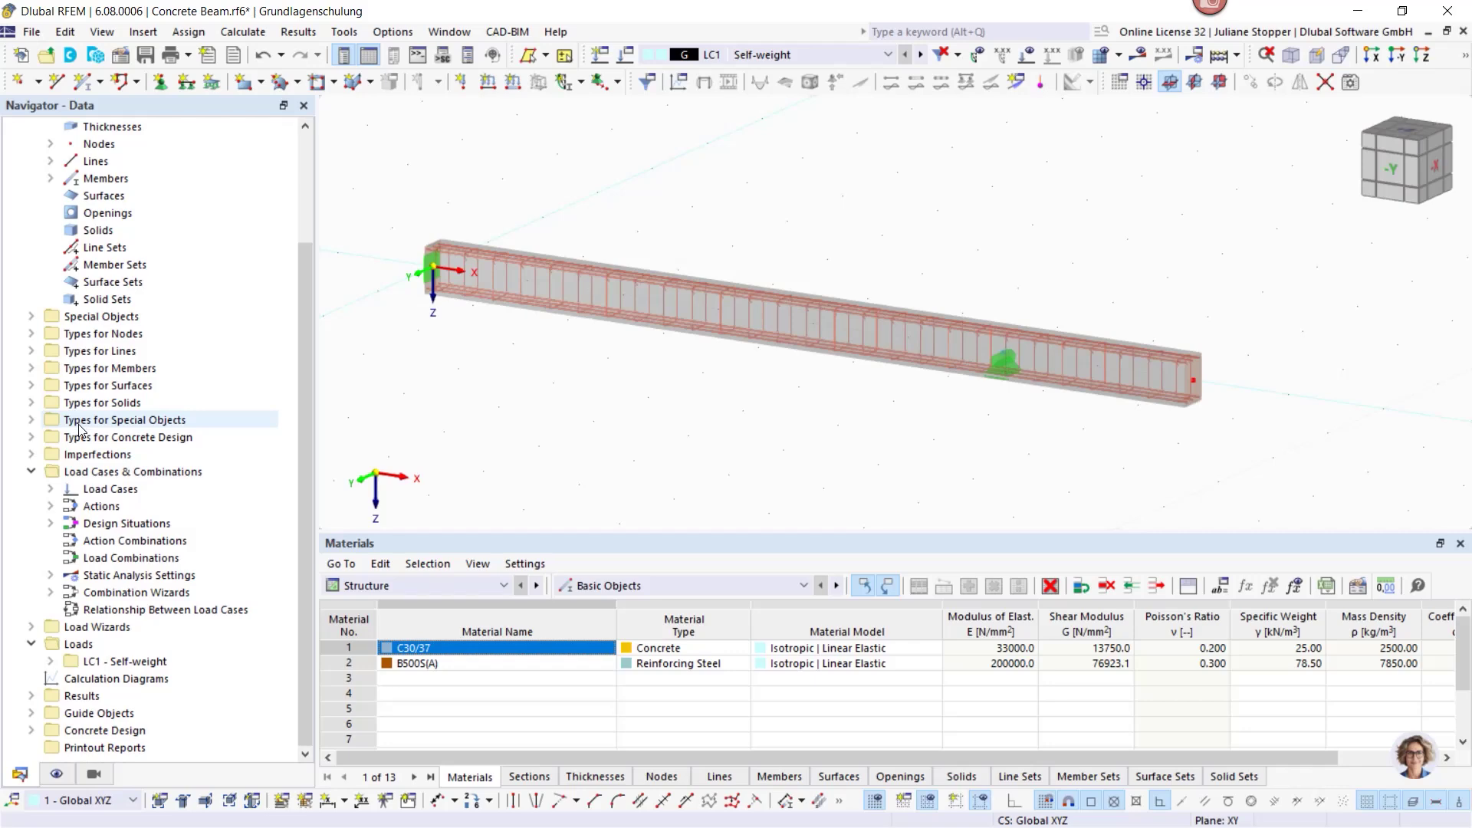
pyautogui.rightClick(84, 472)
pyautogui.click(126, 474)
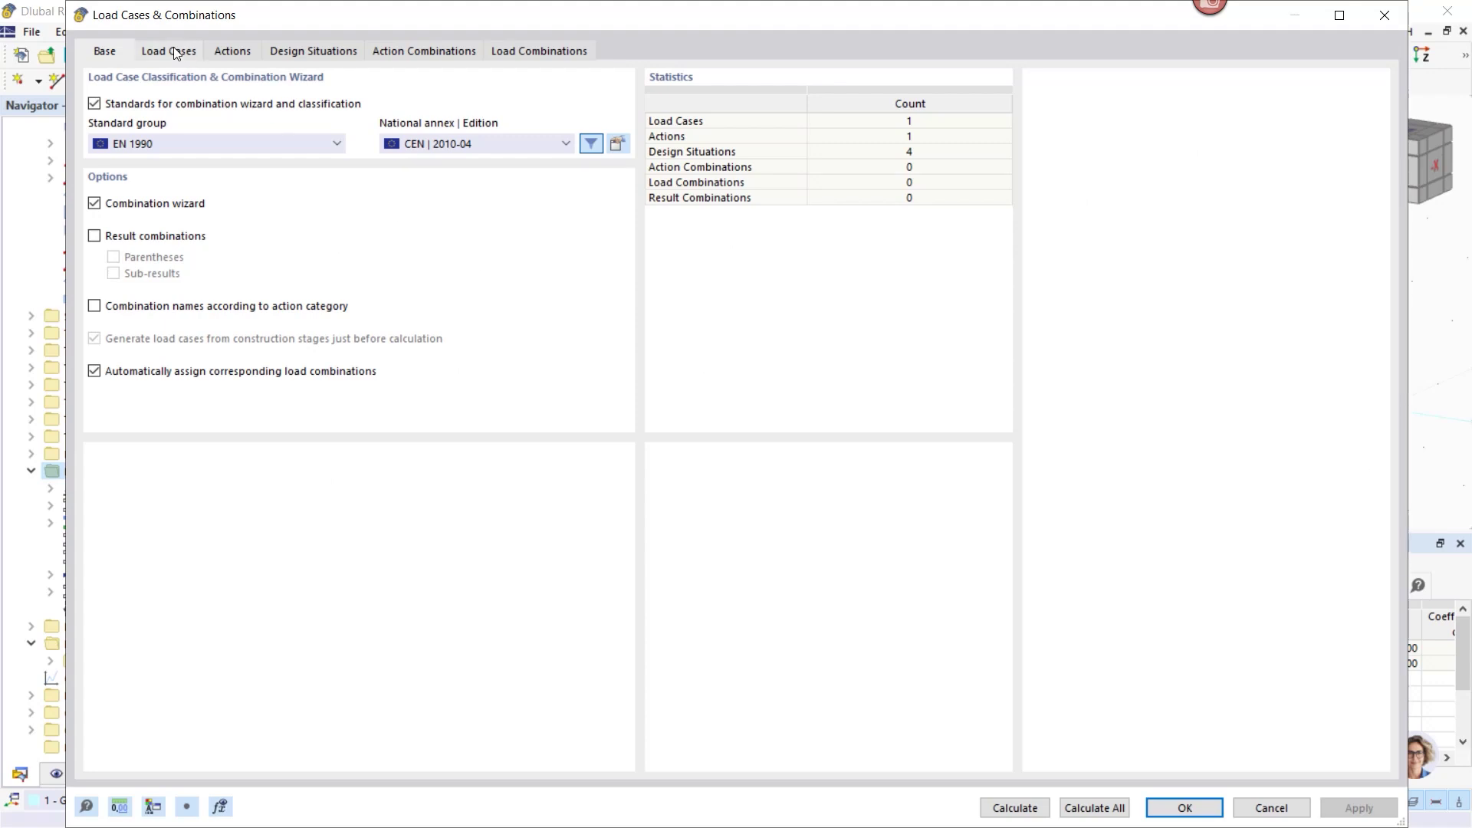
pyautogui.hotkey('ctrl', 'Tab')
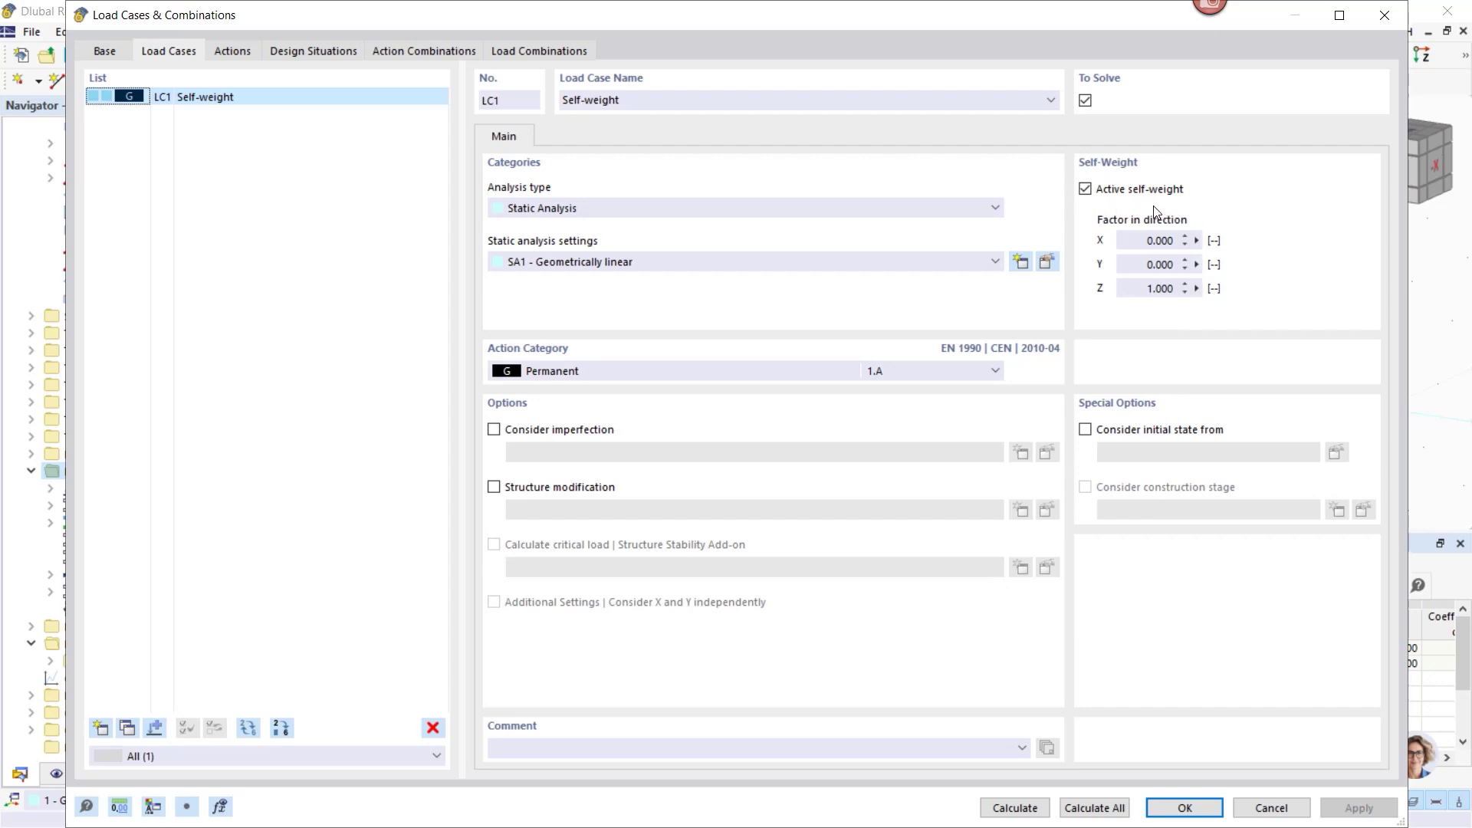
pyautogui.click(105, 733)
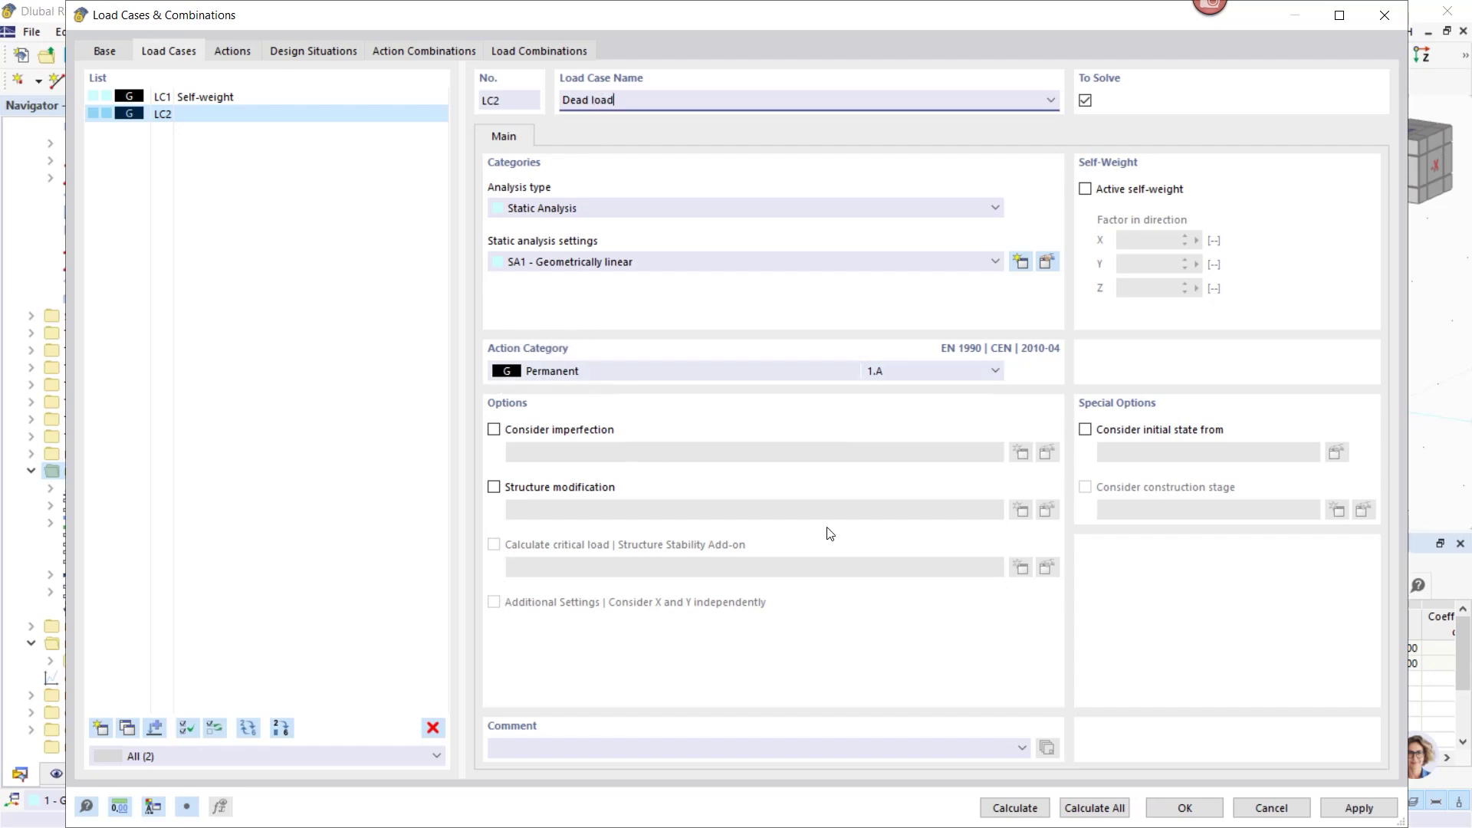
pyautogui.click(1356, 808)
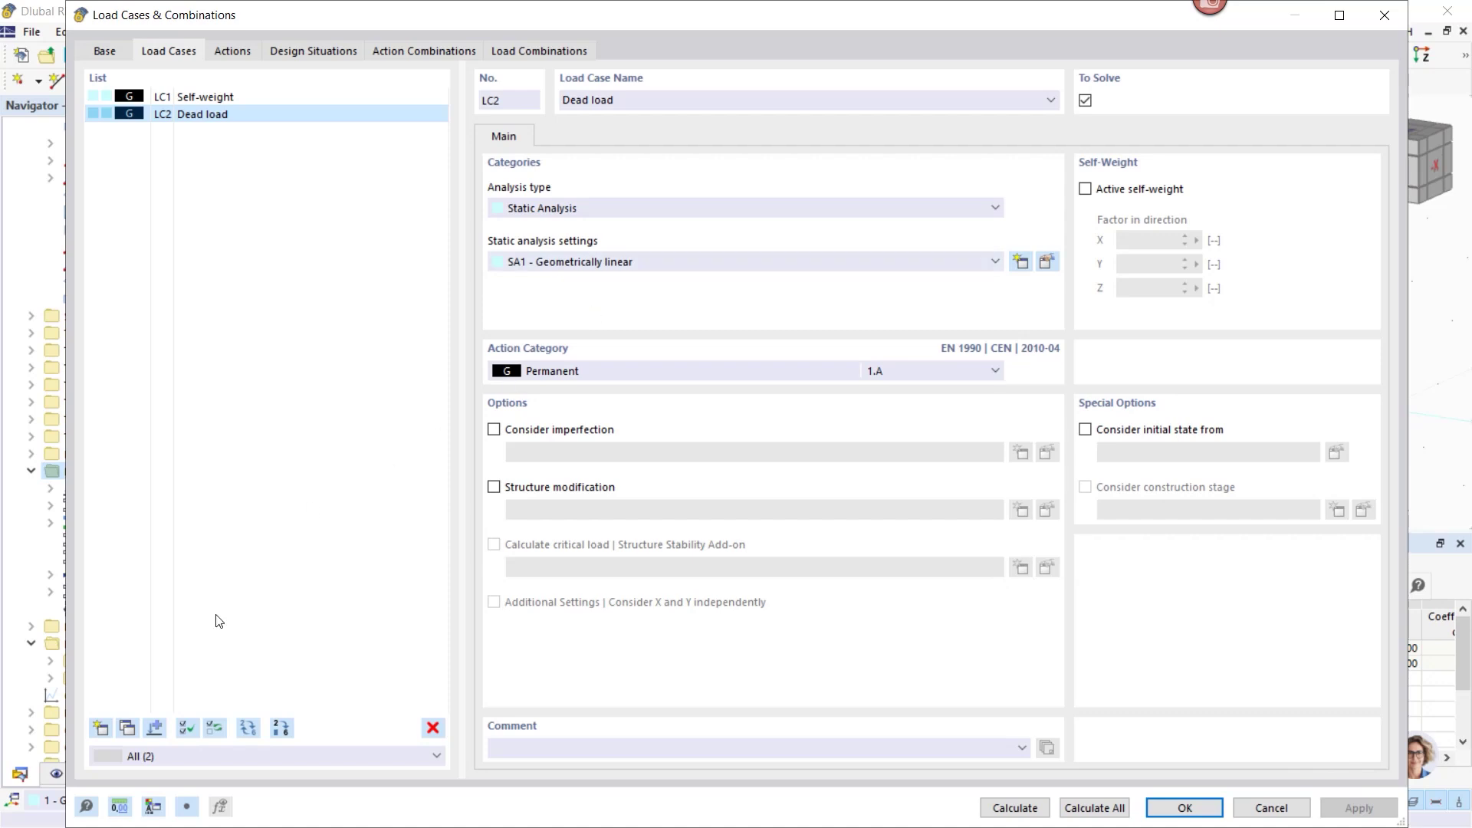
# Add a third load case named Live load - 1 with action category Imposed loads - category B: office areas.
pyautogui.click(100, 733)
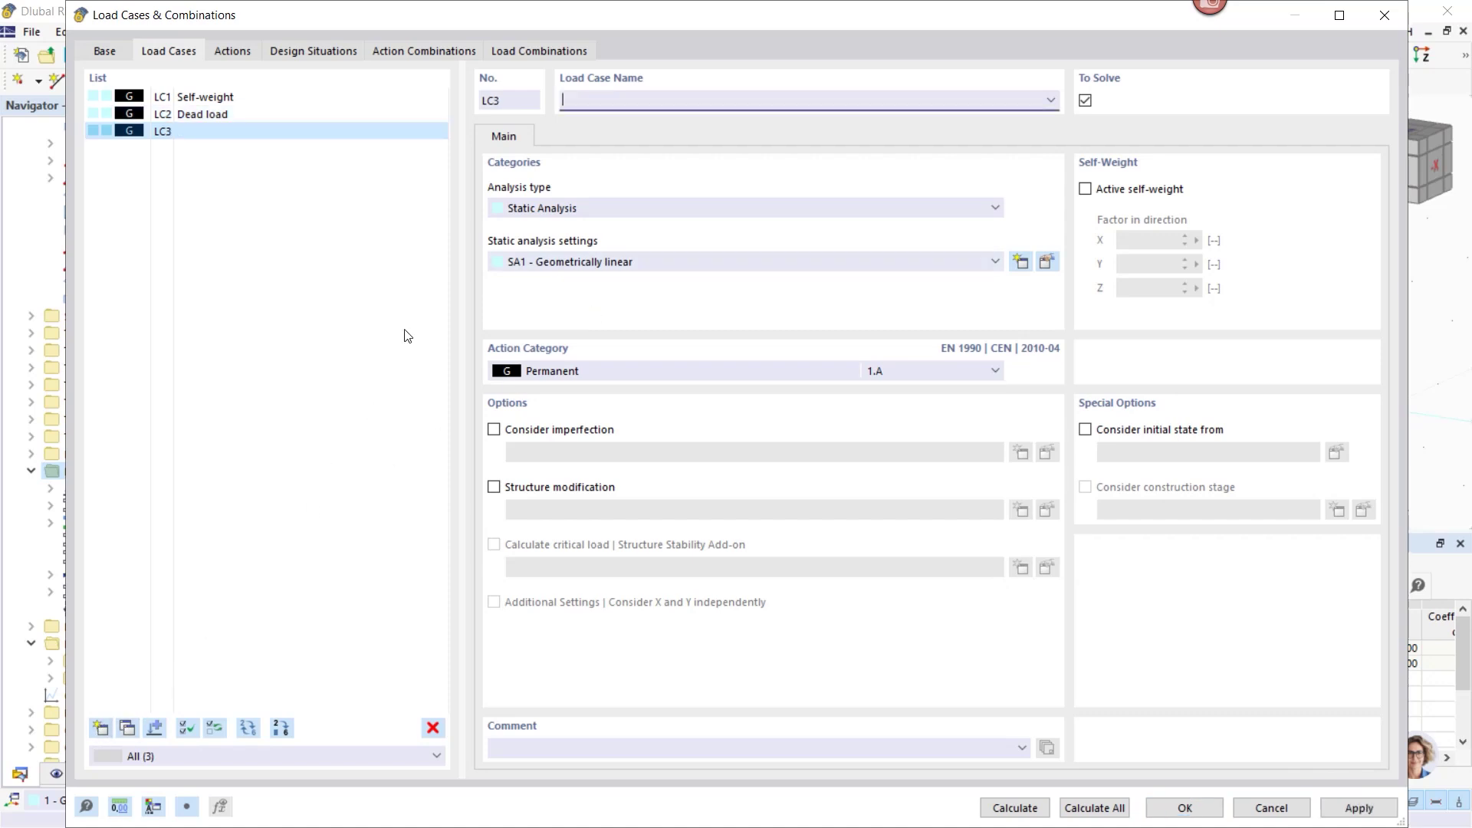
pyautogui.click(601, 380)
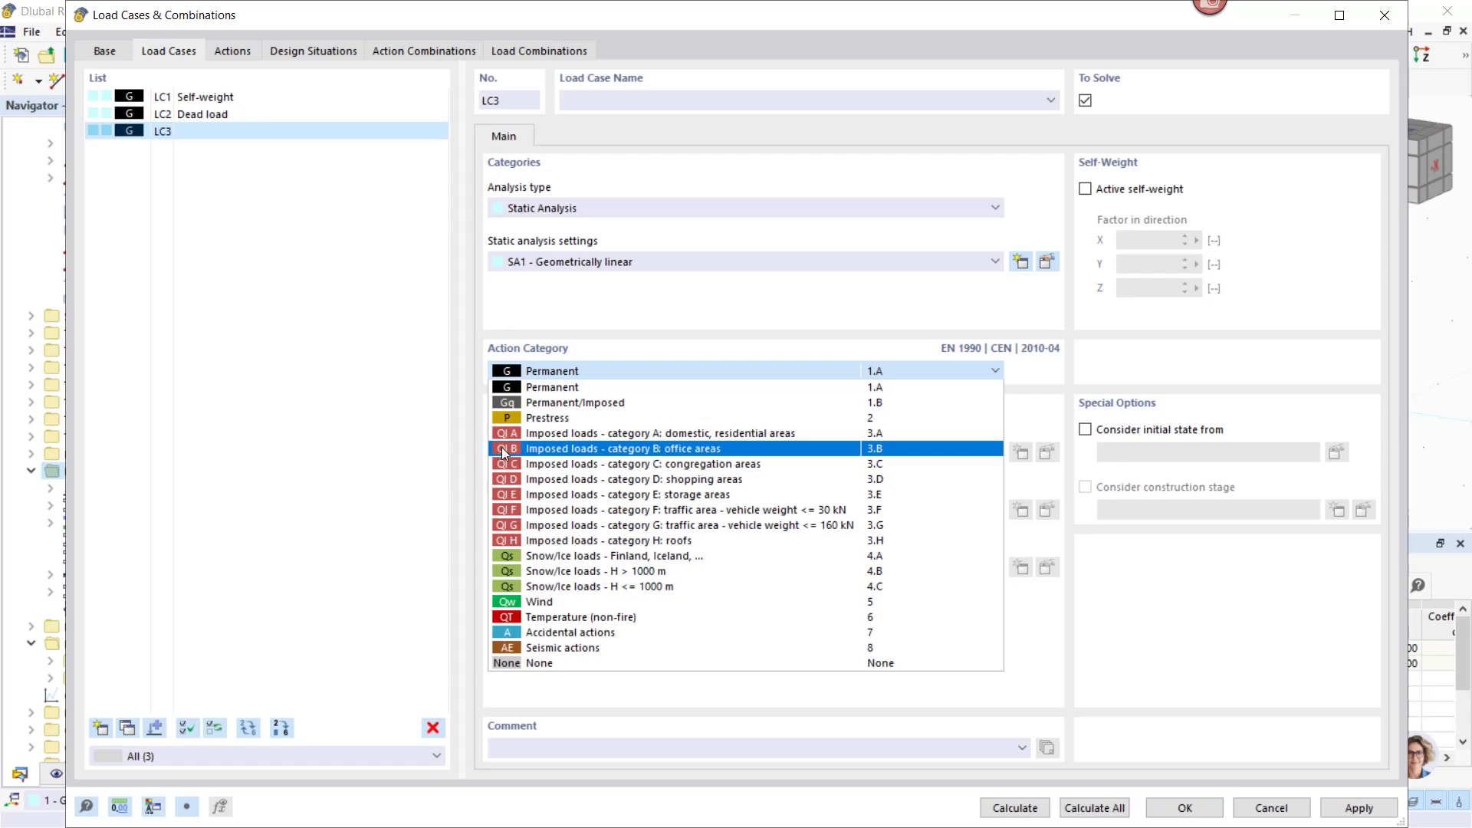
pyautogui.click(540, 449)
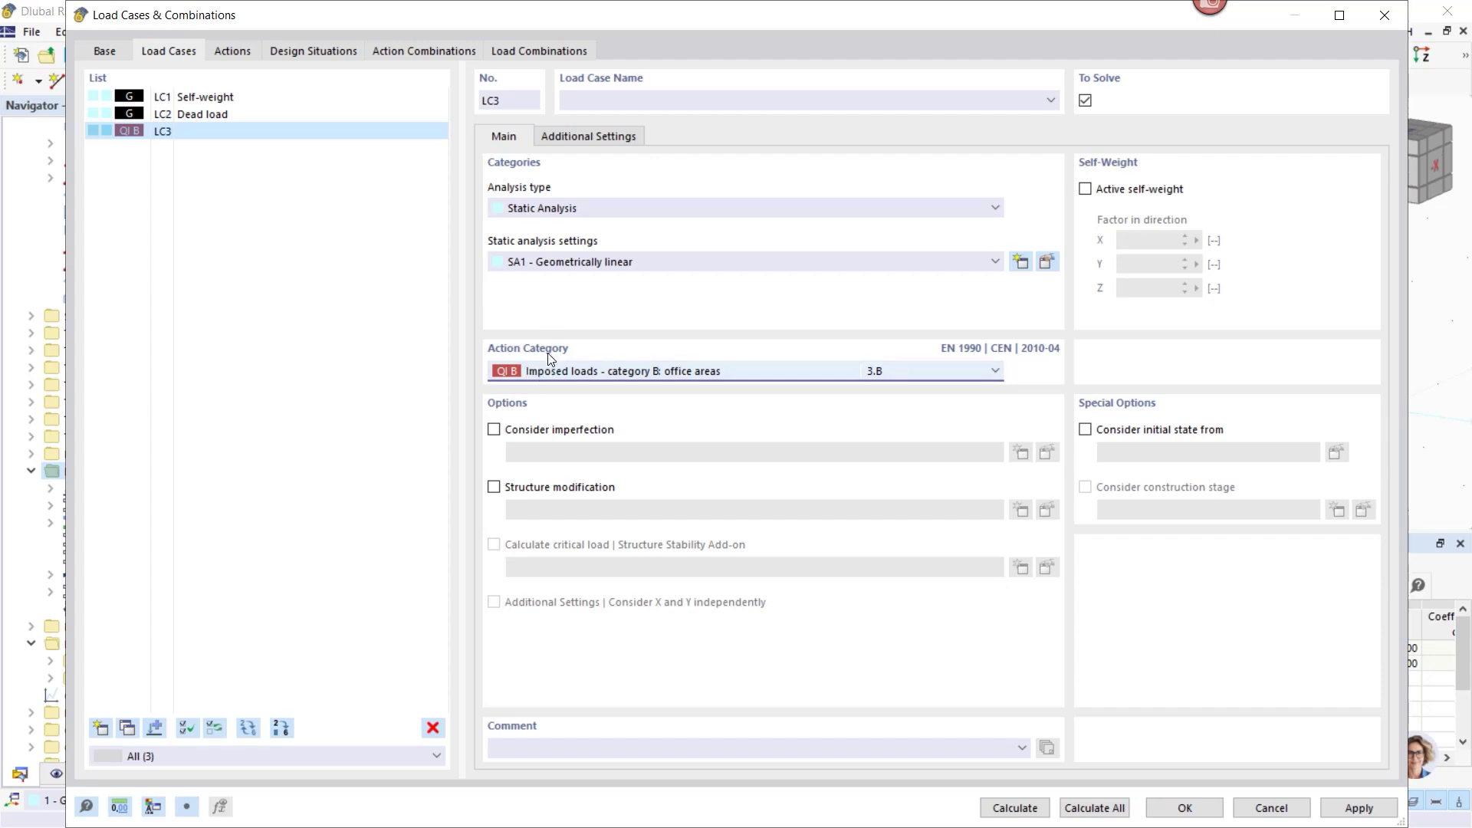
pyautogui.click(594, 103)
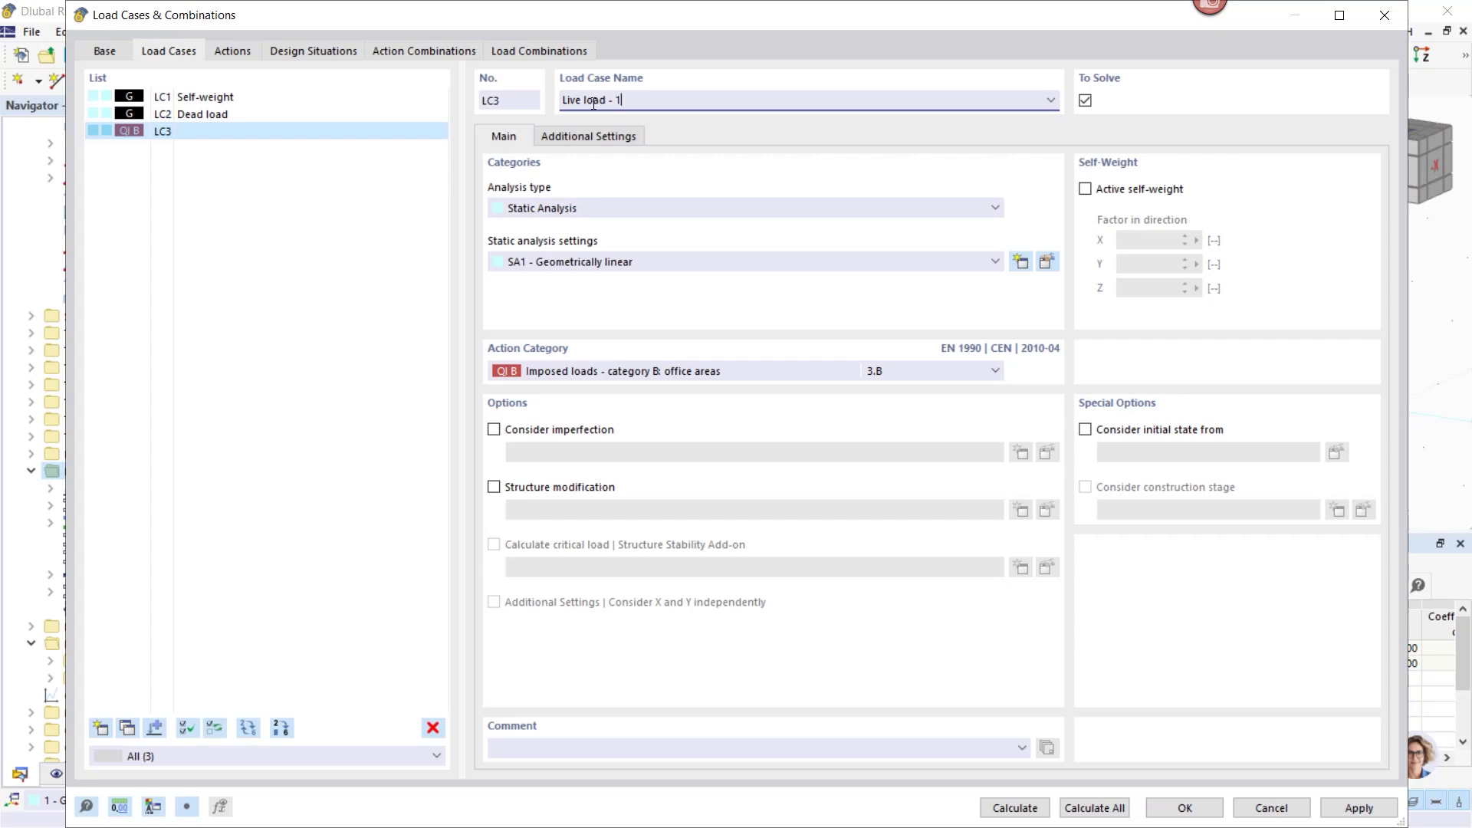
pyautogui.click(314, 315)
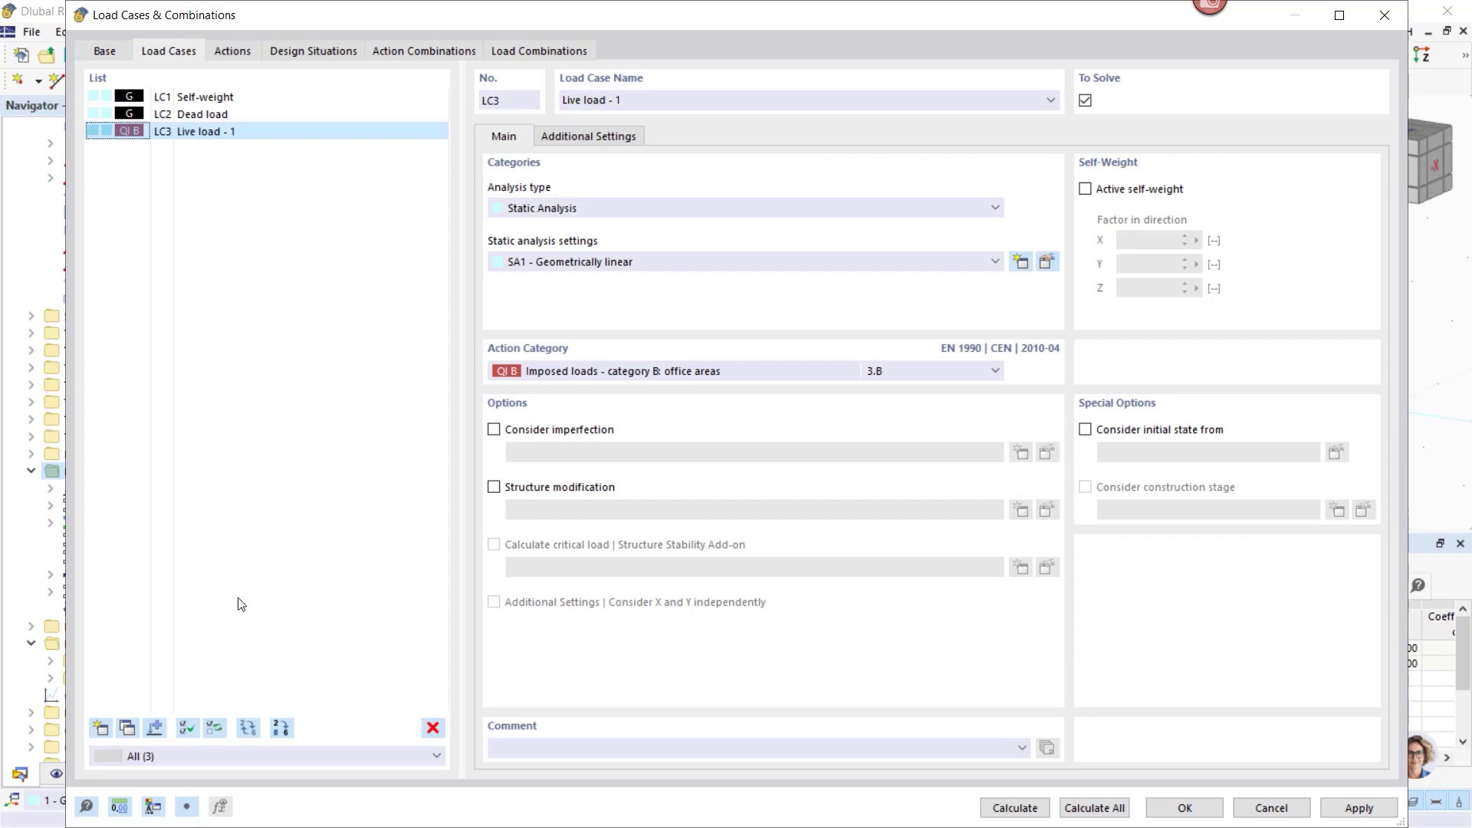
# Copy the Live load - 1 load case, name the copy Live load - 2 and apply the load cases.
pyautogui.click(126, 727)
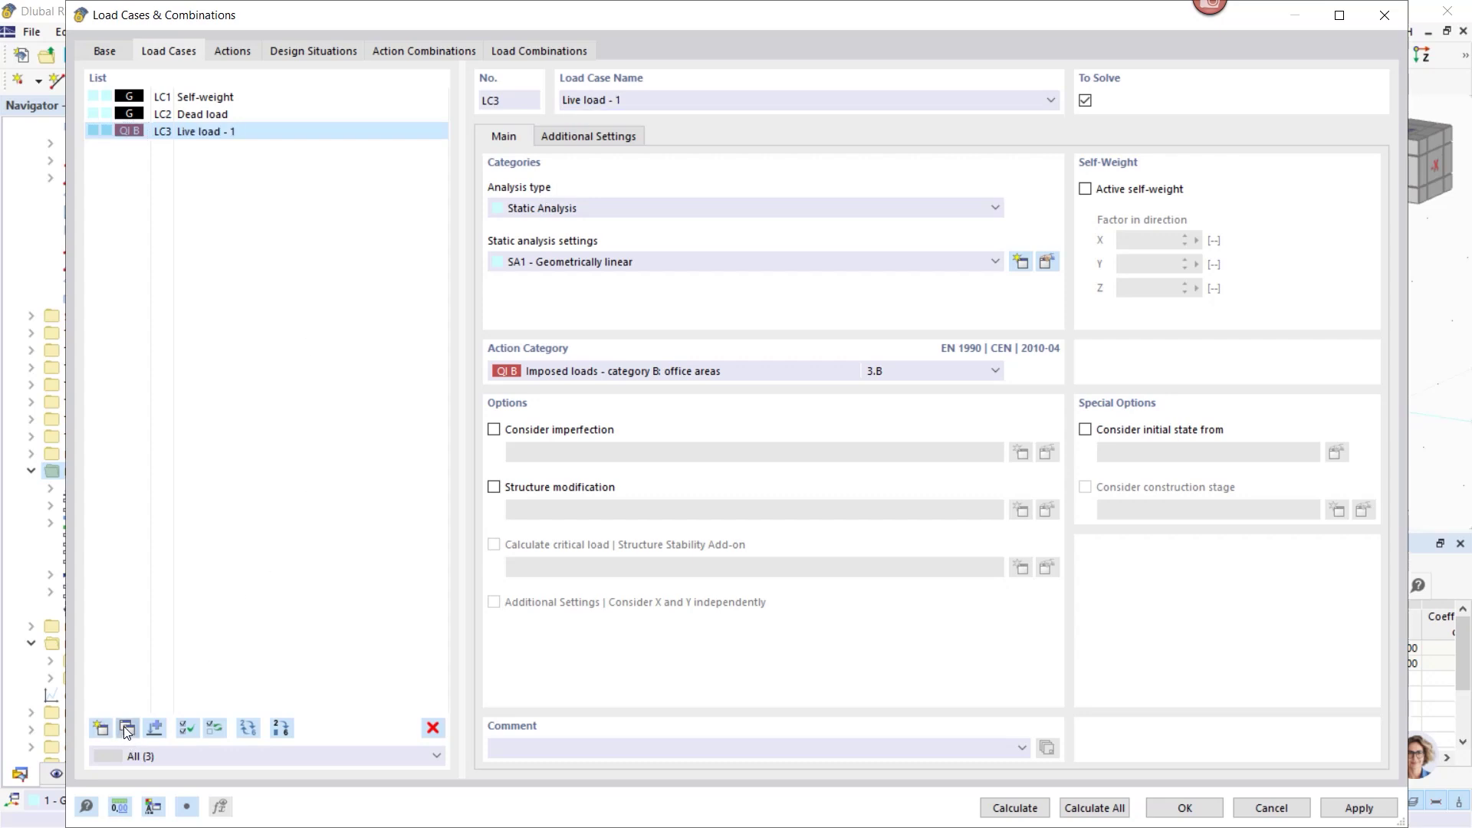
pyautogui.click(621, 98)
pyautogui.write('2')
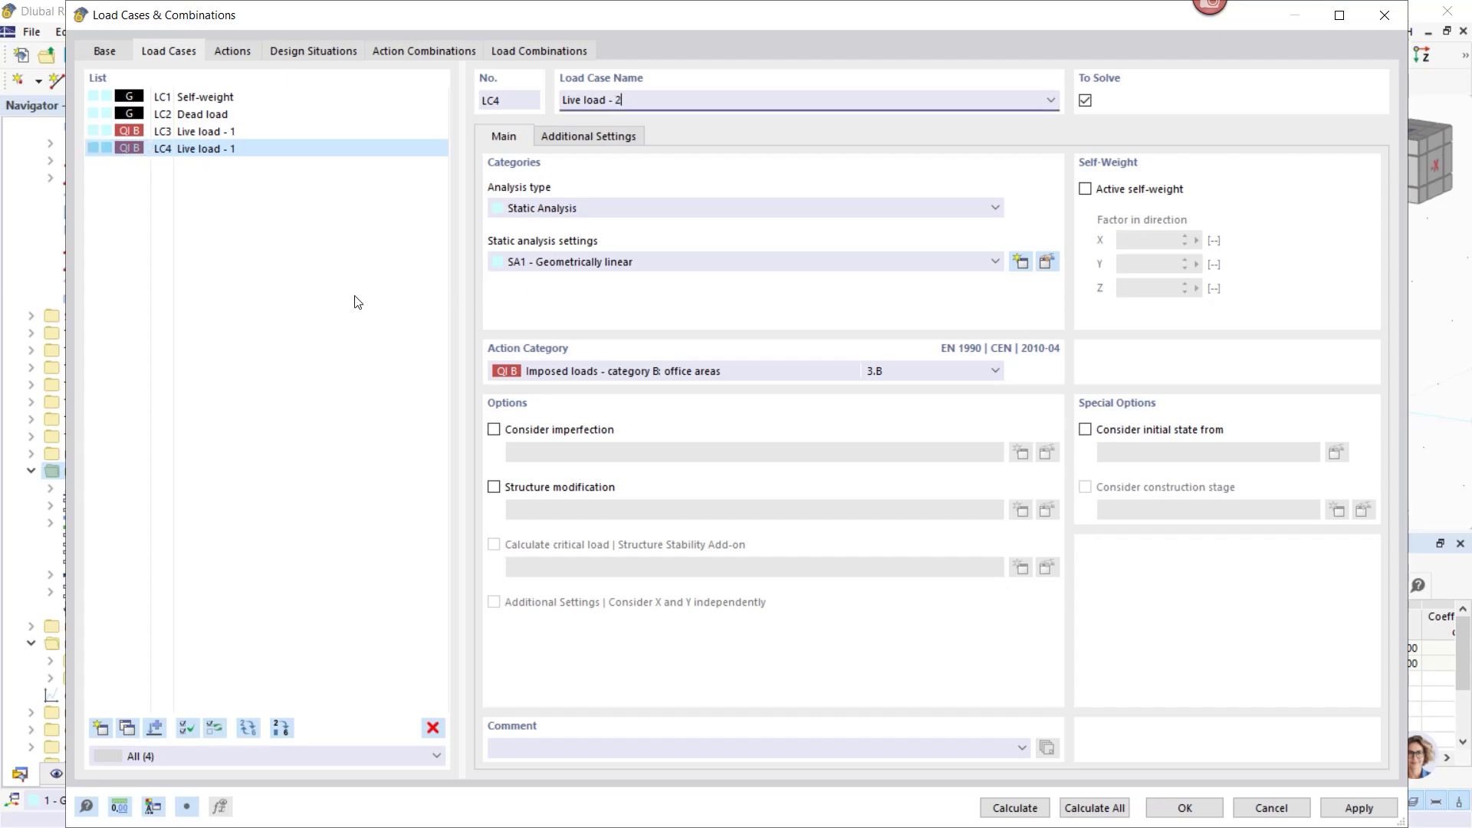
pyautogui.click(355, 299)
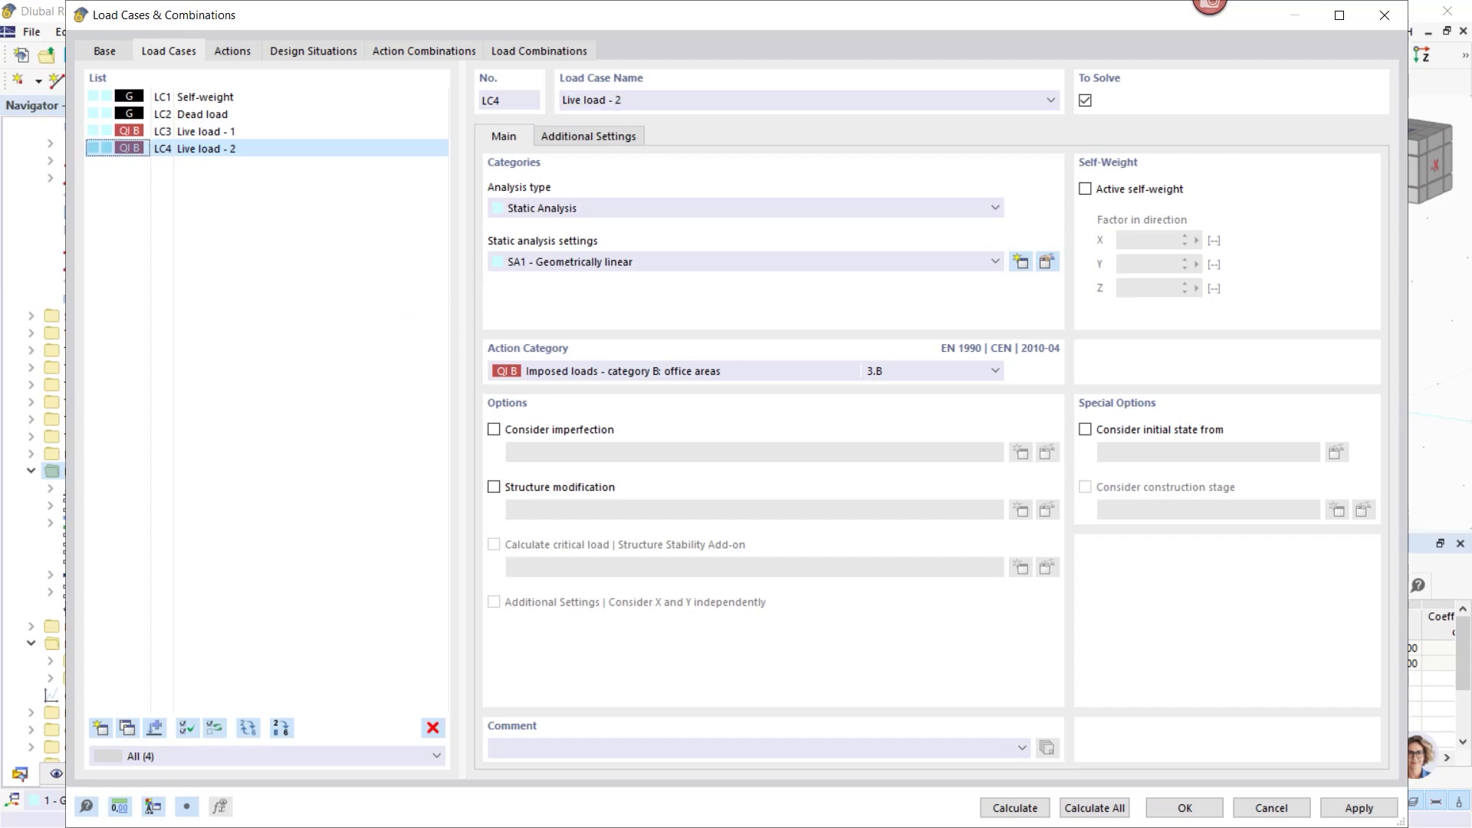
pyautogui.click(1359, 808)
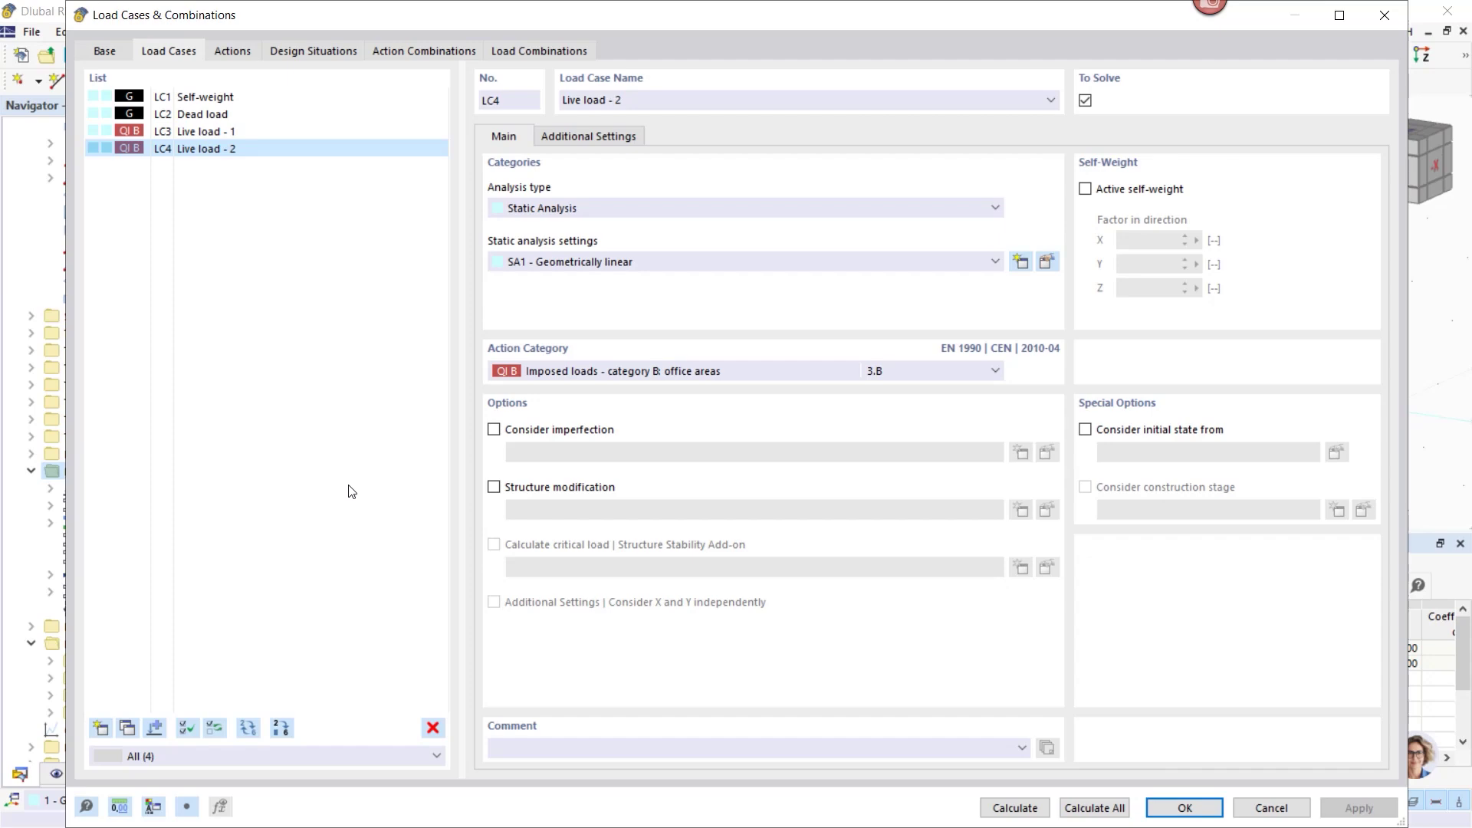
# Review the actions and the ULS and SLS - Frequent design situations, including the combination rule for ULS permanent and transient.
pyautogui.click(231, 54)
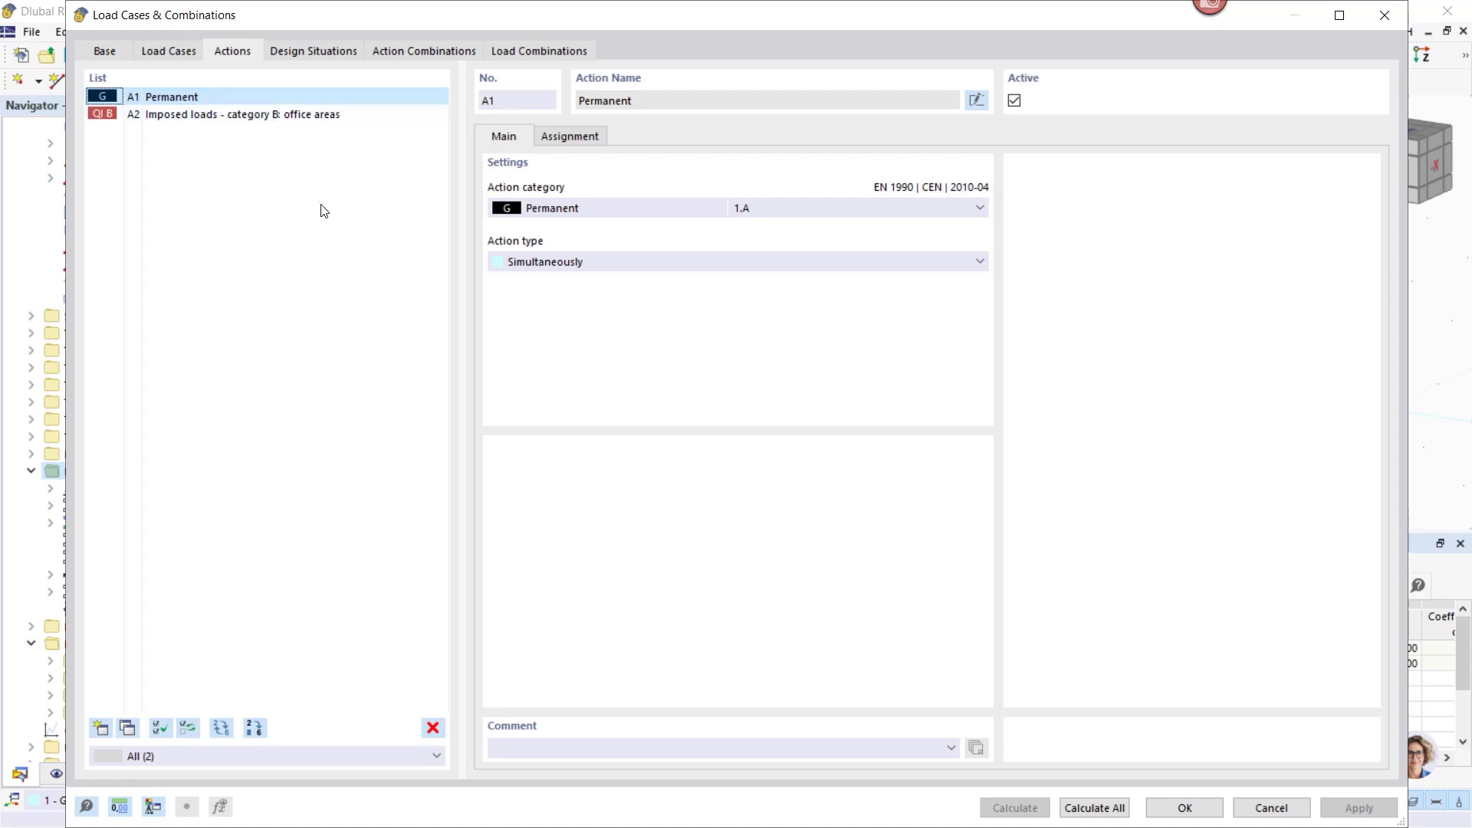
pyautogui.click(296, 52)
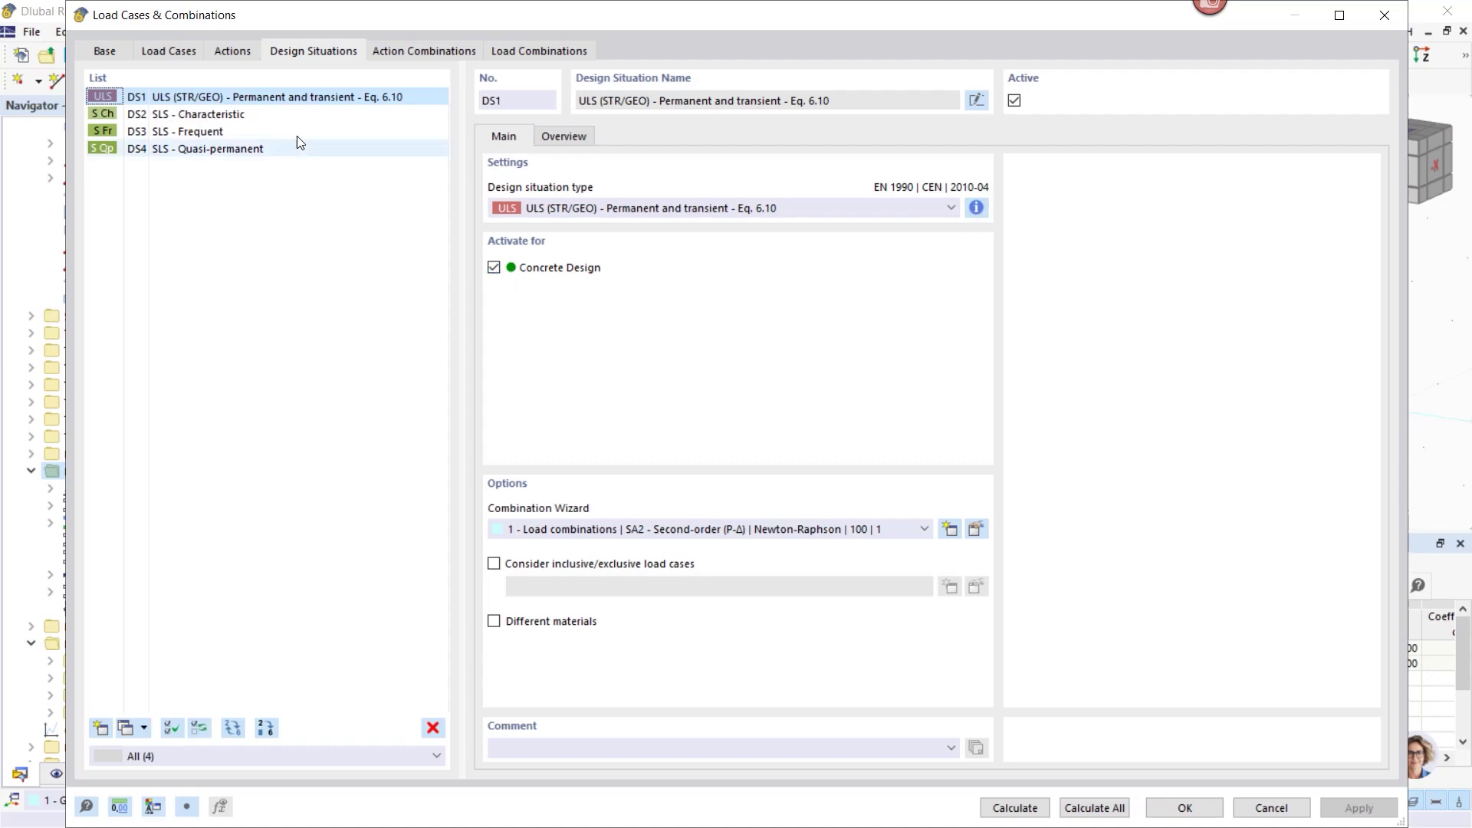
pyautogui.press('Down')
pyautogui.press('Down')
pyautogui.click(297, 96)
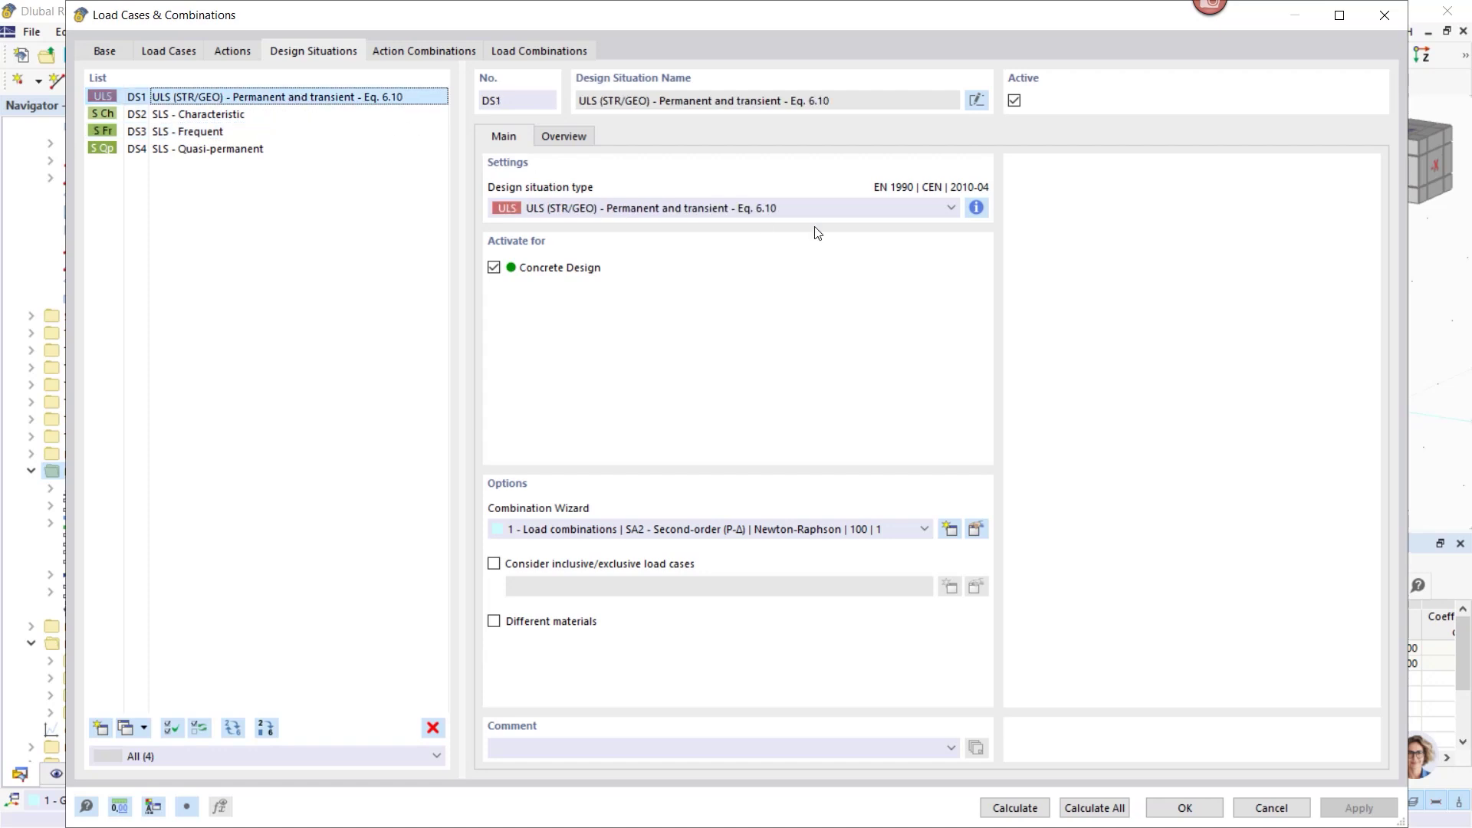
pyautogui.click(976, 207)
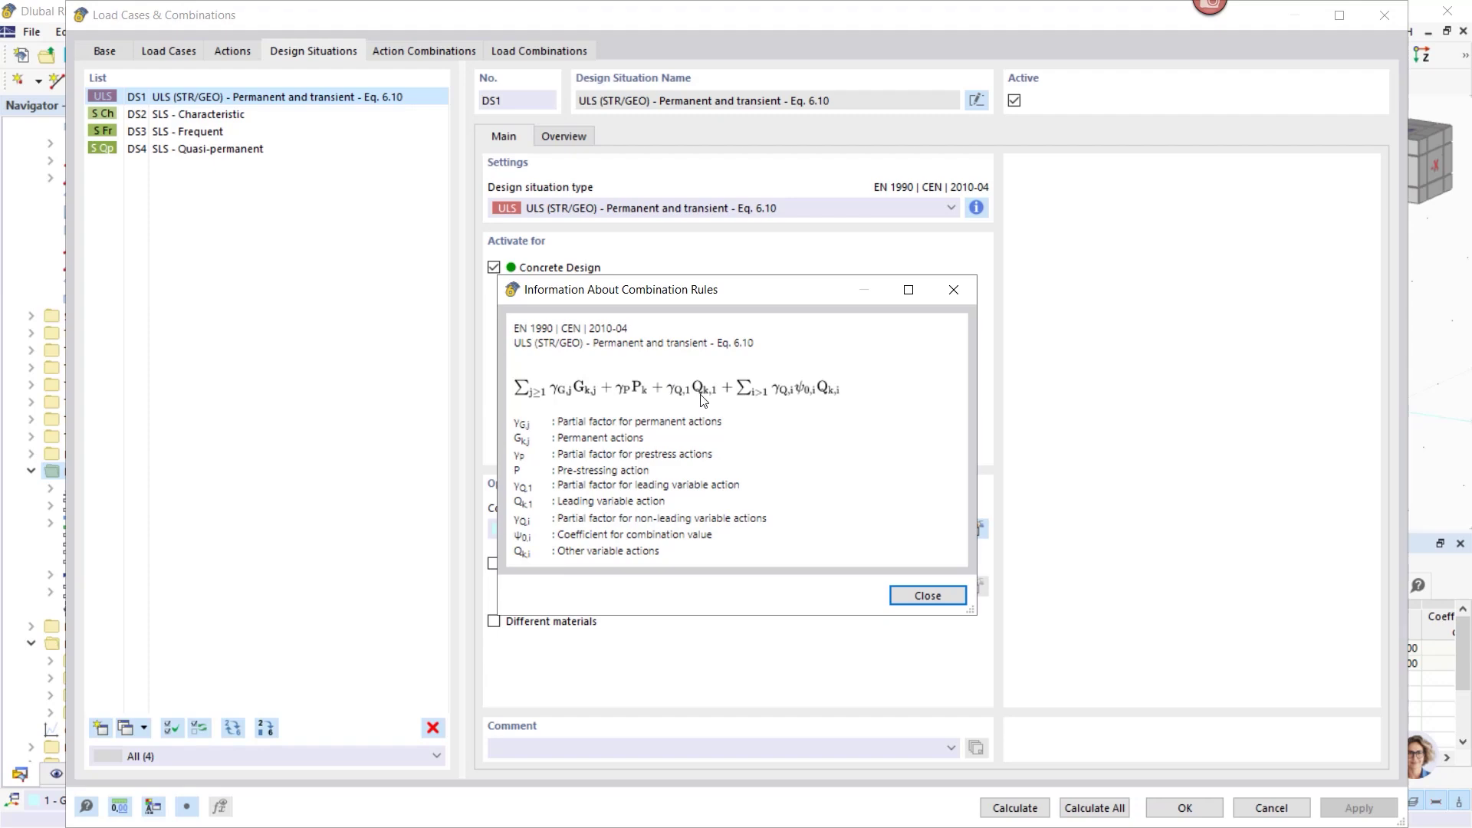
pyautogui.click(929, 596)
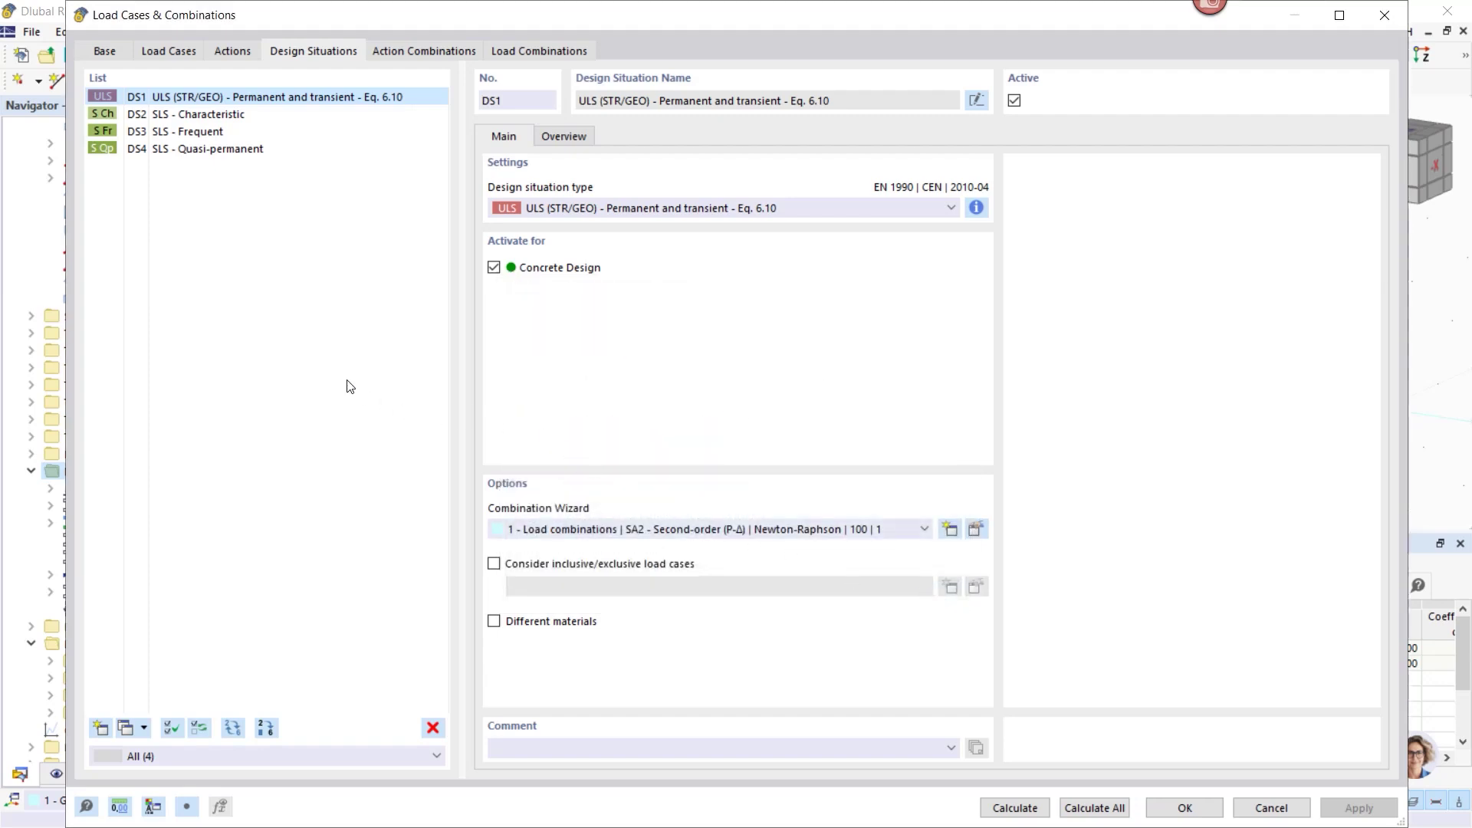
pyautogui.click(103, 129)
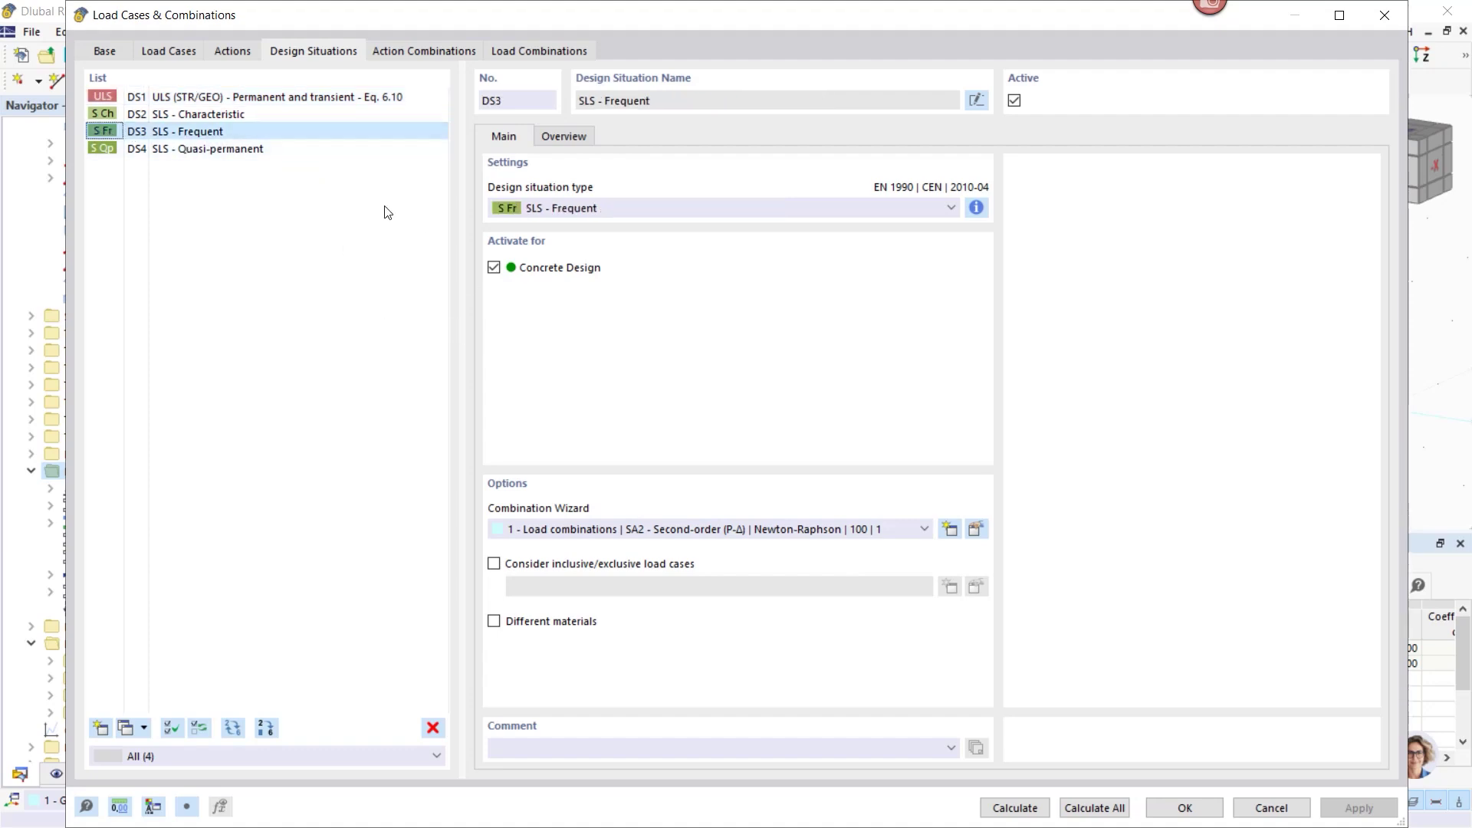
# Exclude the SLS - Frequent design situation from Concrete Design.
pyautogui.click(214, 117)
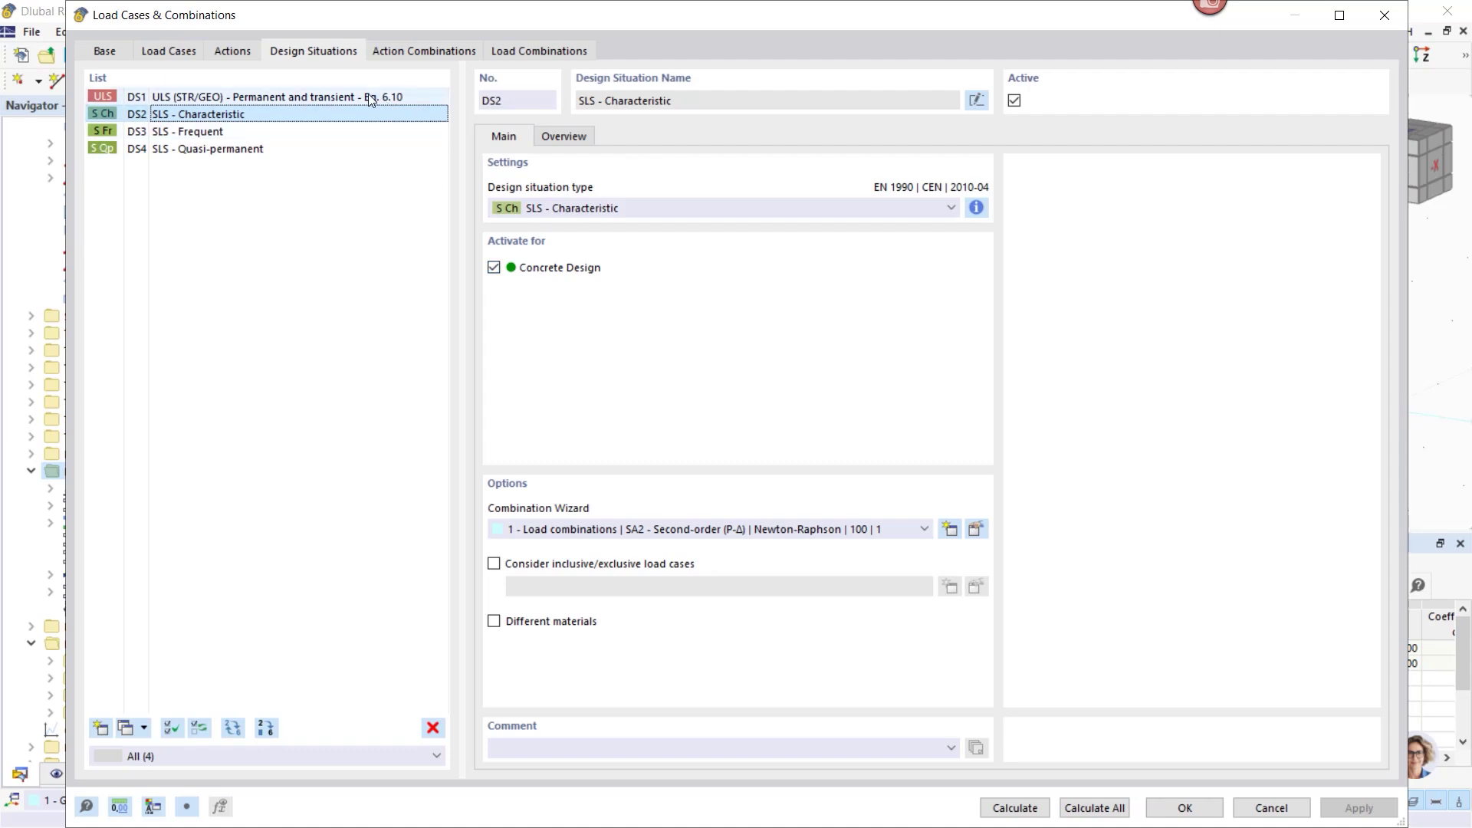
pyautogui.click(172, 132)
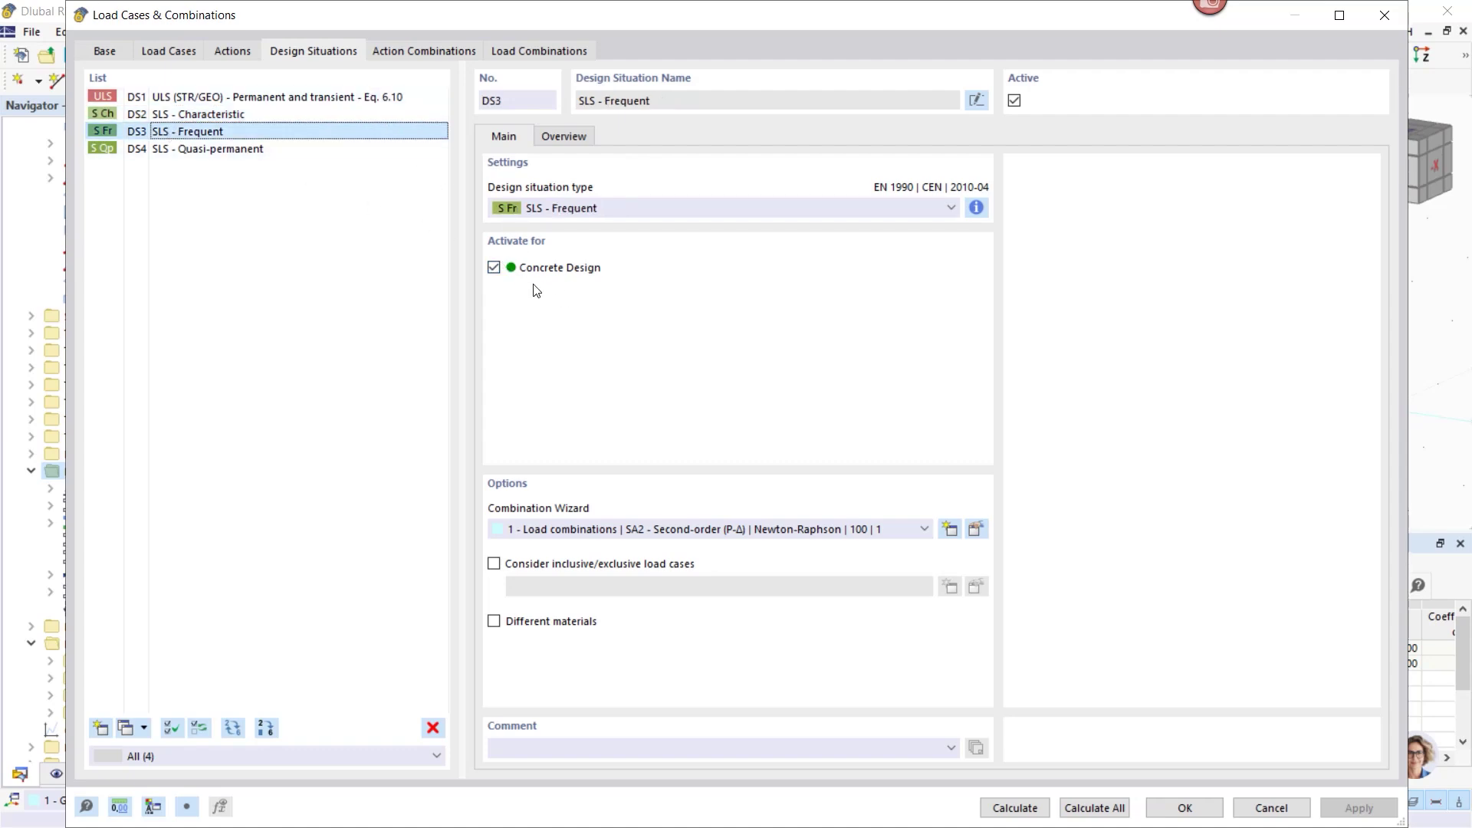
pyautogui.click(494, 268)
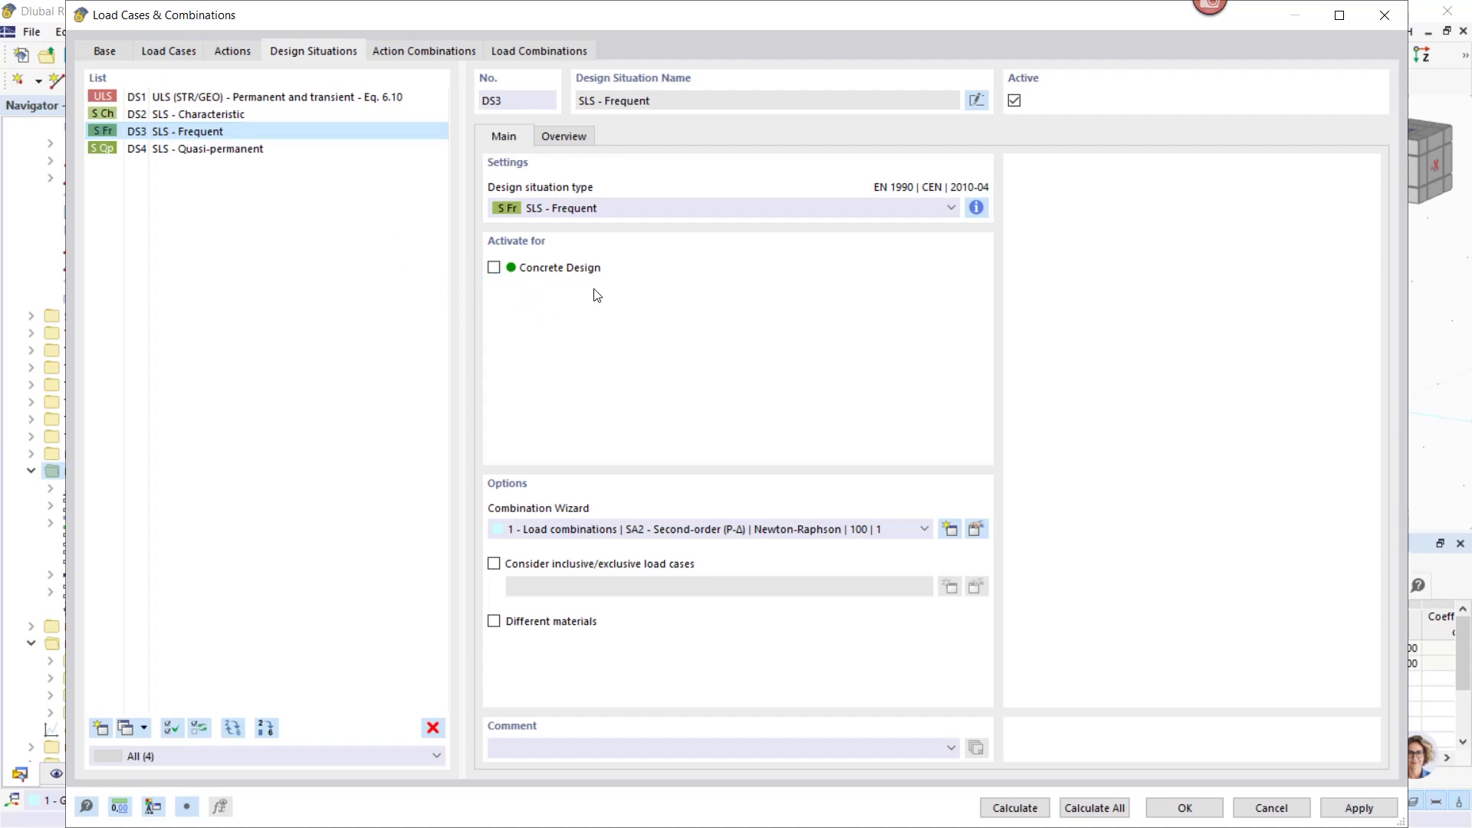
pyautogui.click(394, 372)
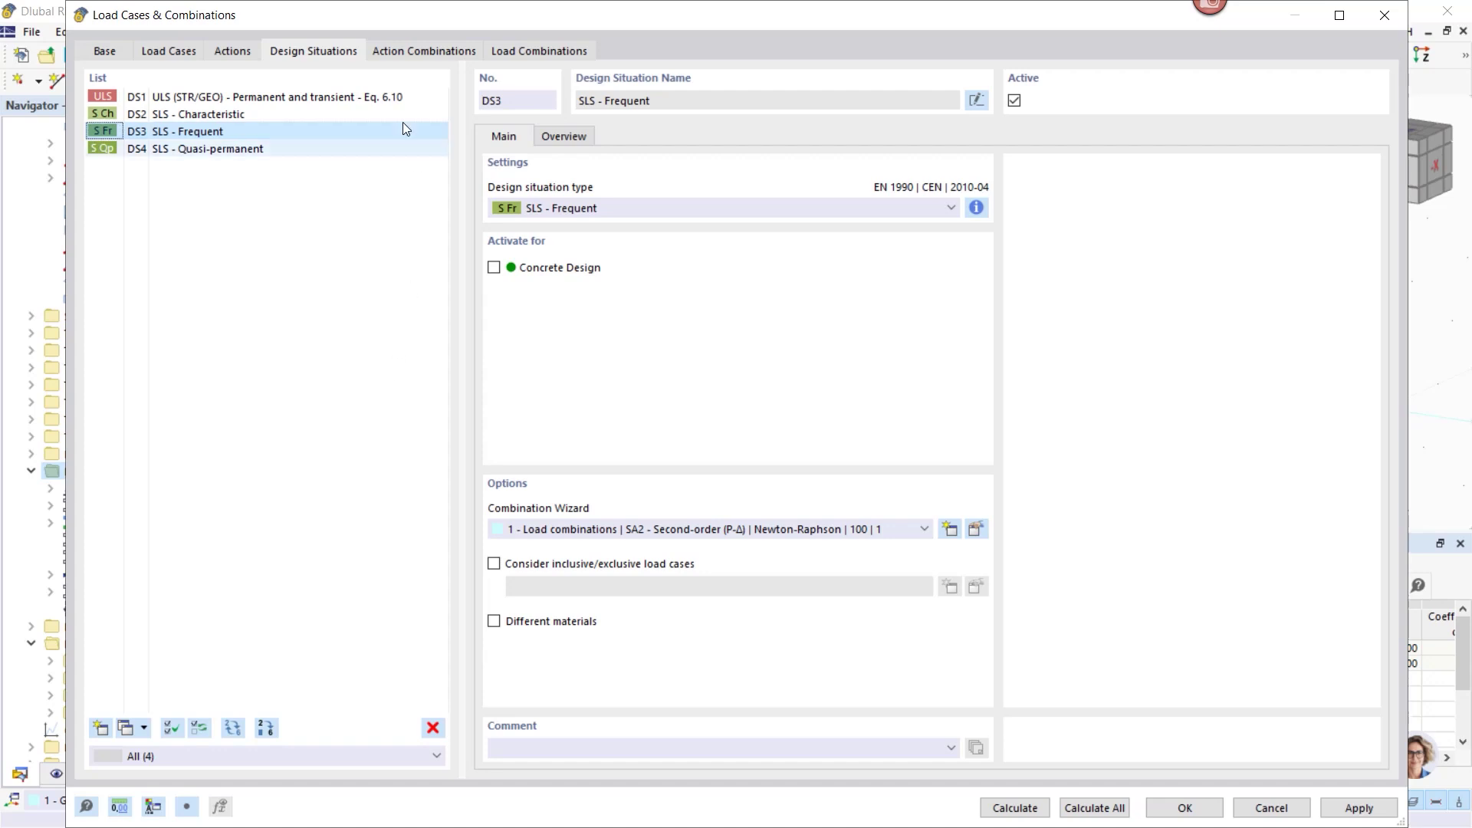
# Review the generated action combinations and load combinations, and return to the design situations.
pyautogui.click(423, 50)
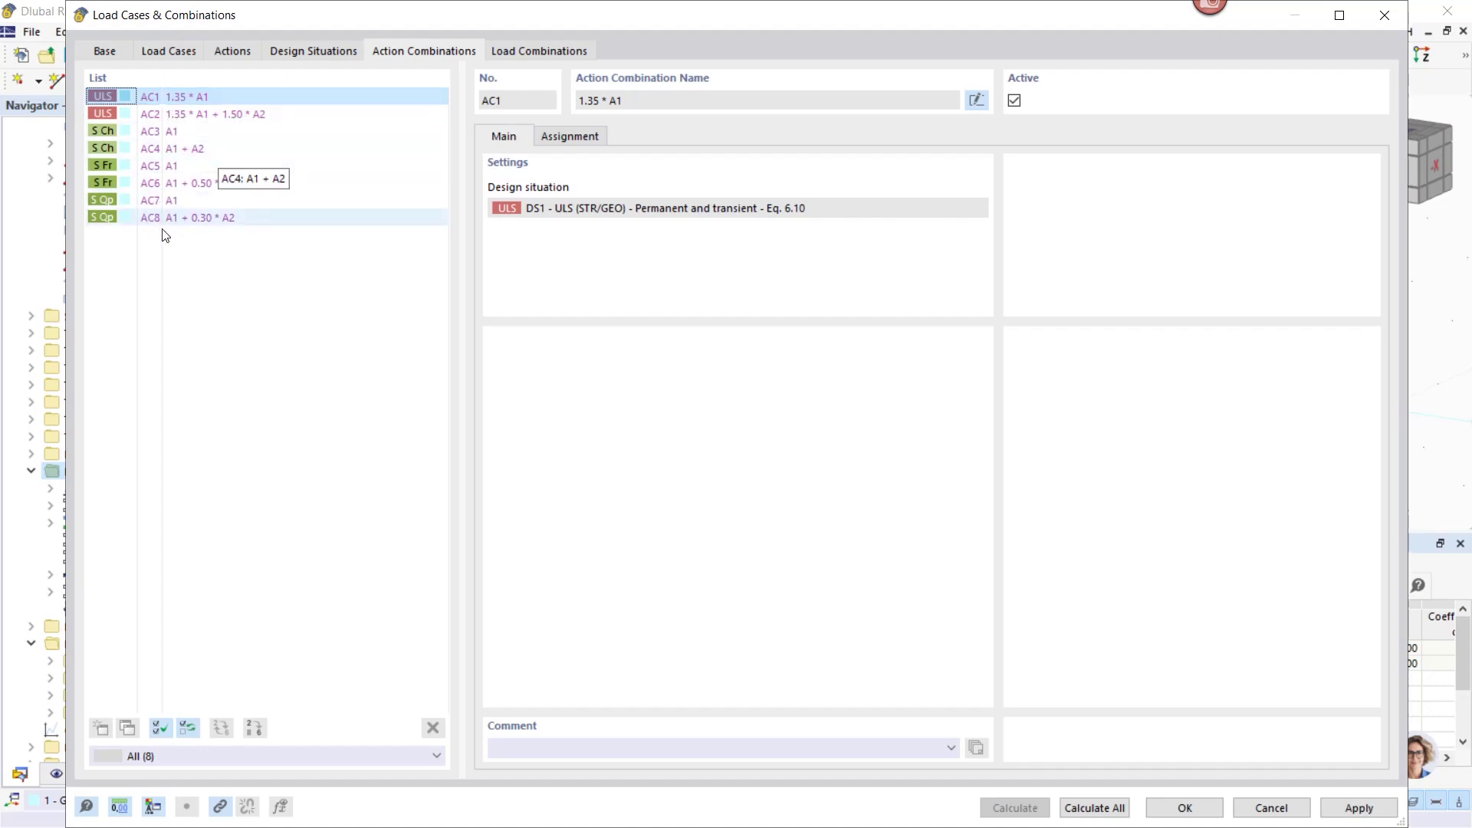
pyautogui.click(535, 49)
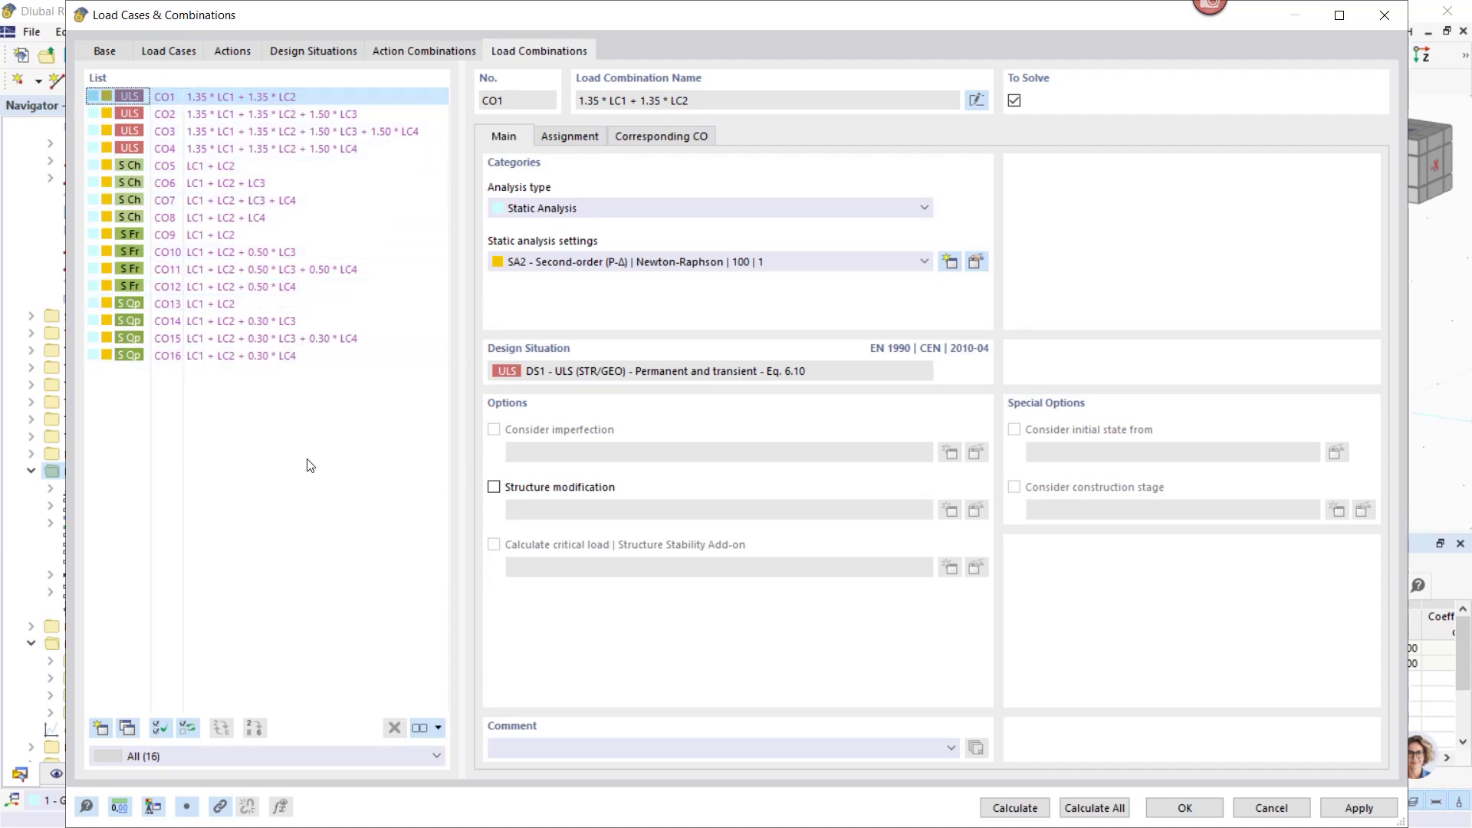
pyautogui.click(304, 51)
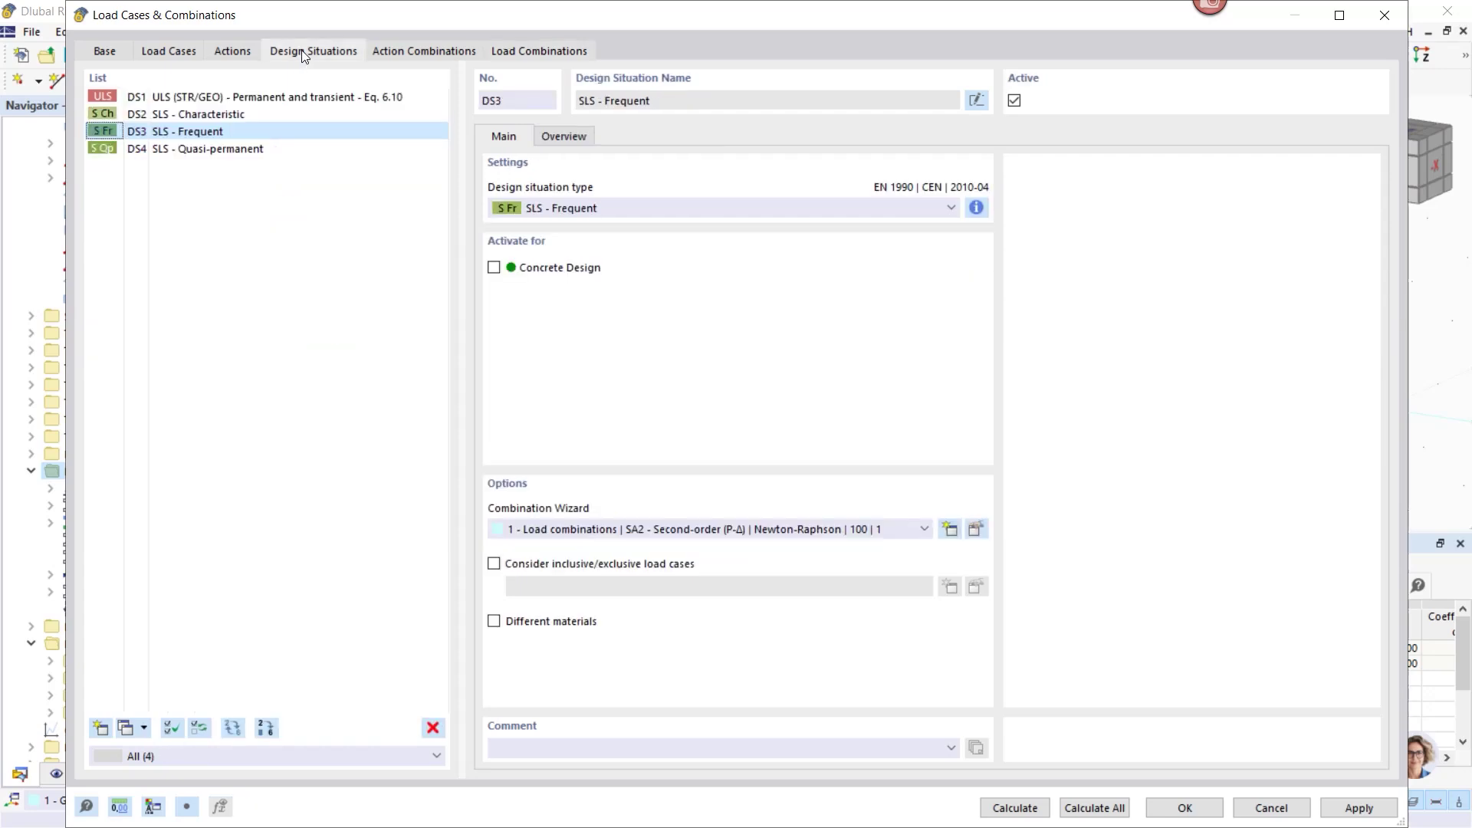
# Try SLS - Frequent without a combination wizard, and reassign the wizard 1 - Load combinations.
pyautogui.click(547, 535)
pyautogui.click(543, 547)
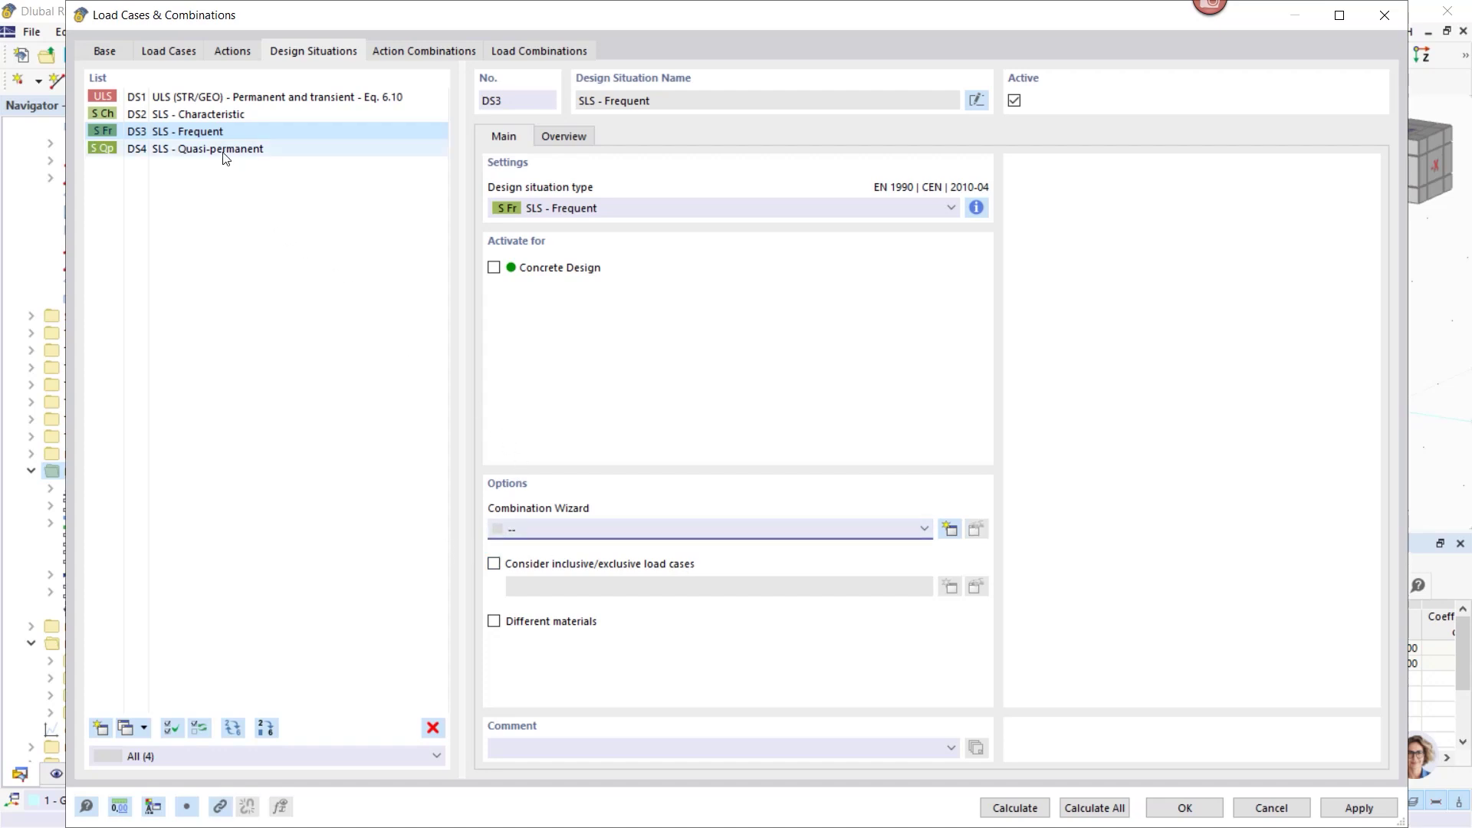
pyautogui.click(537, 528)
pyautogui.click(540, 560)
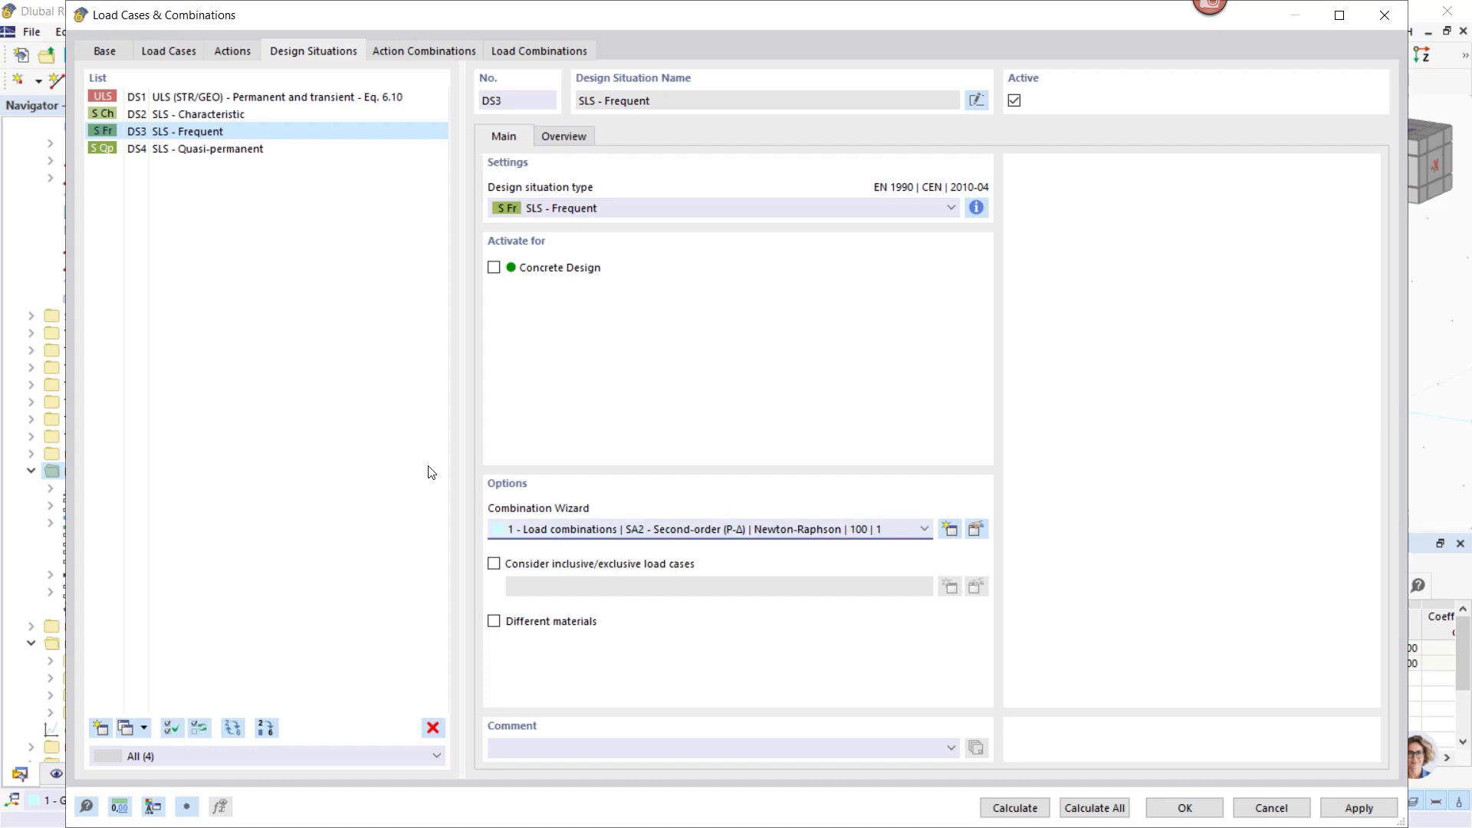
# Check the load combinations once more and accept the Load Cases & Combinations settings.
pyautogui.click(500, 47)
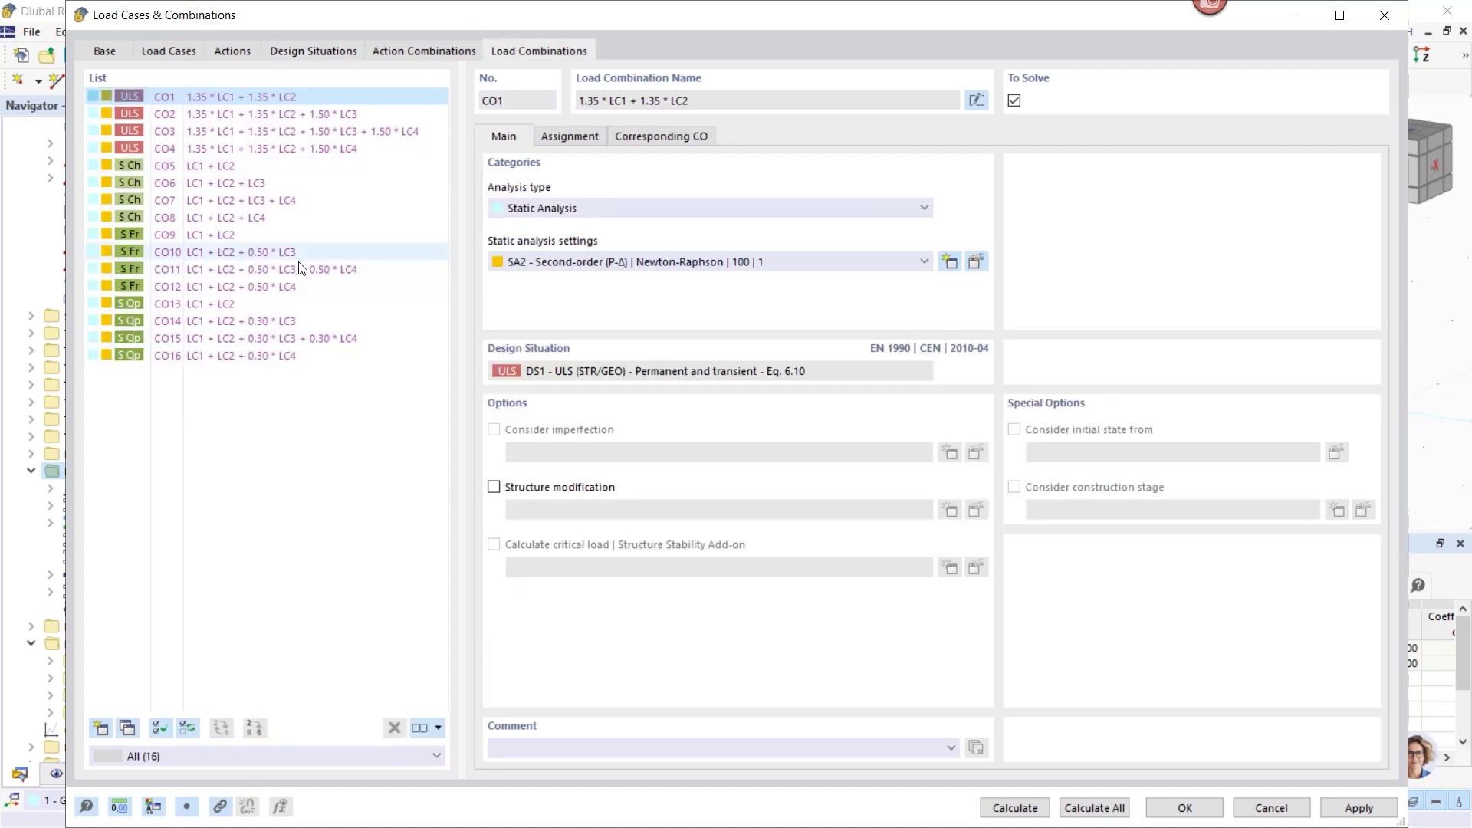
pyautogui.click(1186, 809)
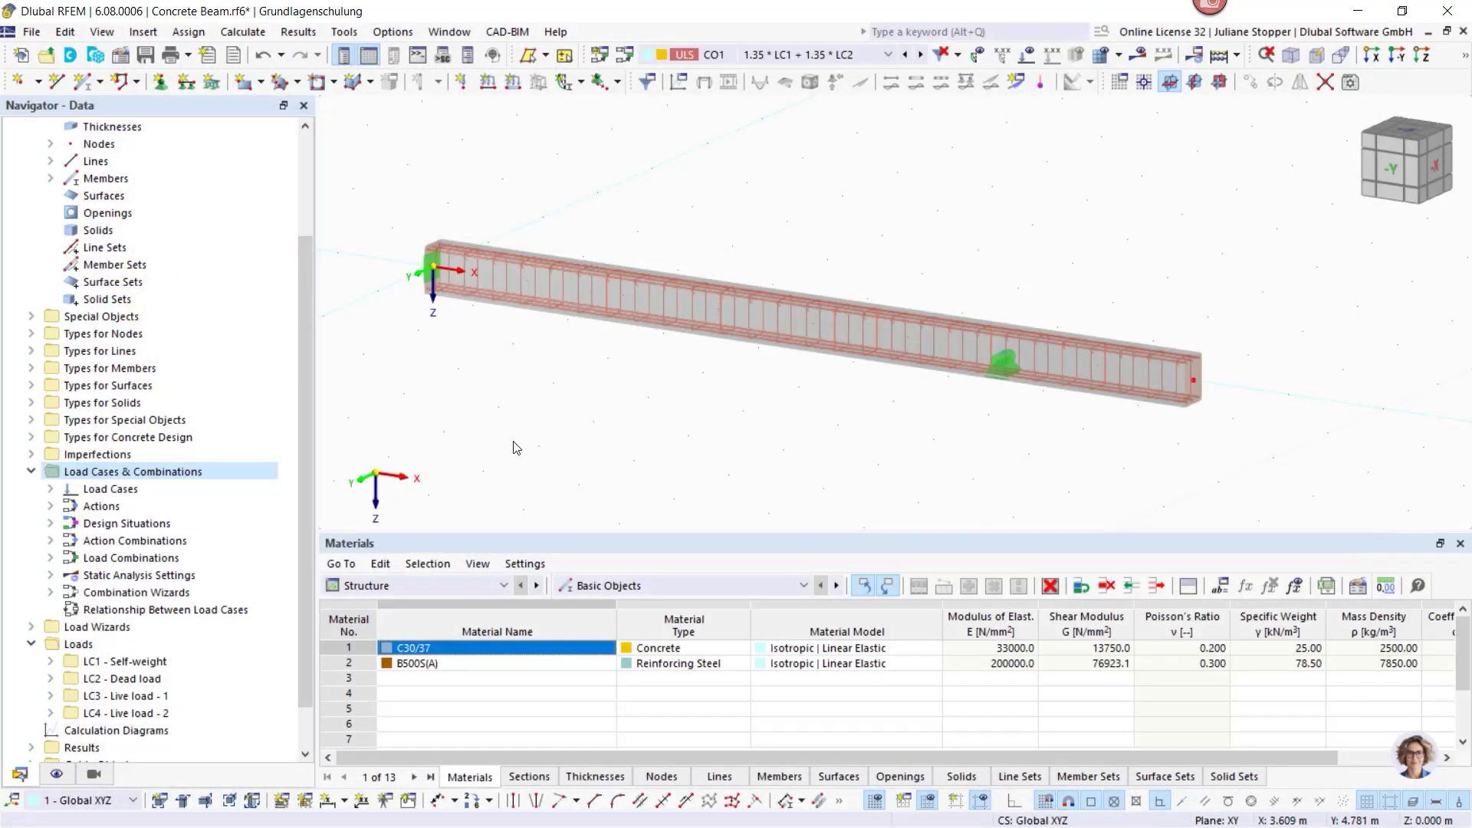
# Browse the load types available under the Self-weight and Dead load cases in the model tree.
pyautogui.click(31, 473)
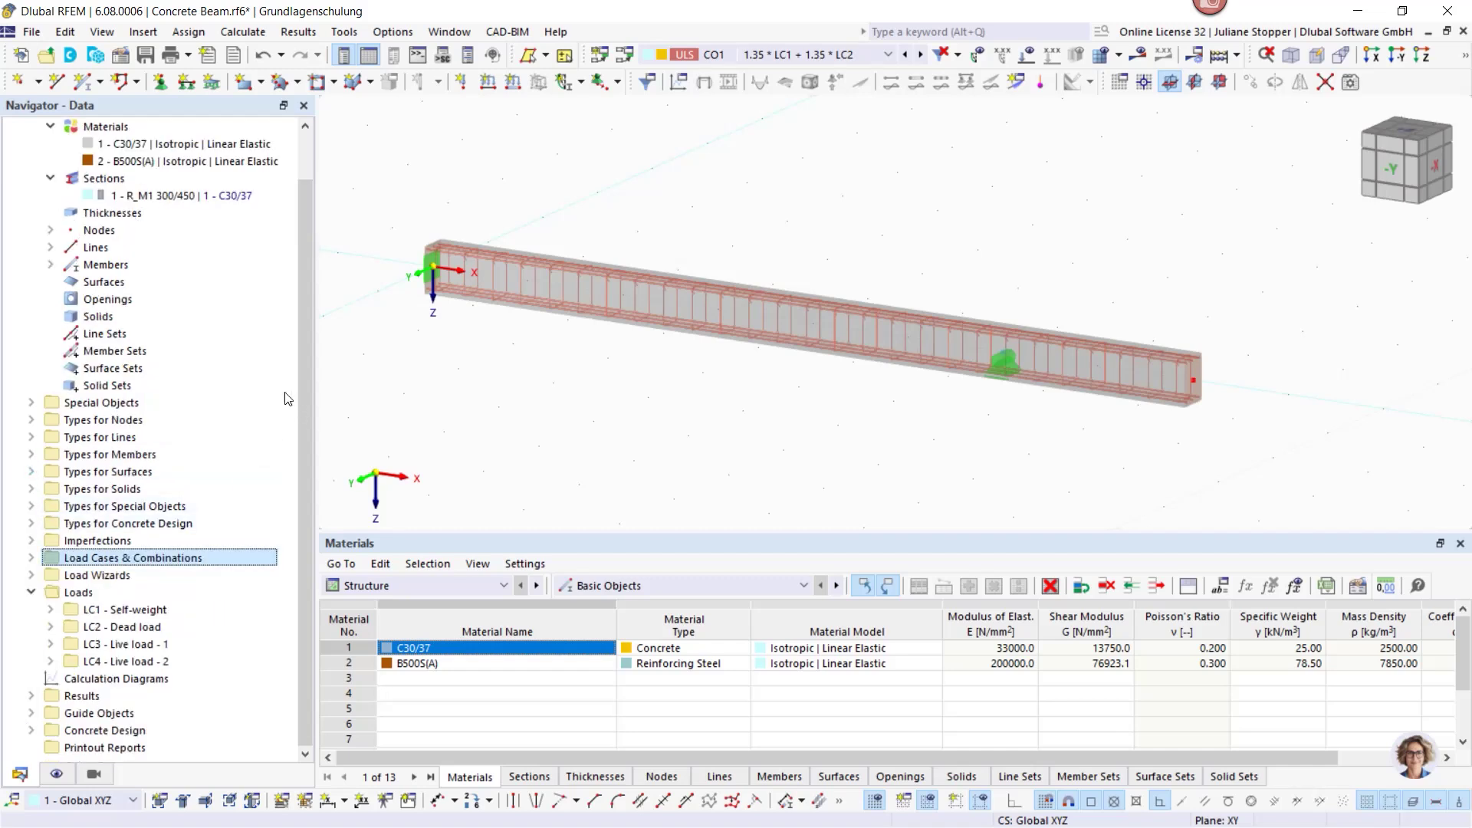
pyautogui.click(51, 609)
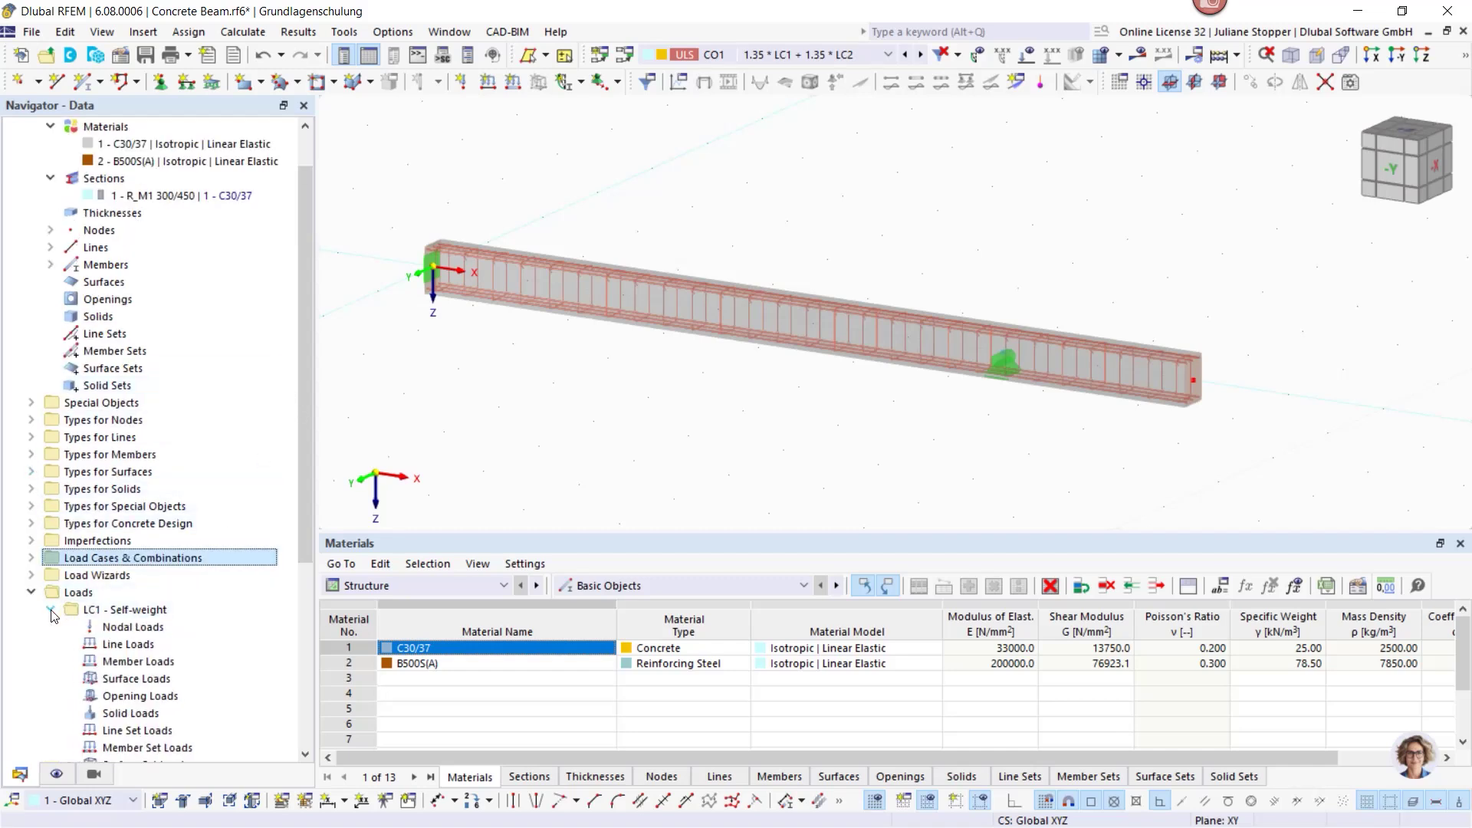
pyautogui.moveTo(305, 467); pyautogui.dragTo(308, 629)
pyautogui.click(50, 350)
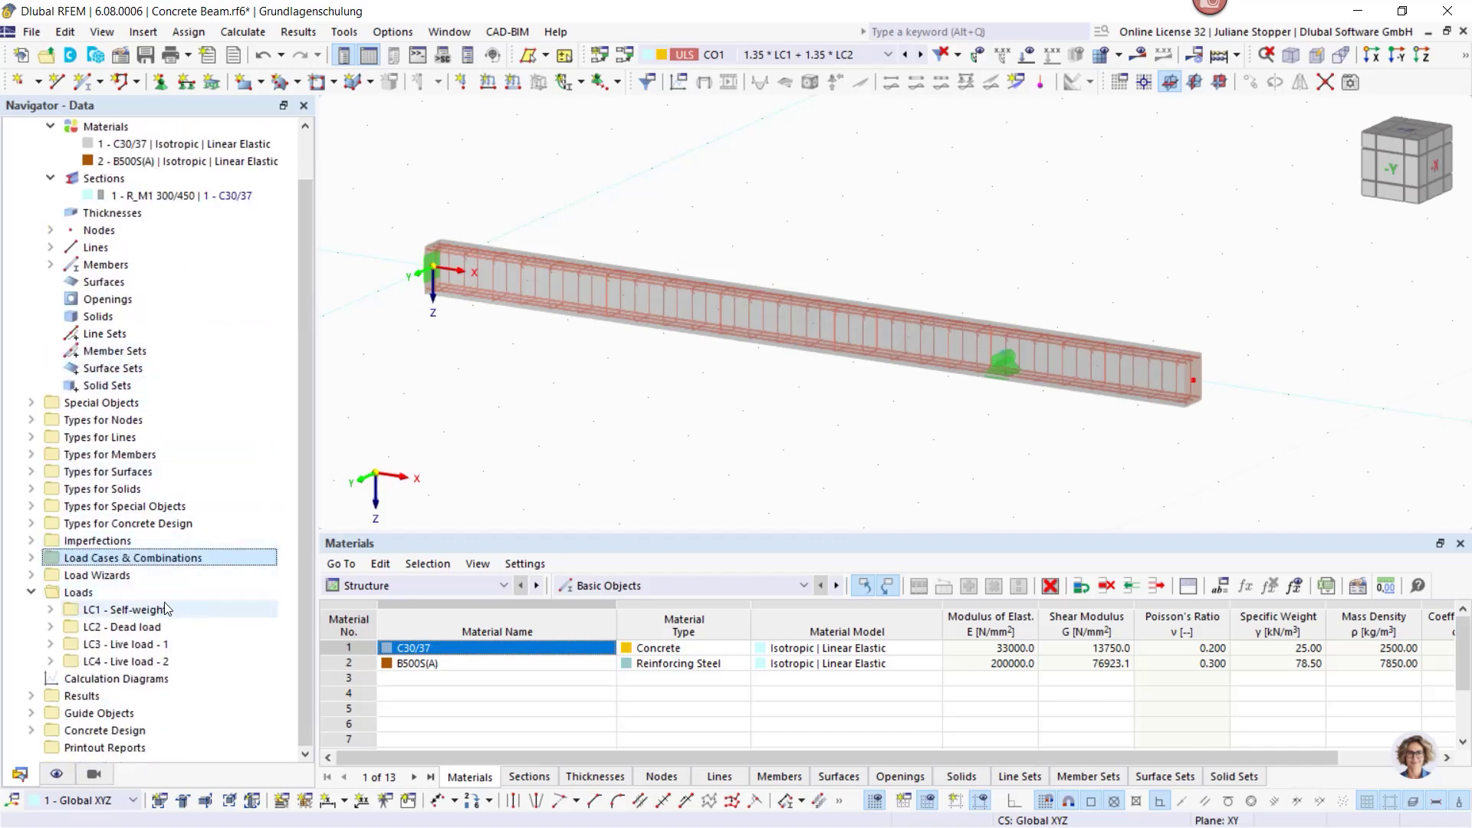
pyautogui.click(50, 627)
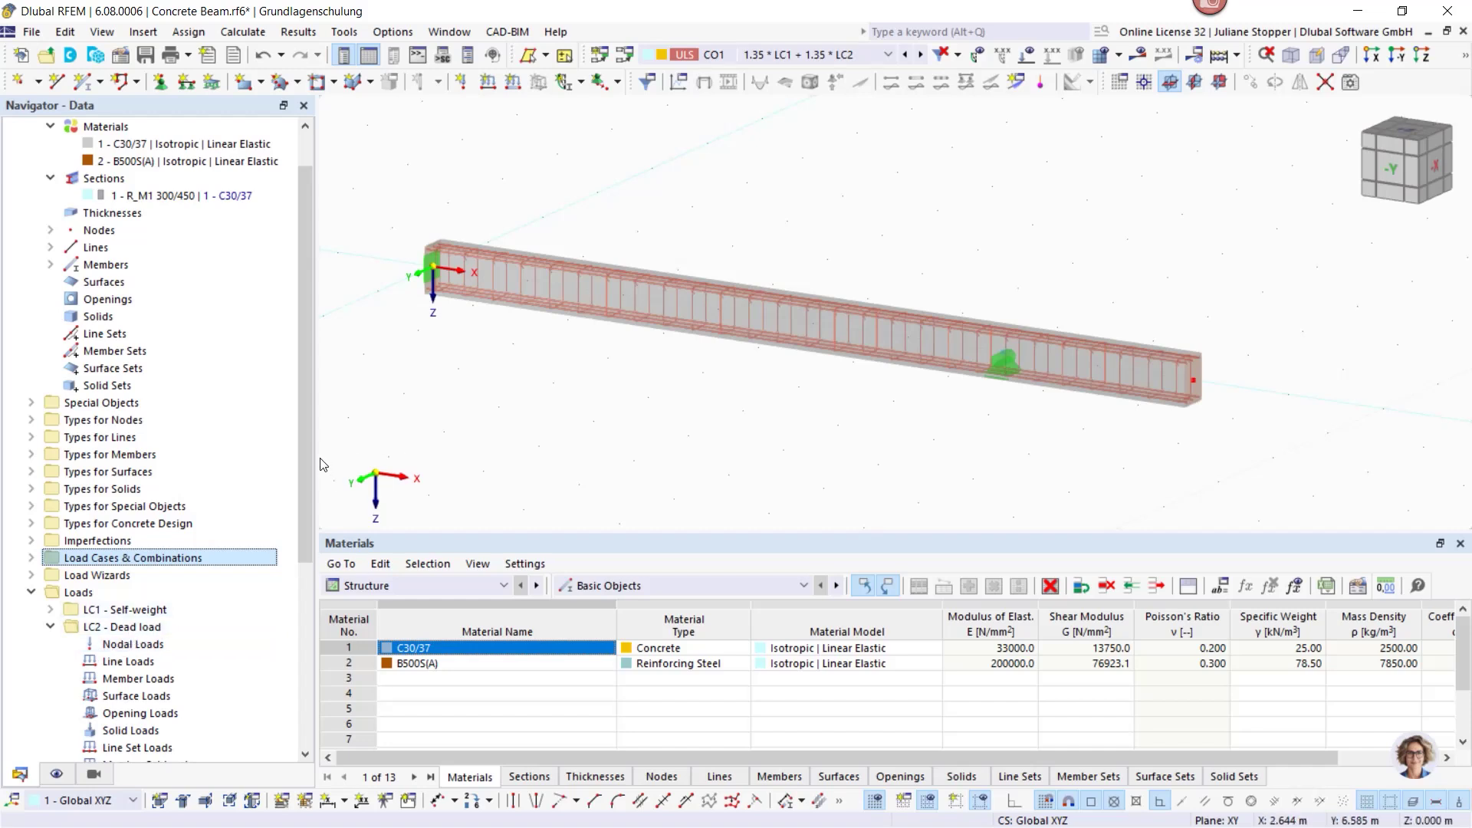
pyautogui.moveTo(306, 476); pyautogui.dragTo(306, 553)
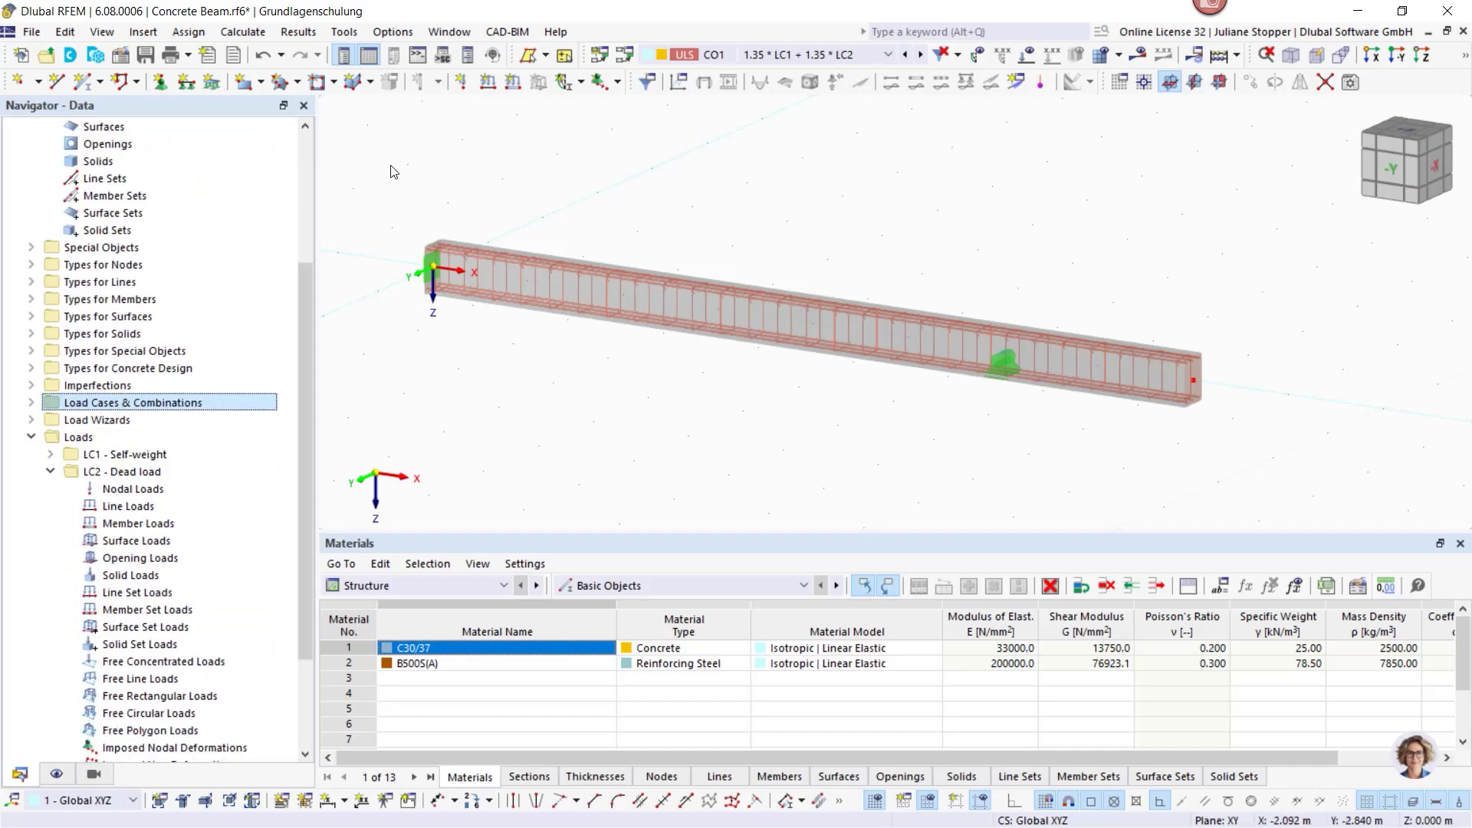
# Create a new member load in the Dead load case and assign it to the beam, member 1.
pyautogui.click(512, 83)
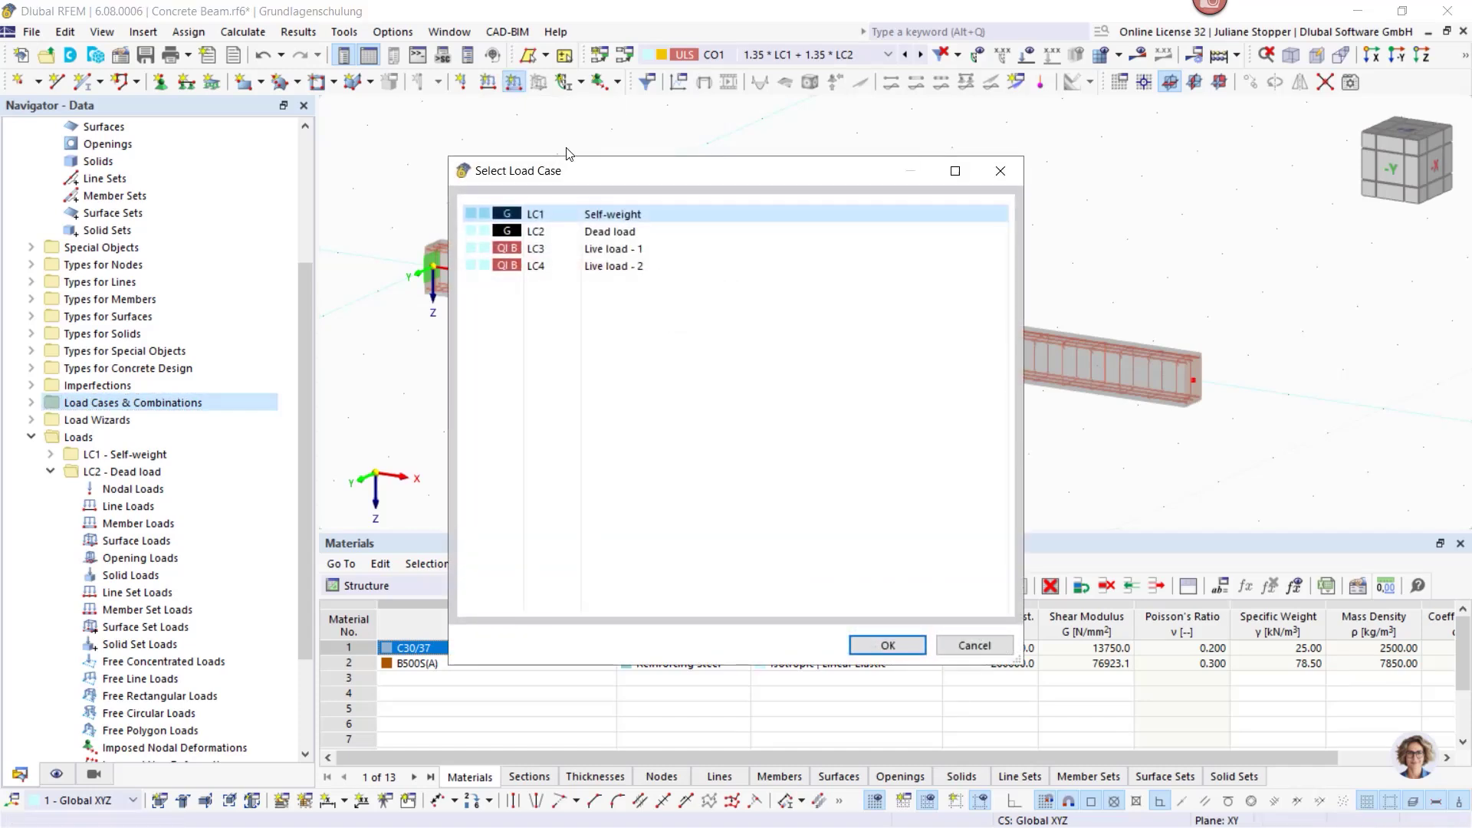
pyautogui.click(608, 232)
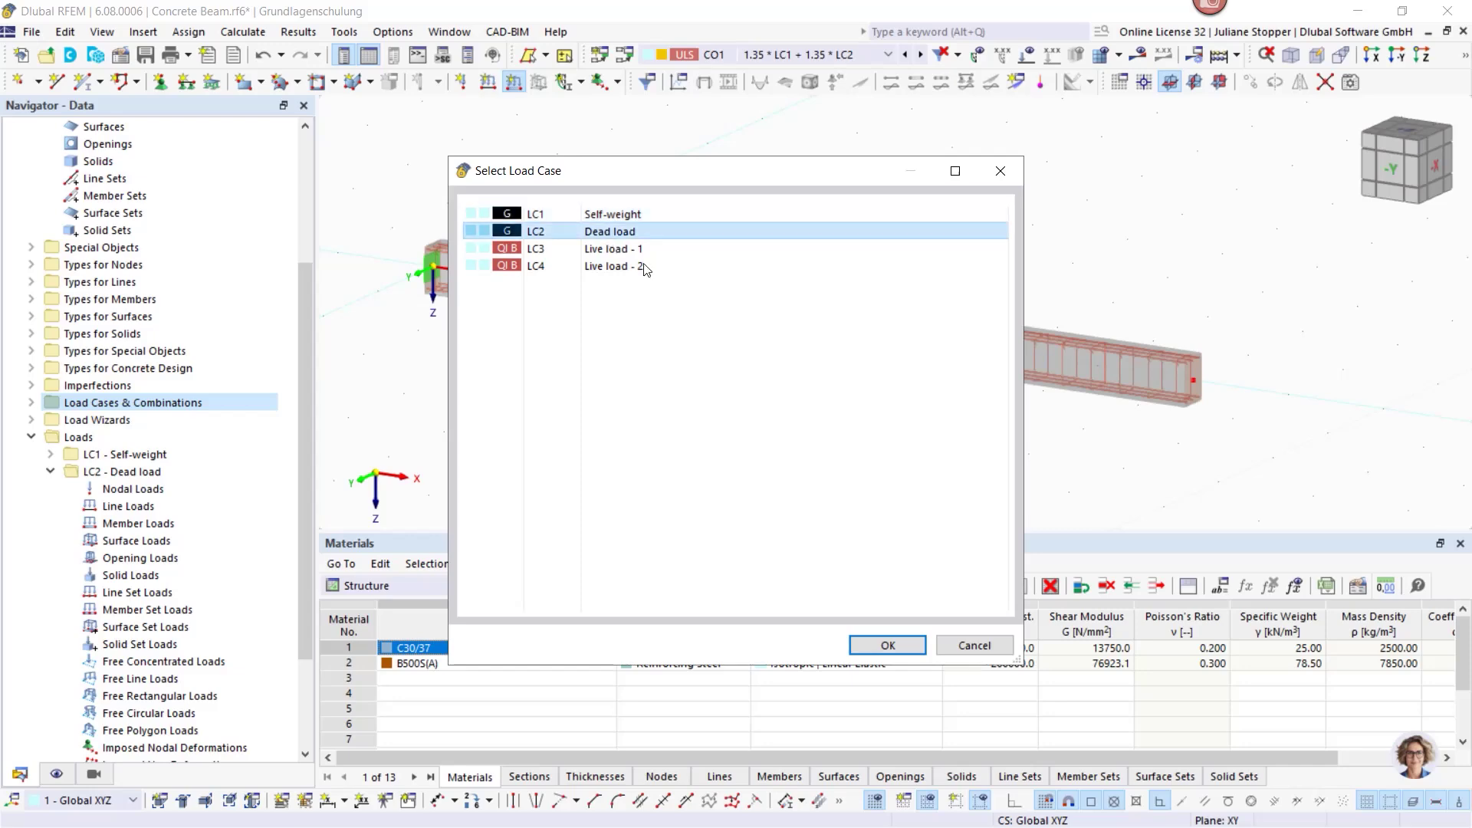
pyautogui.click(878, 644)
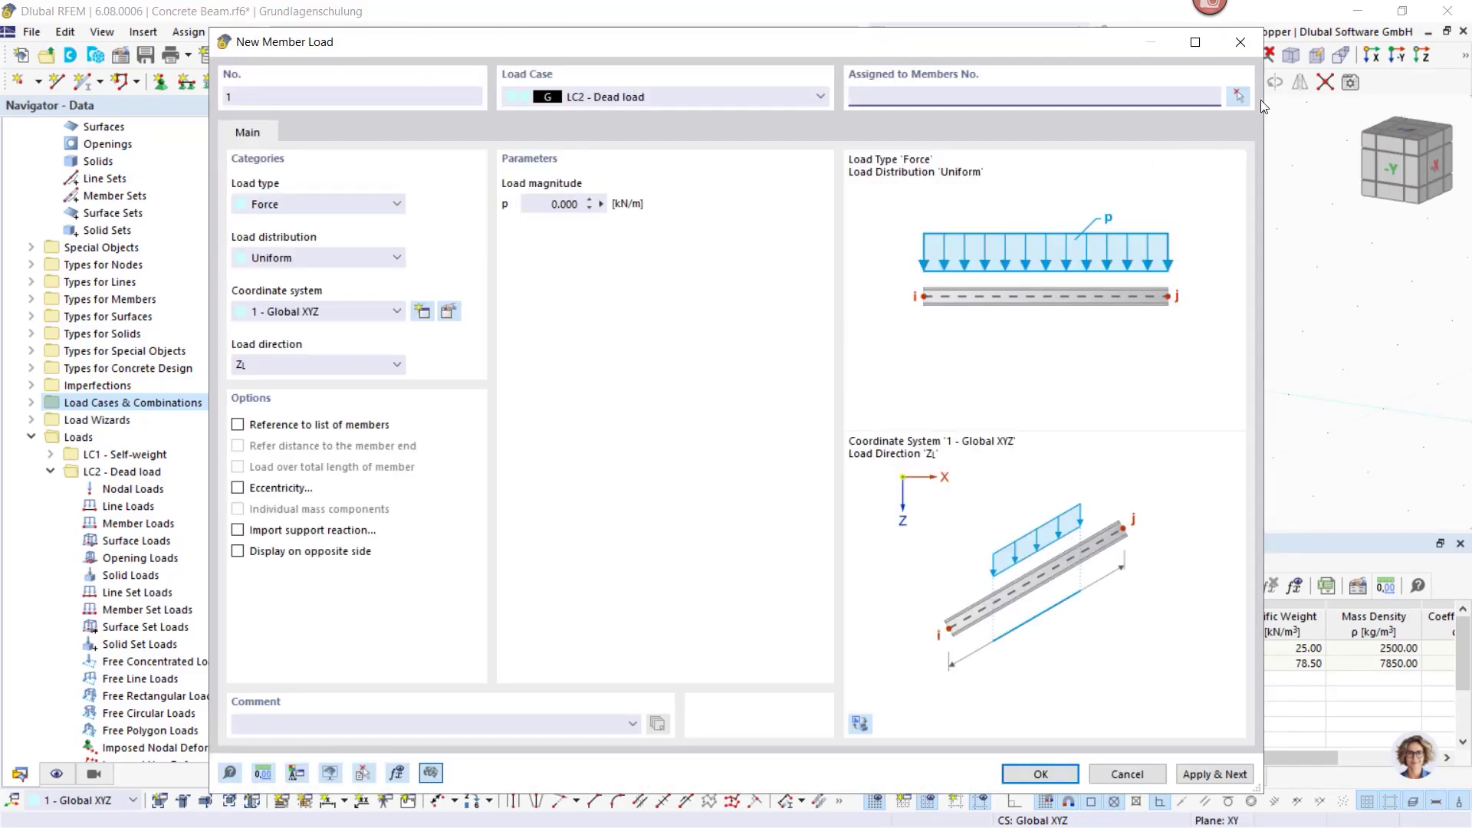
pyautogui.click(1238, 96)
pyautogui.click(659, 305)
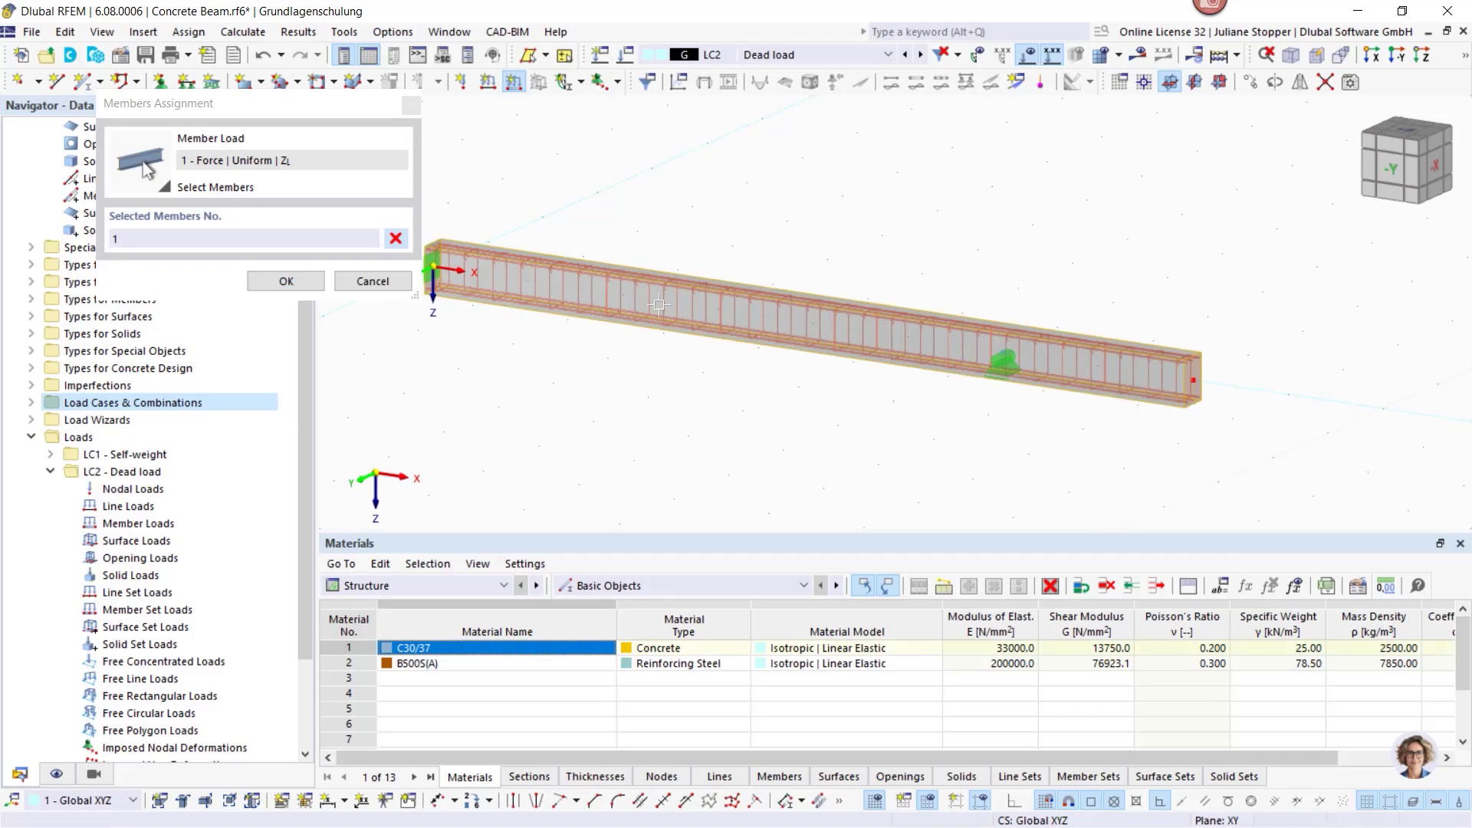
pyautogui.click(286, 281)
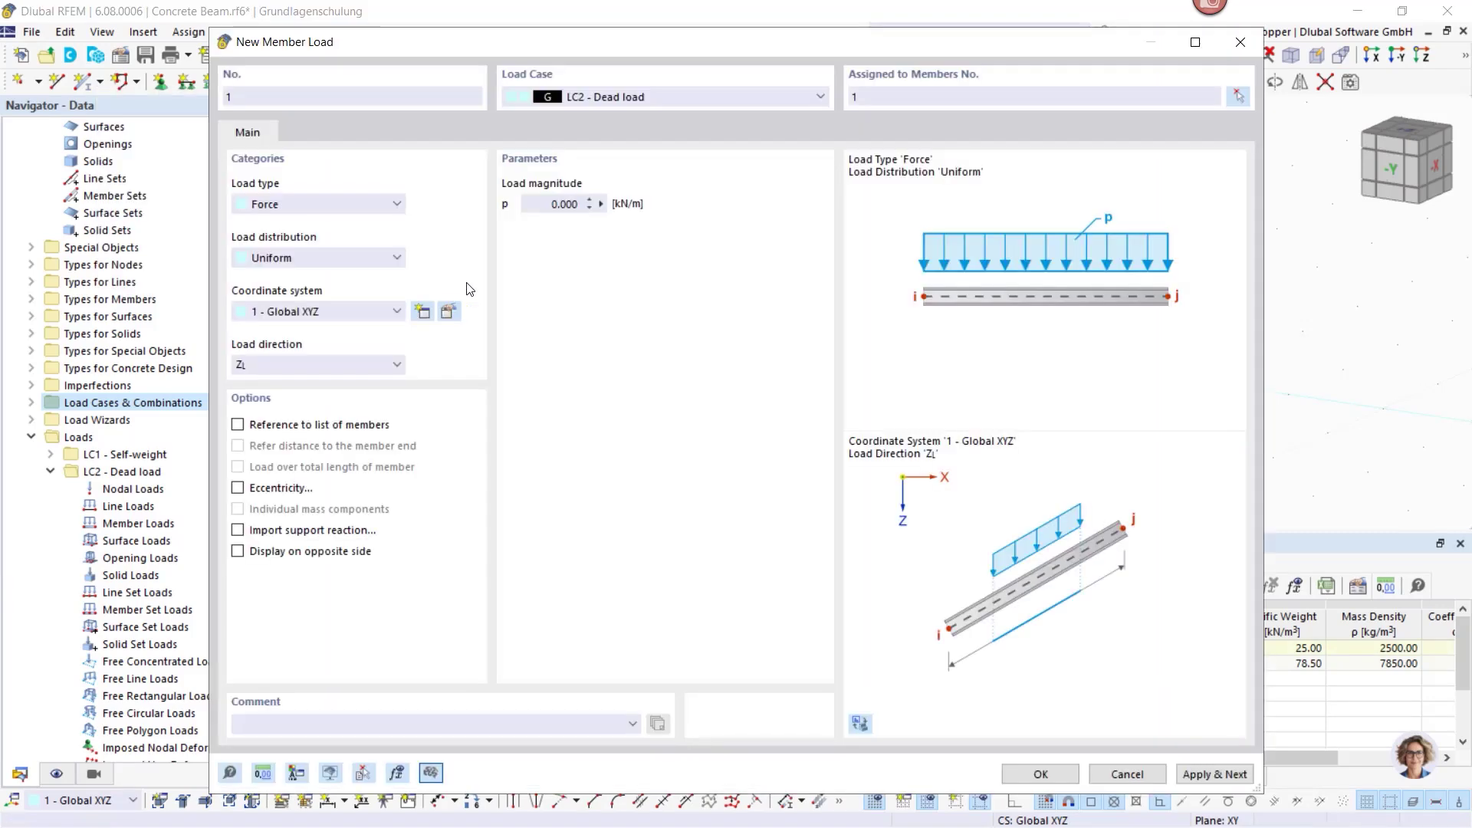
# Set the uniform dead load to 1.5 kN/m, acting globally in Z on true length, apply it and view it on the beam.
pyautogui.doubleClick(544, 205)
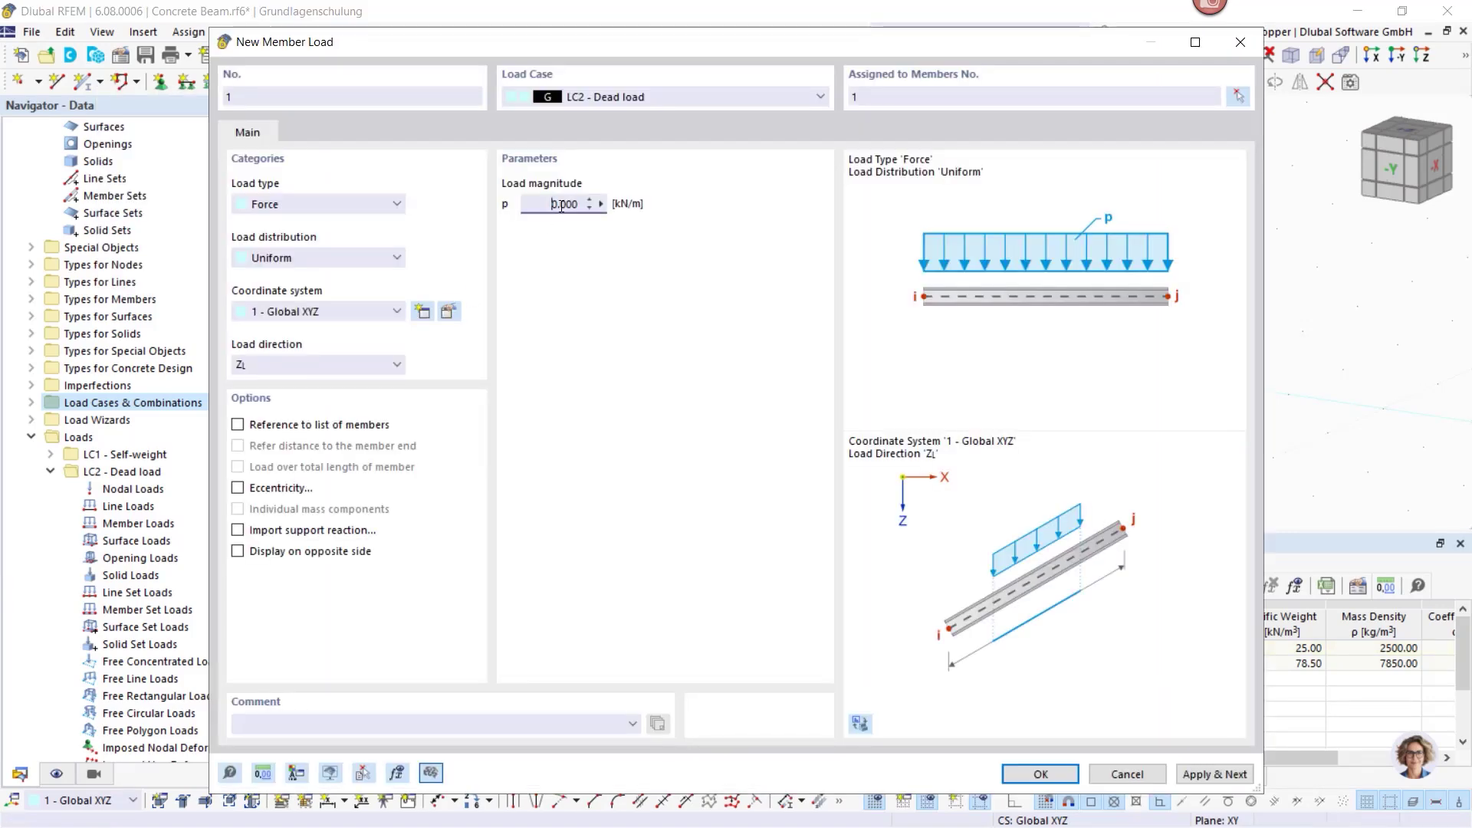
pyautogui.write('1.5')
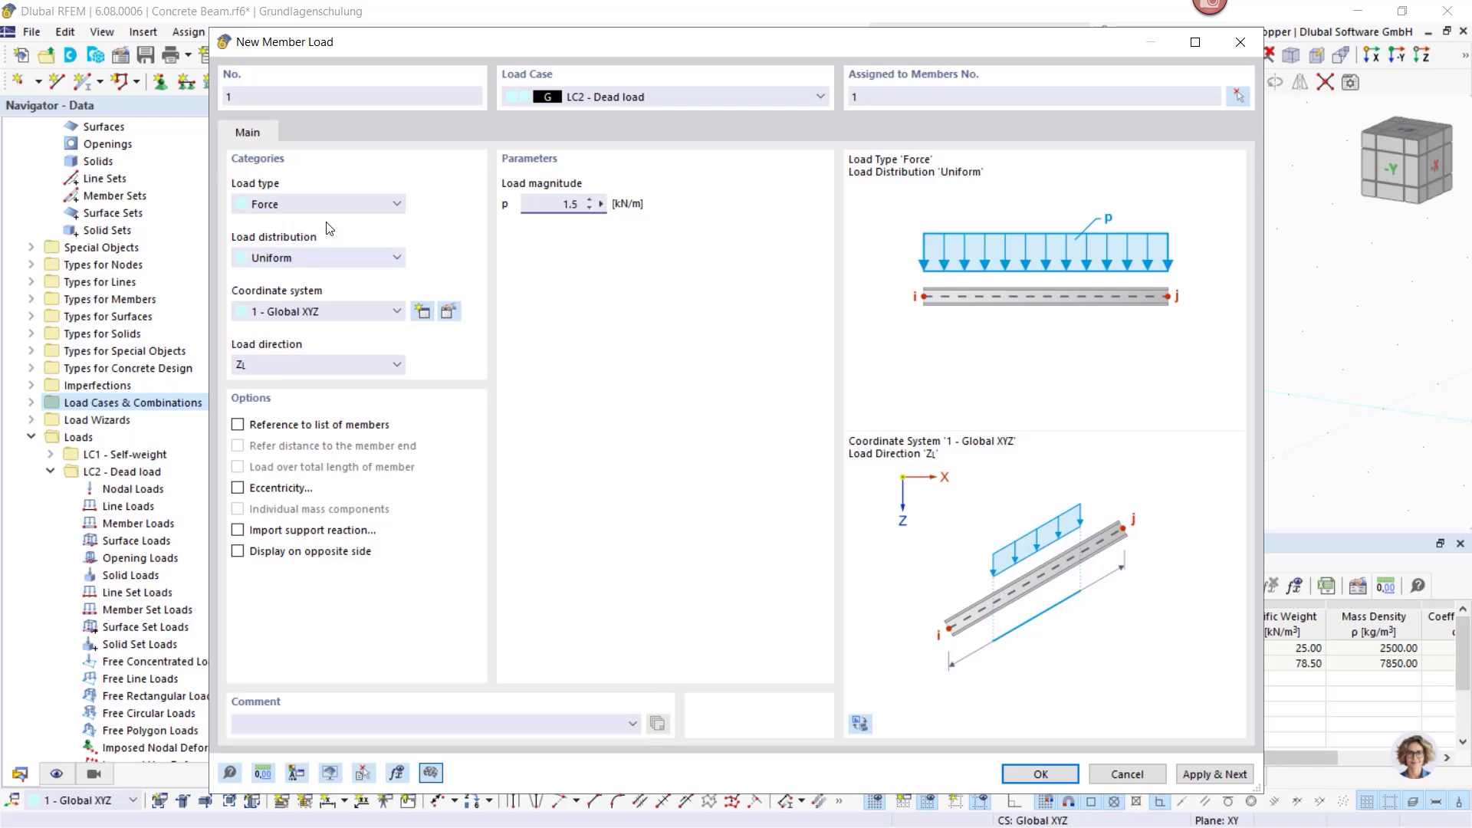
pyautogui.click(305, 371)
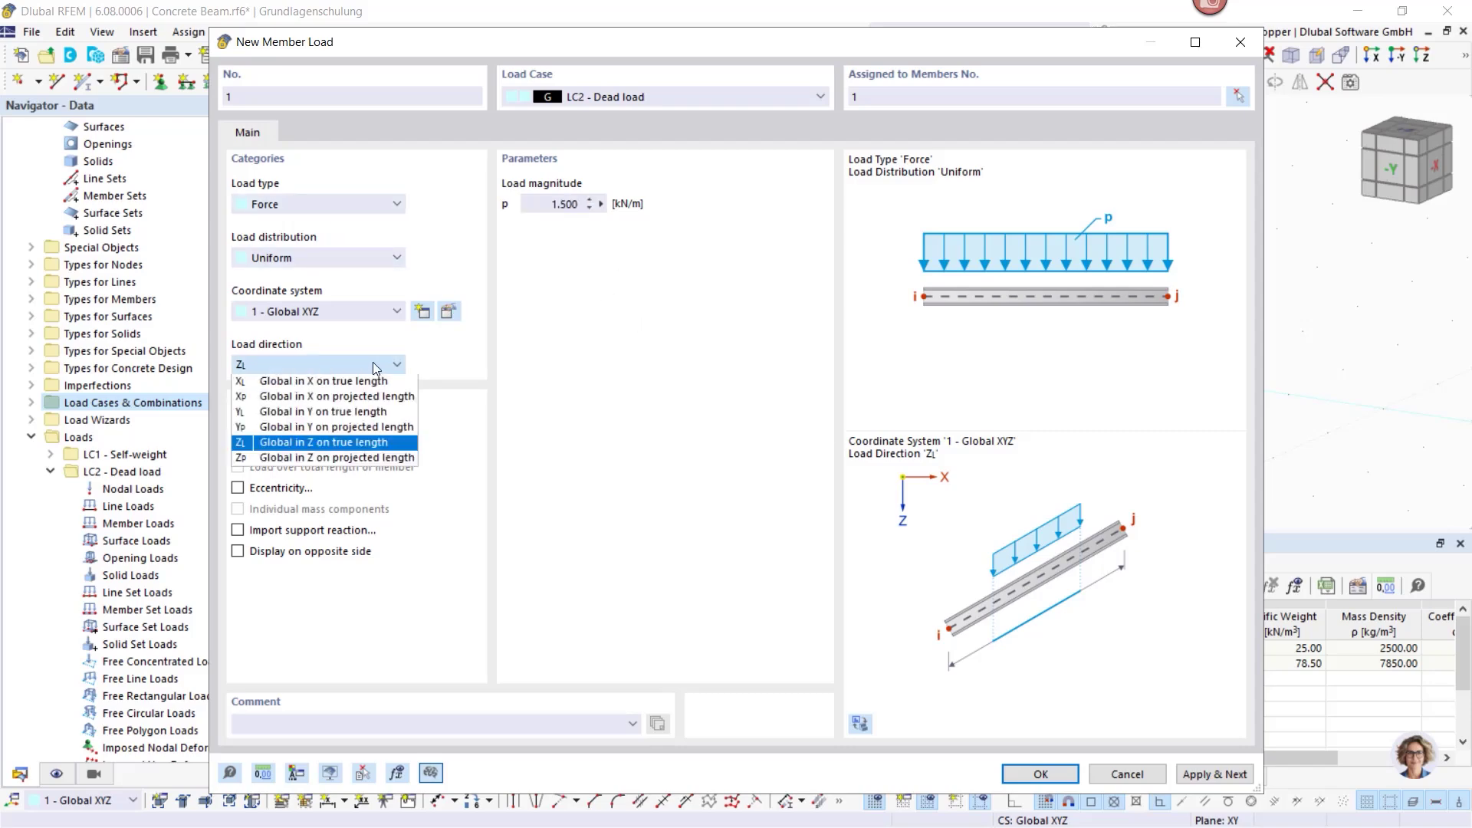
pyautogui.click(325, 363)
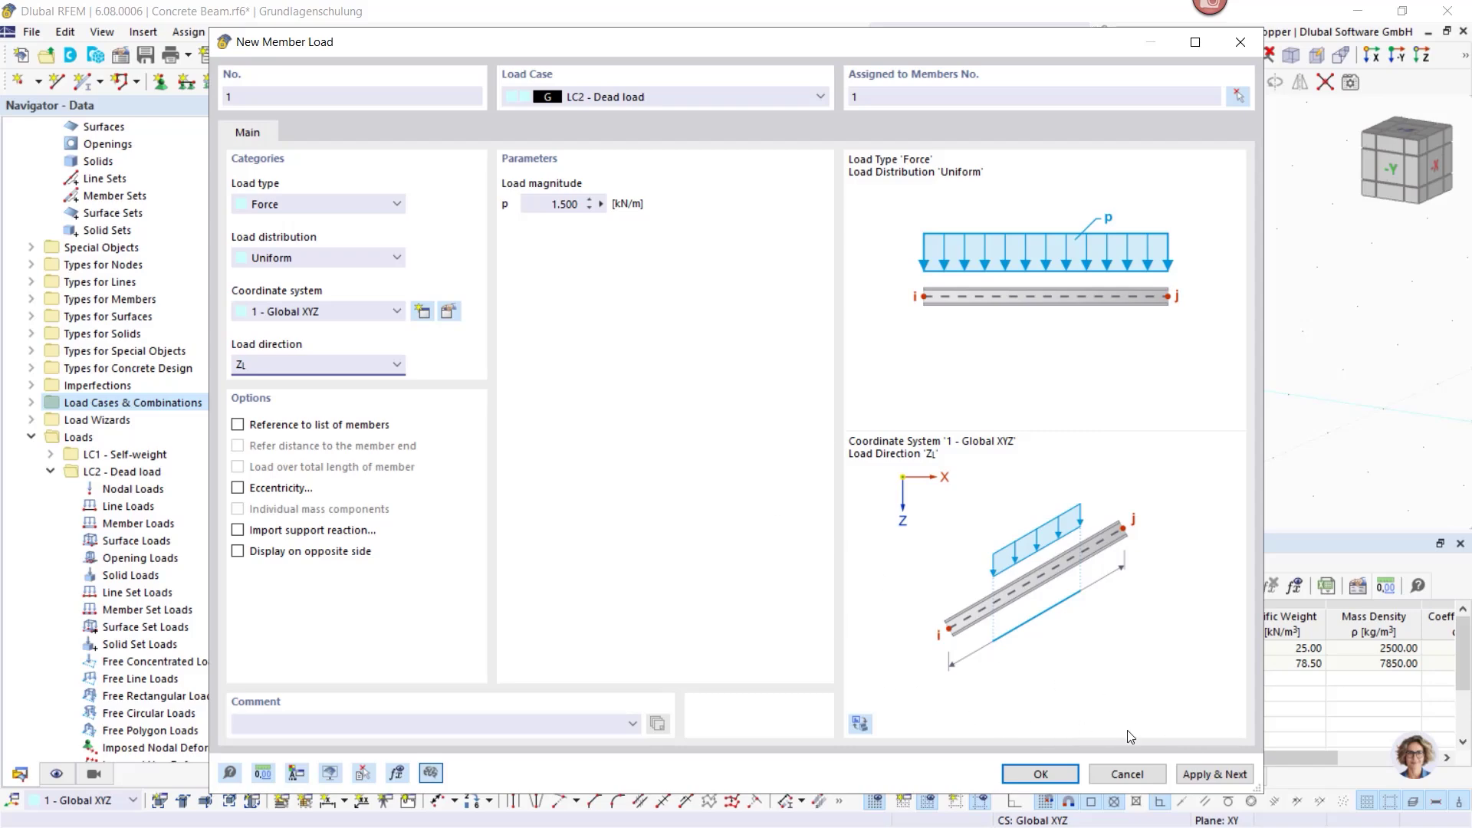
pyautogui.click(1219, 776)
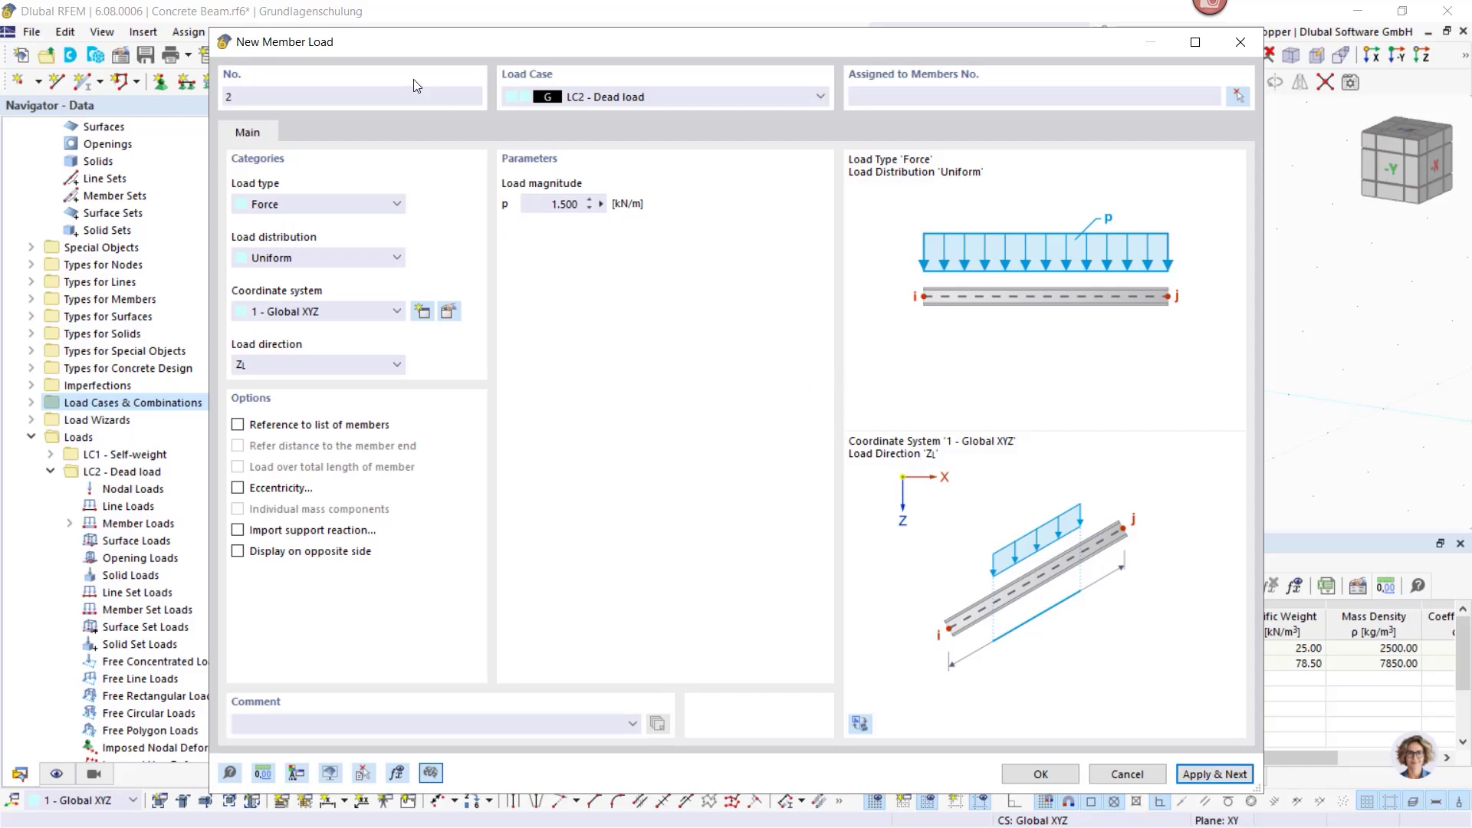
pyautogui.moveTo(490, 53); pyautogui.dragTo(612, 360)
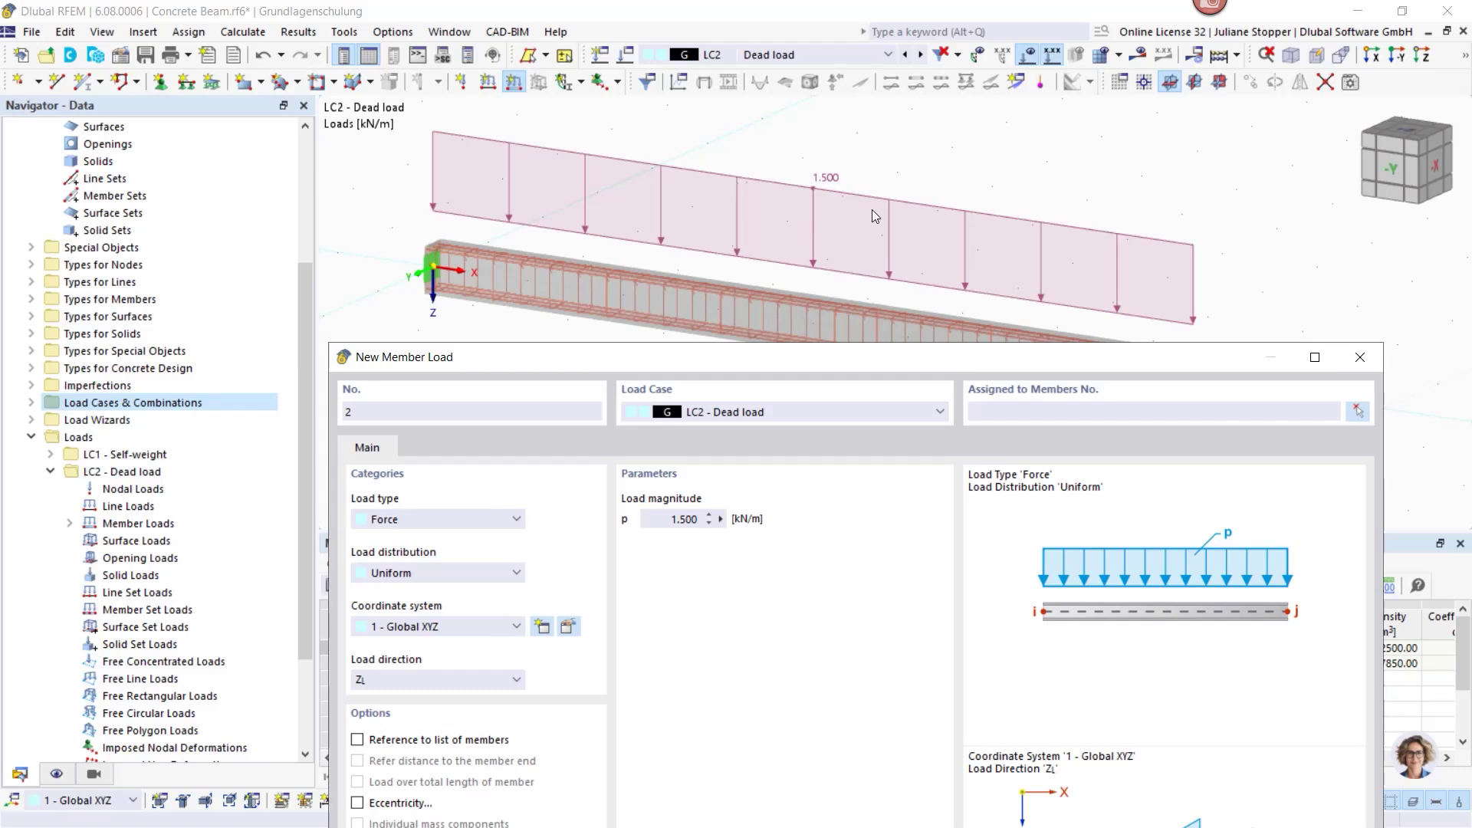
pyautogui.moveTo(785, 363); pyautogui.dragTo(747, 93)
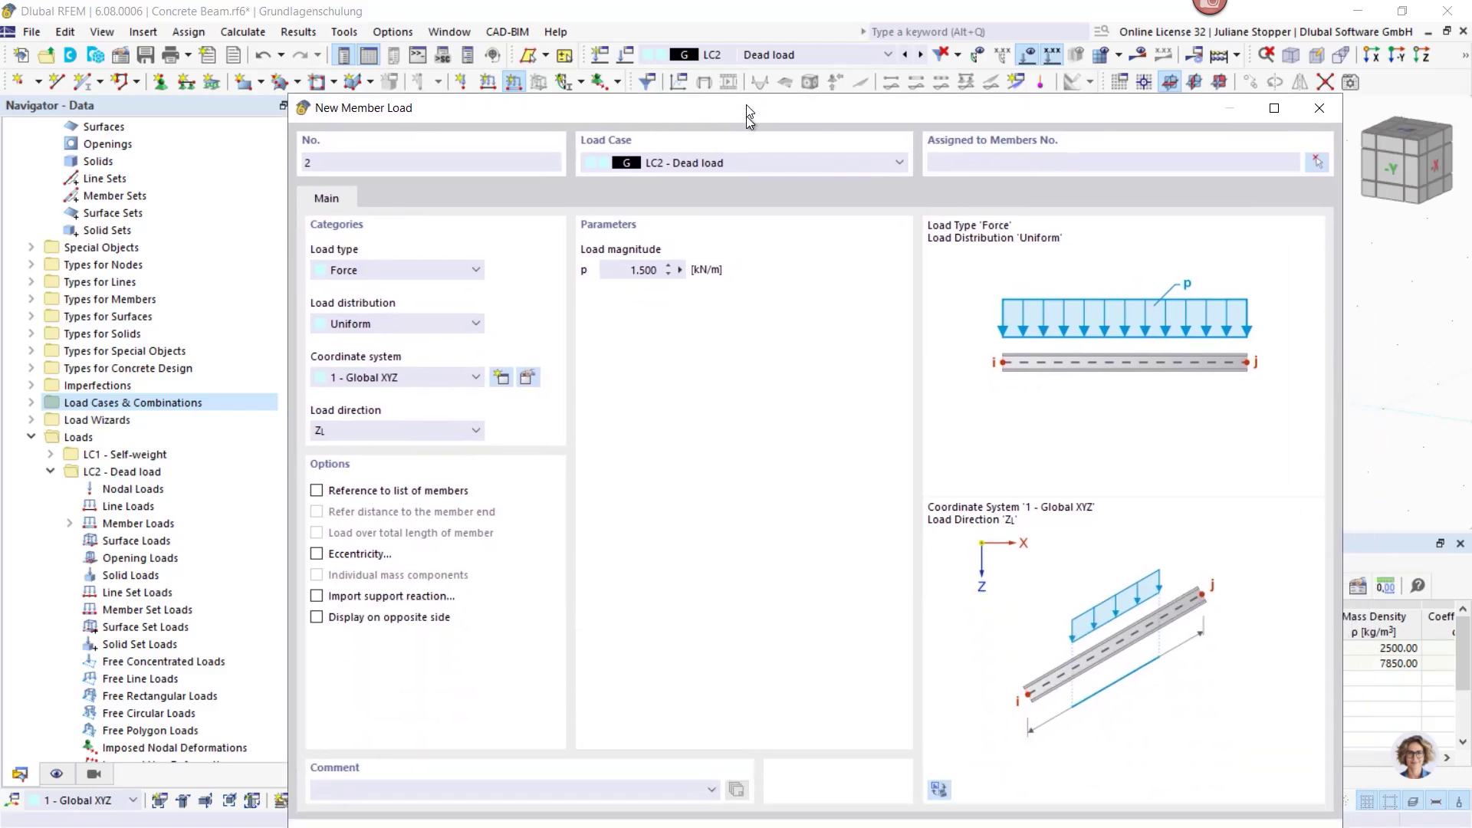
# Assign the next member load to load case LC3 - Live load - 1 and to member 1.
pyautogui.click(778, 144)
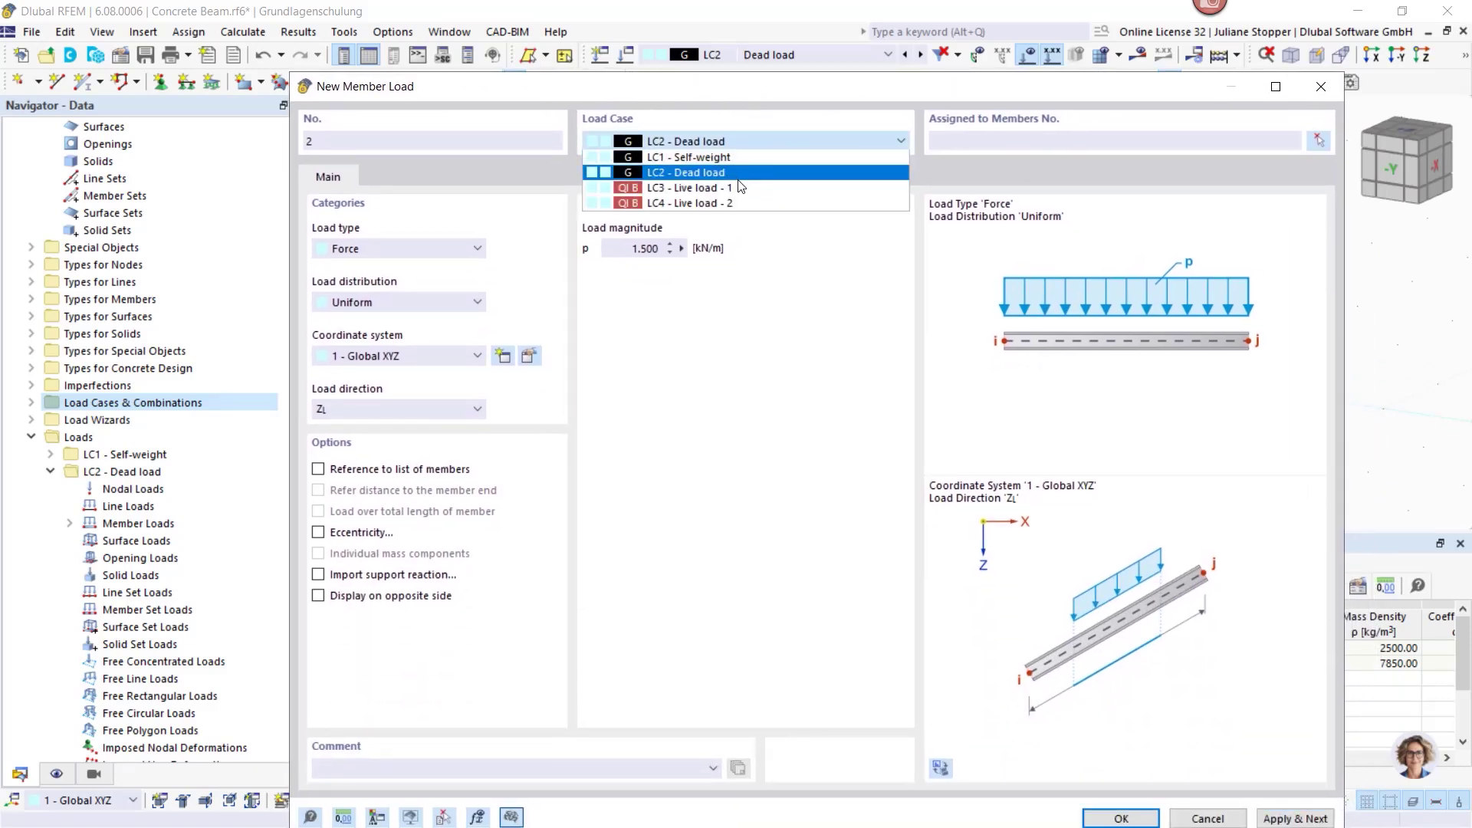
pyautogui.click(766, 188)
pyautogui.moveTo(812, 98); pyautogui.dragTo(799, 70)
pyautogui.click(948, 112)
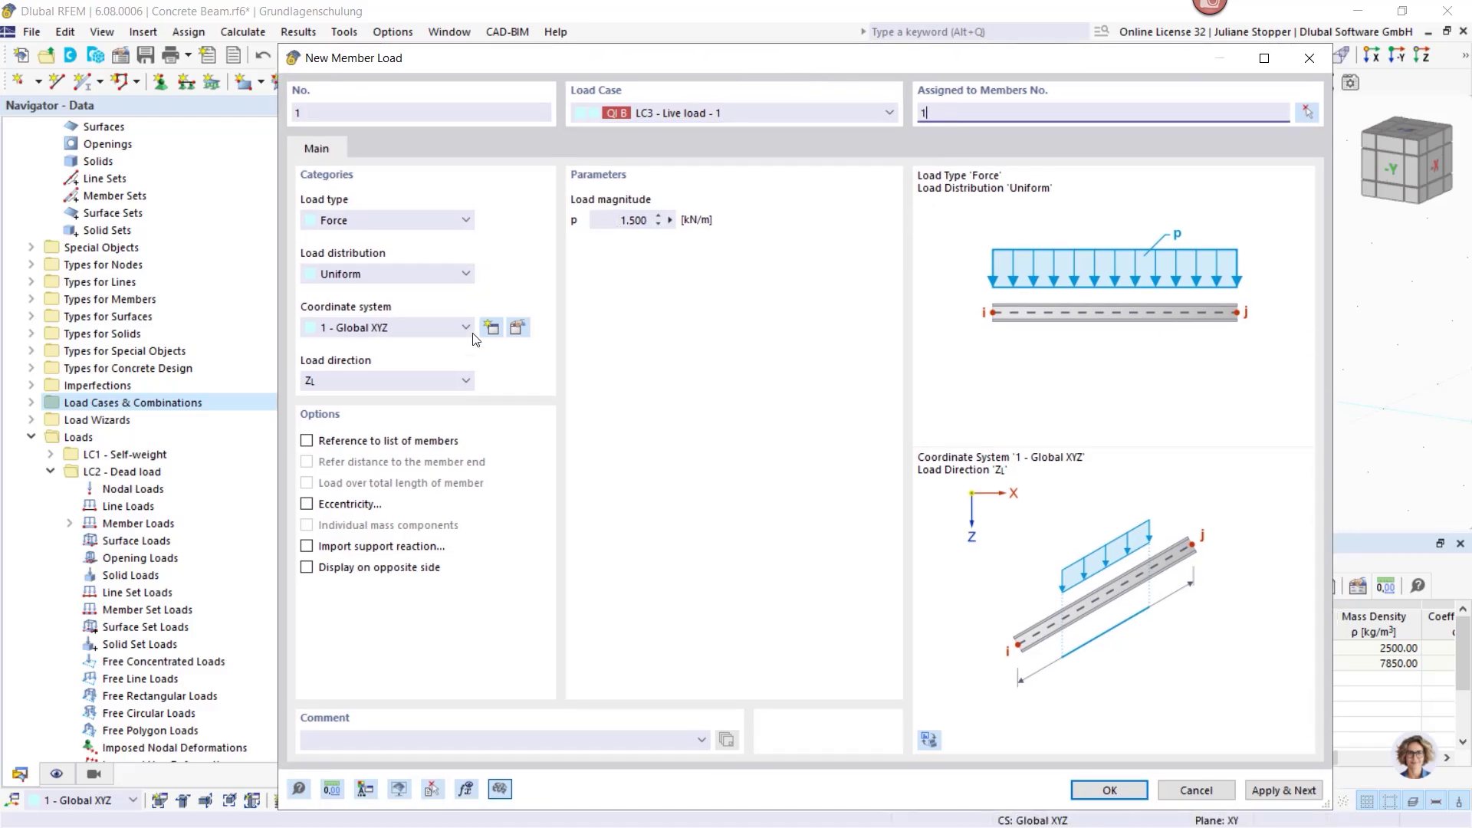
# Change the Live load - 1 distribution to Trapezoidal with both magnitudes p1 and p2 set to 20 kN/m.
pyautogui.click(404, 276)
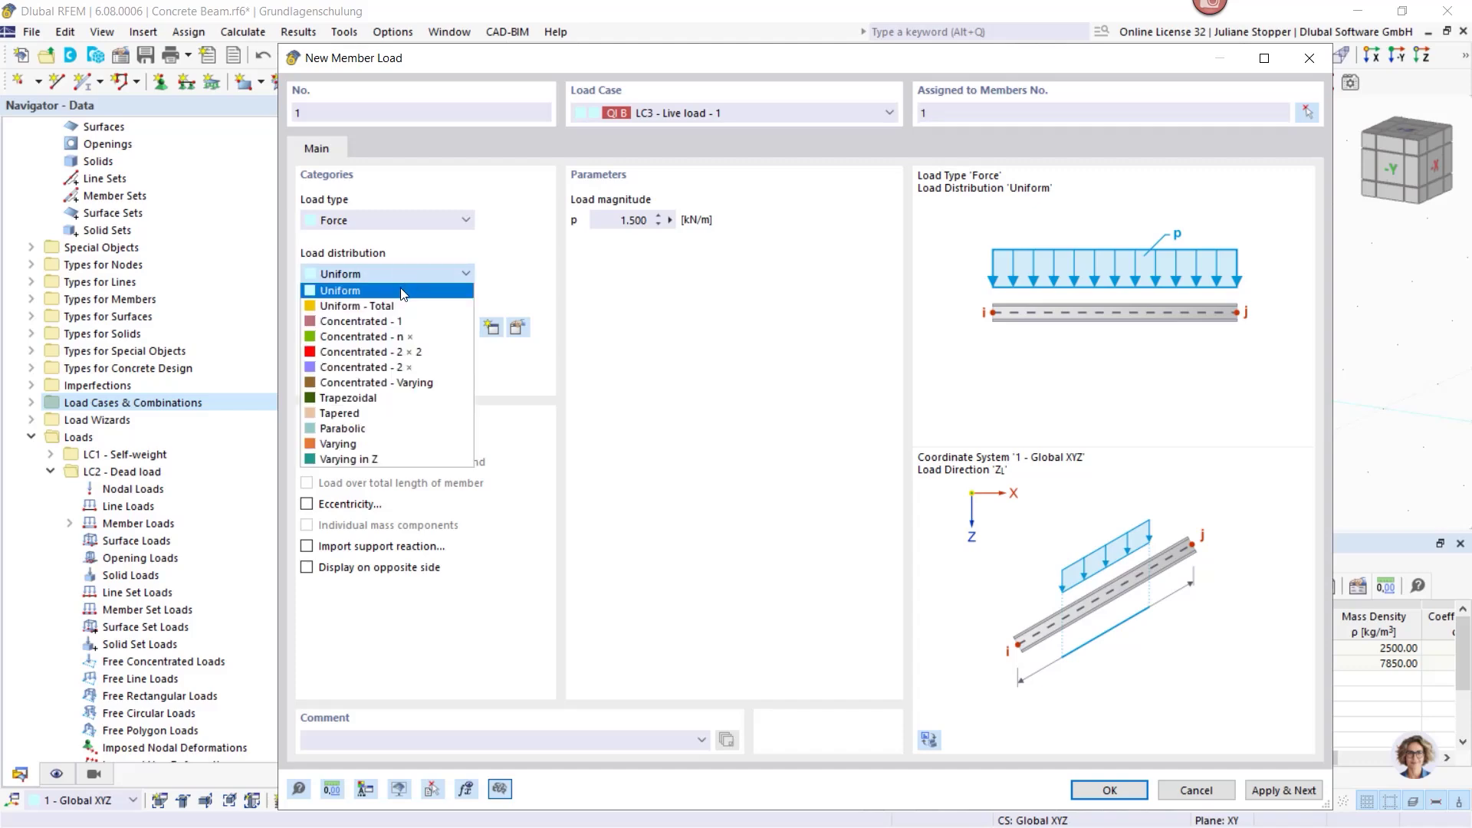
pyautogui.click(371, 399)
pyautogui.moveTo(613, 218); pyautogui.dragTo(674, 222)
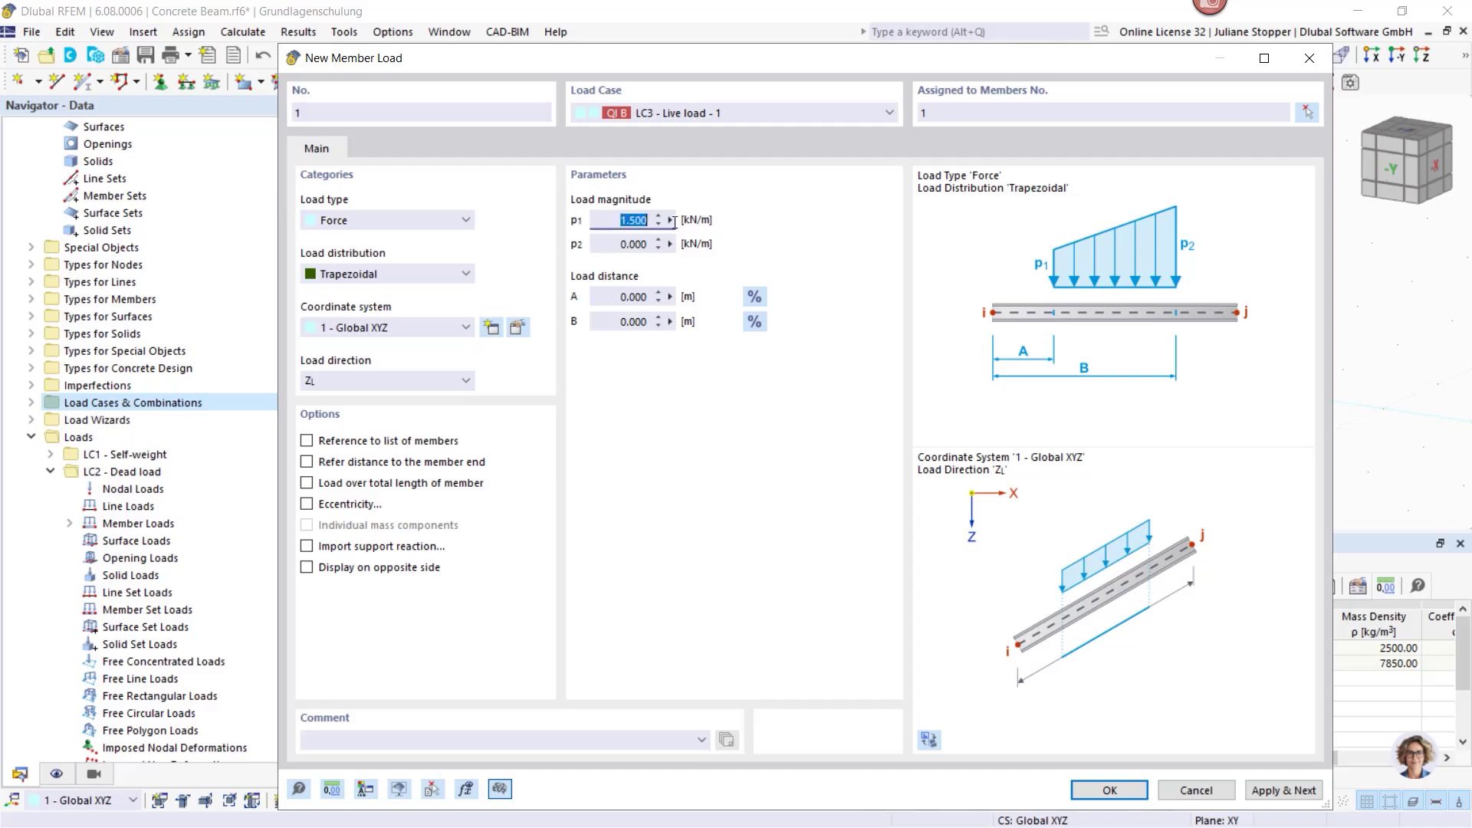
pyautogui.write('20')
pyautogui.click(630, 244)
pyautogui.write('20')
pyautogui.click(605, 219)
# Set the live load's end distance B to 6 m, apply the load and view it on the beam.
pyautogui.click(606, 296)
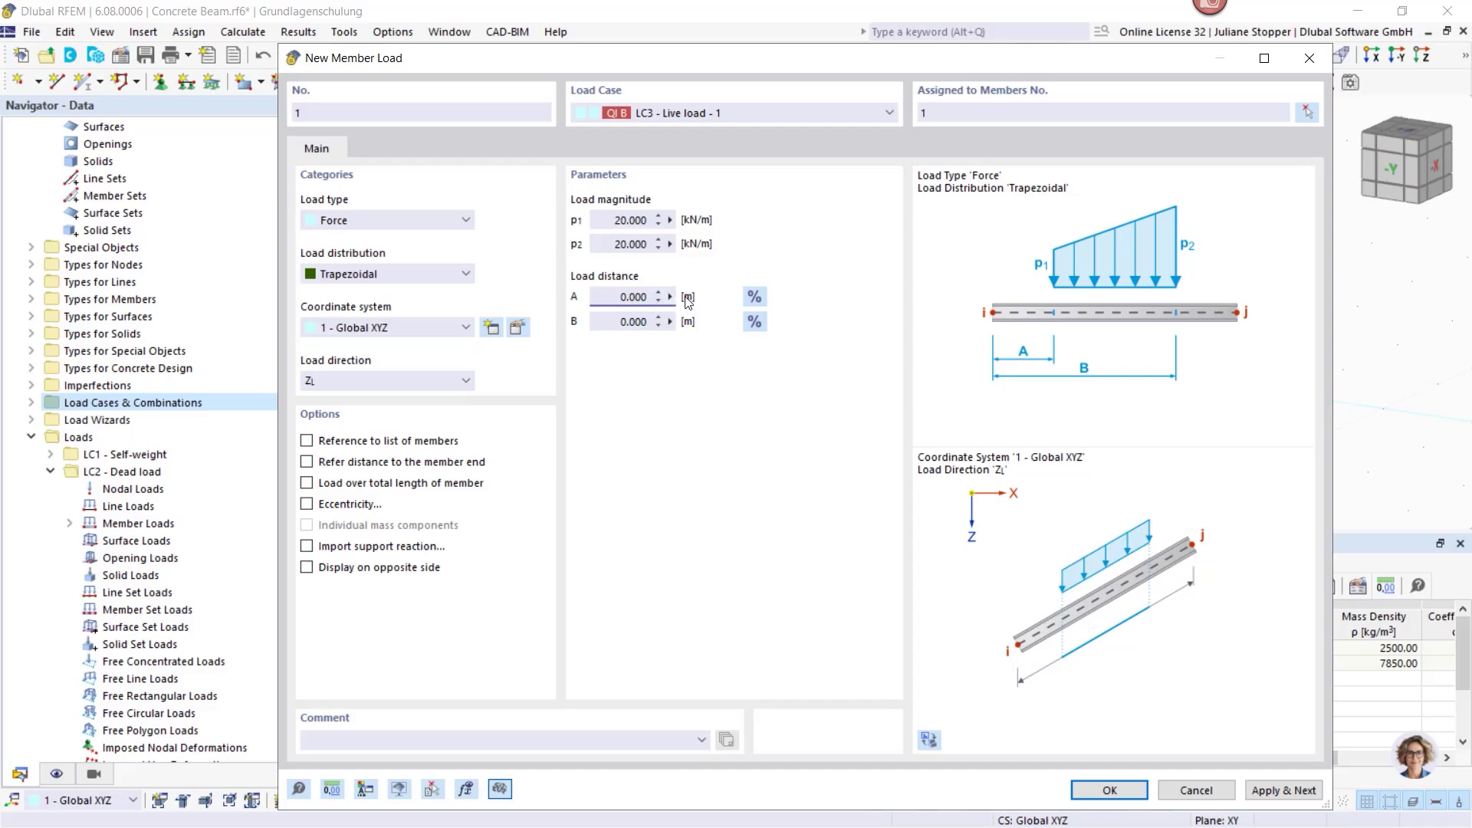
pyautogui.doubleClick(652, 326)
pyautogui.write('6')
pyautogui.click(1294, 792)
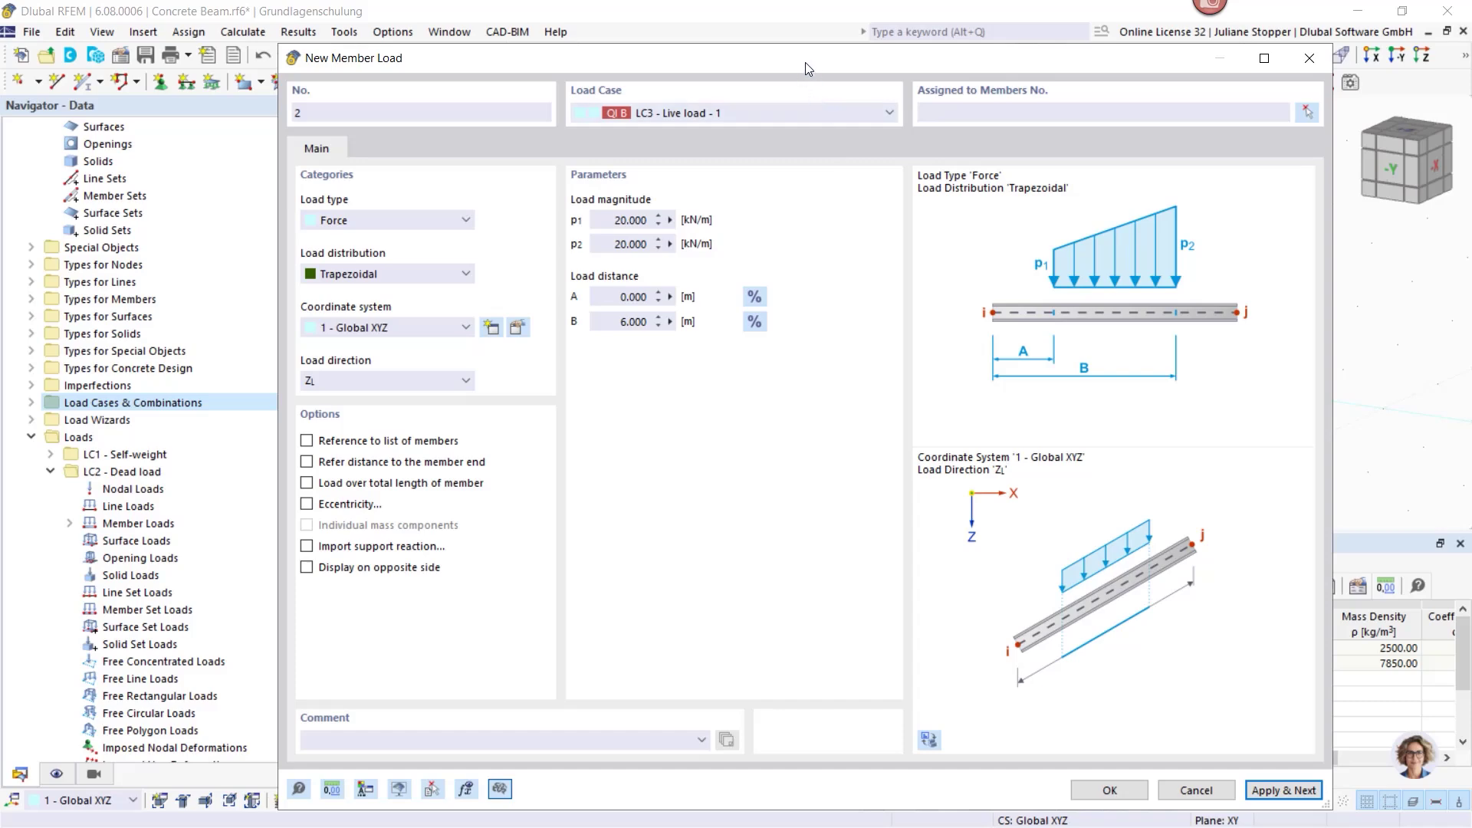
pyautogui.moveTo(805, 62); pyautogui.dragTo(860, 438)
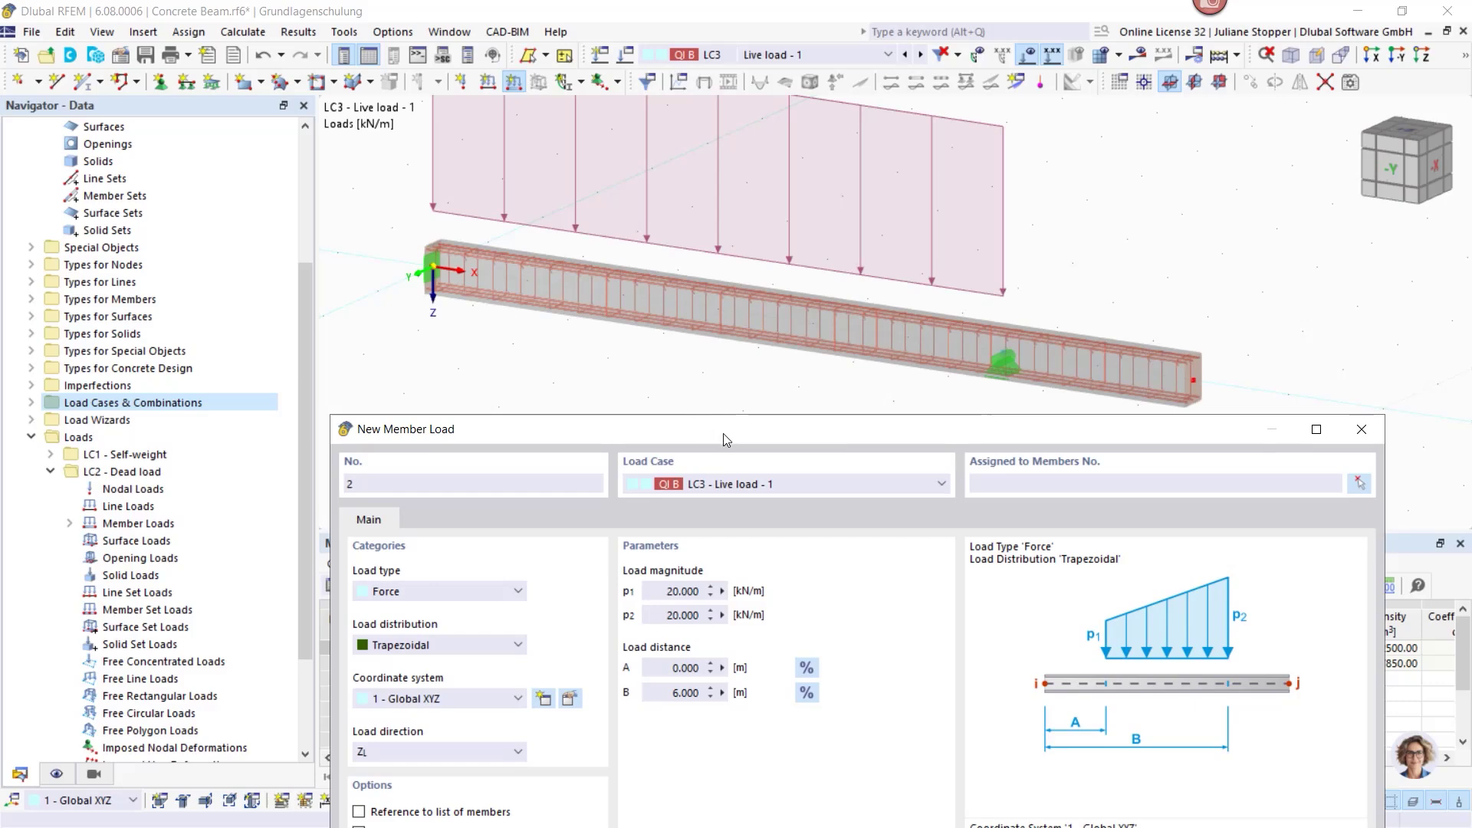
# Assign the next member load to load case LC4 - Live load - 2 and to member 1.
pyautogui.moveTo(723, 434); pyautogui.dragTo(715, 95)
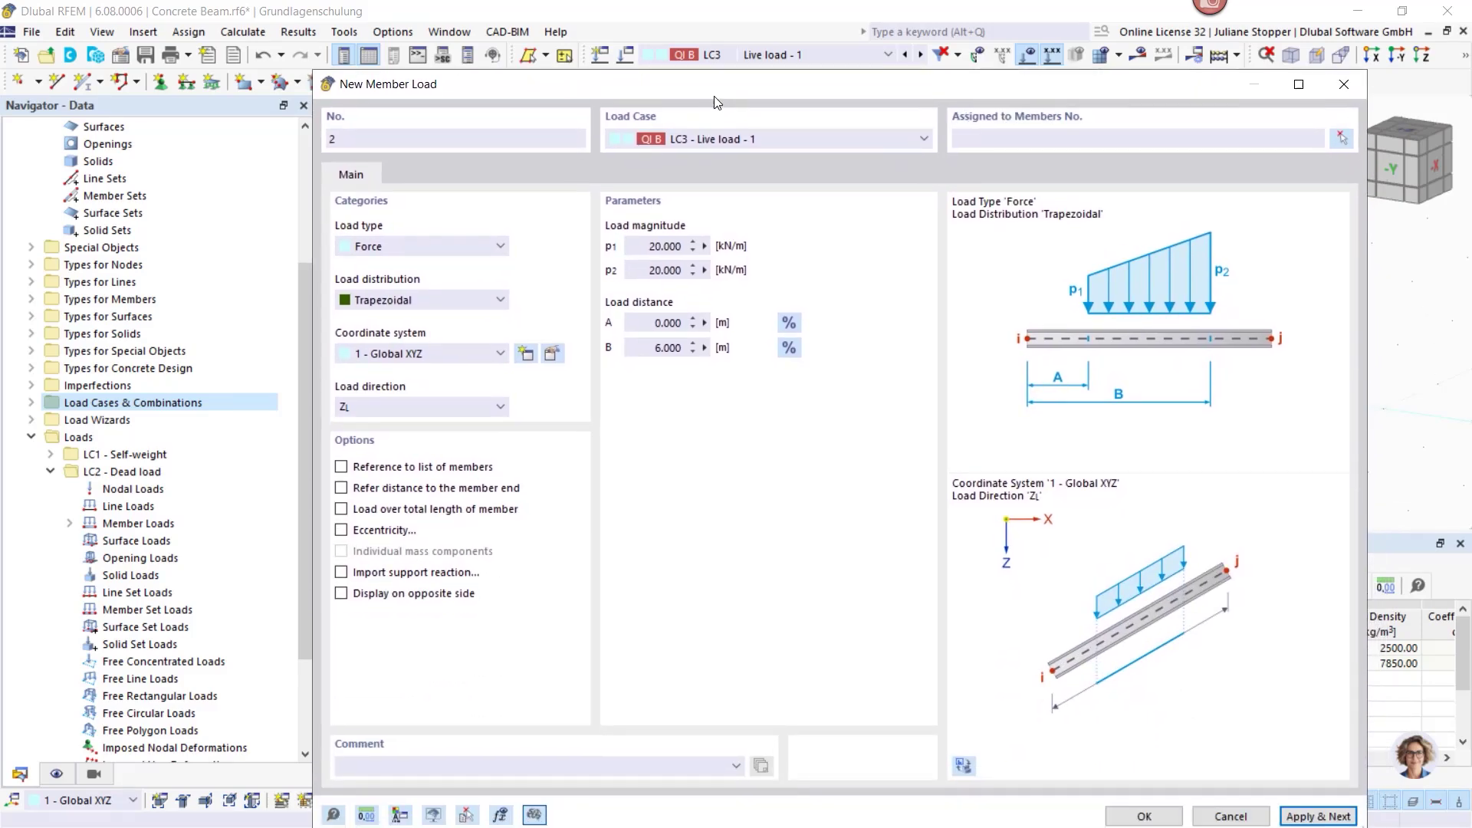
pyautogui.click(785, 140)
pyautogui.click(759, 202)
pyautogui.click(991, 140)
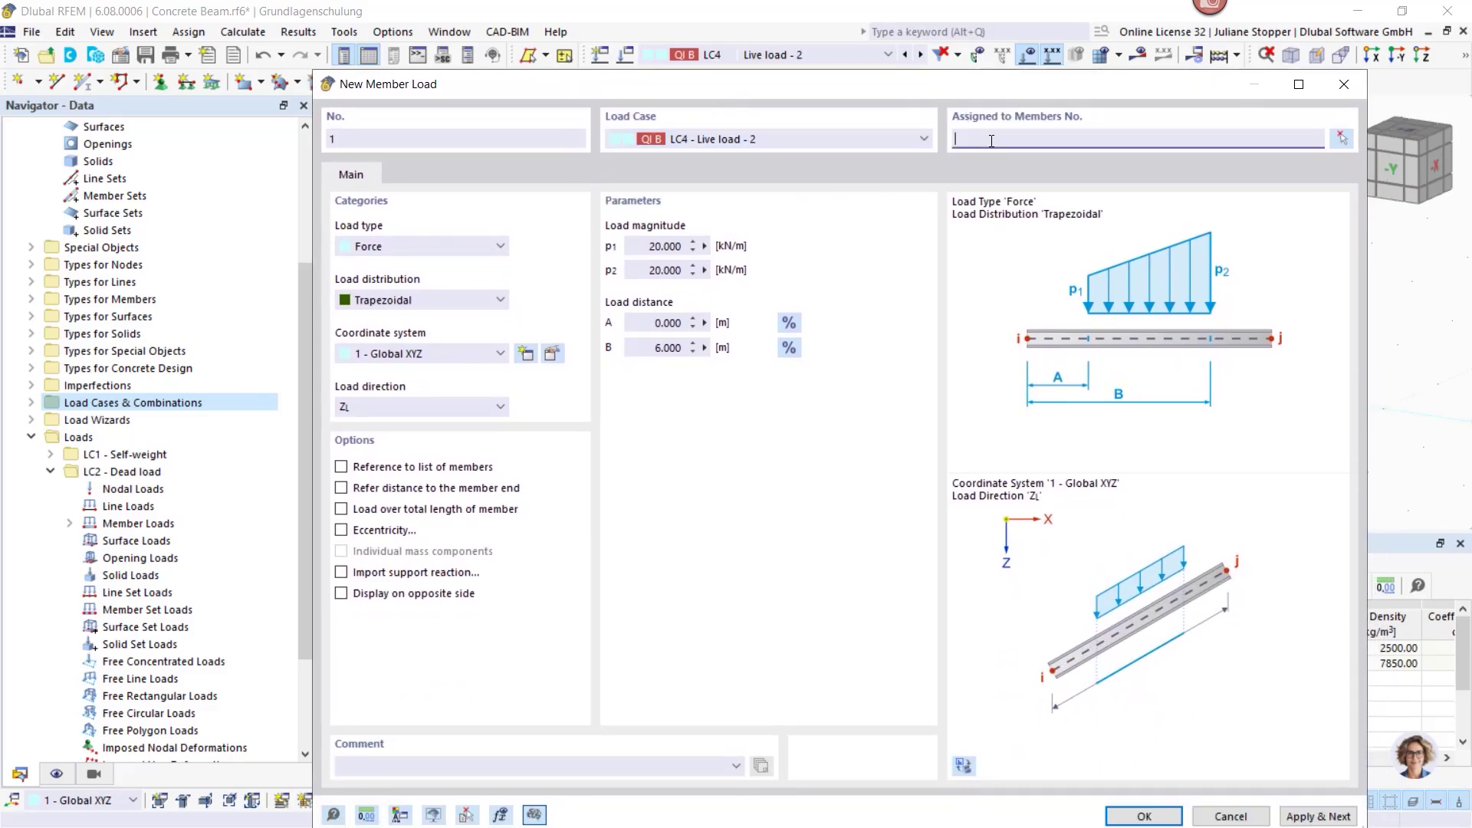
# Set the trapezoidal live load's distances to A = 6 m and B = 8 m, and confirm the load.
pyautogui.click(647, 324)
pyautogui.write('6')
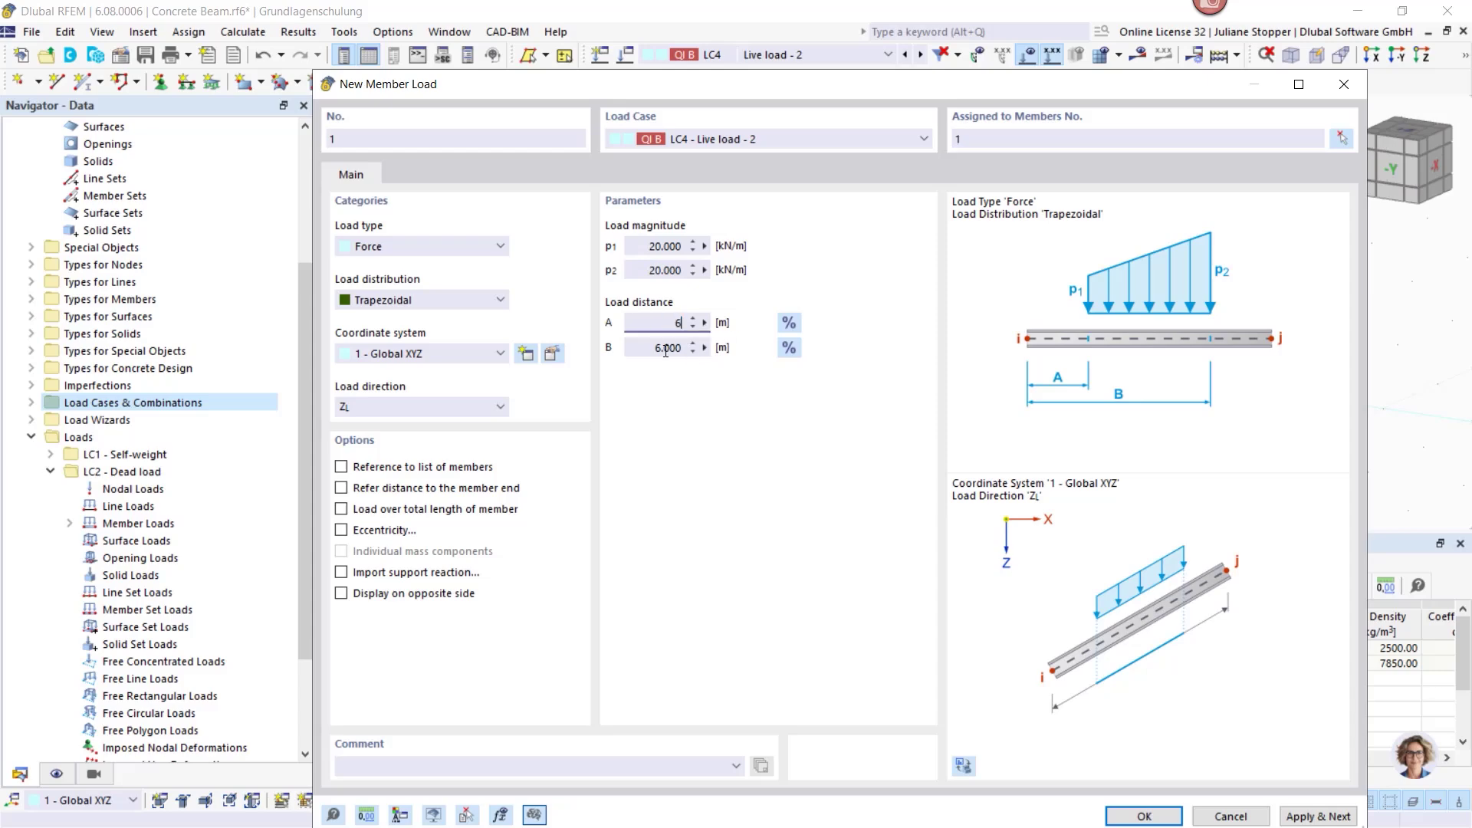
pyautogui.click(666, 348)
pyautogui.write('8')
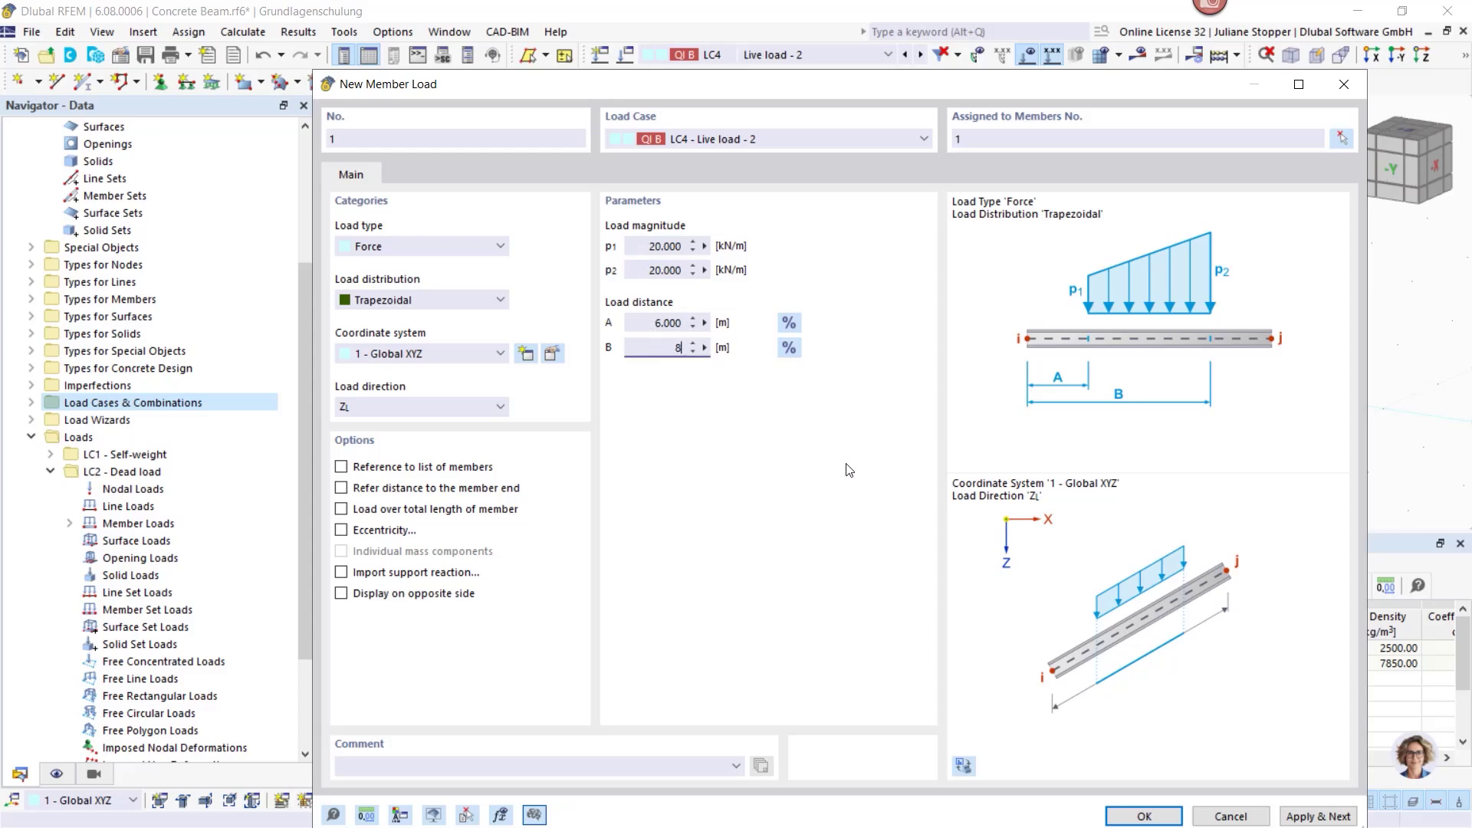
pyautogui.click(1142, 818)
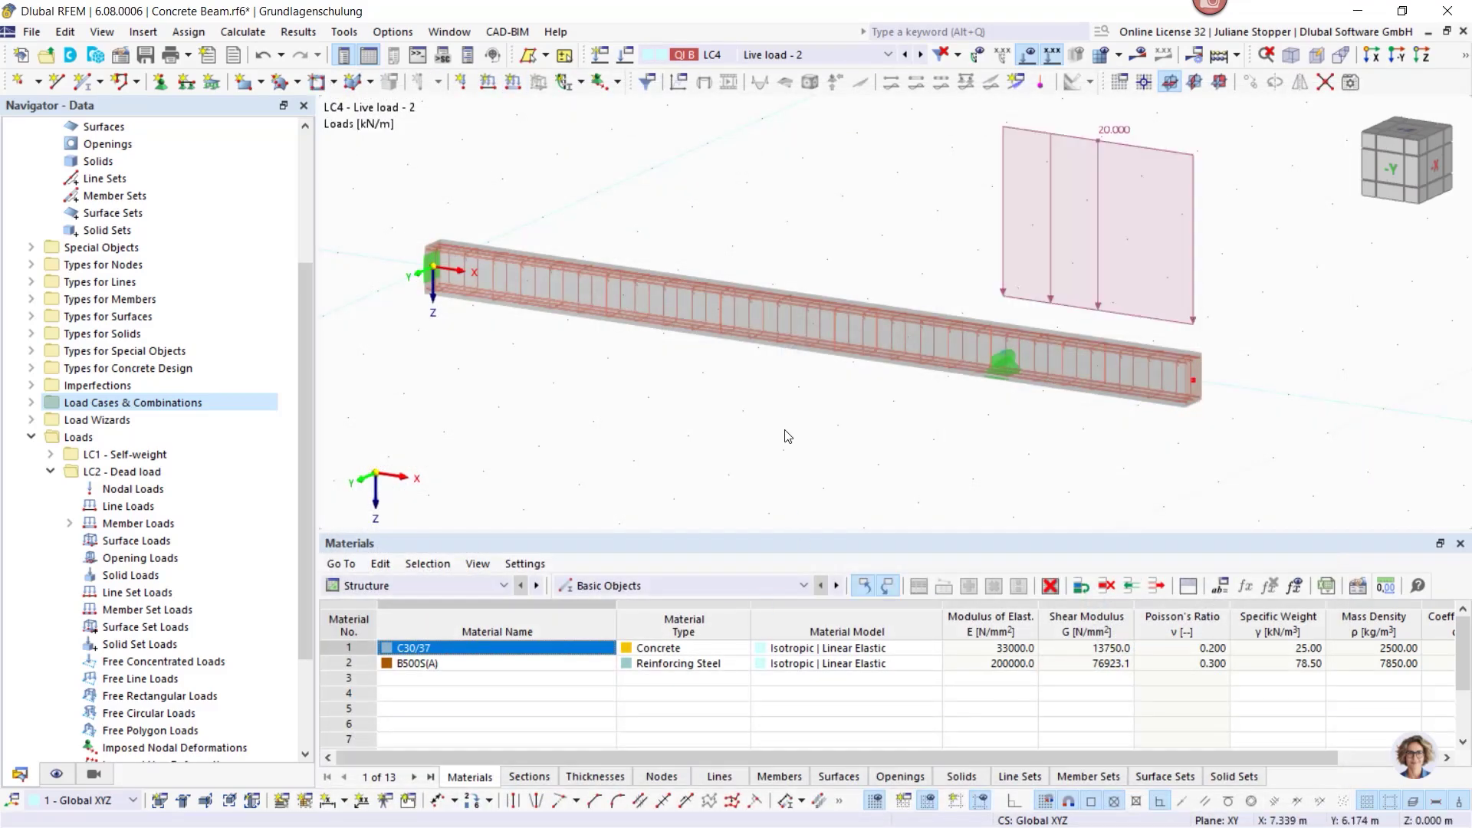
# Review the loads on the beam case by case, from LC4 - Live load - 2 back to LC1 - Self-weight.
pyautogui.click(825, 54)
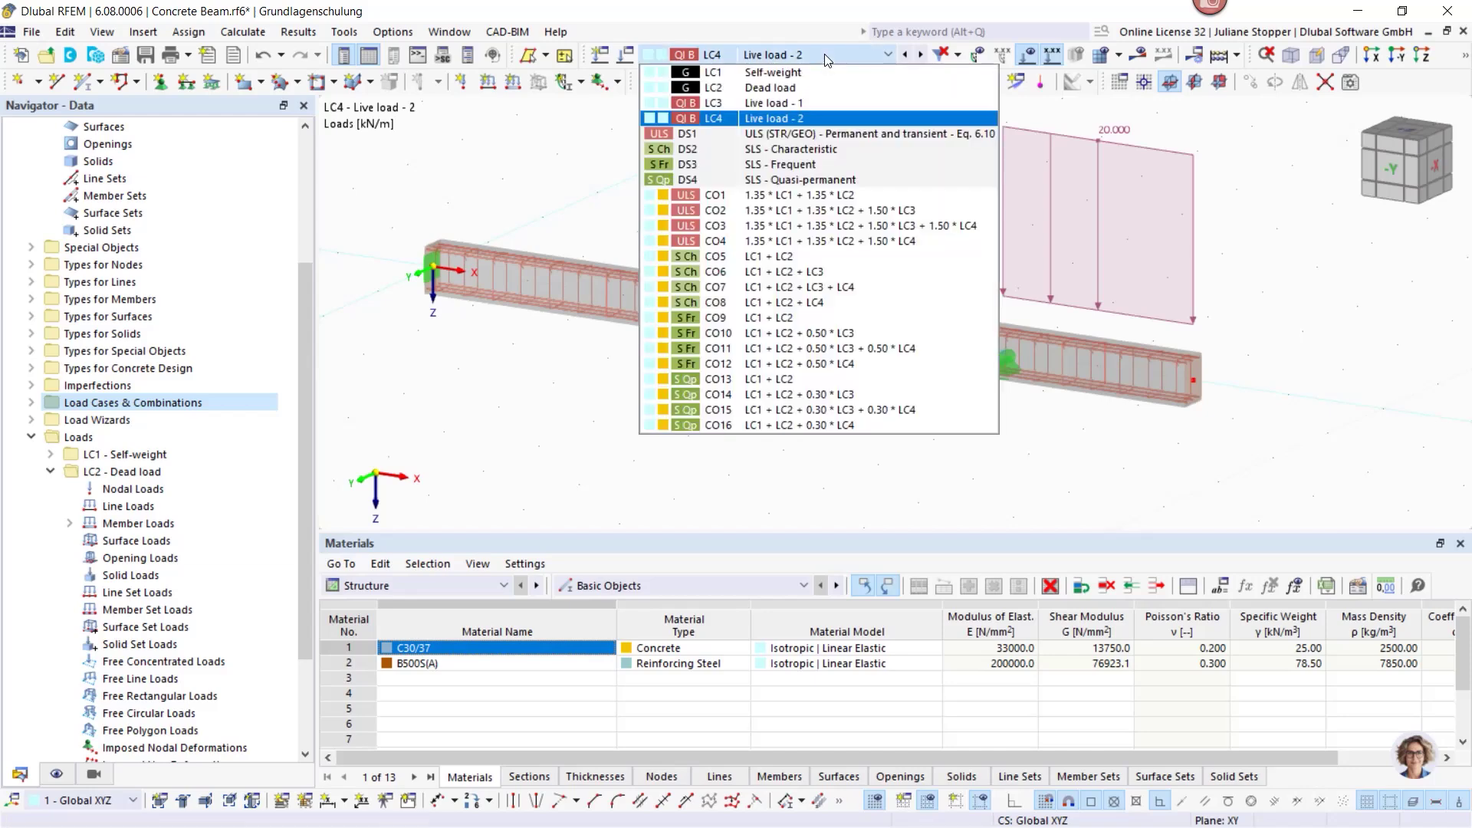
pyautogui.click(843, 119)
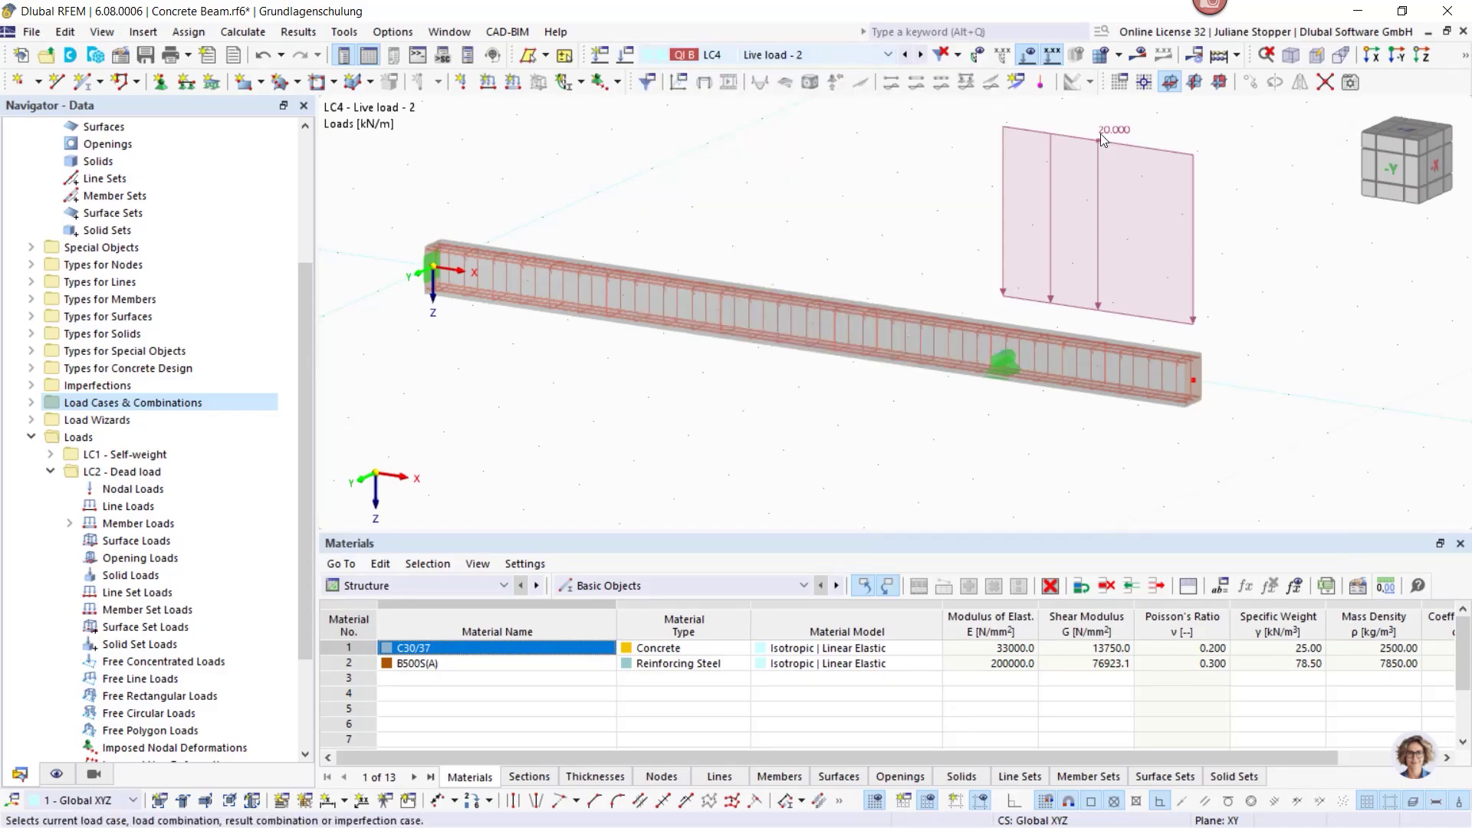
pyautogui.click(907, 55)
pyautogui.click(906, 55)
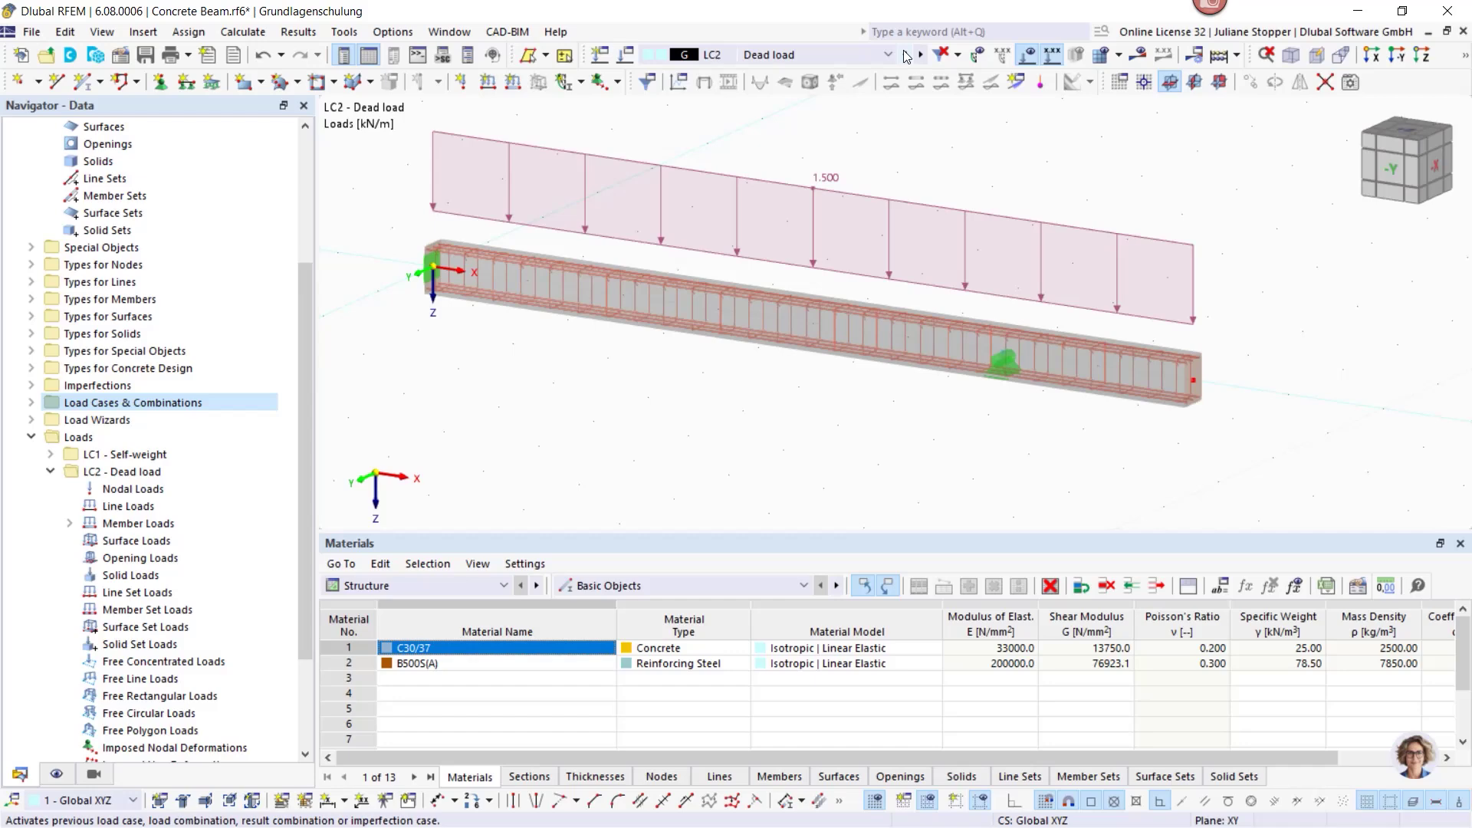
pyautogui.click(906, 55)
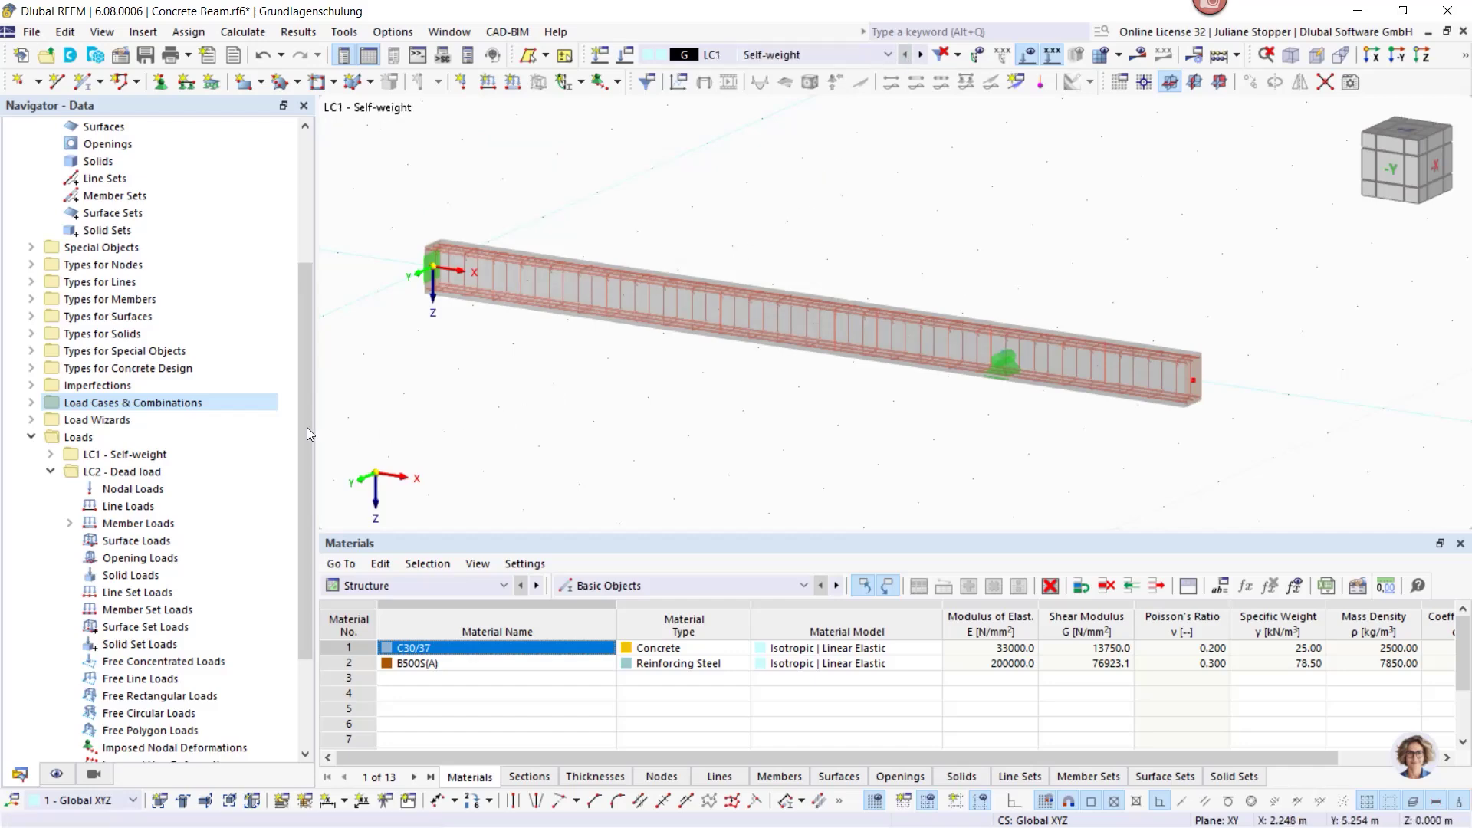
# Enable the self-weight load display in the model view and return to the model data tree.
pyautogui.click(51, 472)
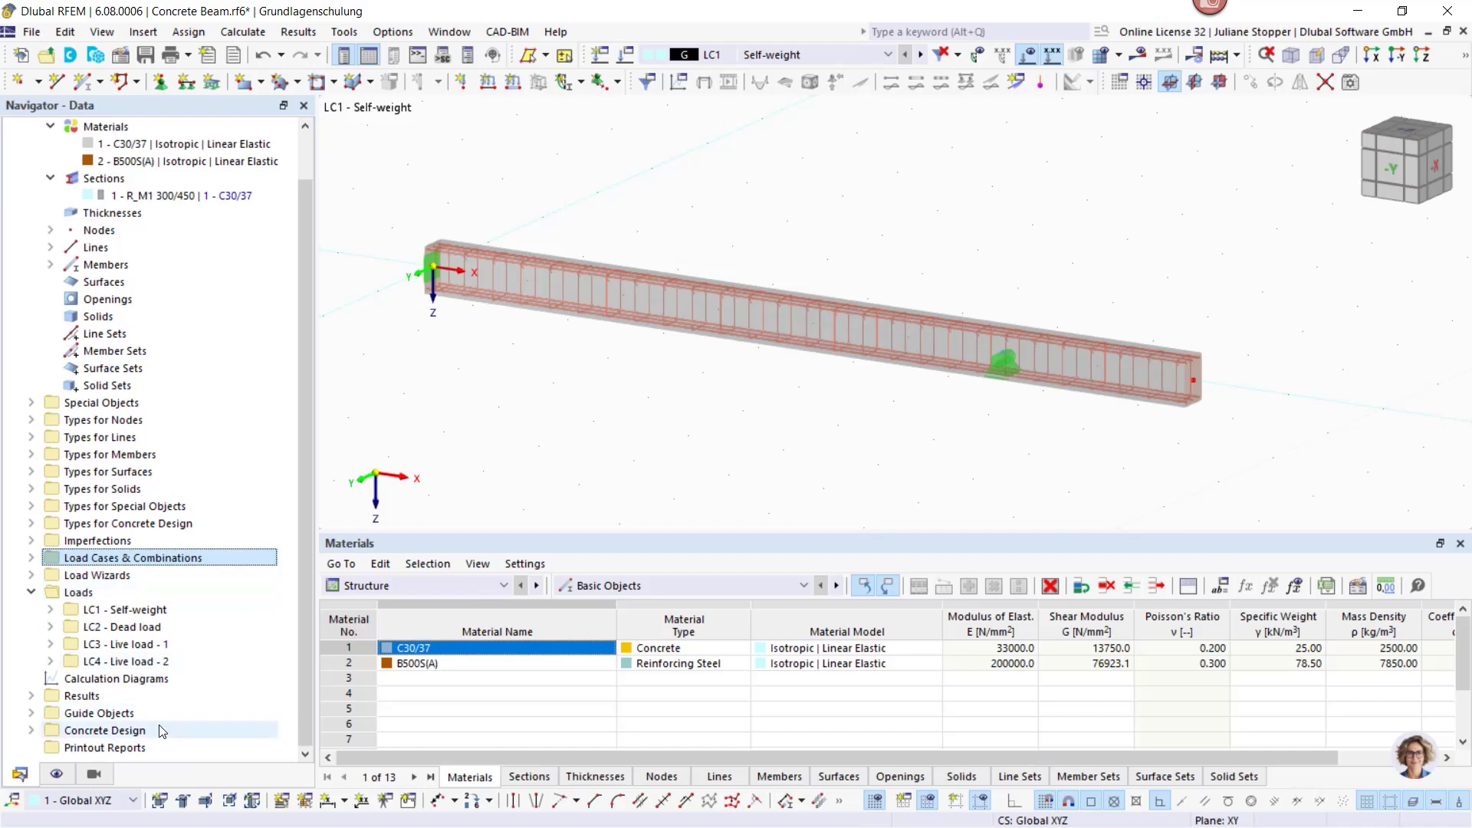
pyautogui.click(57, 775)
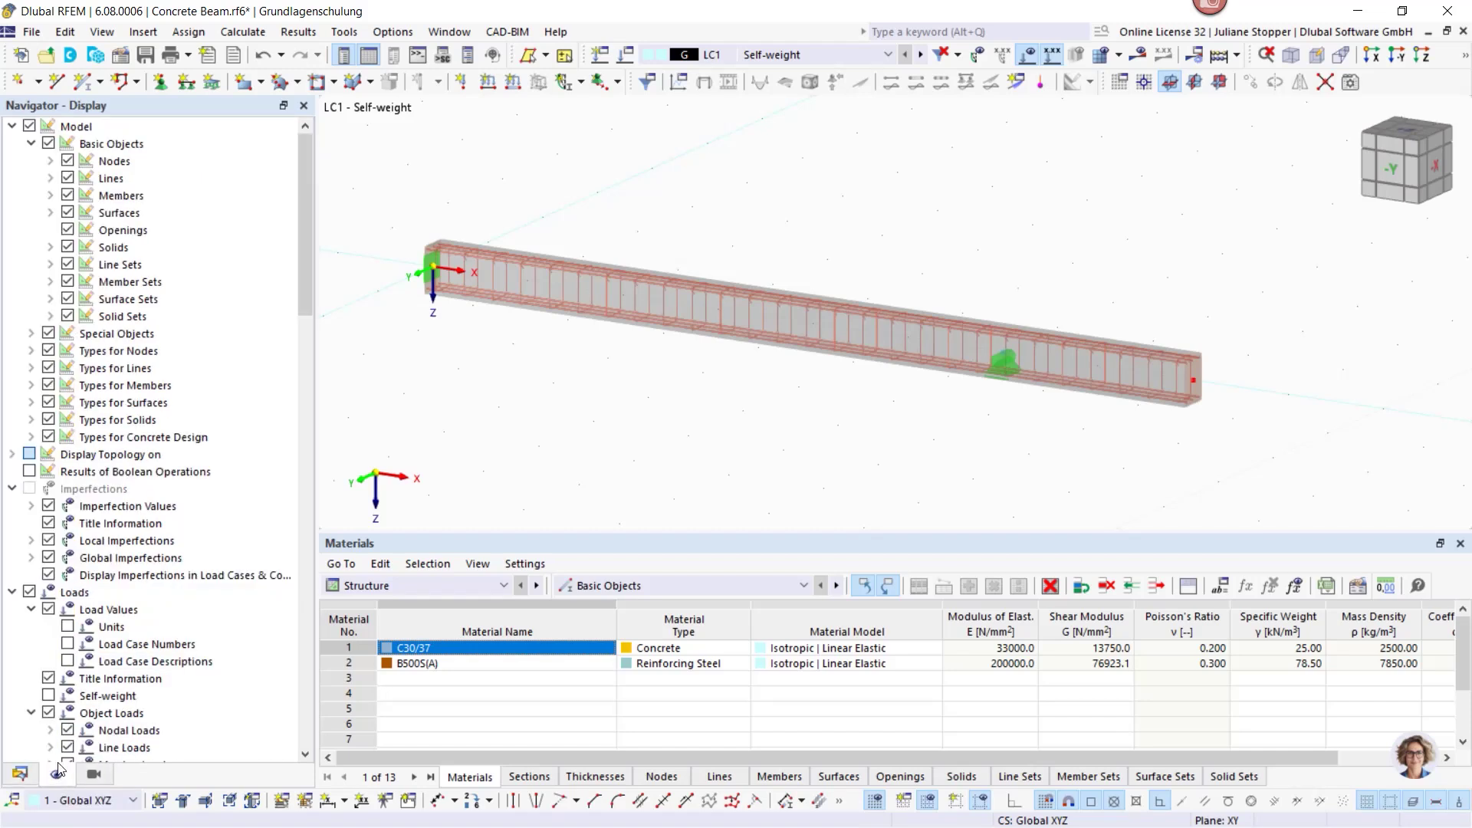
pyautogui.click(13, 127)
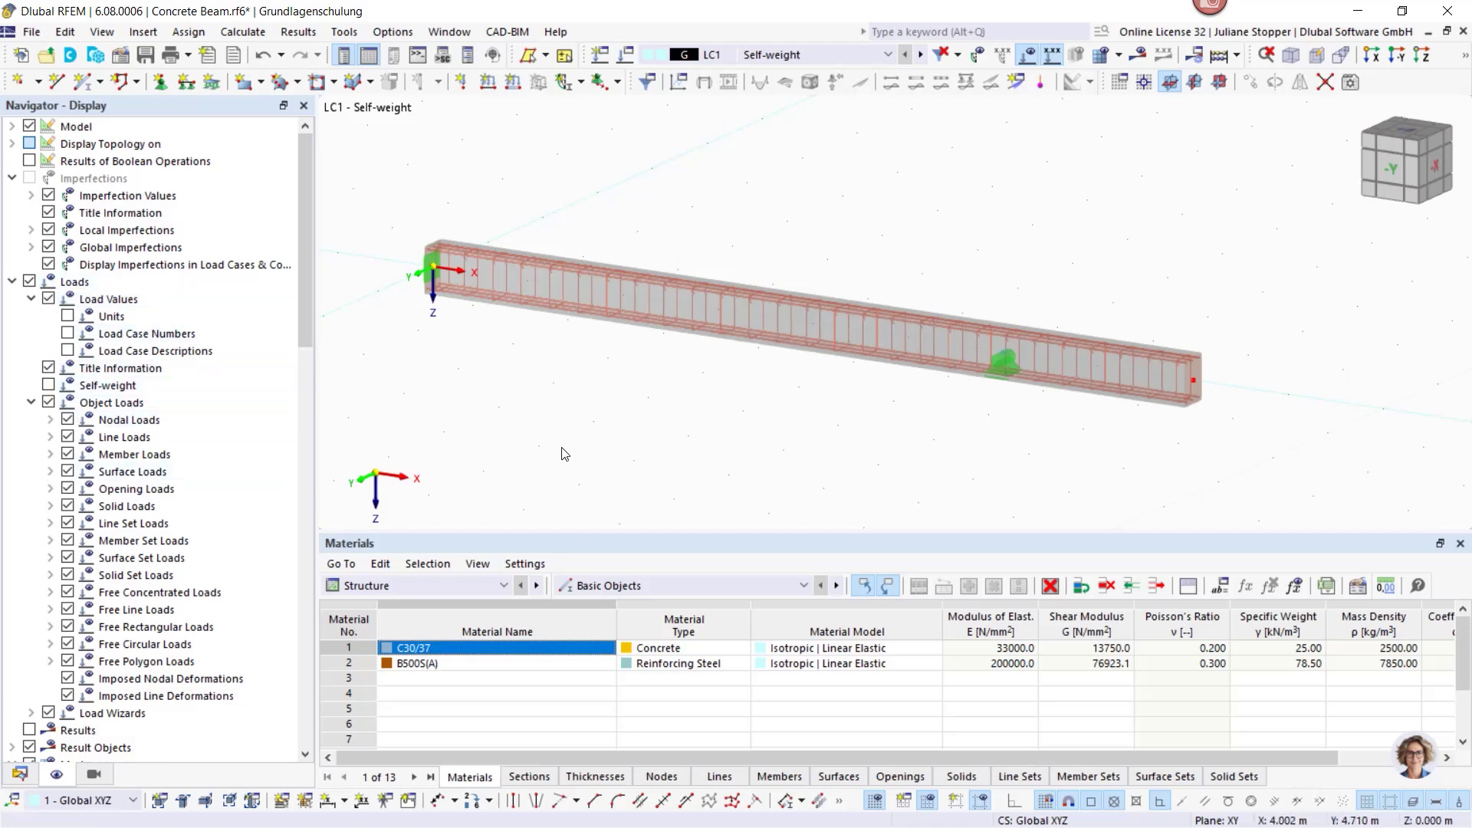
pyautogui.click(49, 385)
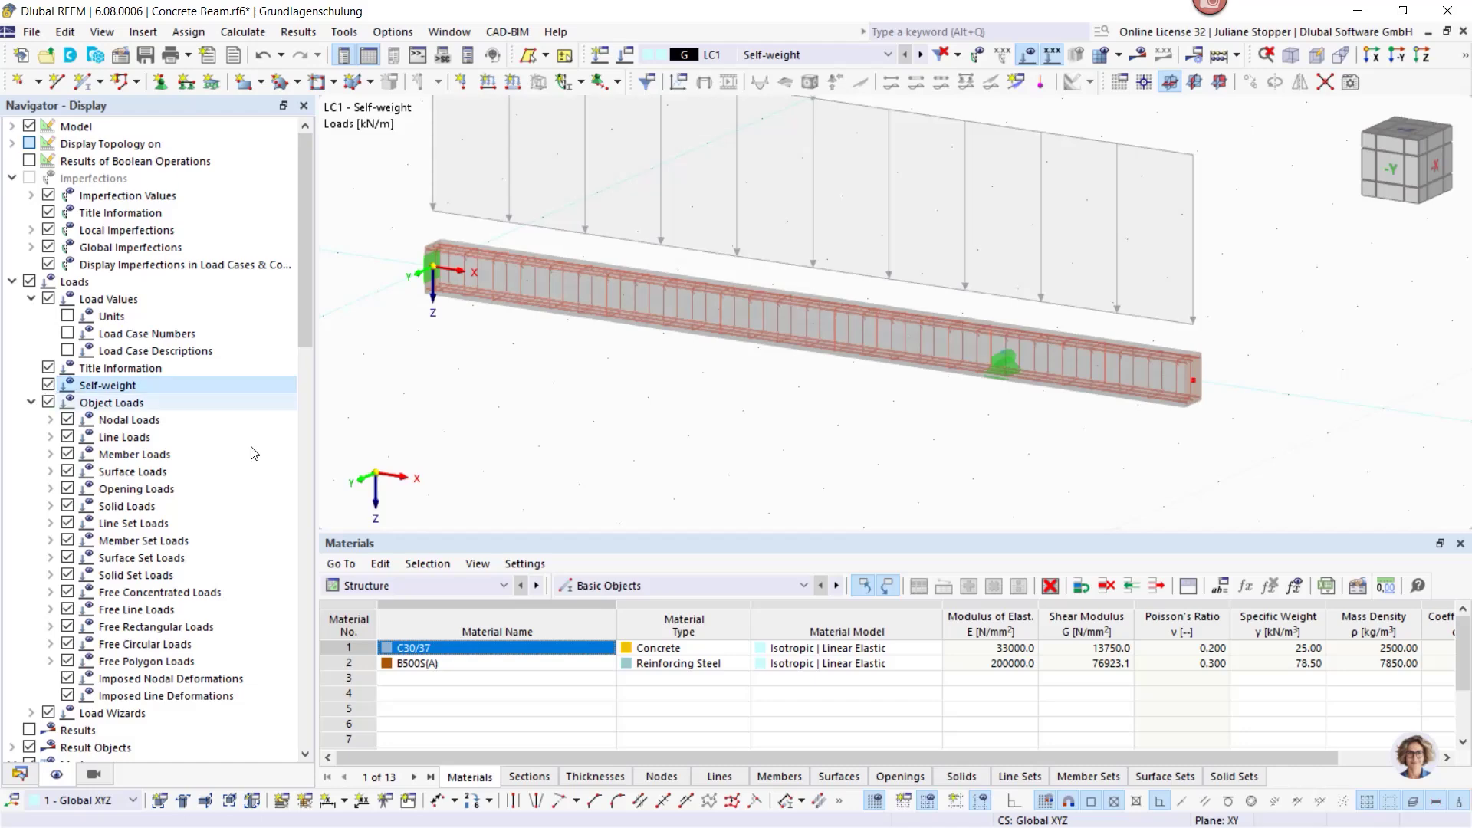
pyautogui.scroll(-2, 674, 463)
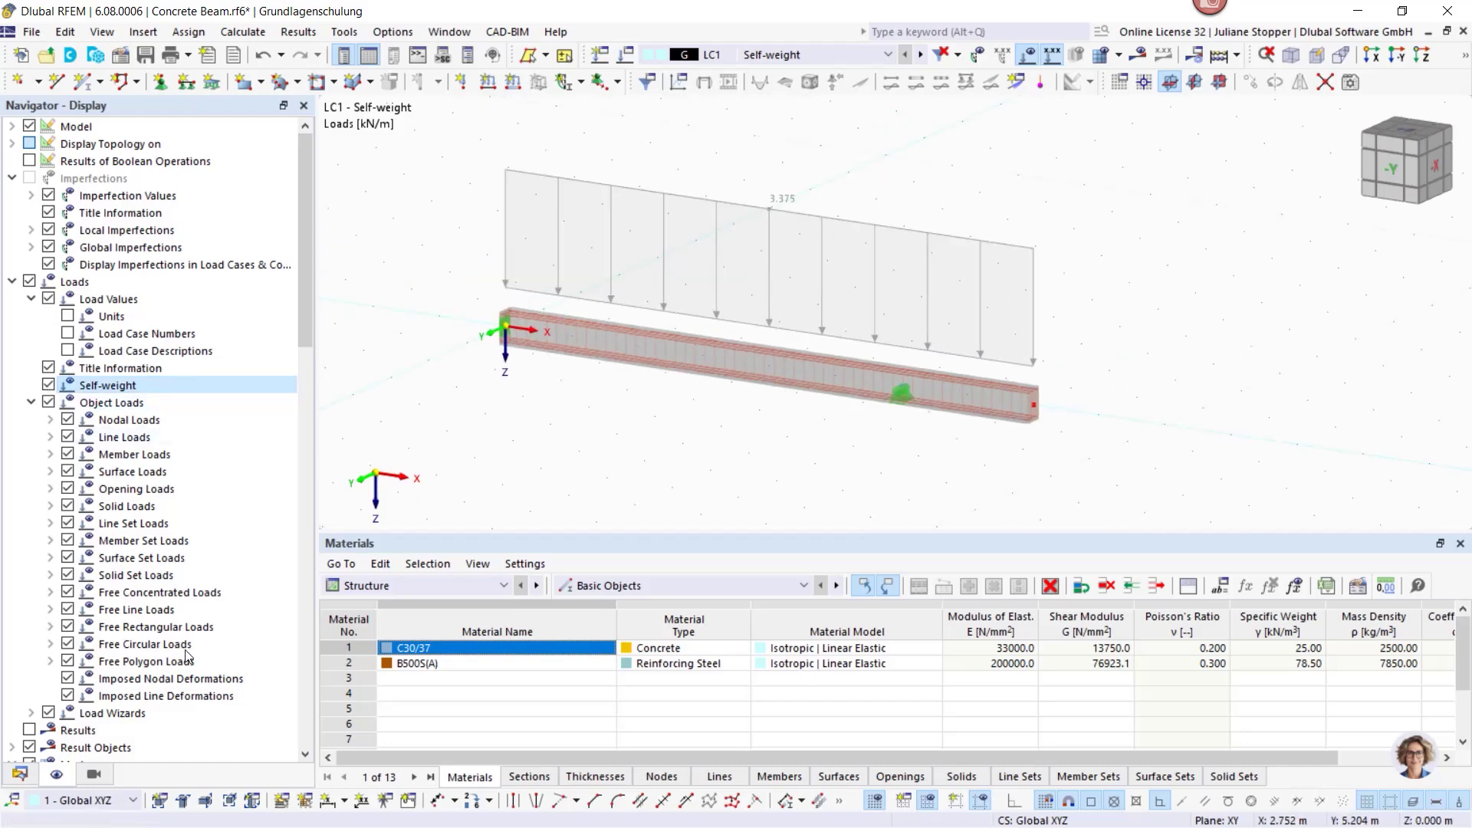
pyautogui.click(19, 773)
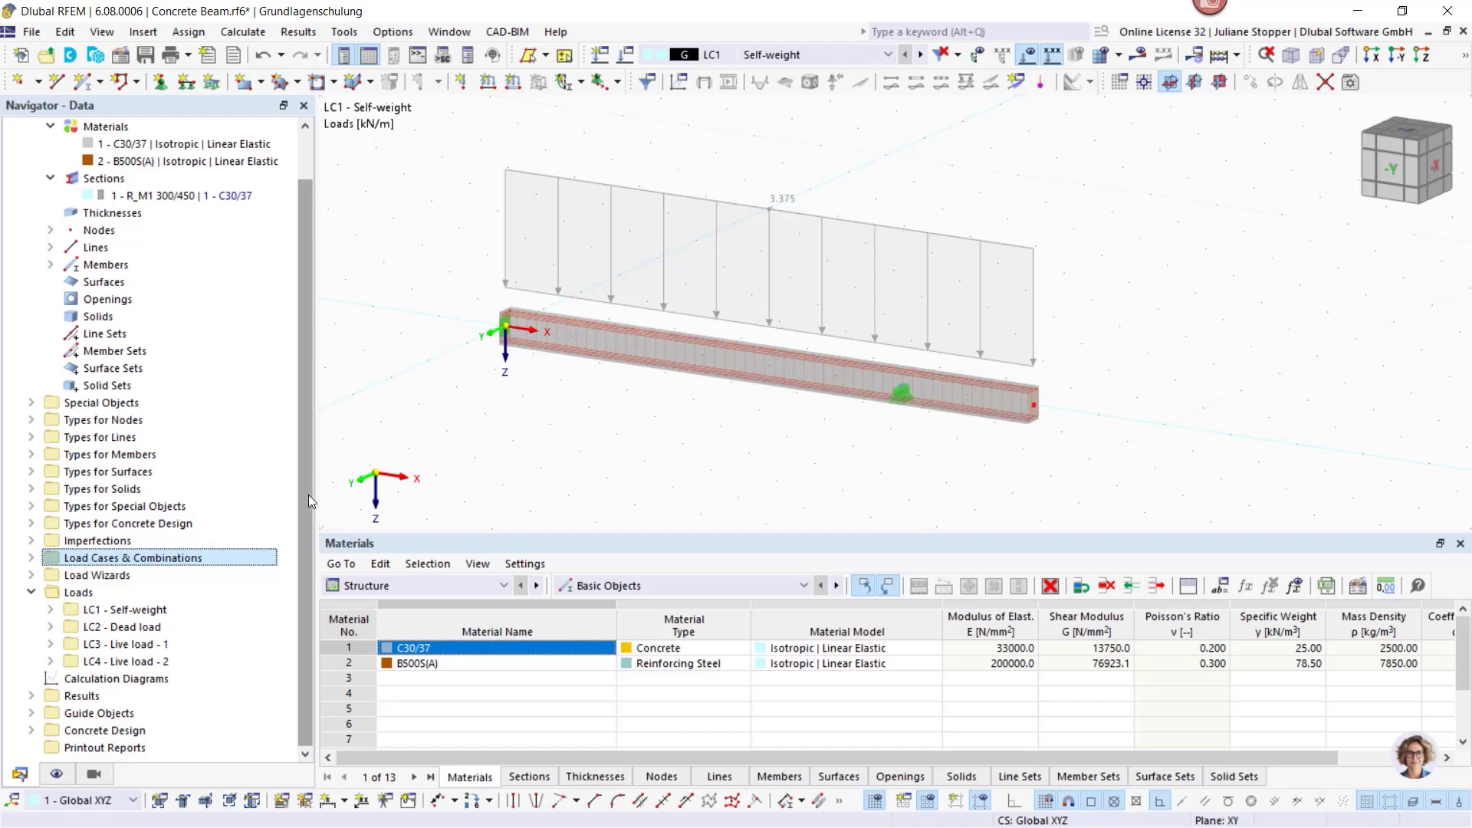
# Examine the factored loads on the beam for load combinations CO3 through CO7.
pyautogui.click(792, 56)
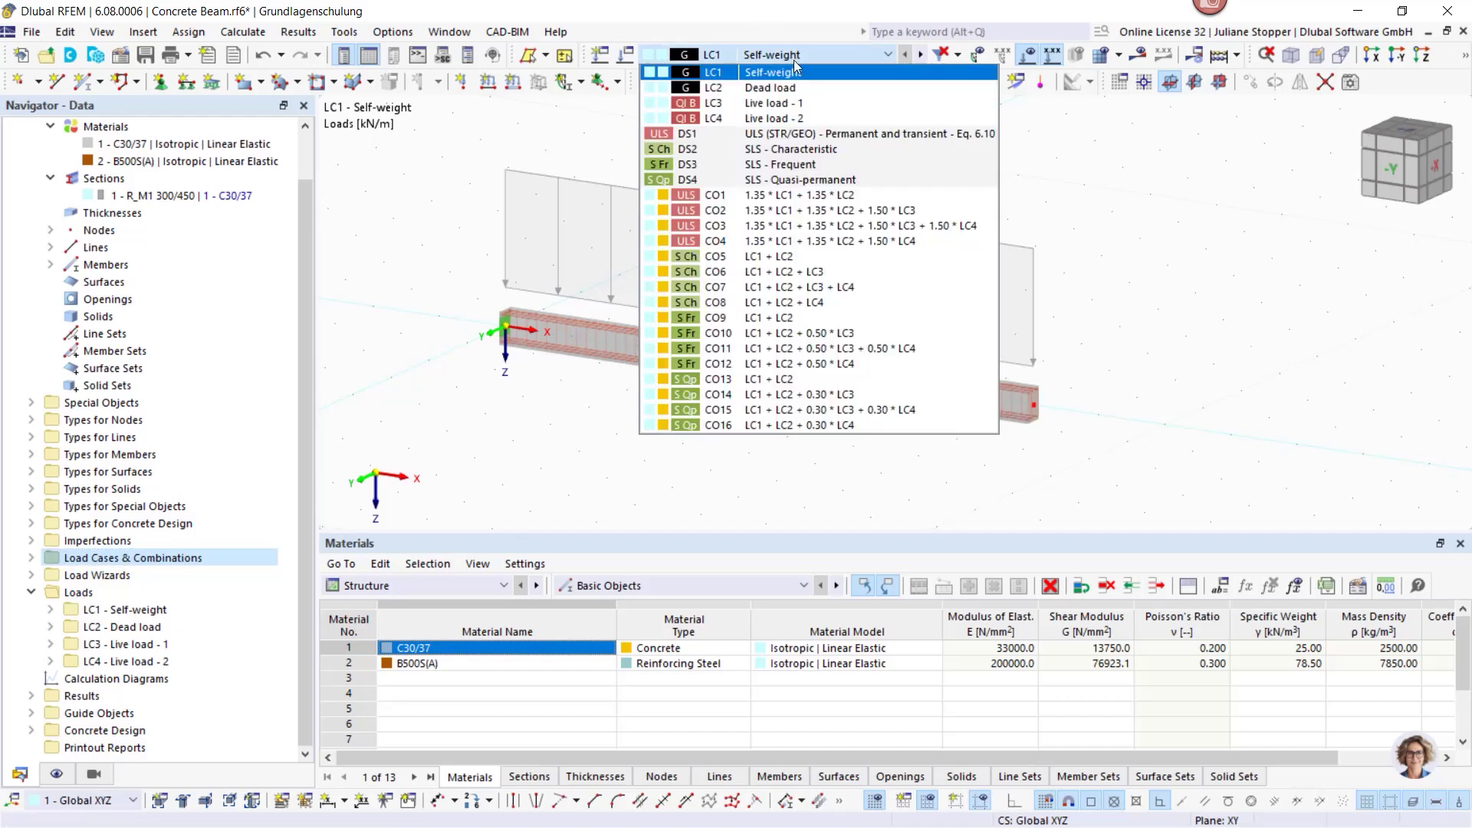
pyautogui.click(815, 227)
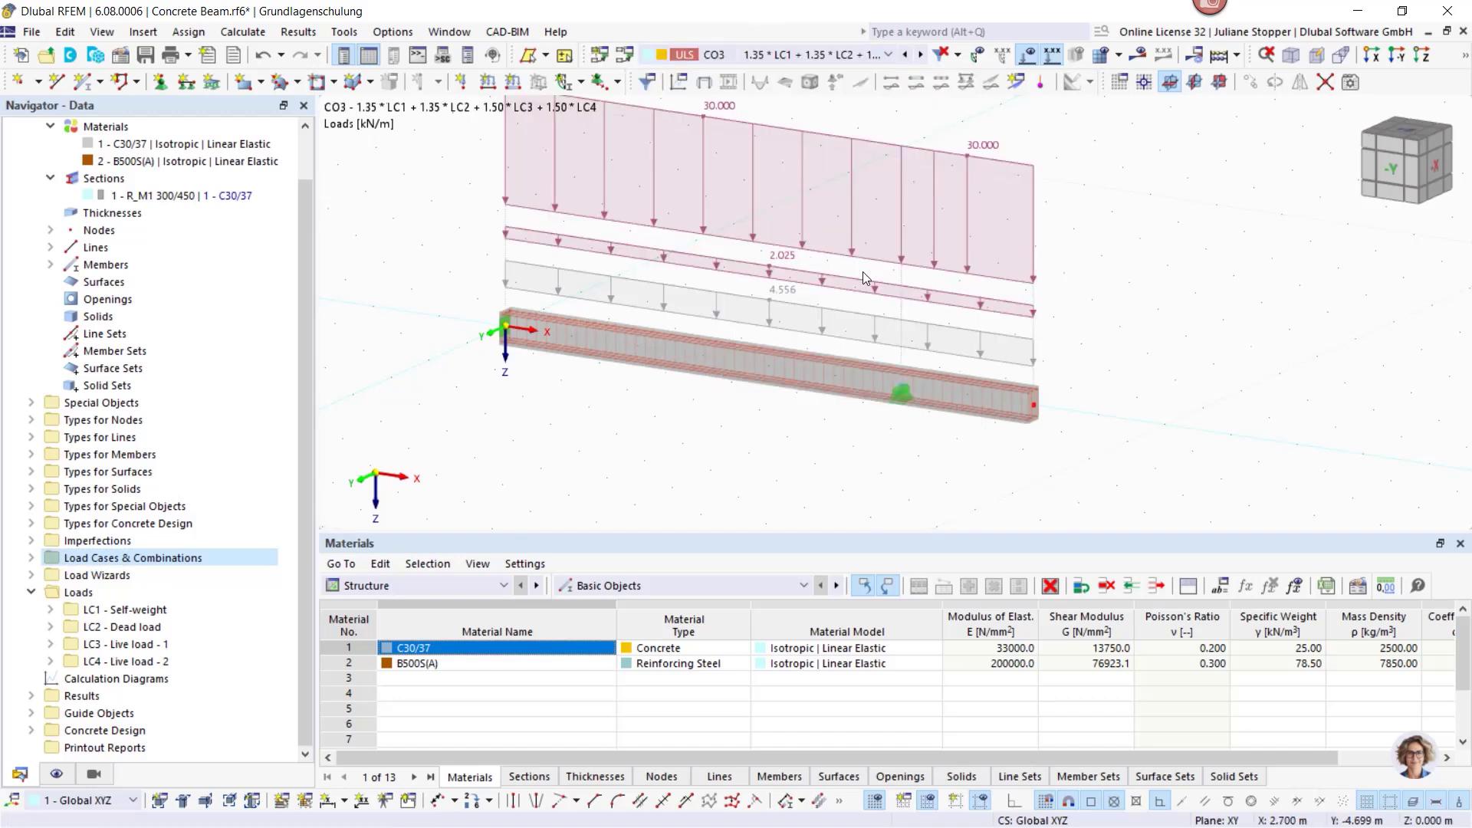
pyautogui.scroll(-1, 865, 273)
pyautogui.moveTo(770, 274); pyautogui.dragTo(796, 303, button='middle')
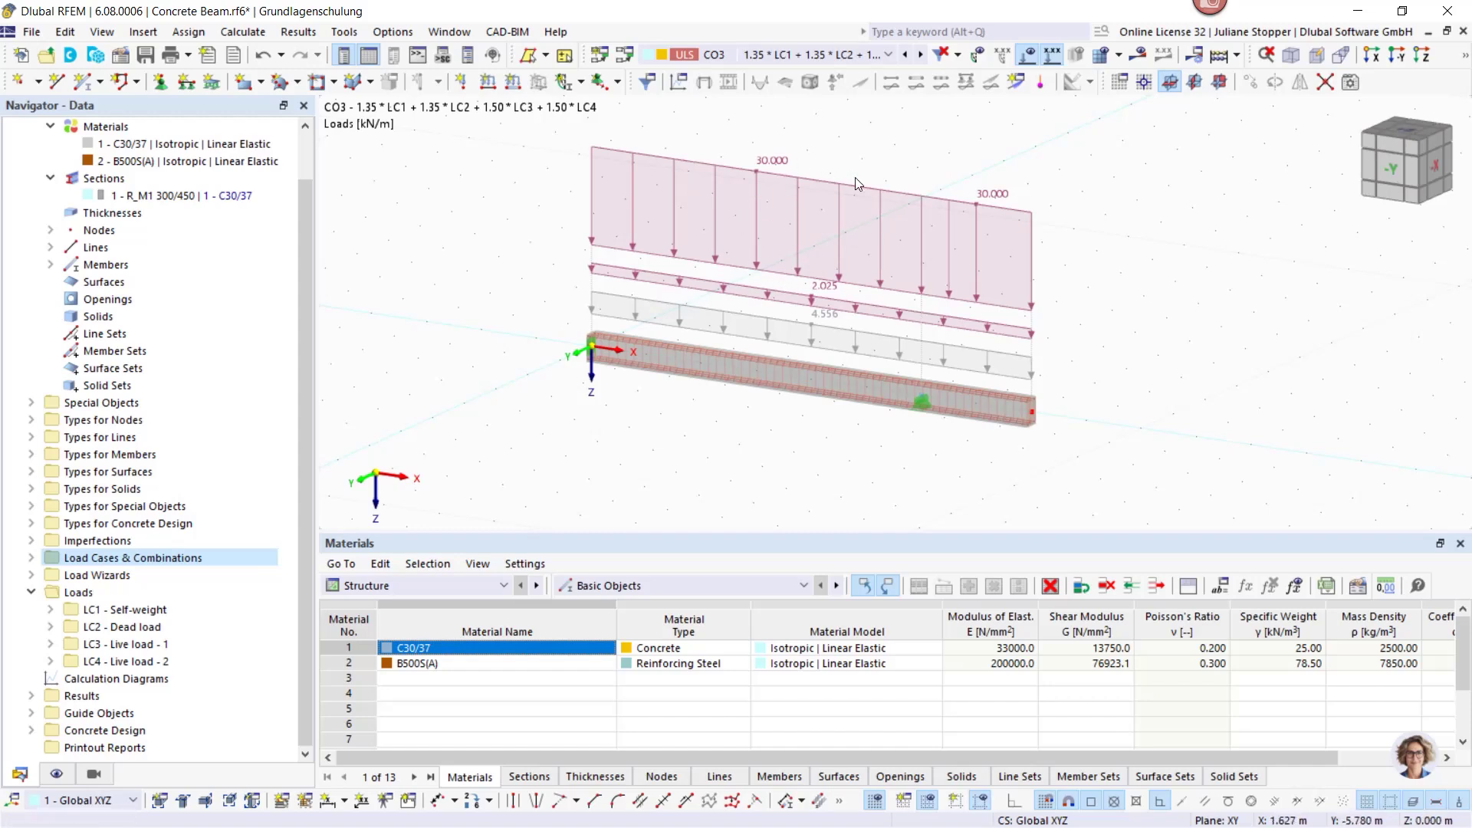
pyautogui.click(921, 56)
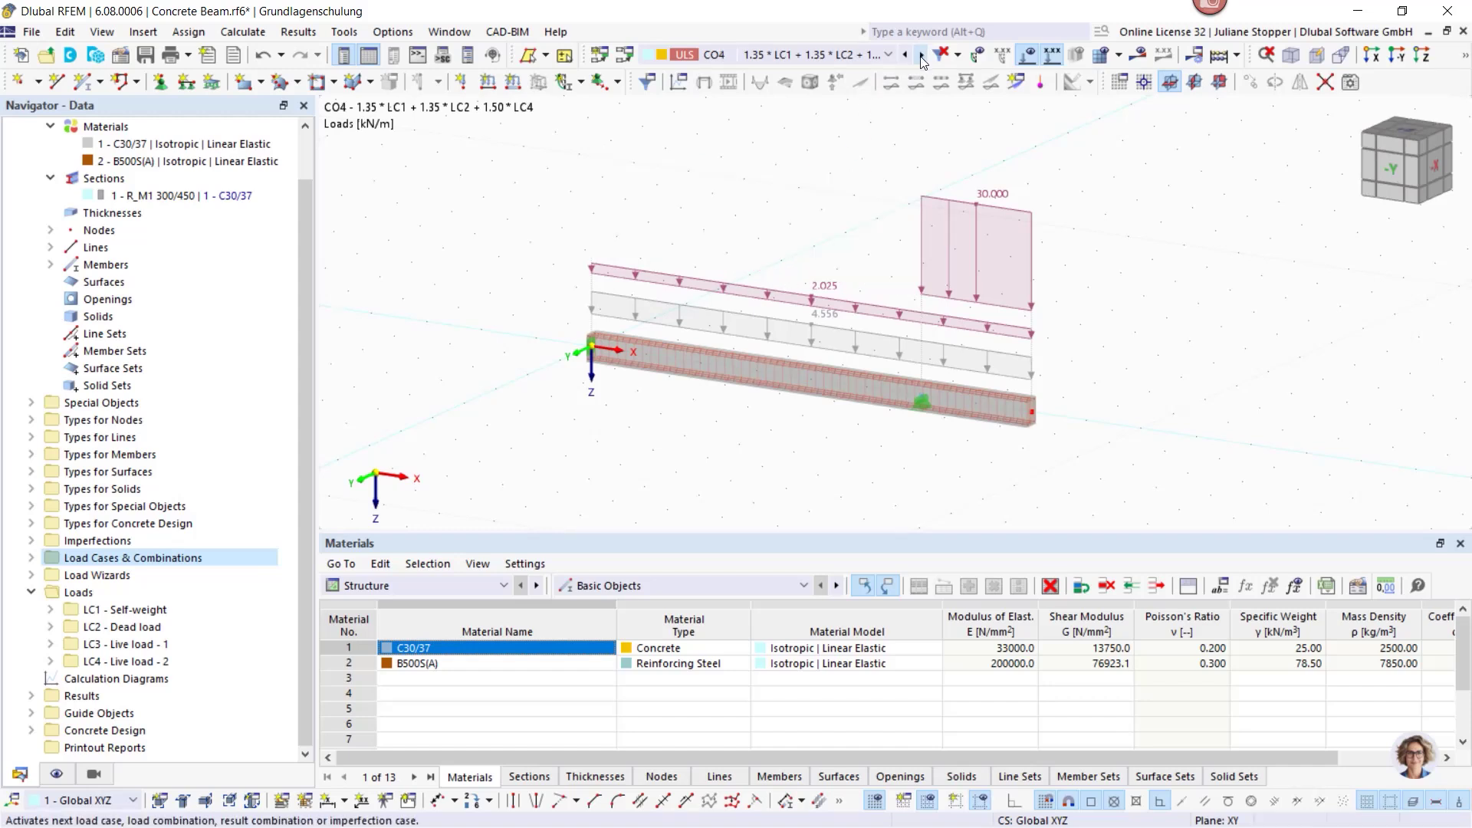
pyautogui.click(921, 56)
pyautogui.click(922, 55)
pyautogui.click(922, 55)
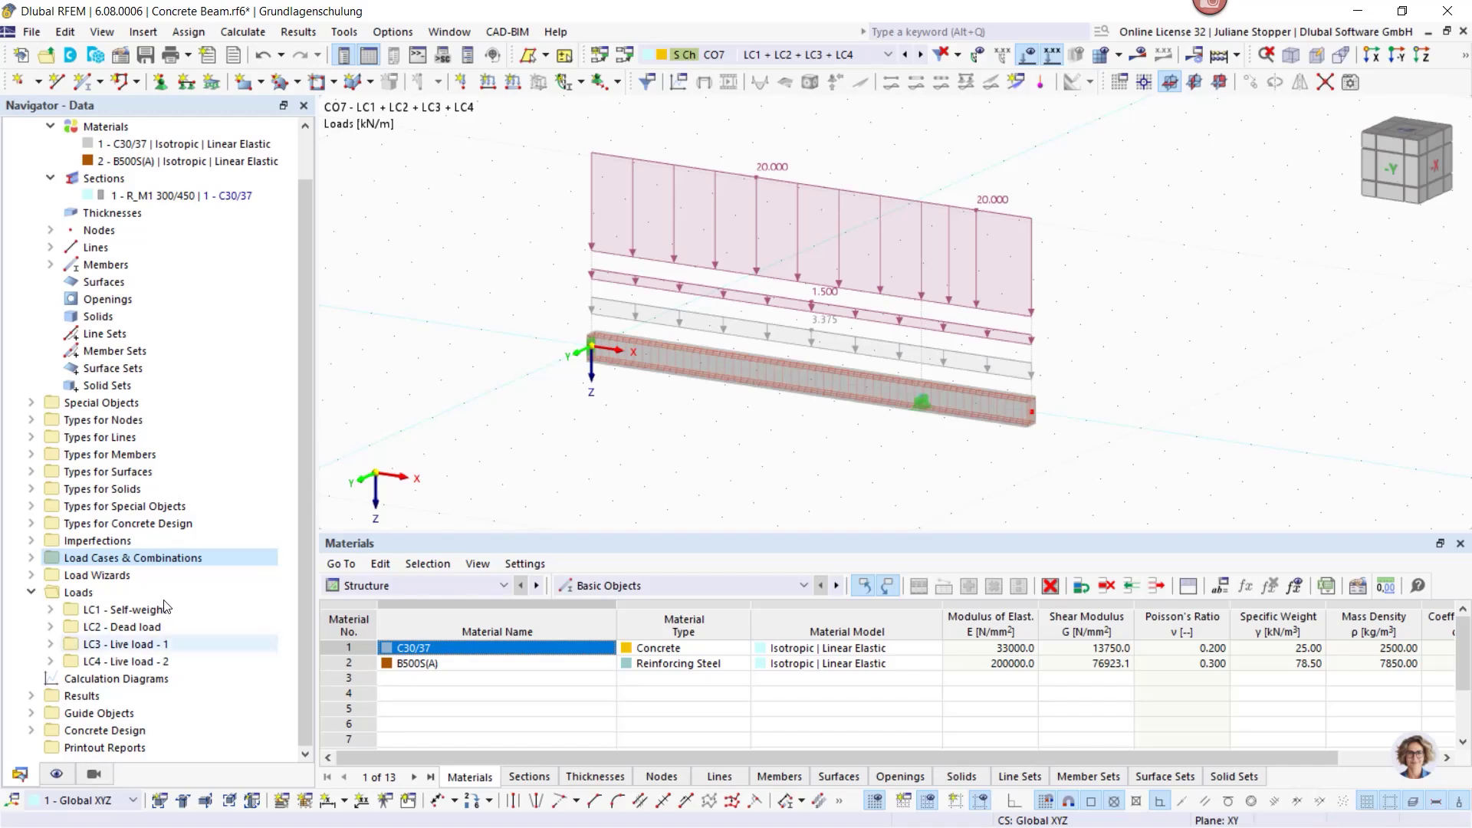
# Open beam member 1 for editing and review its section assignment and main settings.
pyautogui.scroll(2, 309, 437)
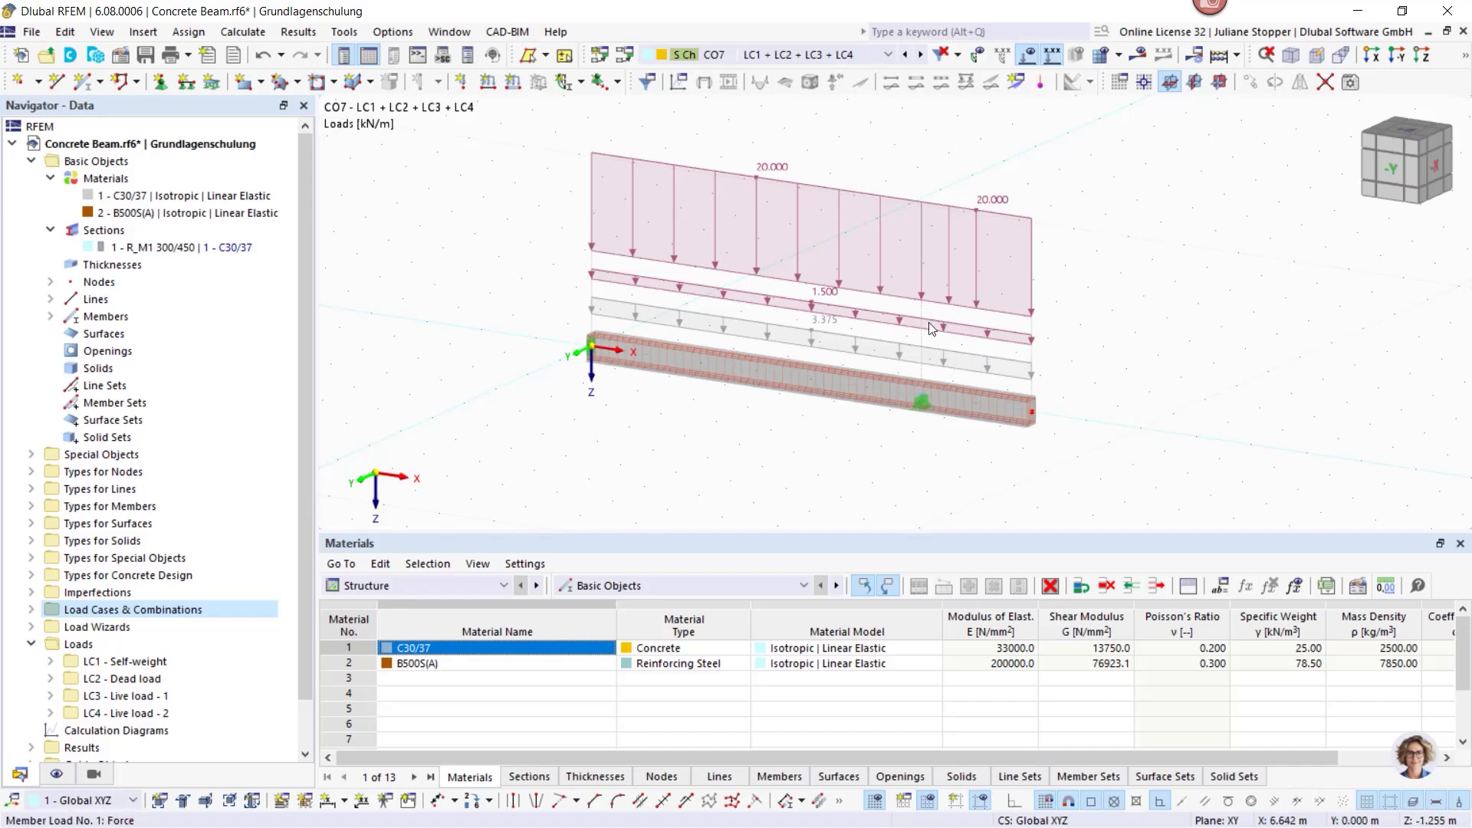
pyautogui.doubleClick(793, 376)
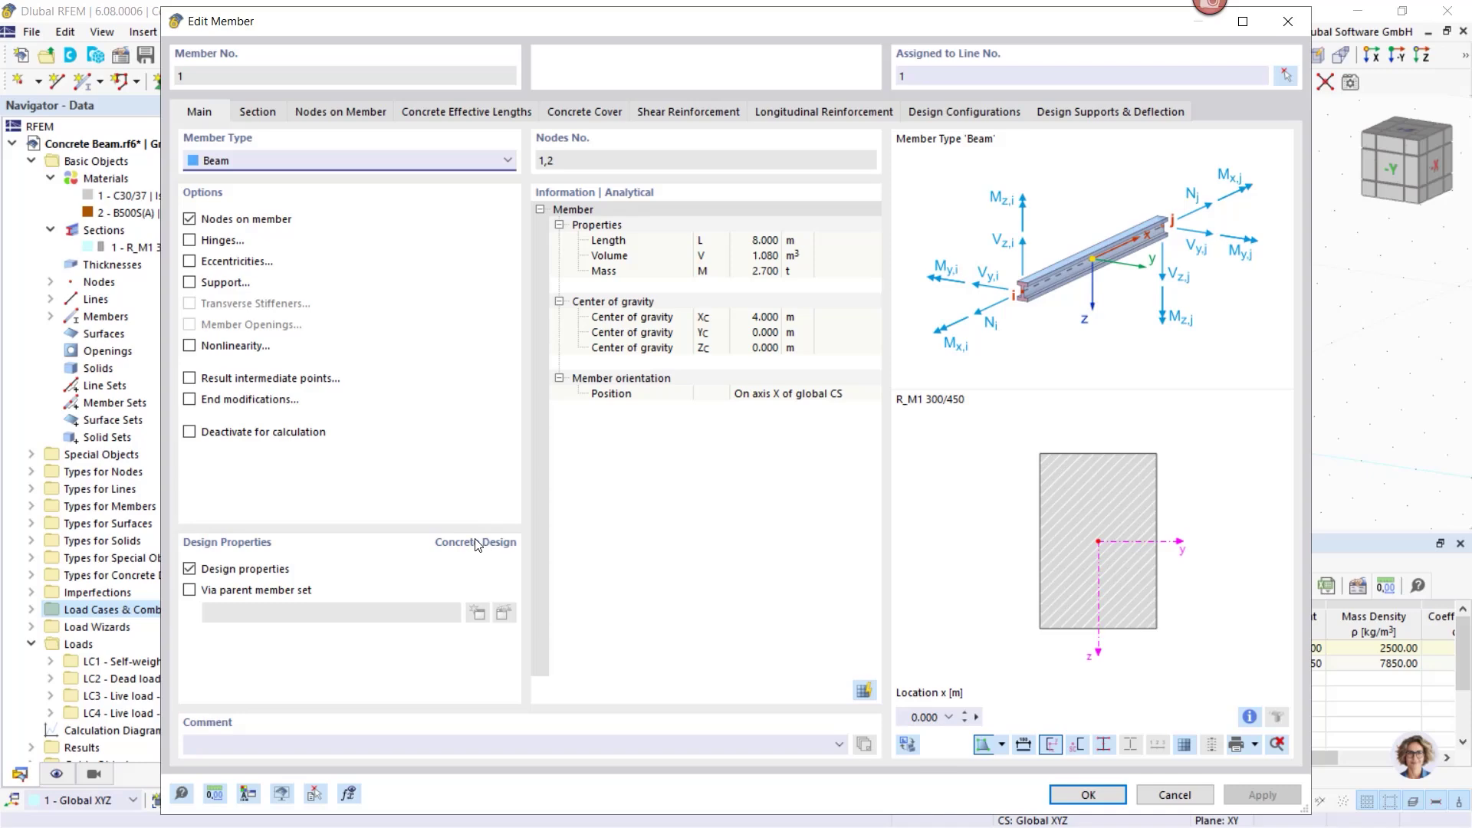
pyautogui.click(260, 112)
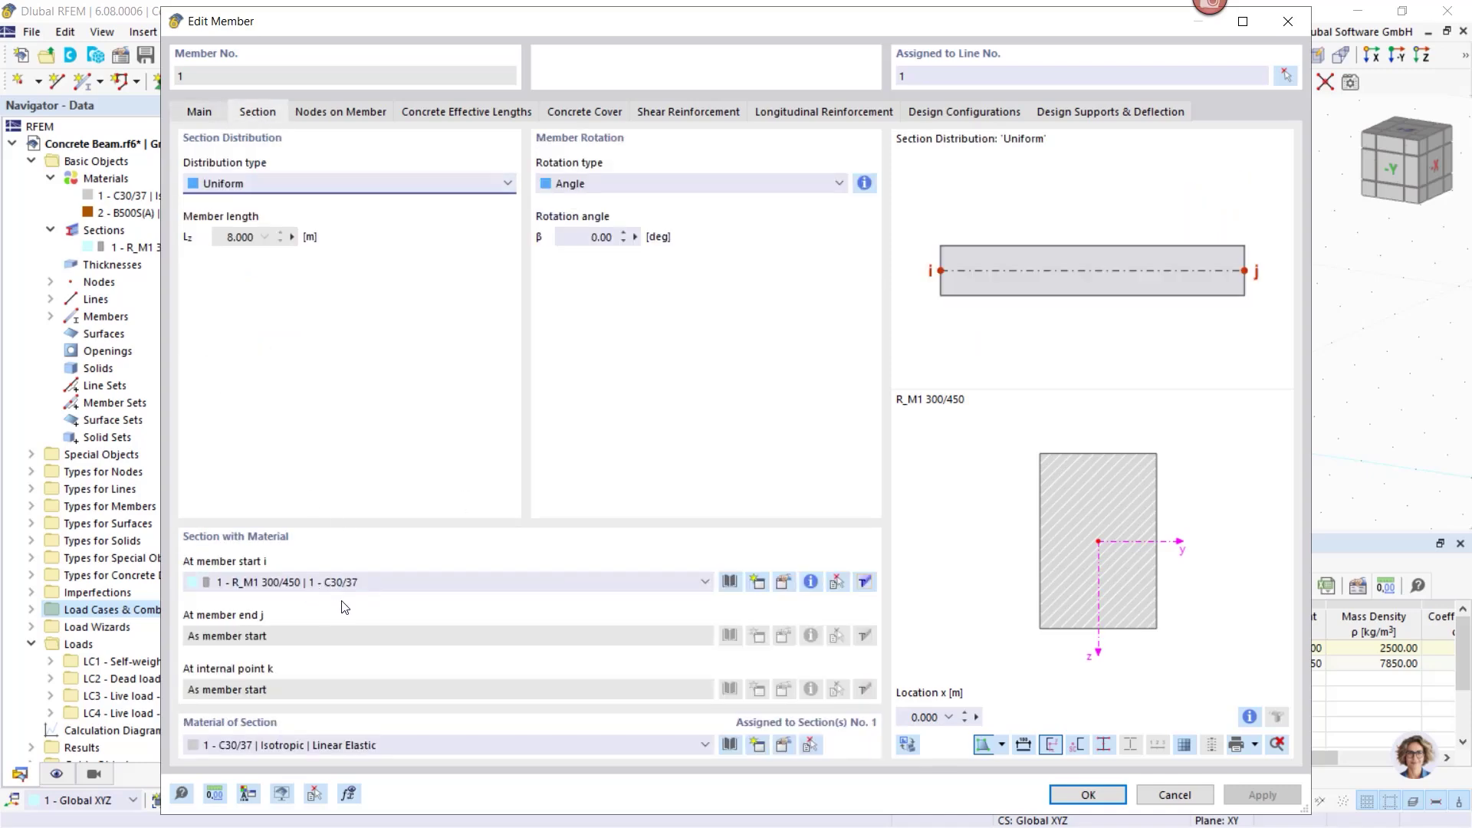
pyautogui.click(198, 111)
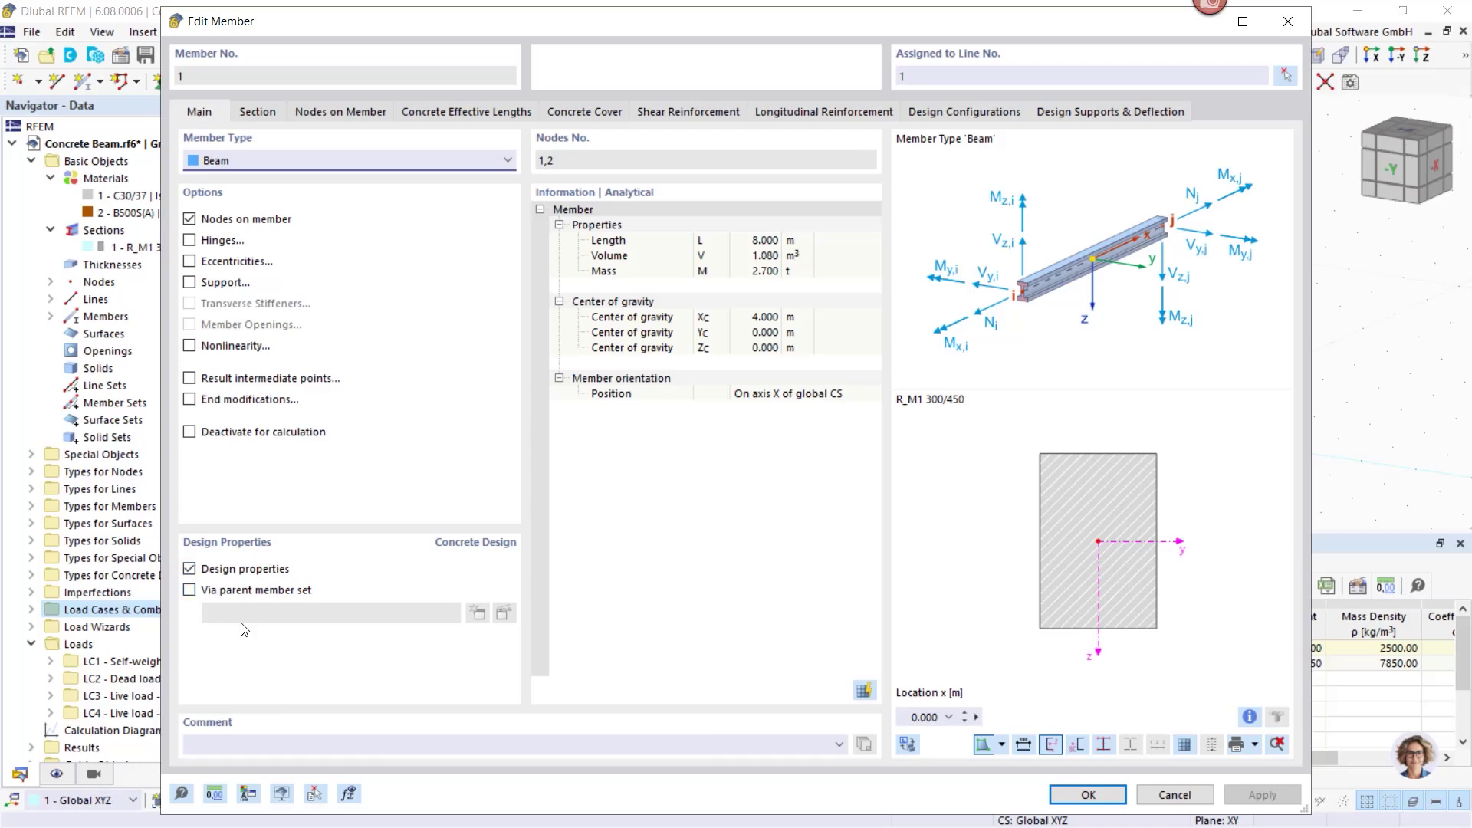
# Deactivate member 1's design properties, try the eccentricities option, check the nodes on the member, and reactivate the design properties.
pyautogui.click(189, 568)
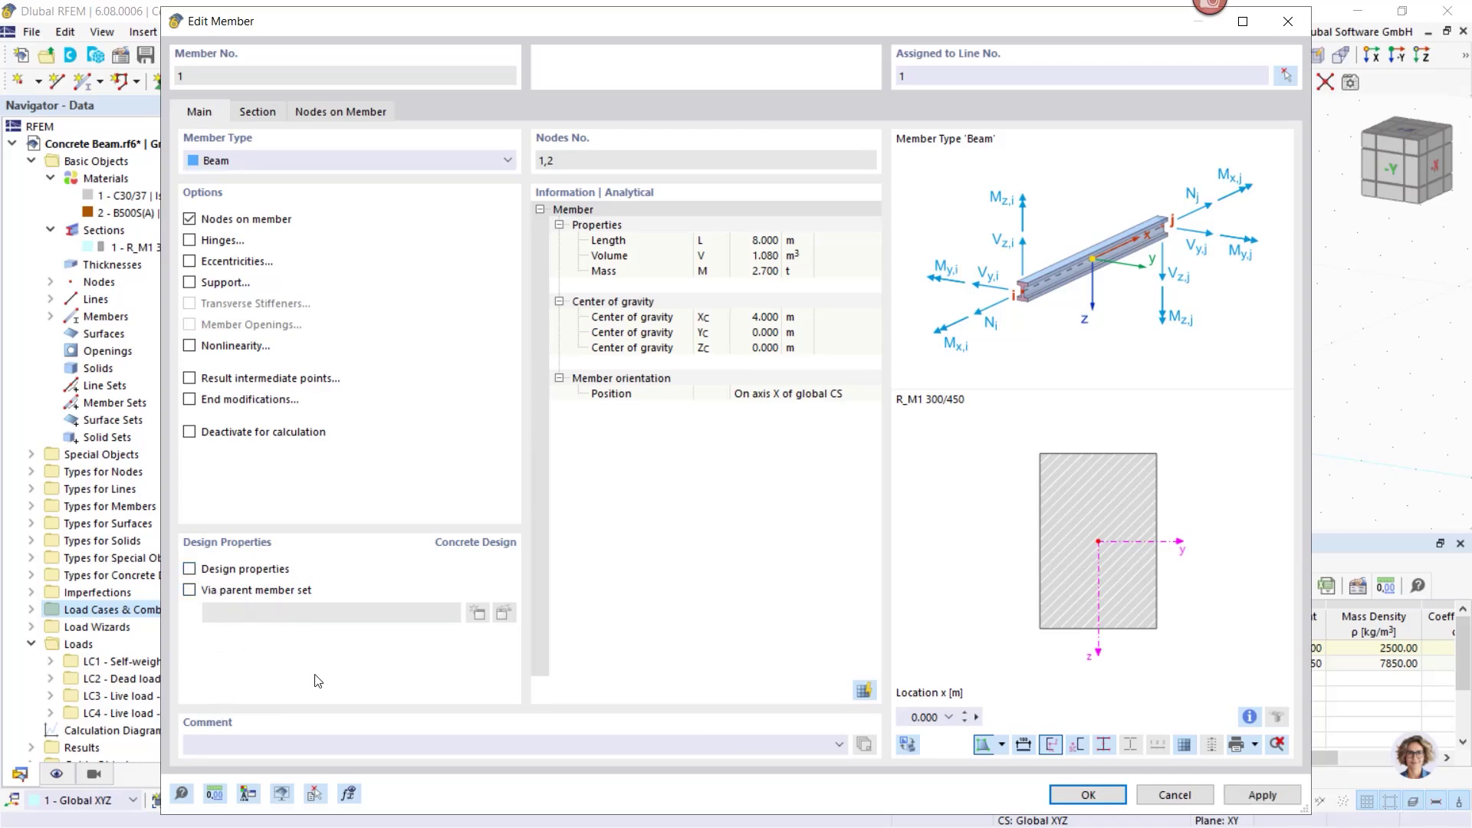
pyautogui.click(385, 266)
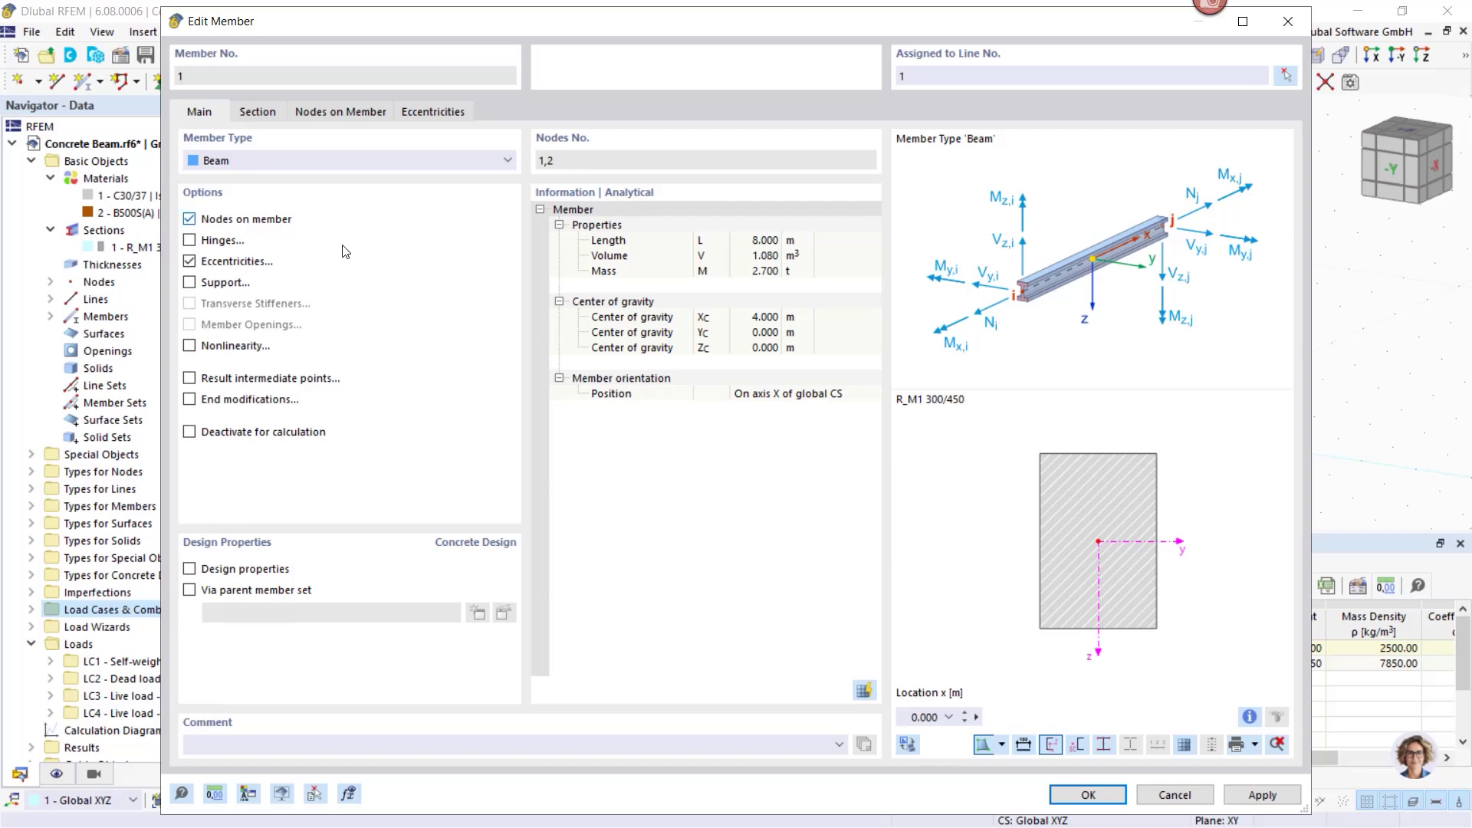
pyautogui.click(220, 269)
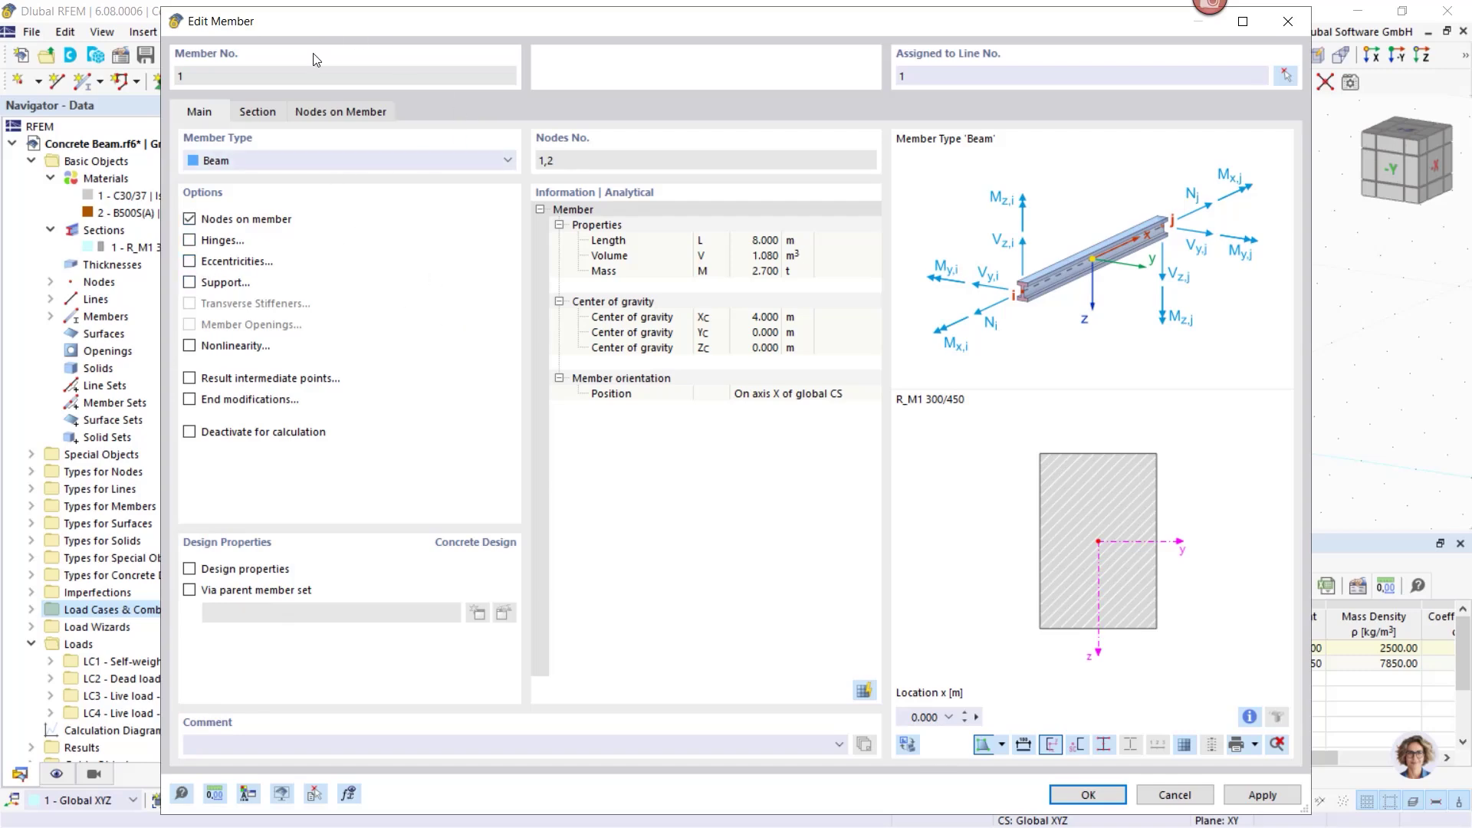
pyautogui.click(265, 112)
pyautogui.click(335, 117)
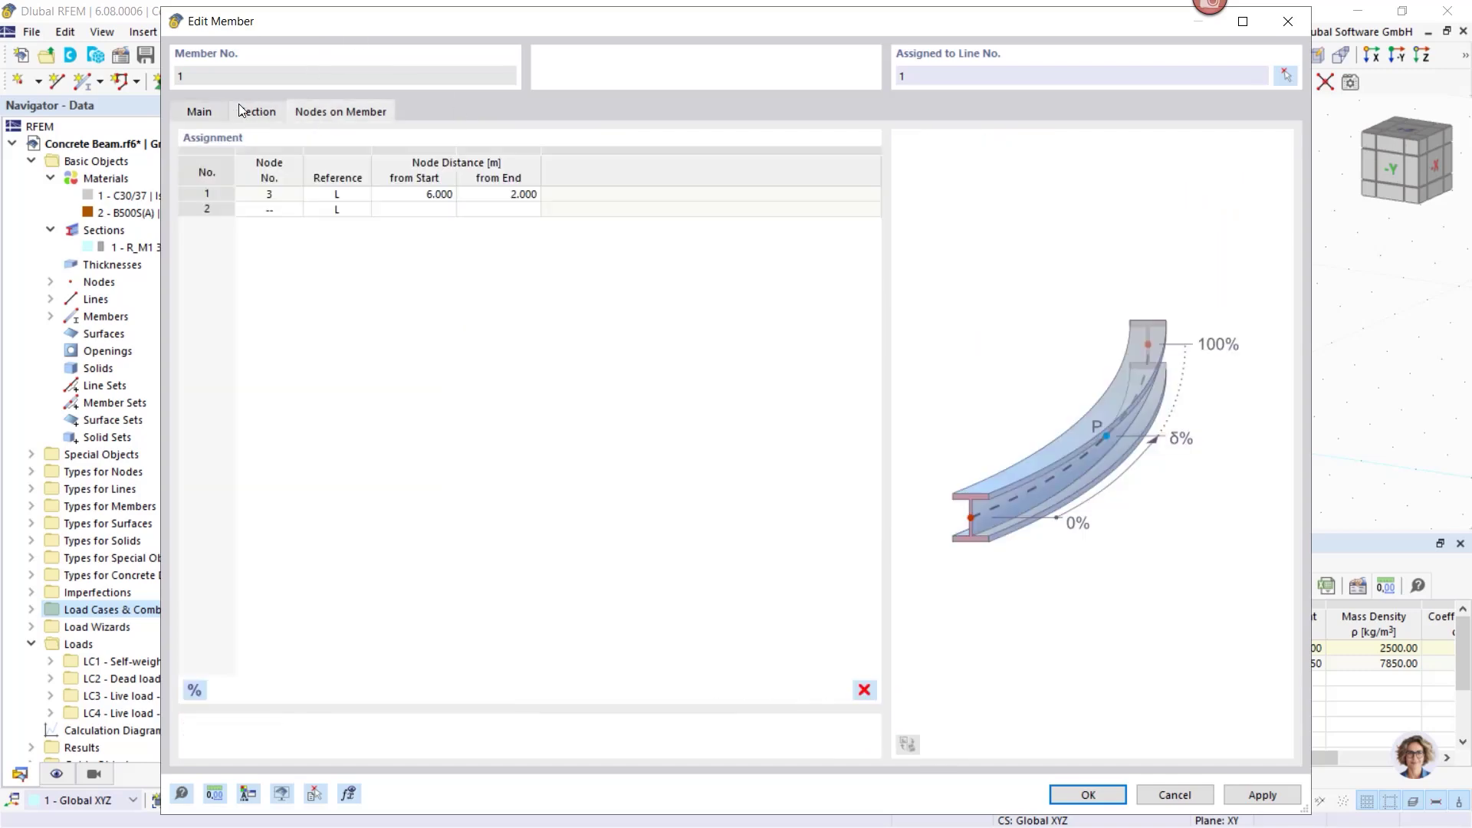
pyautogui.click(221, 116)
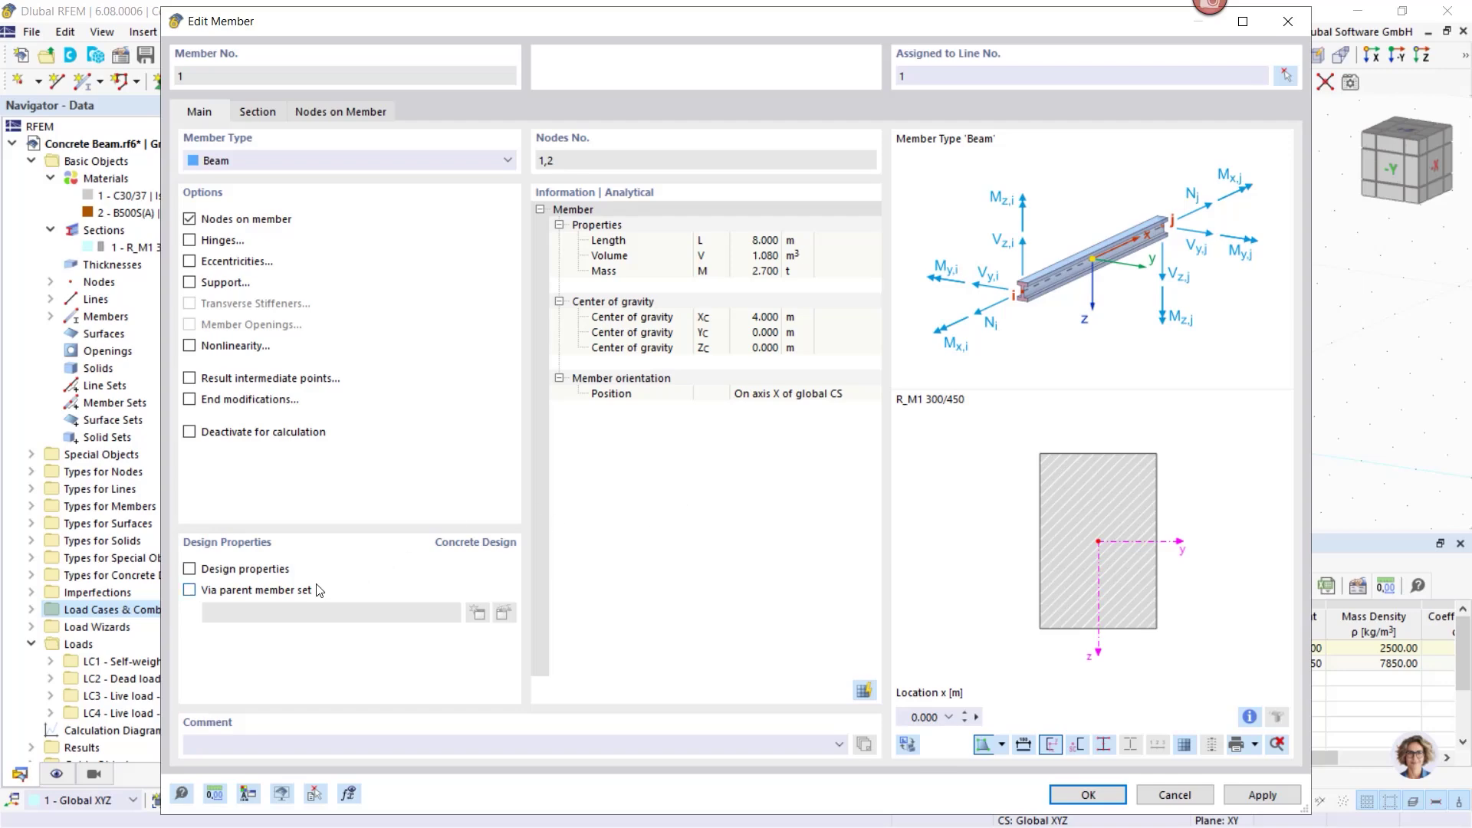
pyautogui.click(190, 570)
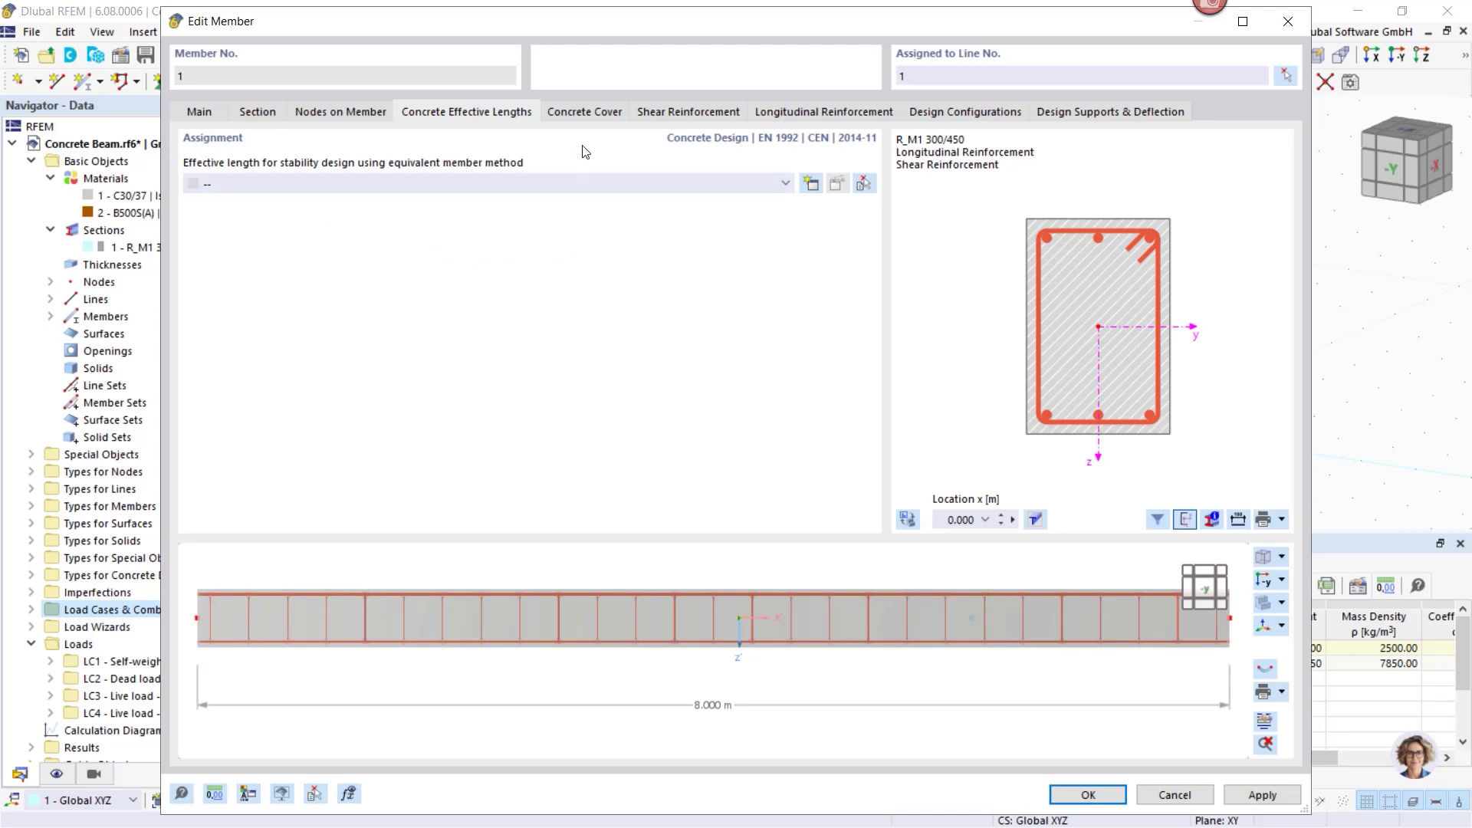
# Review the member's concrete cover, including durability XC1's carbonation exposure classes and its concrete cover options.
pyautogui.click(586, 114)
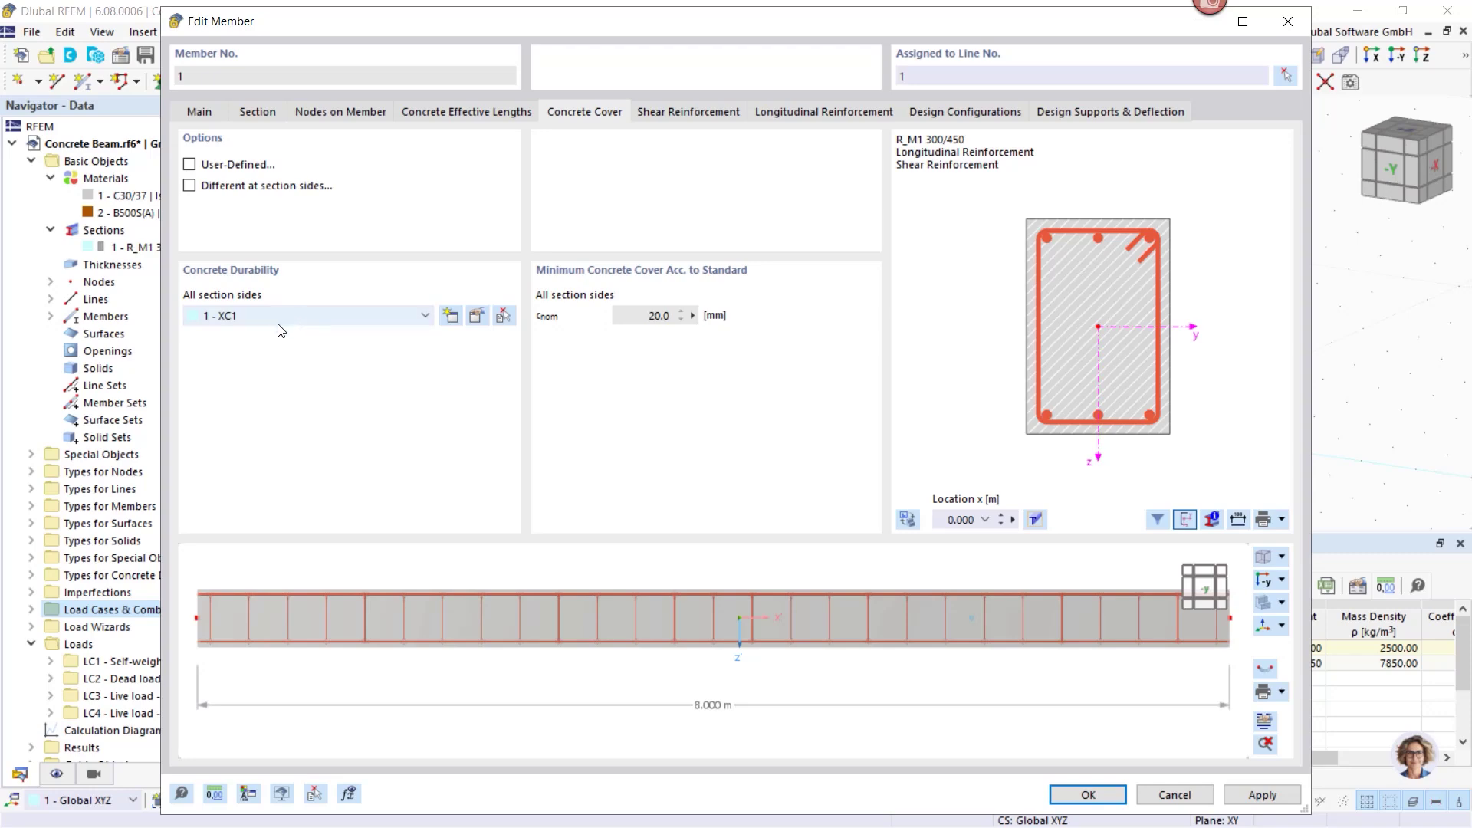
pyautogui.click(480, 316)
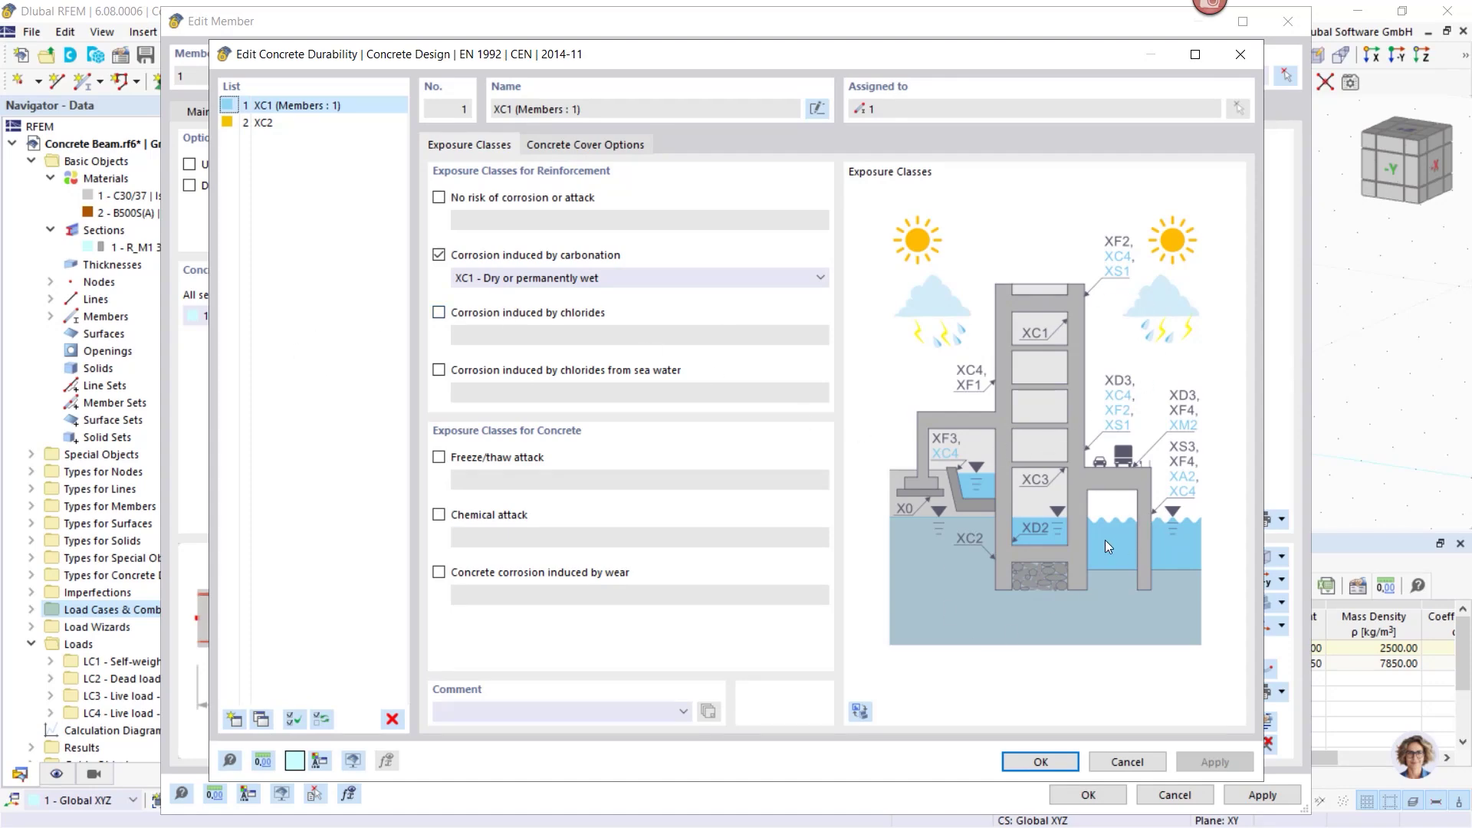
pyautogui.click(601, 278)
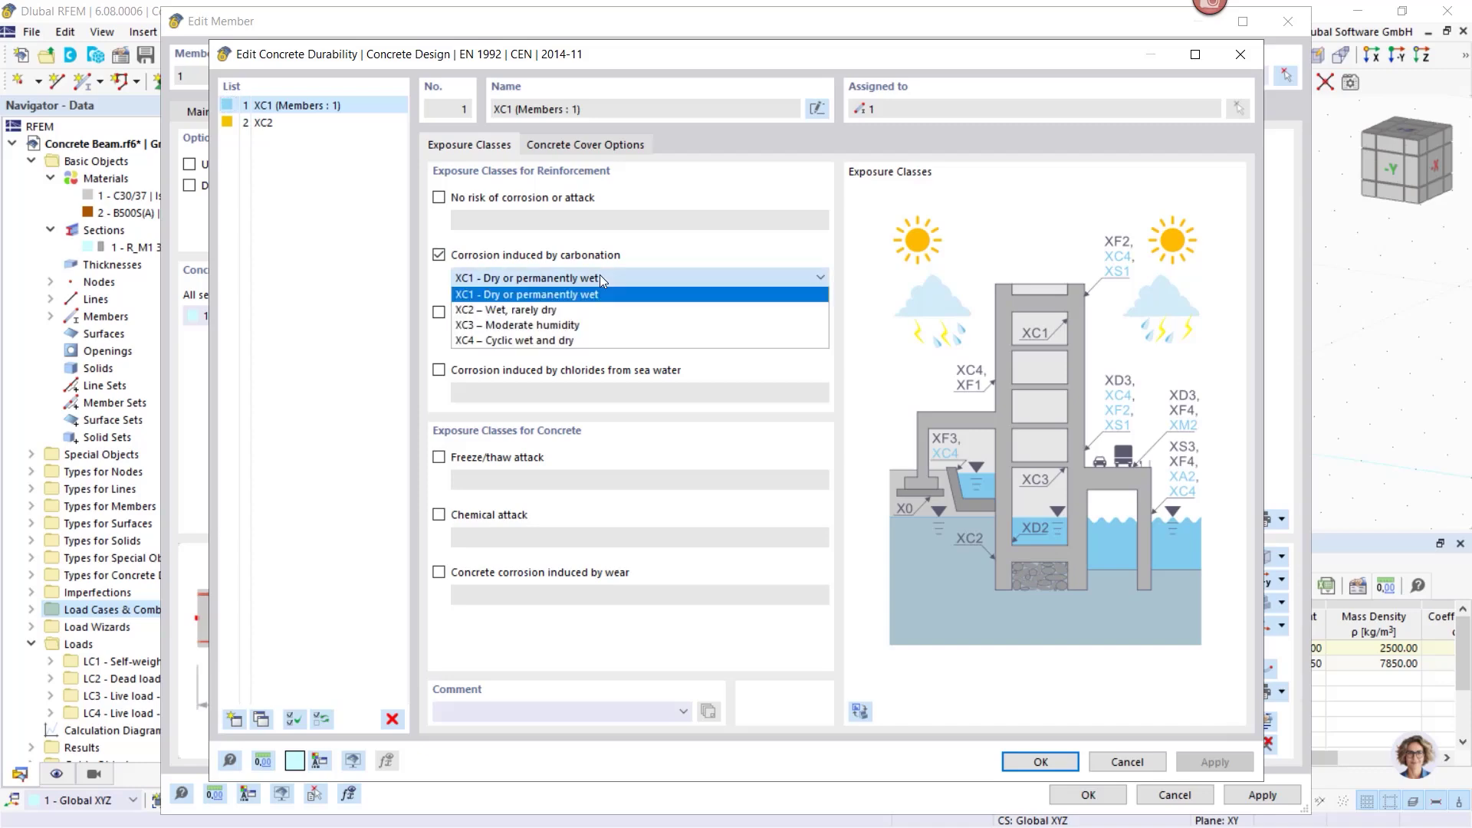
pyautogui.click(600, 277)
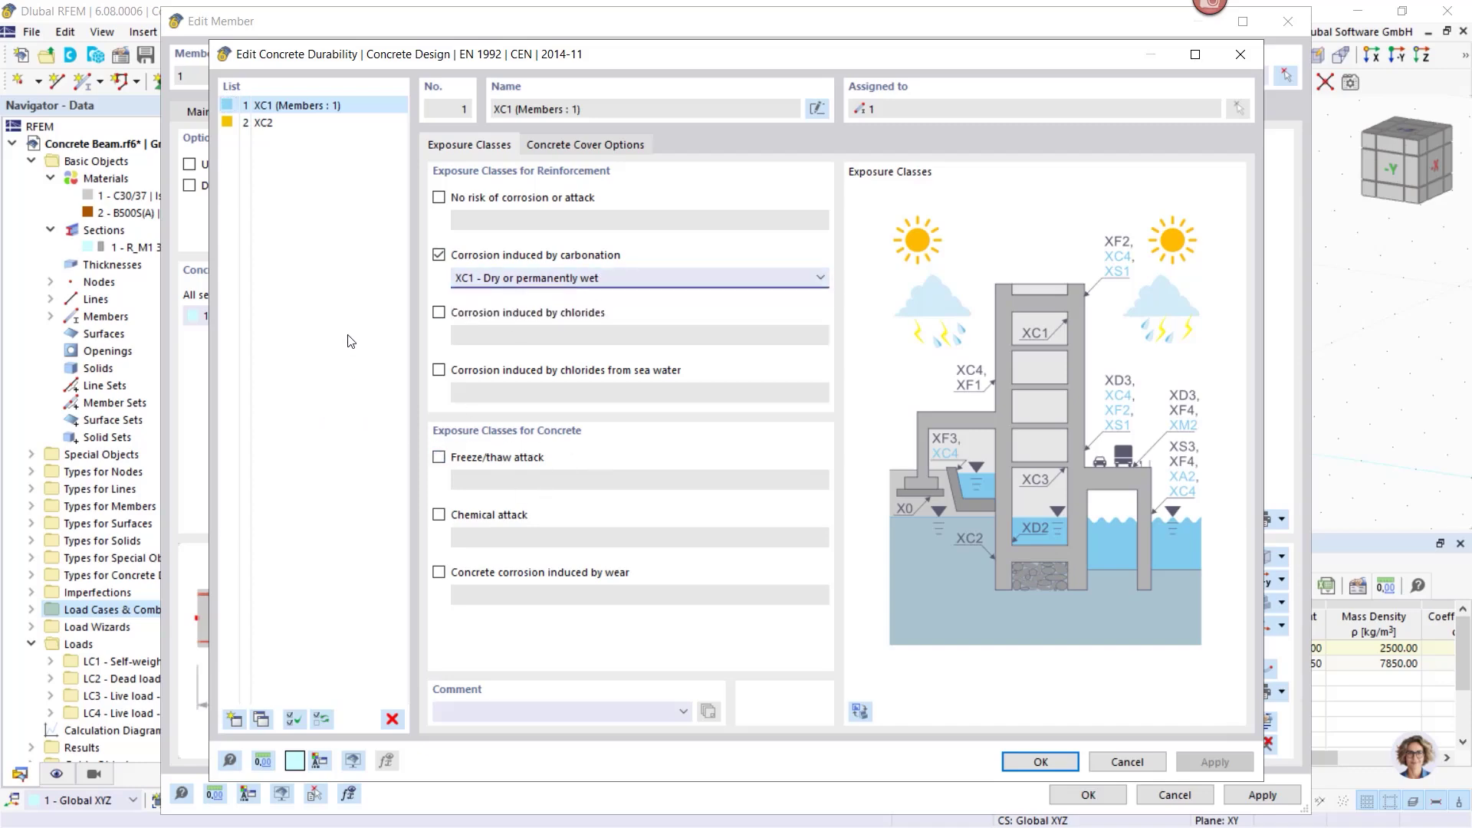
pyautogui.click(554, 145)
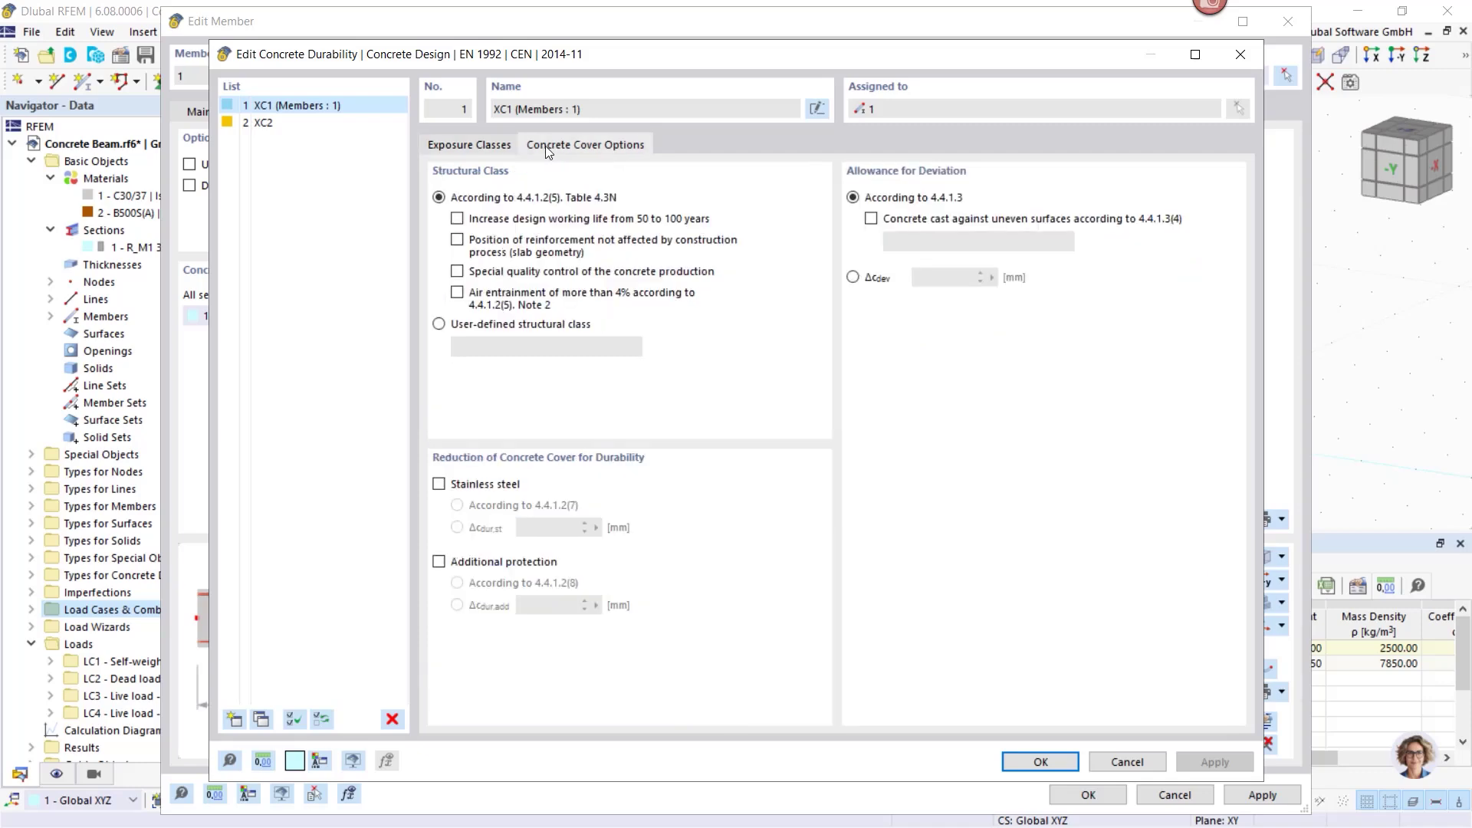
# Close the durability settings and try user-defined concrete cover with different values at the section sides, then clear both options.
pyautogui.click(472, 145)
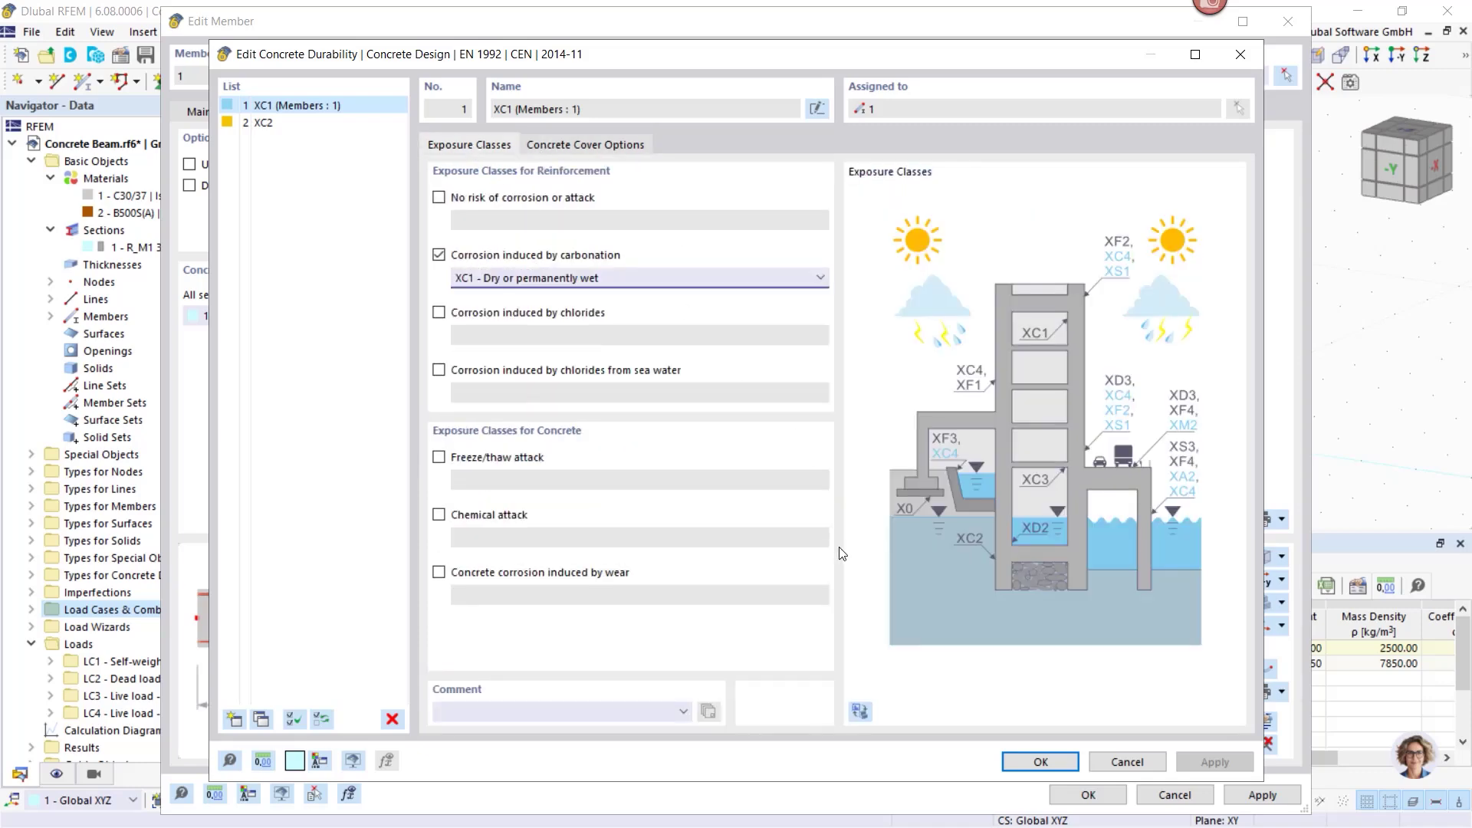
pyautogui.click(1132, 763)
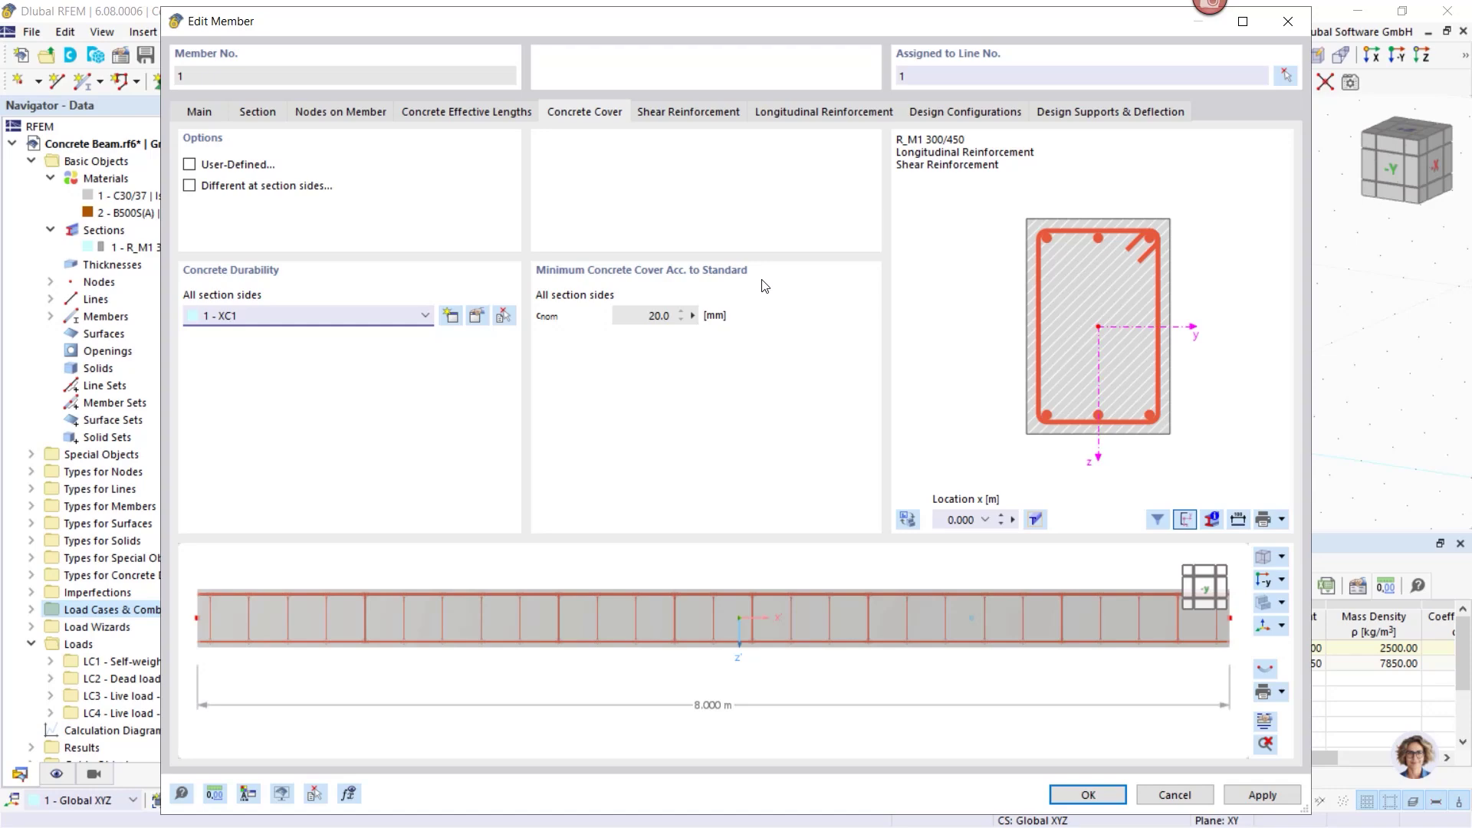
pyautogui.click(190, 166)
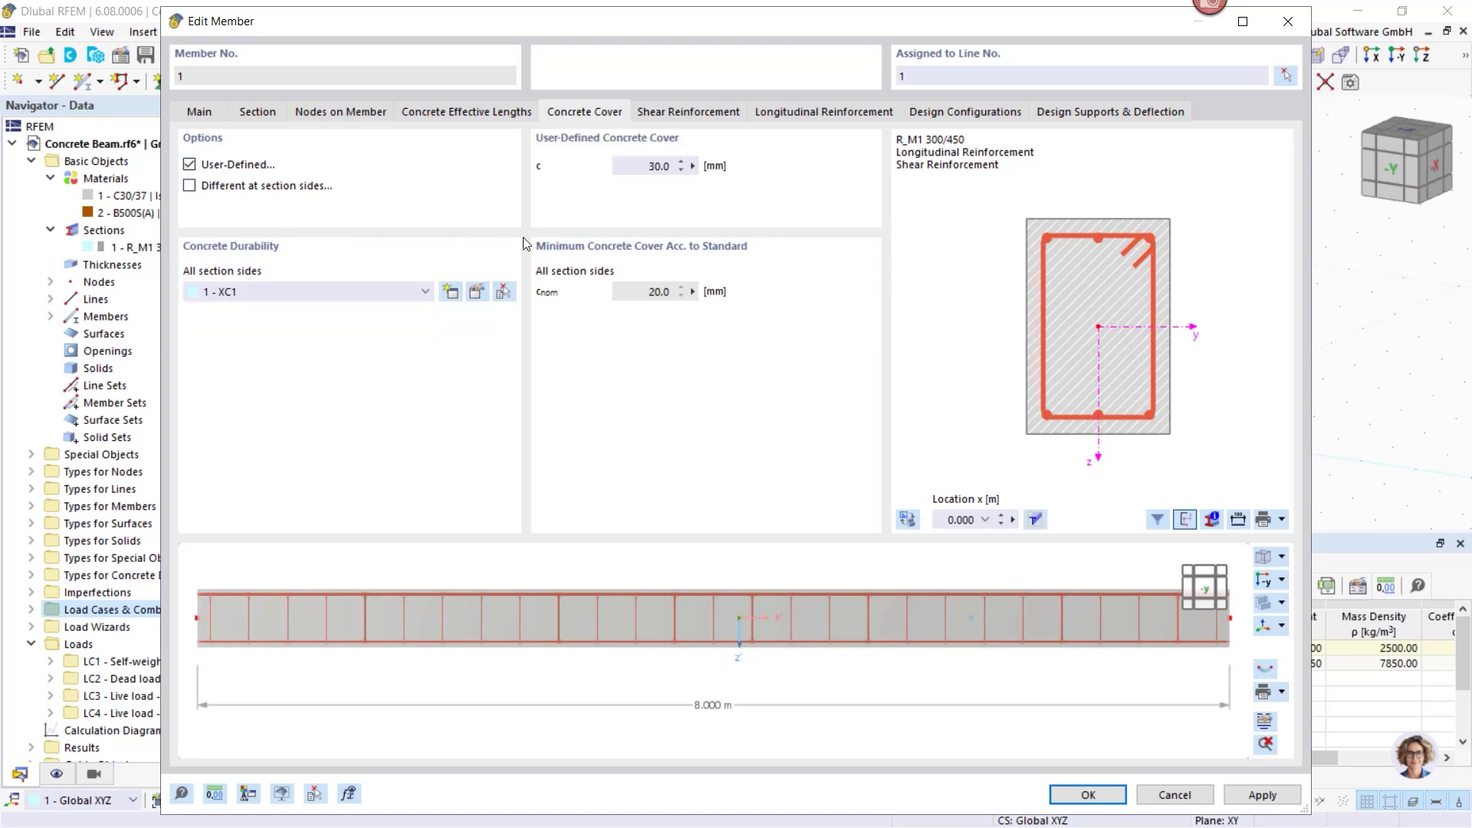
pyautogui.click(189, 186)
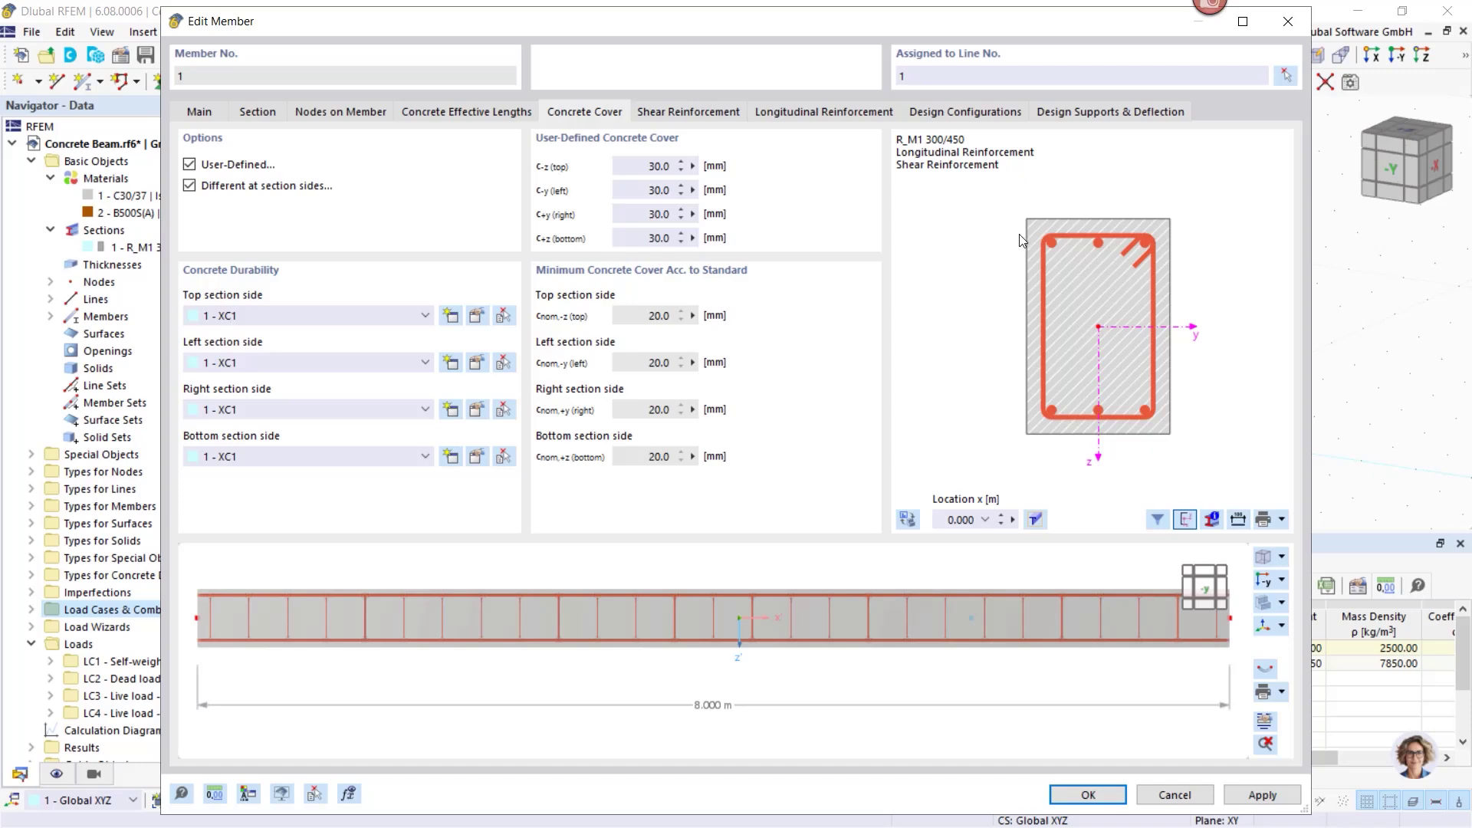
pyautogui.click(189, 186)
pyautogui.click(189, 164)
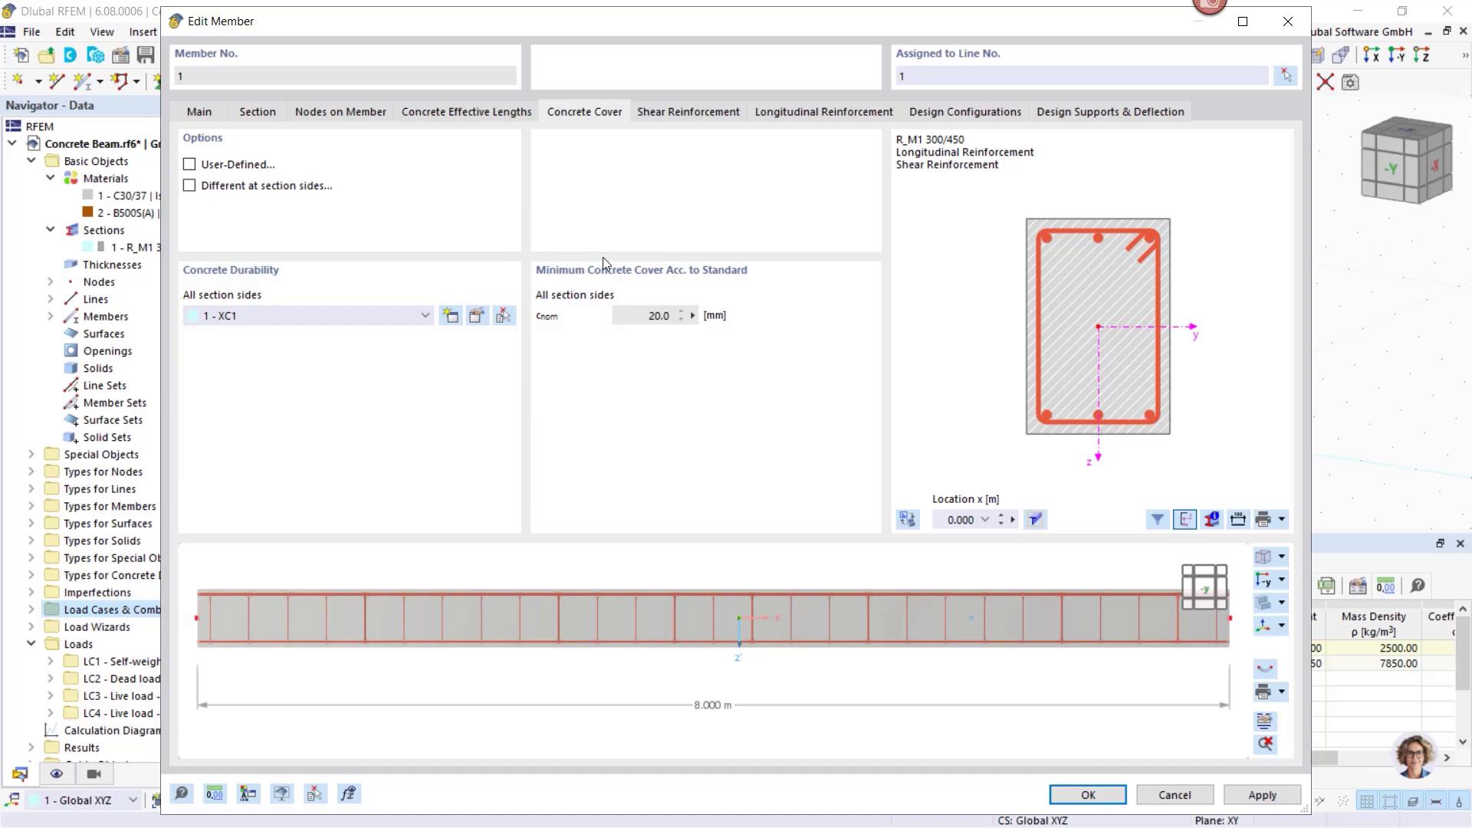
# In the shear reinforcement, try the three-legged closed stirrup type with 90° hooks and restore the two-legged closed type with 135° hooks.
pyautogui.click(688, 115)
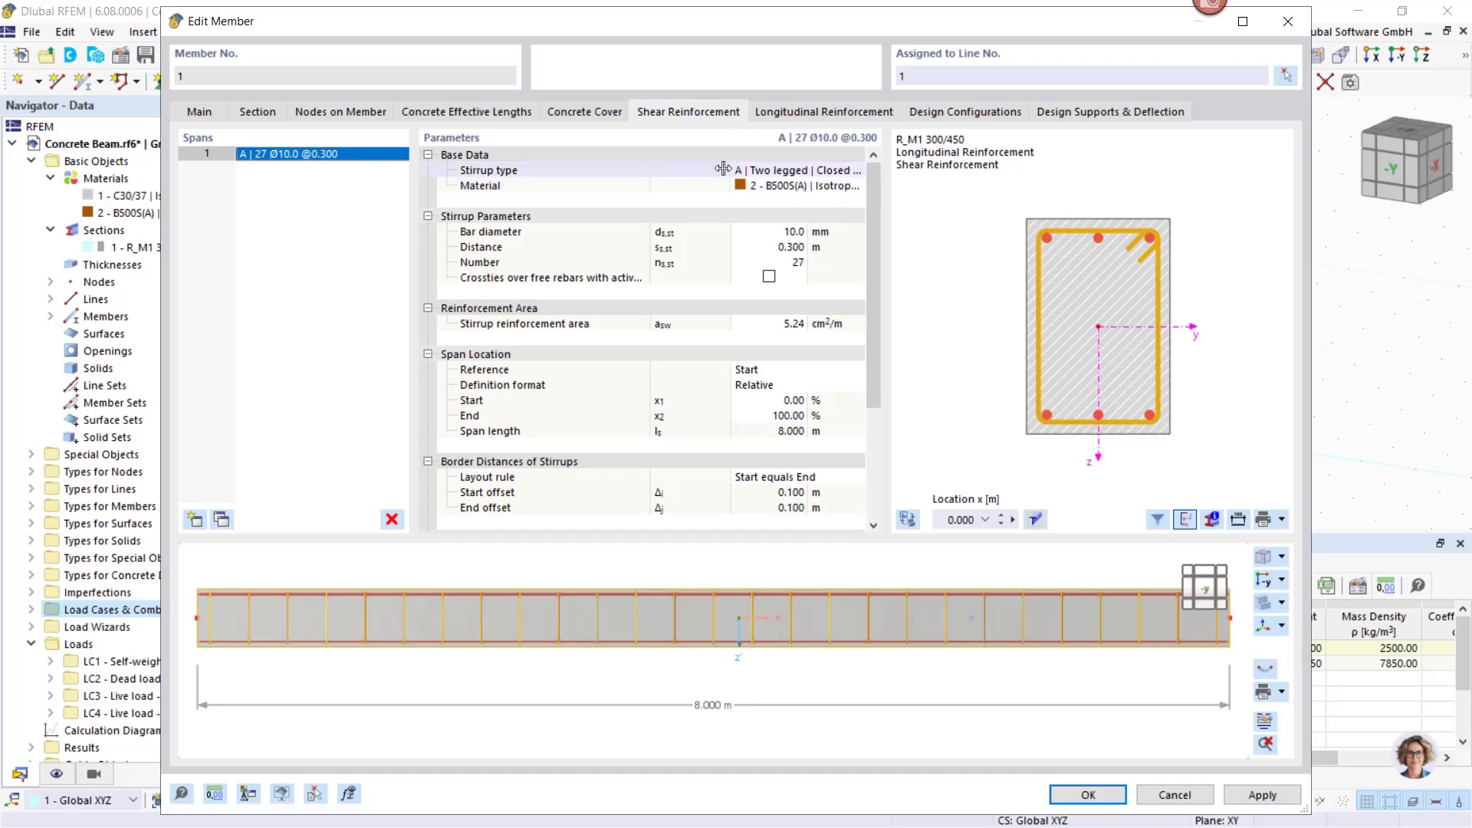
pyautogui.moveTo(739, 169); pyautogui.dragTo(684, 169)
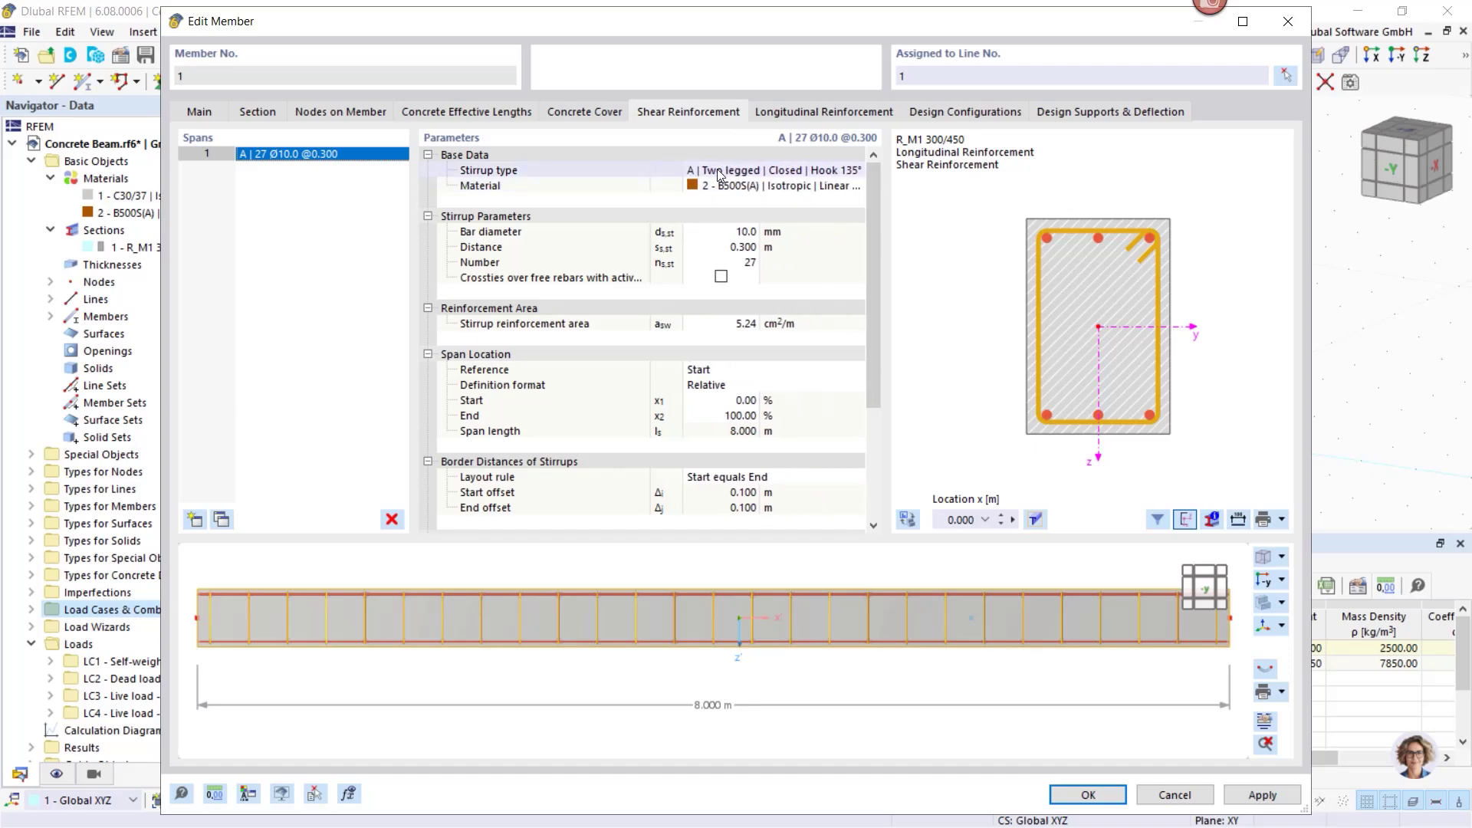
pyautogui.click(761, 172)
pyautogui.click(857, 170)
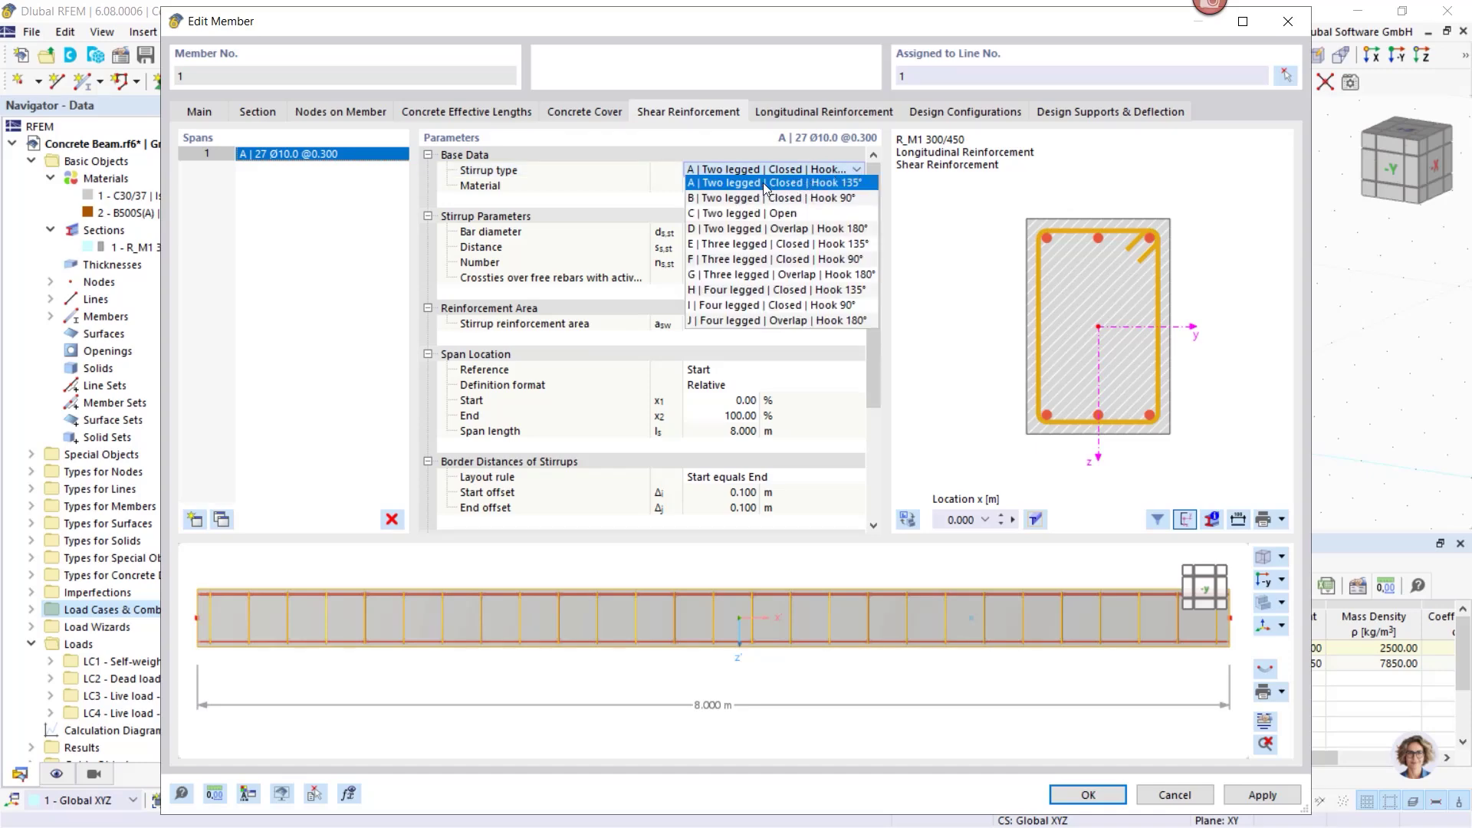
pyautogui.click(767, 259)
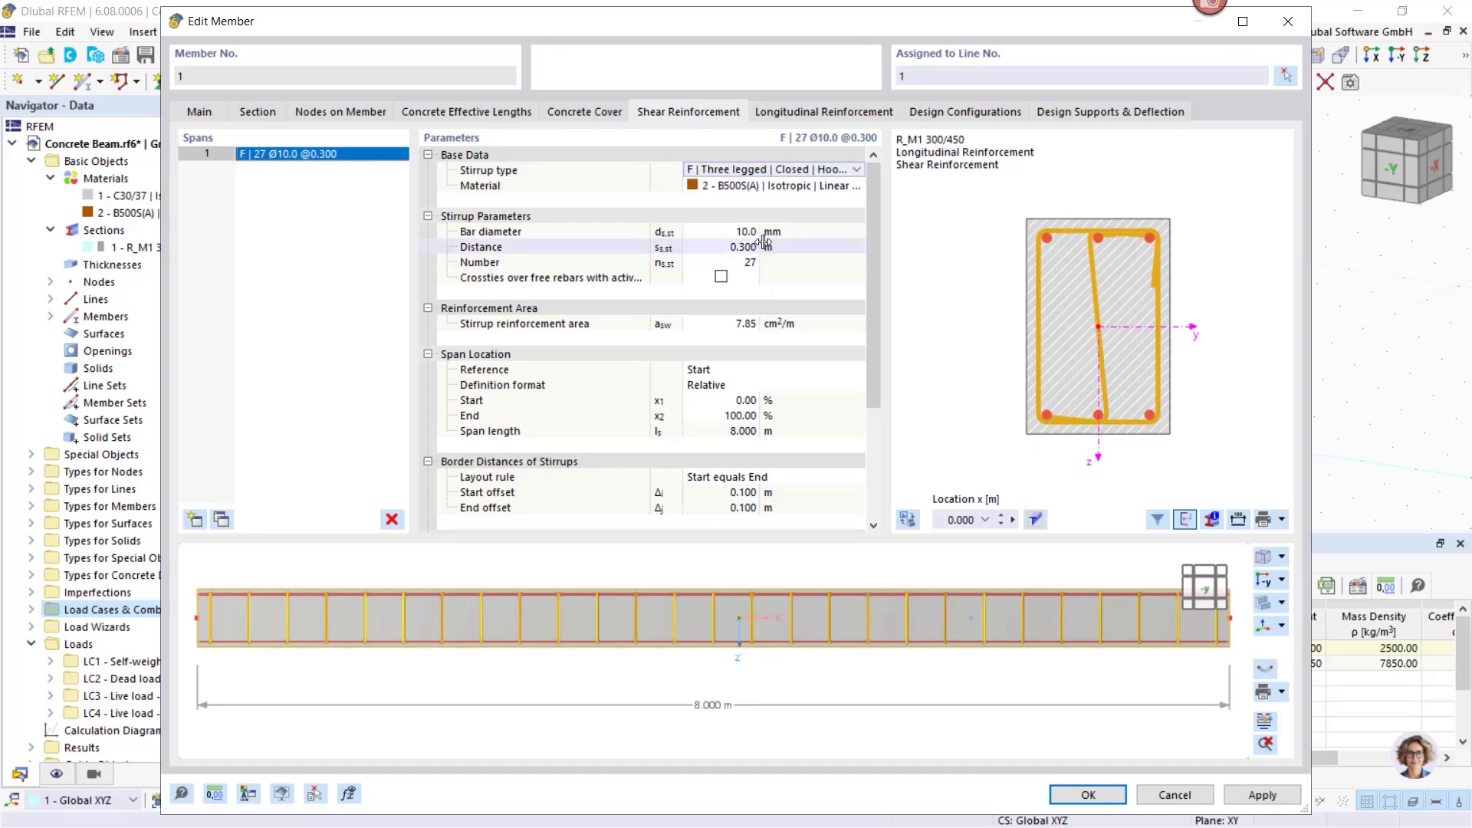
pyautogui.click(787, 175)
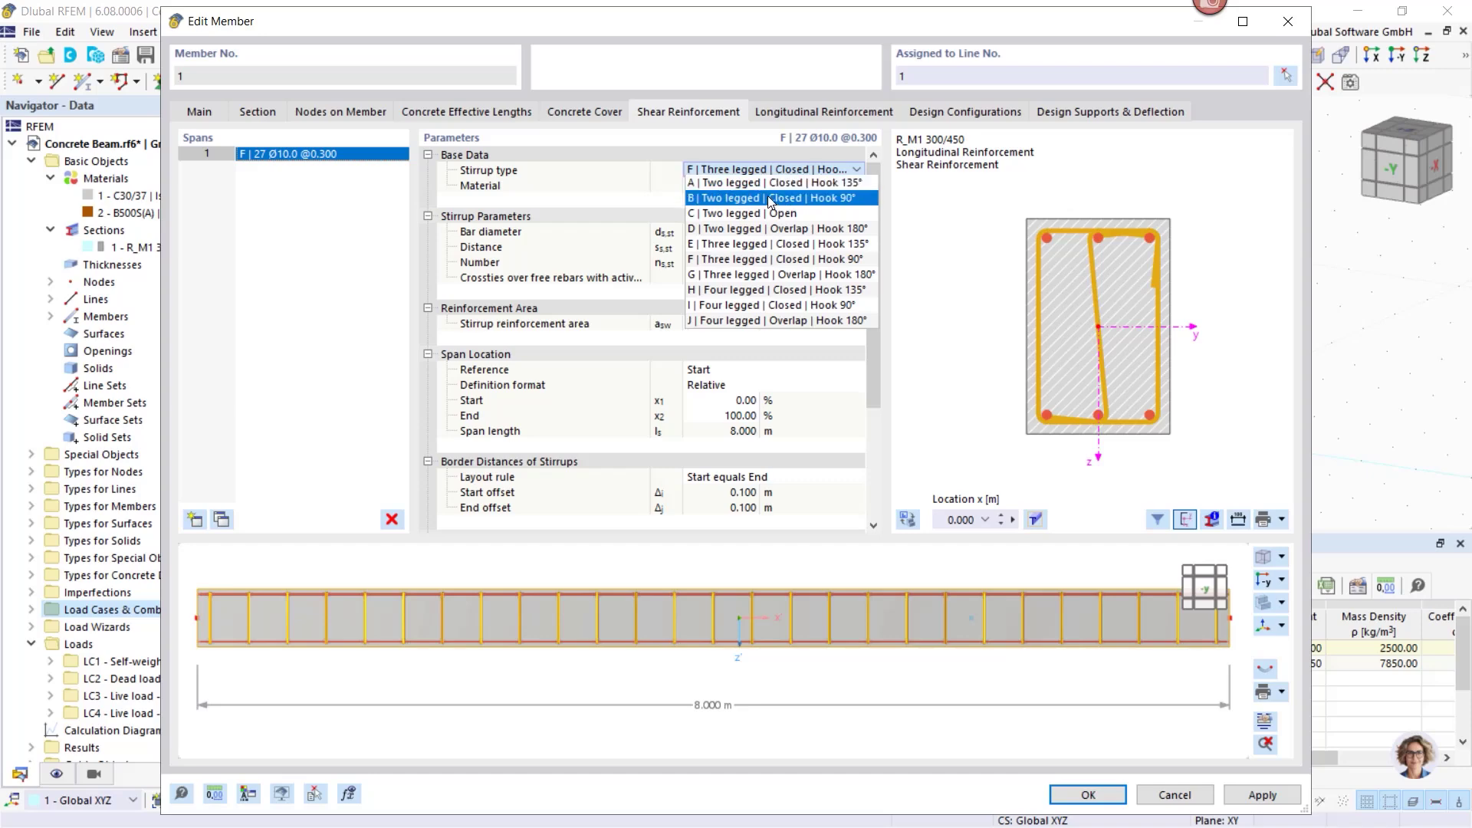
pyautogui.click(773, 184)
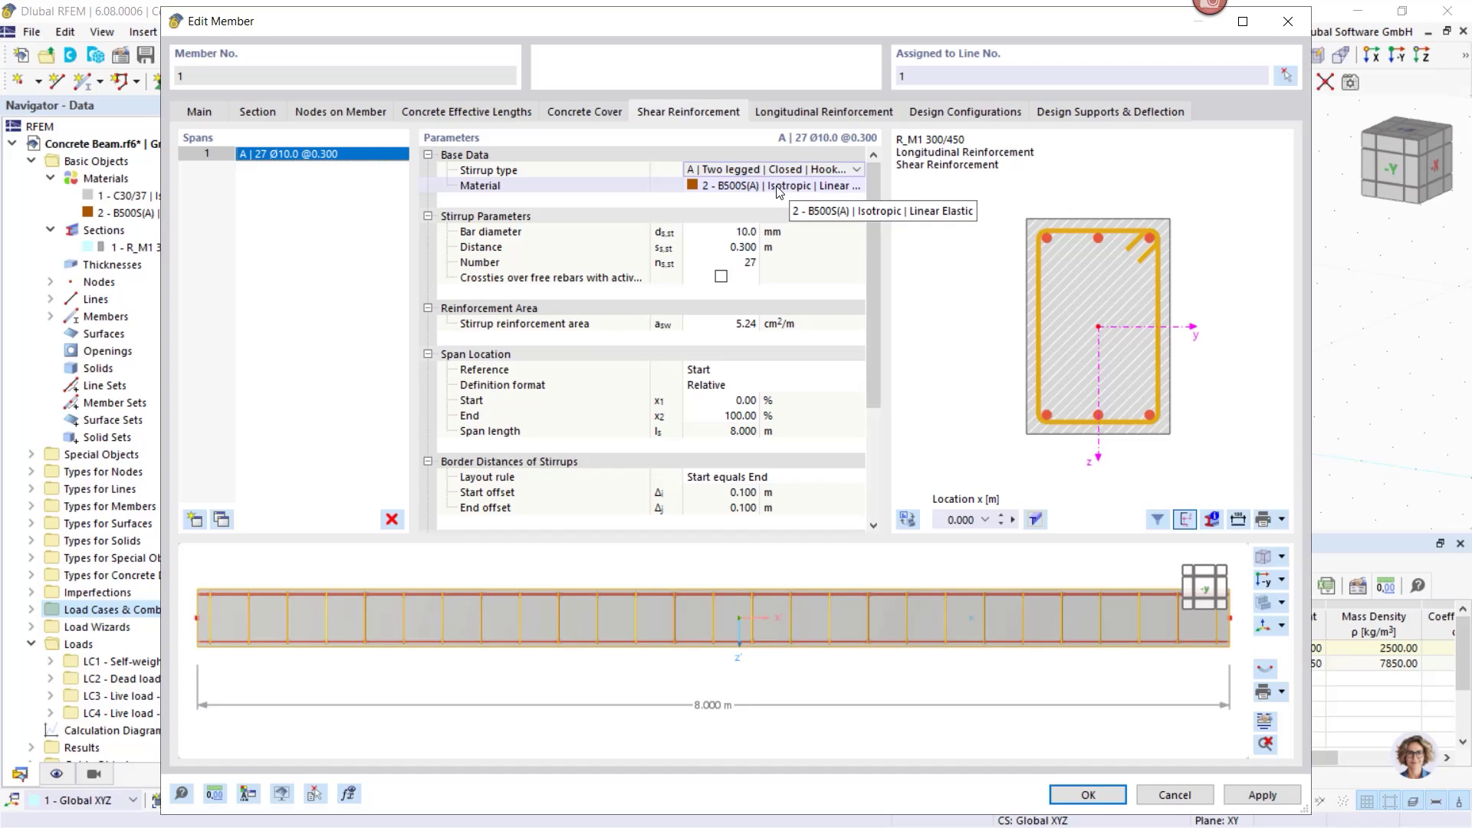
# Keep B500S(A) as the stirrup material and set the stirrup bar diameter to 8 mm.
pyautogui.click(778, 187)
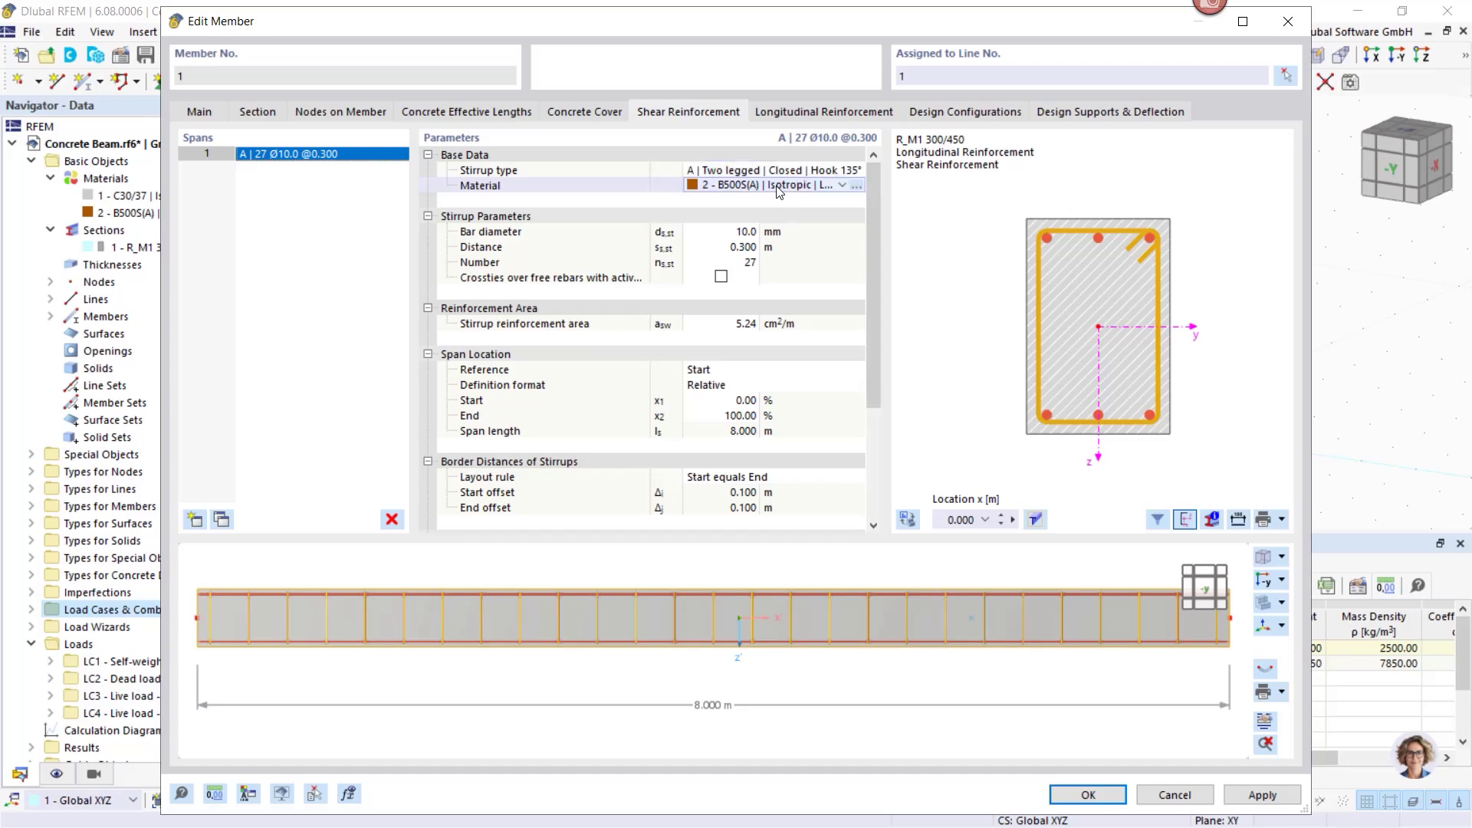
pyautogui.click(843, 185)
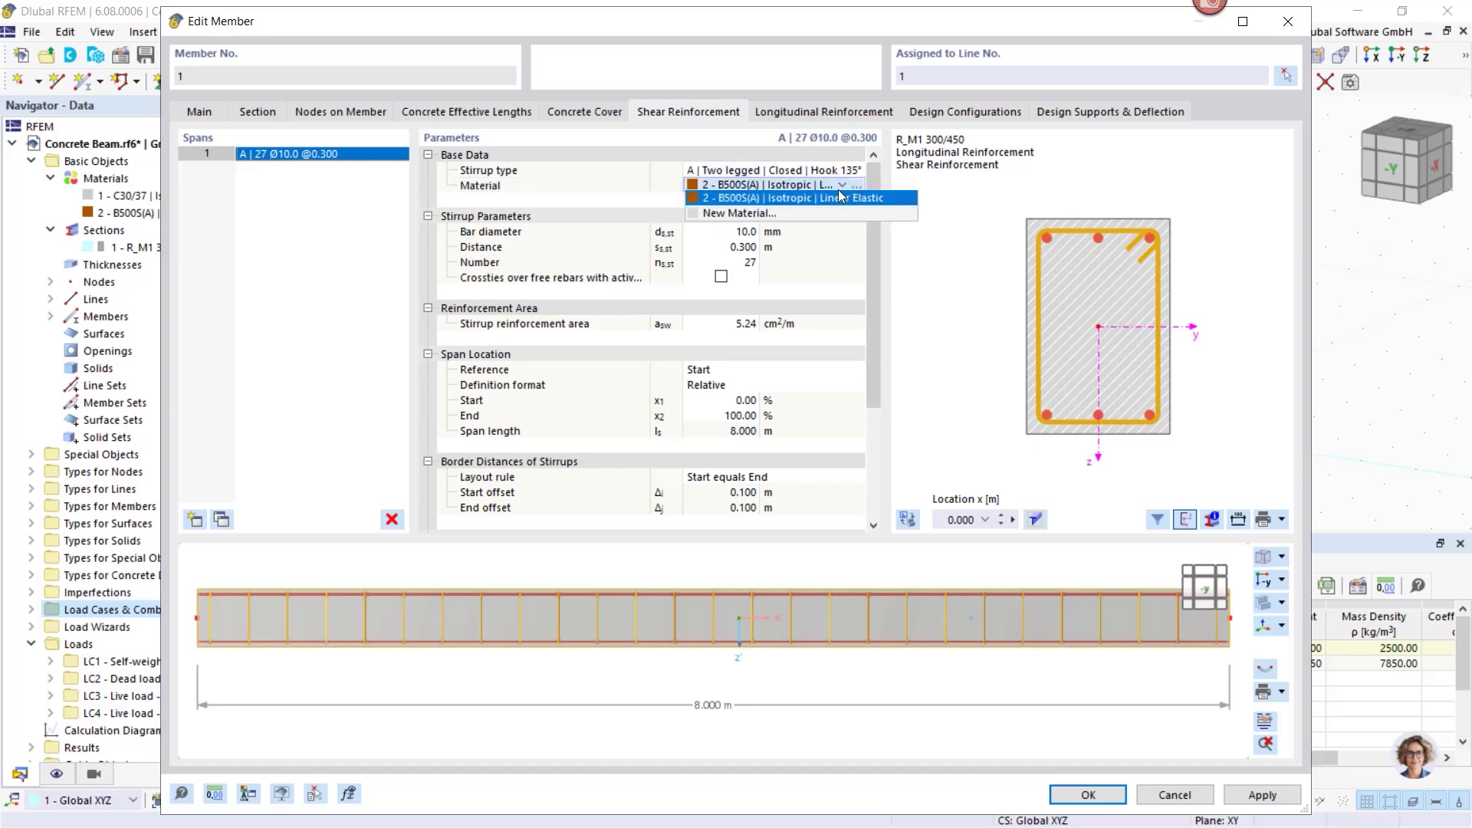
pyautogui.click(699, 201)
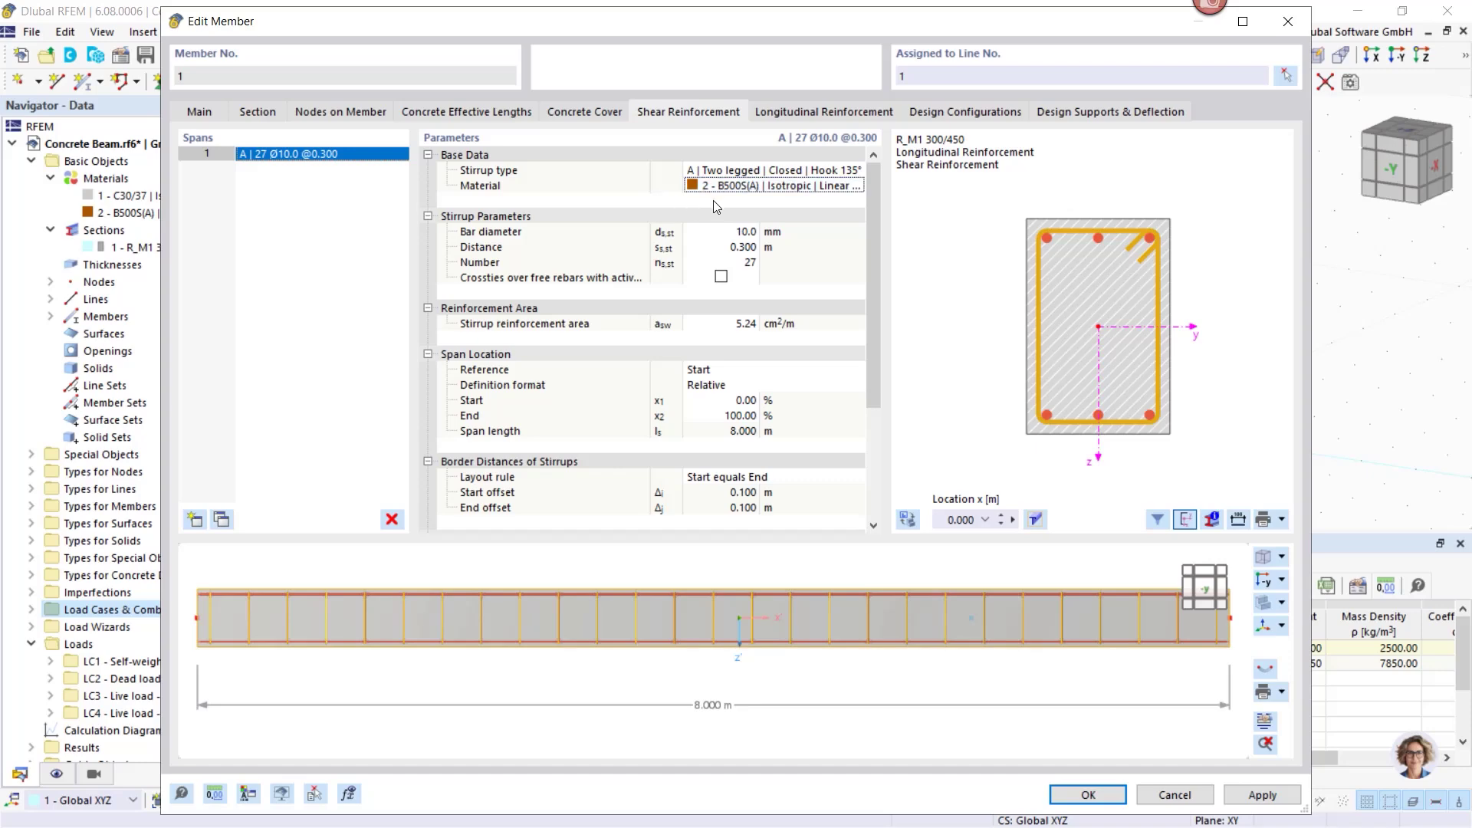
pyautogui.click(734, 237)
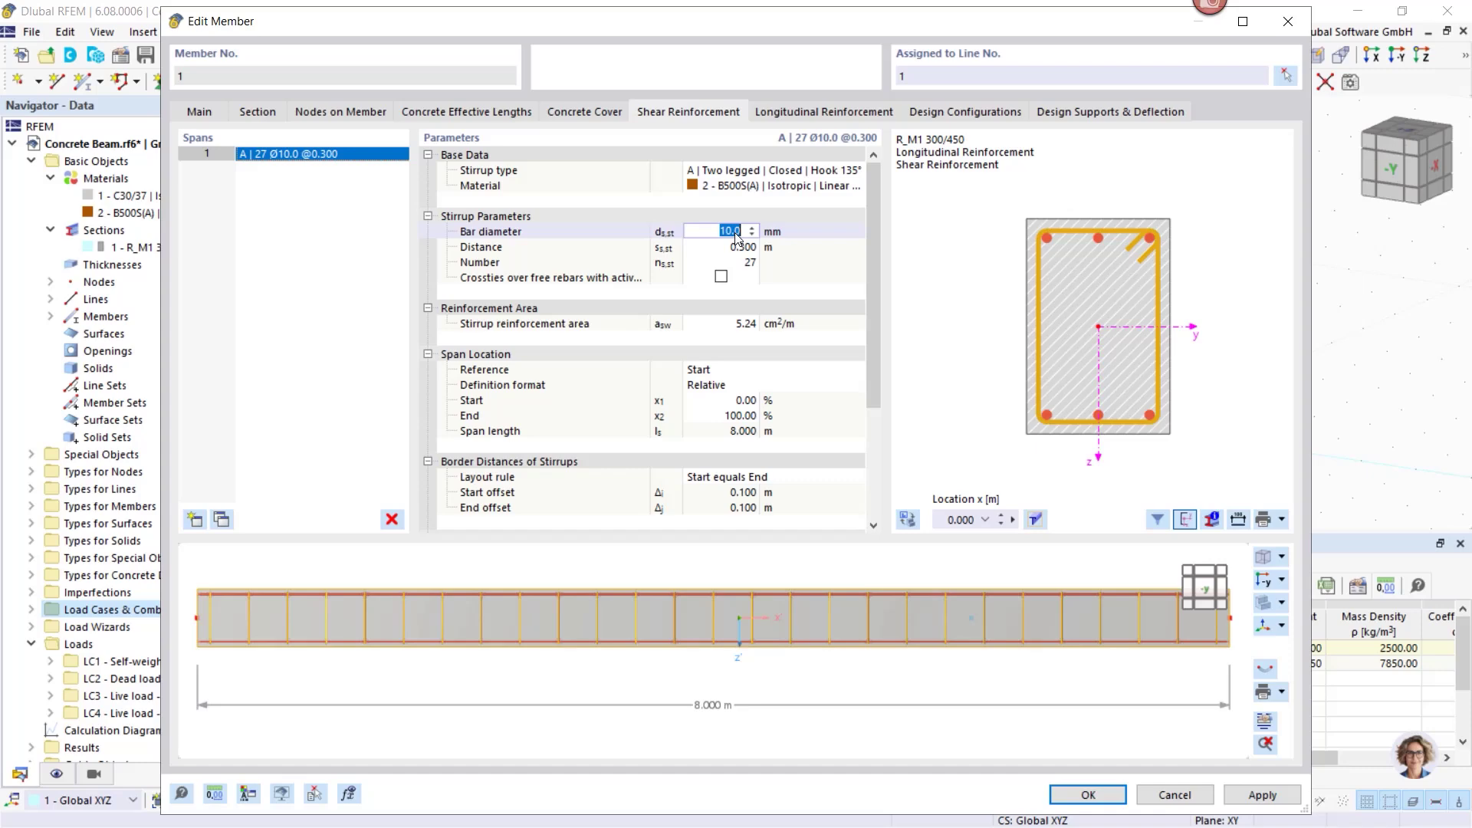
pyautogui.write('8')
pyautogui.press('Return')
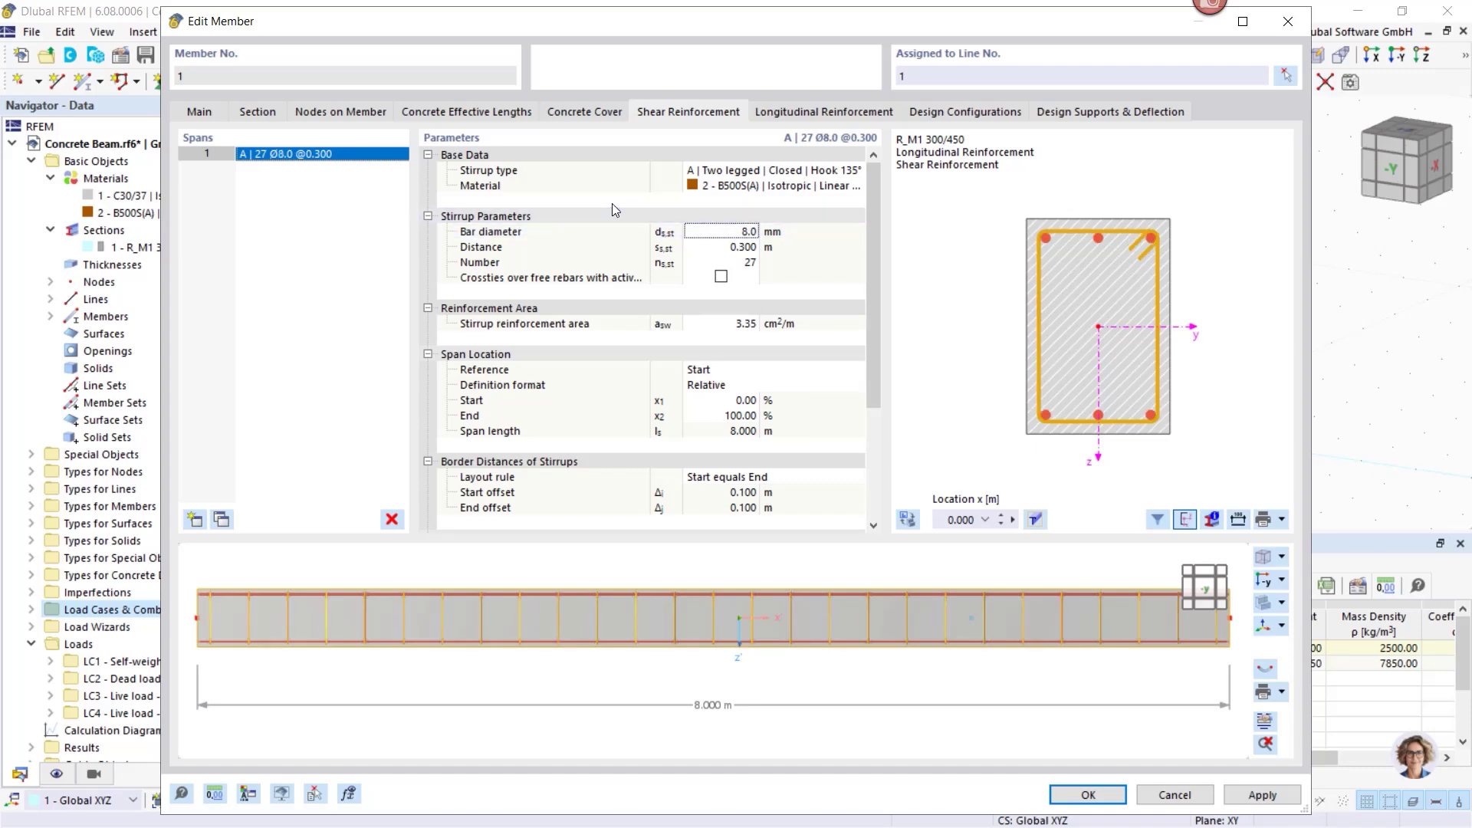
# Try adding two more stirrup spans along the beam, and delete both of them.
pyautogui.click(194, 521)
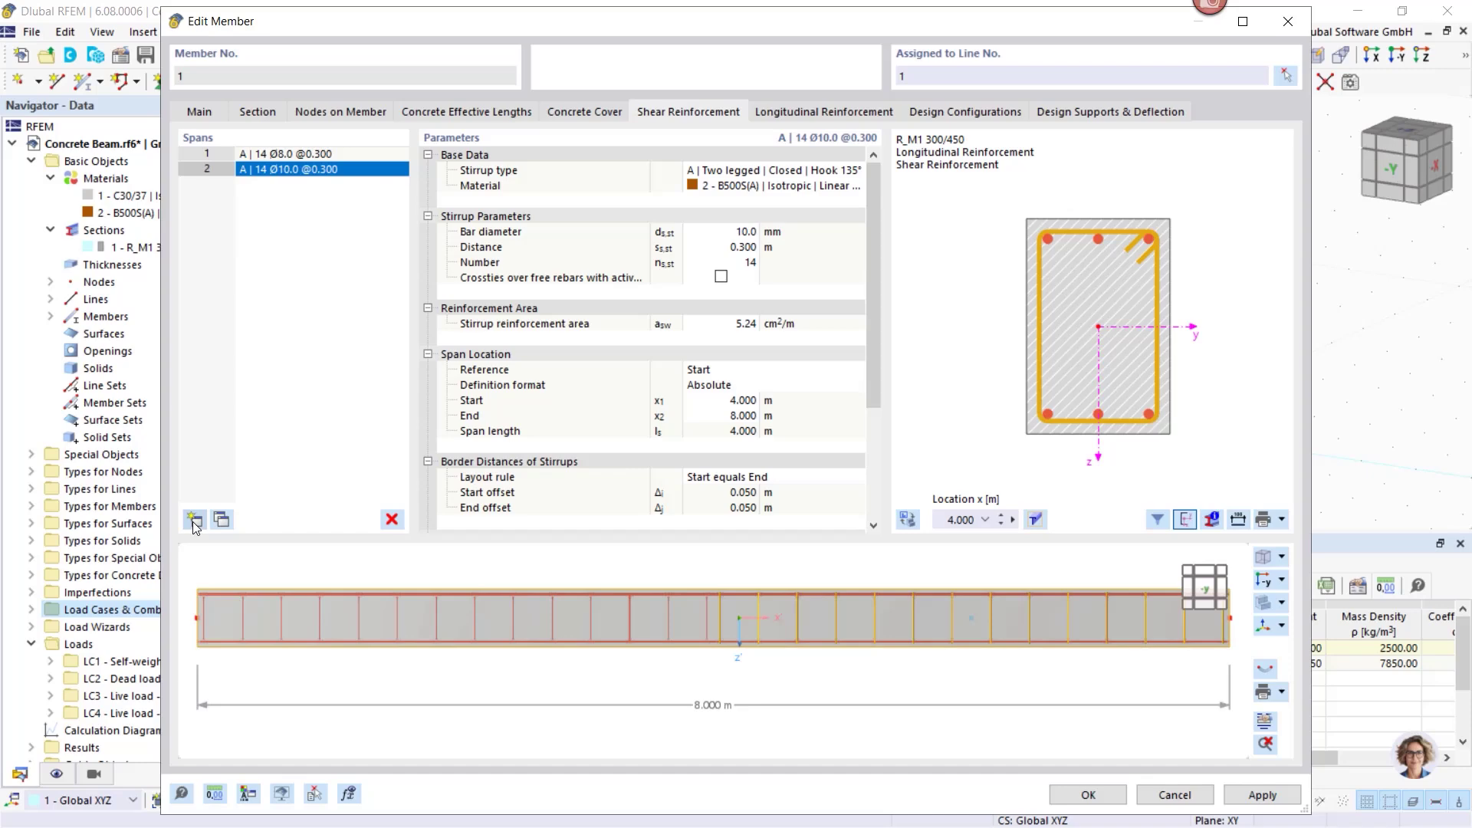
pyautogui.click(194, 520)
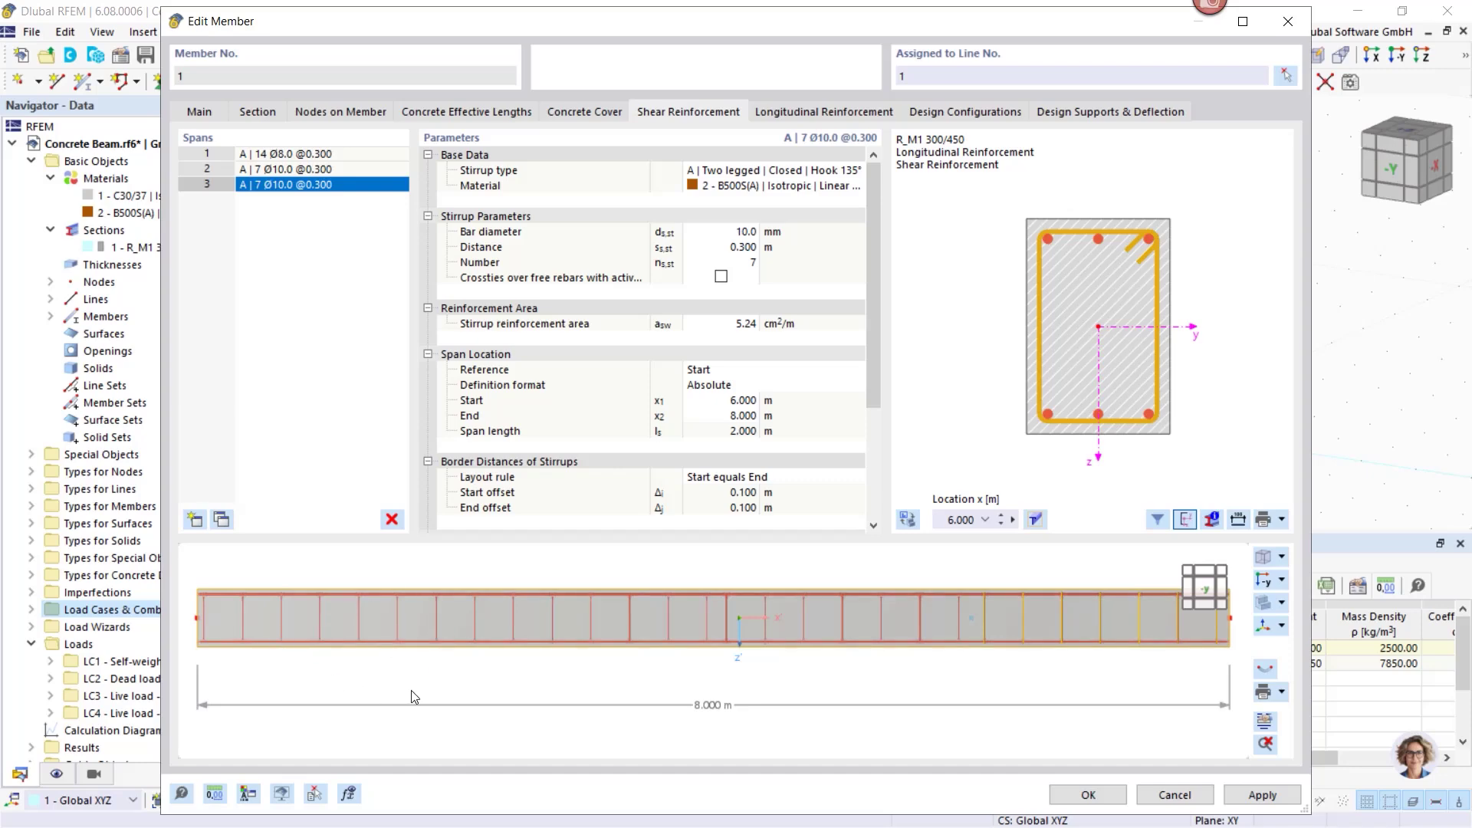
pyautogui.click(392, 519)
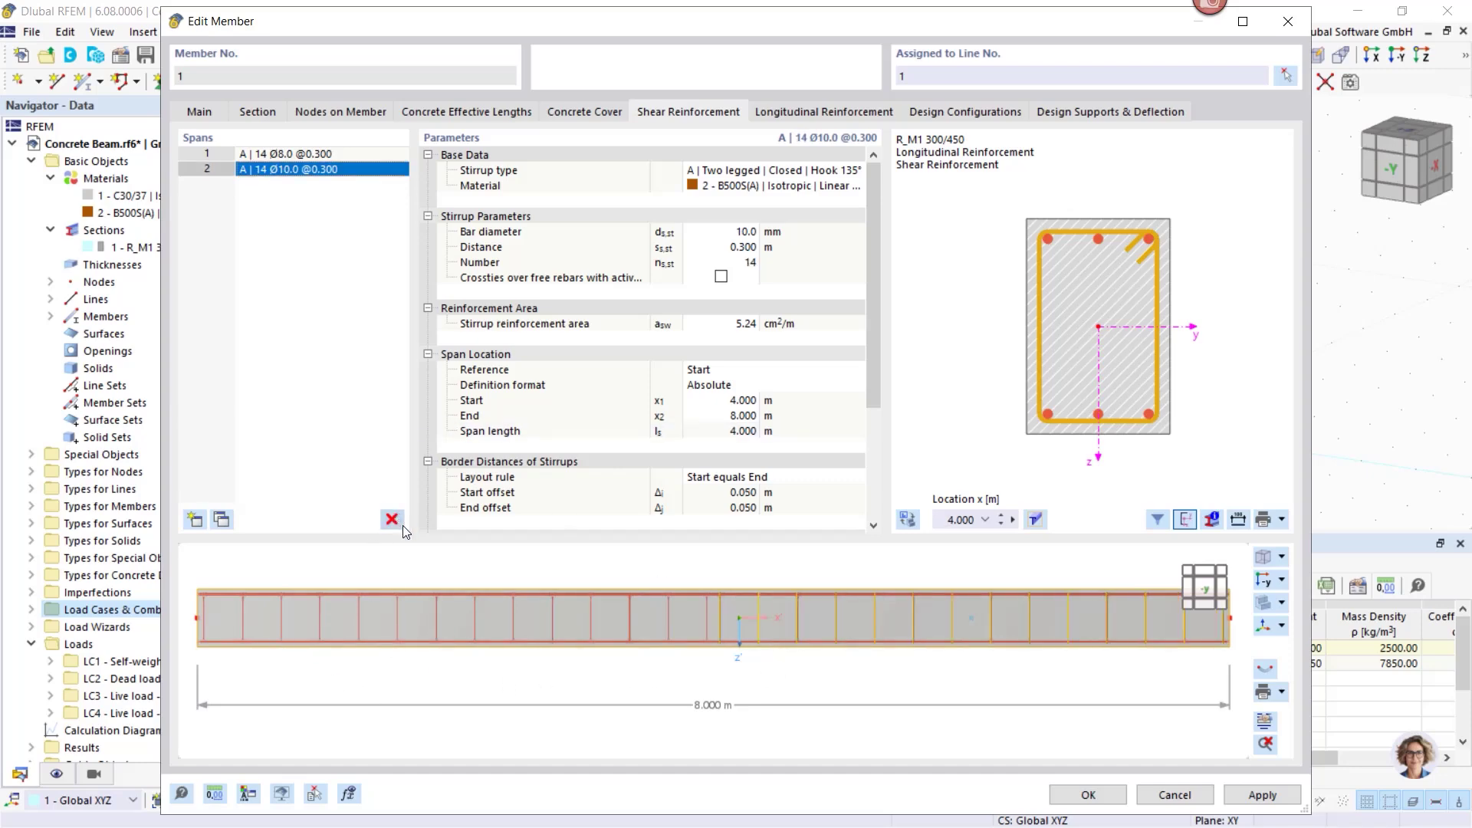
pyautogui.click(392, 519)
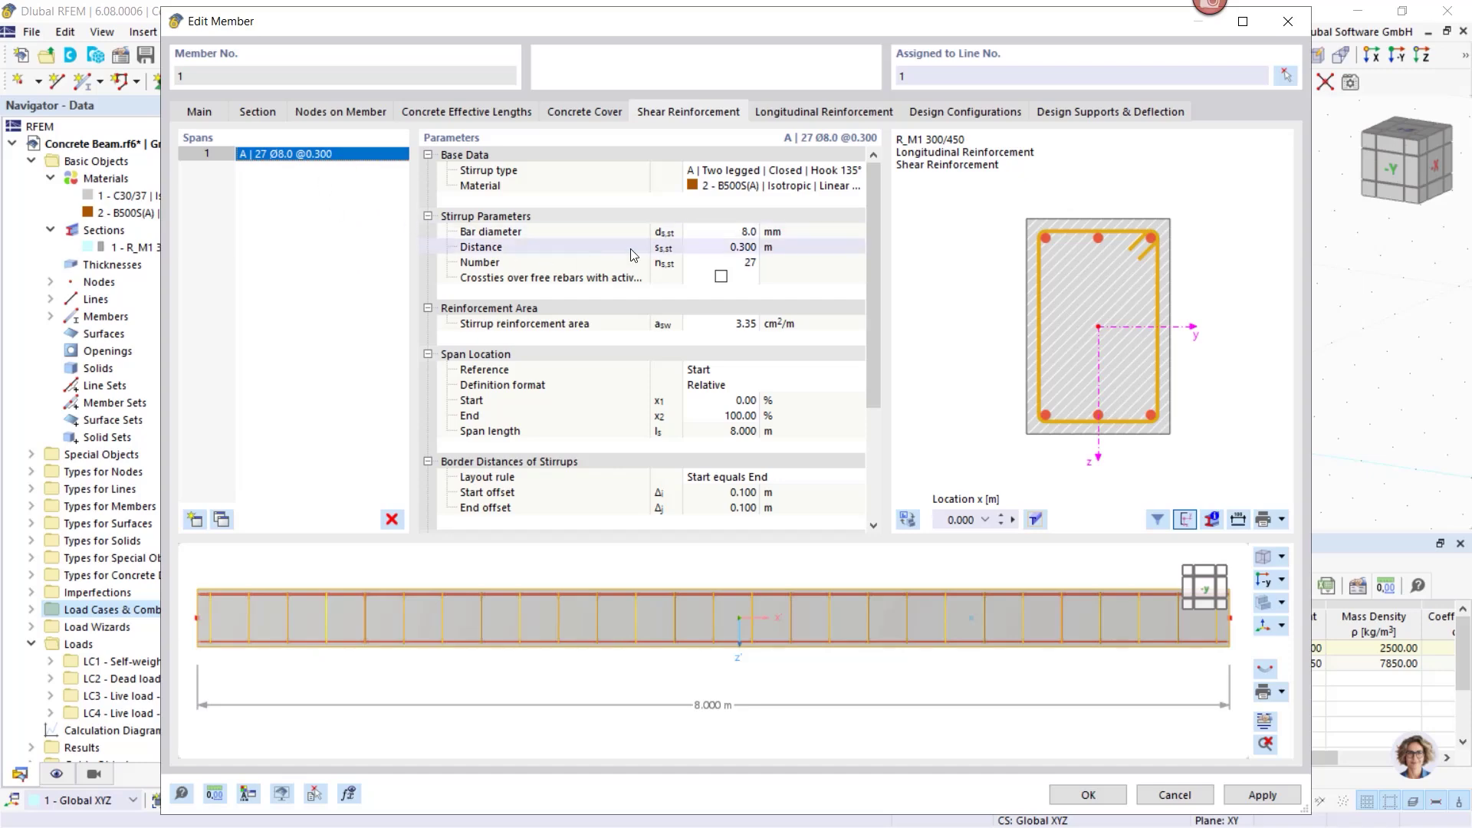
# Change the longitudinal reinforcement to the unsymmetrical rebar type and set the top-side bar diameter to 14 mm.
pyautogui.click(803, 115)
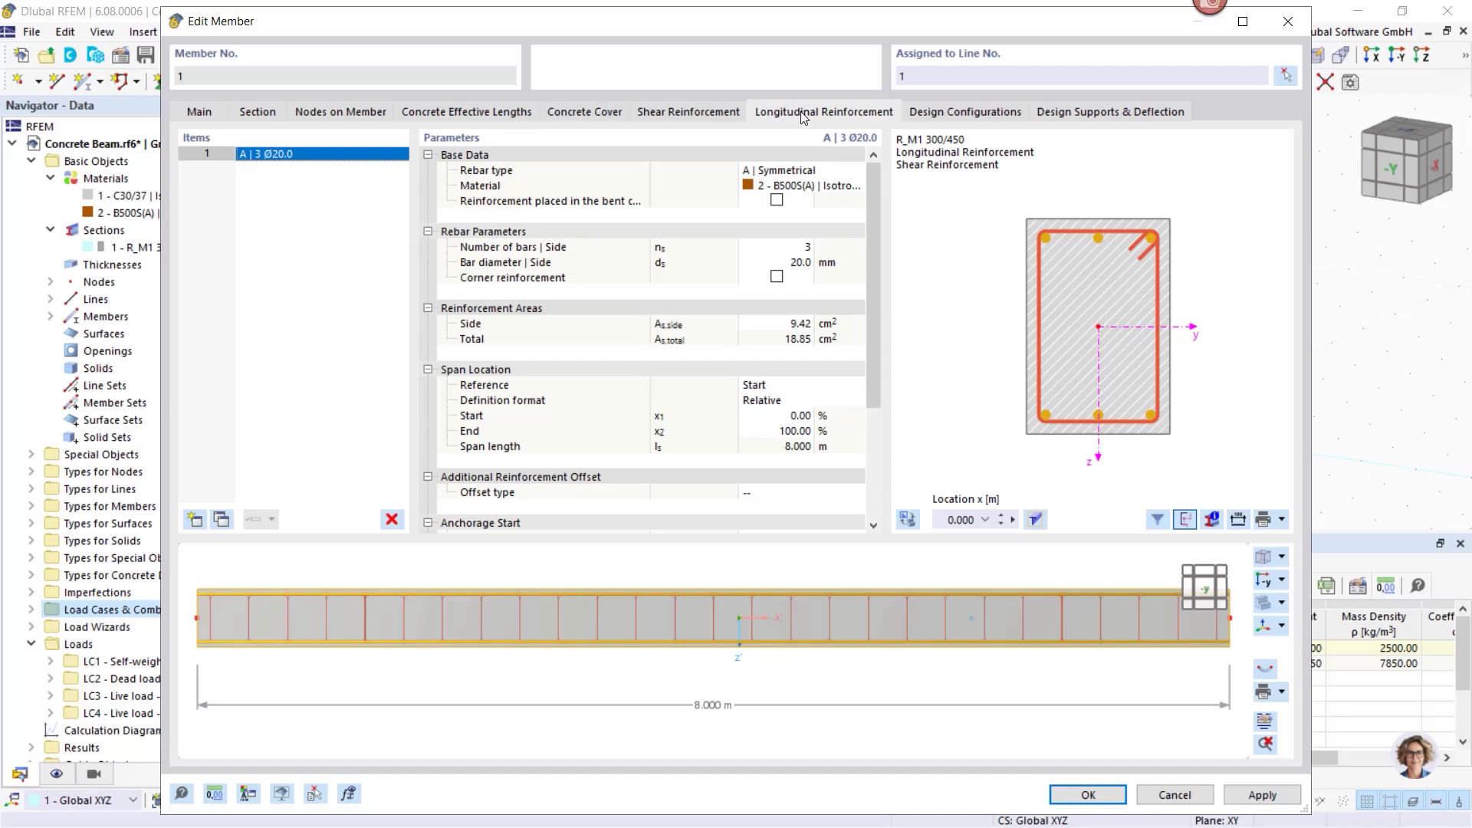
pyautogui.click(842, 173)
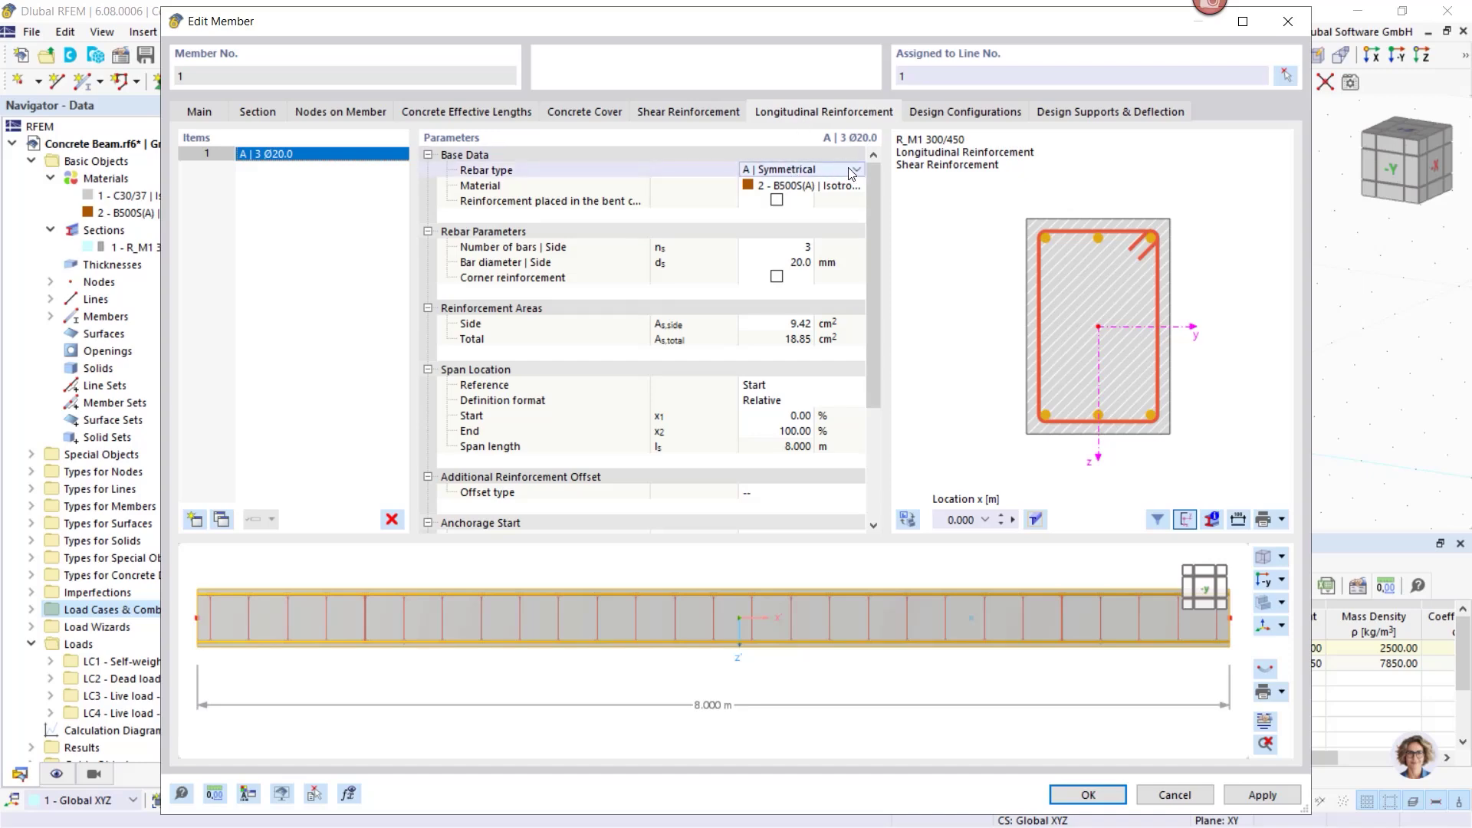
pyautogui.click(857, 171)
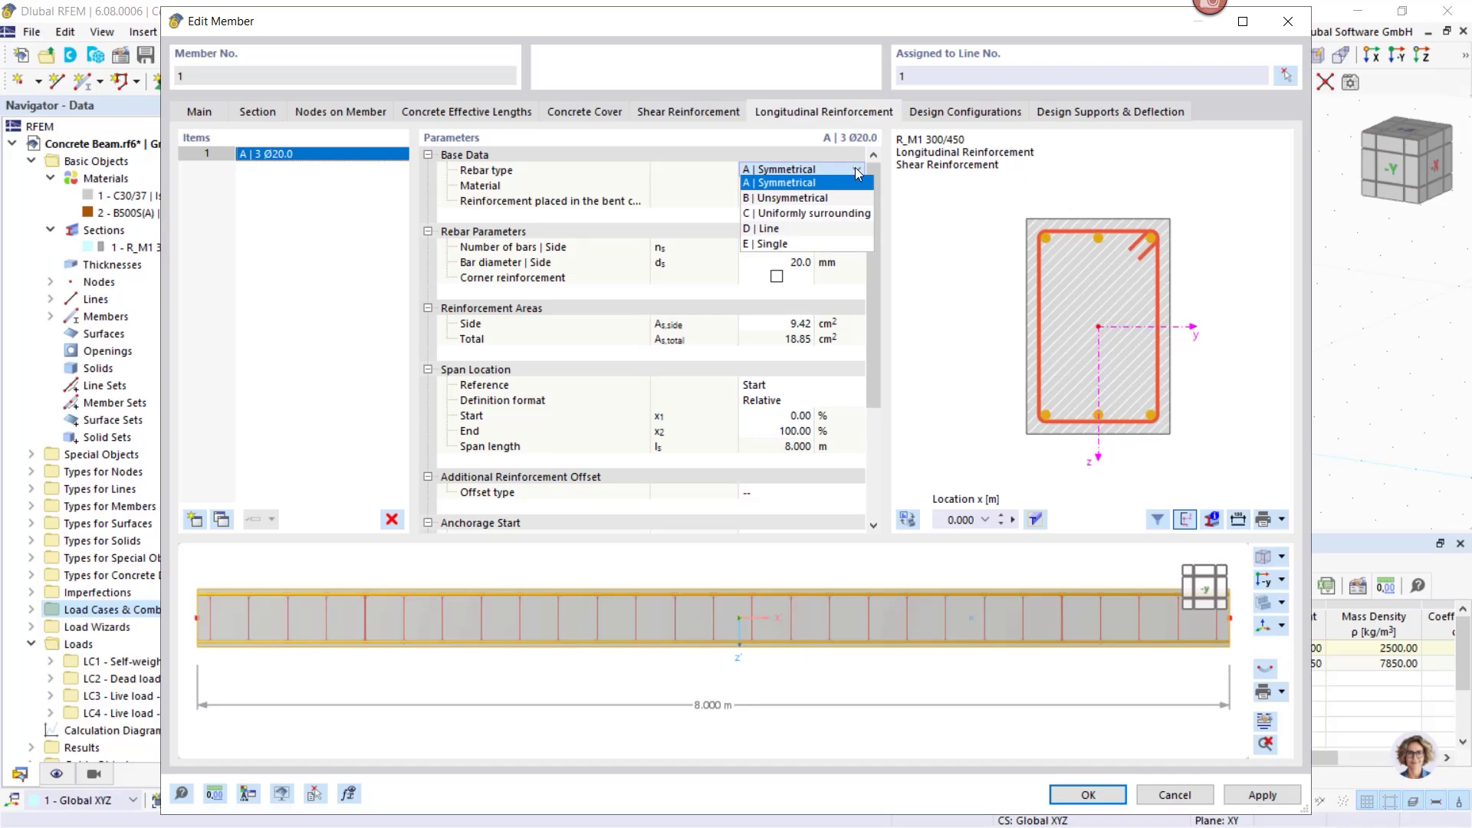
pyautogui.click(821, 200)
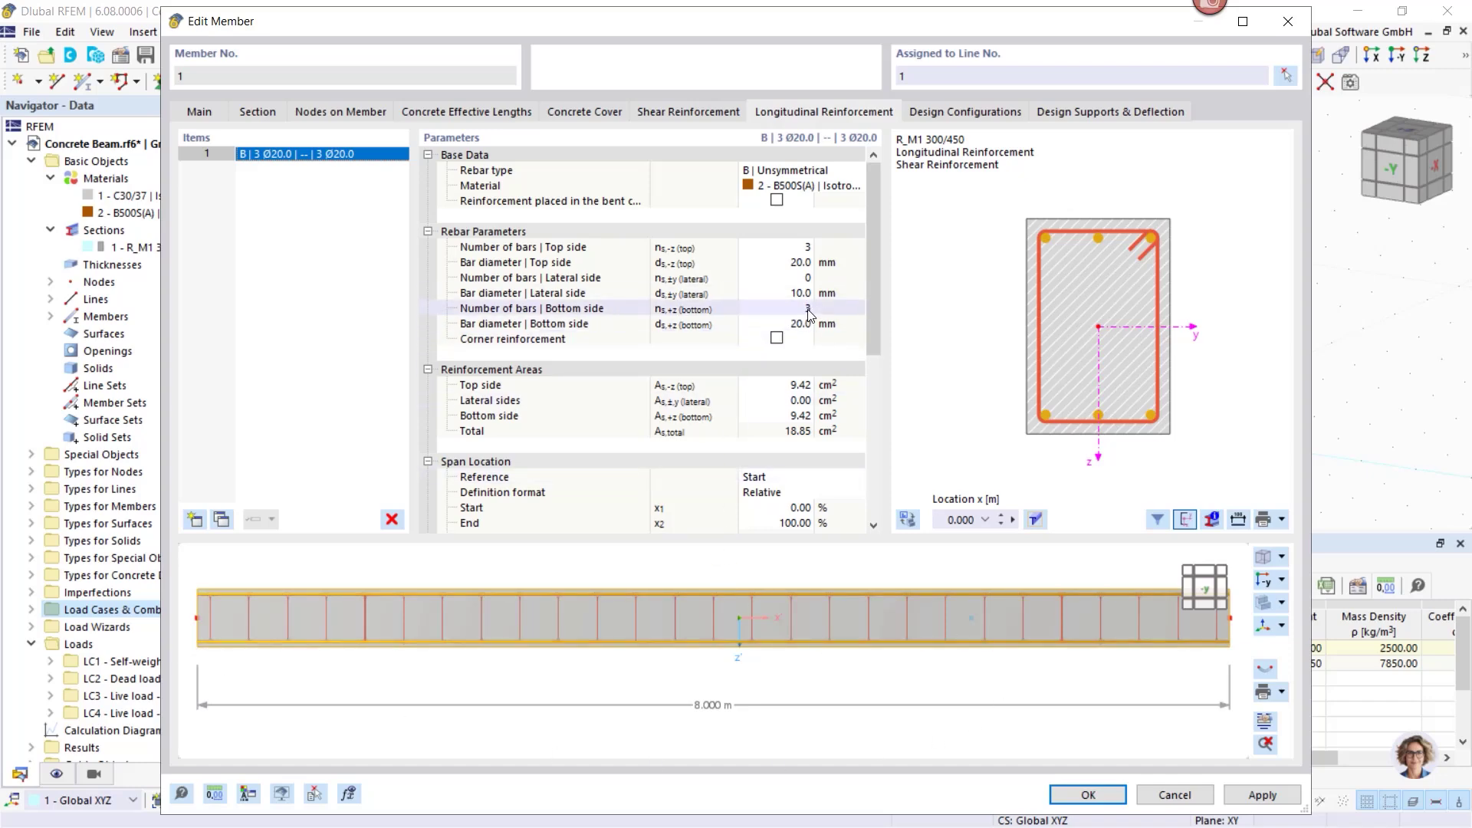
pyautogui.click(799, 263)
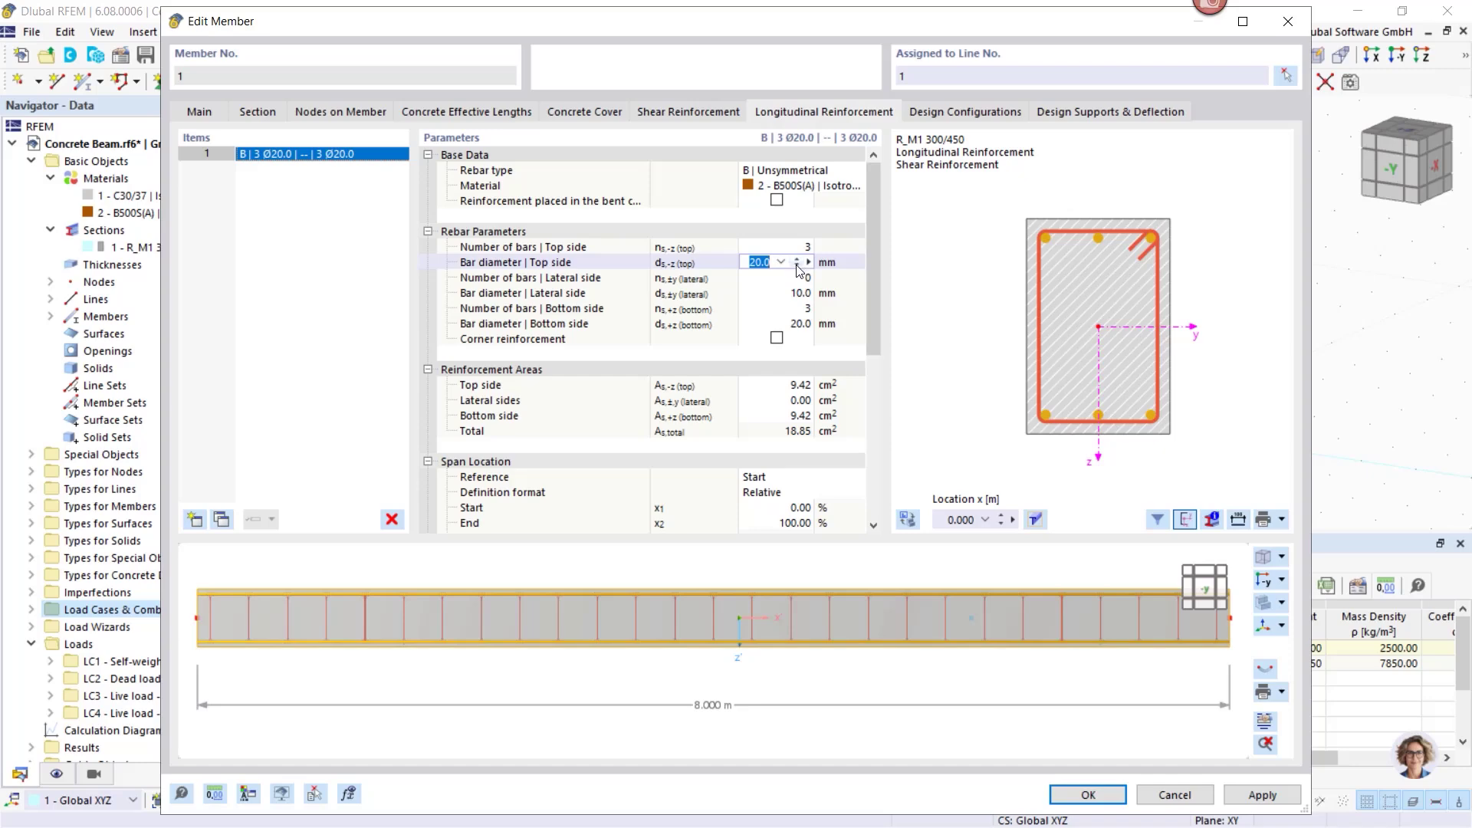
pyautogui.click(781, 262)
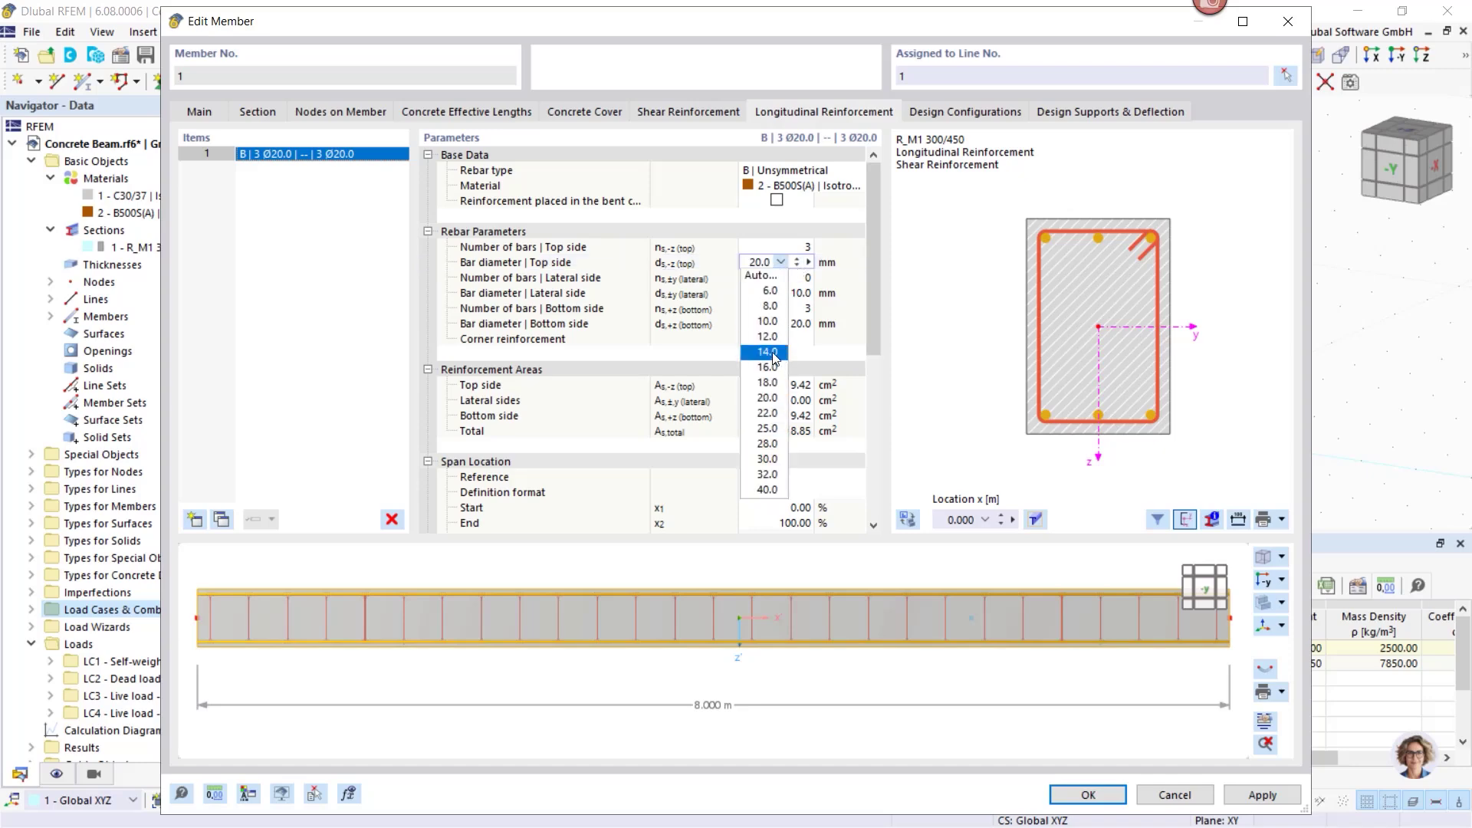
pyautogui.click(770, 352)
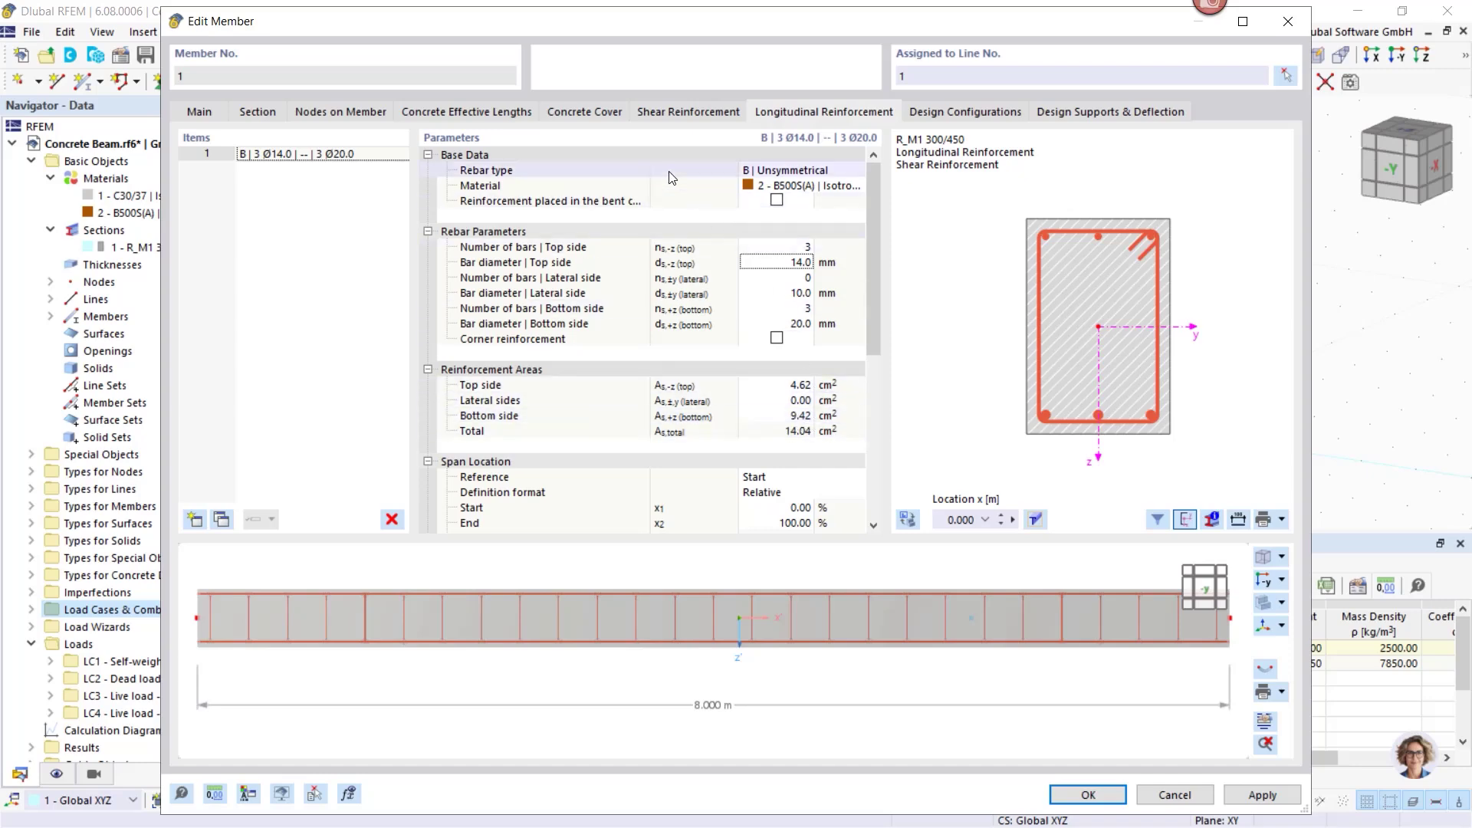
# Recheck the shear and longitudinal reinforcement of member 1 and apply the changes.
pyautogui.click(675, 112)
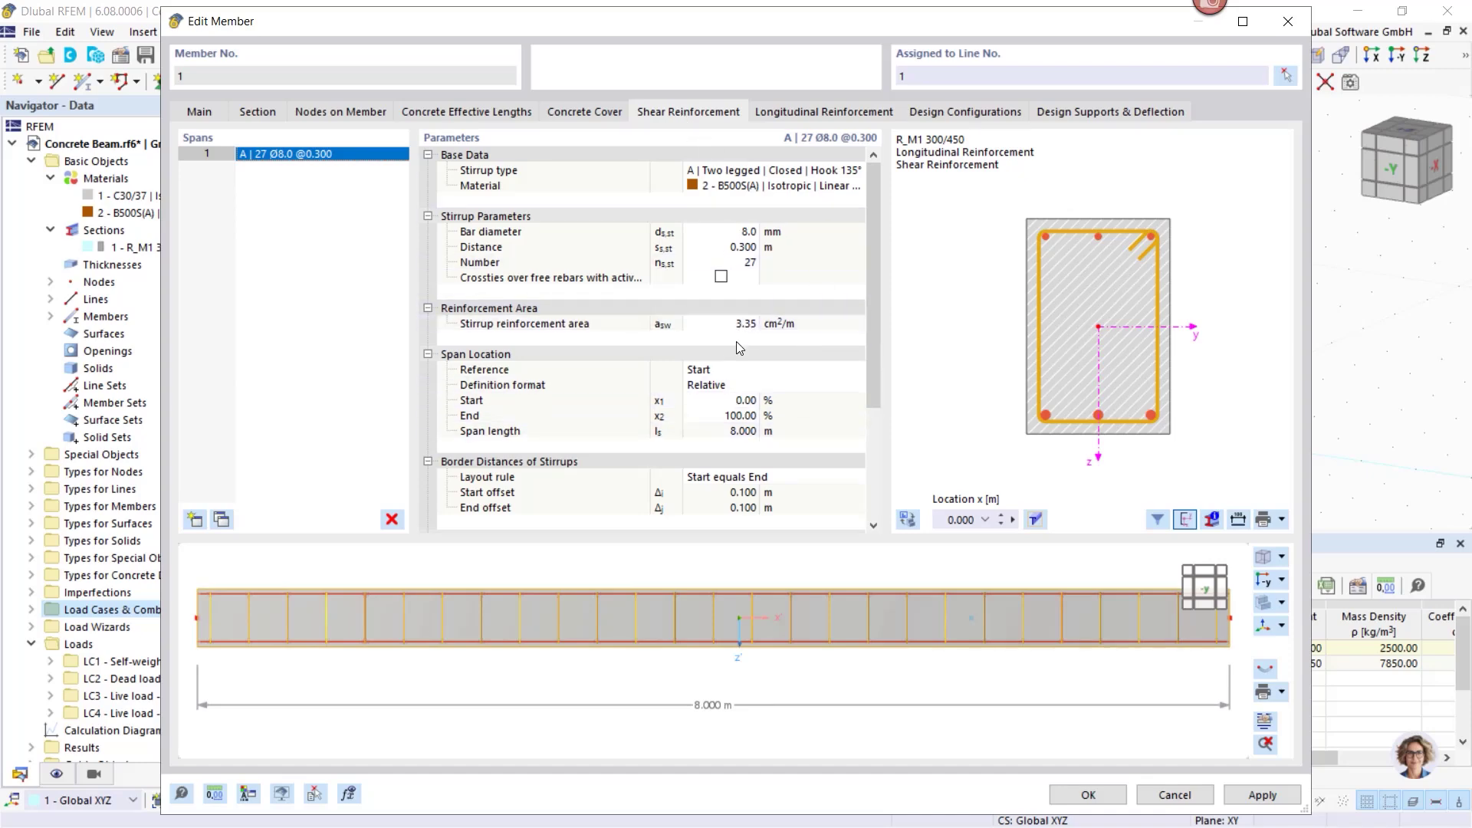
pyautogui.click(776, 117)
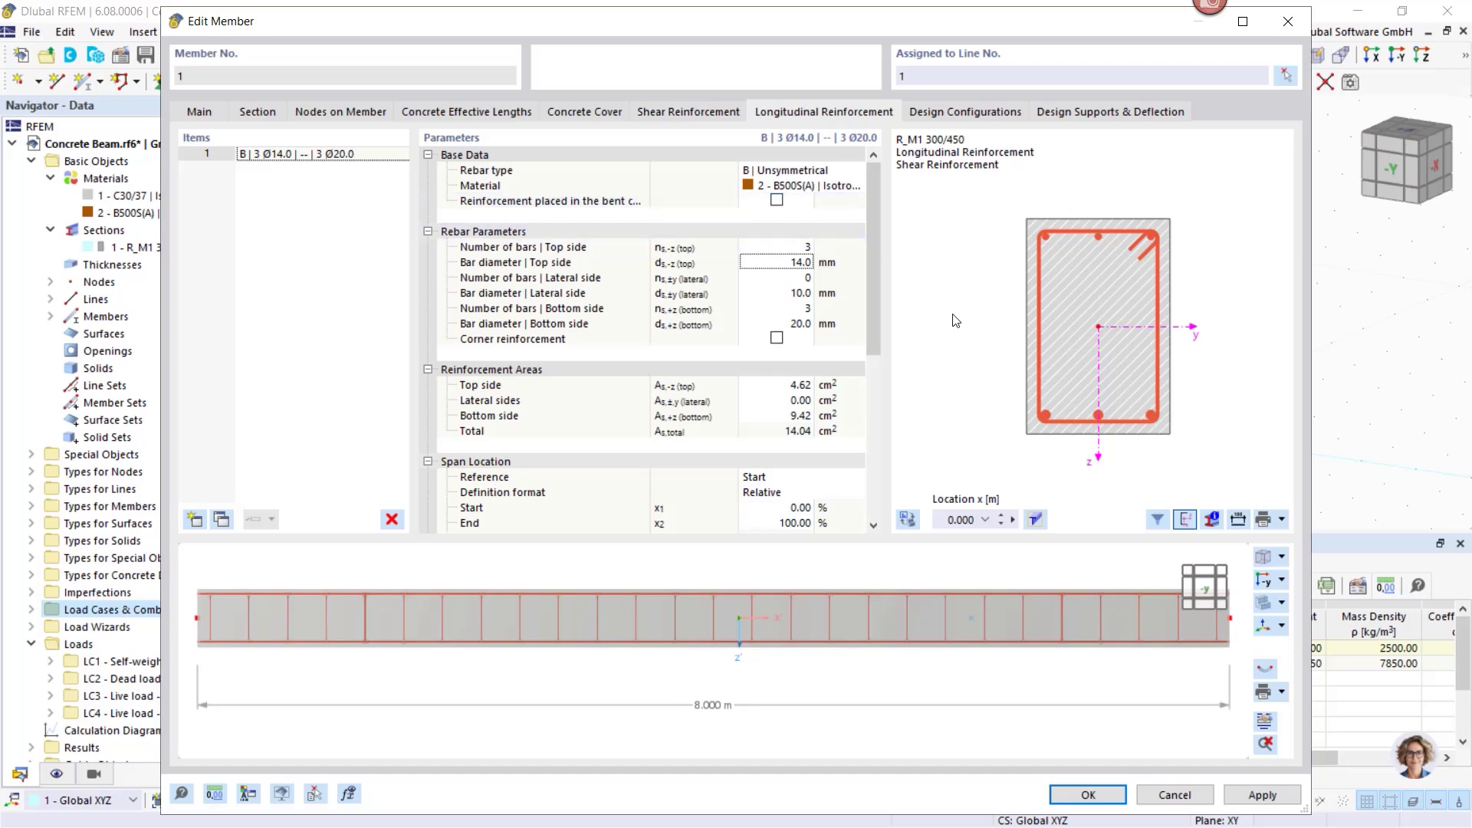
pyautogui.click(1256, 795)
# Open the member's default ultimate configuration, review its design parameters, and deactivate the design of the shear joint.
pyautogui.click(954, 111)
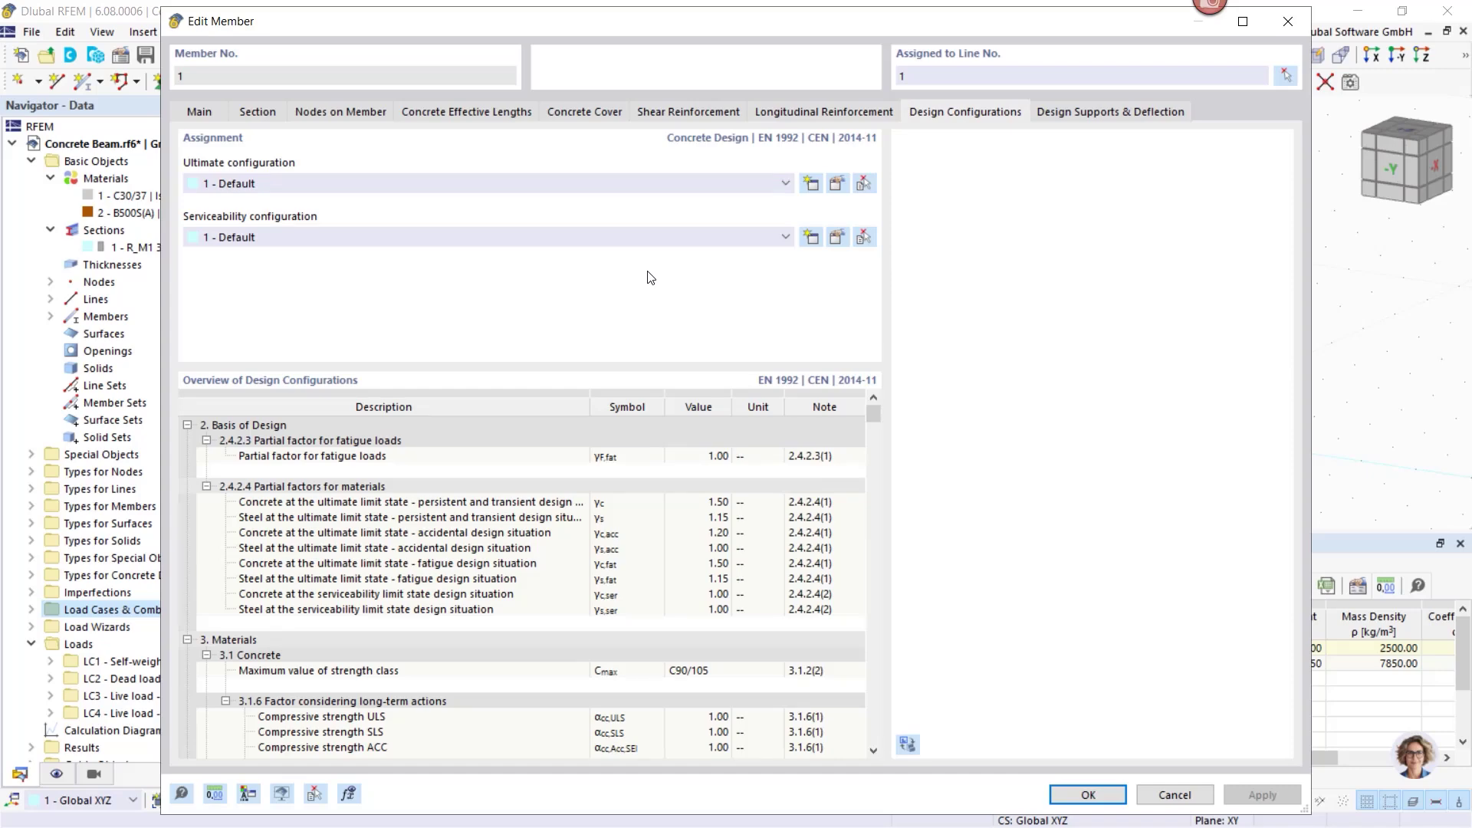
pyautogui.click(835, 184)
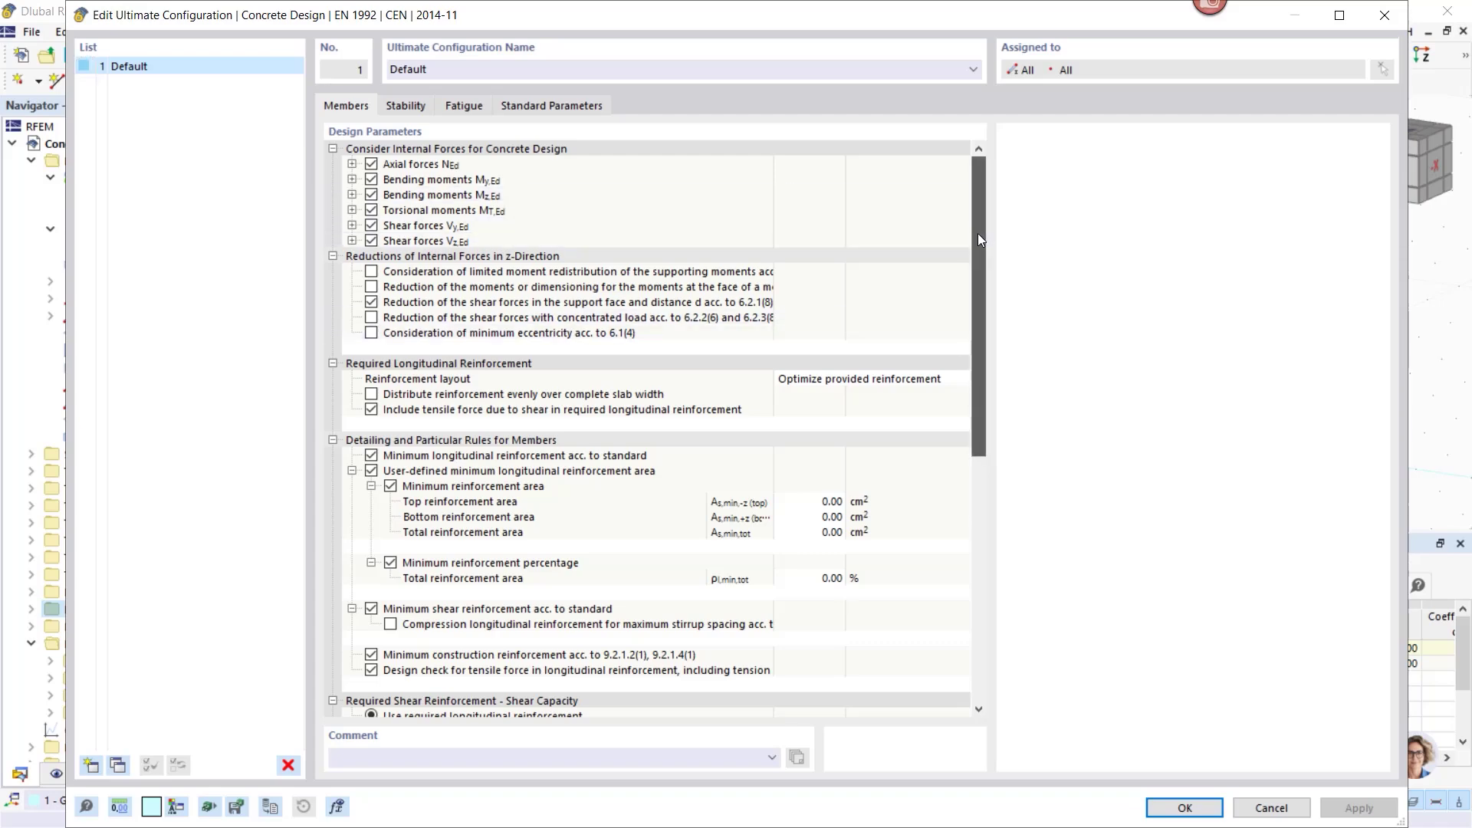
pyautogui.moveTo(978, 233); pyautogui.dragTo(988, 293)
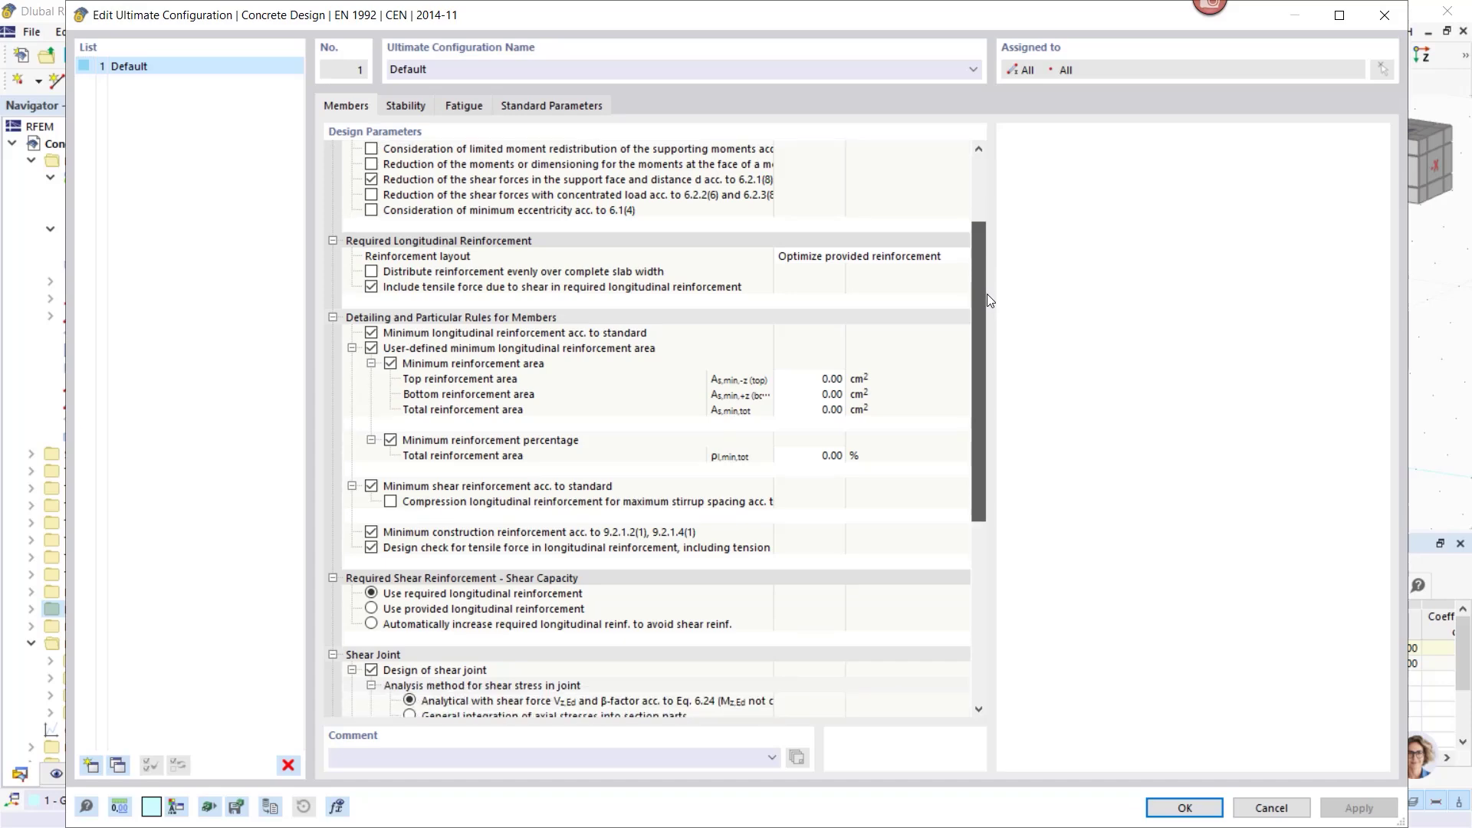
pyautogui.moveTo(987, 293); pyautogui.dragTo(987, 293)
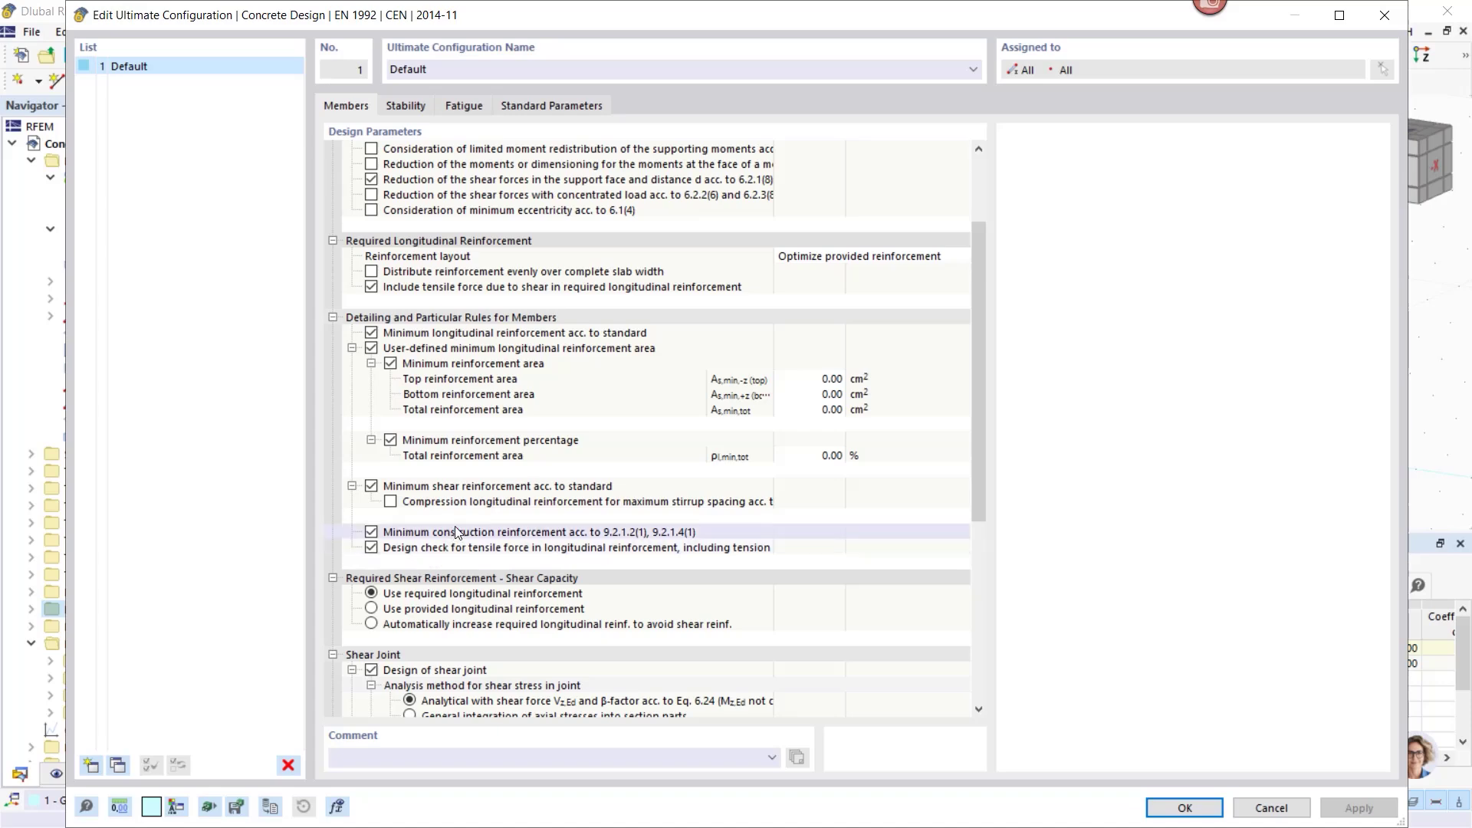
pyautogui.scroll(-4, 465, 522)
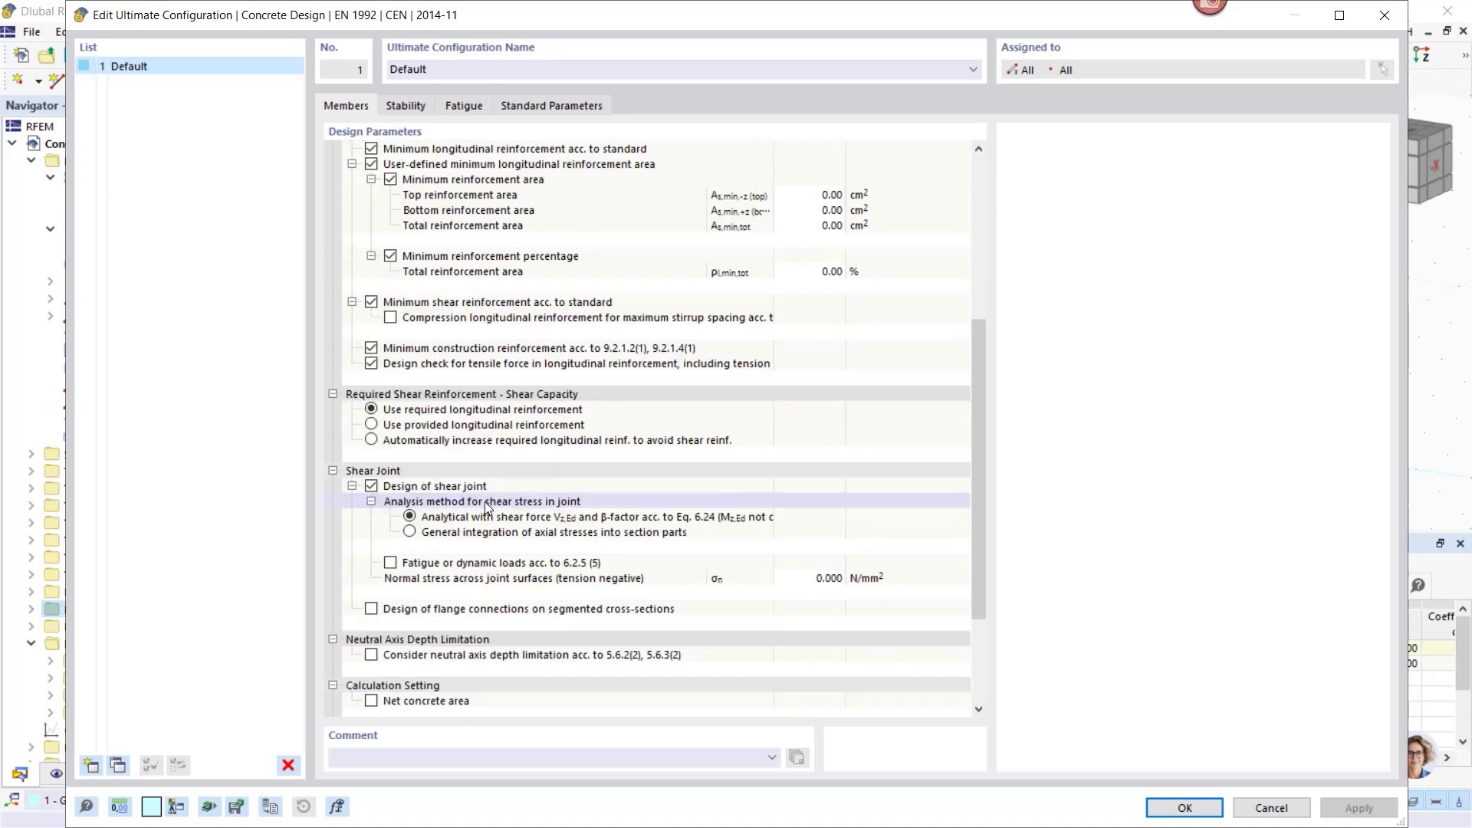
pyautogui.click(370, 487)
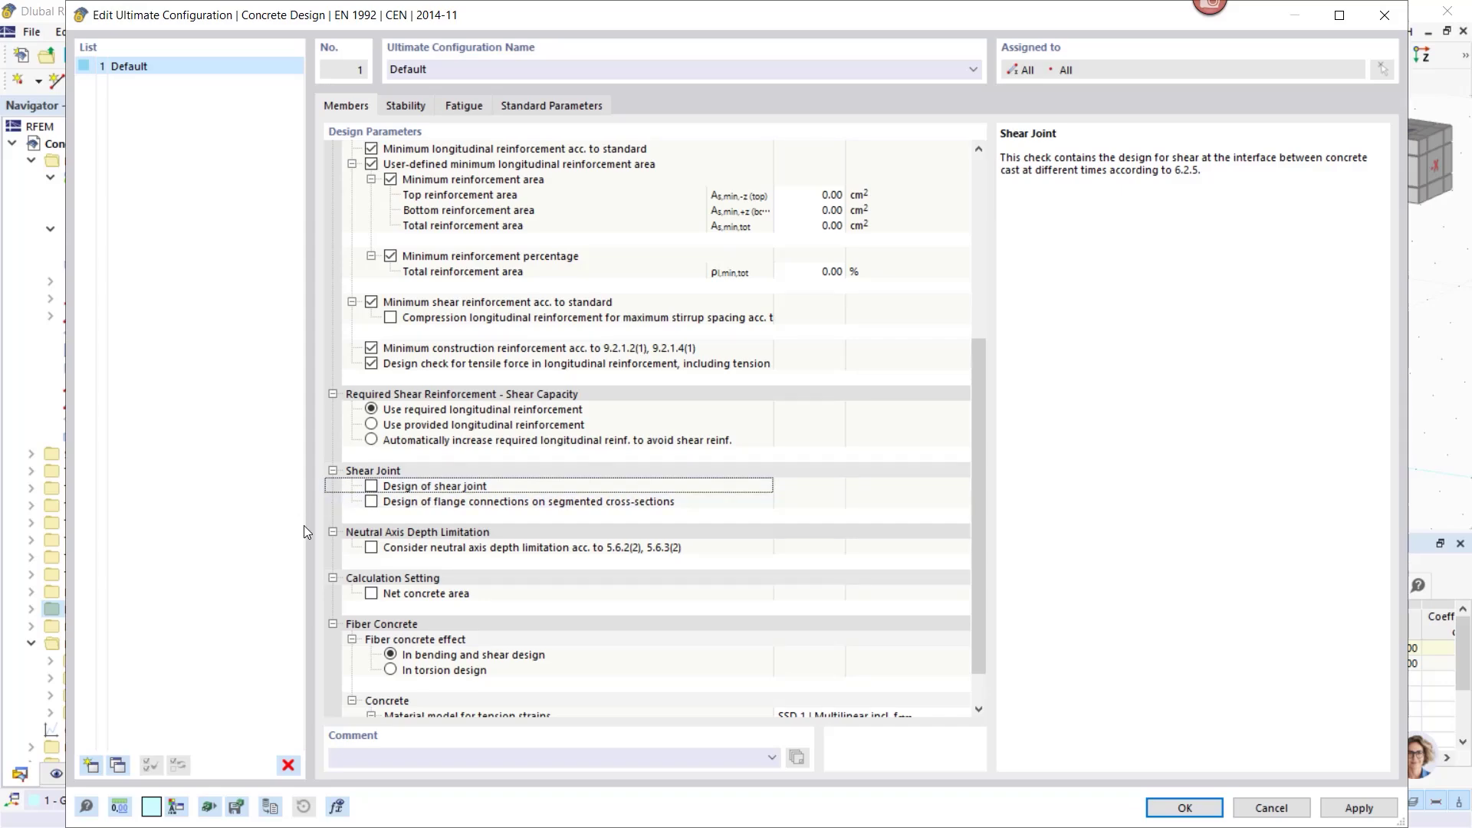
# Review the remaining member design parameters of the default ultimate configuration and accept the configuration.
pyautogui.scroll(-1, 466, 565)
pyautogui.scroll(8, 469, 565)
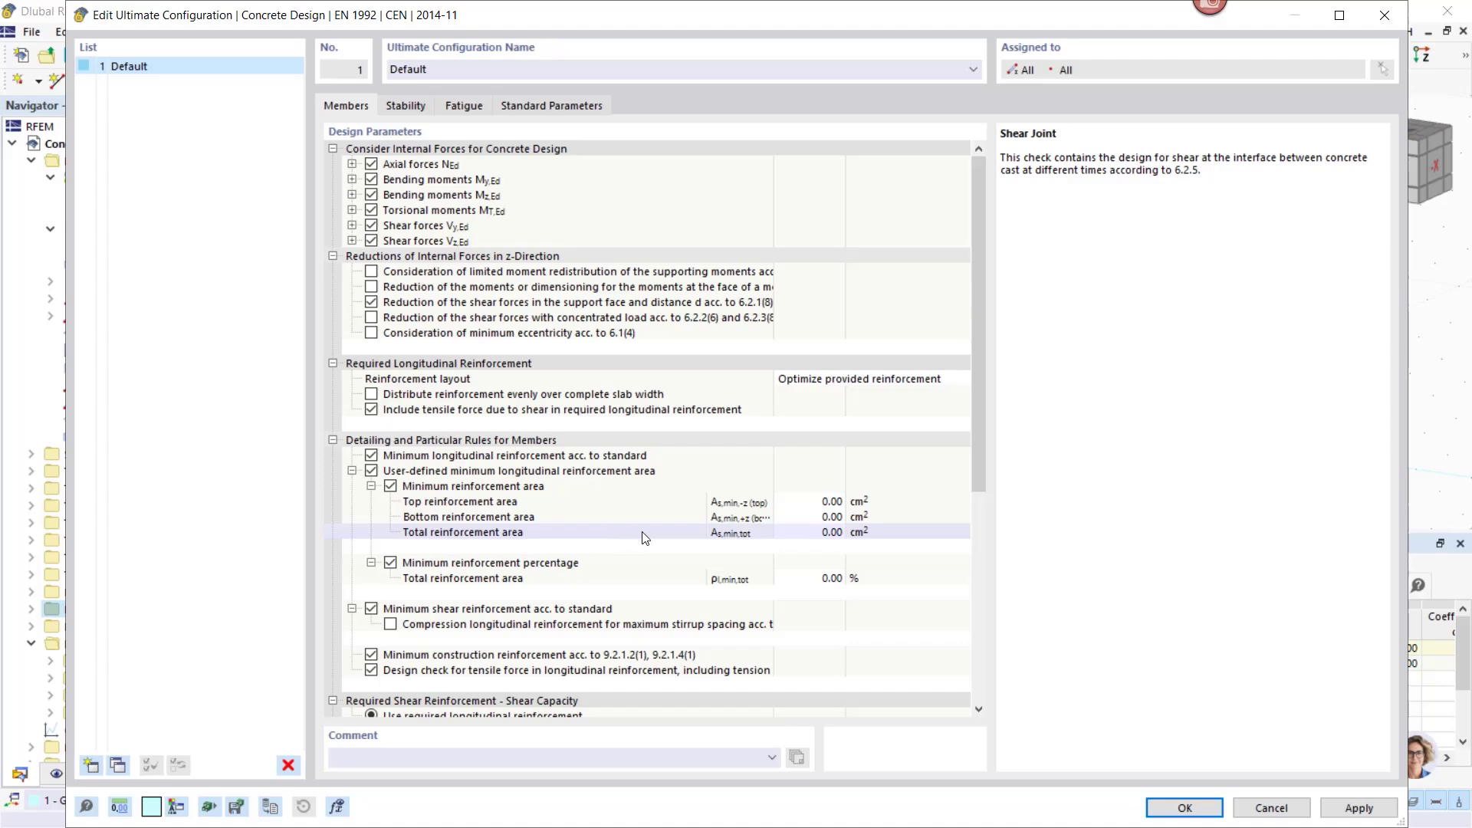
pyautogui.click(1185, 807)
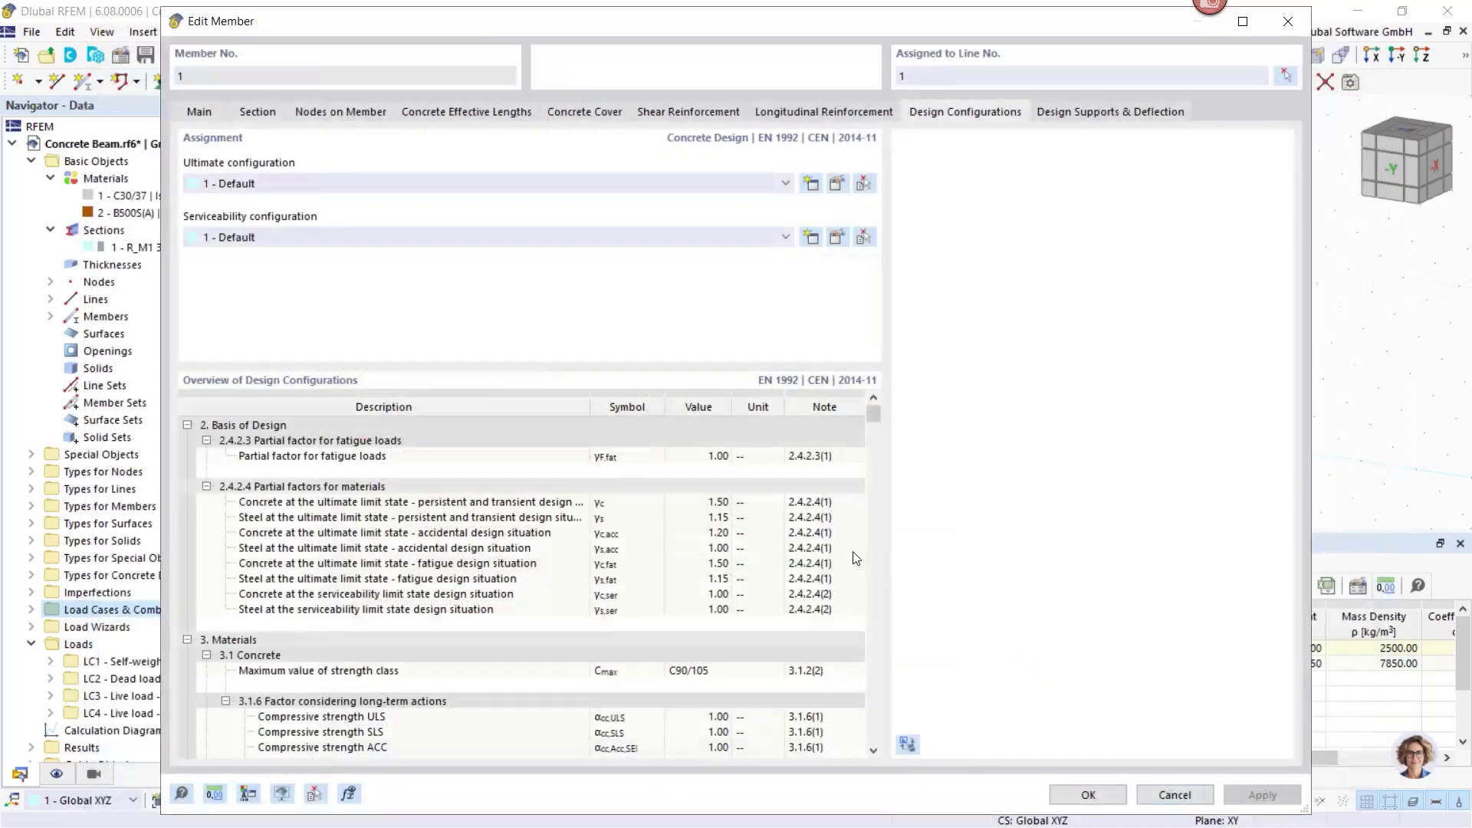
# Open the member's default serviceability configuration, review its design parameters, and deactivate the limitation of deflection.
pyautogui.click(836, 240)
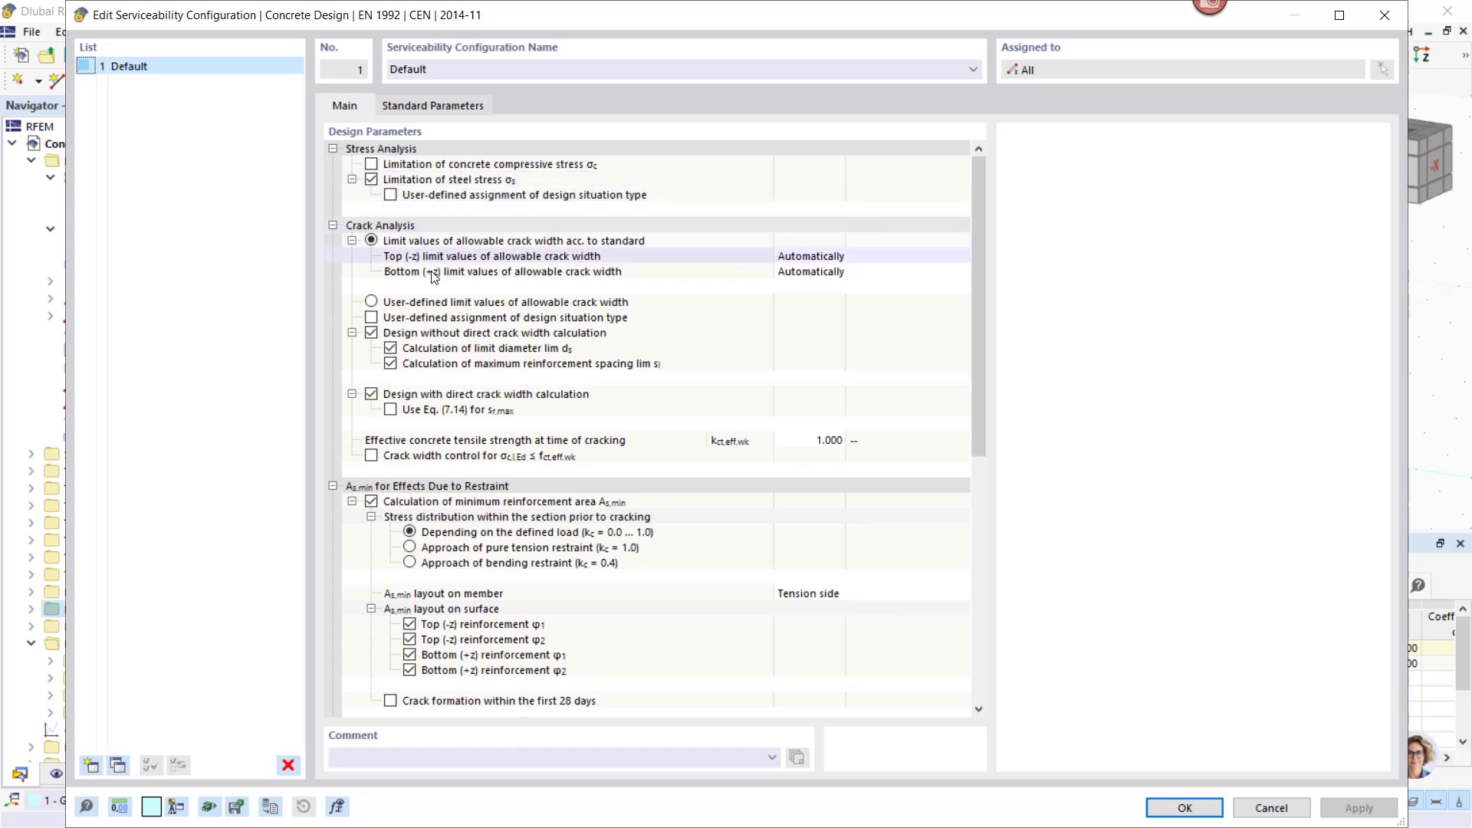
pyautogui.scroll(-3, 505, 390)
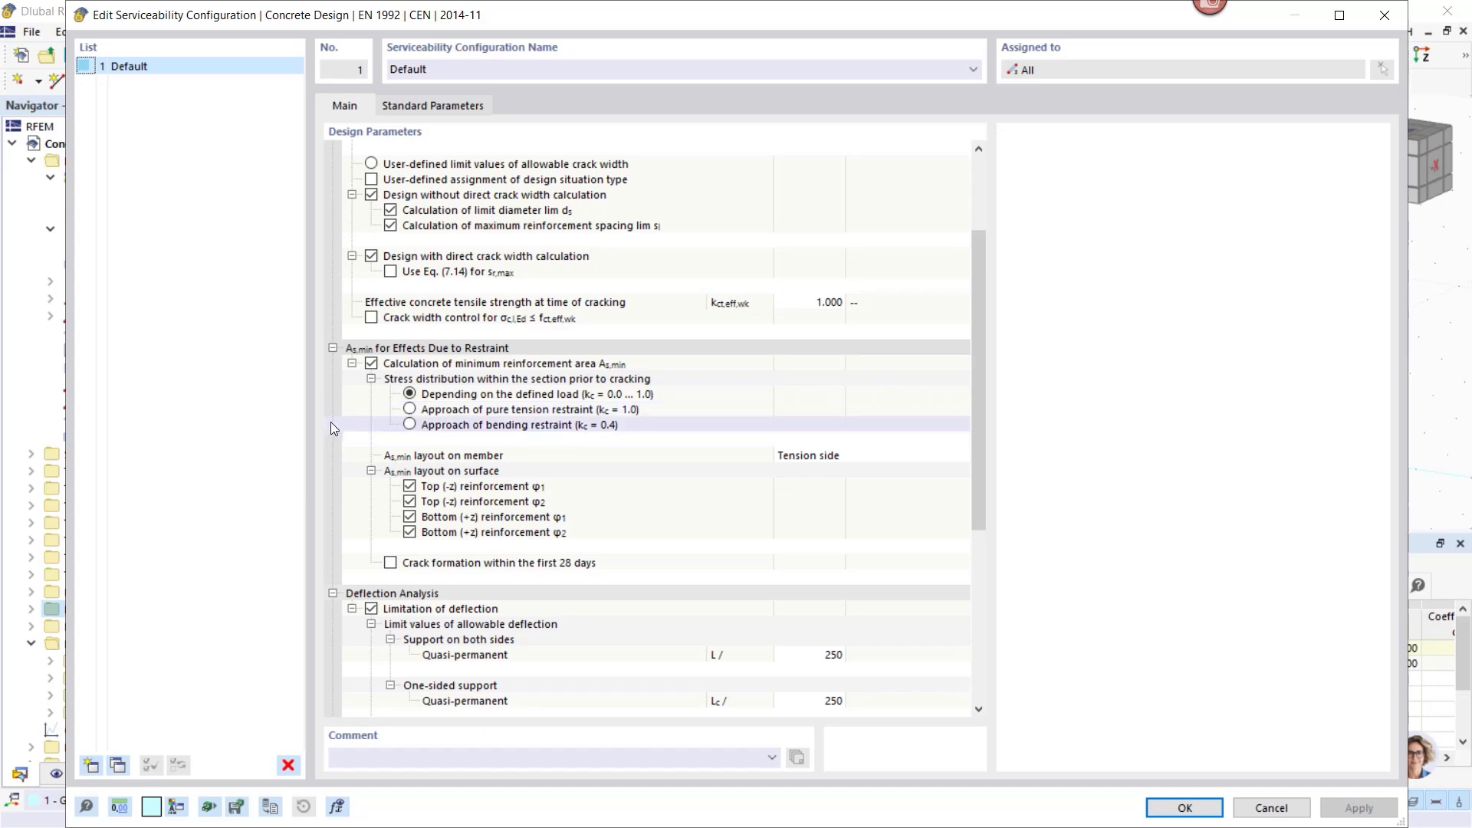
pyautogui.scroll(-2, 361, 433)
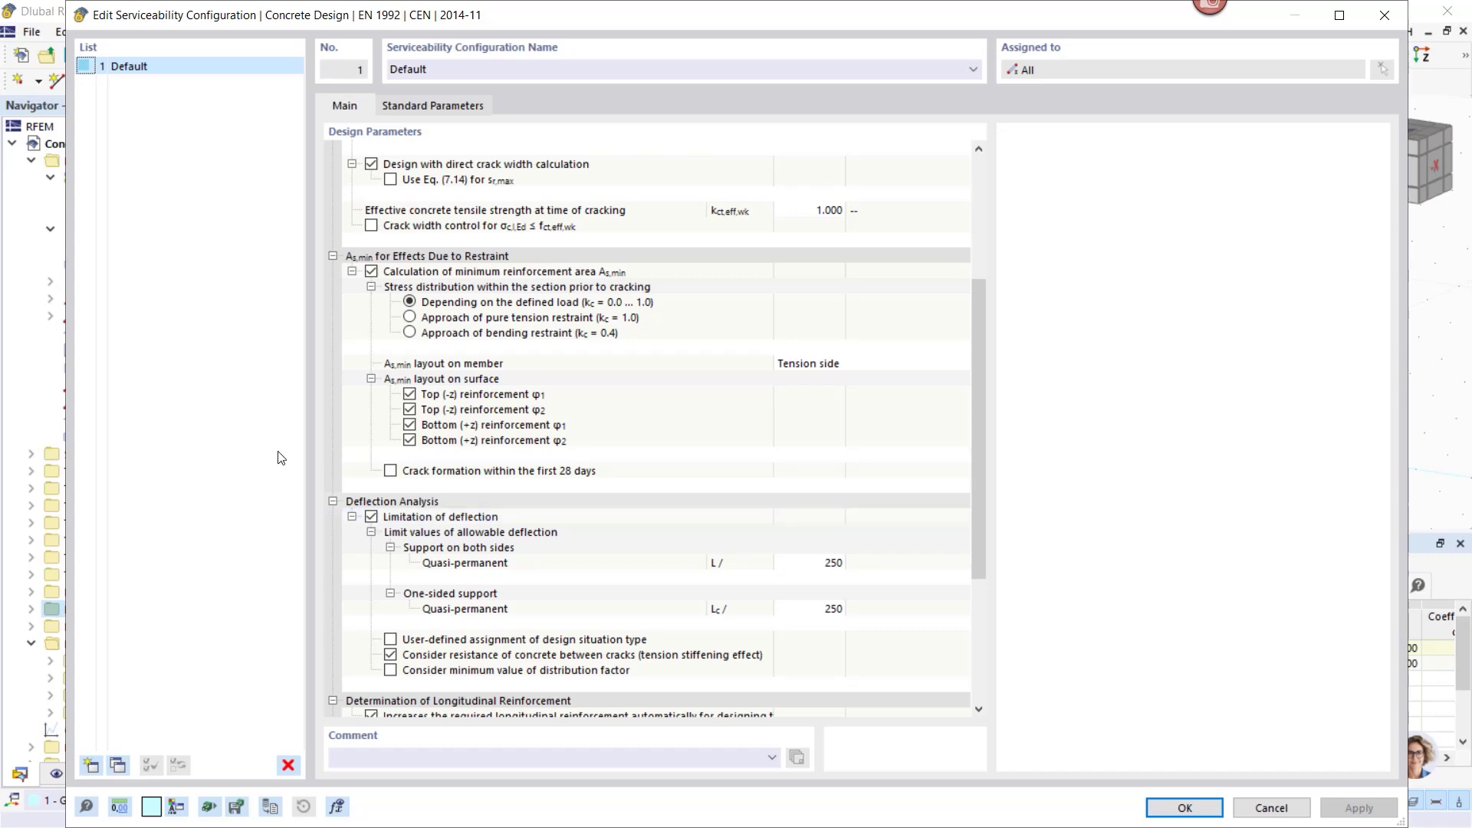
pyautogui.click(371, 518)
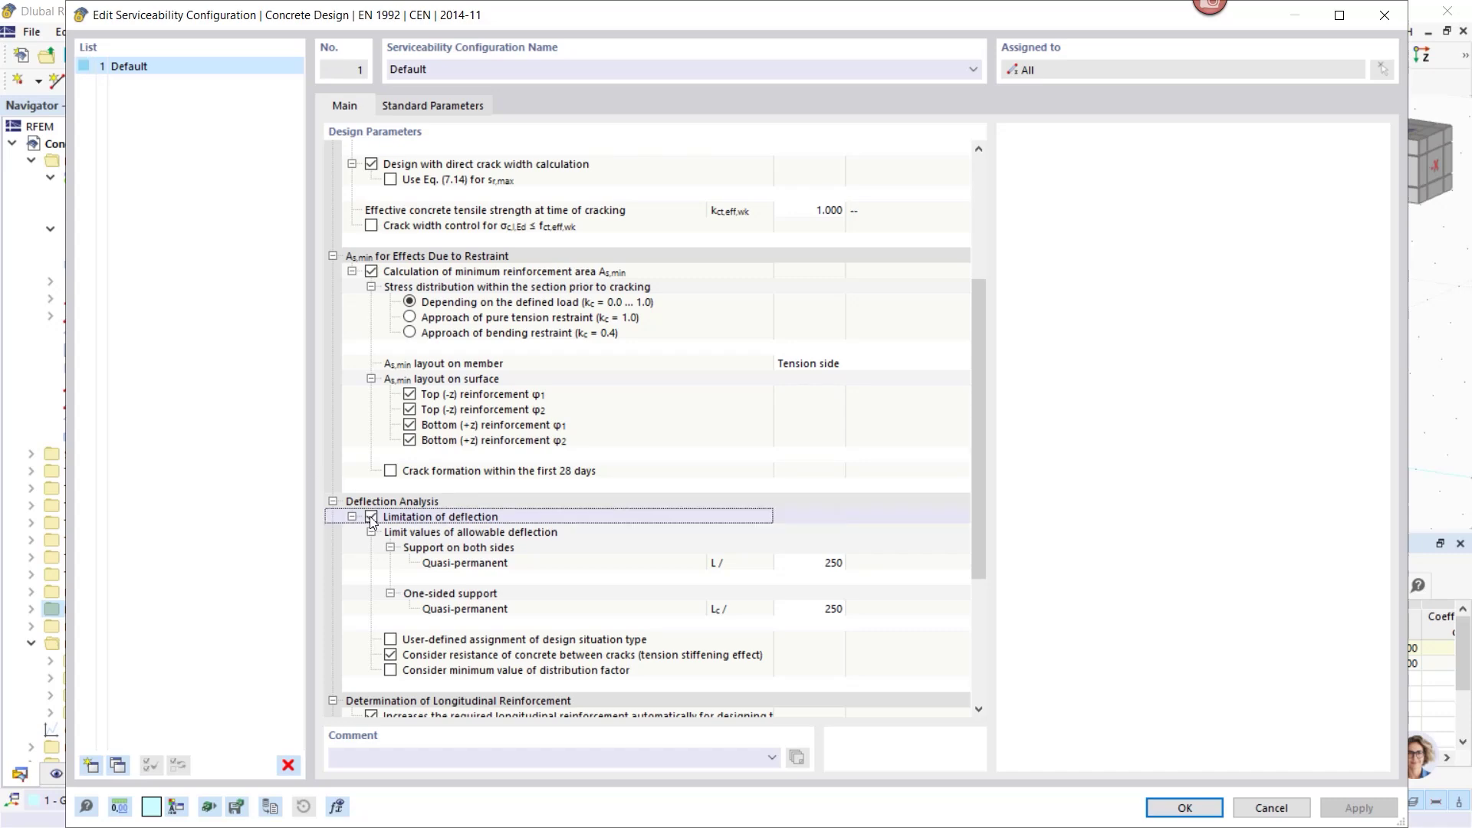
pyautogui.scroll(-2, 424, 429)
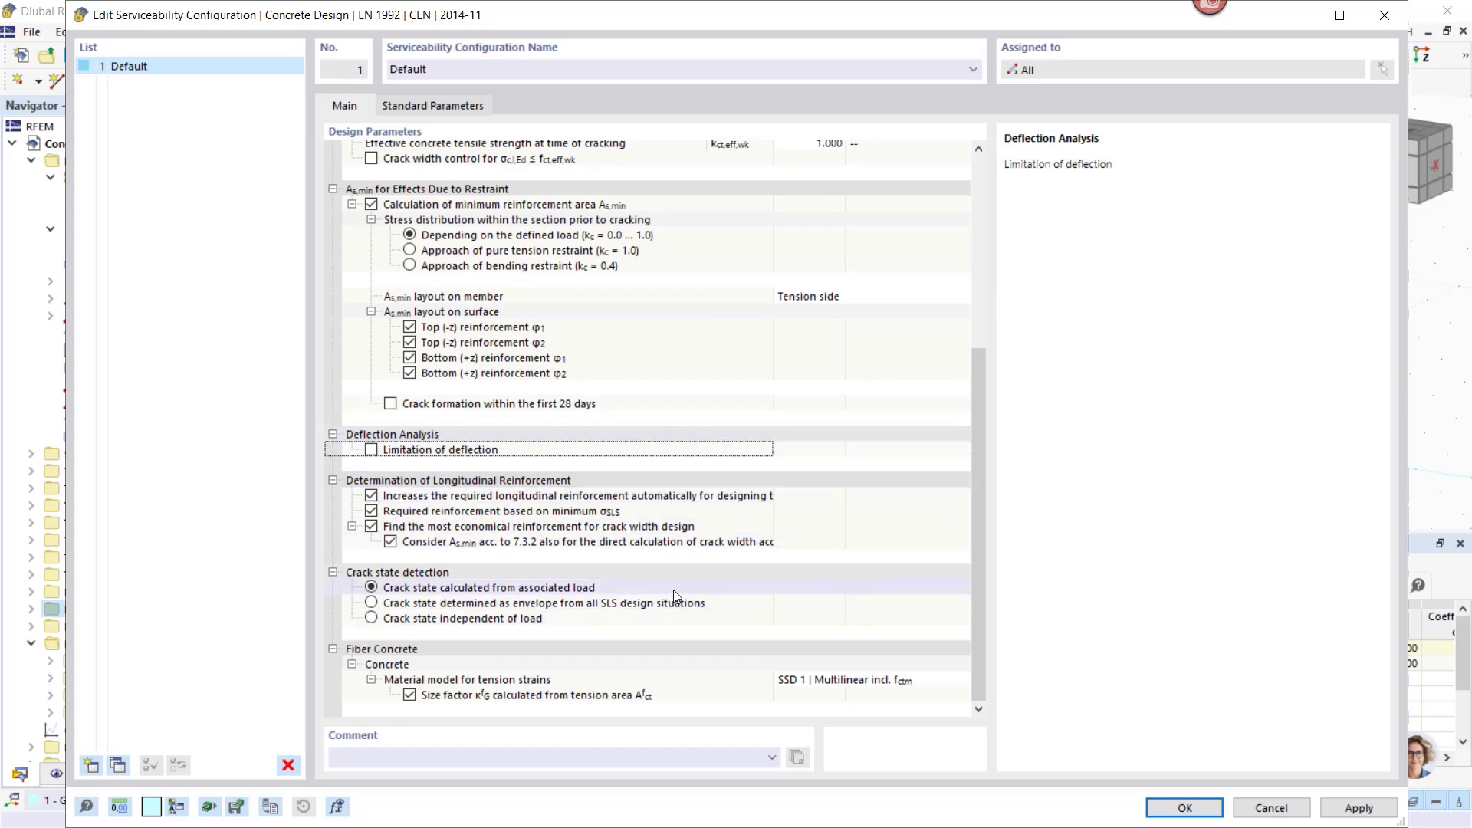
pyautogui.scroll(5, 673, 594)
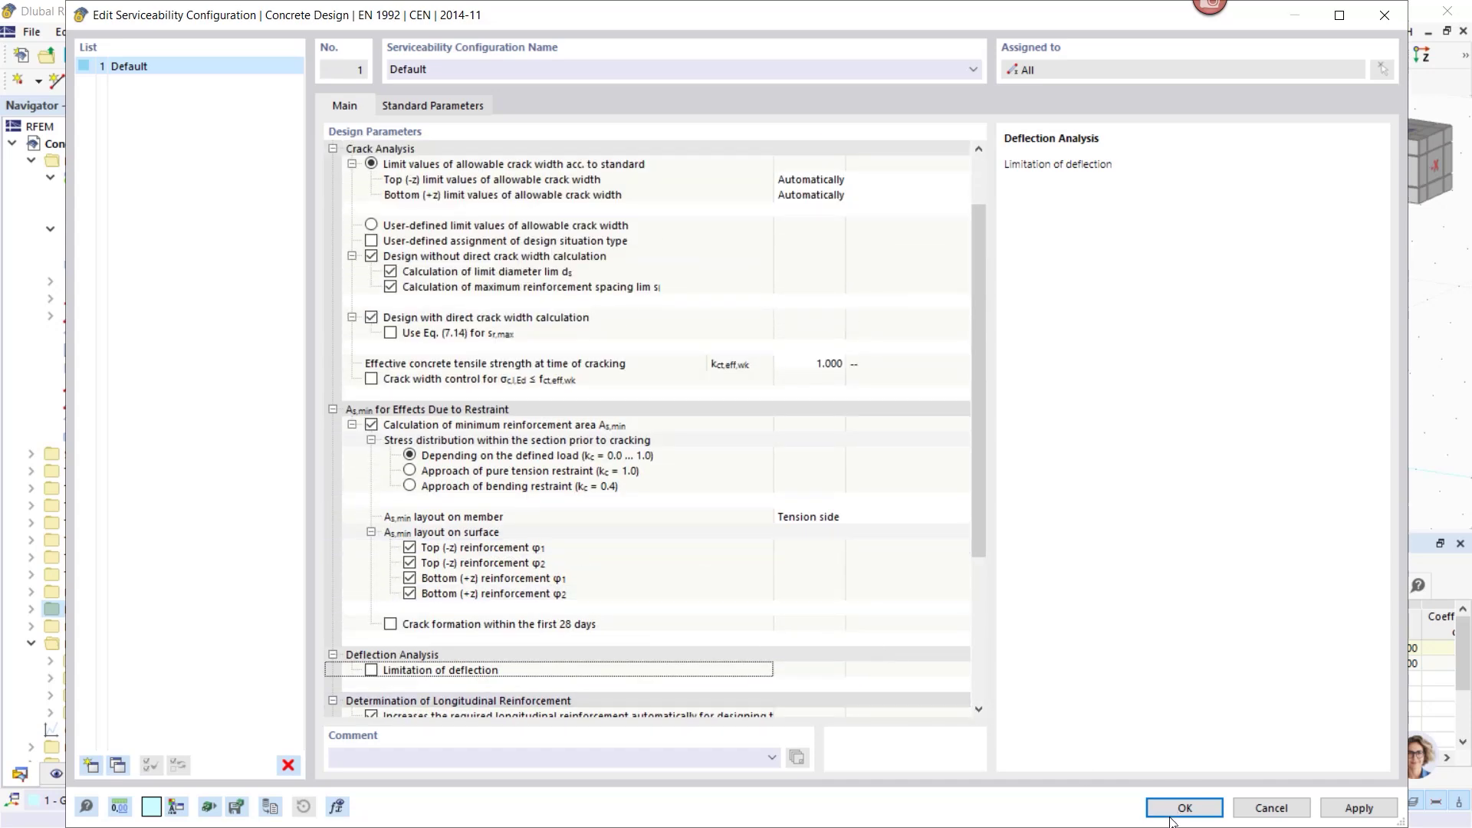
pyautogui.click(1177, 810)
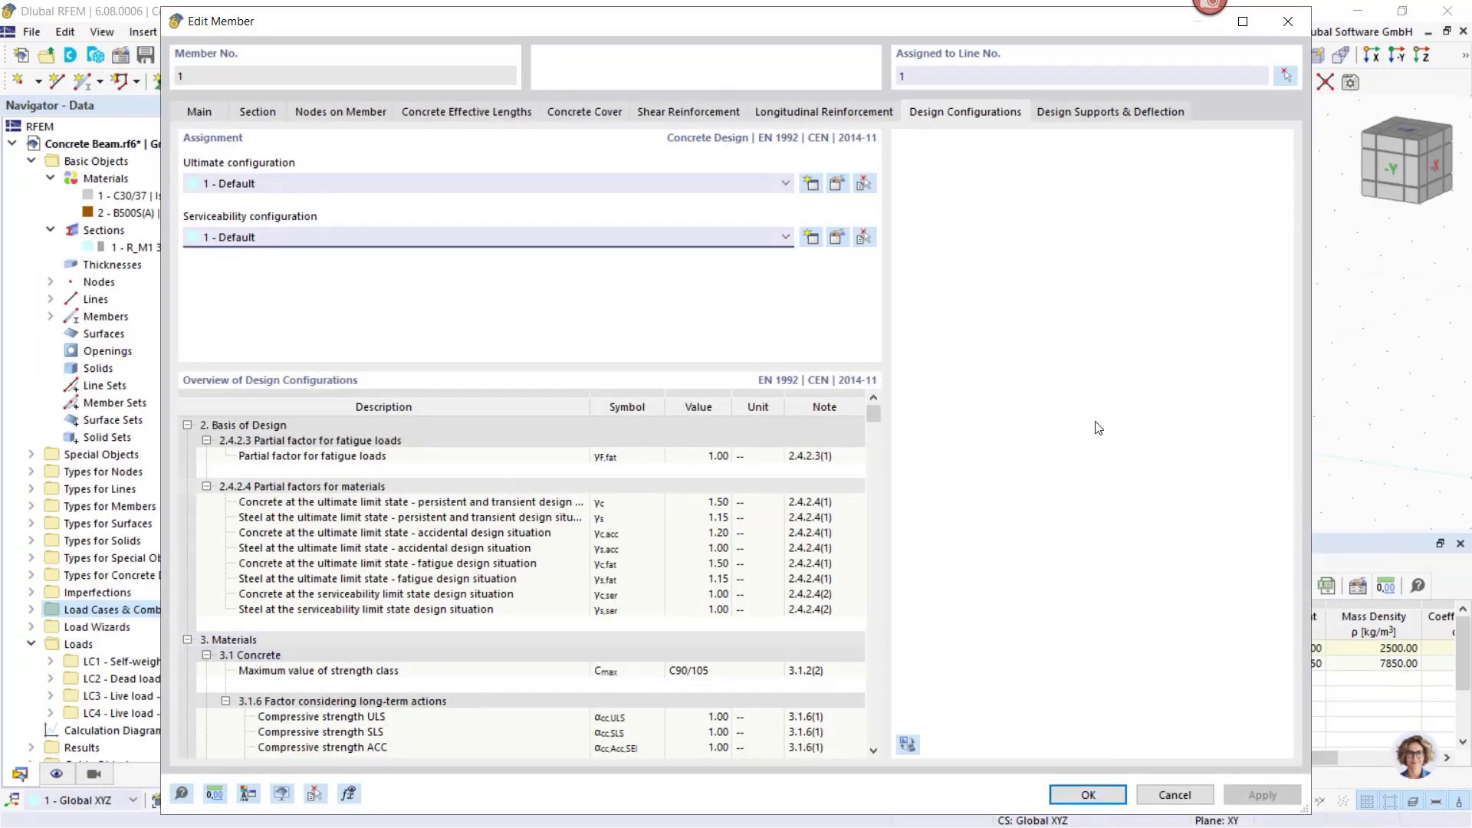
# Create a concrete design support for the member start with a monolithic connection, no inner support, and y/y-axis deflection design deactivated.
pyautogui.click(1081, 111)
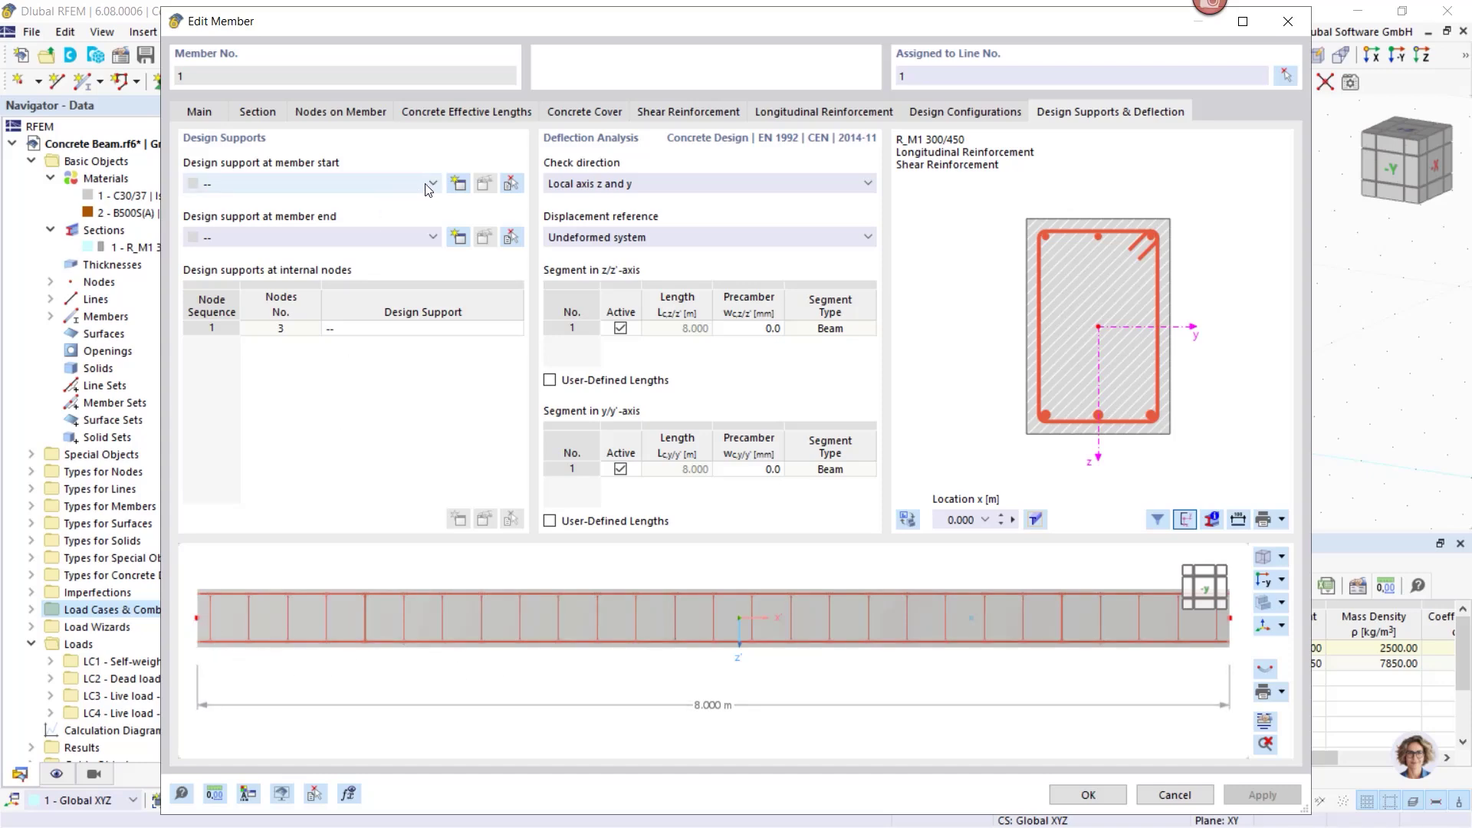
pyautogui.click(459, 184)
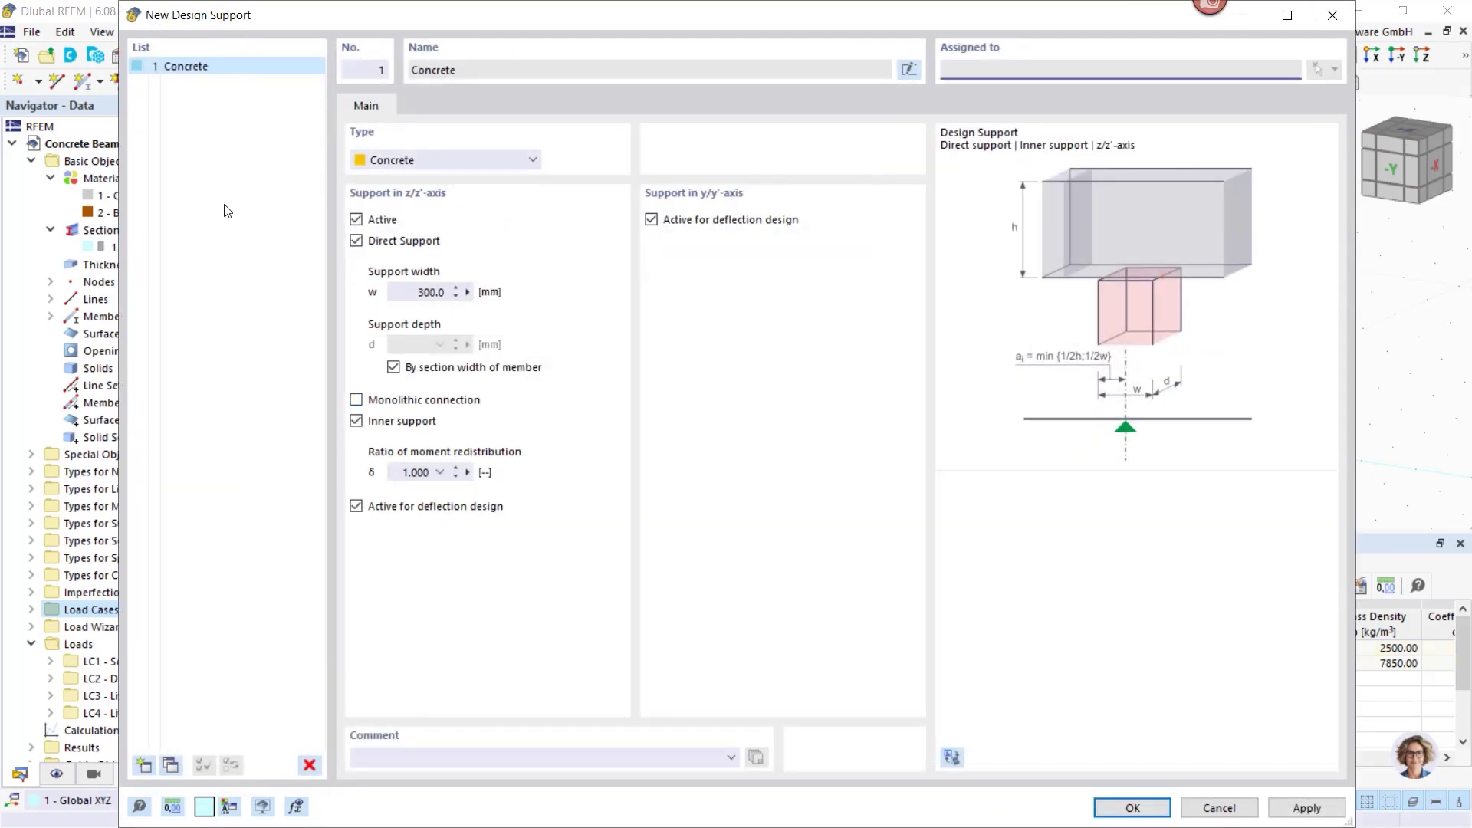
pyautogui.click(654, 220)
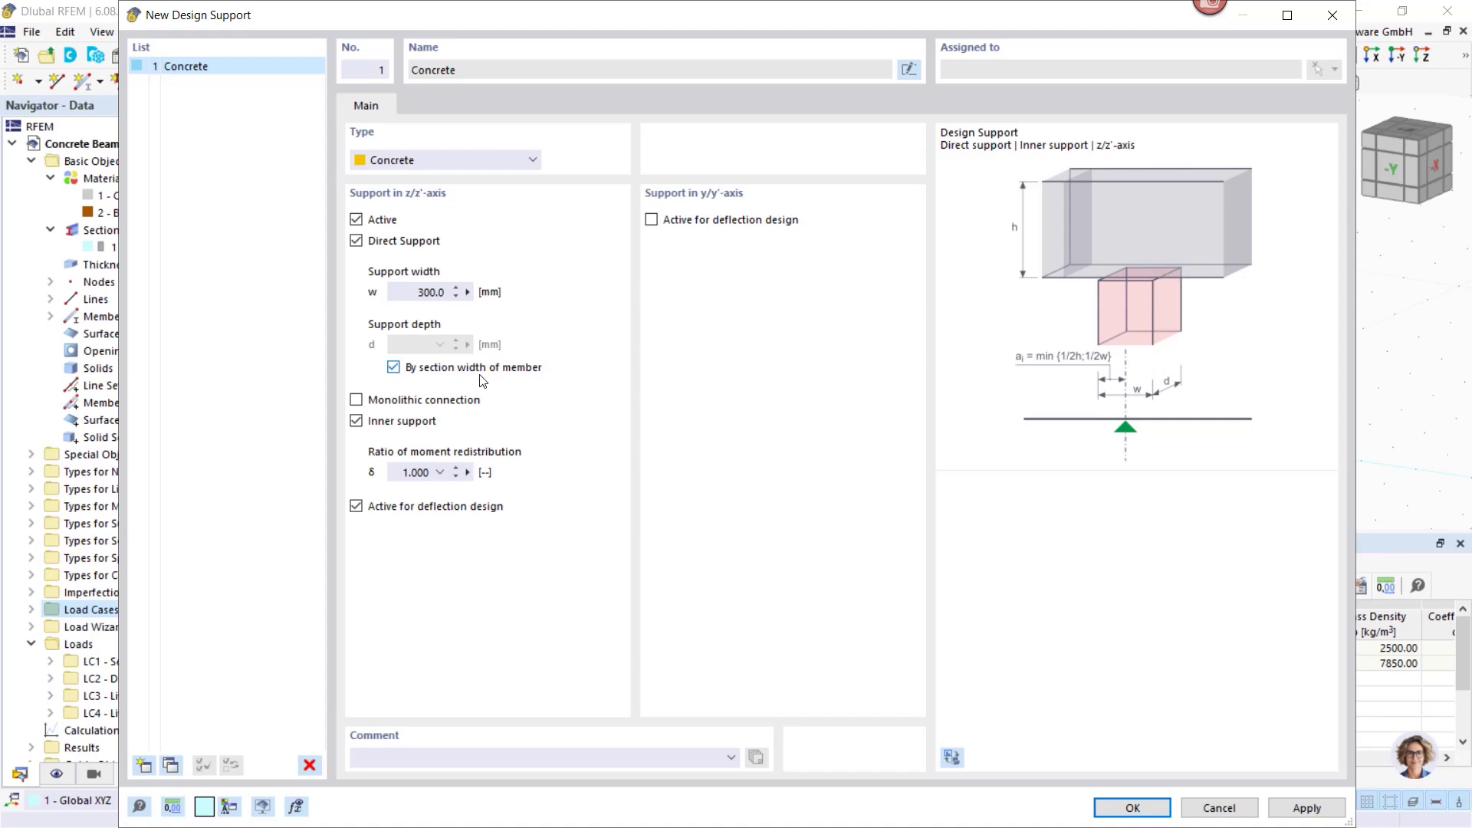
pyautogui.click(355, 401)
pyautogui.click(355, 423)
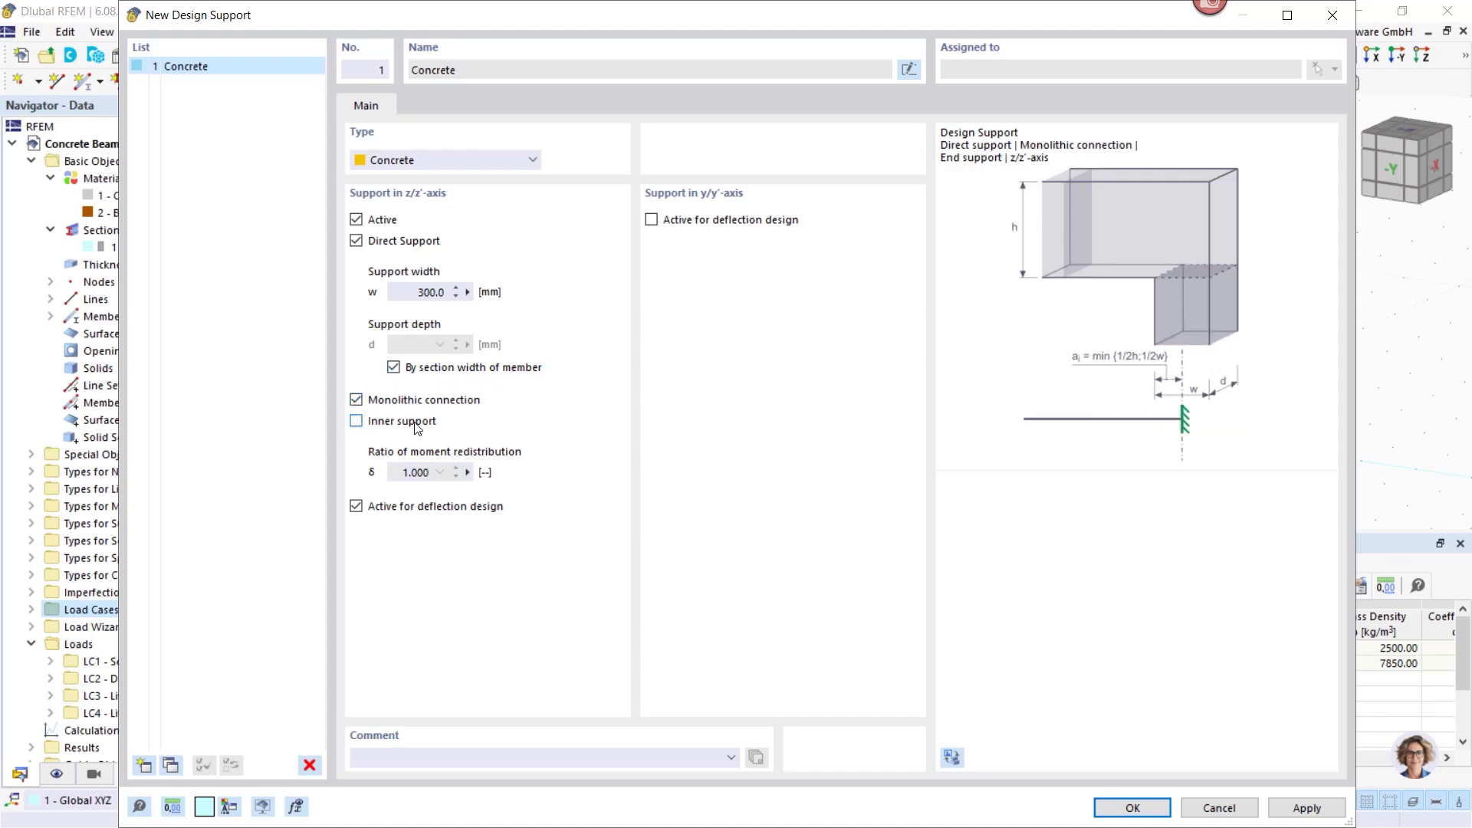
pyautogui.click(1309, 809)
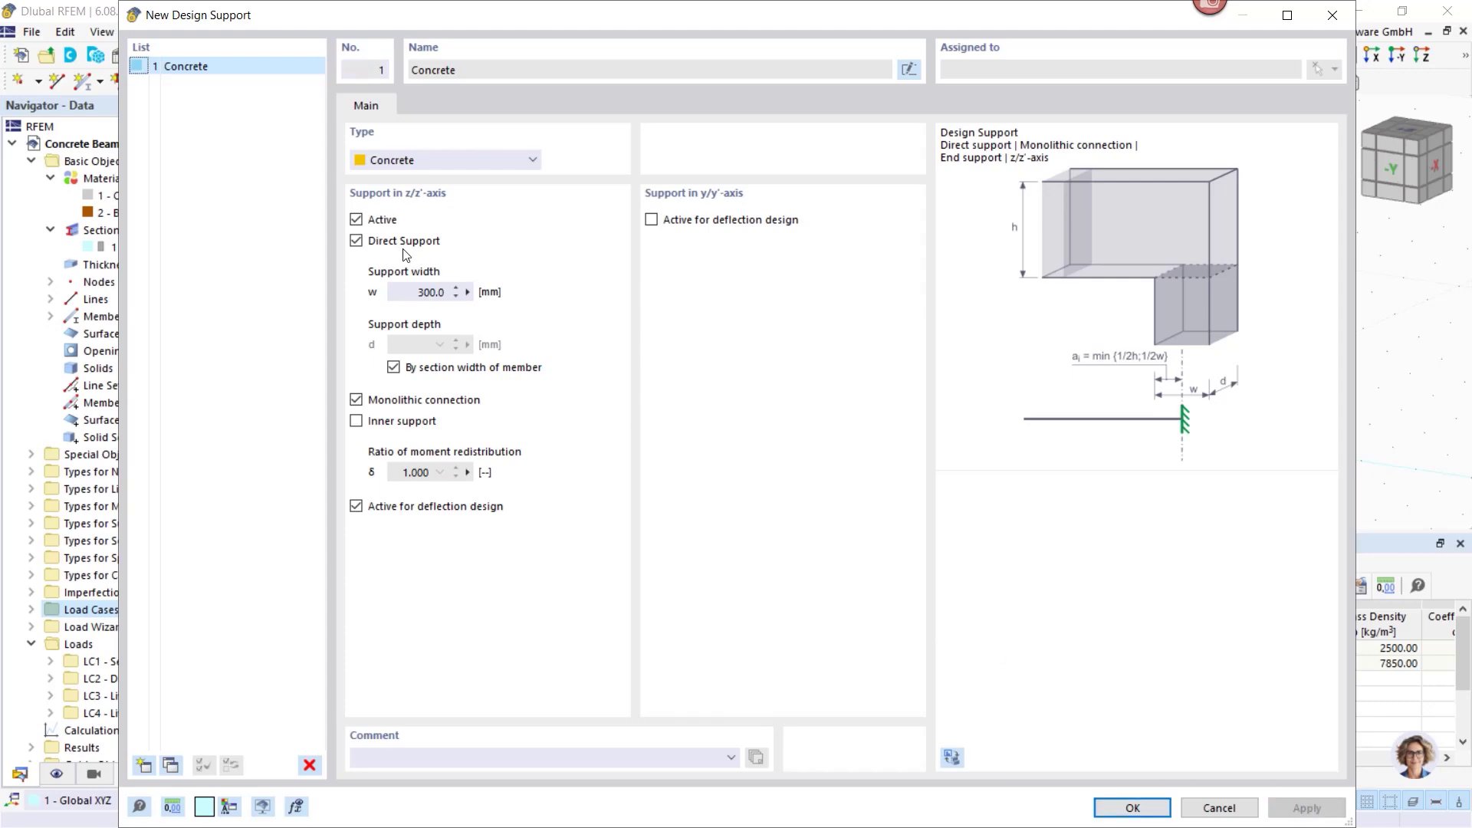
# Copy the concrete design support and make the copy an inner support.
pyautogui.click(170, 766)
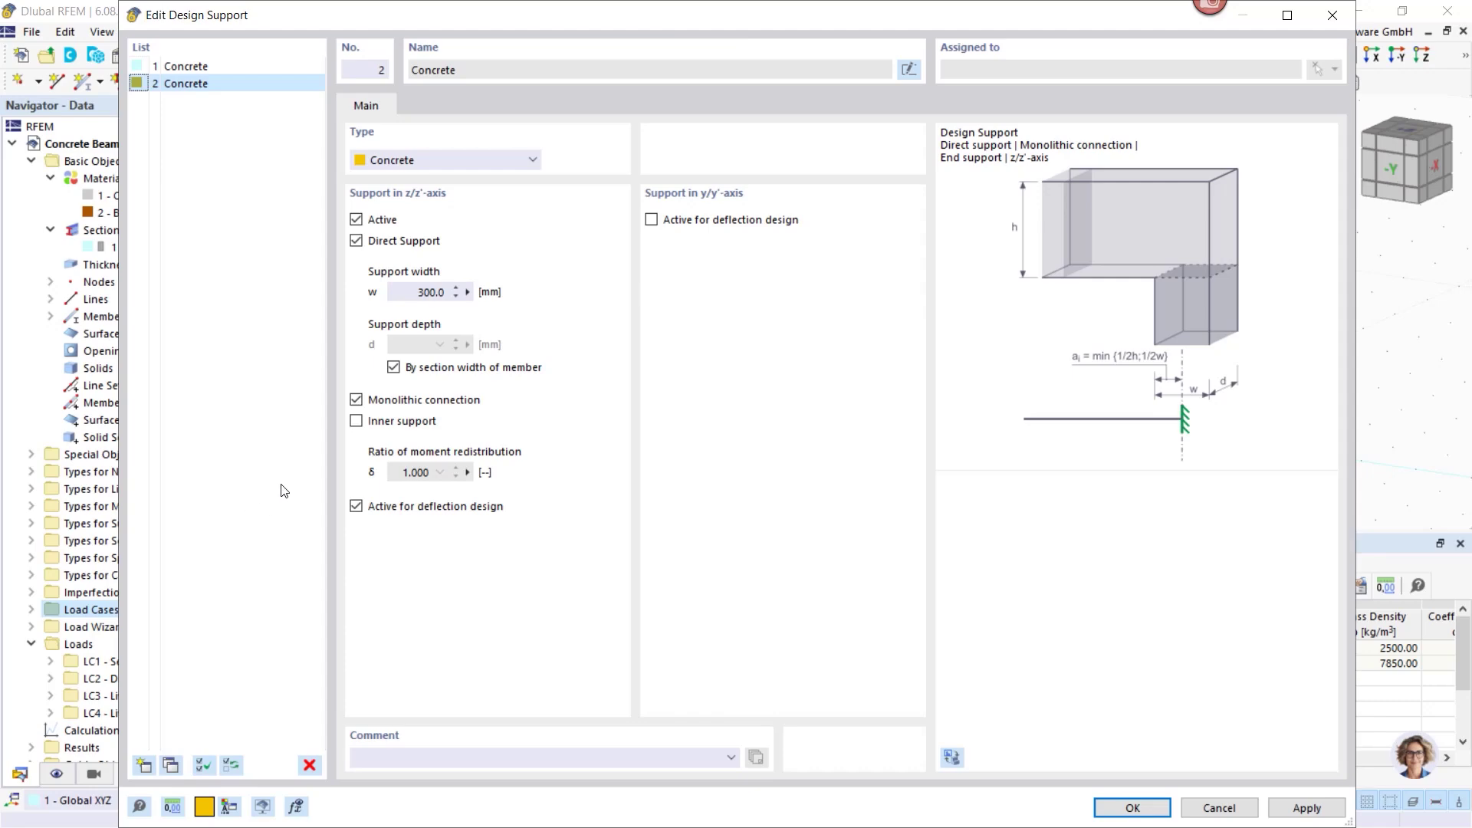
pyautogui.click(356, 422)
pyautogui.click(1134, 808)
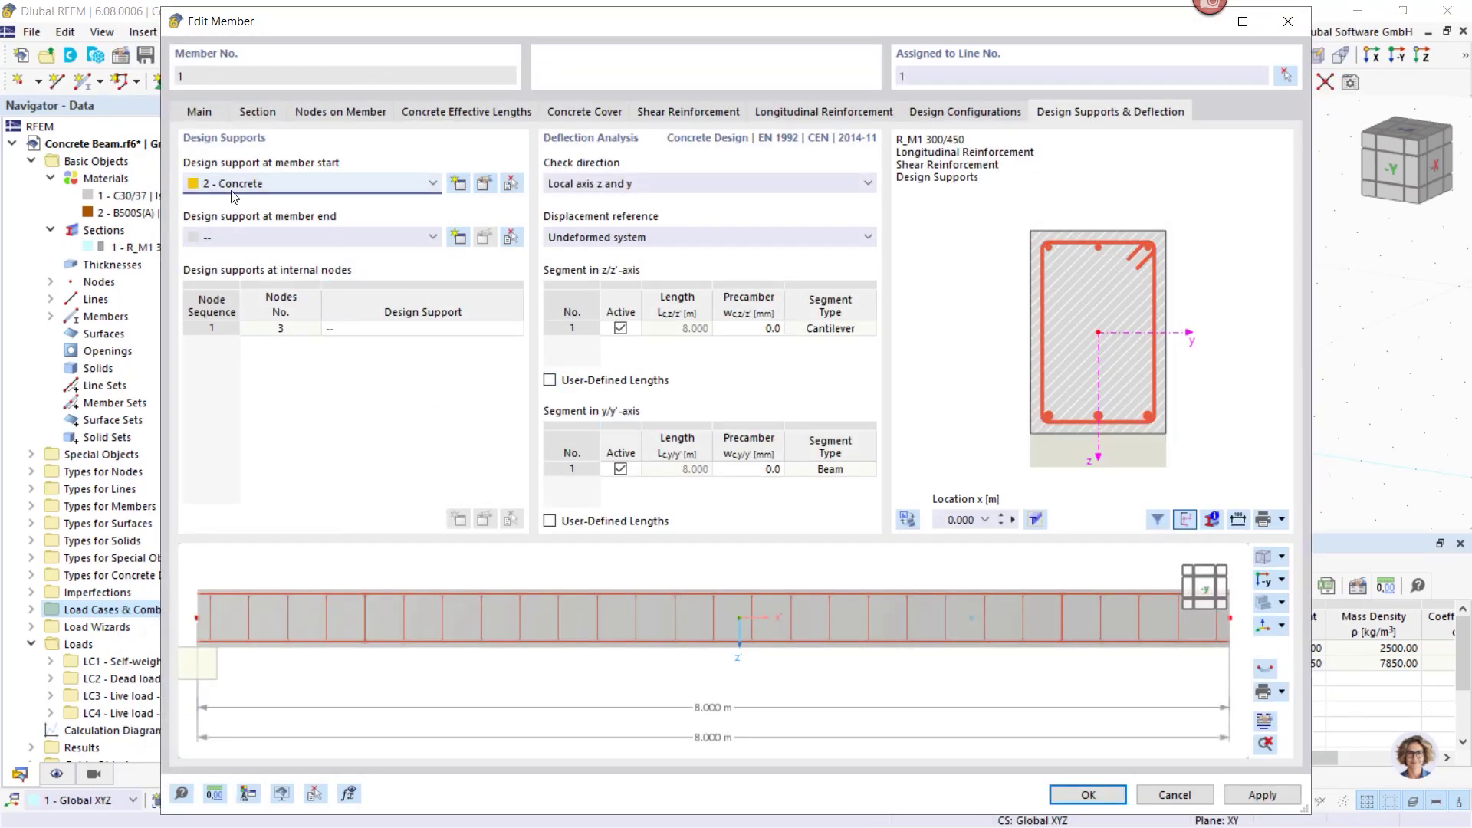
# Assign design support 1 to the member start and design support 2 to internal node 3, and accept the member changes.
pyautogui.click(252, 178)
pyautogui.click(246, 202)
pyautogui.click(460, 328)
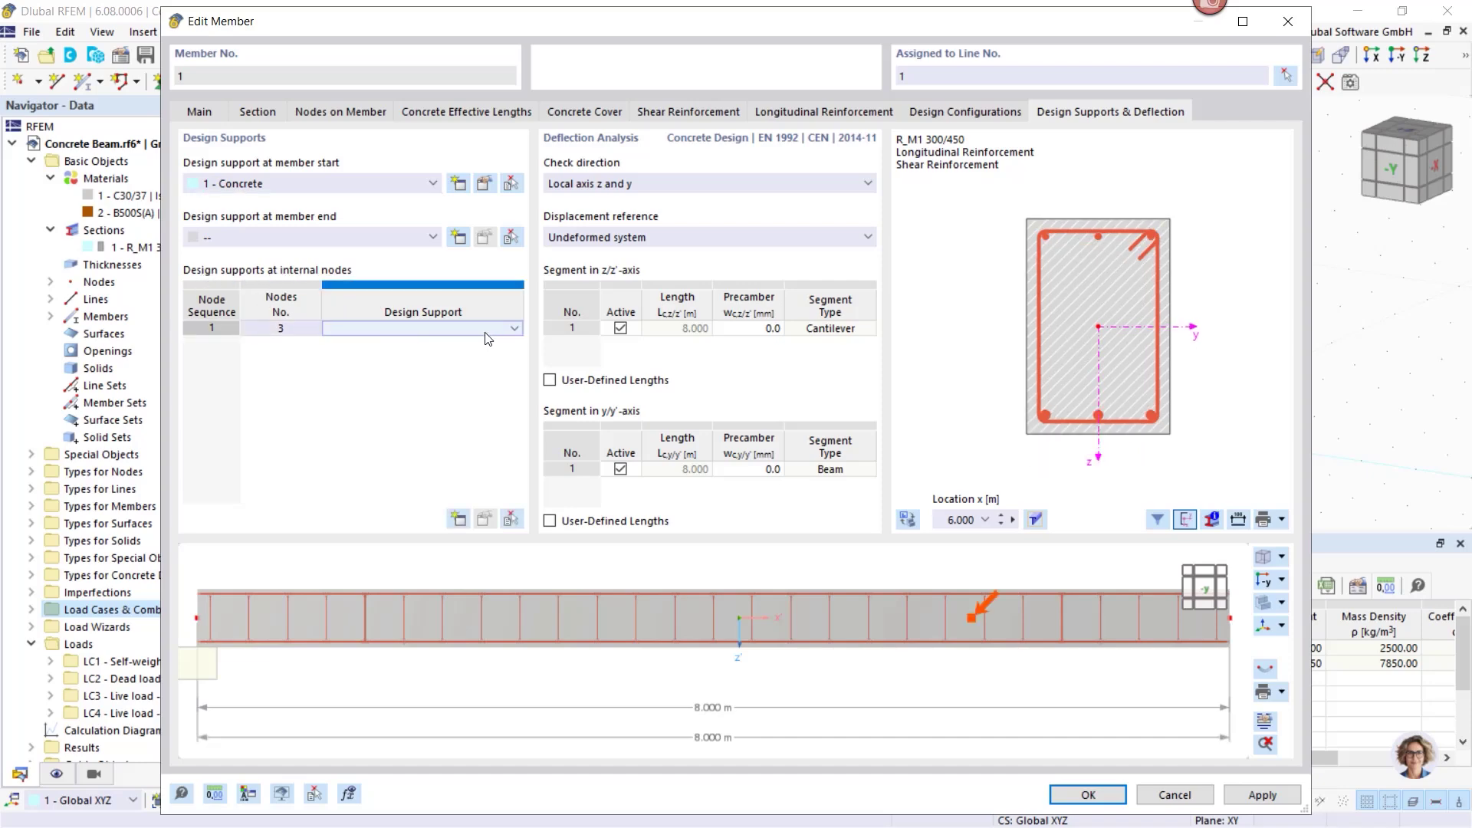
pyautogui.click(513, 330)
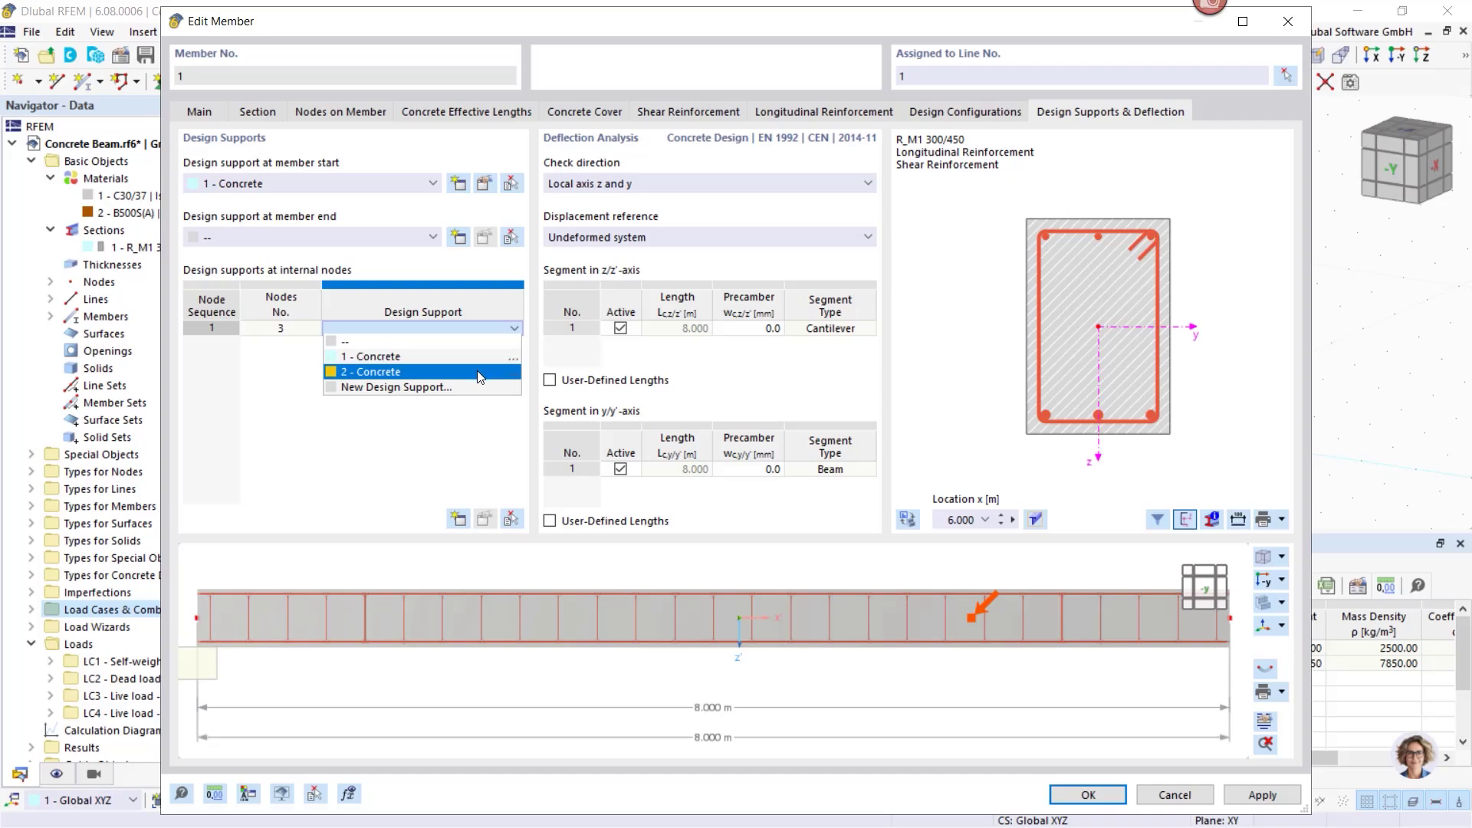
pyautogui.click(368, 373)
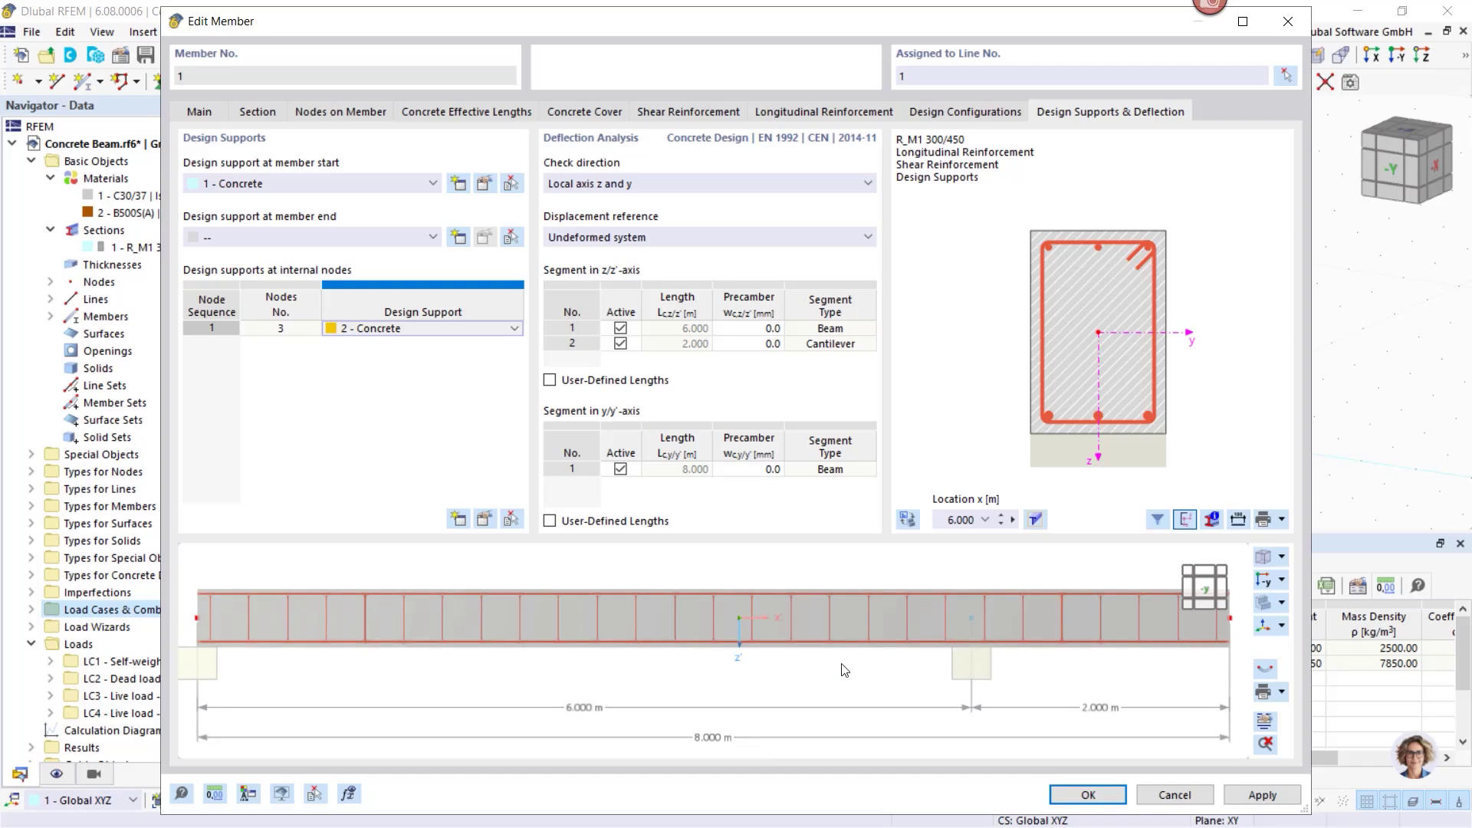
pyautogui.click(1084, 800)
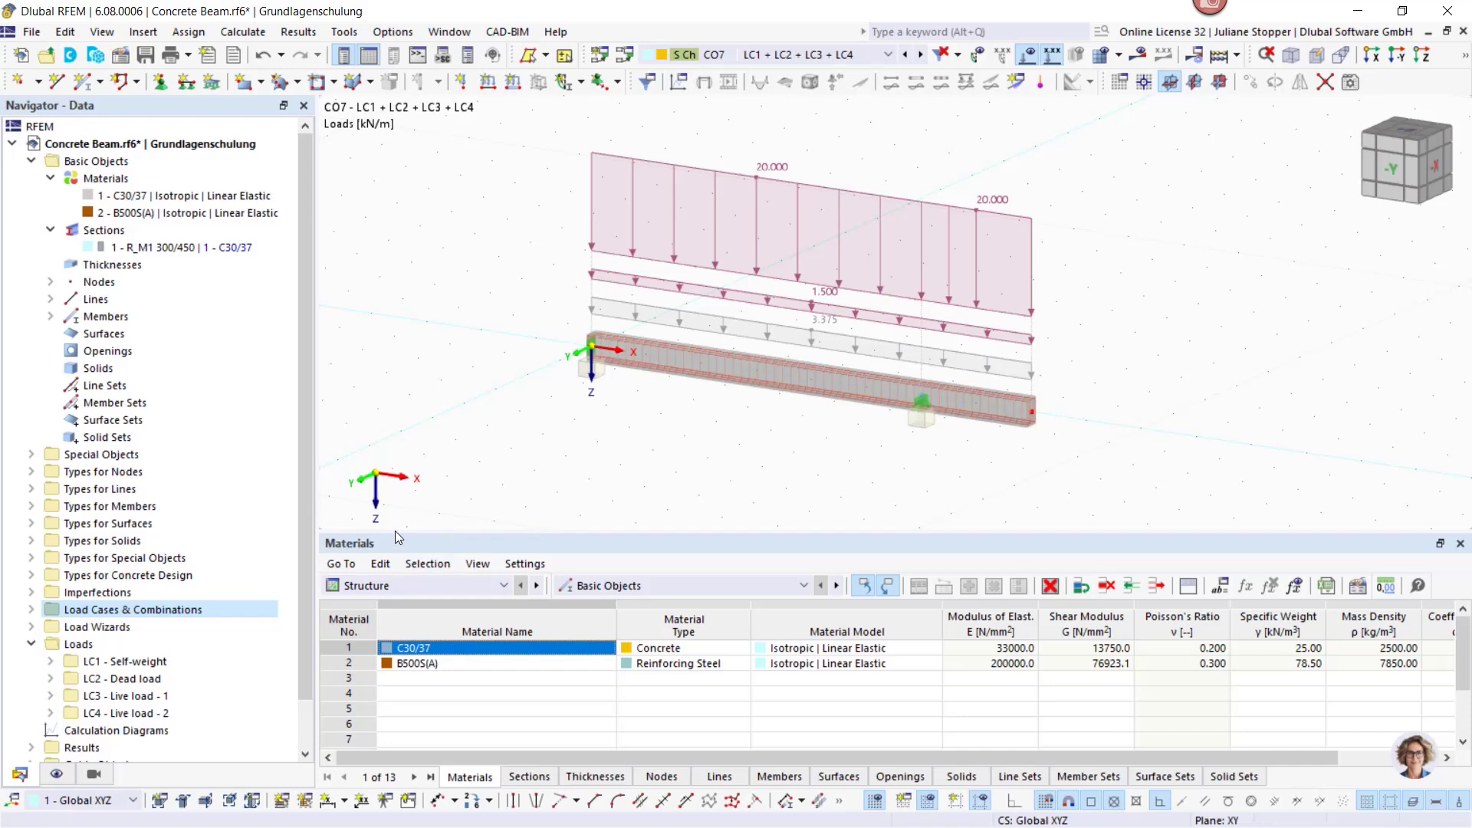
# Expand the lines and members in the model tree and show the Concrete Design input data table.
pyautogui.click(403, 586)
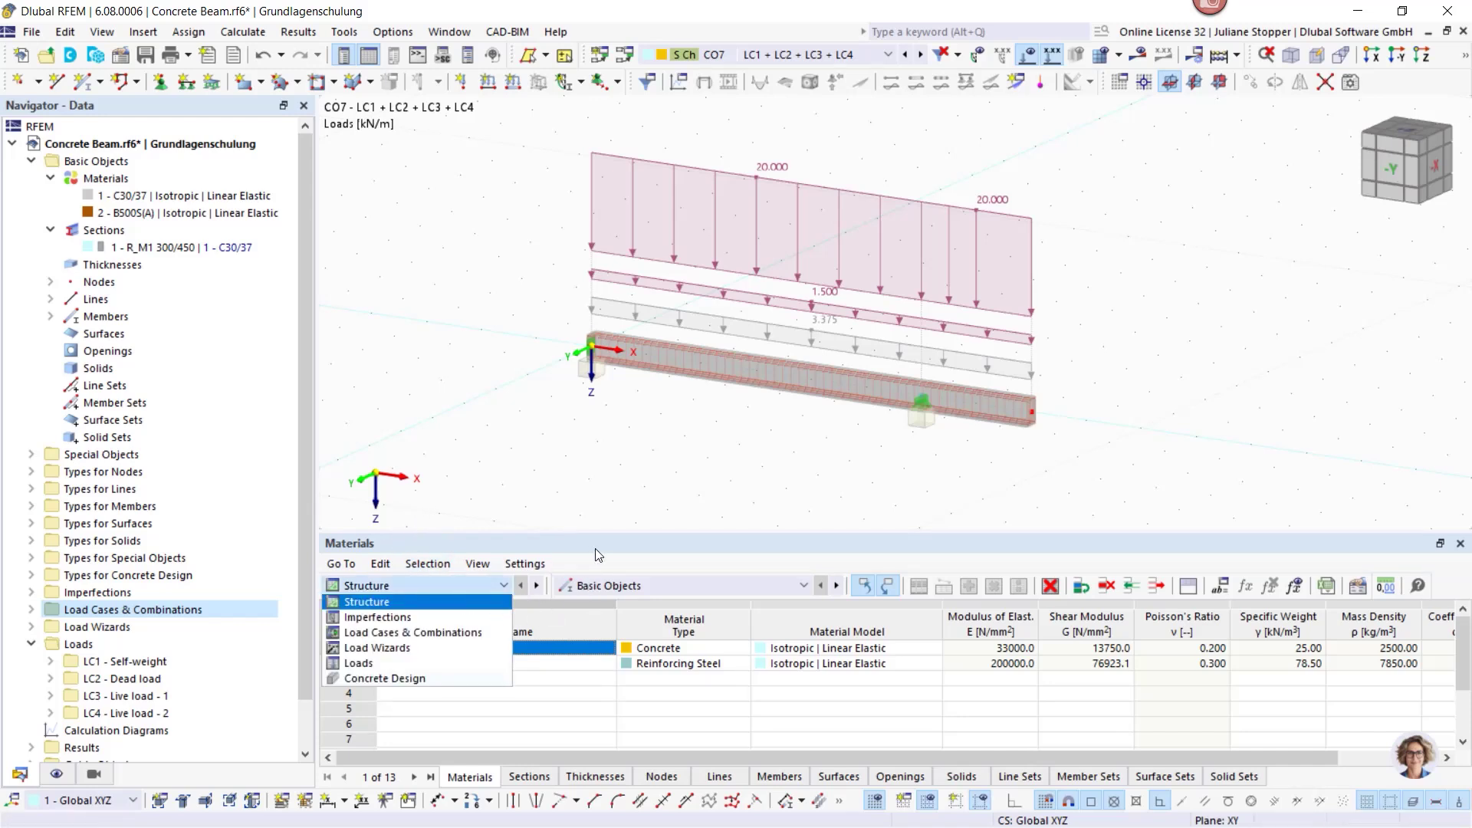
pyautogui.click(627, 551)
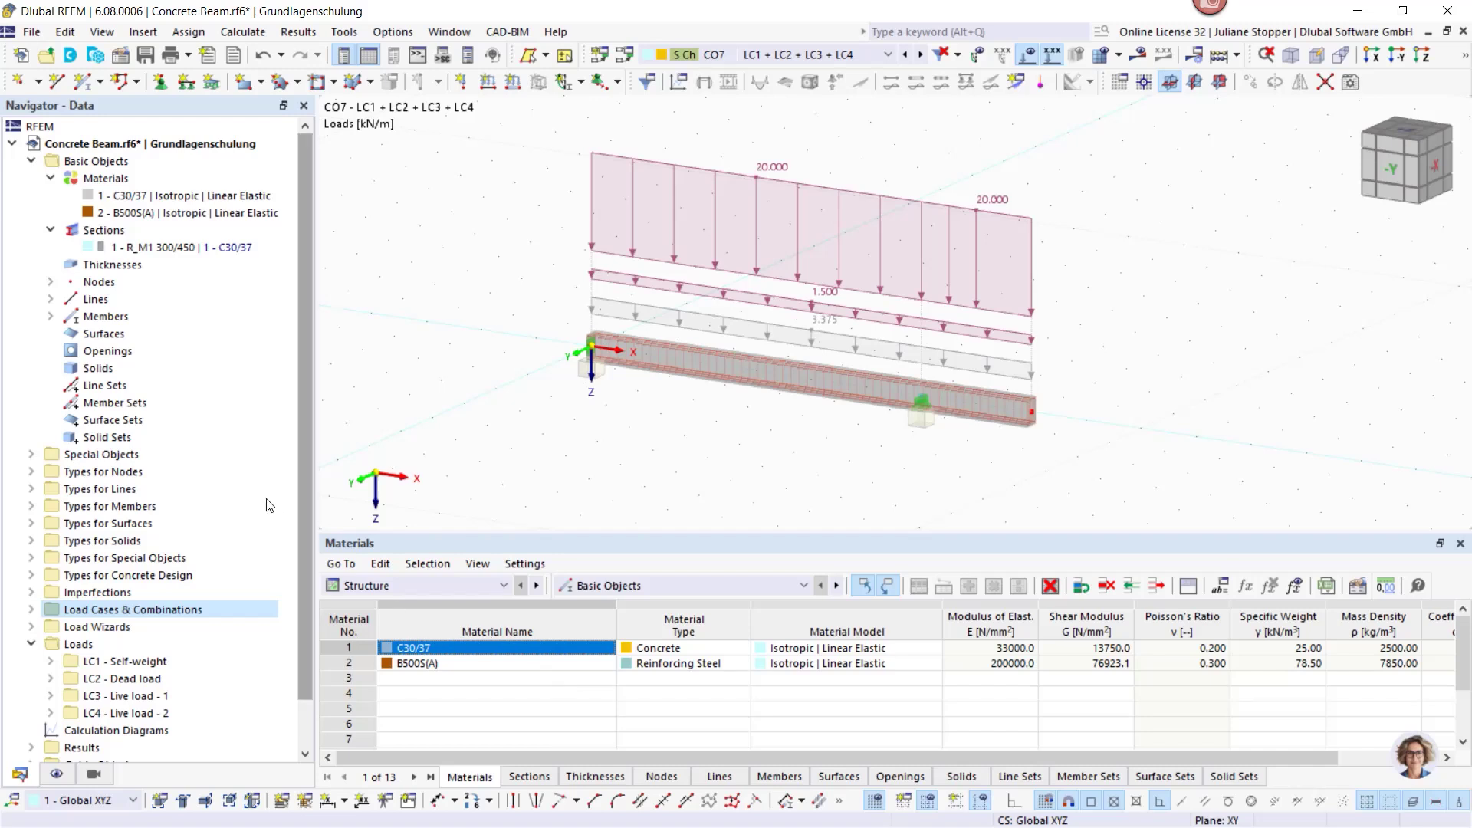
pyautogui.click(50, 299)
pyautogui.click(51, 334)
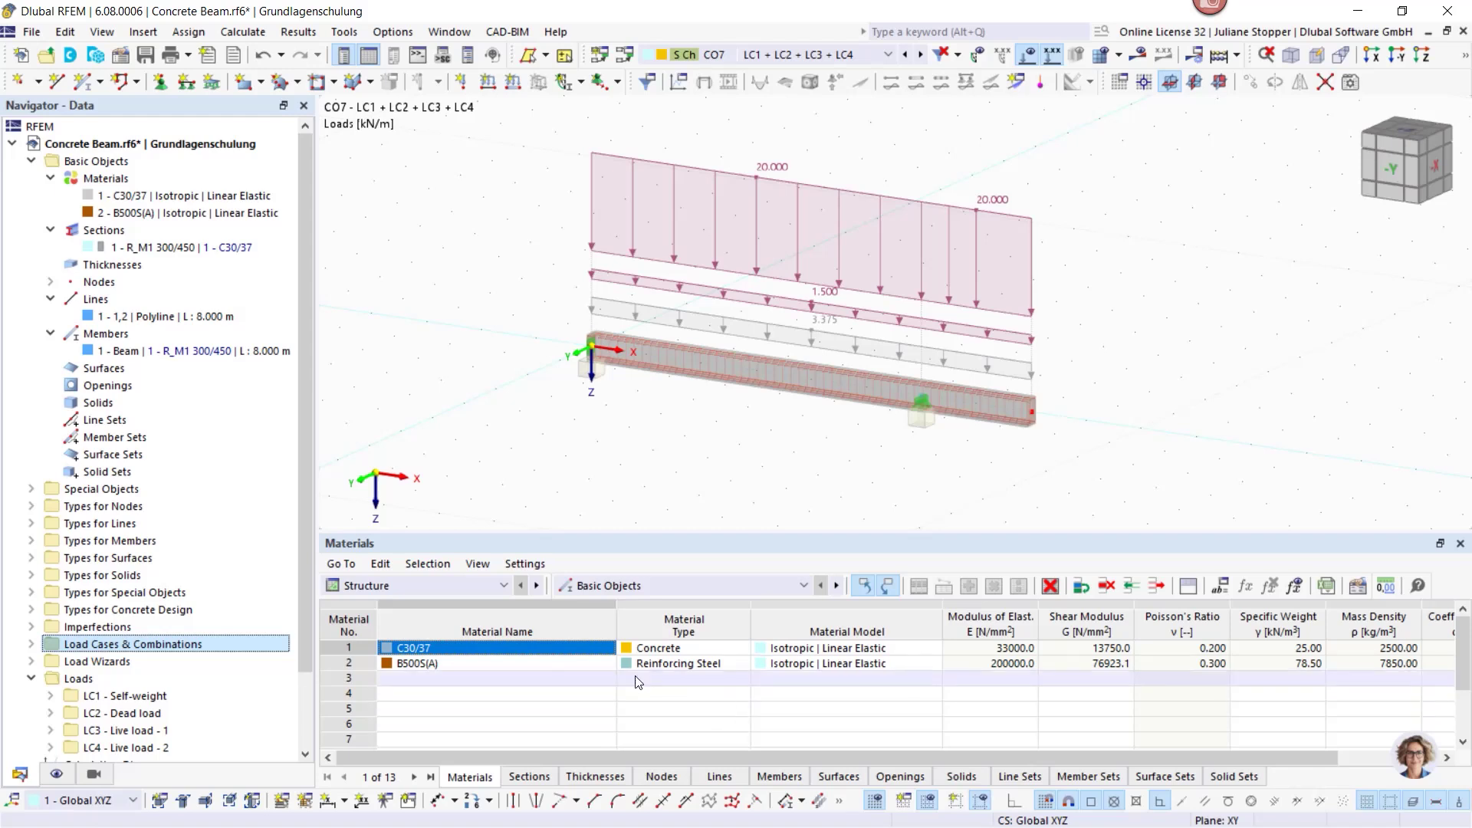
pyautogui.click(503, 588)
pyautogui.click(410, 678)
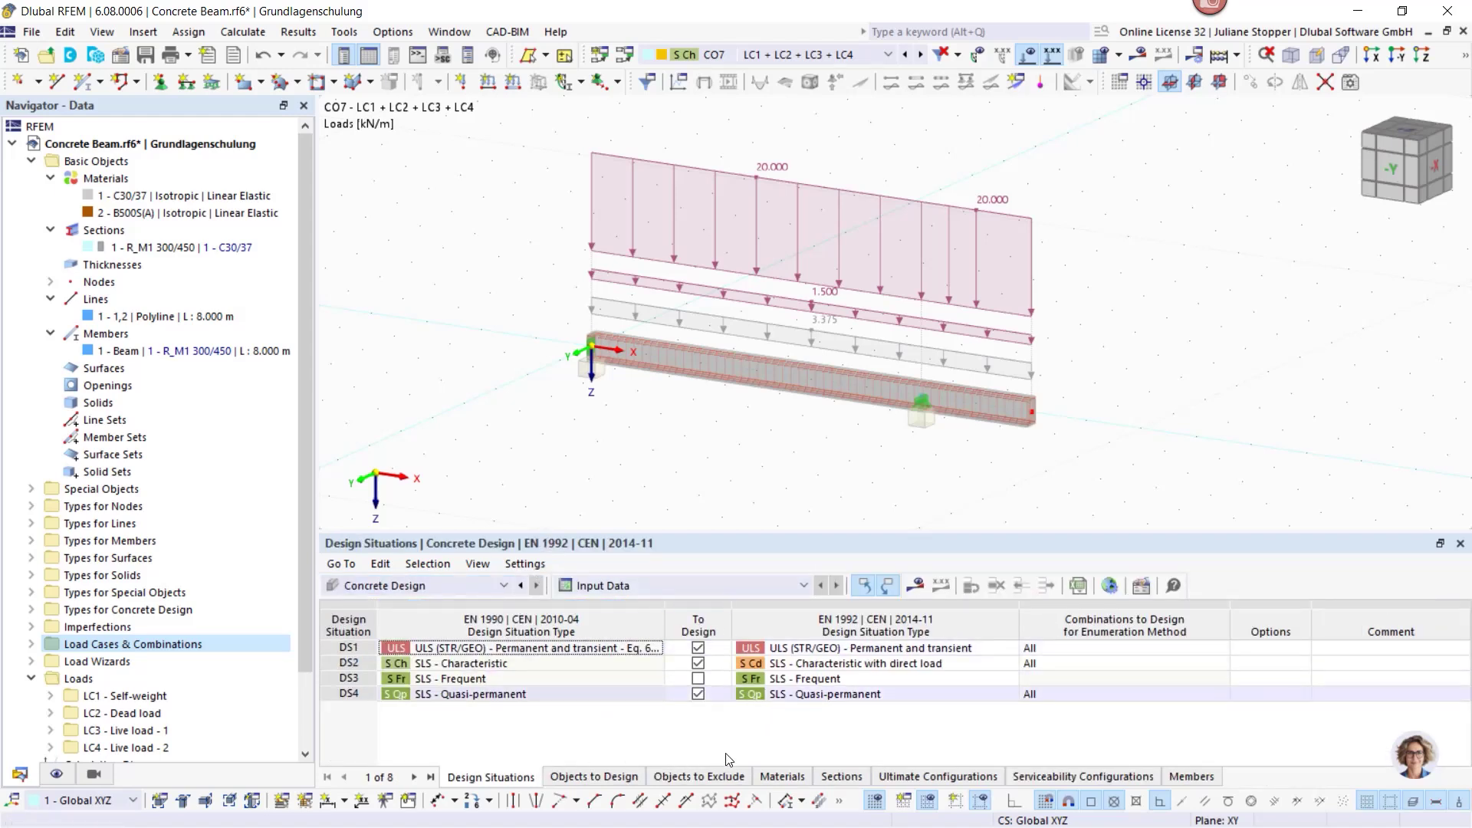
# Check the design situations with SLS - Quasi-permanent kept for design, check the objects to design, and calculate the concrete design.
pyautogui.click(698, 694)
pyautogui.click(699, 693)
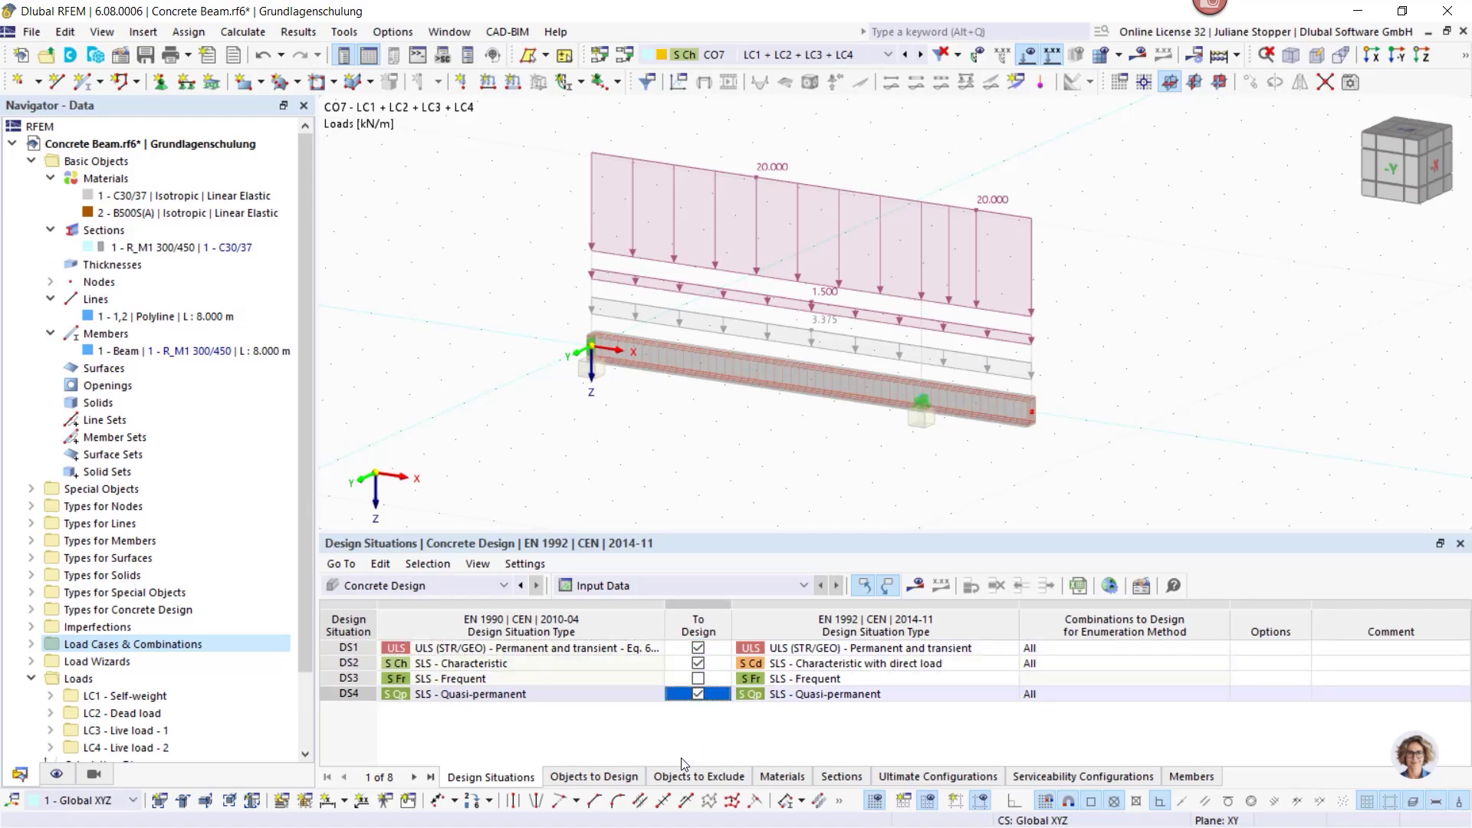
pyautogui.click(596, 779)
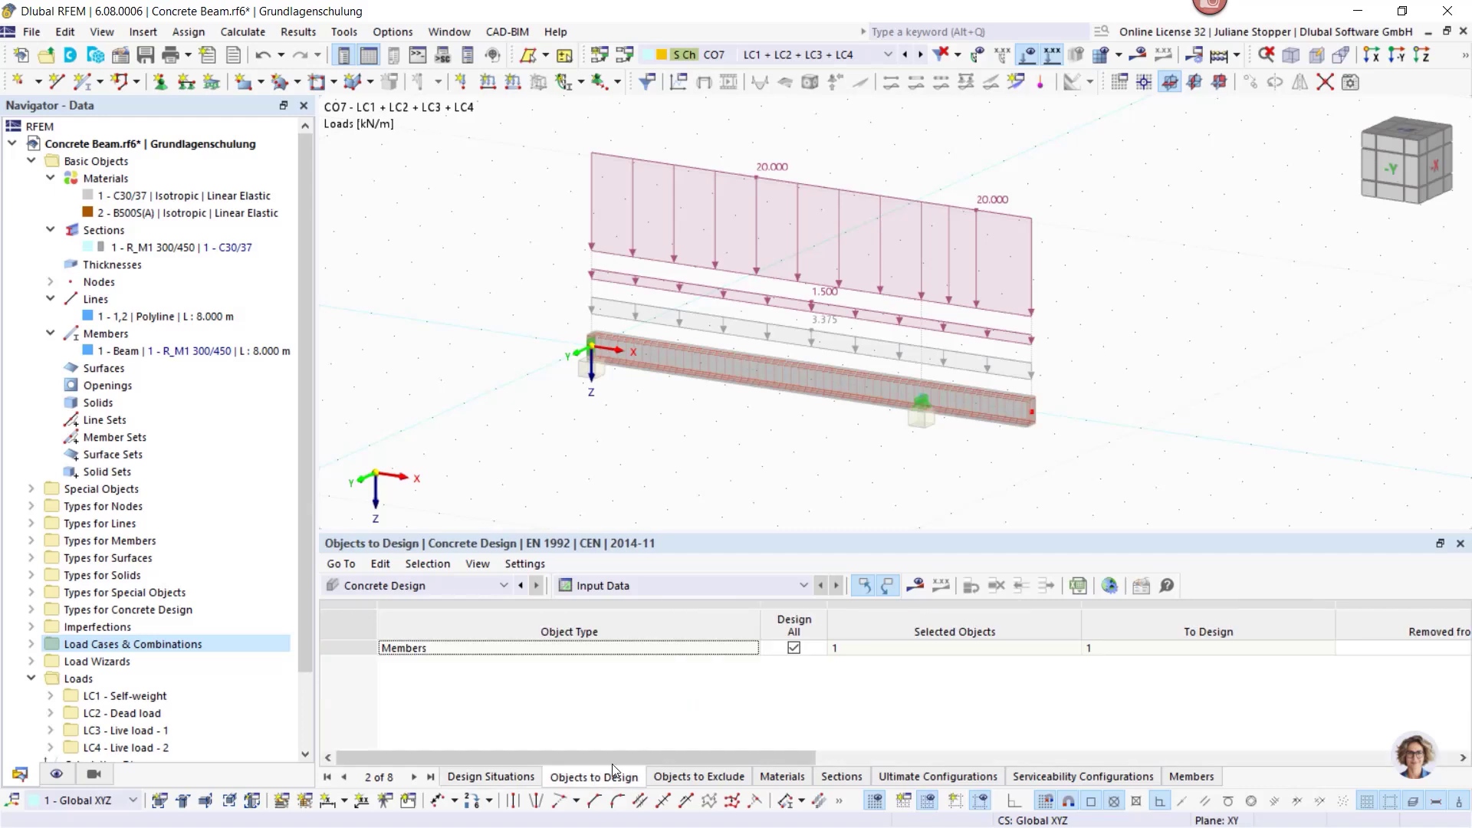
pyautogui.click(488, 777)
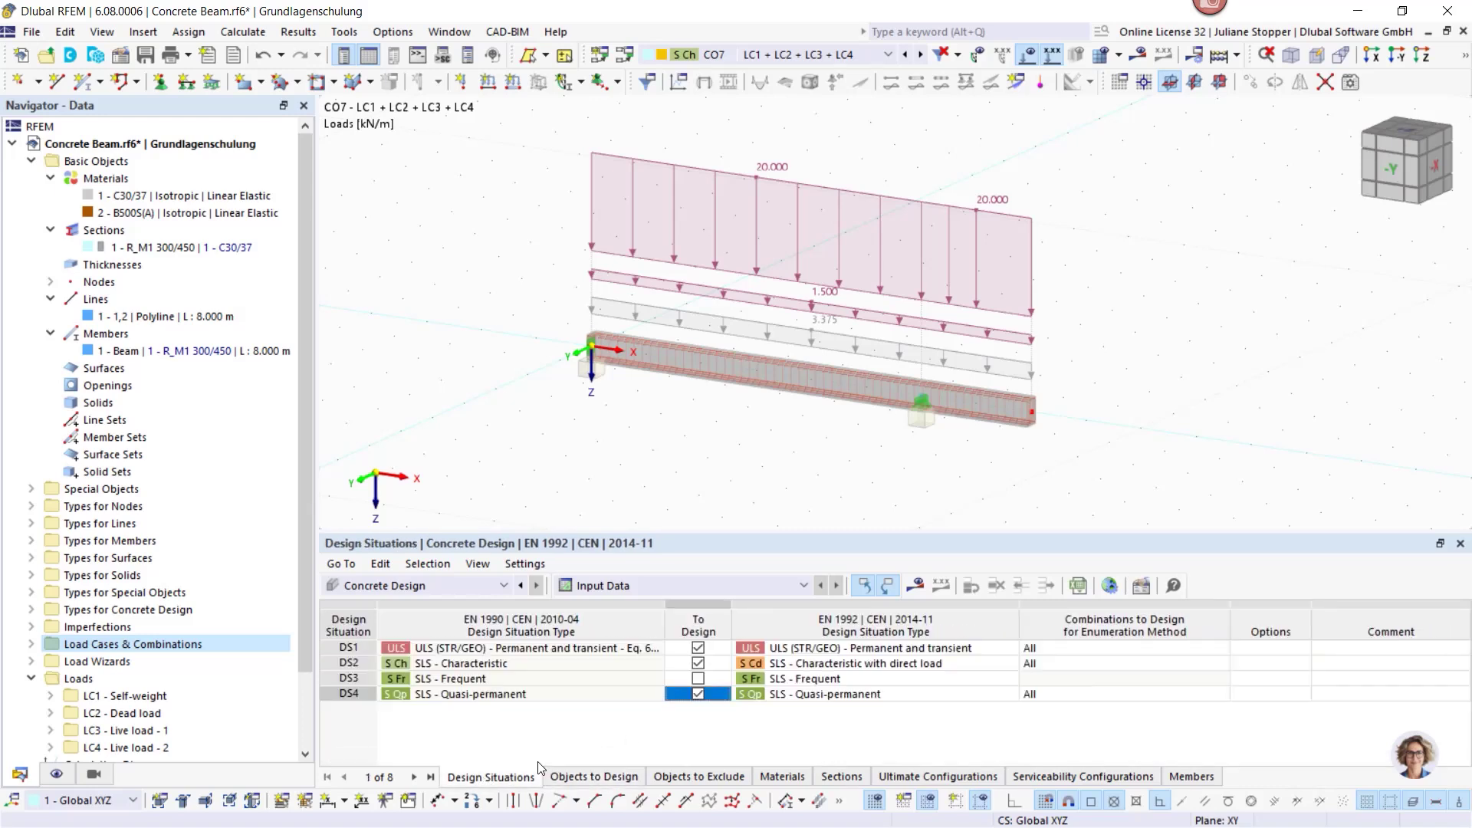
pyautogui.click(917, 586)
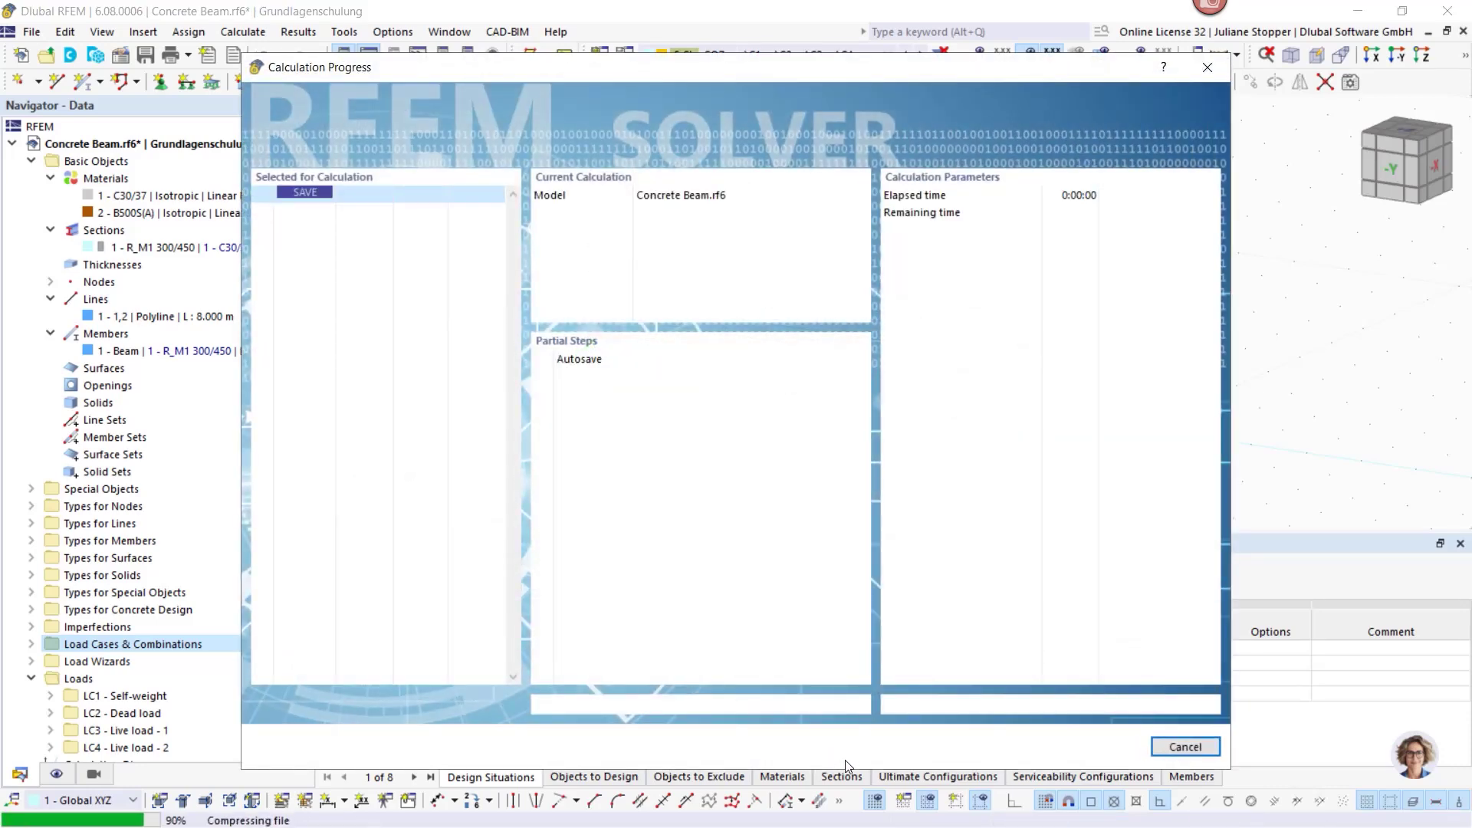
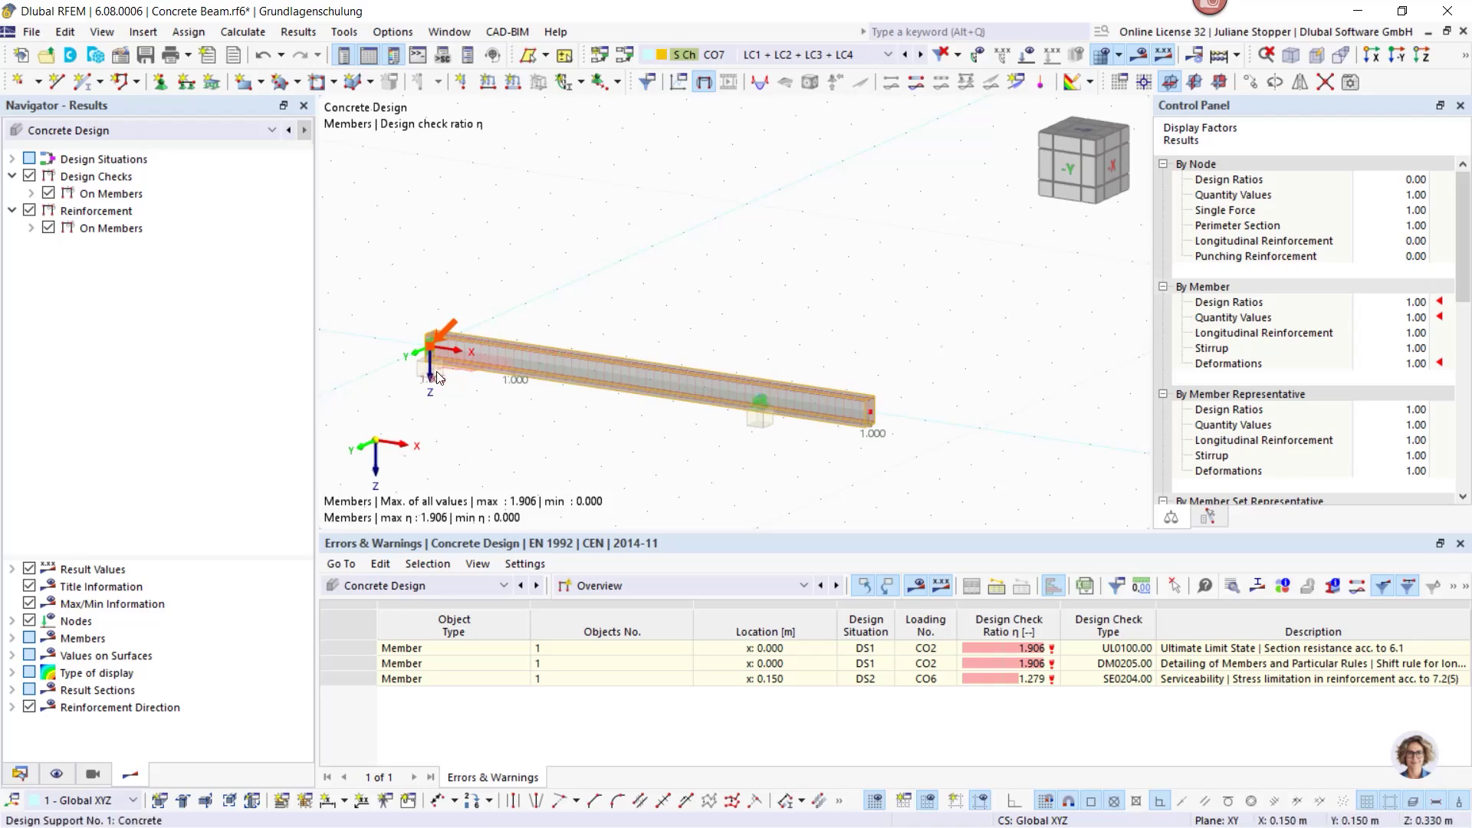
# Switch the displayed results from concrete design to static analysis and view the beam's global deformations.
pyautogui.scroll(2, 442, 380)
pyautogui.moveTo(520, 422); pyautogui.dragTo(502, 331, button='middle')
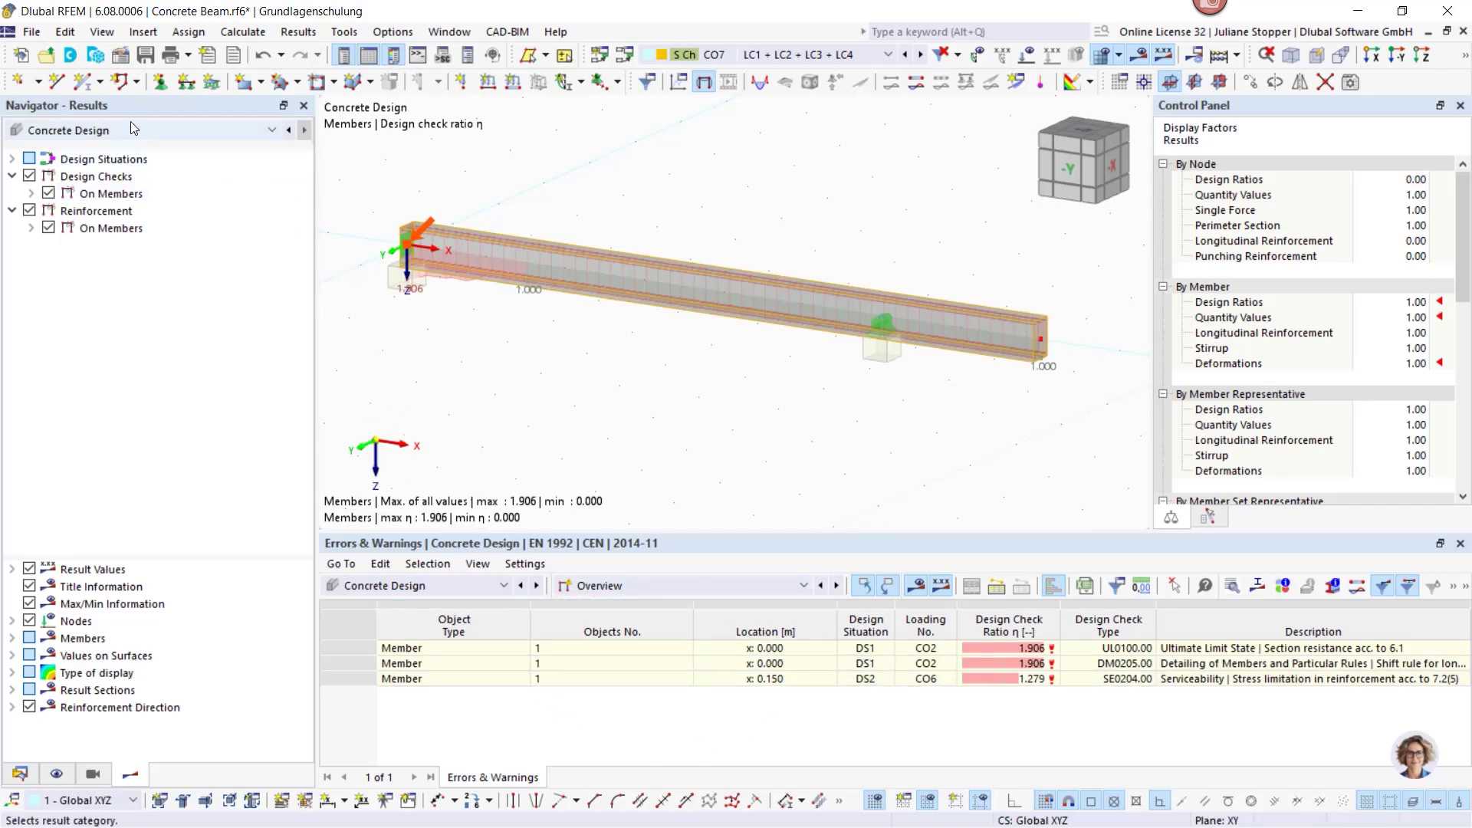
pyautogui.click(177, 135)
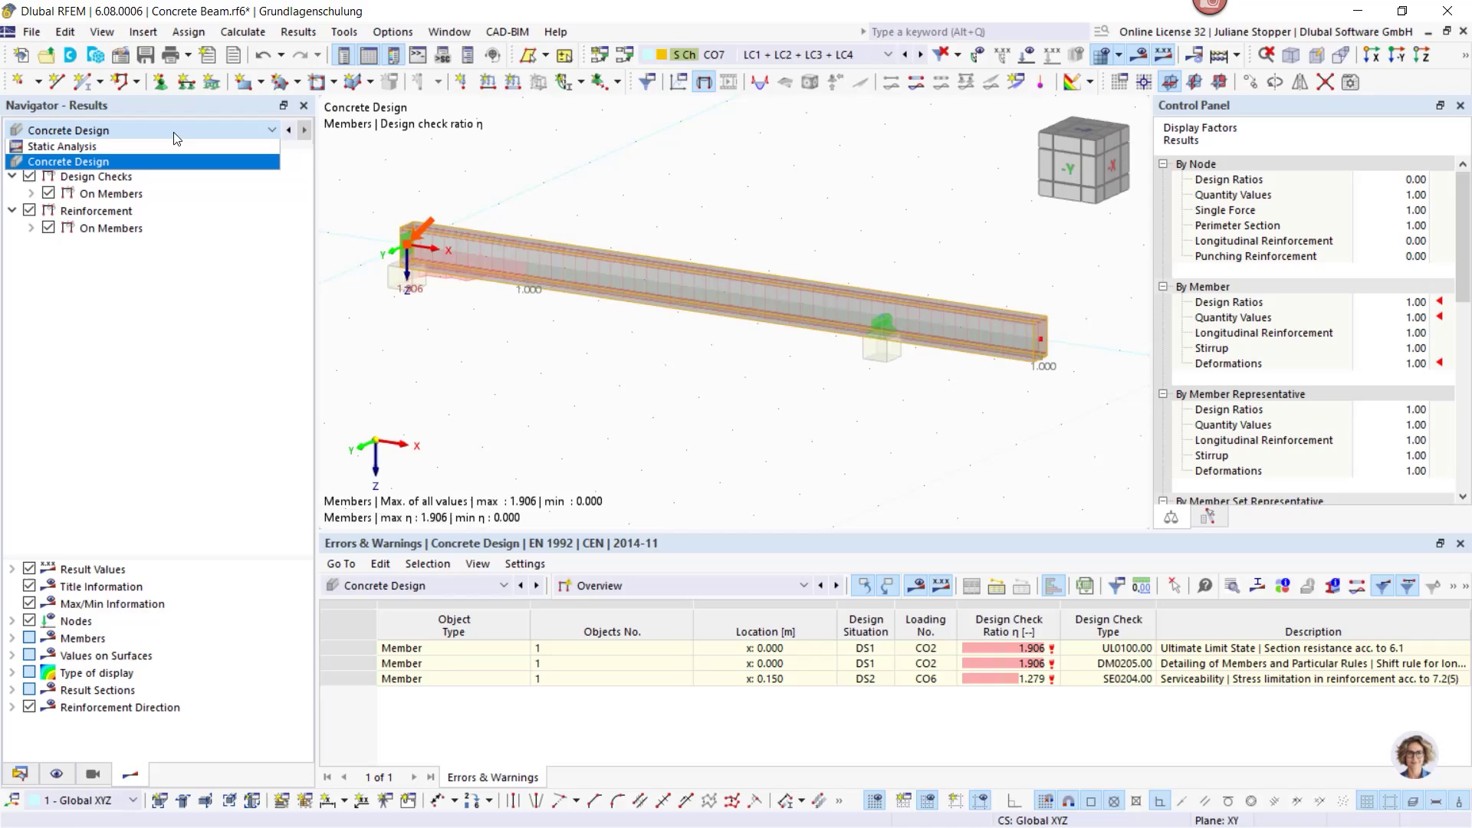
pyautogui.click(89, 148)
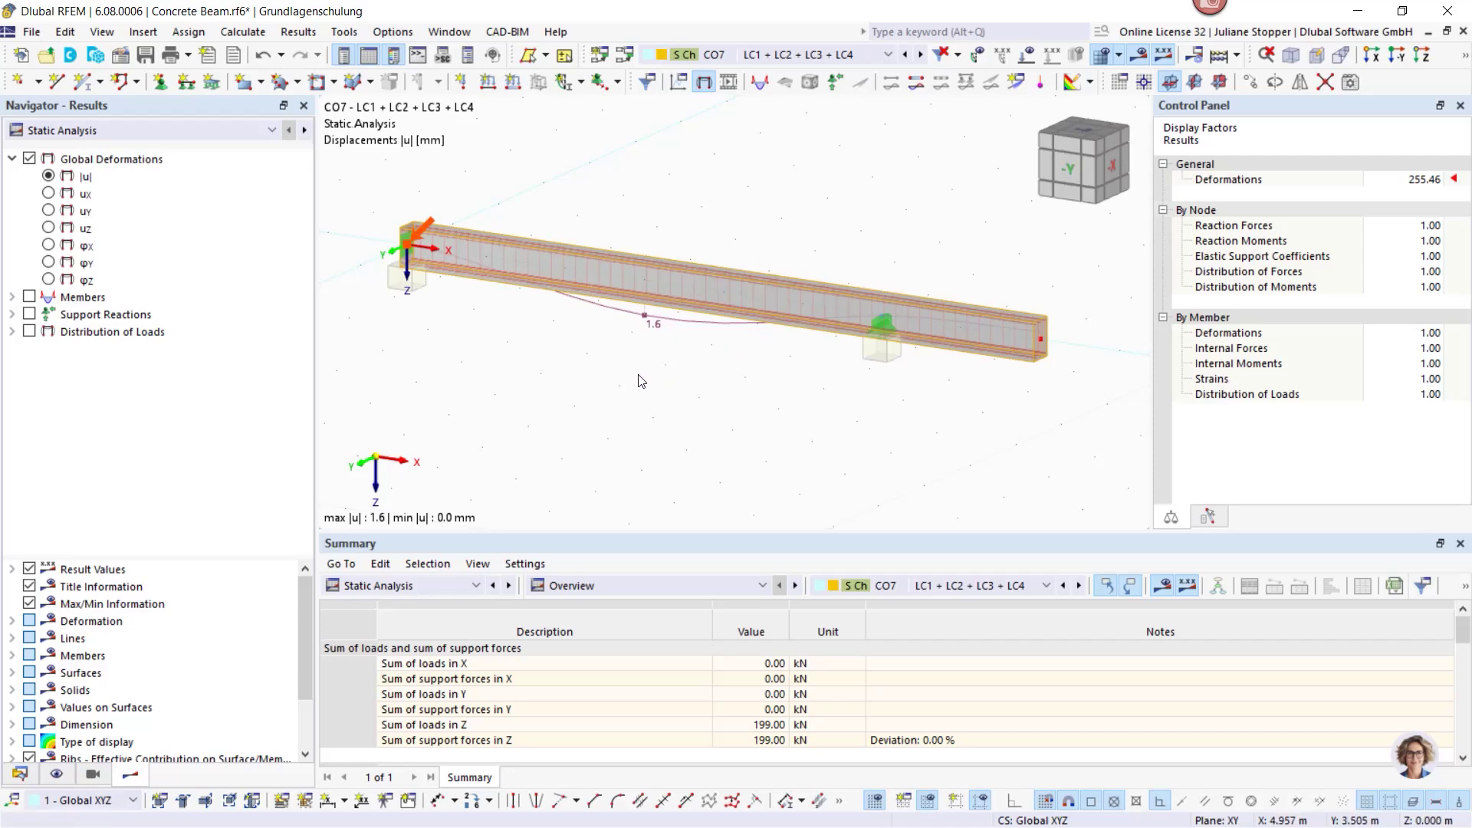
pyautogui.moveTo(601, 360); pyautogui.dragTo(625, 364, button='middle')
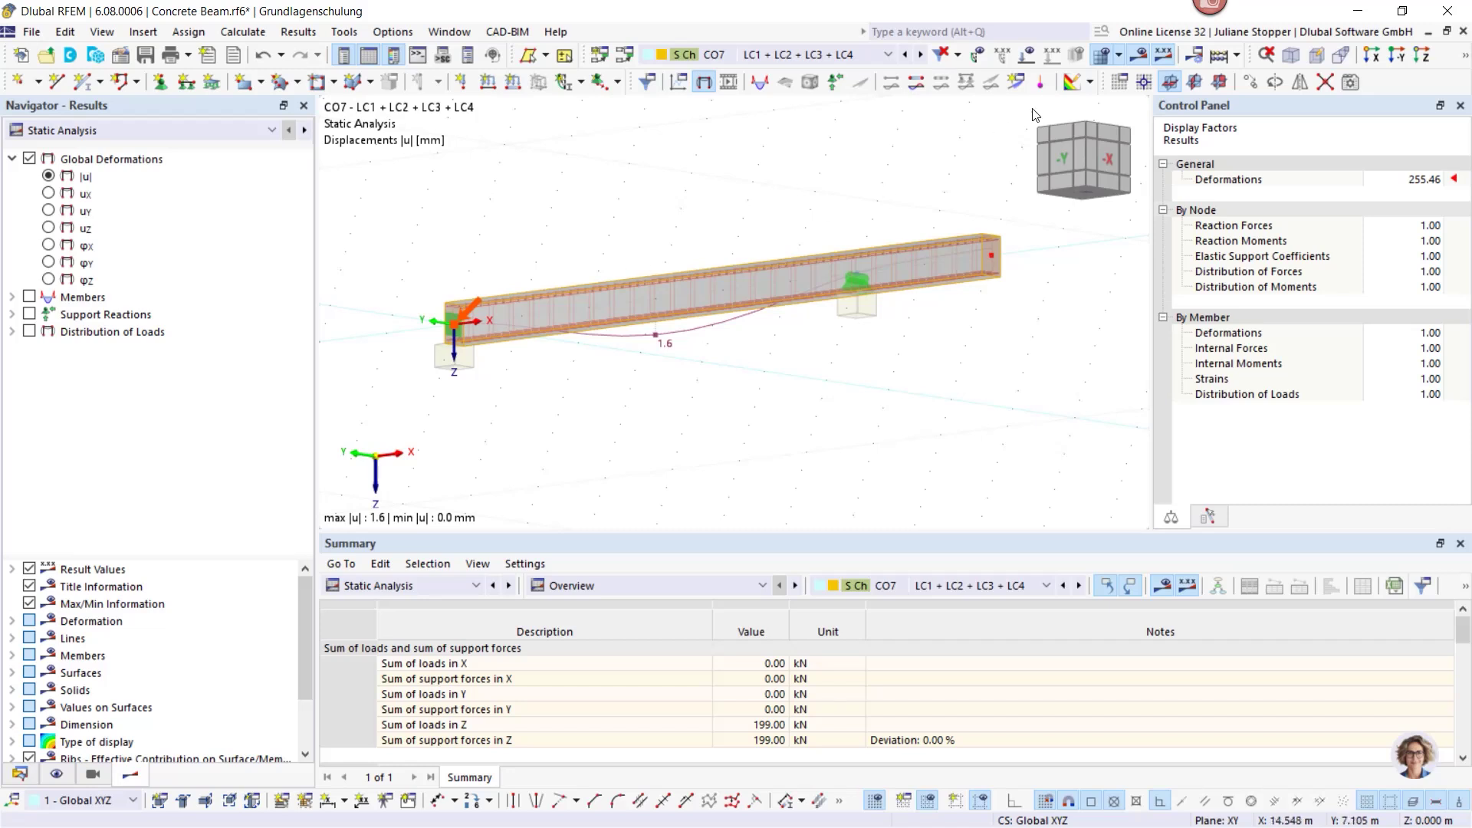
# Display the beam as a wireframe model.
pyautogui.click(1292, 55)
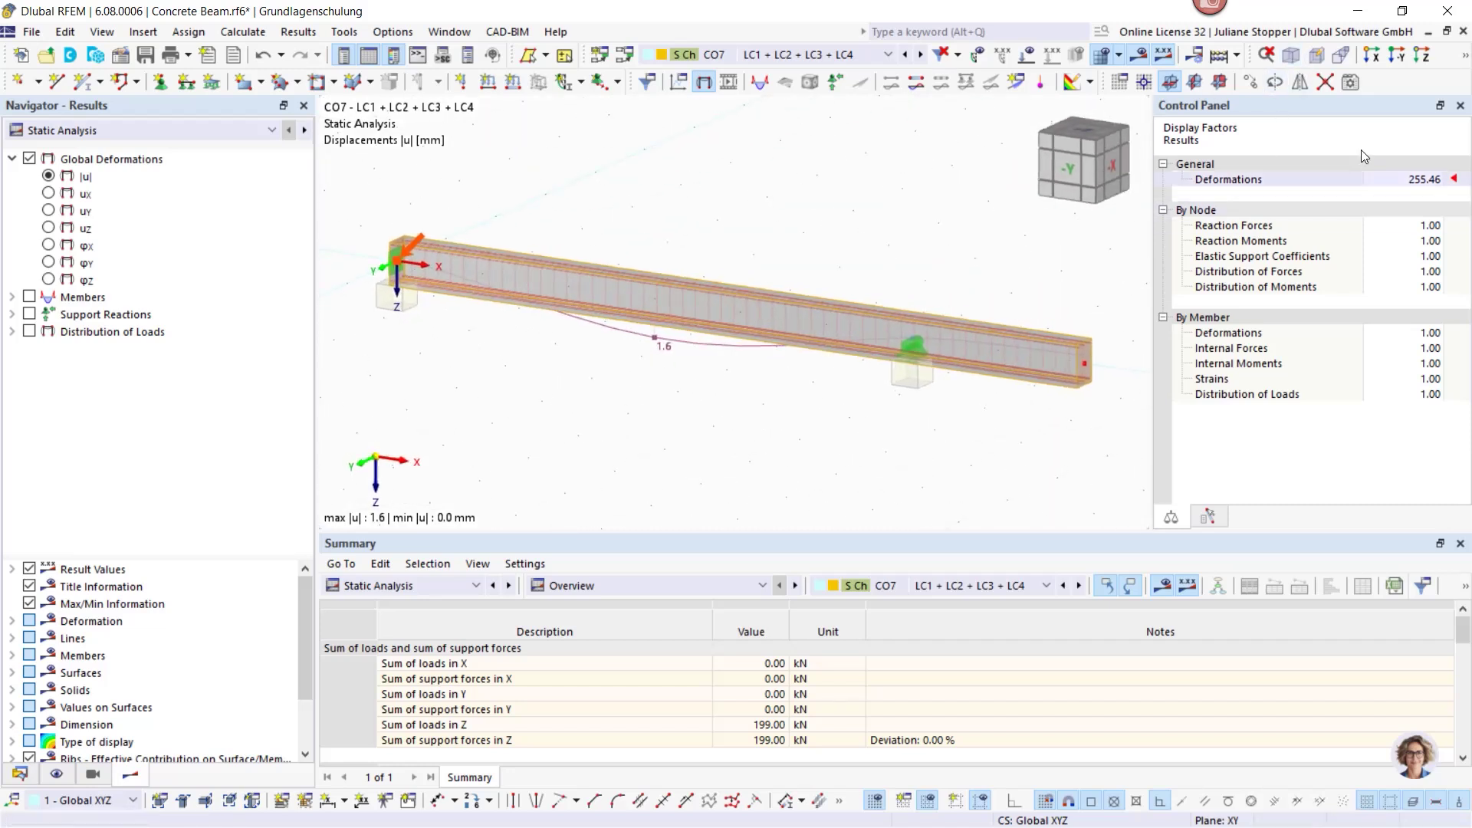
pyautogui.click(1465, 58)
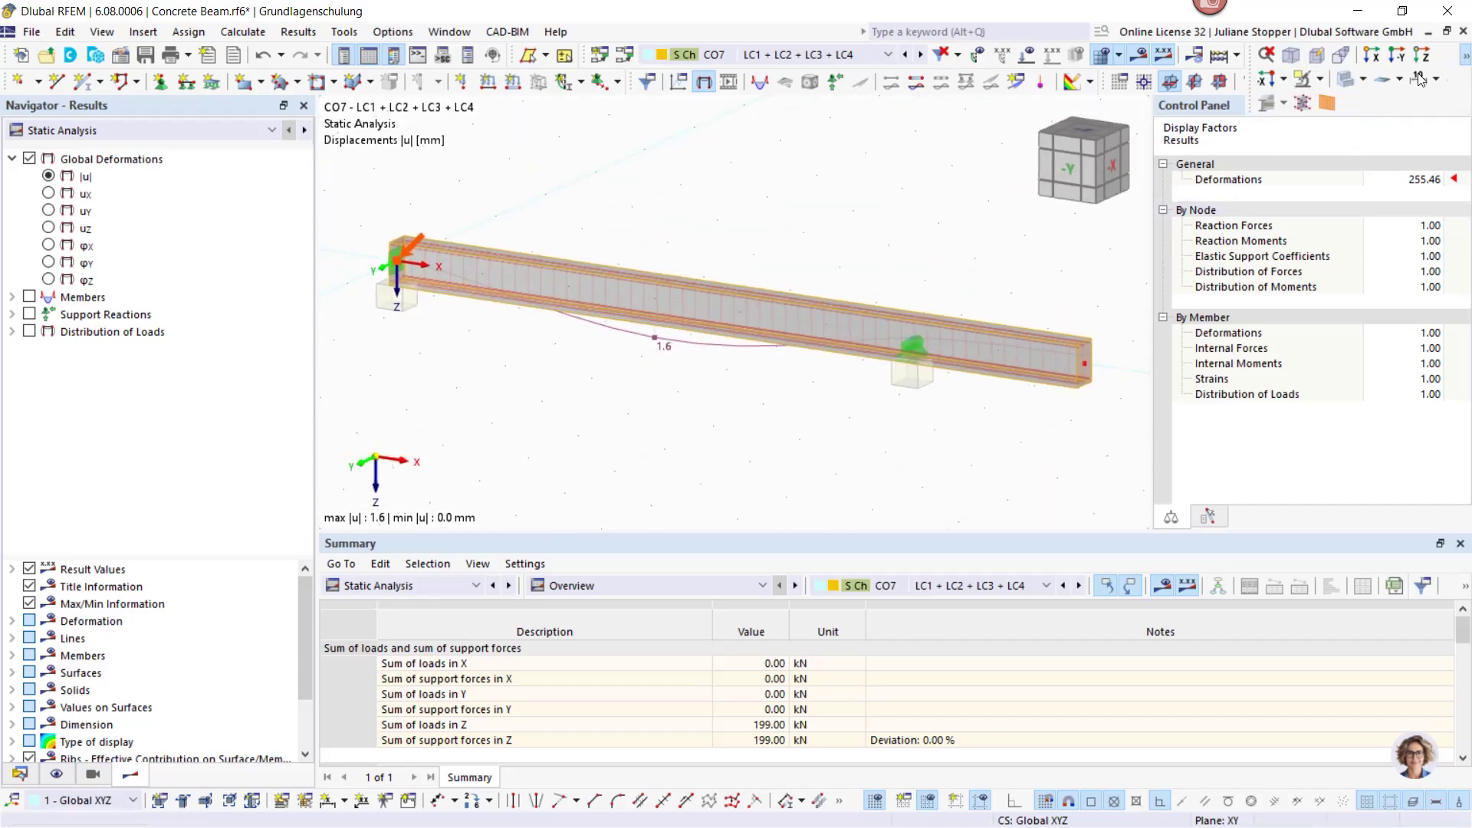
pyautogui.click(1364, 79)
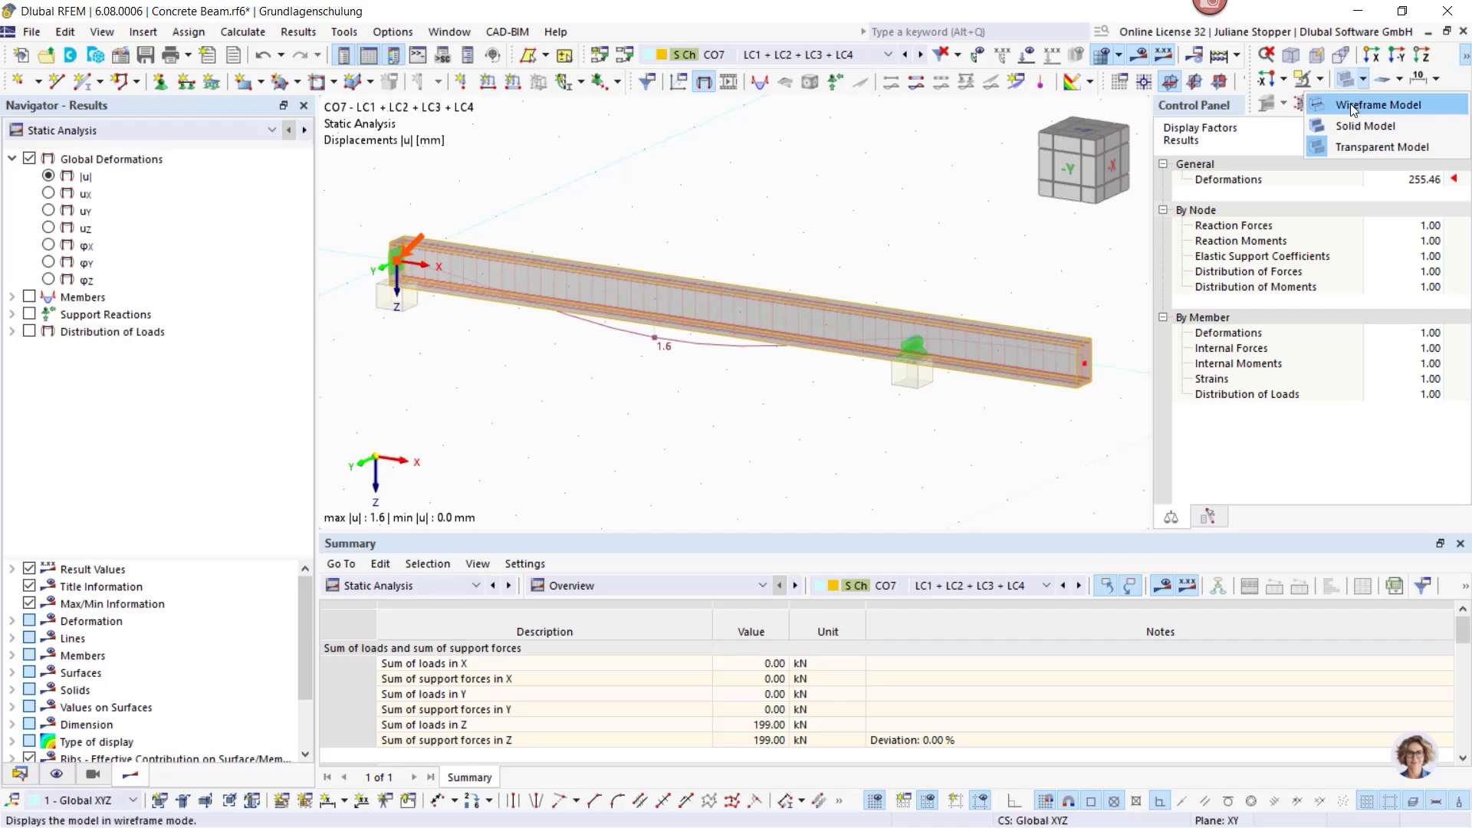
pyautogui.click(1350, 103)
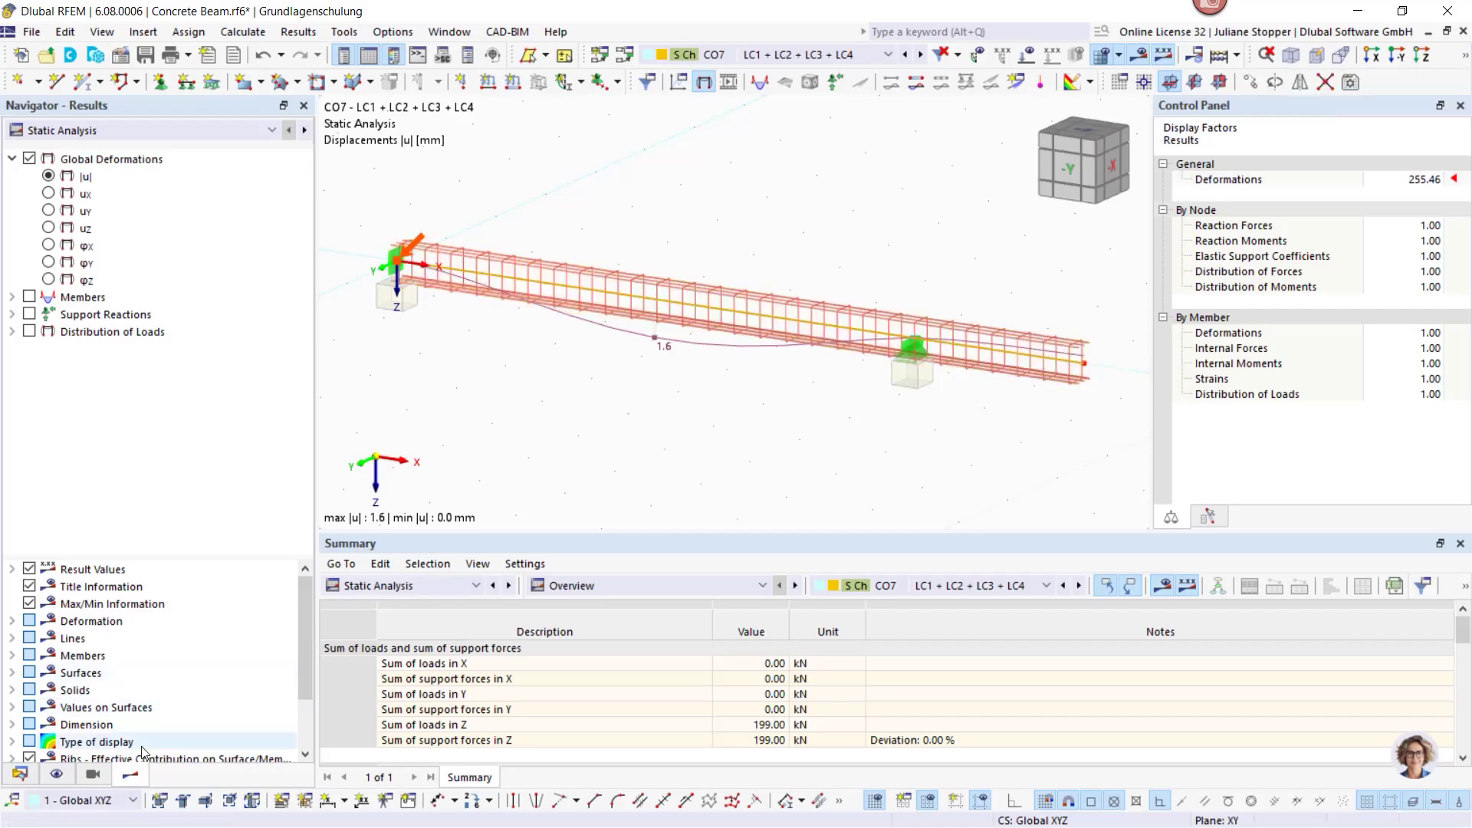
# Hide the types for concrete design in the model display settings so the reinforcement is no longer drawn.
pyautogui.click(92, 776)
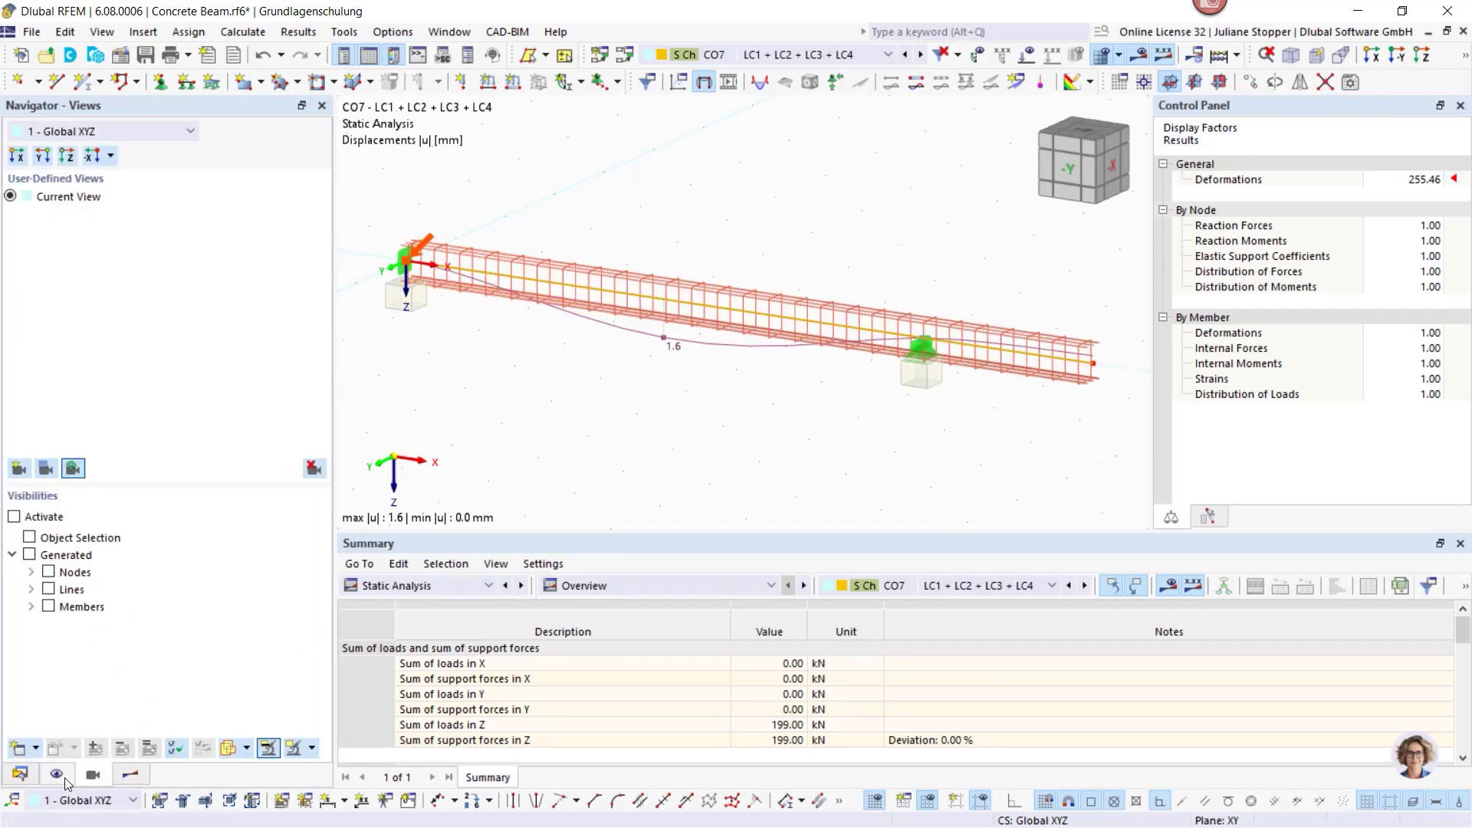
pyautogui.click(64, 777)
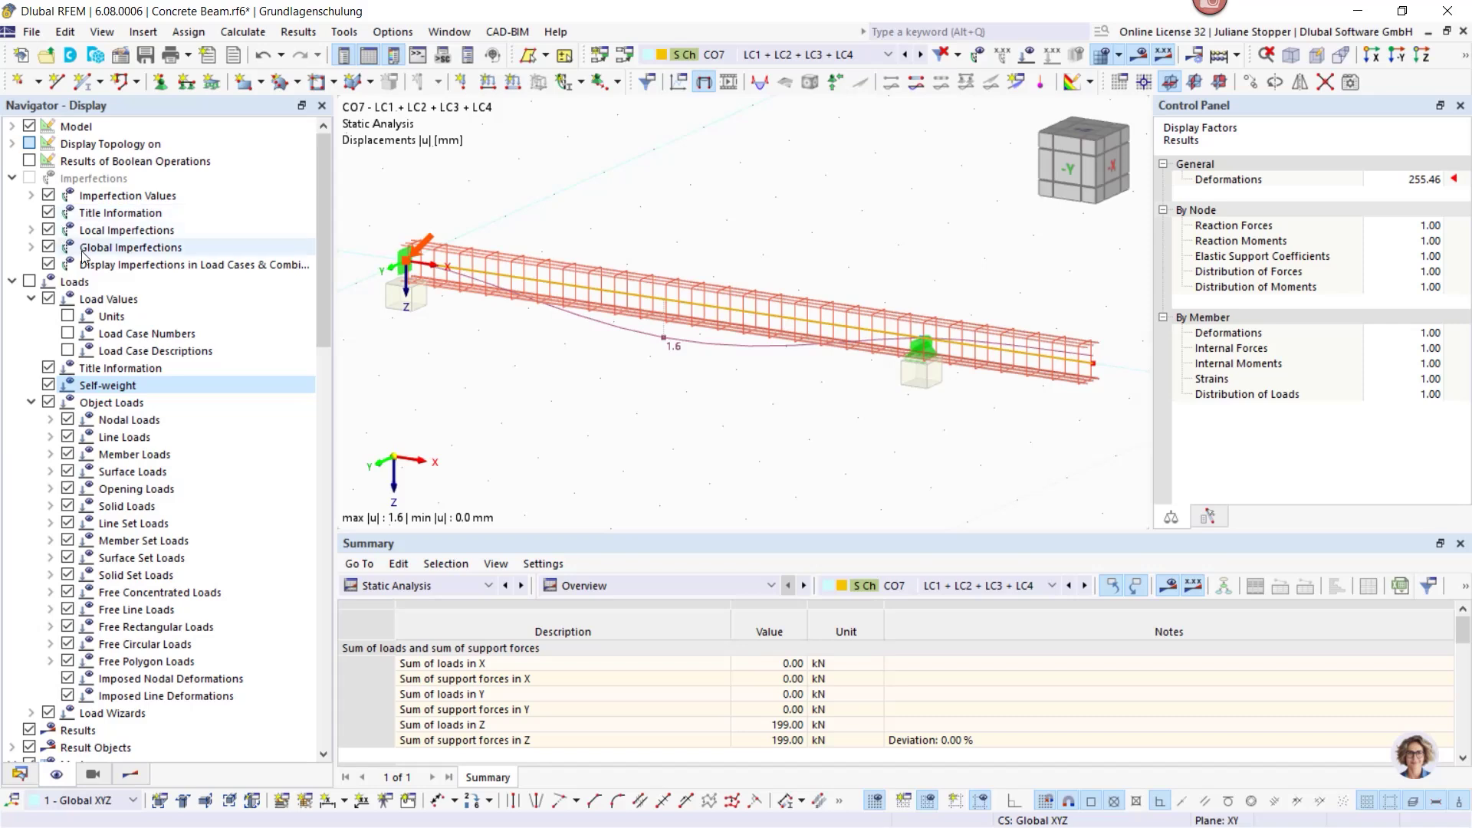
pyautogui.click(12, 126)
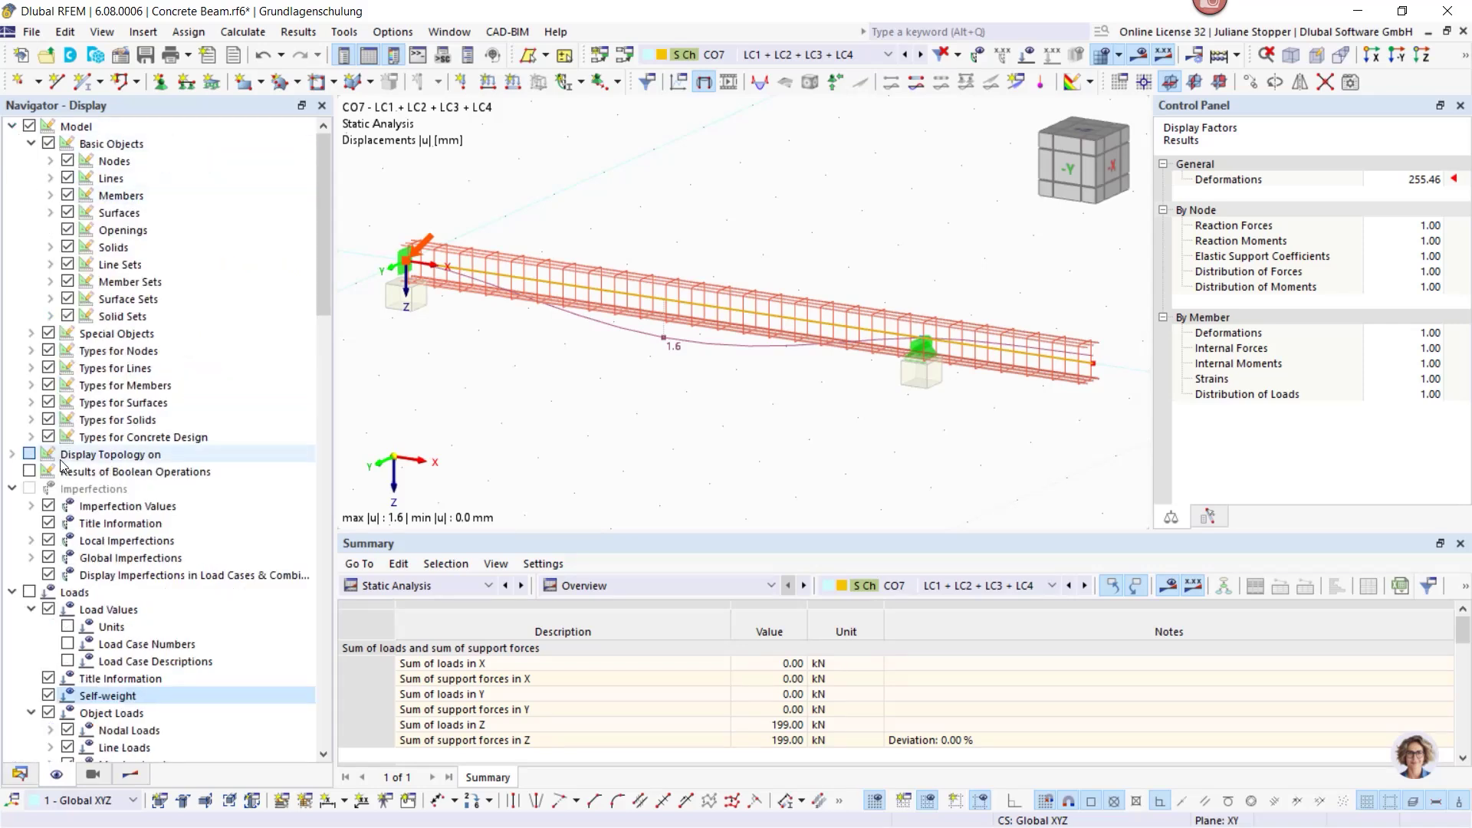
pyautogui.click(48, 436)
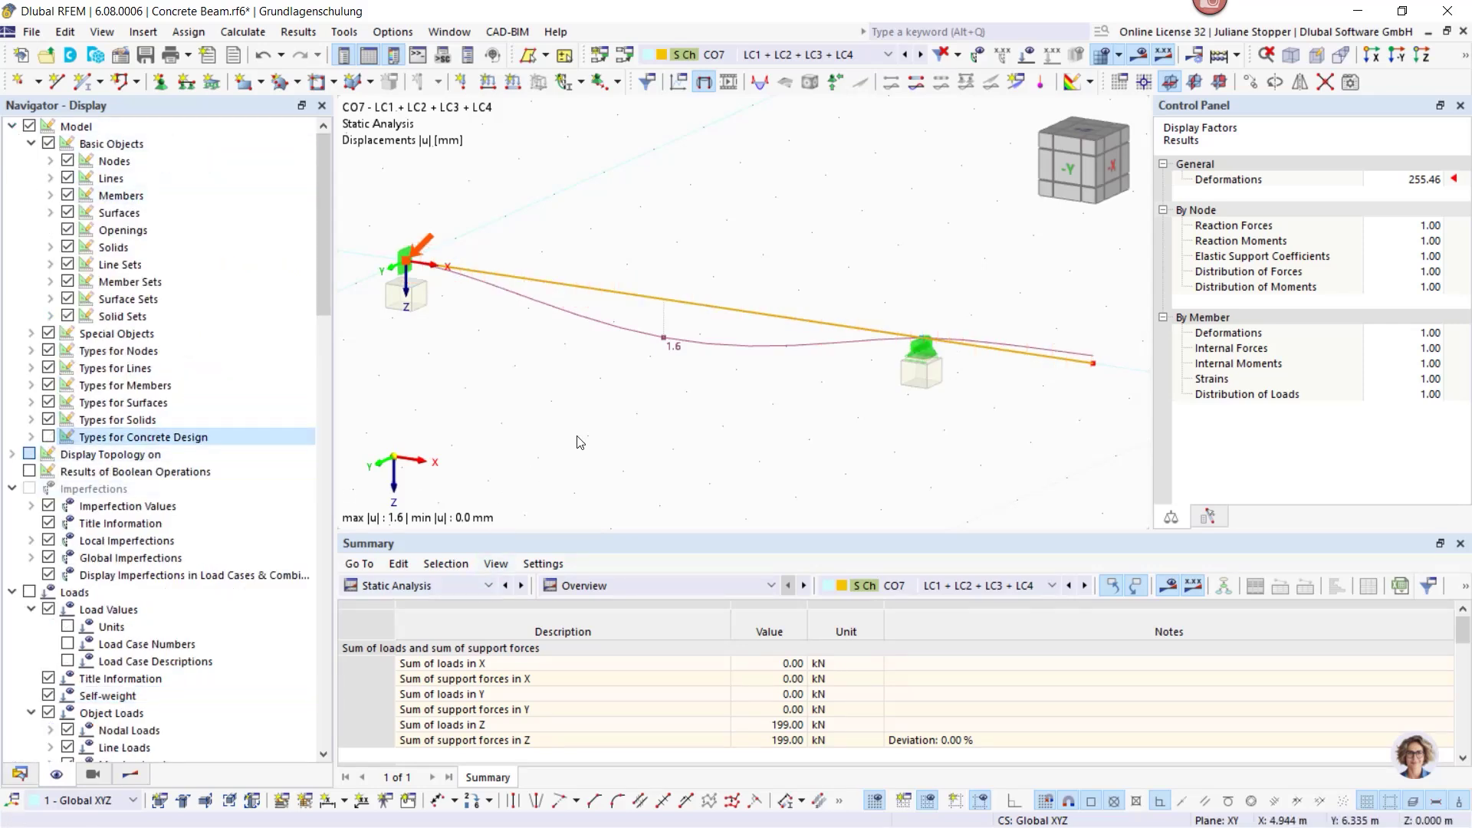
# Preview the member deformation as colored sections and return it to the line display.
pyautogui.click(131, 779)
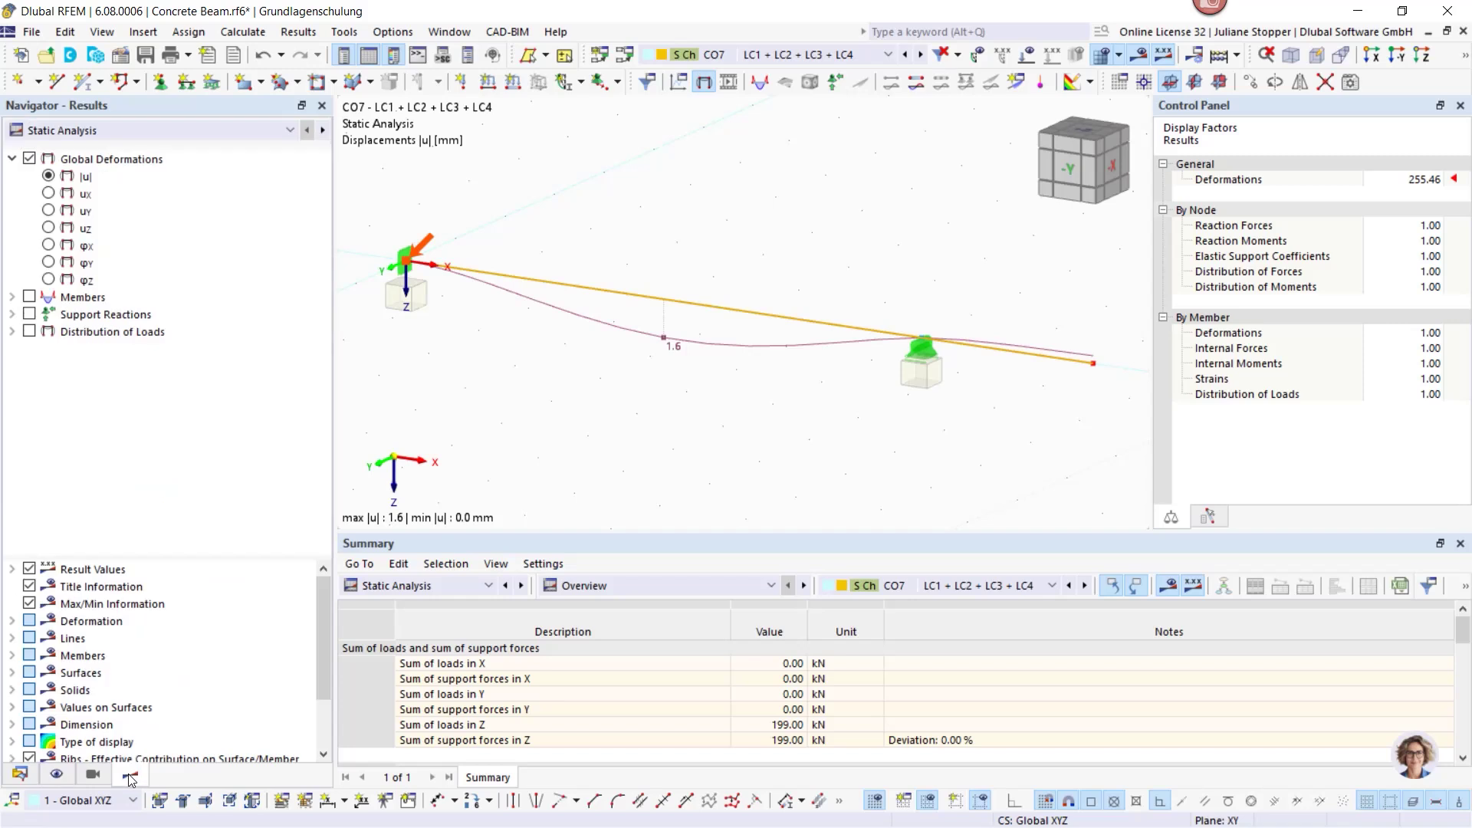
pyautogui.click(12, 621)
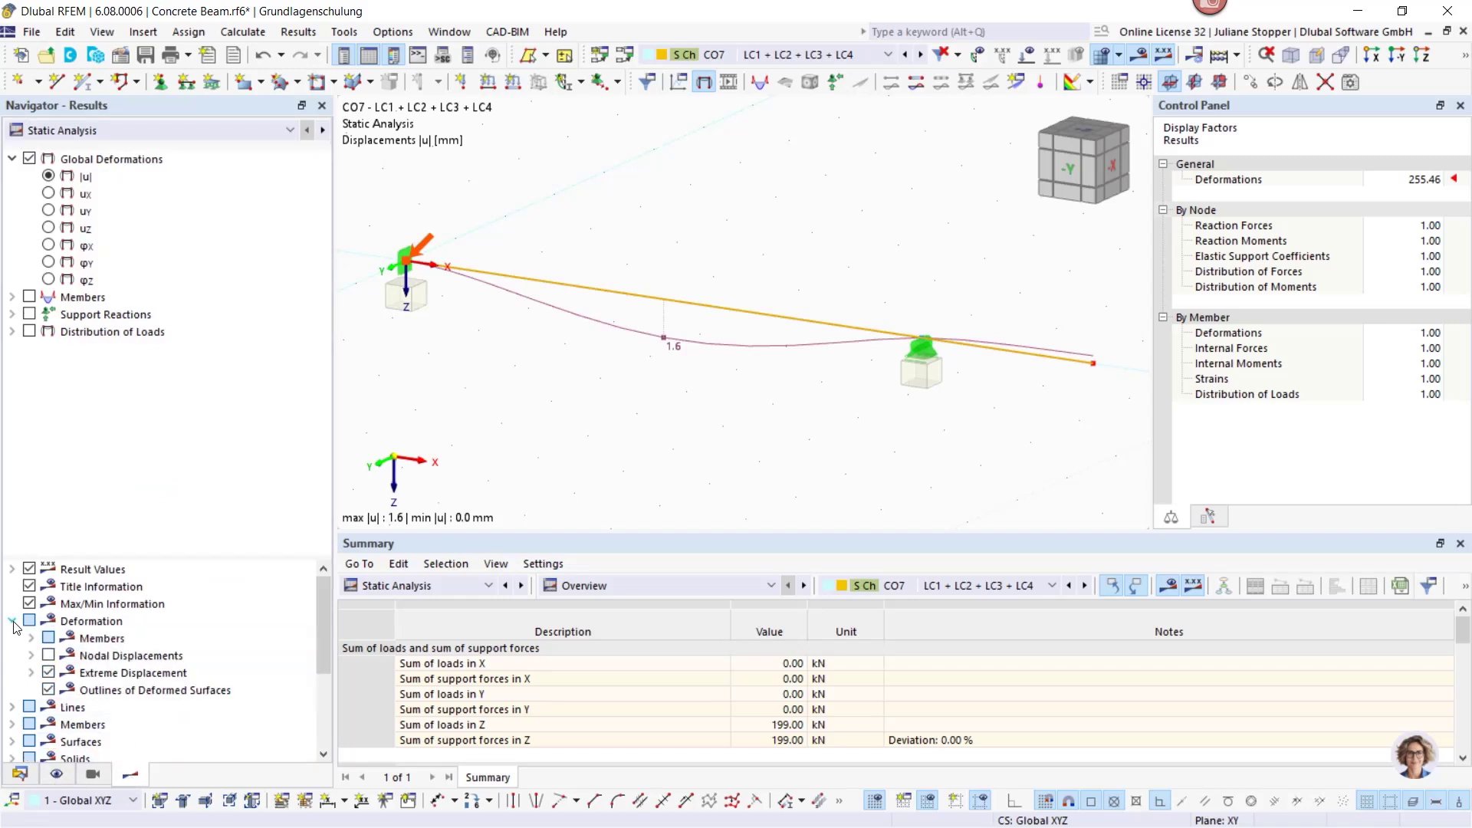
pyautogui.click(32, 638)
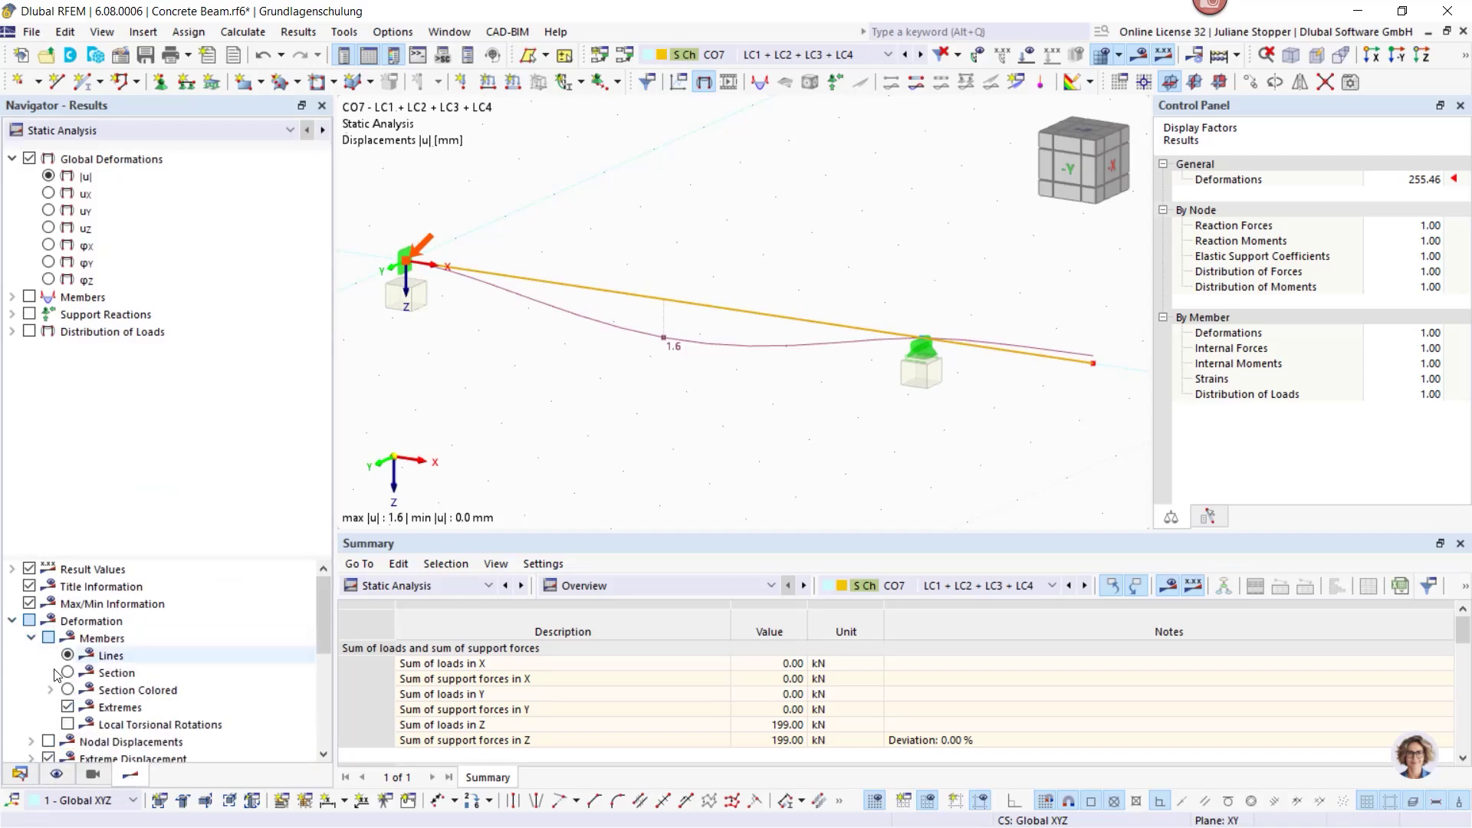
pyautogui.click(68, 690)
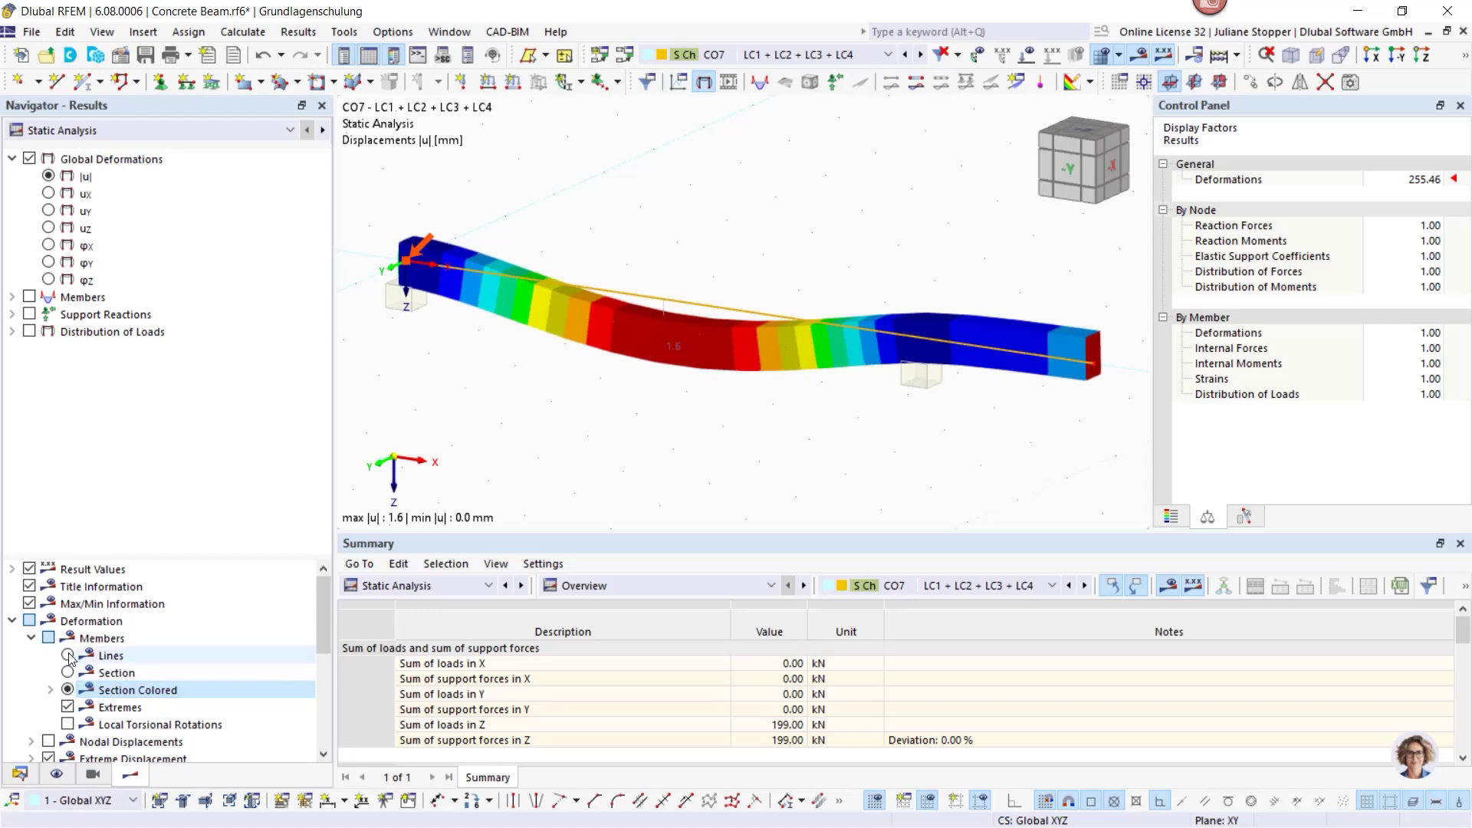
pyautogui.click(68, 655)
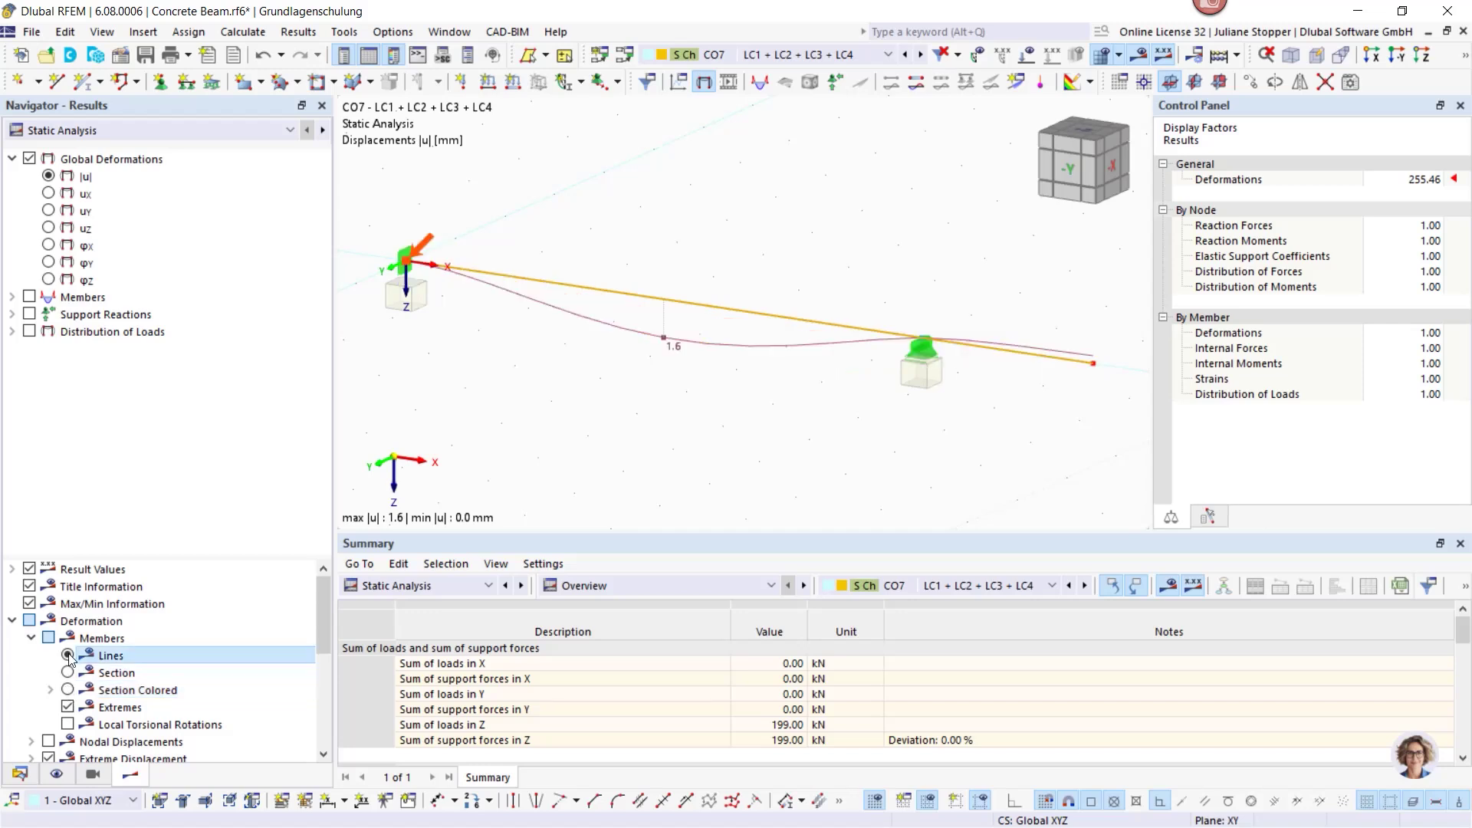
pyautogui.click(20, 774)
pyautogui.click(130, 774)
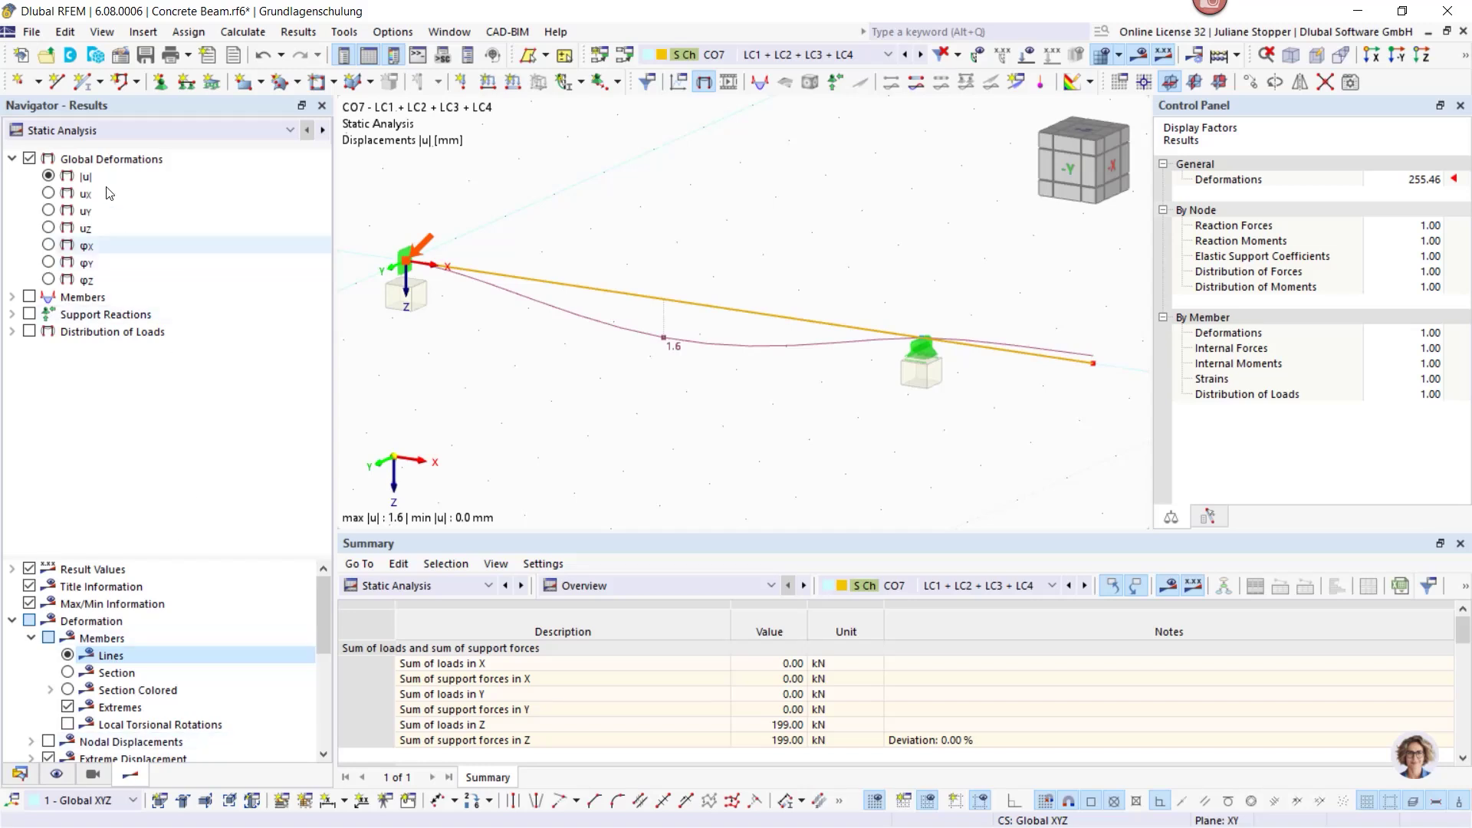
# Switch the displayed results back to concrete design and look through the available table categories.
pyautogui.click(112, 134)
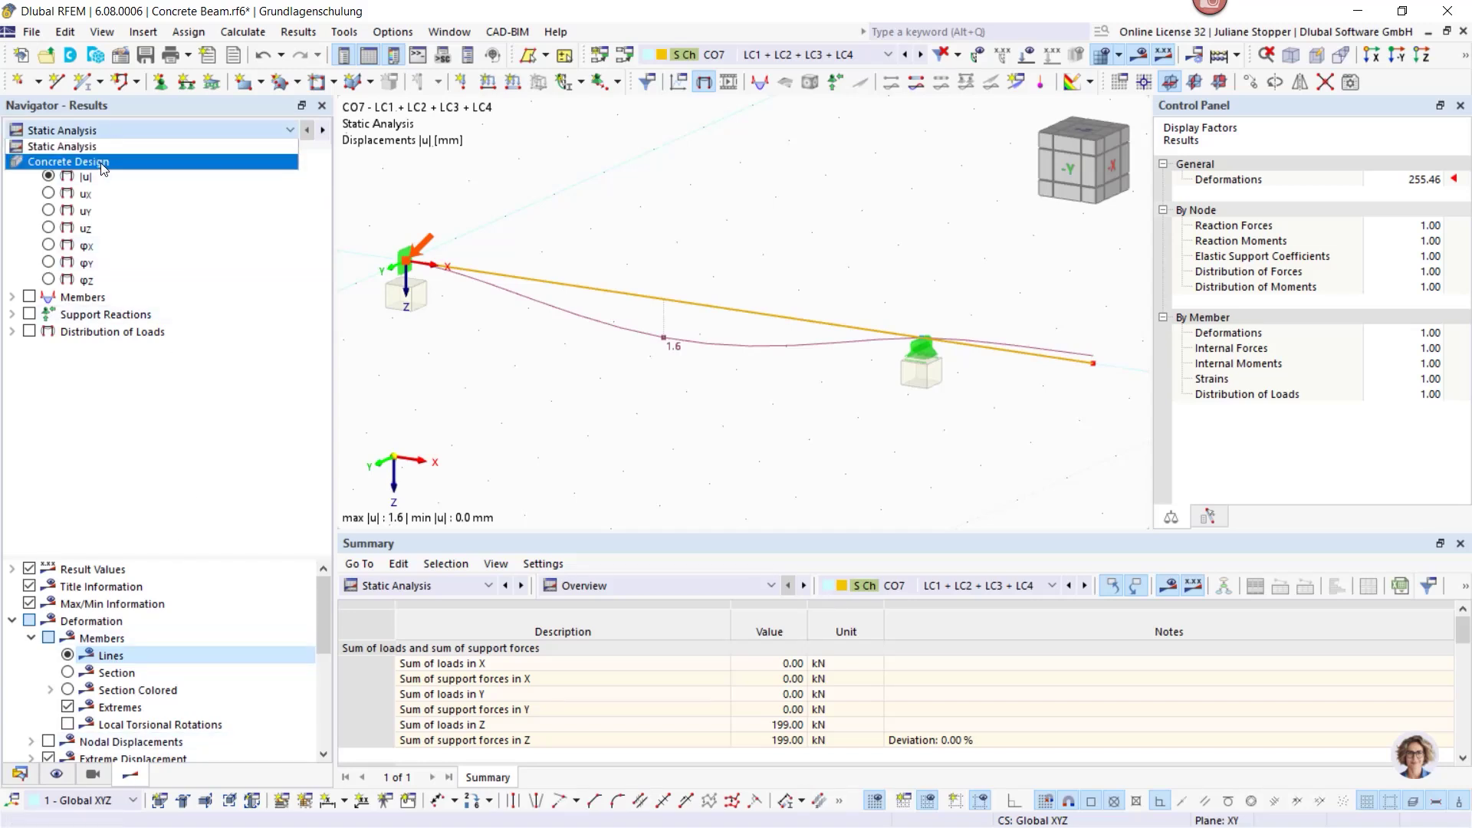
pyautogui.click(105, 167)
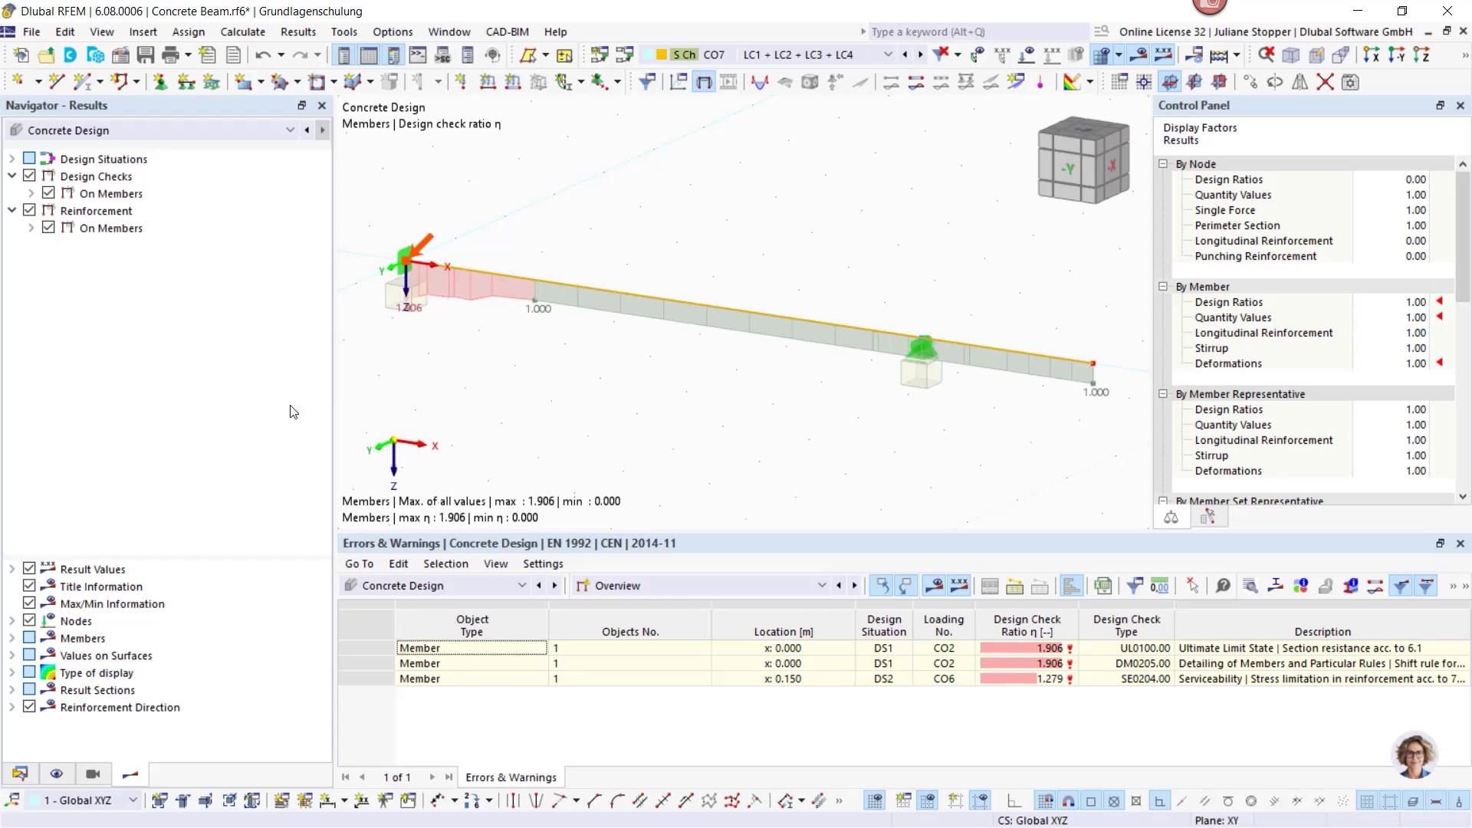
pyautogui.click(452, 586)
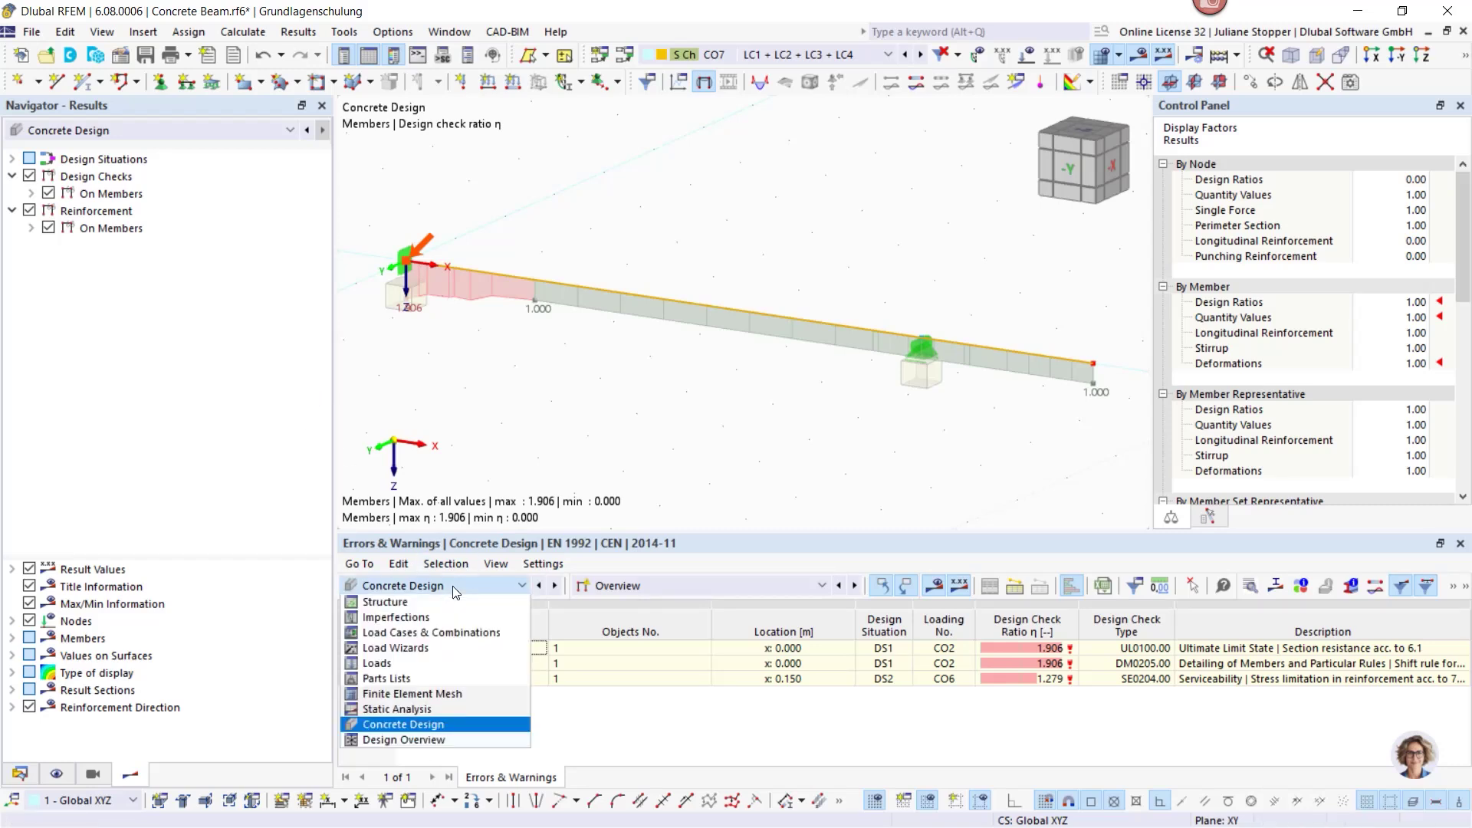
pyautogui.click(456, 590)
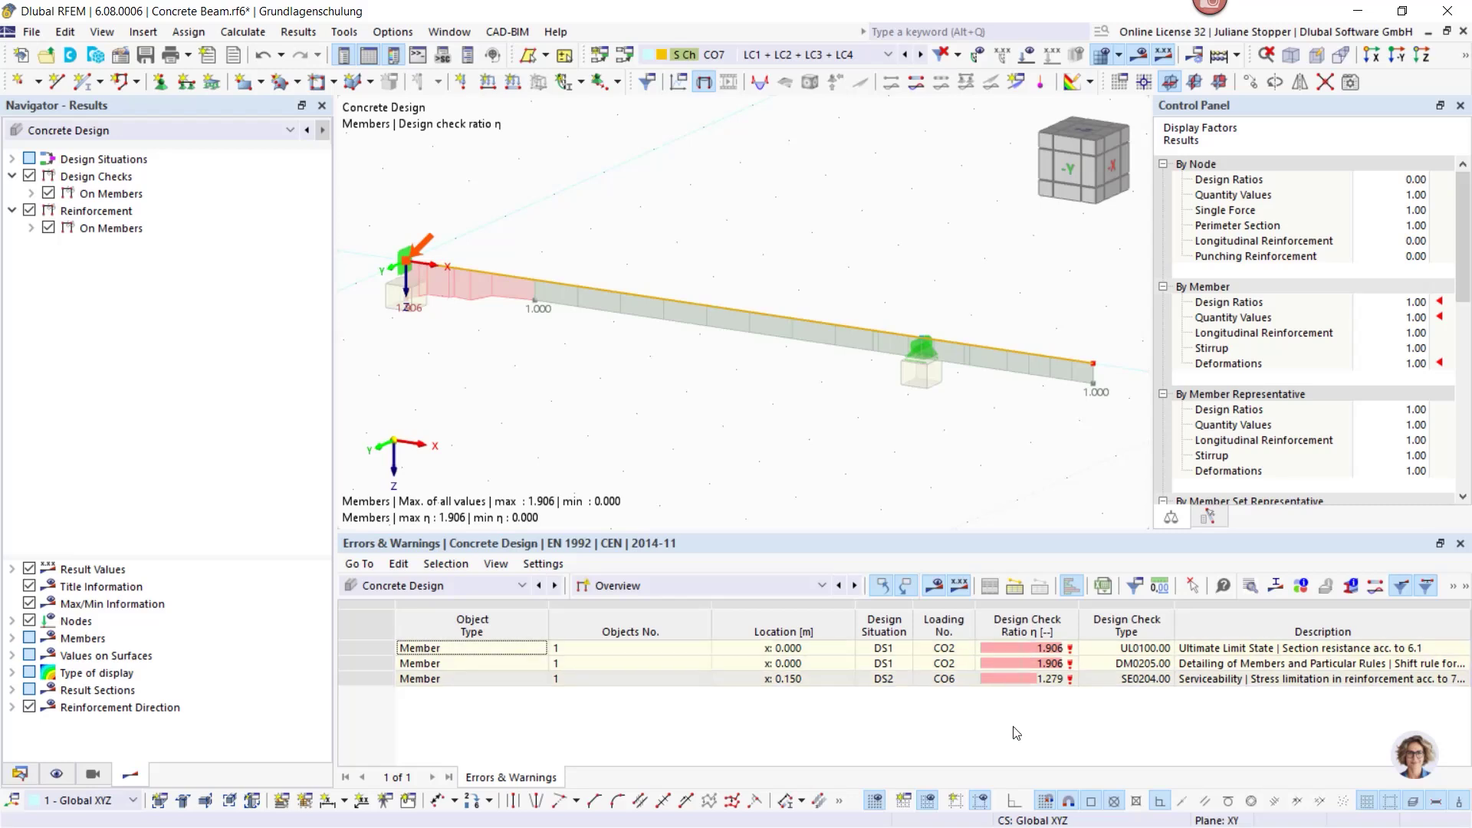
# Show the Design Ratios on Members table, enlarge it, and review the checks listed by design situation.
pyautogui.click(685, 586)
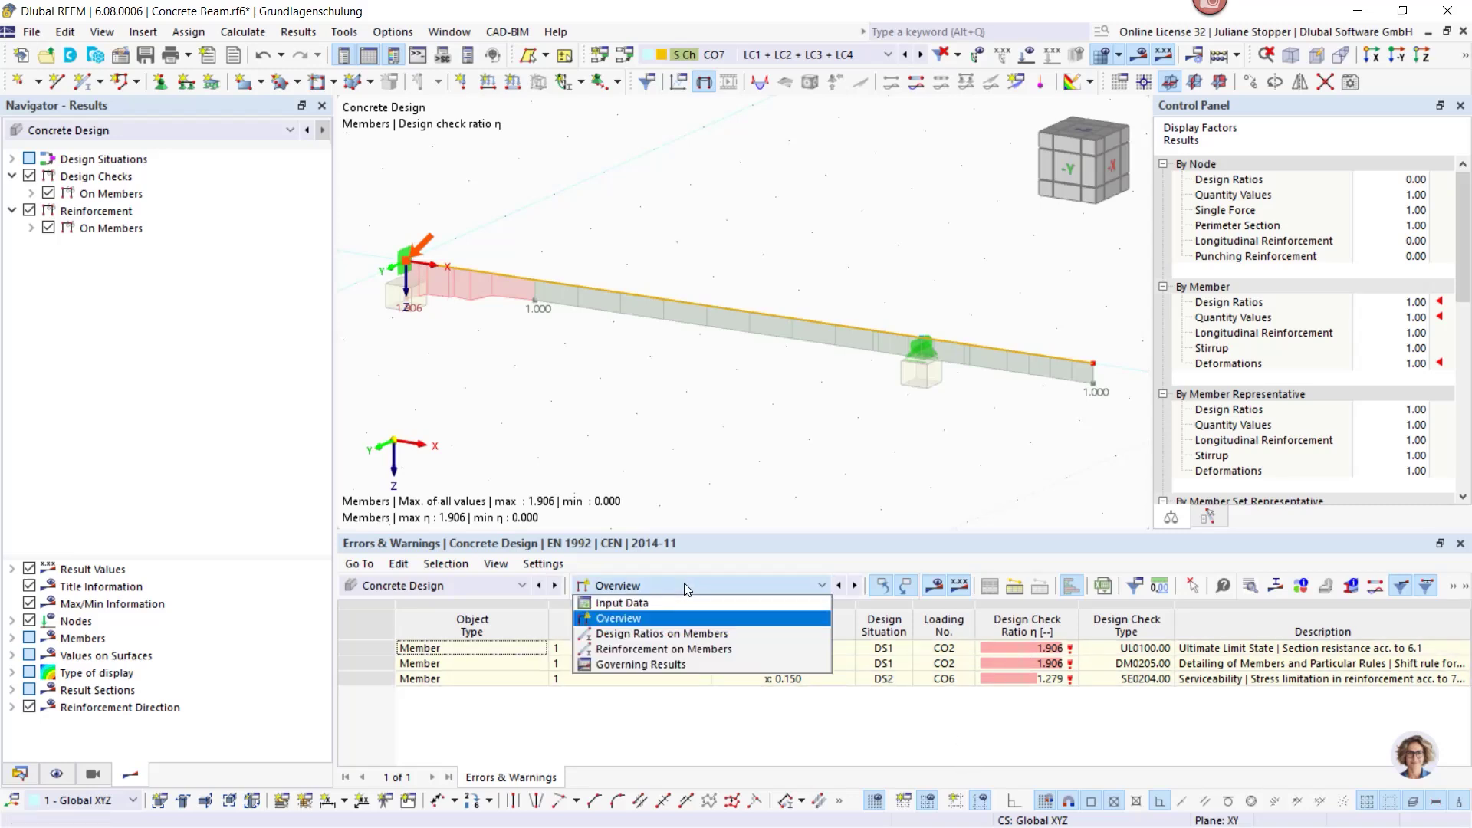
pyautogui.click(651, 636)
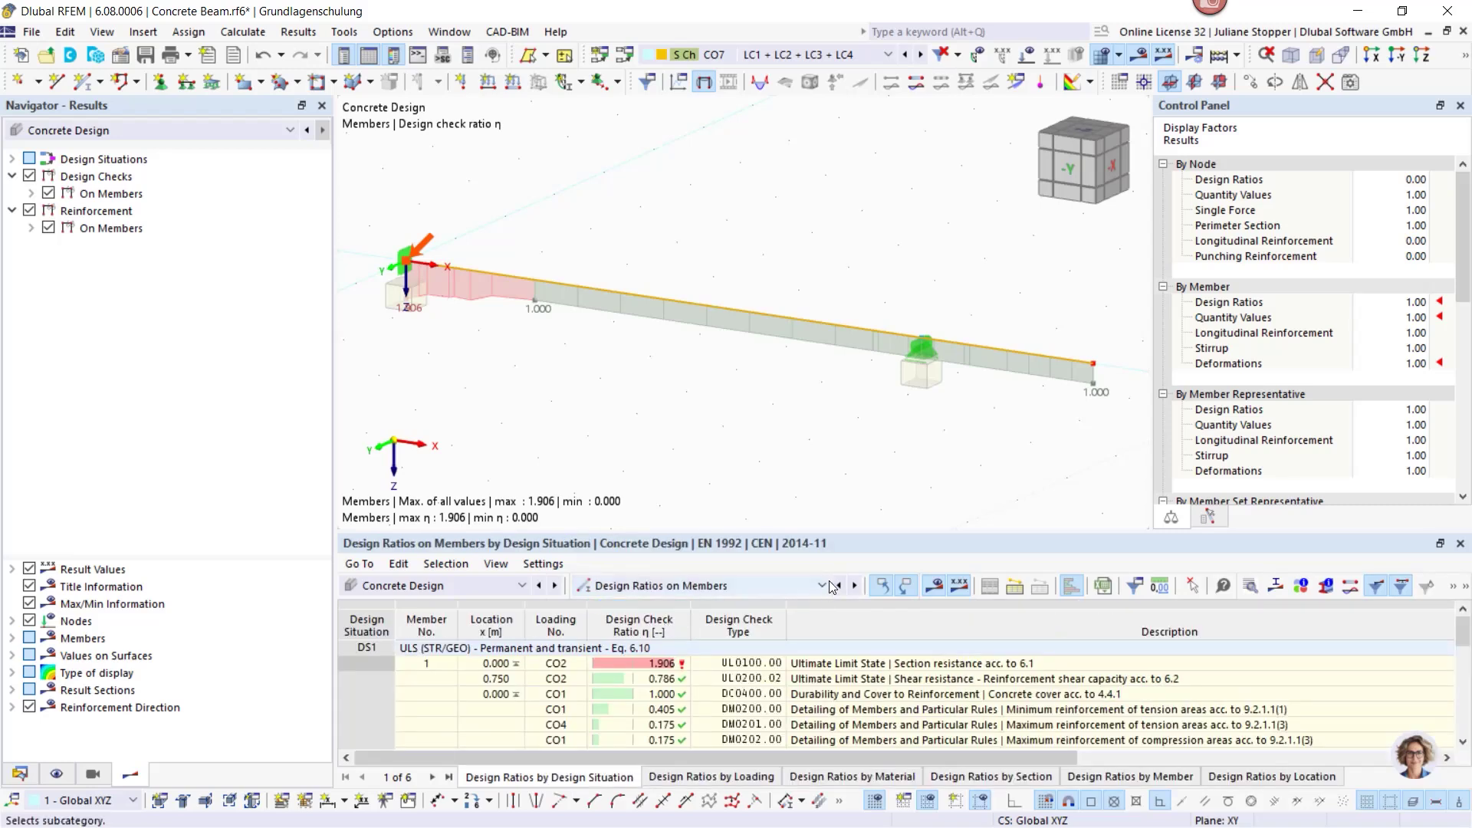
pyautogui.moveTo(817, 530); pyautogui.dragTo(817, 376)
pyautogui.scroll(-4, 724, 560)
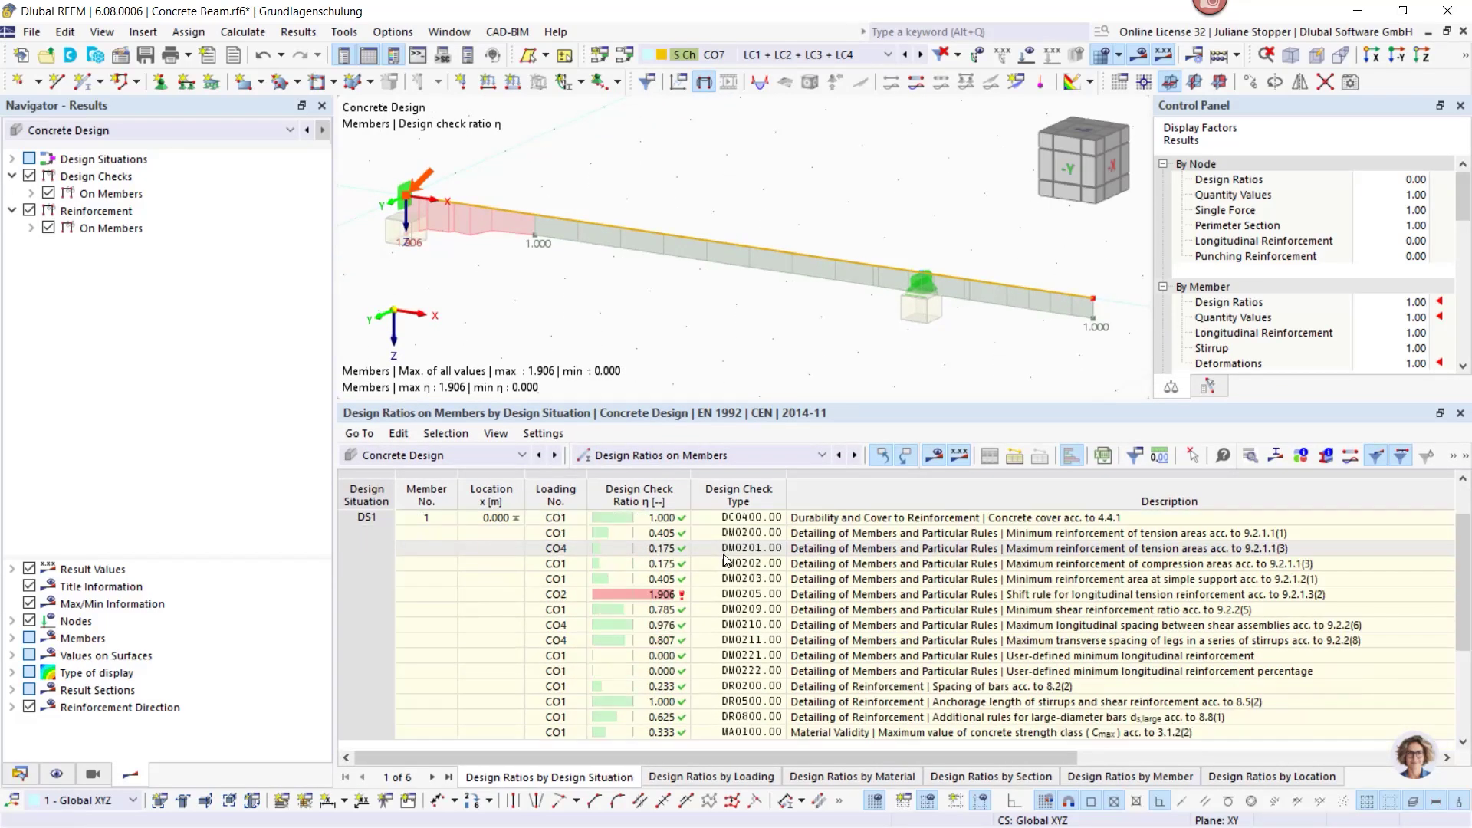
pyautogui.scroll(4, 725, 560)
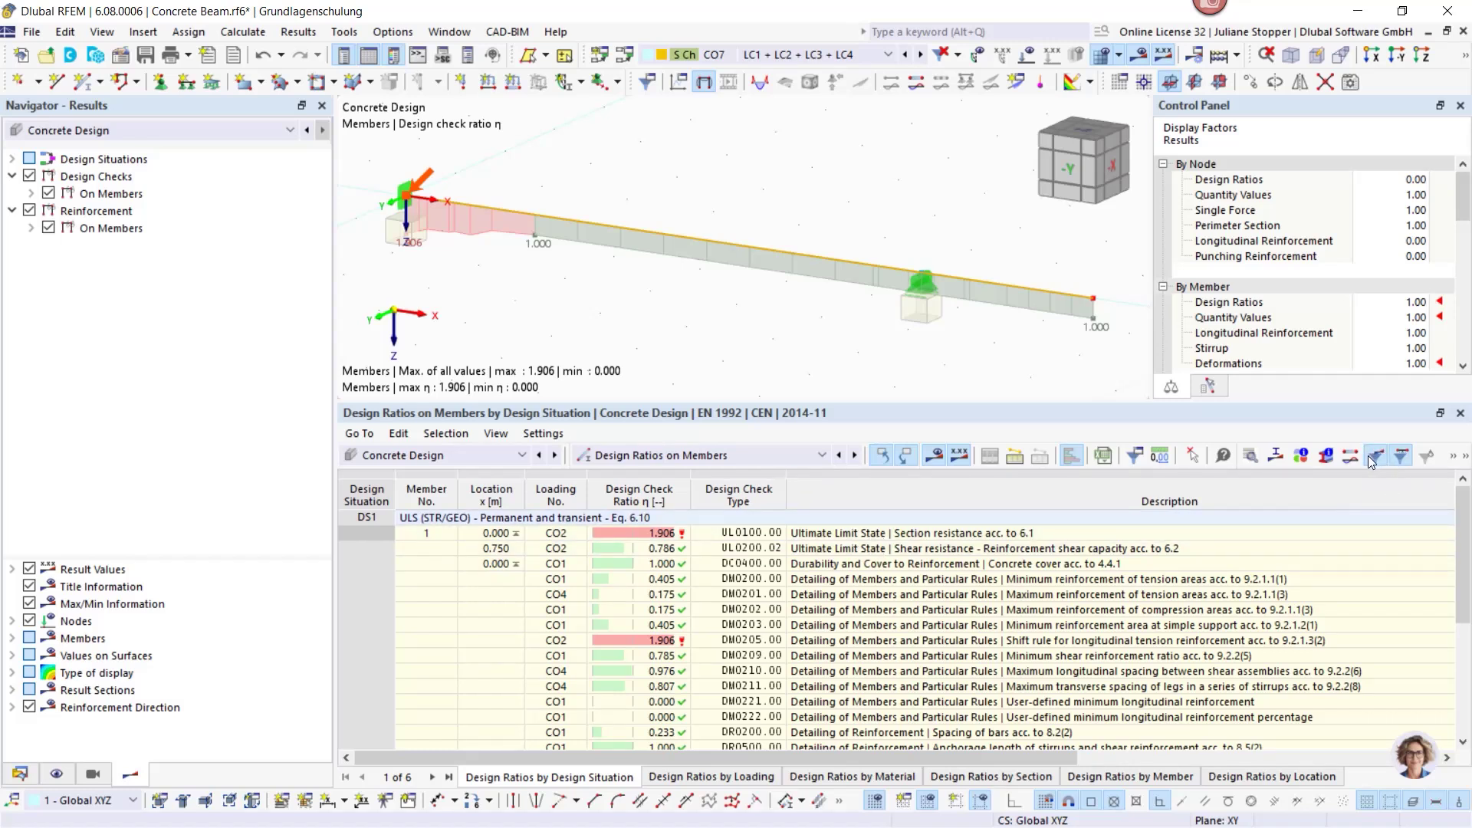
# Filter out the detailing and serviceability checks so the table lists only ultimate limit state checks, and shrink the table area.
pyautogui.click(1452, 461)
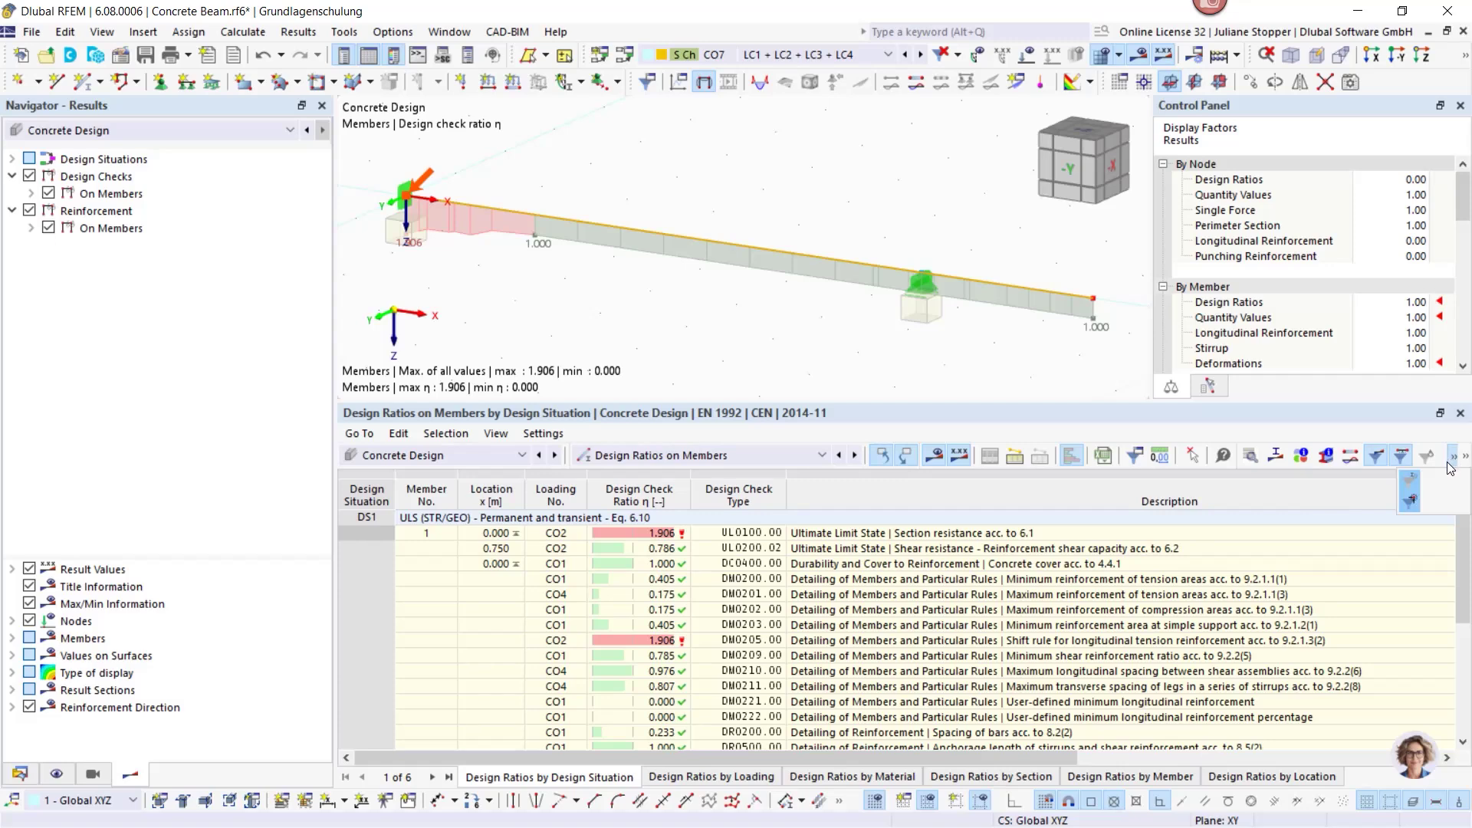
pyautogui.click(1411, 502)
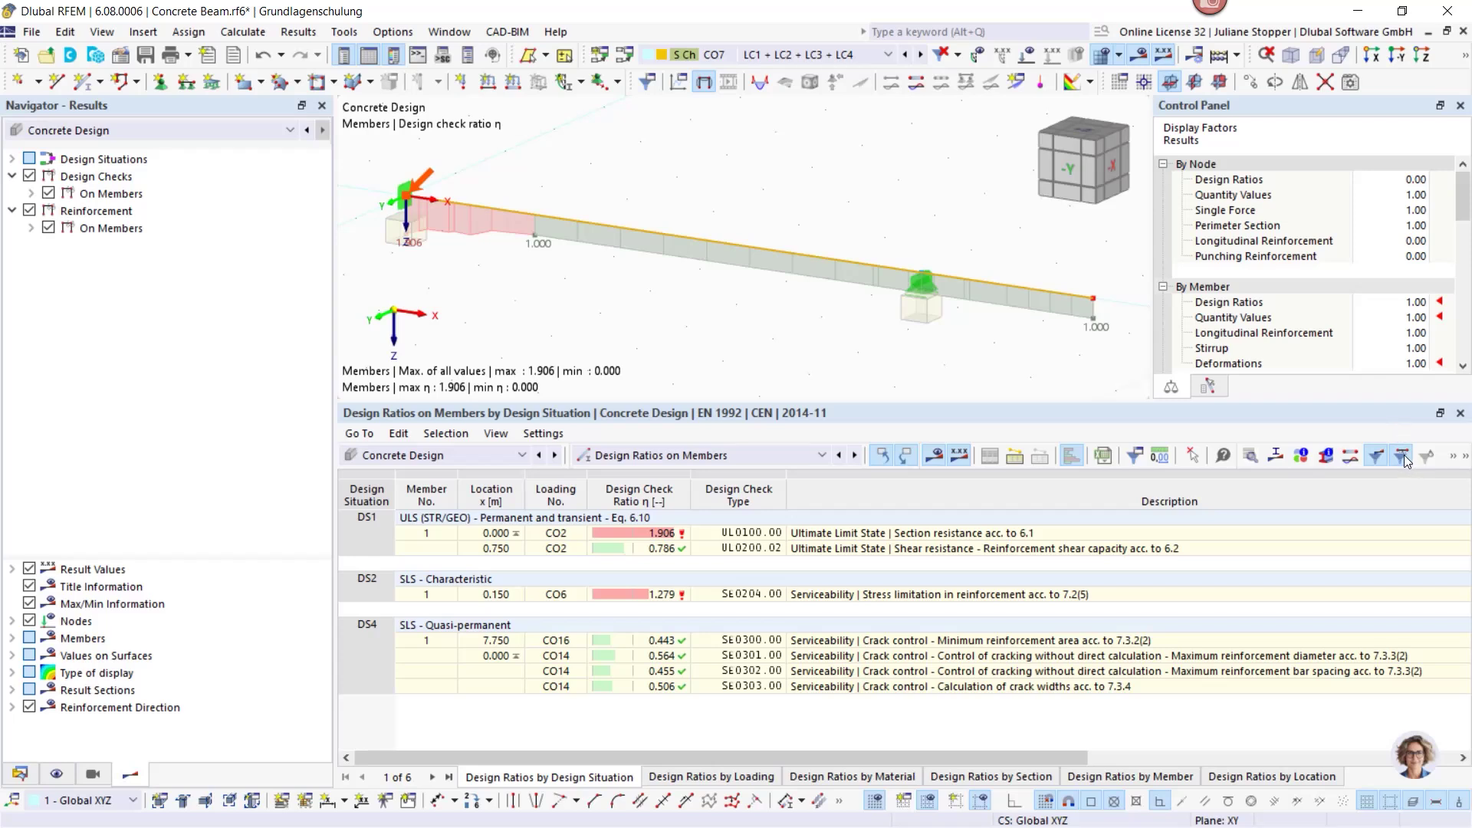
pyautogui.click(1396, 464)
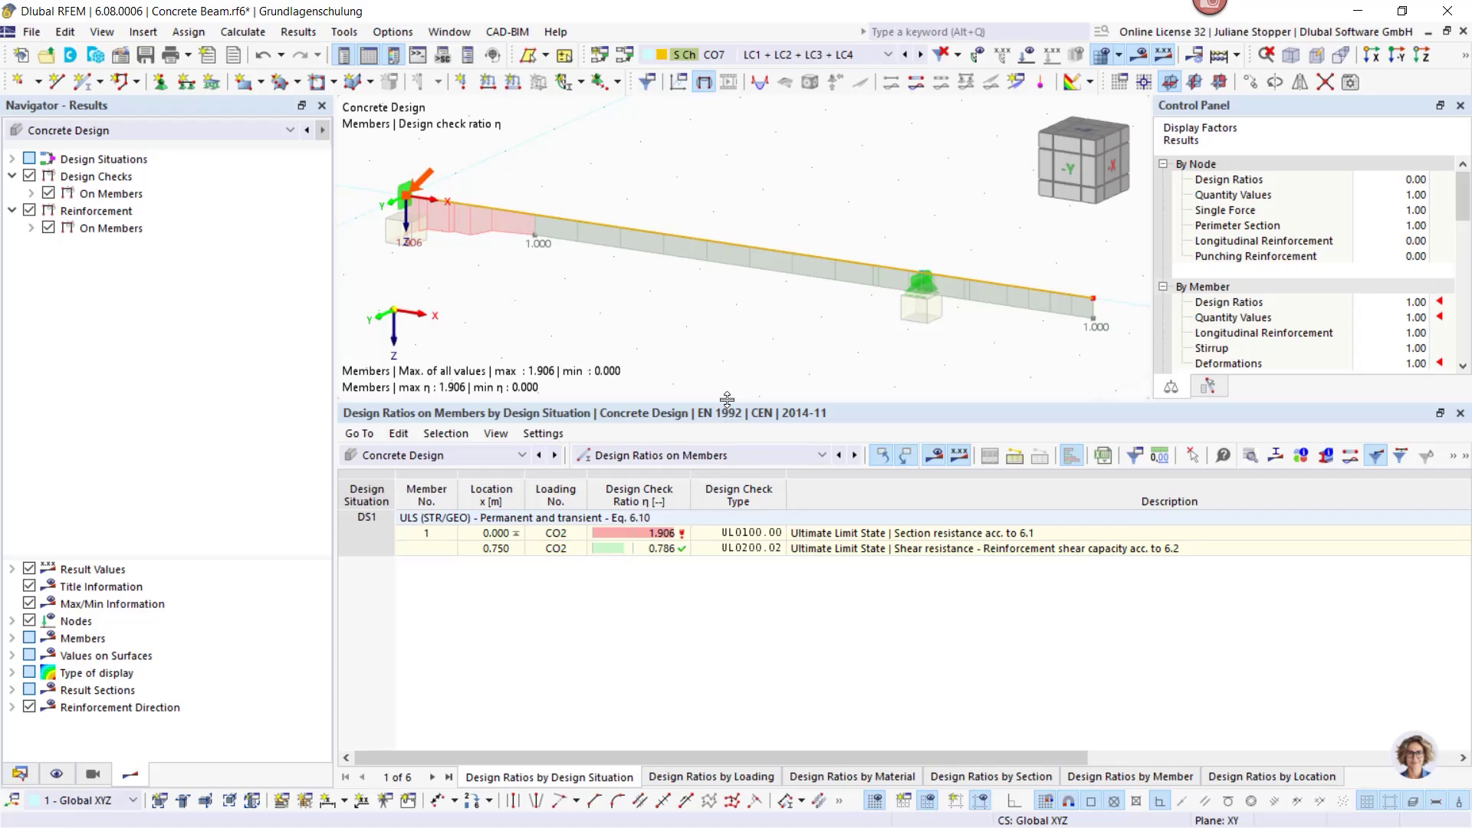
pyautogui.moveTo(726, 404); pyautogui.dragTo(704, 486)
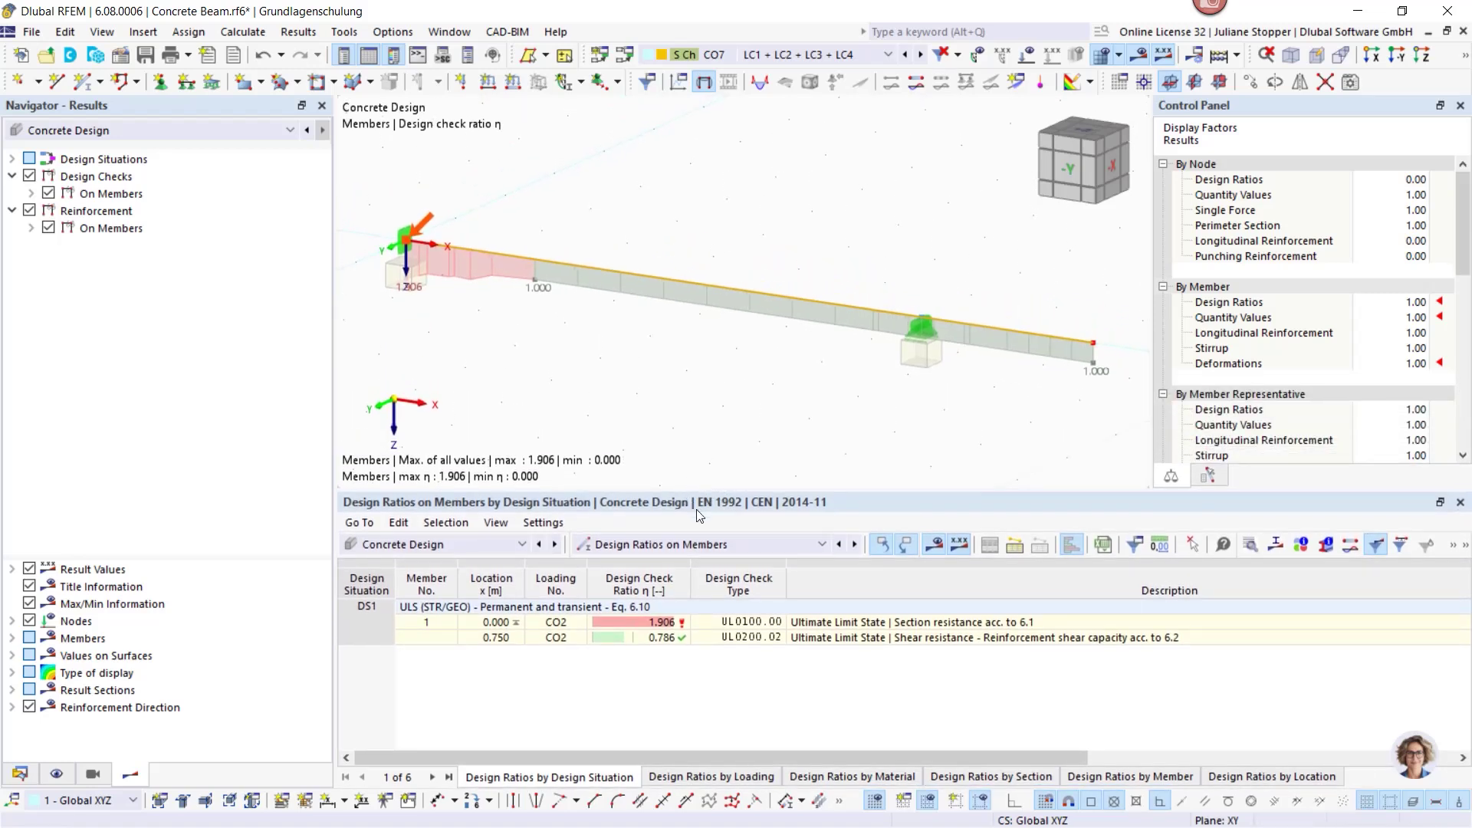
# Select the UL0100.00 section resistance check of member 1 and expand the ultimate limit state results down to the UL0100 details.
pyautogui.click(662, 624)
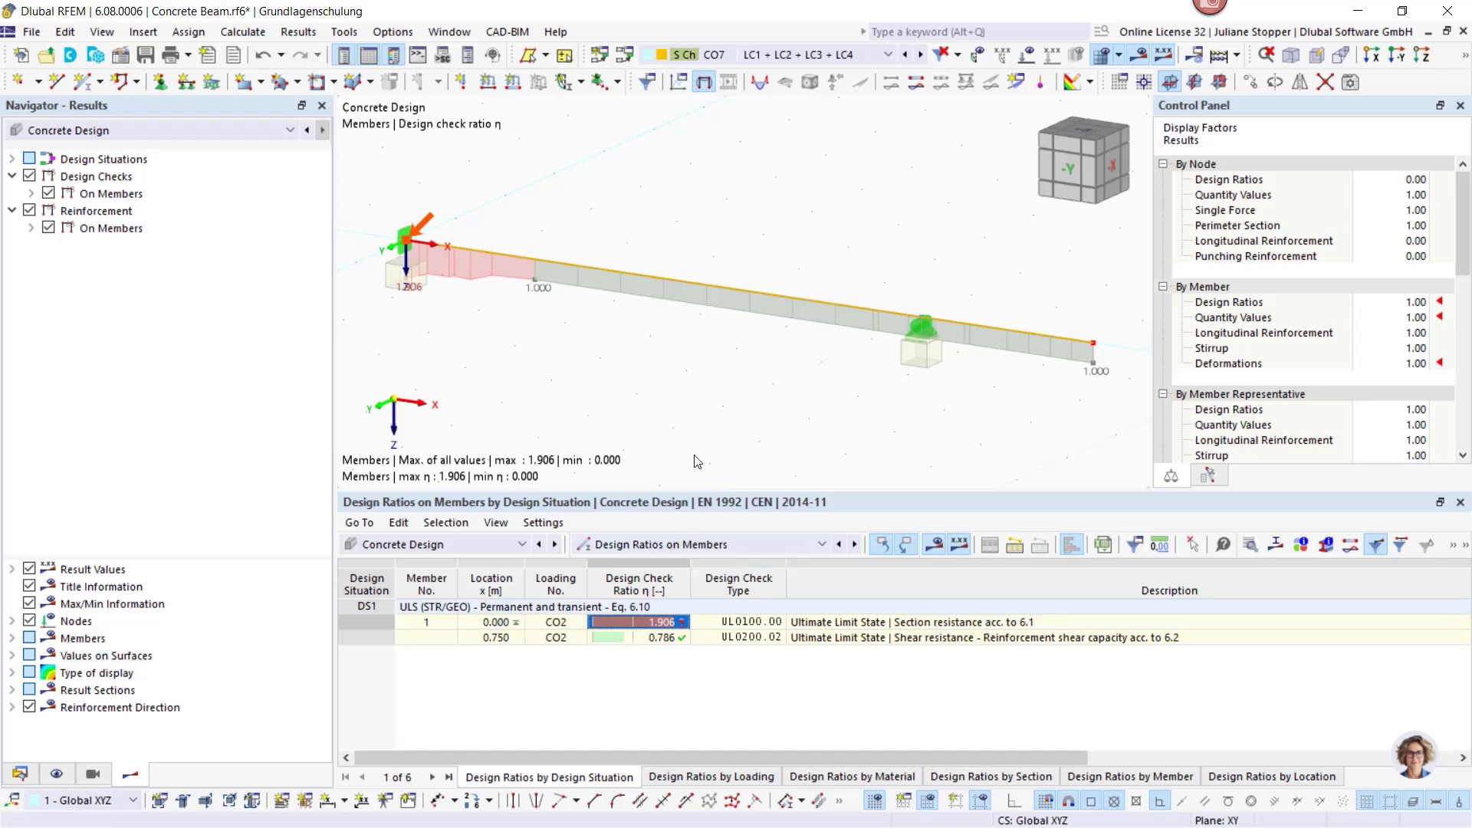
pyautogui.click(30, 194)
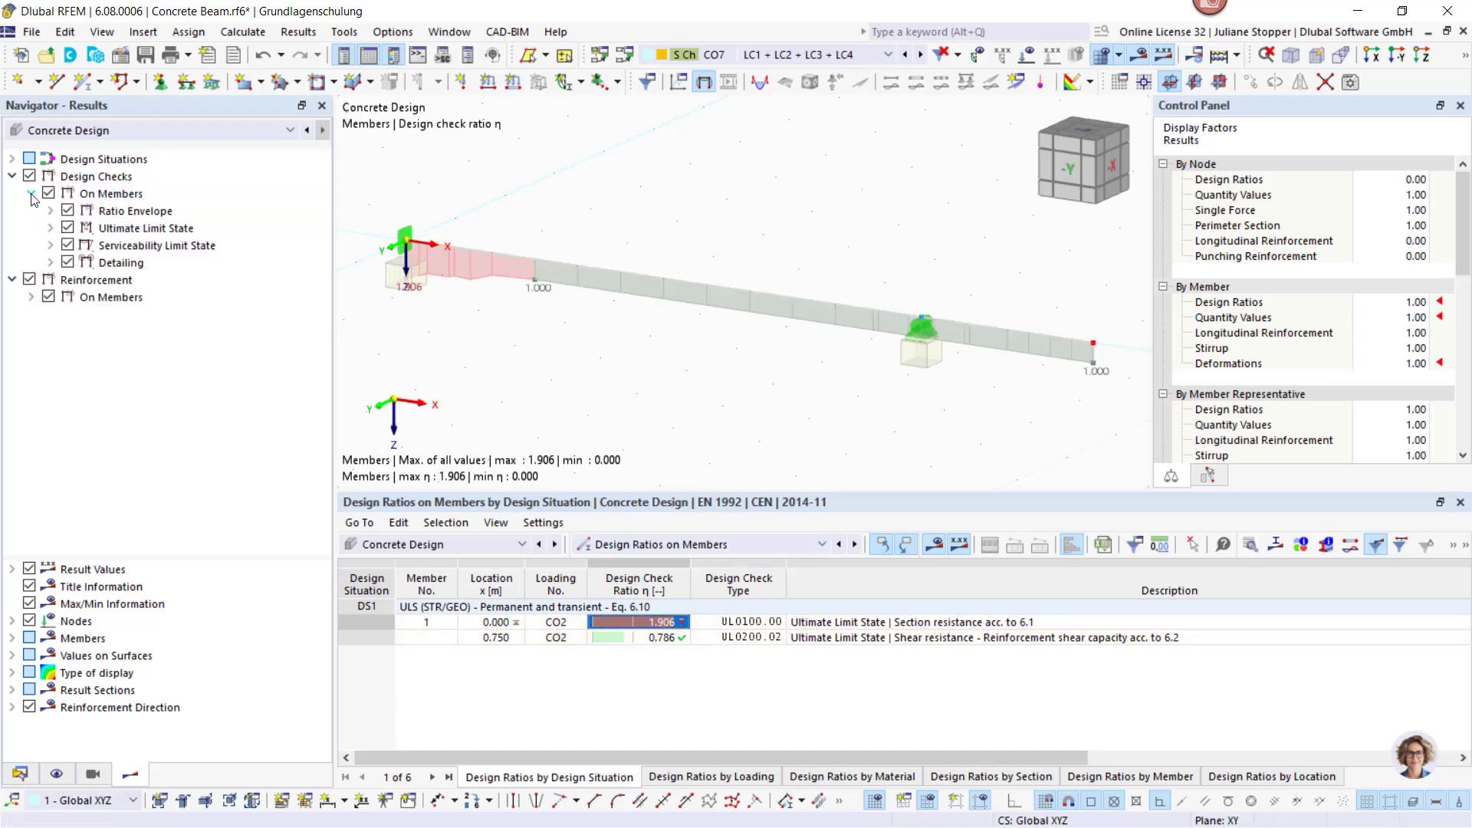
pyautogui.click(51, 228)
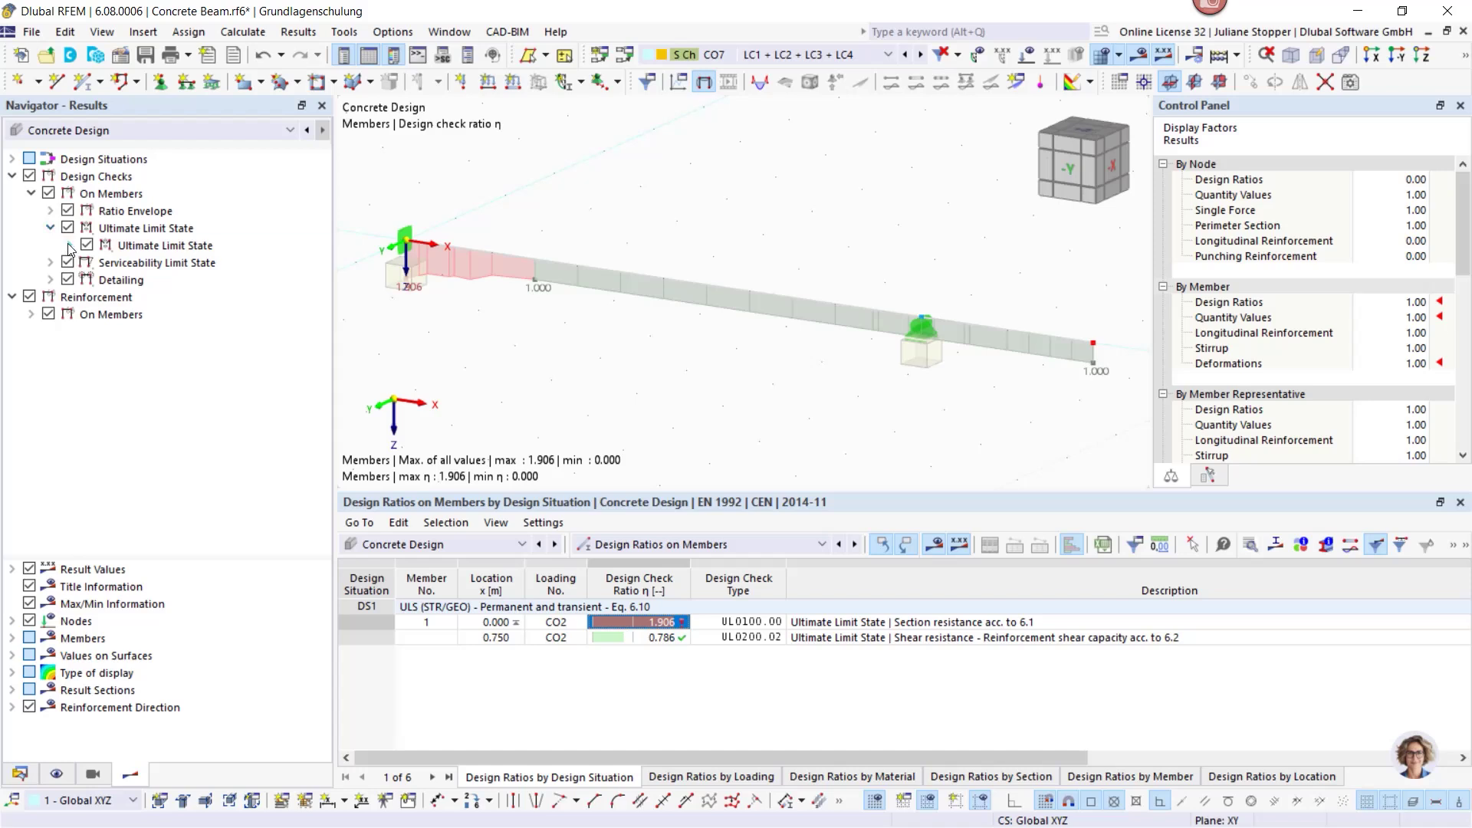
pyautogui.click(70, 245)
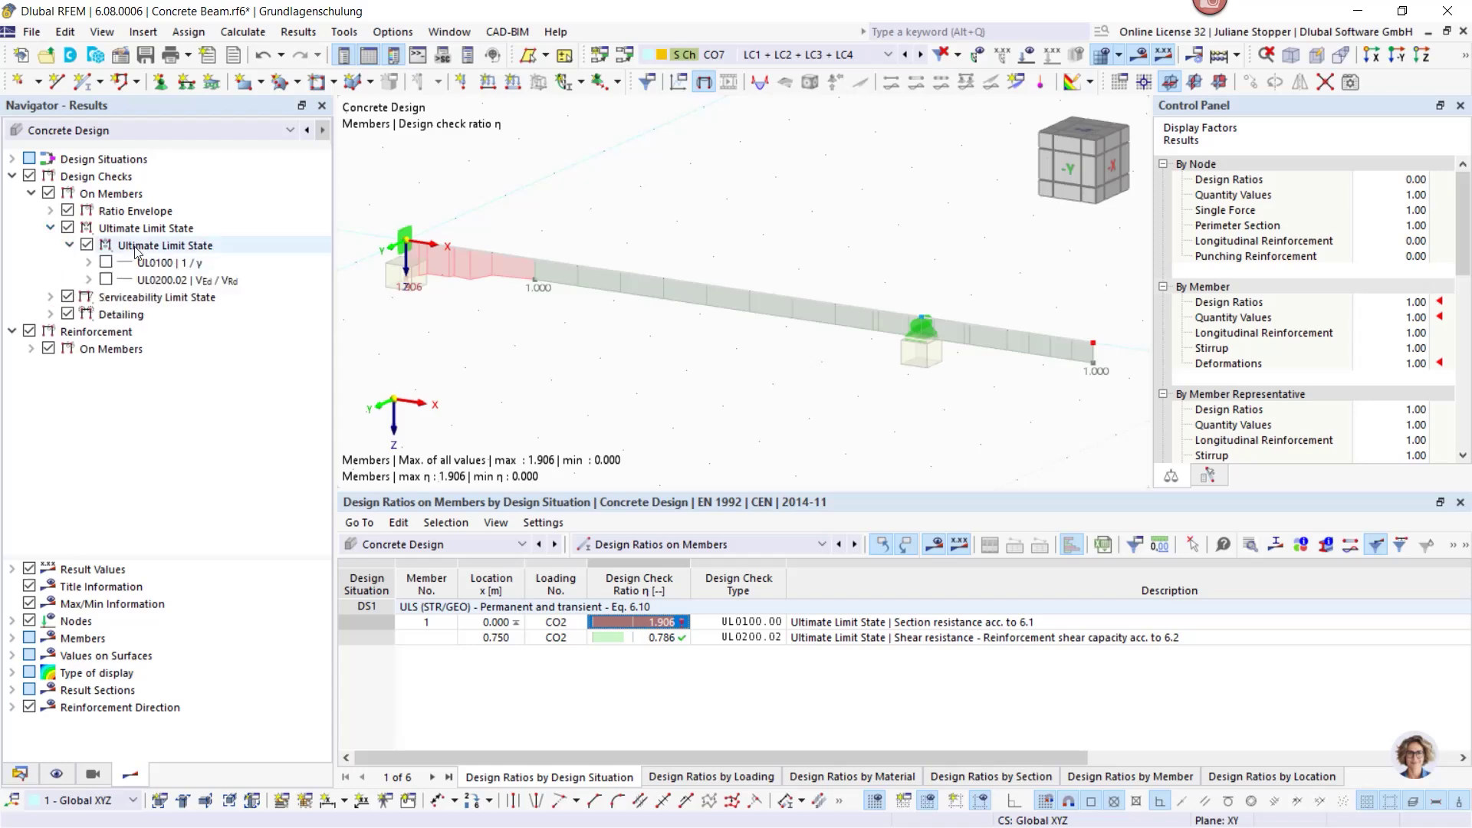
pyautogui.click(89, 262)
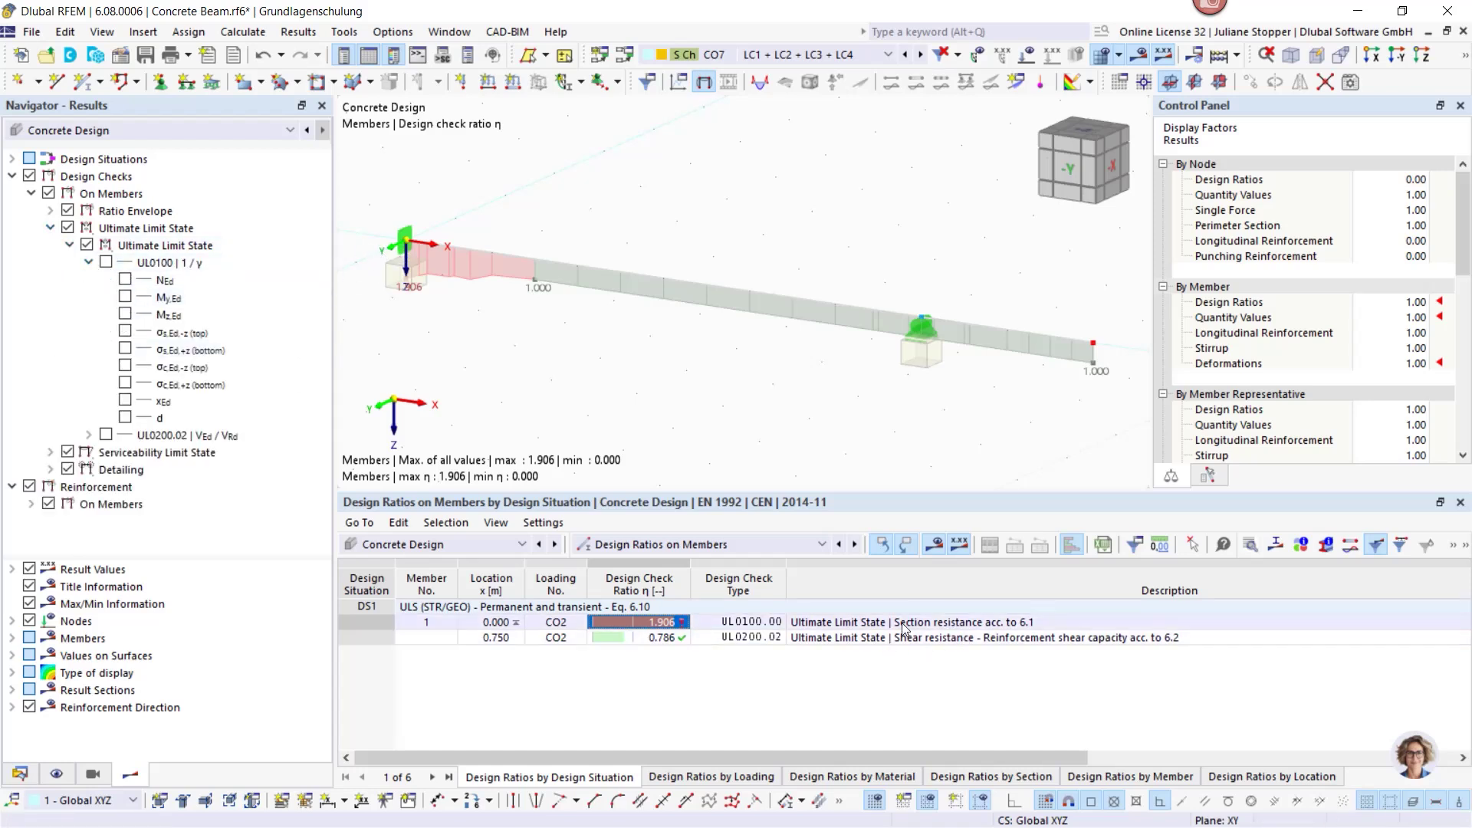
# Display the UL0100 1/γ results along the beam and hide the ratio envelope to examine the section resistance check alone.
pyautogui.scroll(4, 418, 238)
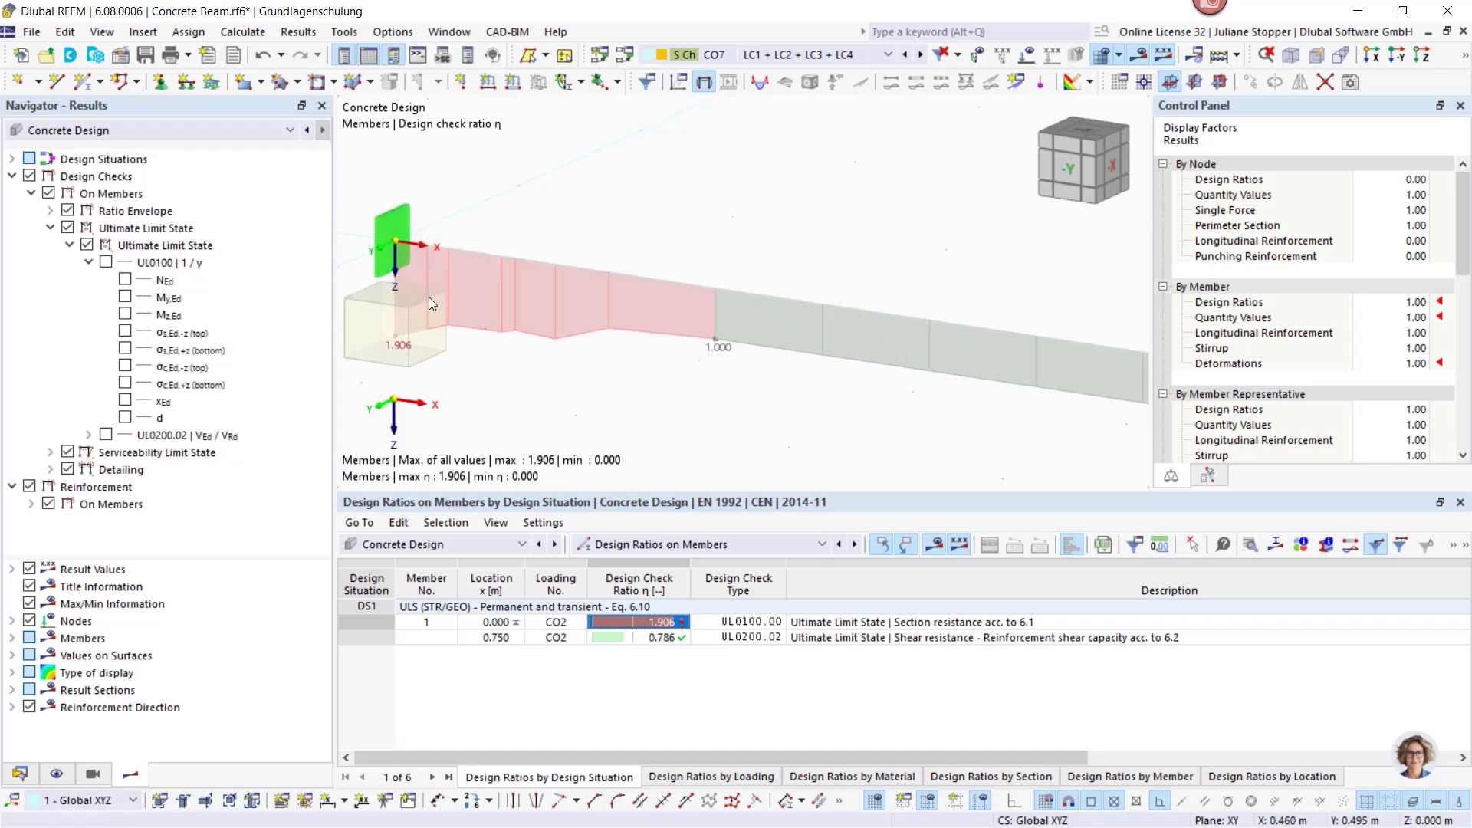
pyautogui.scroll(-3, 452, 322)
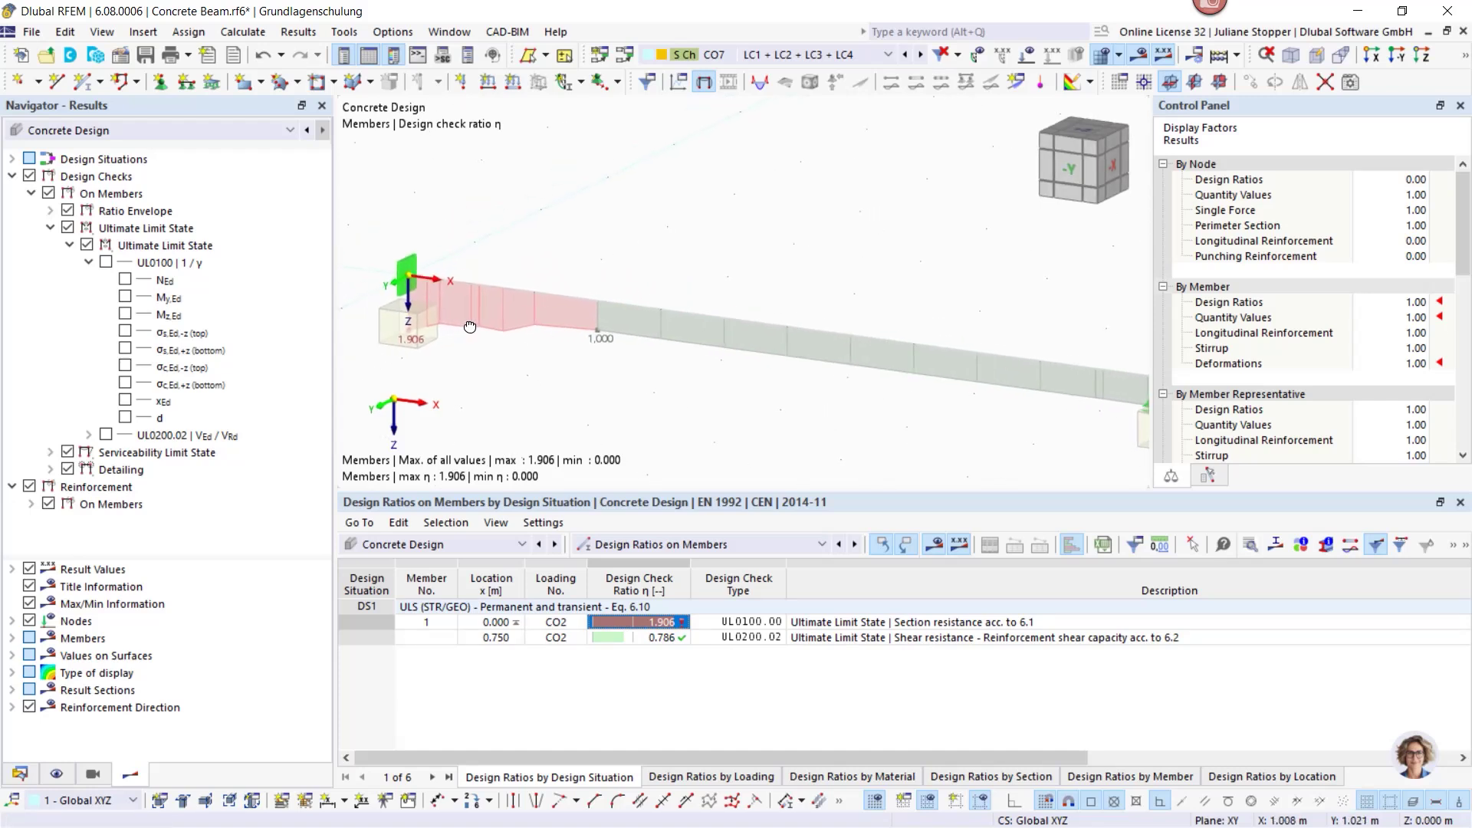
pyautogui.moveTo(442, 335); pyautogui.dragTo(544, 335, button='middle')
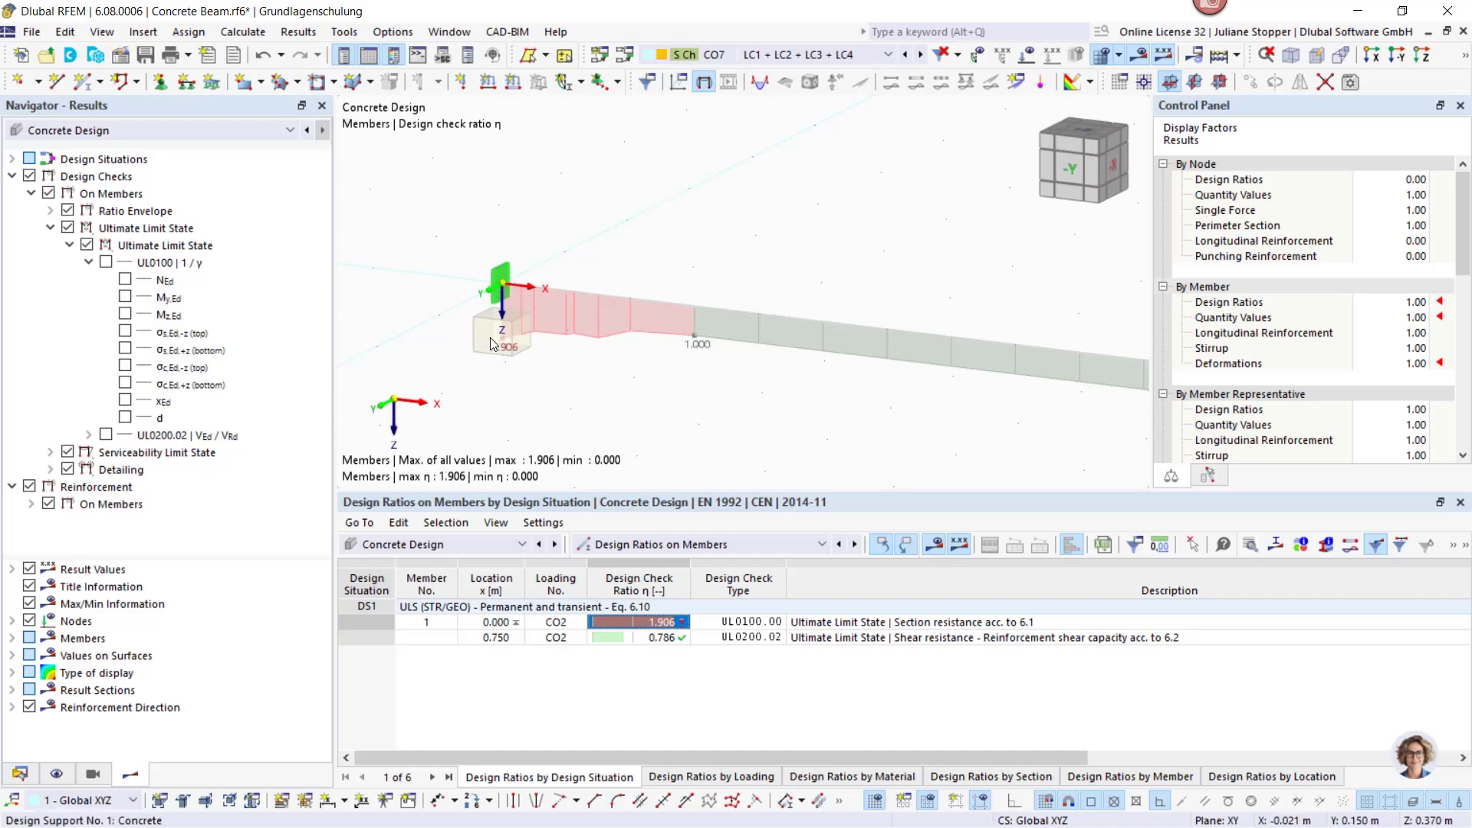
pyautogui.click(107, 262)
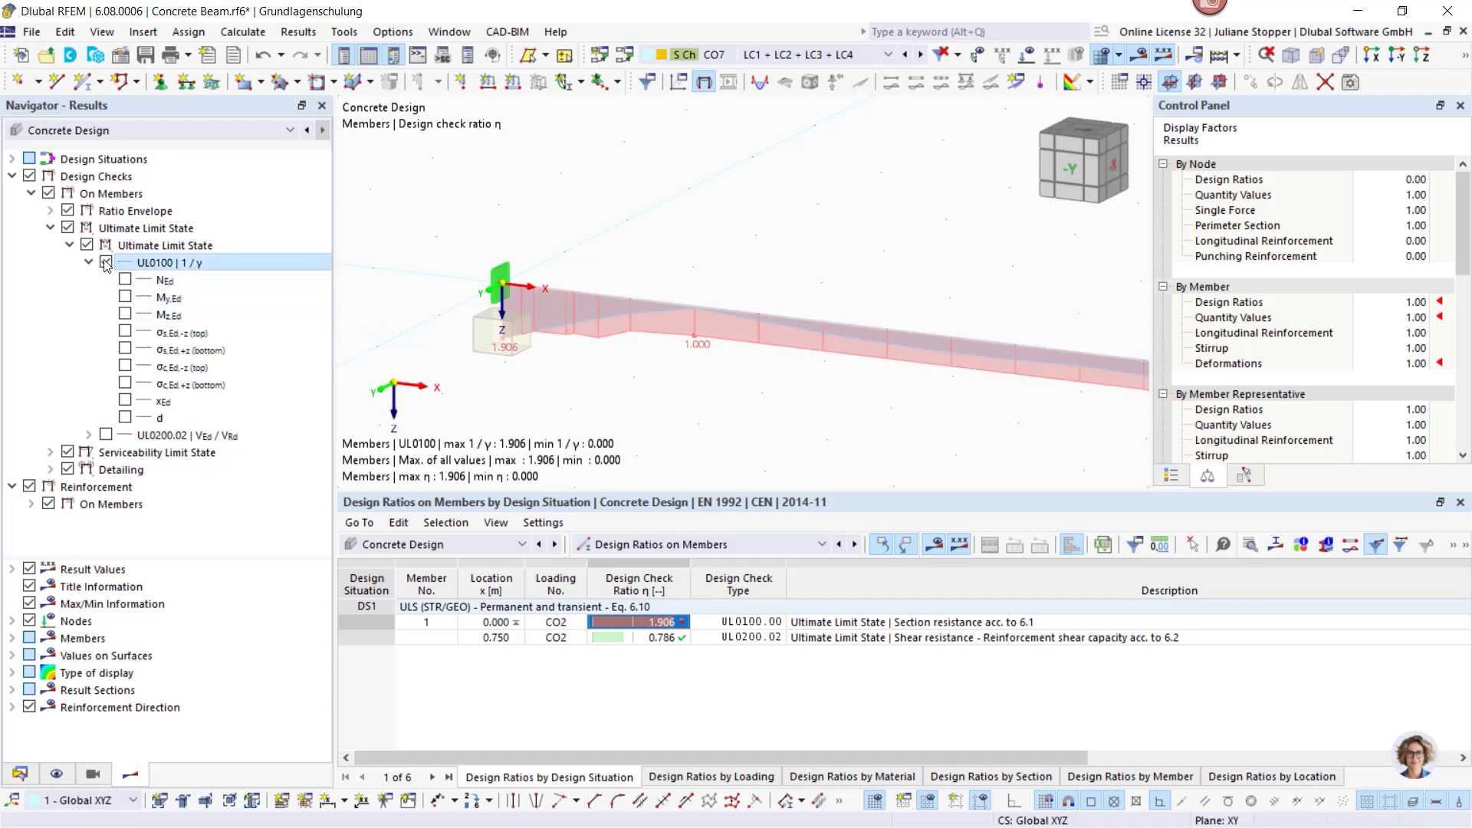
pyautogui.click(67, 210)
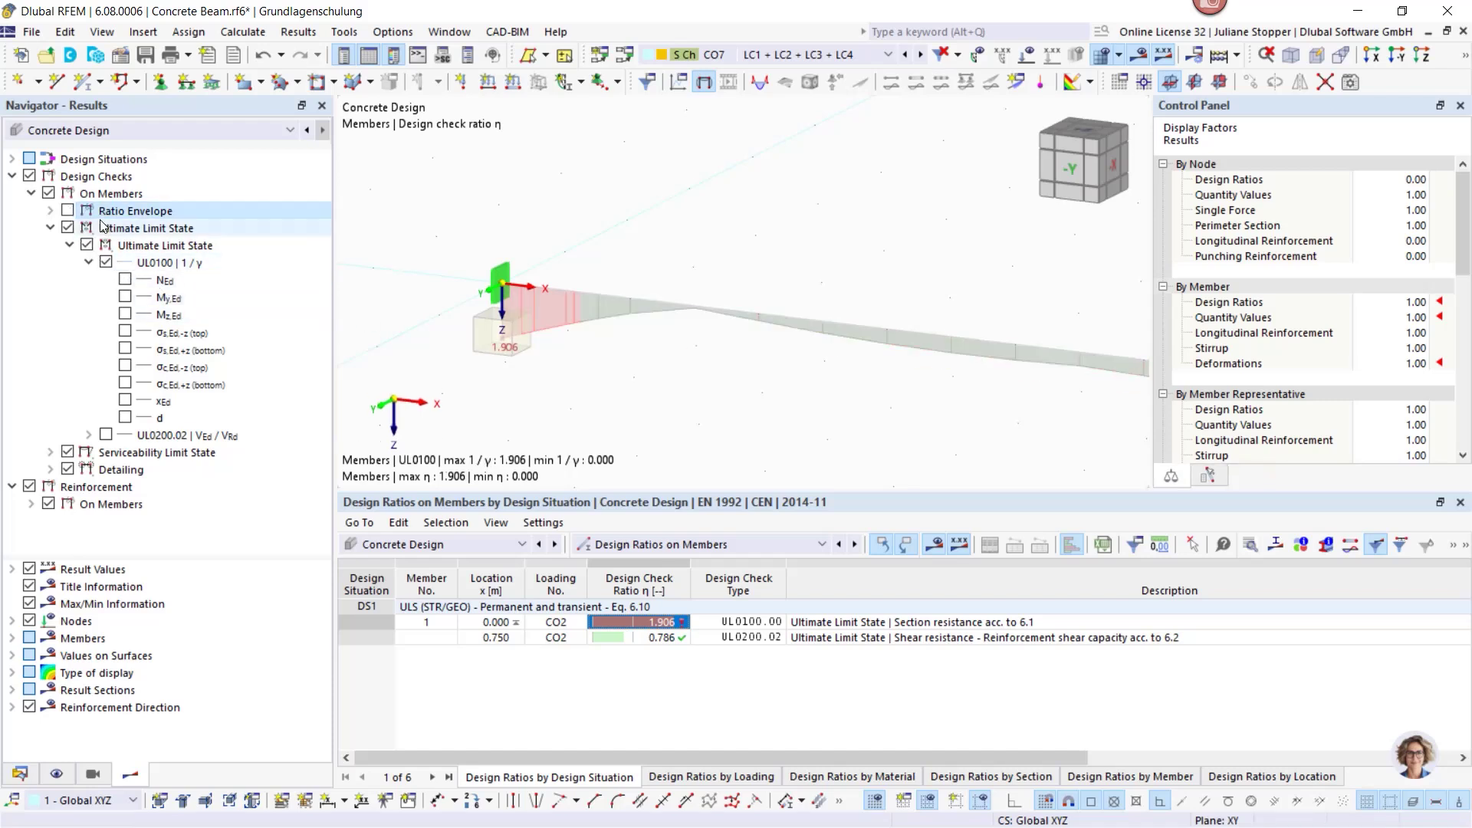
pyautogui.scroll(-1, 404, 264)
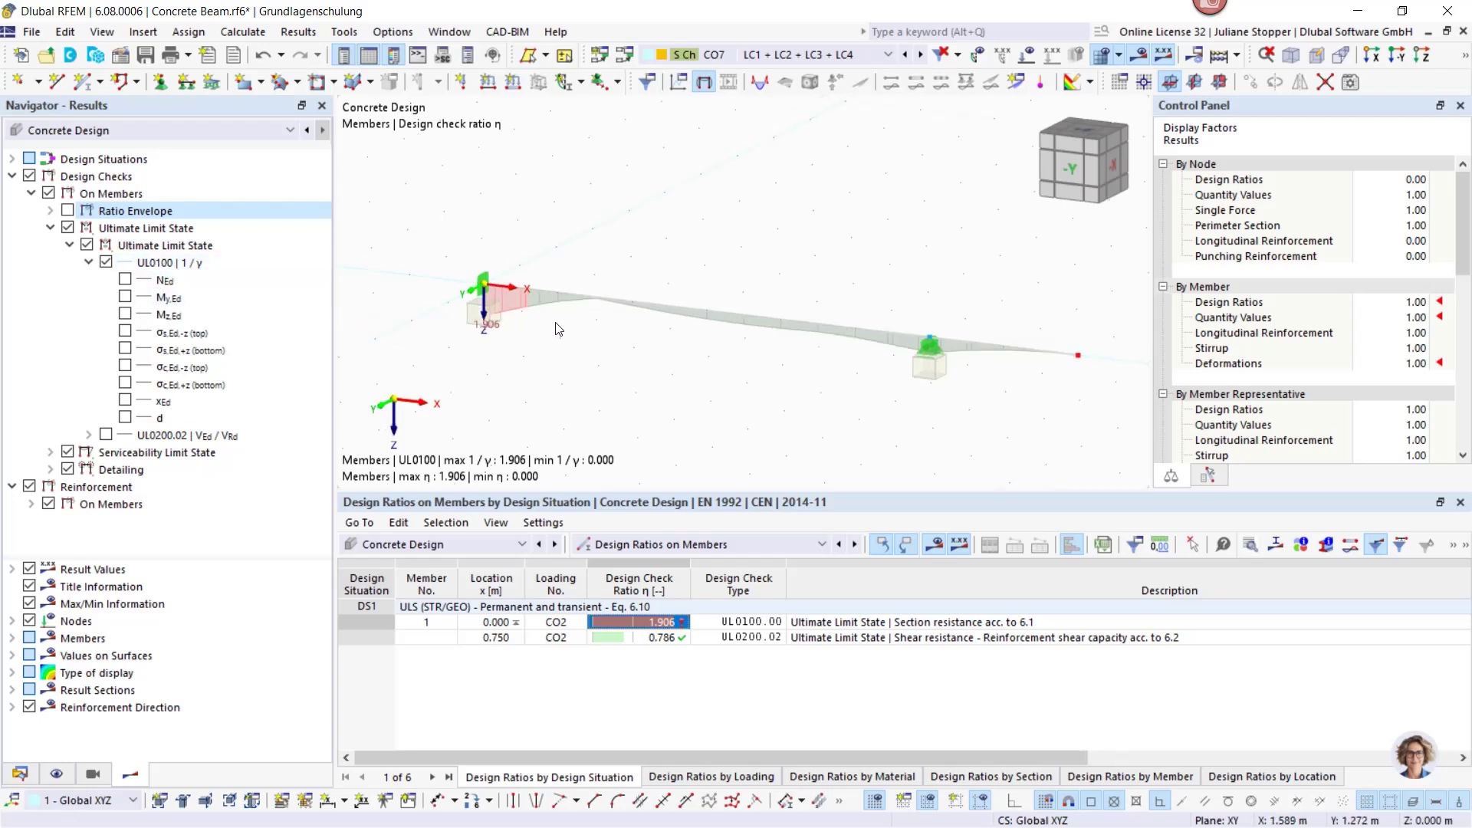
pyautogui.scroll(2, 475, 287)
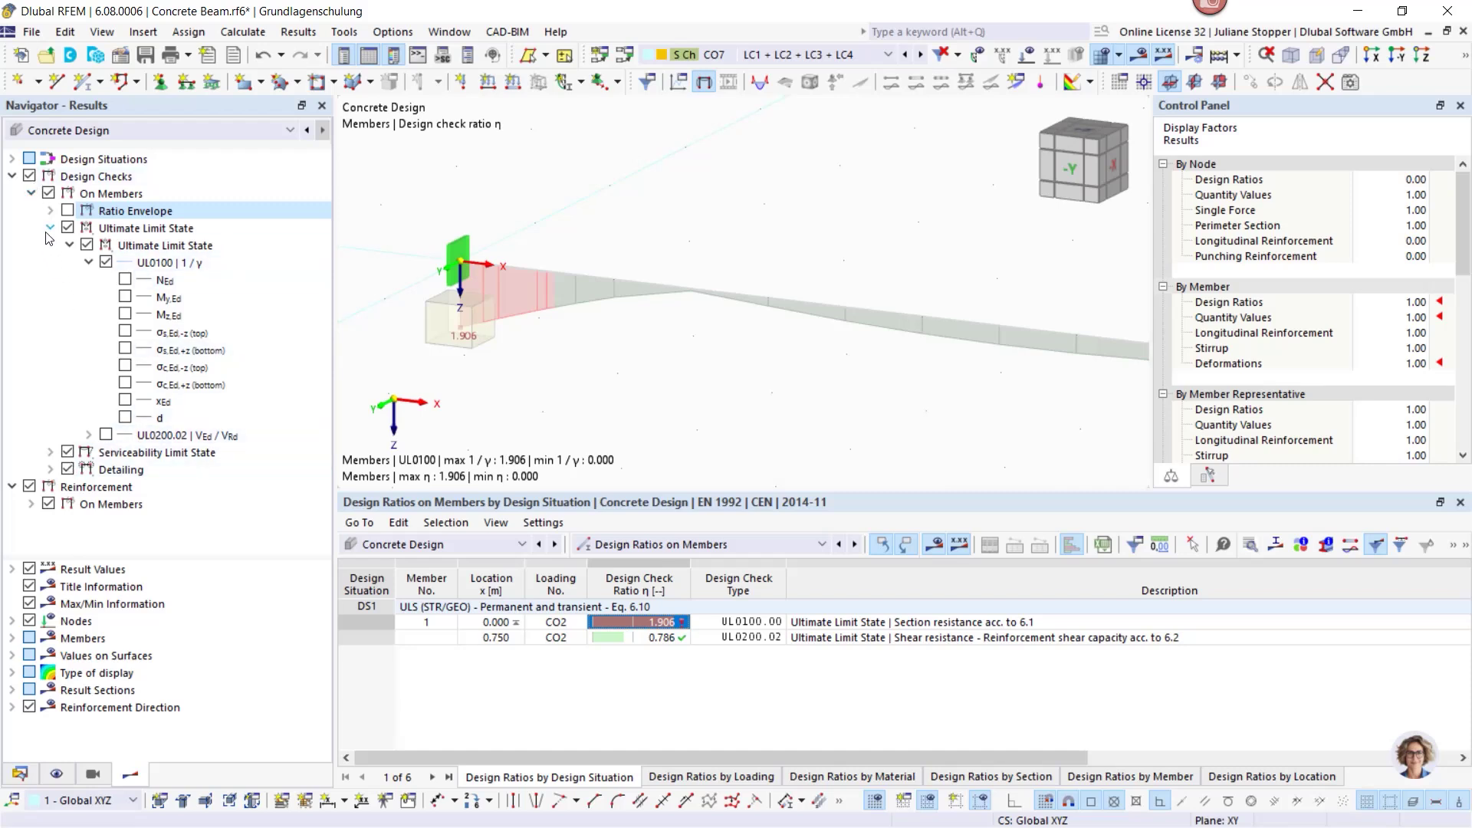
# Hide the design checks and display the required longitudinal reinforcement for the top and bottom of the beam.
pyautogui.click(29, 177)
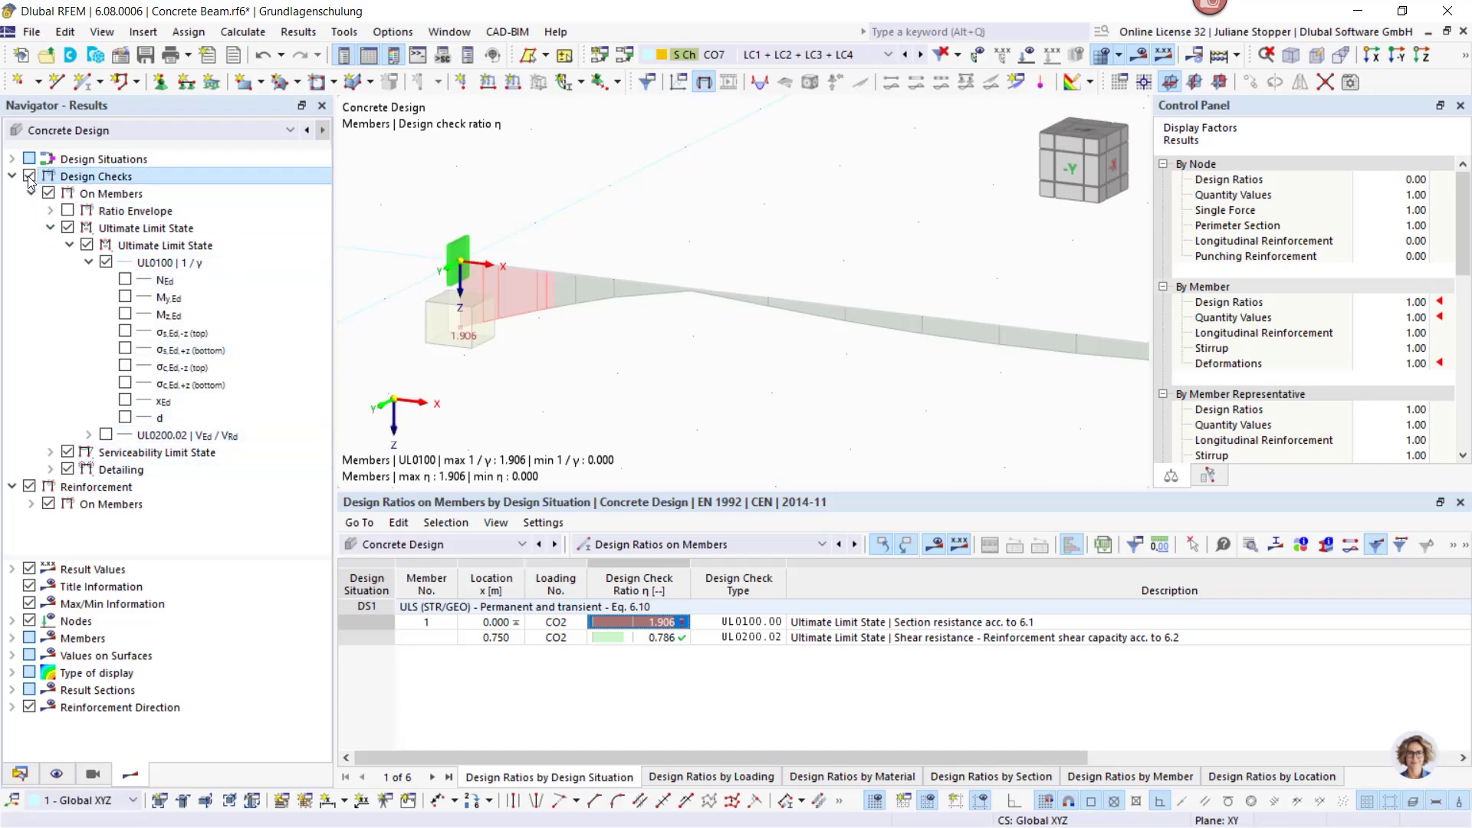
pyautogui.click(32, 504)
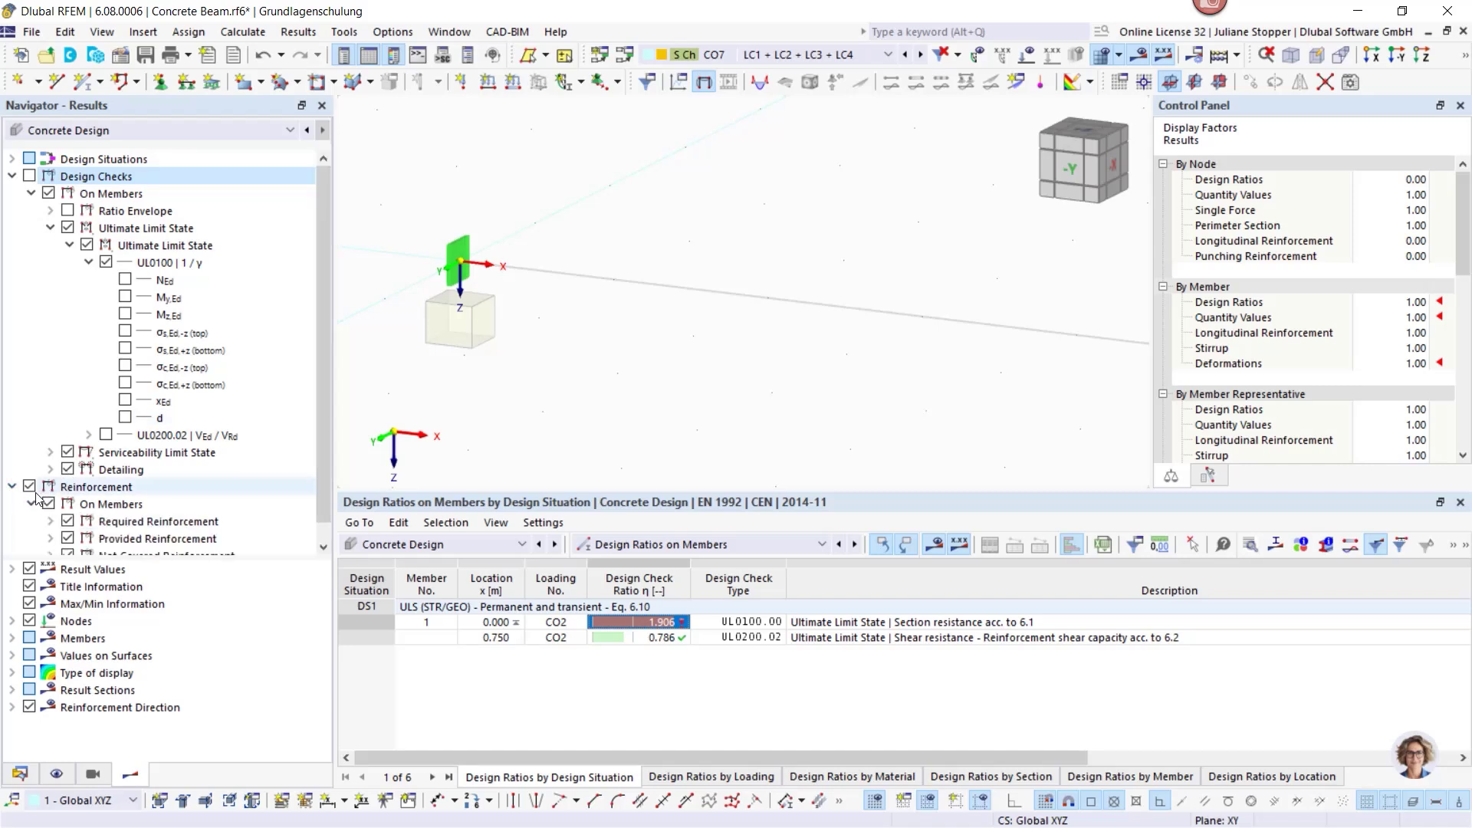
pyautogui.click(12, 176)
pyautogui.click(50, 227)
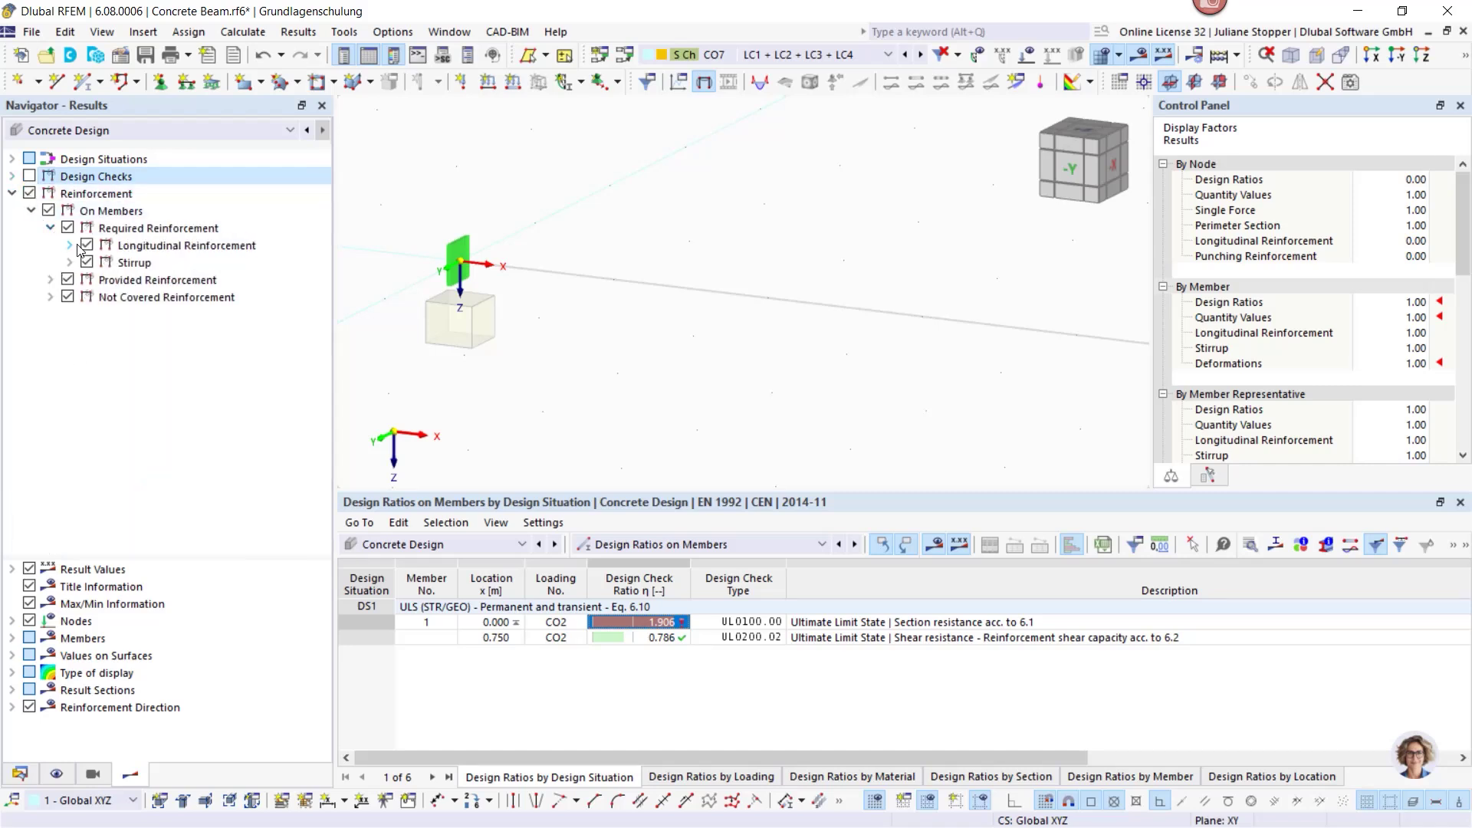
pyautogui.click(69, 245)
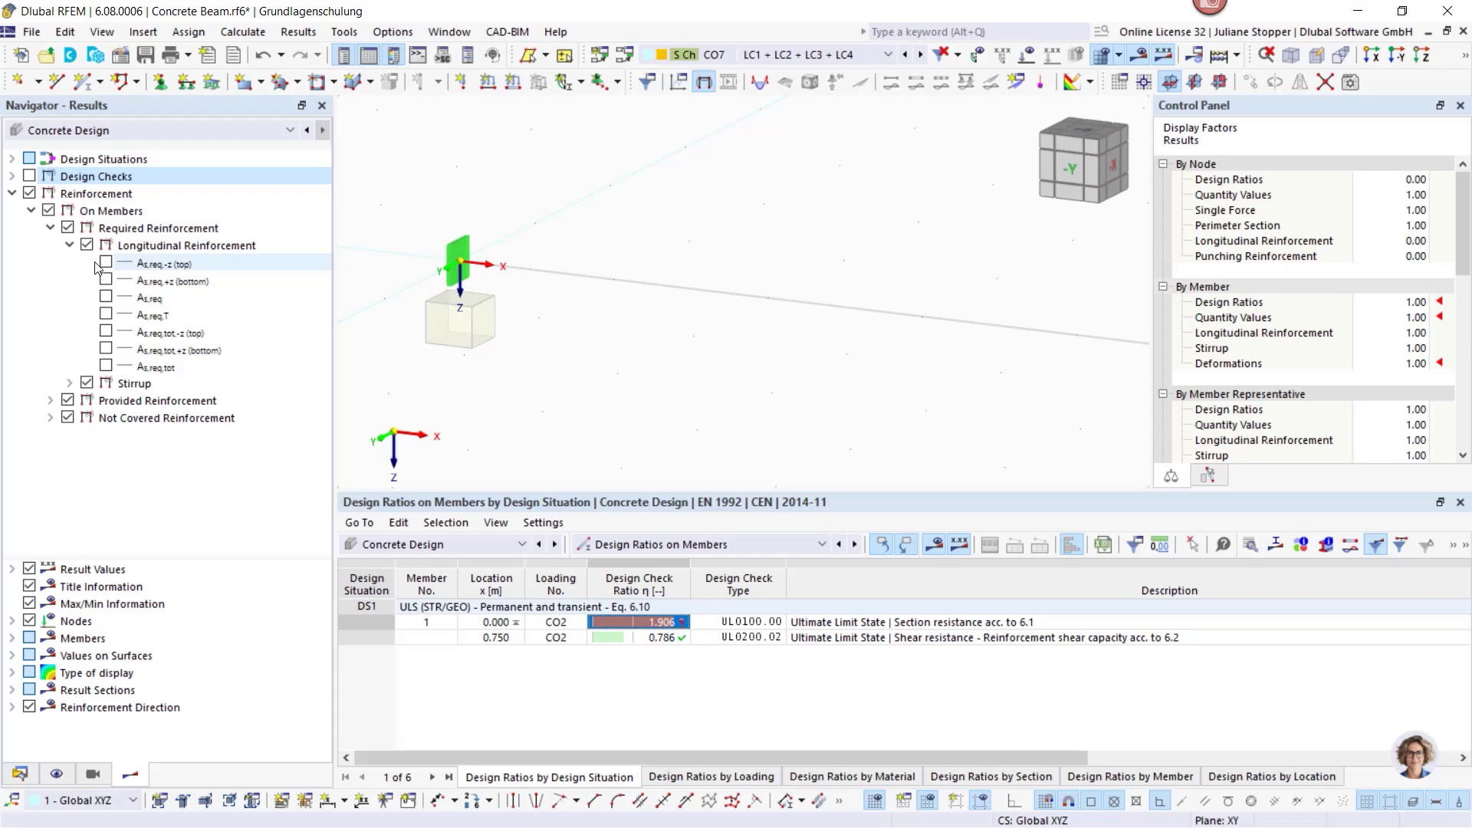
pyautogui.click(106, 263)
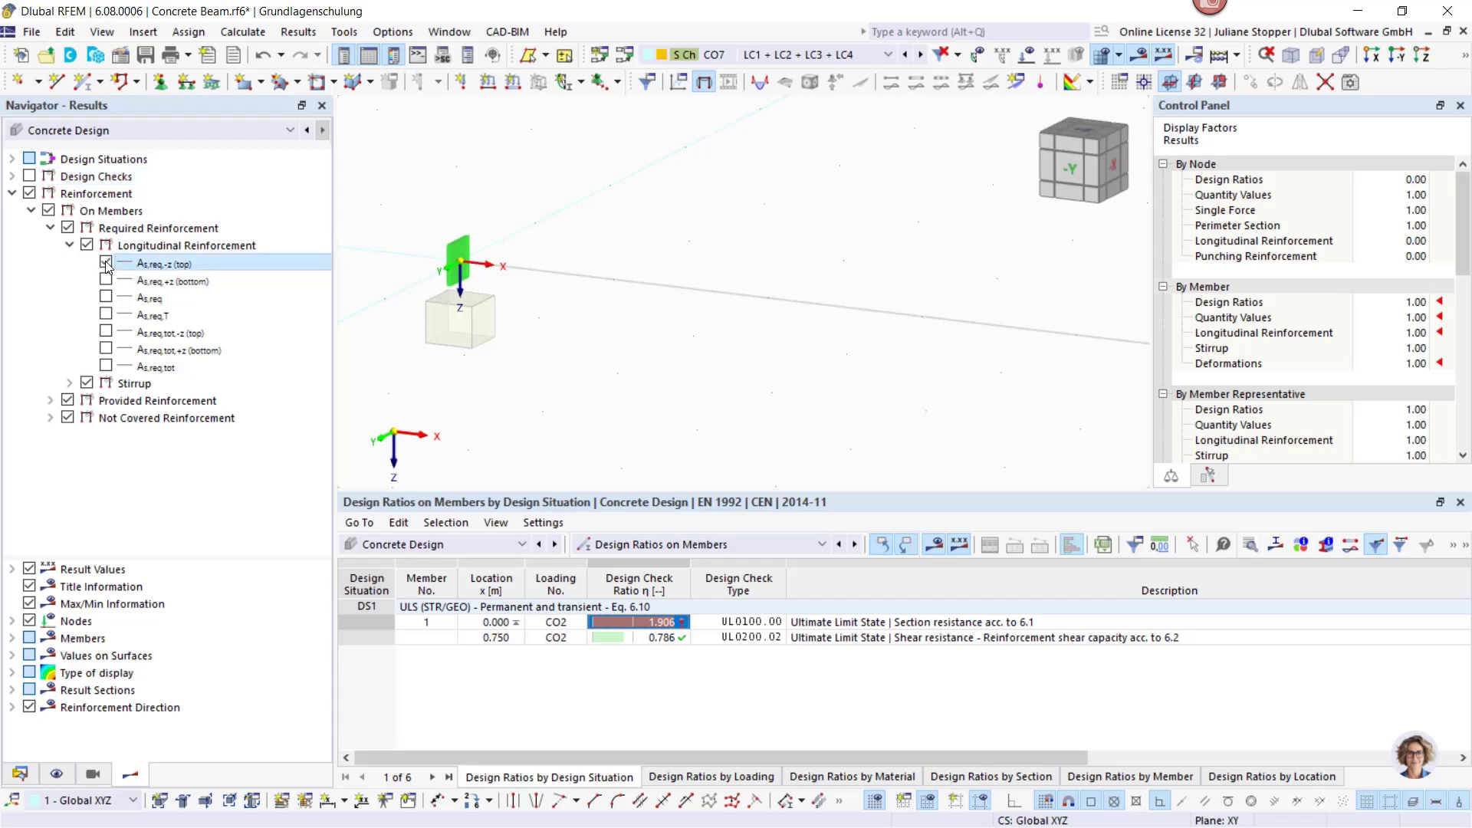
pyautogui.click(106, 280)
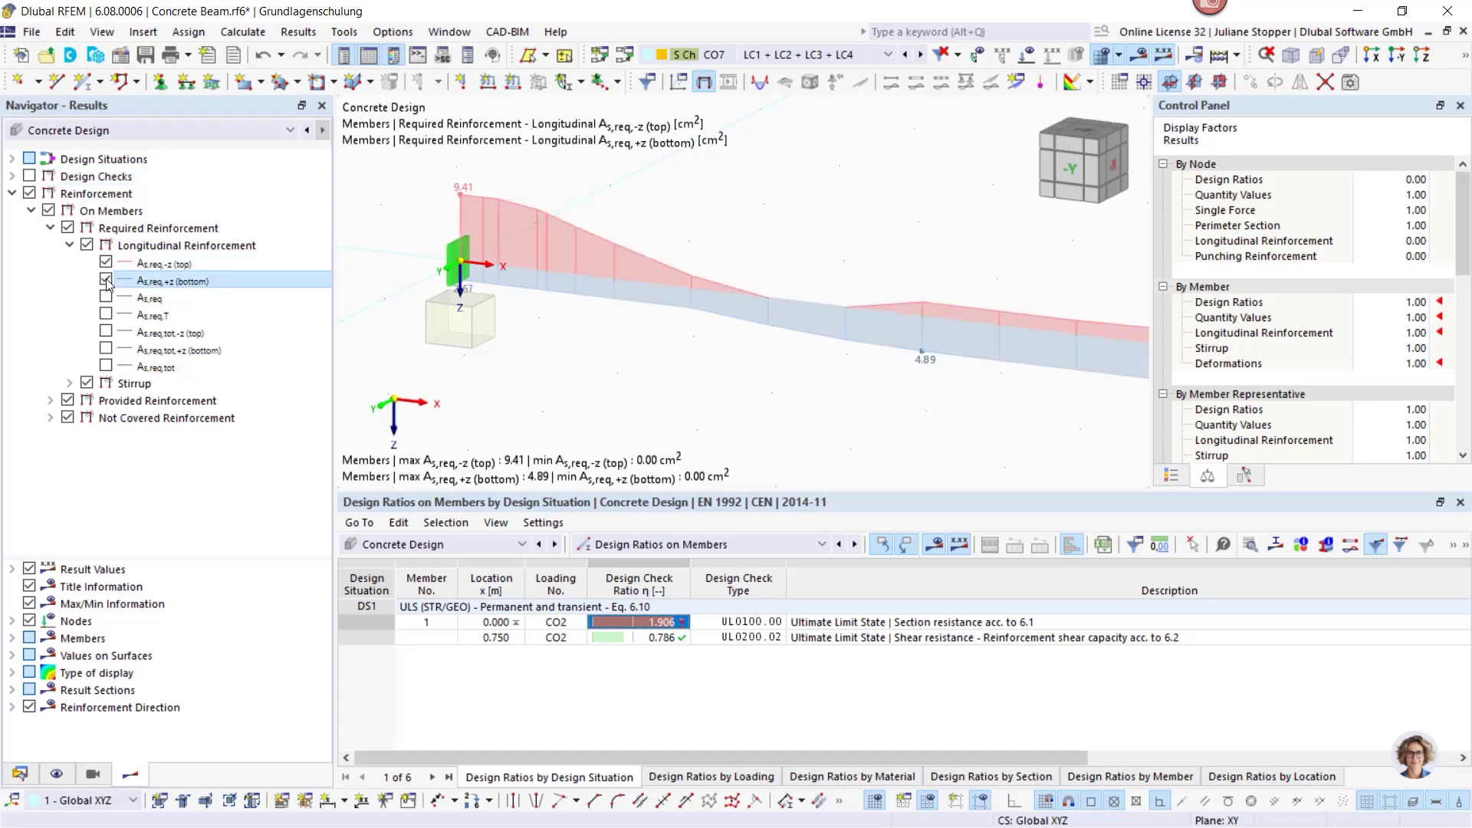
# Add the provided longitudinal reinforcement, top and bottom, to the diagram and compare it with the required reinforcement.
pyautogui.click(51, 402)
pyautogui.click(70, 418)
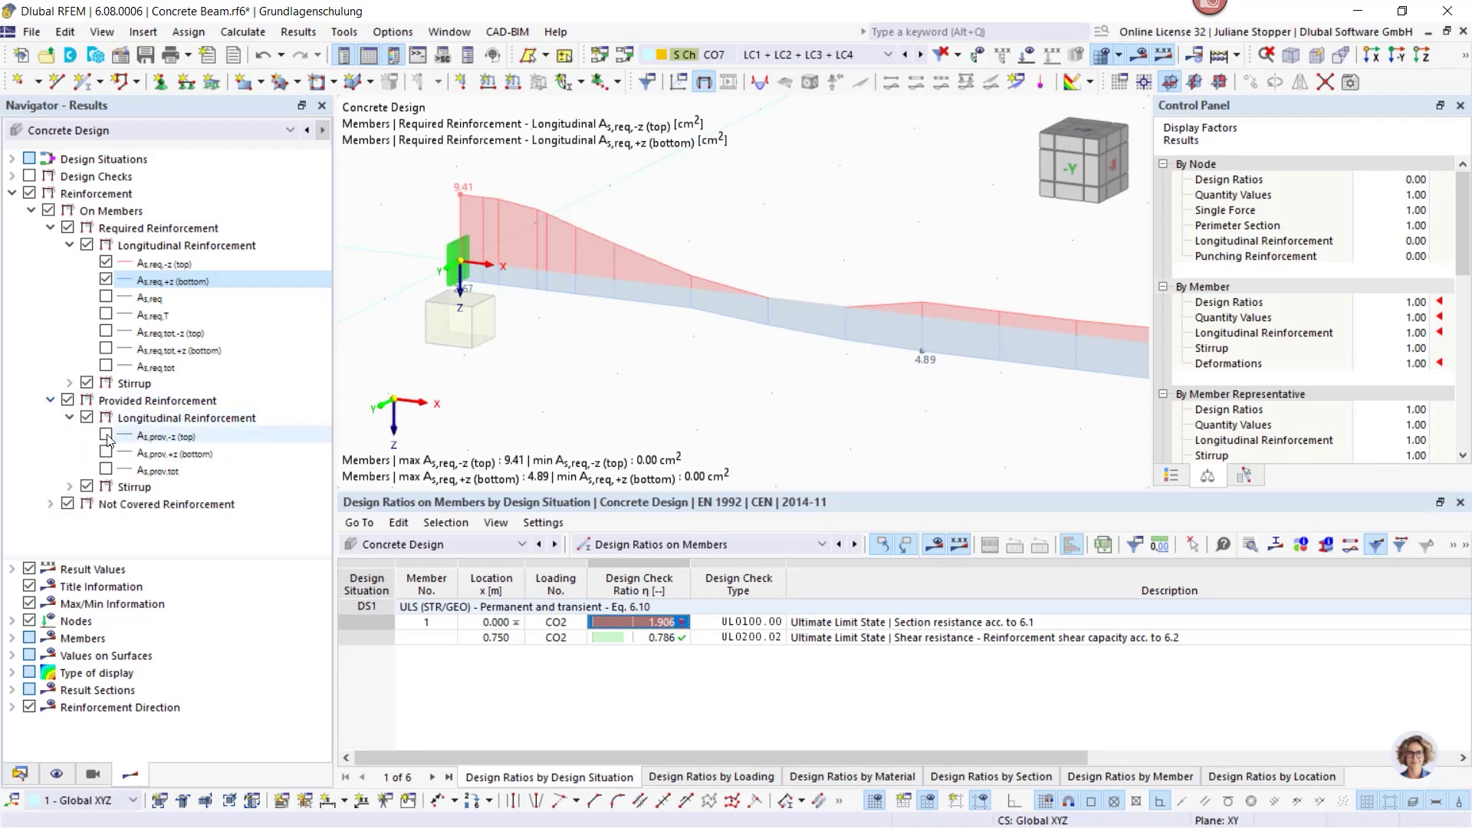
pyautogui.click(106, 436)
pyautogui.click(105, 452)
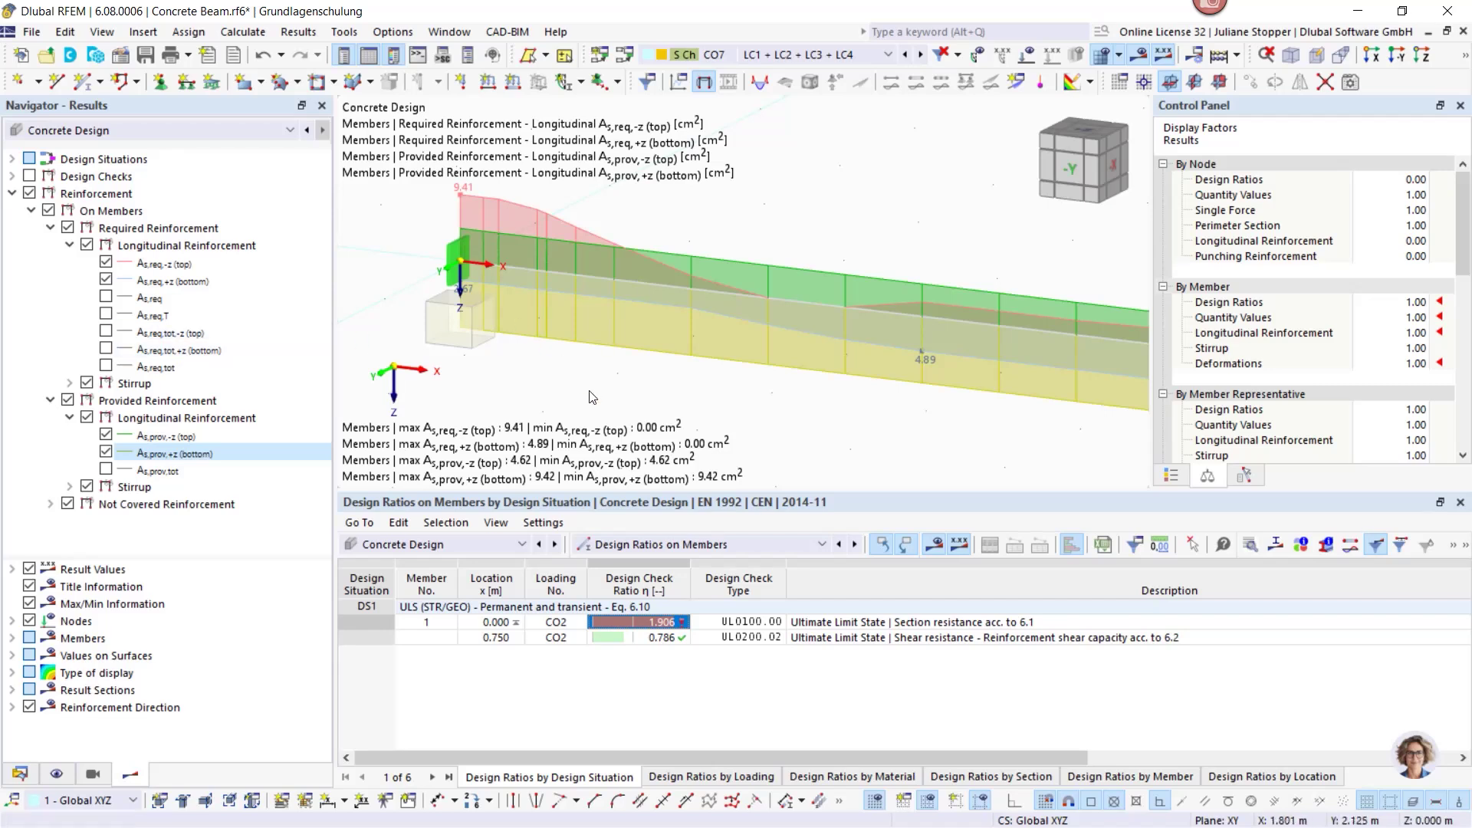
pyautogui.scroll(-2, 544, 243)
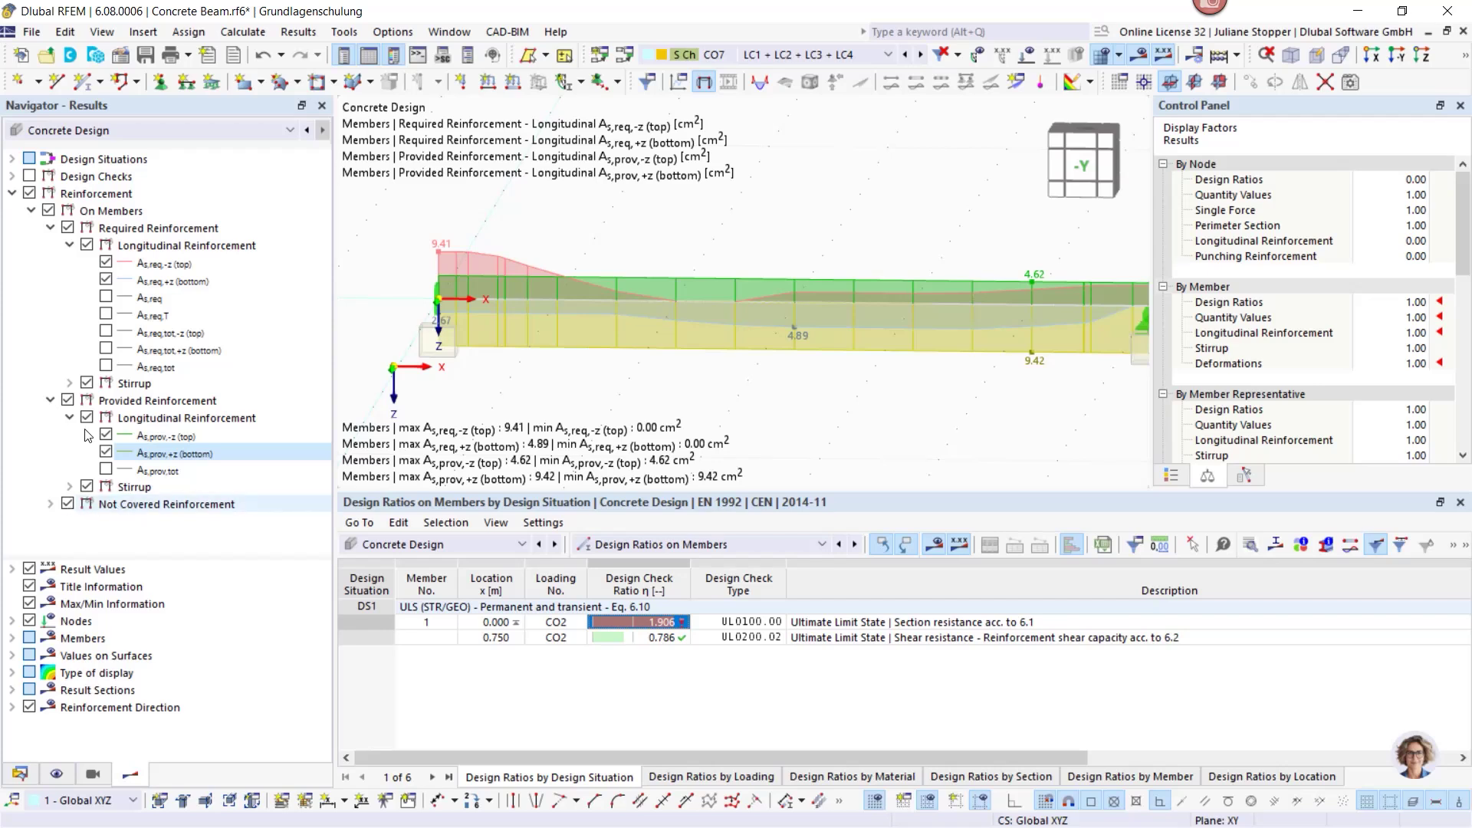
# Hide the required and provided reinforcement and display only the not covered longitudinal reinforcement at the beam's top side.
pyautogui.click(67, 227)
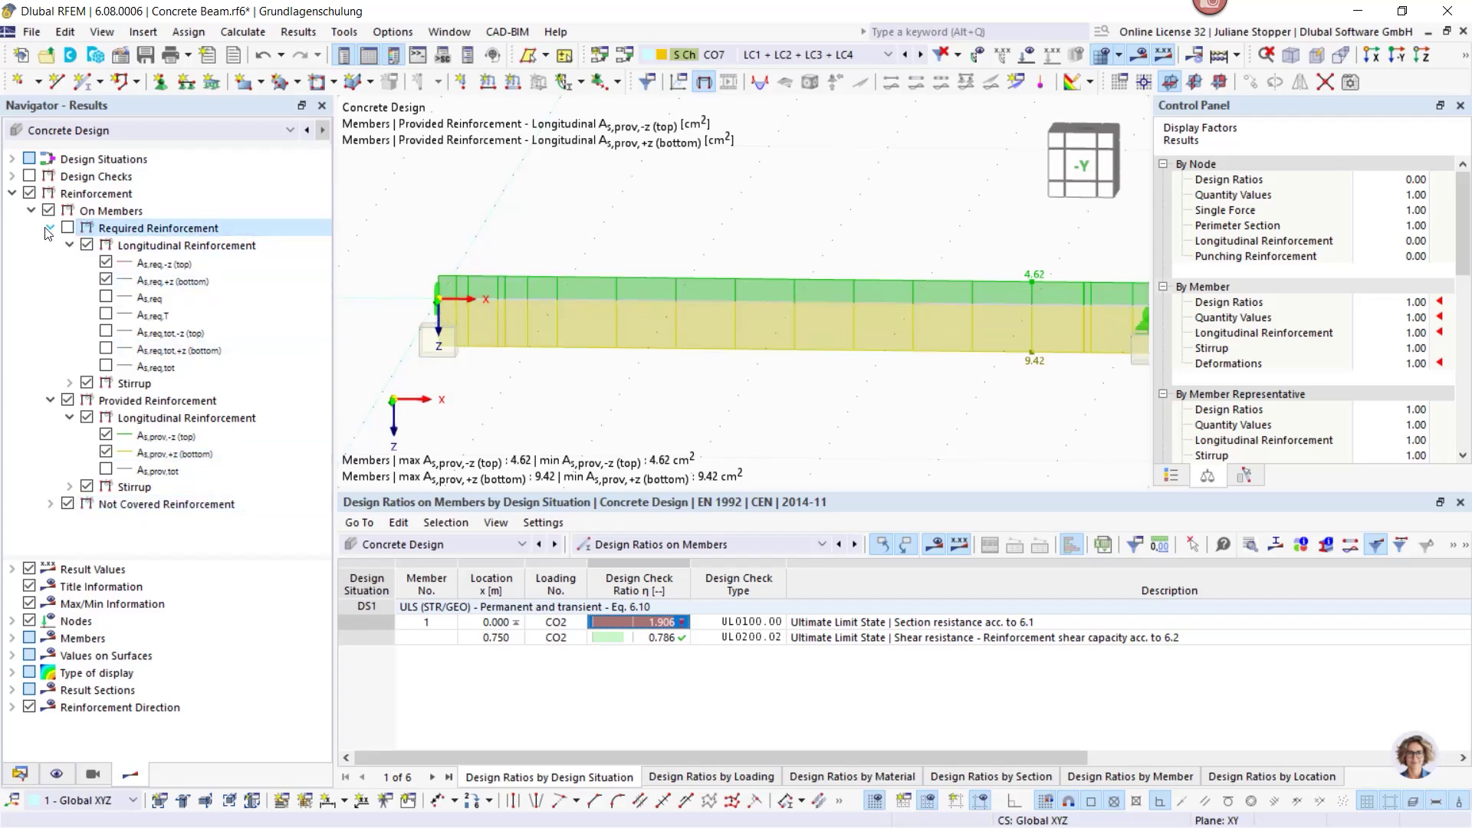
pyautogui.click(50, 228)
pyautogui.click(67, 245)
pyautogui.click(50, 245)
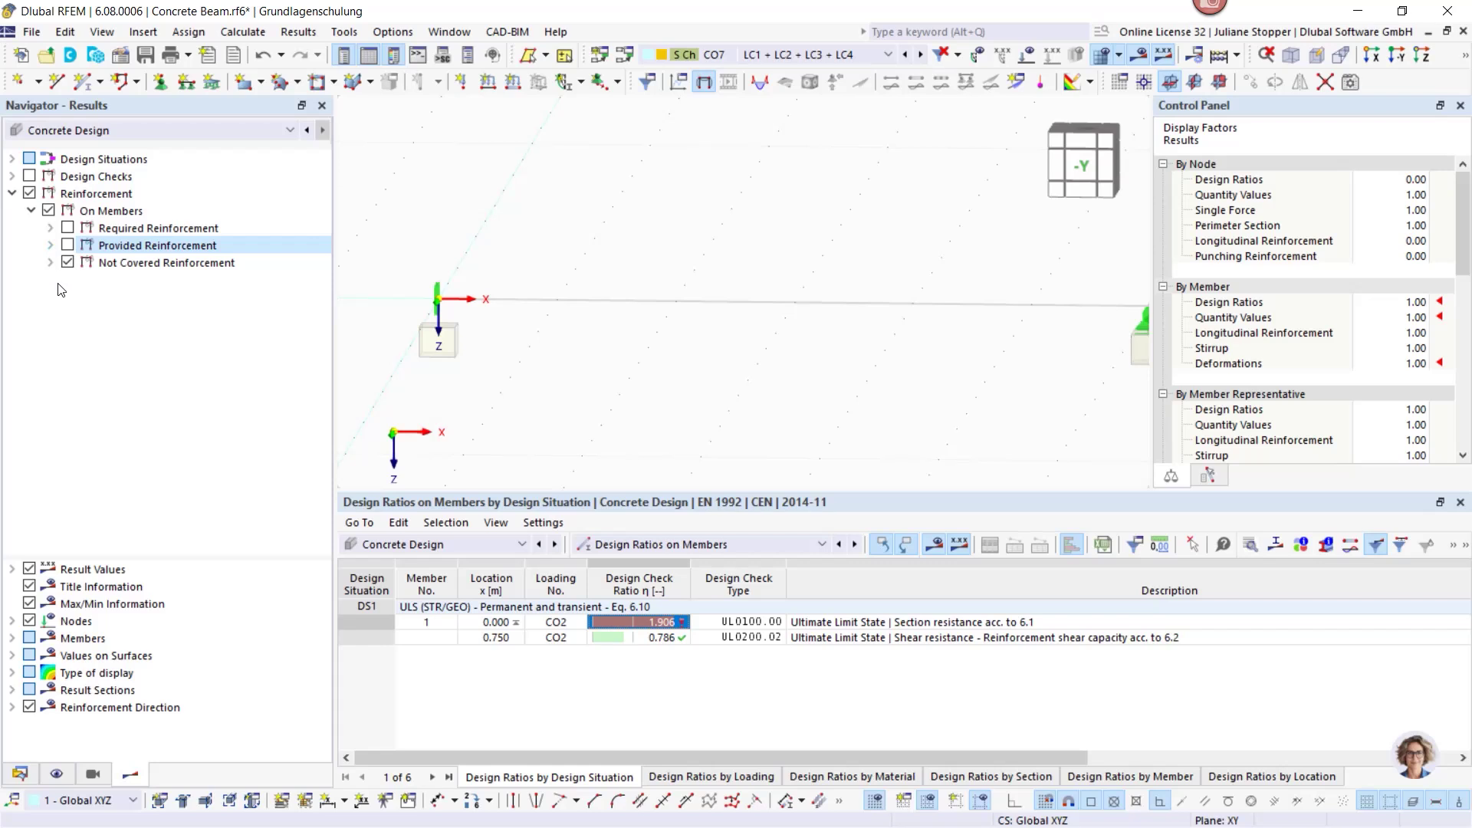
pyautogui.click(50, 262)
pyautogui.click(69, 280)
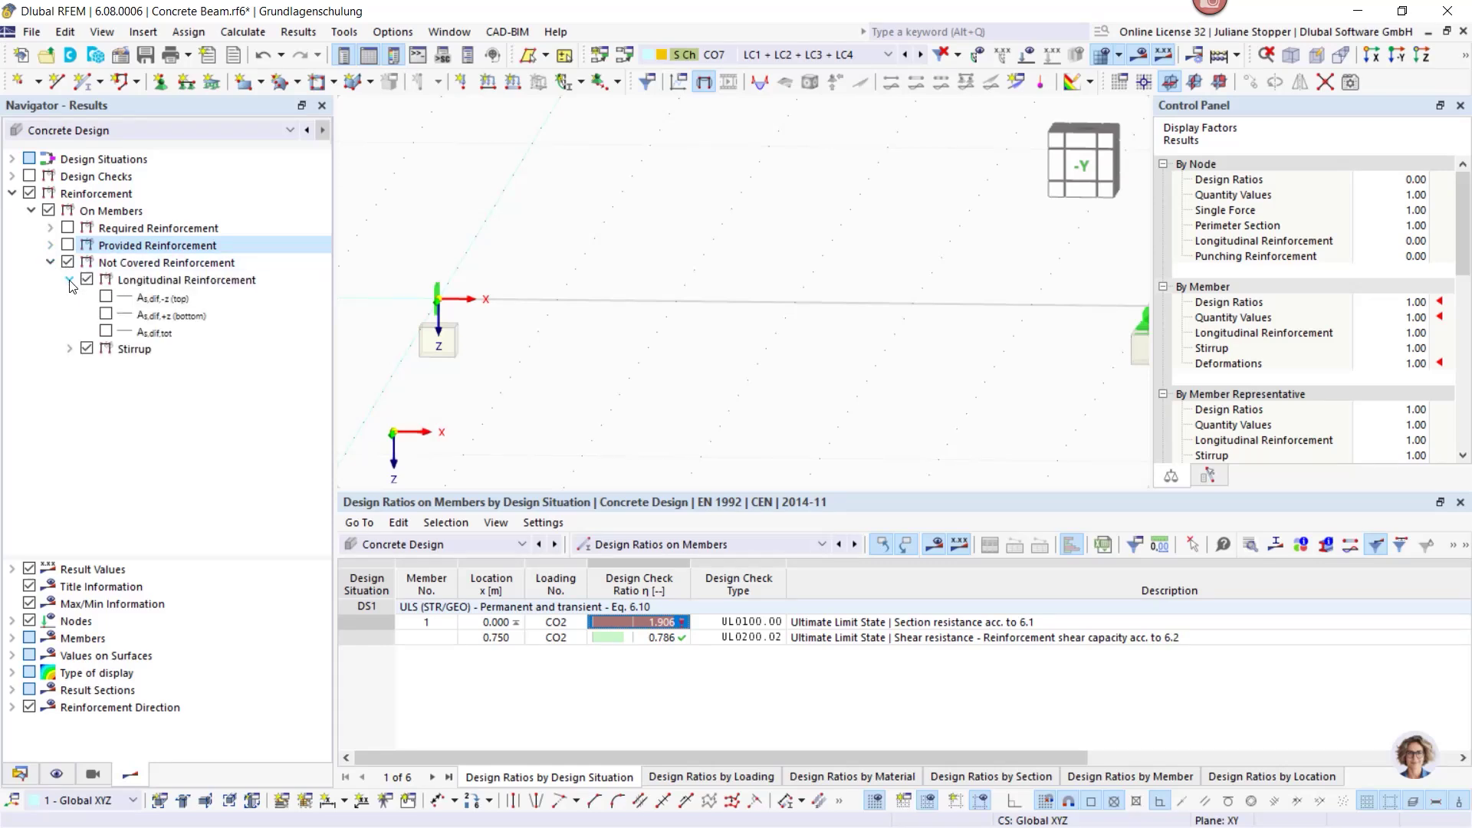
pyautogui.click(105, 297)
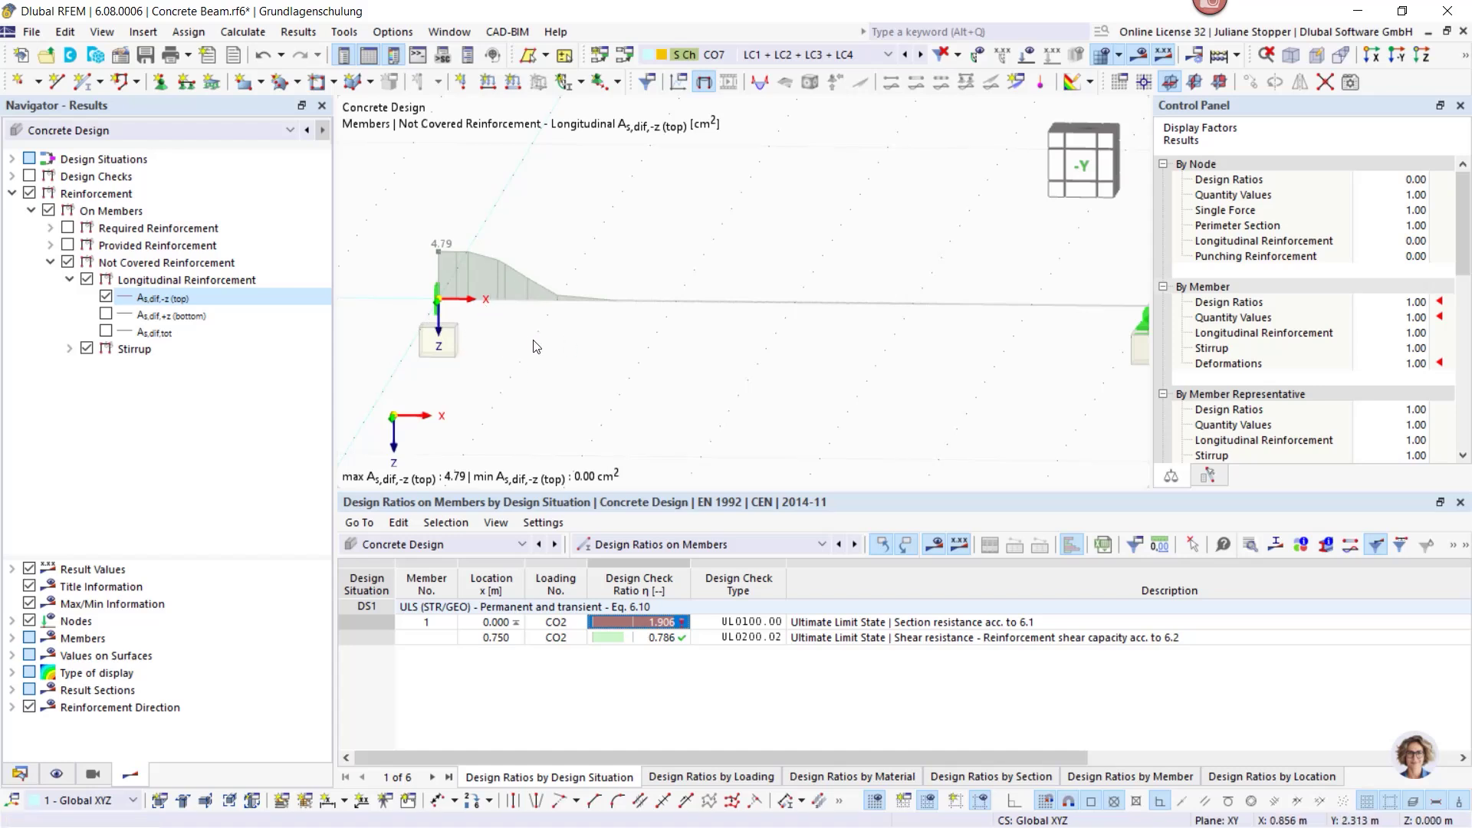
pyautogui.scroll(-1, 497, 346)
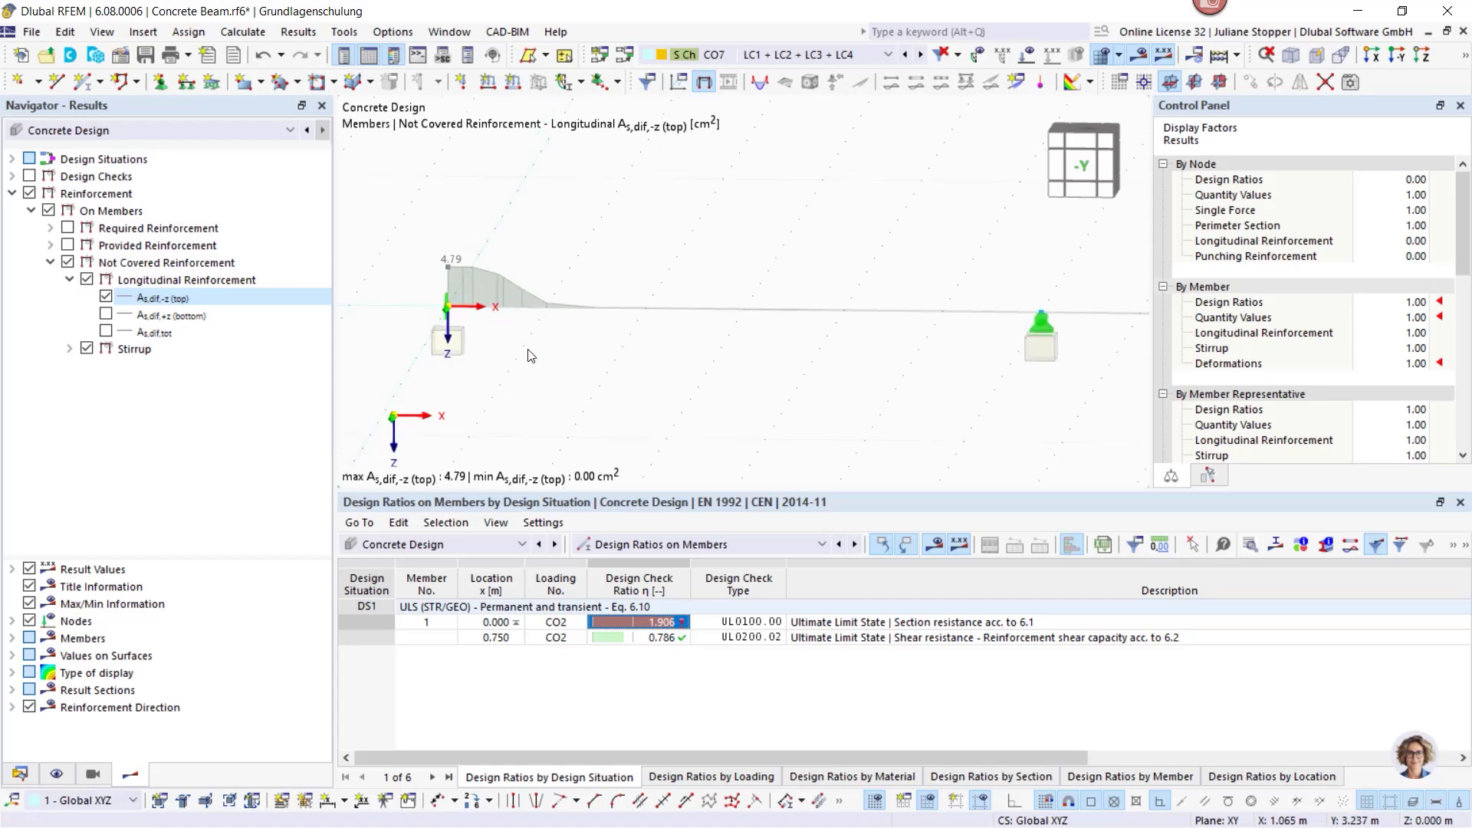
# Open member 1 for editing at its longitudinal reinforcement settings and reposition the dialog over the model.
pyautogui.click(625, 313)
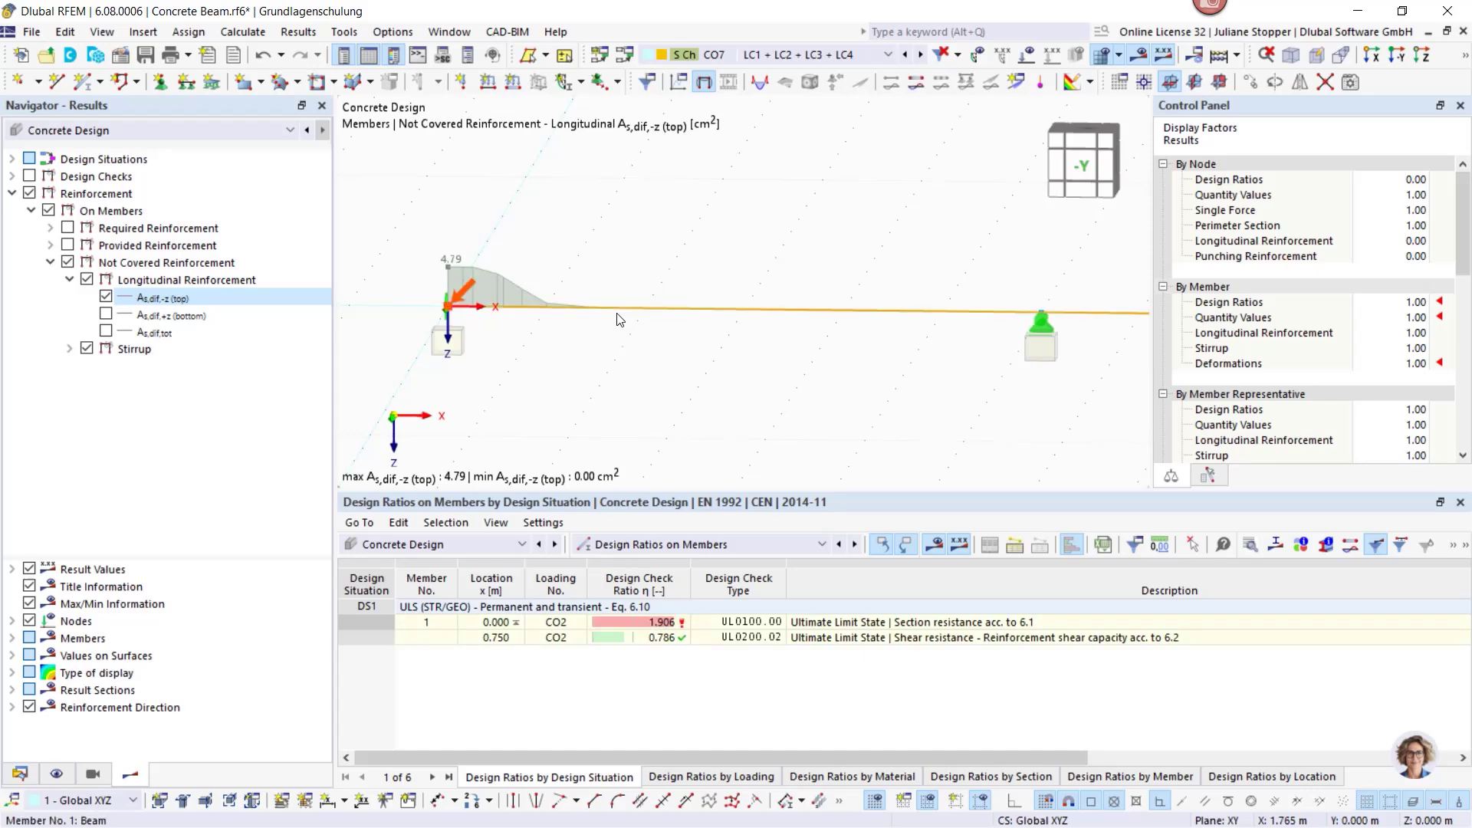
pyautogui.doubleClick(516, 332)
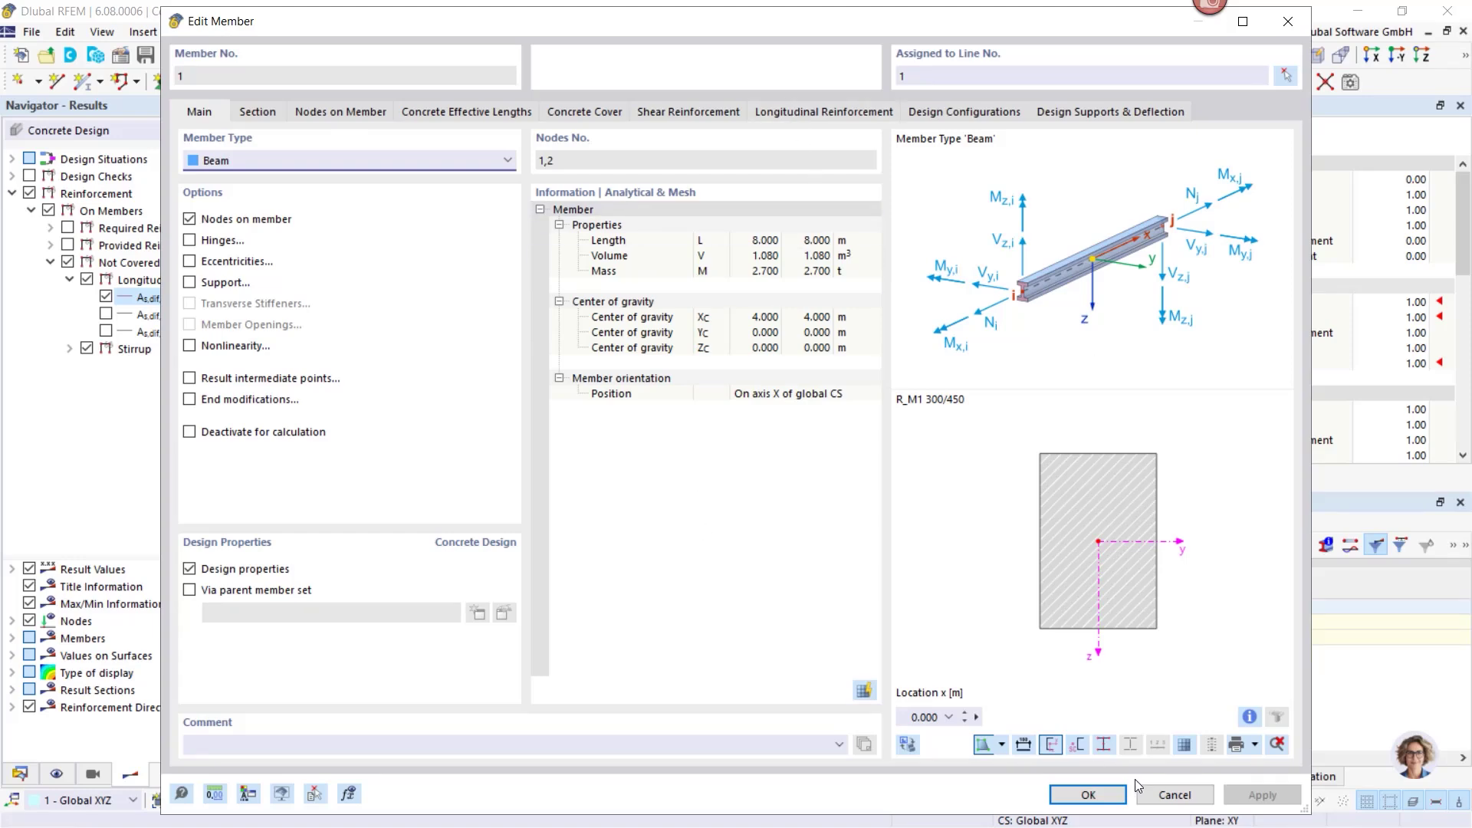
pyautogui.click(794, 113)
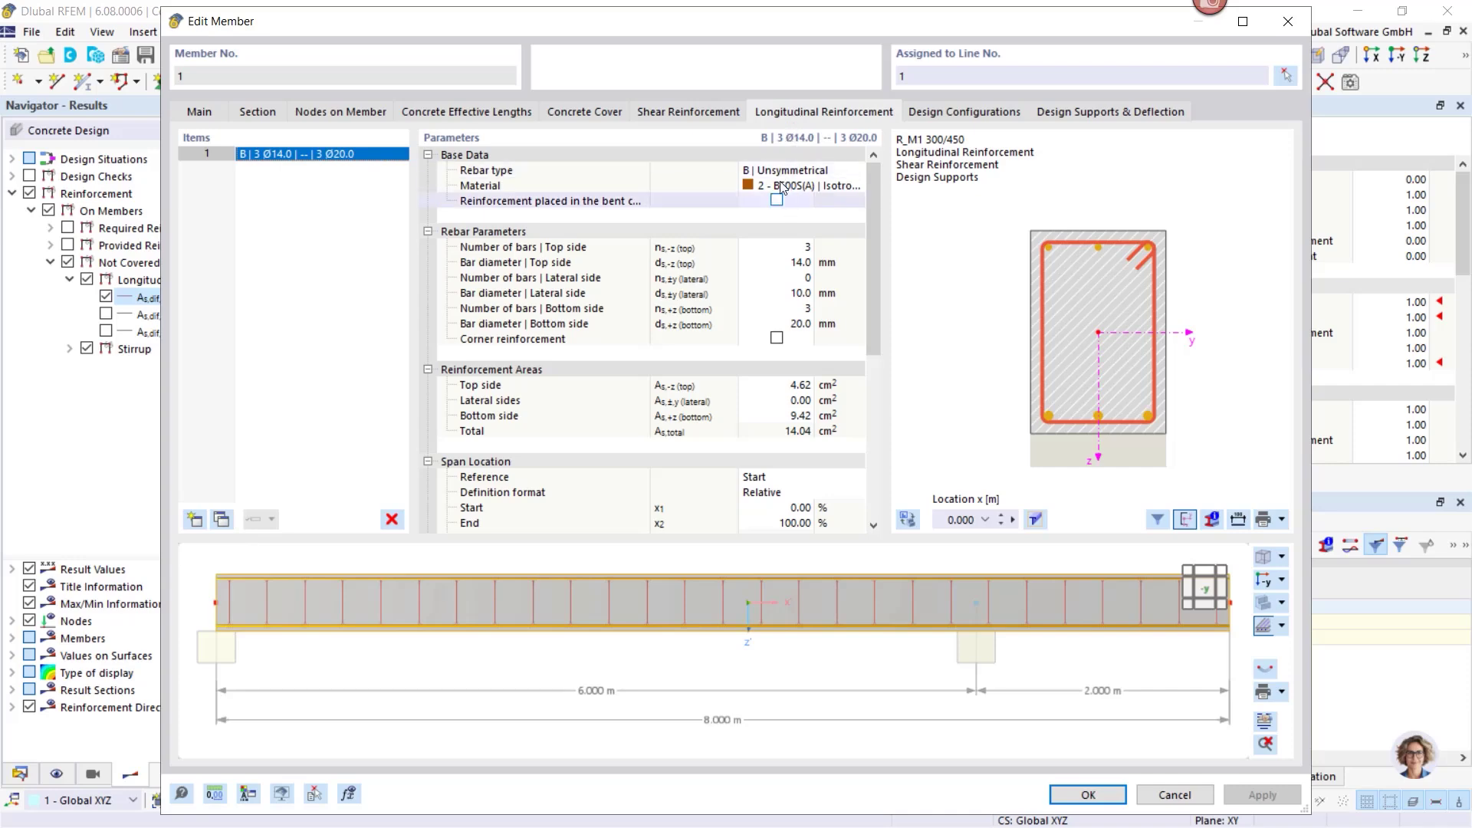
pyautogui.moveTo(736, 37); pyautogui.dragTo(771, 162)
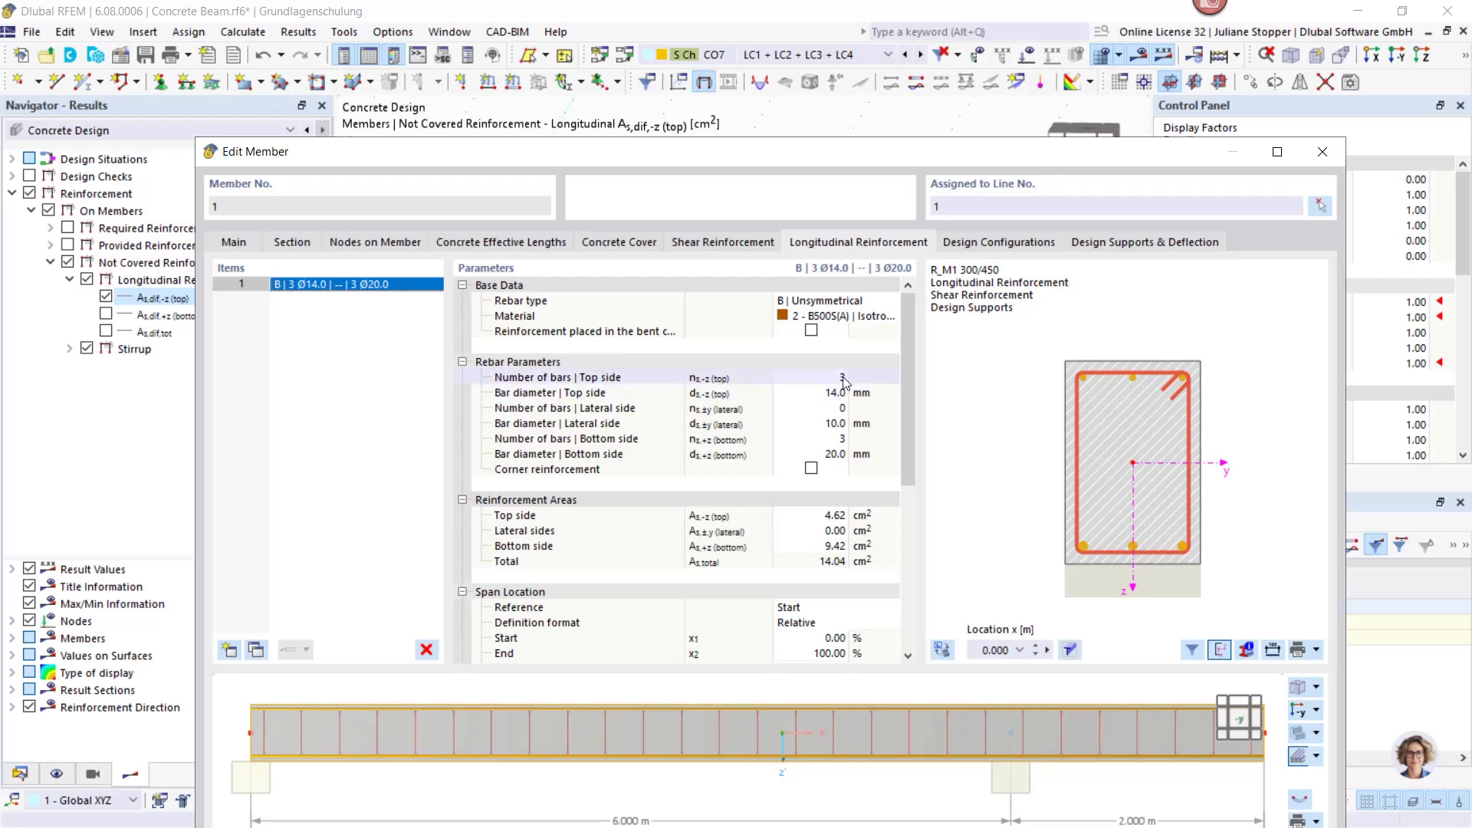
pyautogui.moveTo(747, 160); pyautogui.dragTo(715, 142)
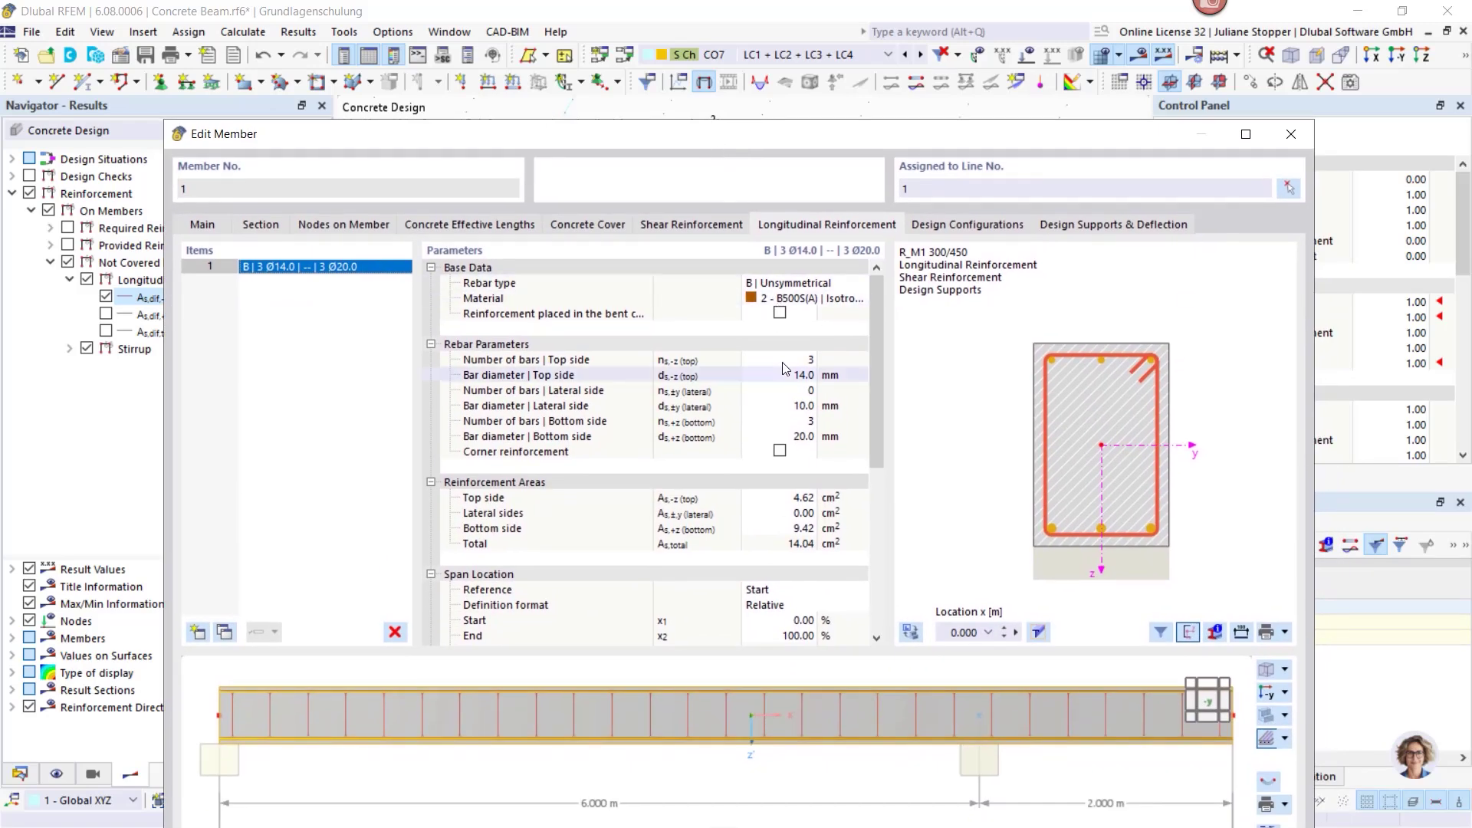
# Duplicate the longitudinal reinforcement item and give the copy 4 top bars and 0 bottom bars.
pyautogui.click(224, 634)
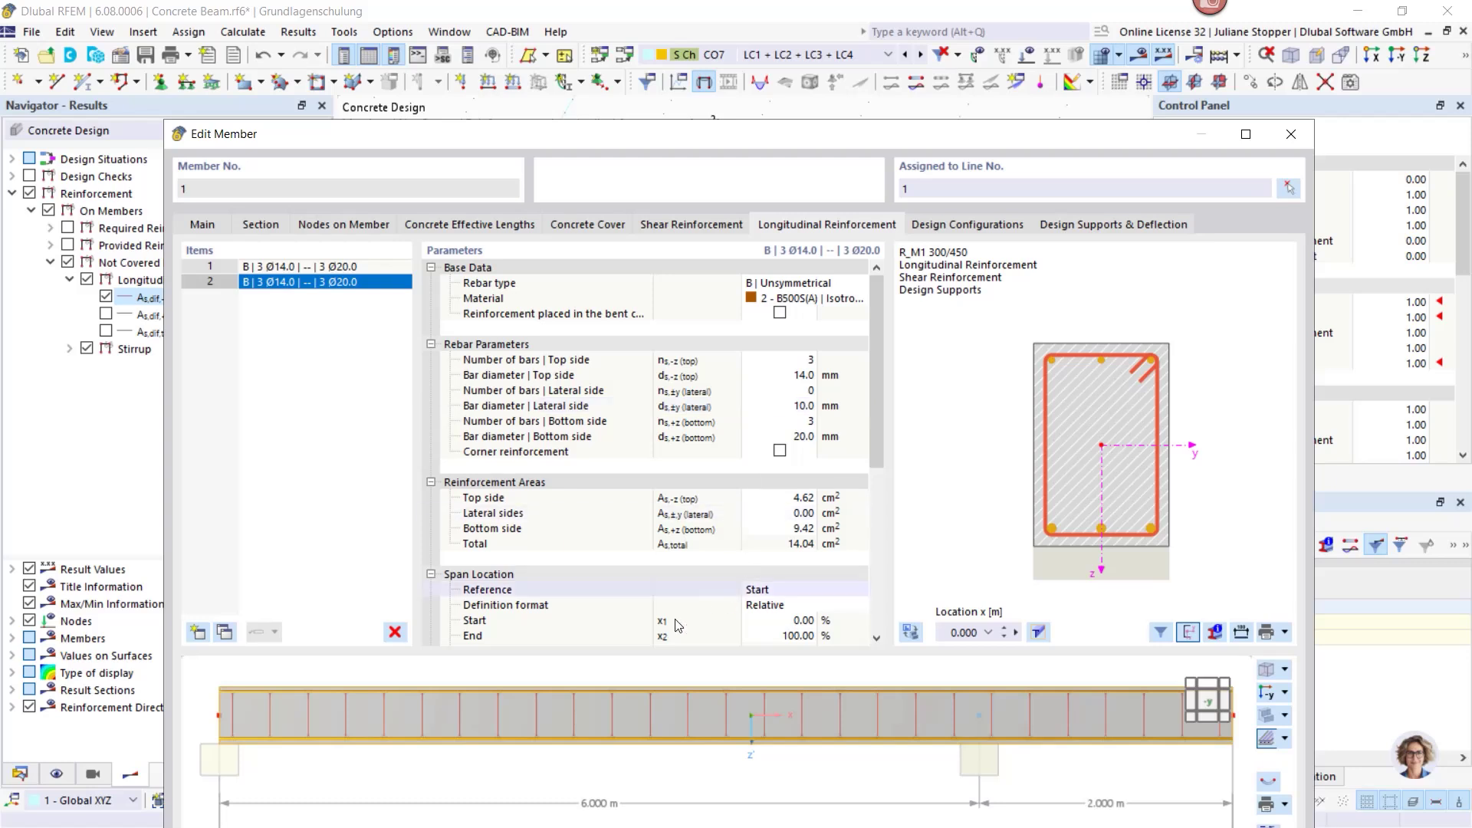
pyautogui.click(807, 422)
pyautogui.click(806, 423)
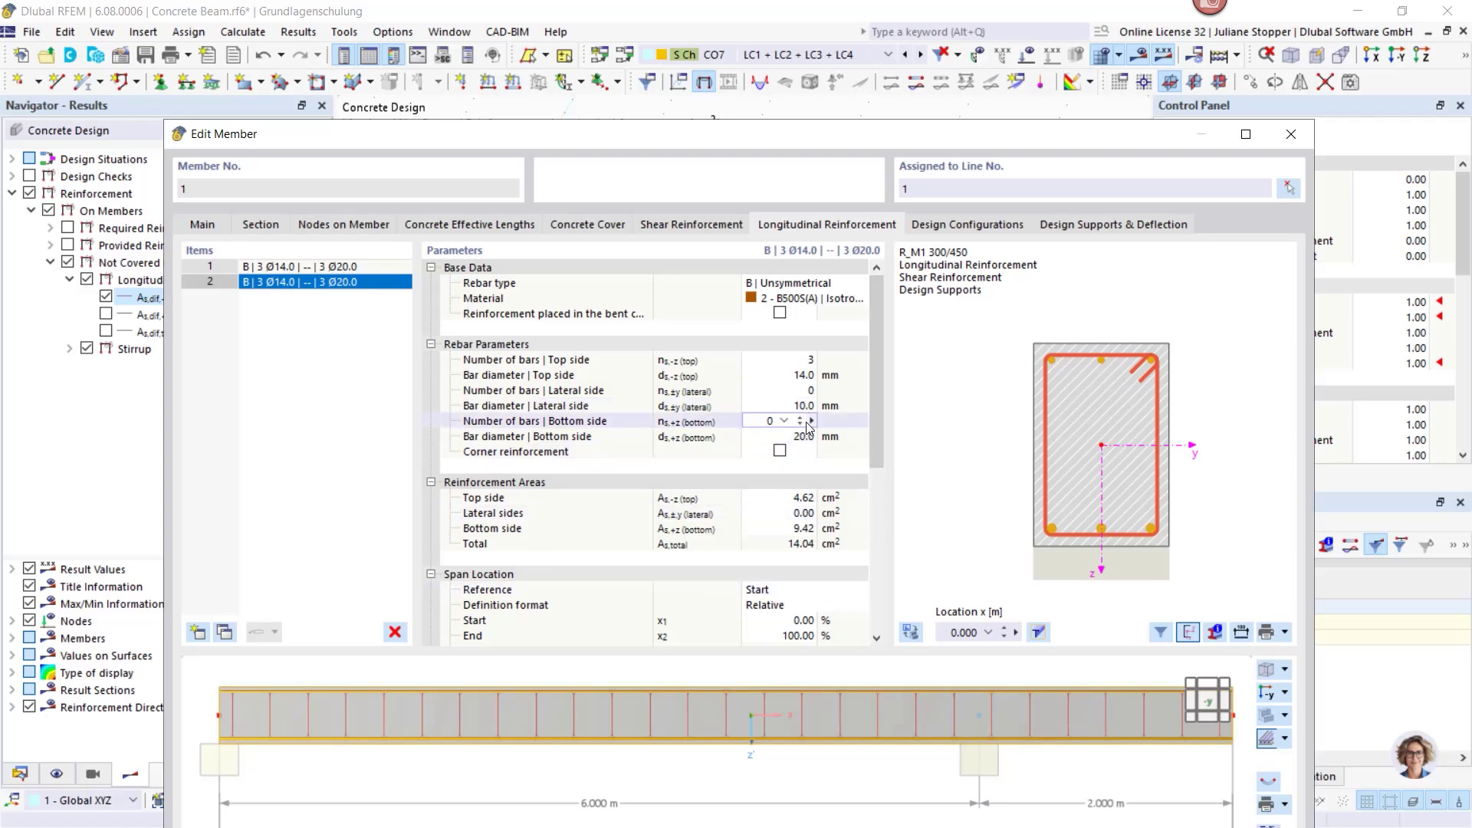
pyautogui.click(803, 360)
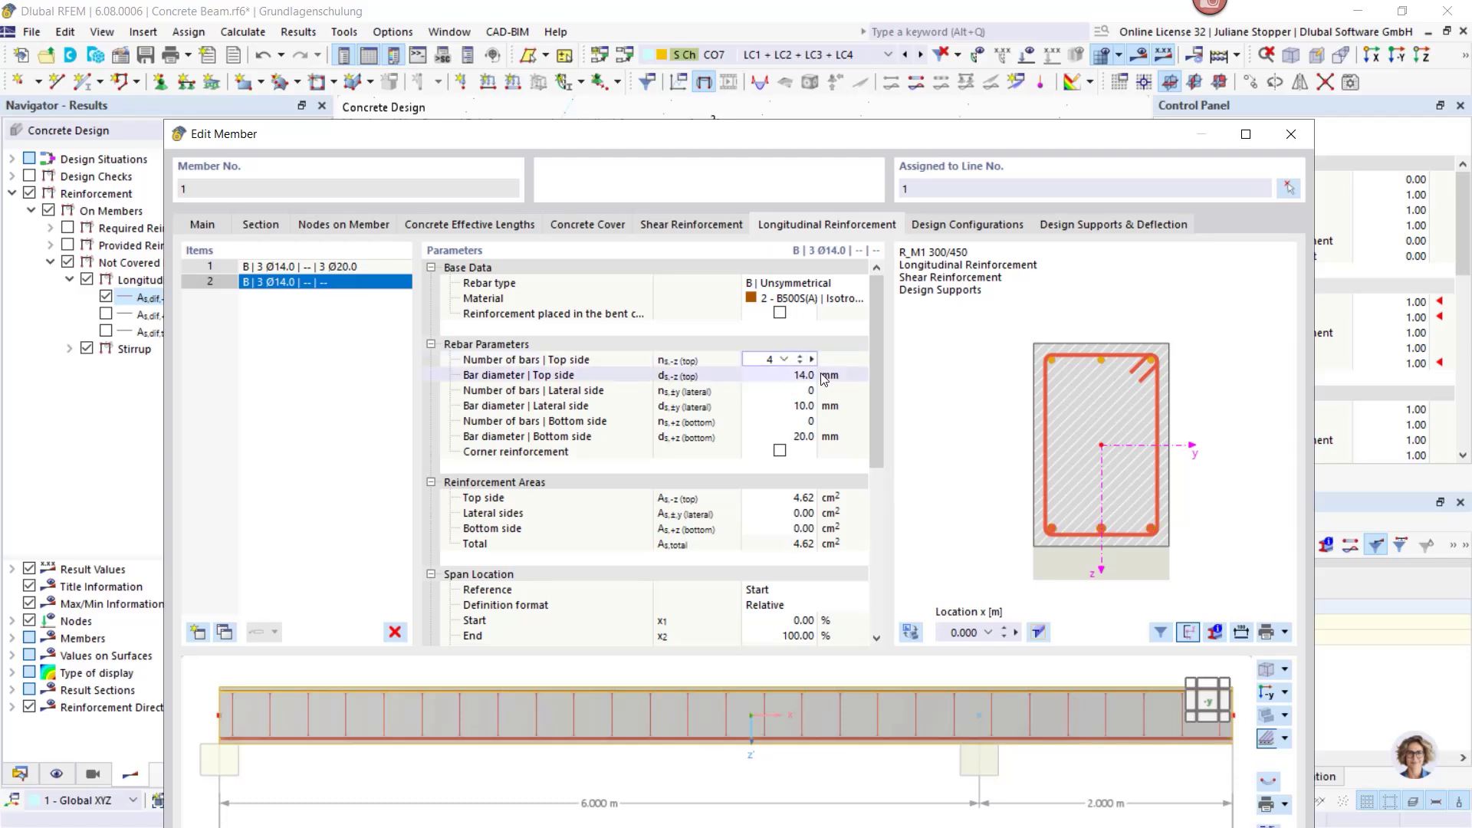
pyautogui.click(822, 376)
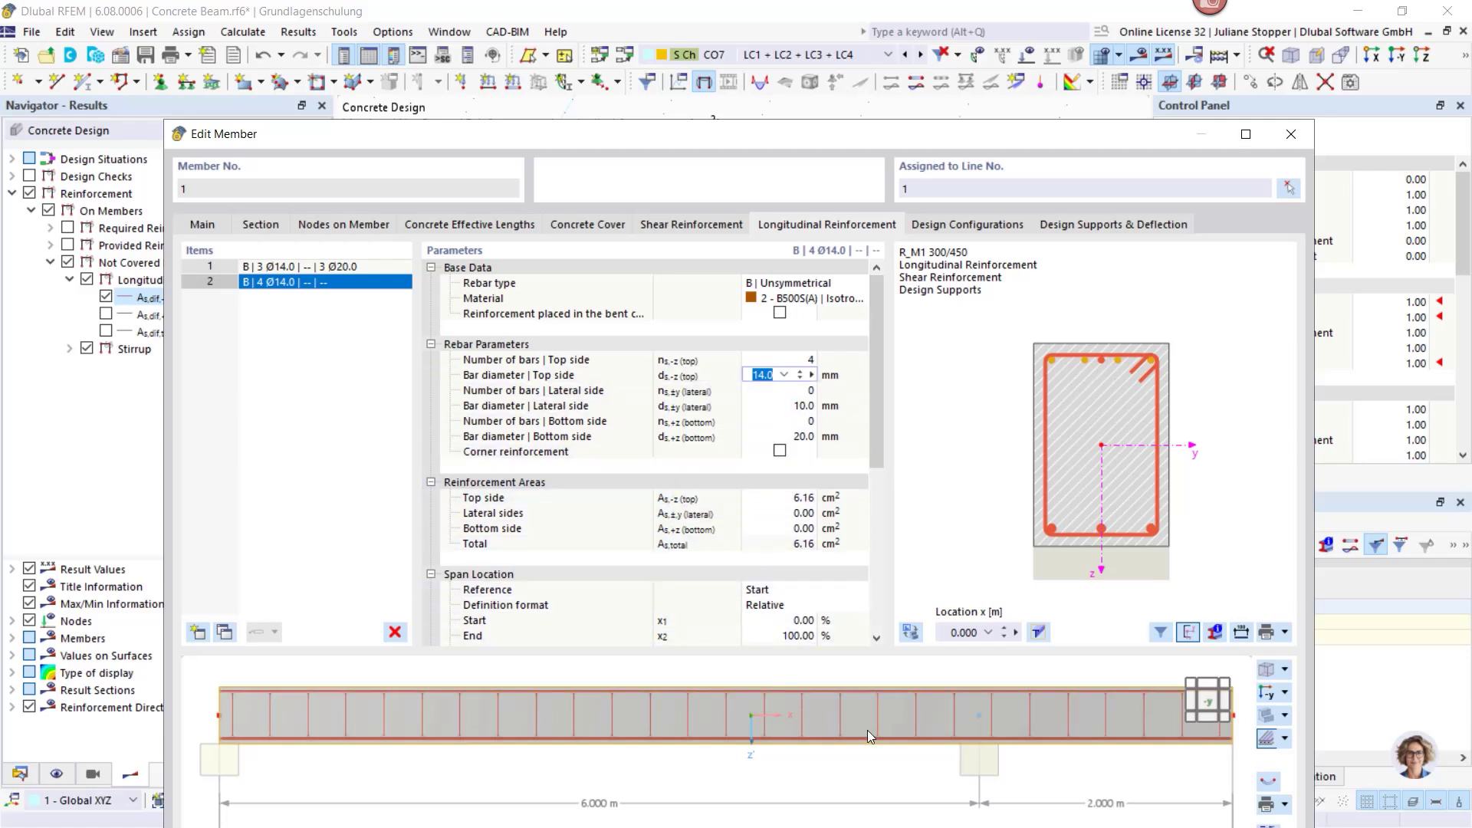
# Switch the span location of the second reinforcement item to the Absolute definition format.
pyautogui.scroll(-1, 870, 724)
pyautogui.keyDown('ctrl'); pyautogui.moveTo(906, 716); pyautogui.dragTo(889, 732, button='middle'); pyautogui.keyUp('ctrl')
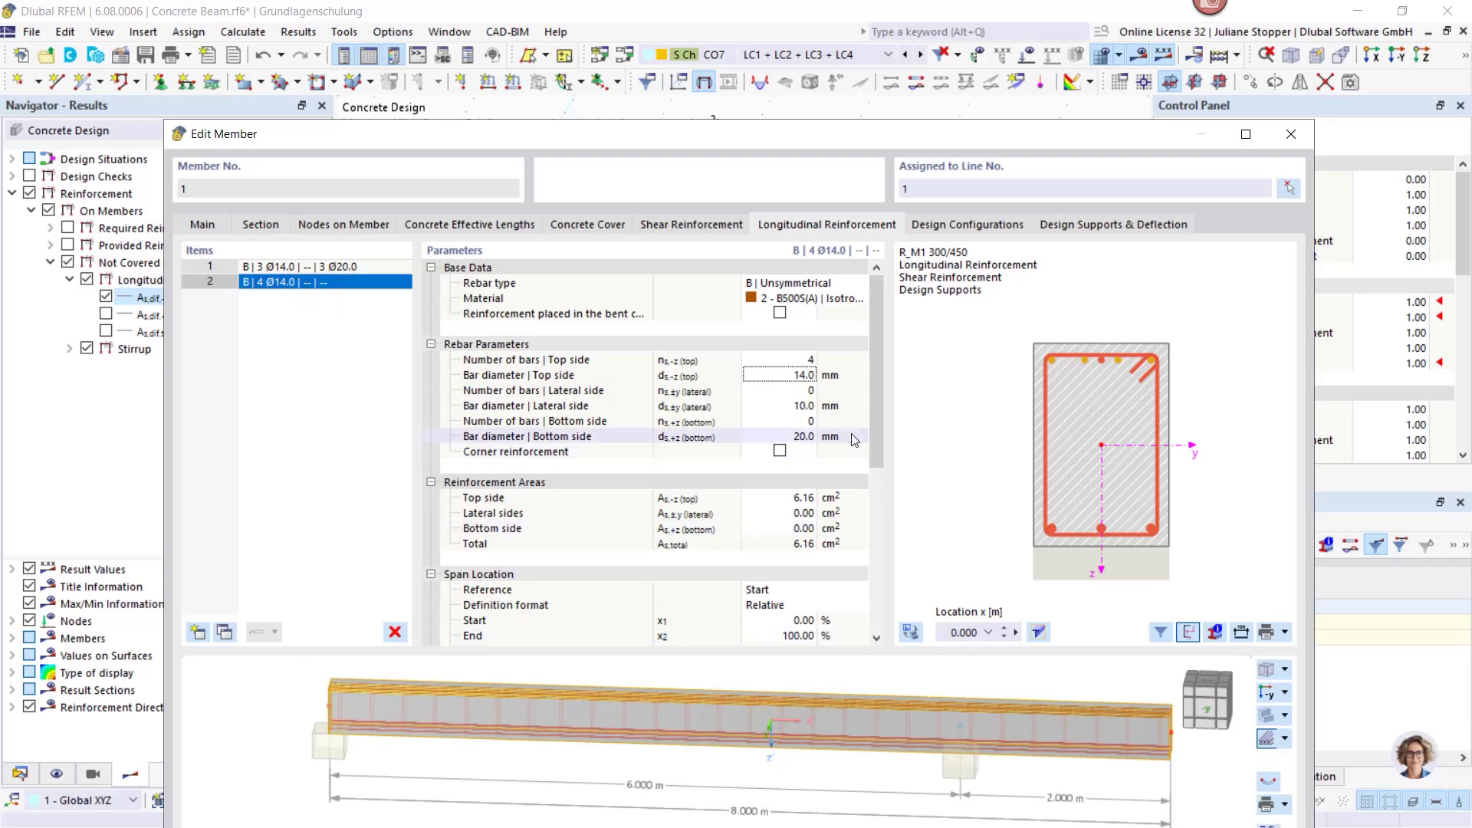
pyautogui.moveTo(881, 457); pyautogui.dragTo(889, 491)
pyautogui.moveTo(700, 146)
pyautogui.mouseDown()
pyautogui.moveTo(704, 353)
pyautogui.moveTo(715, 141)
pyautogui.mouseUp()
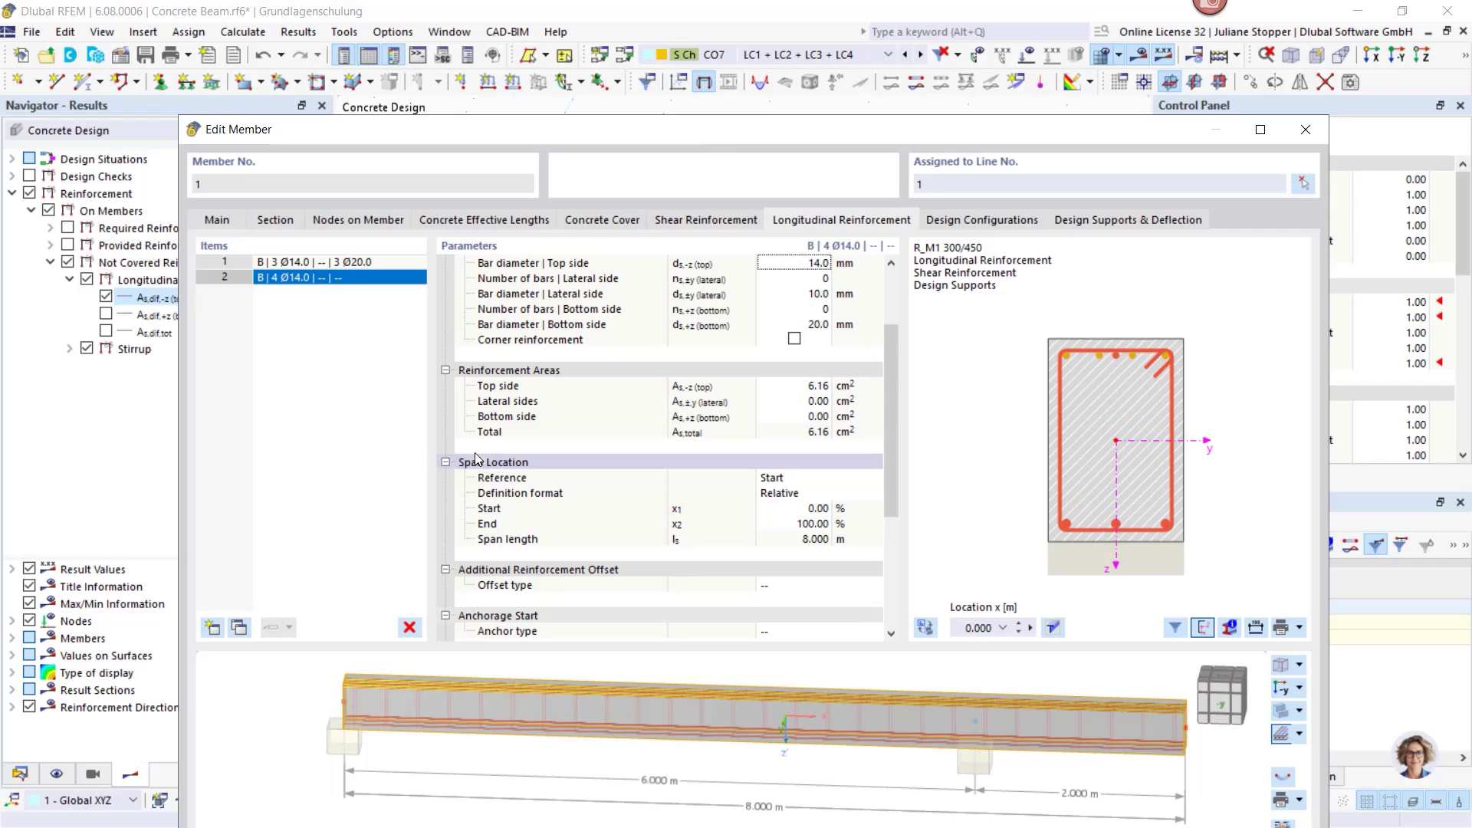
pyautogui.click(446, 371)
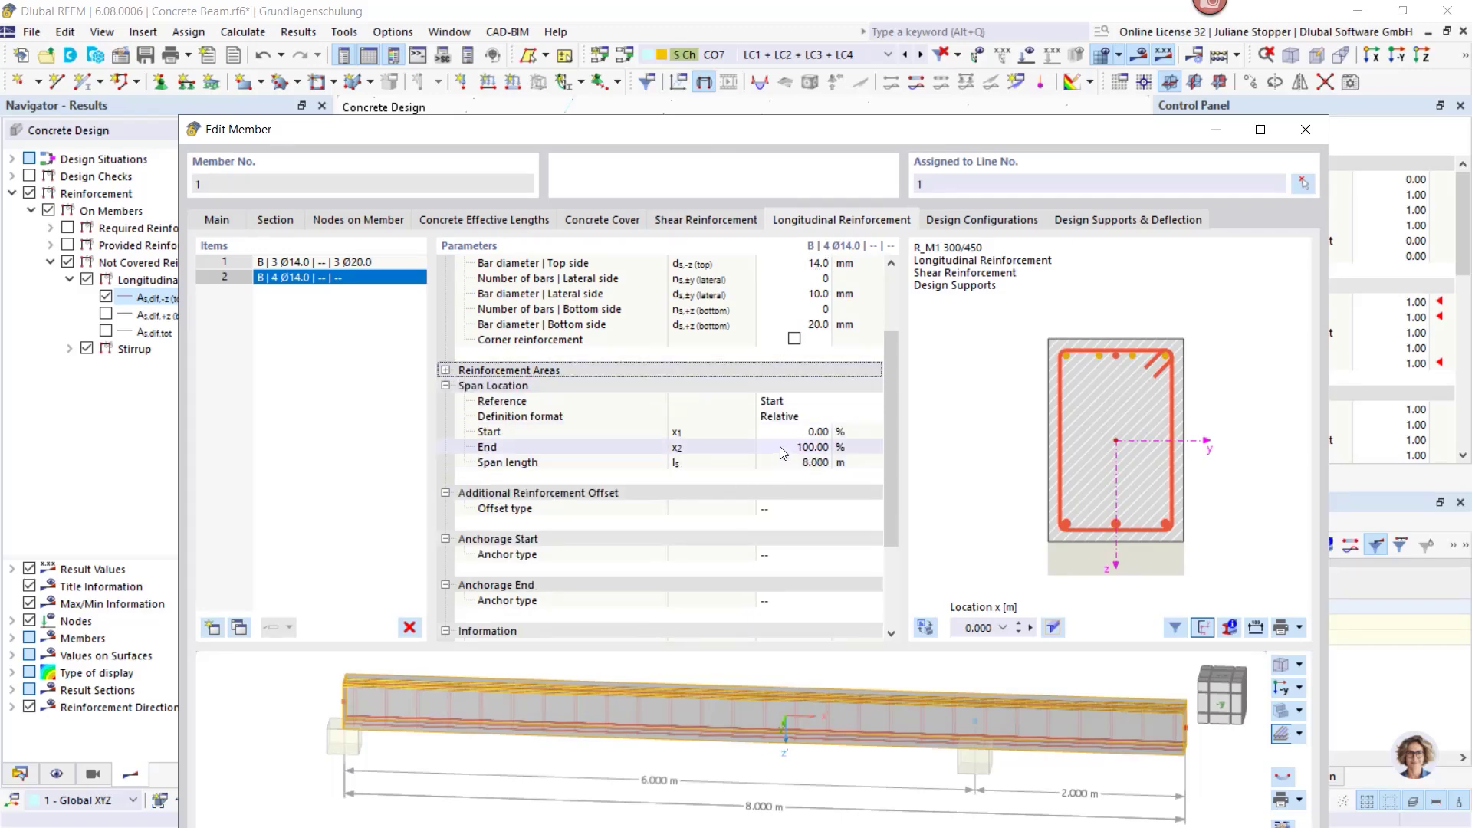
pyautogui.click(811, 415)
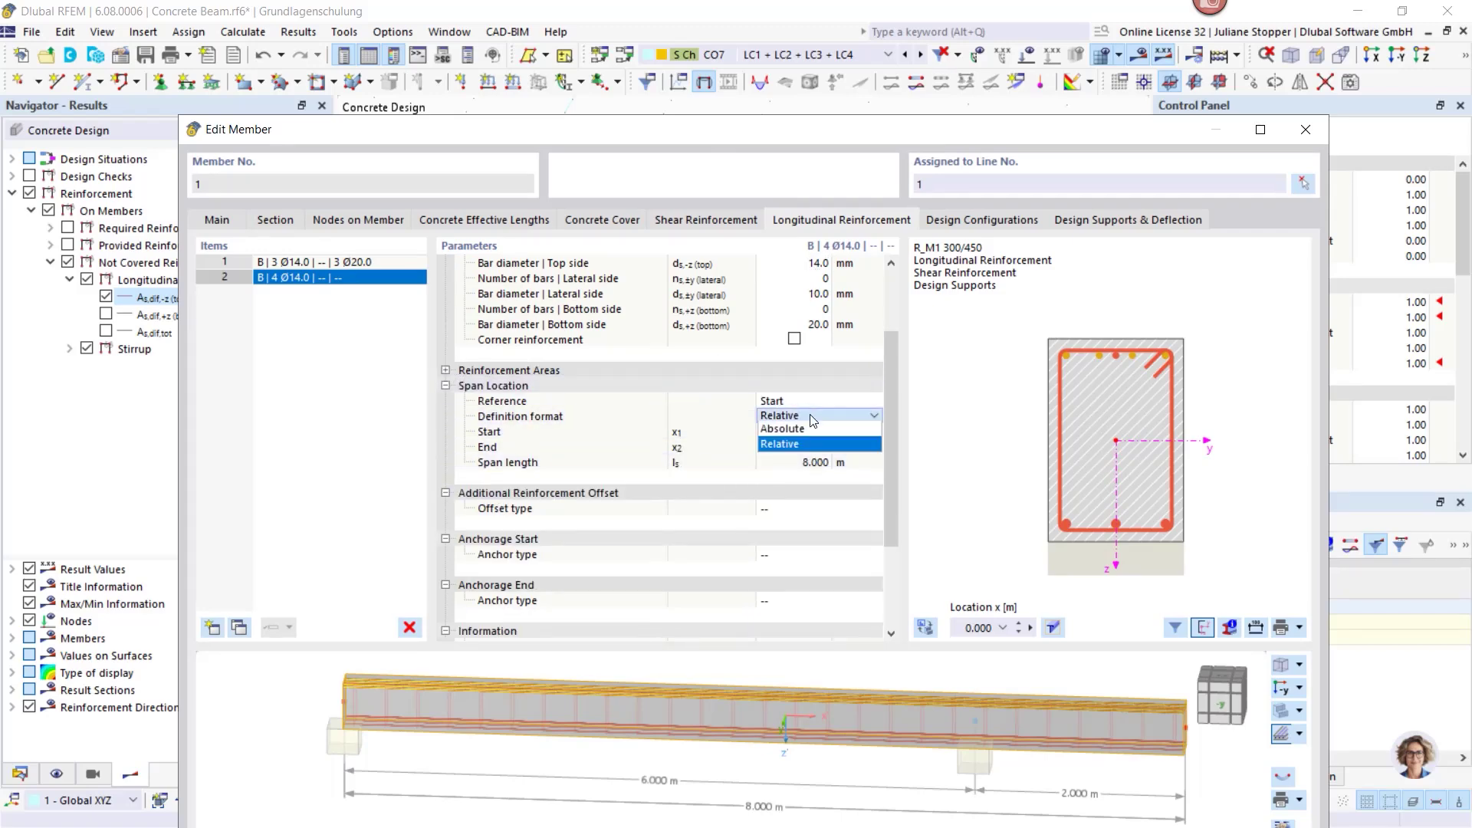
pyautogui.click(805, 429)
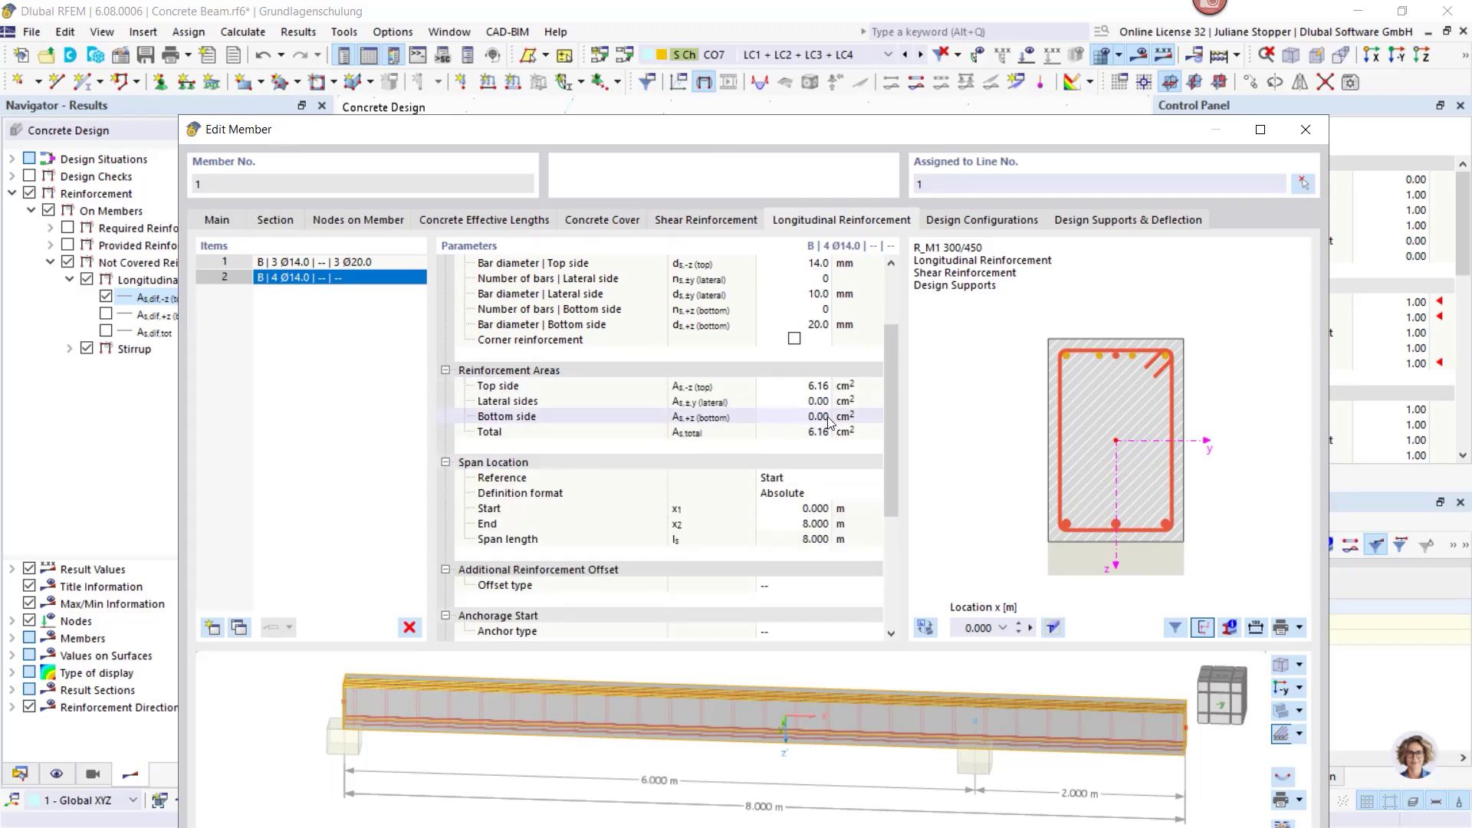
# Set the end of the second reinforcement item's span location to 2.5 m.
pyautogui.click(790, 511)
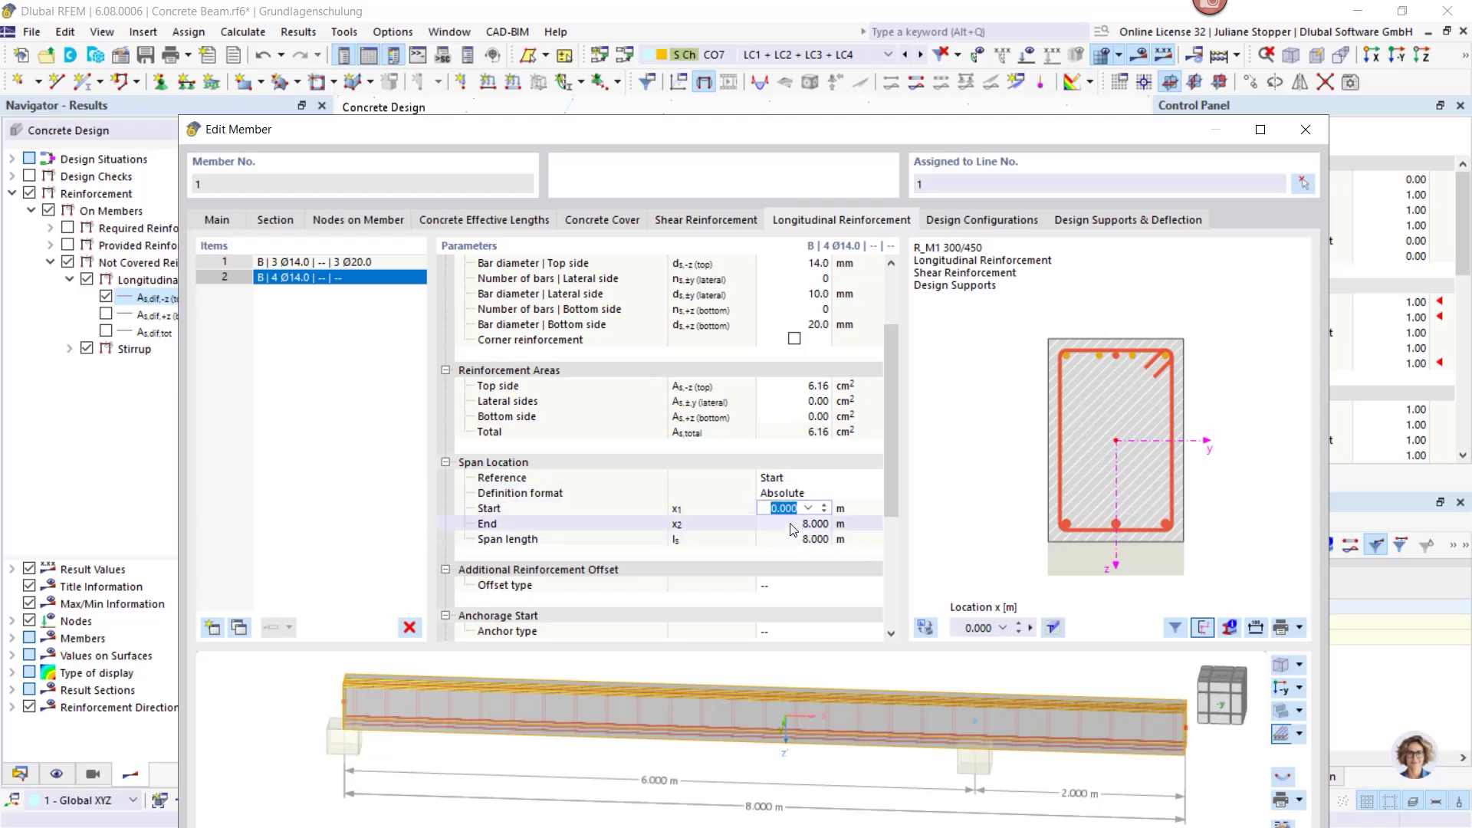
pyautogui.click(792, 526)
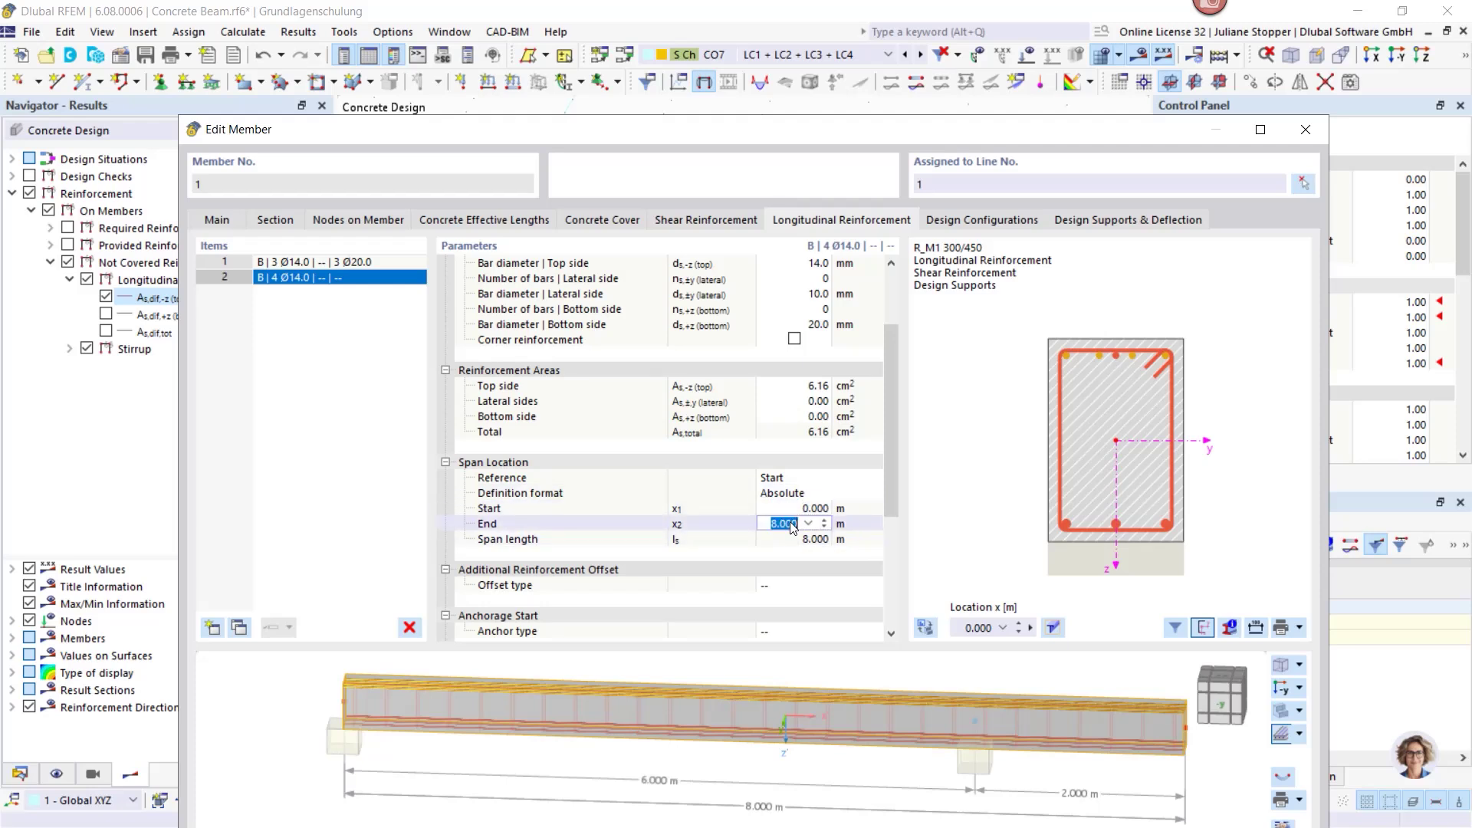
pyautogui.press('BackSpace')
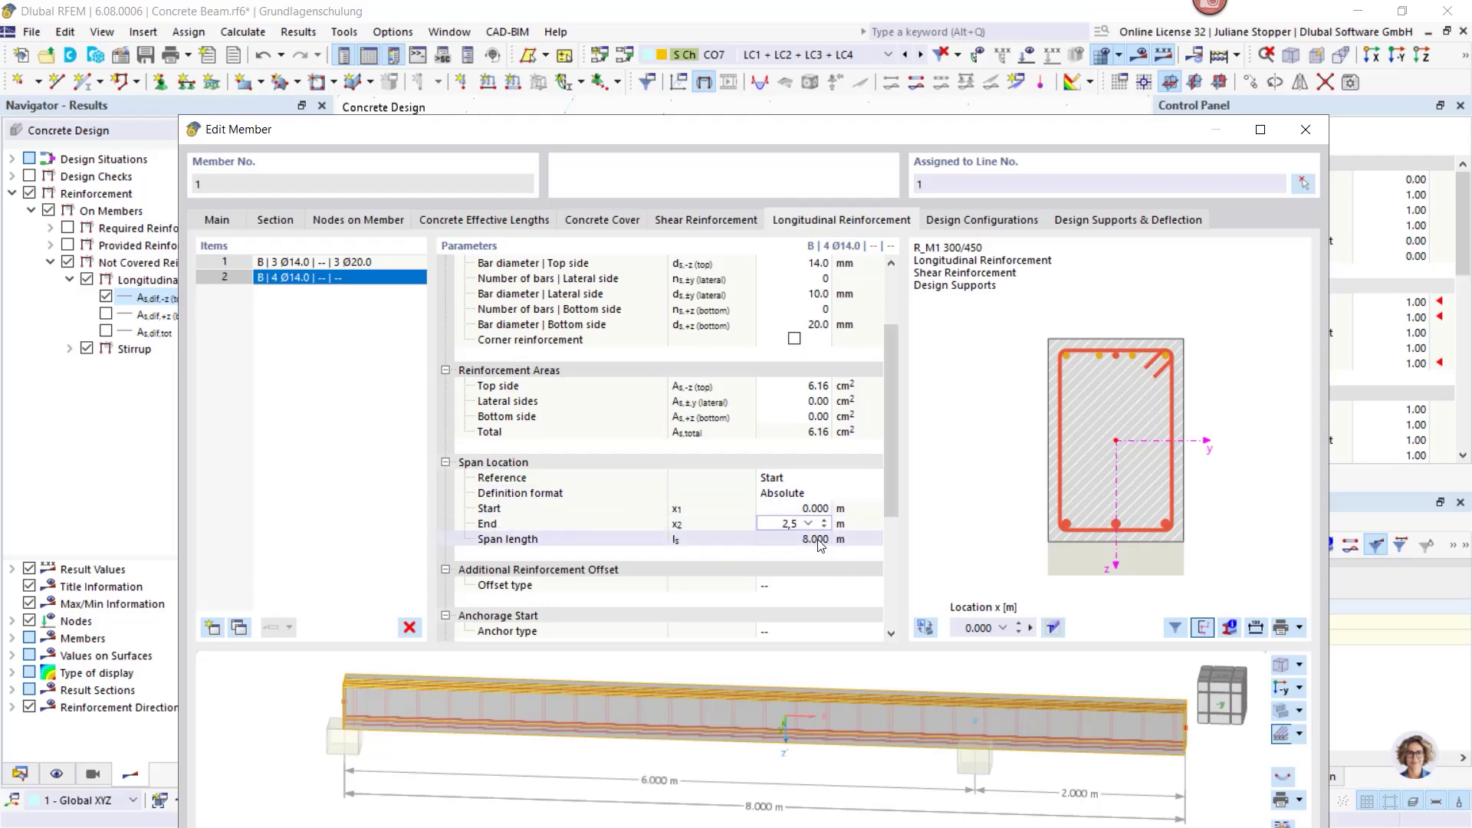
pyautogui.click(819, 541)
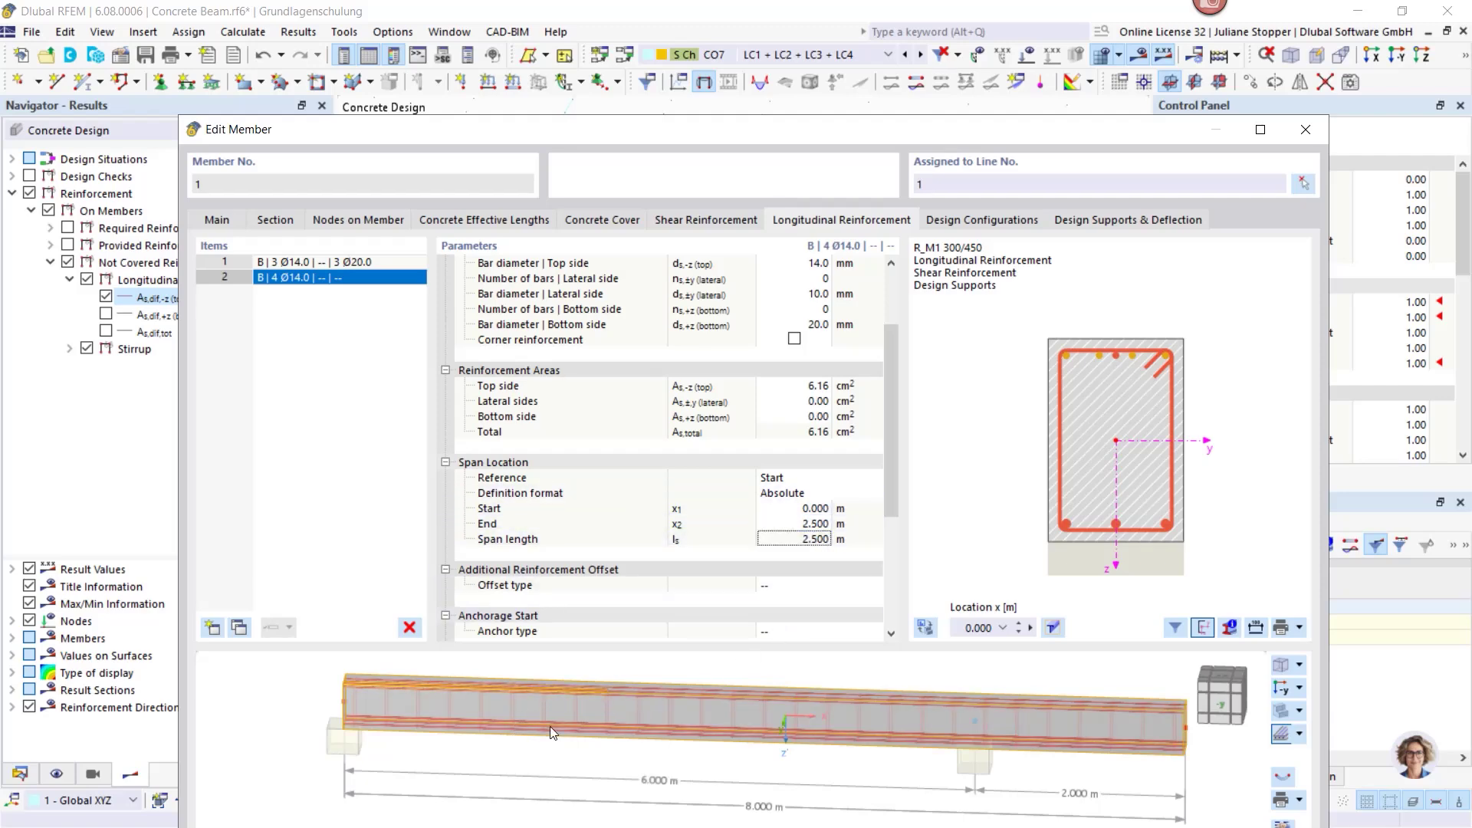
pyautogui.scroll(5, 596, 727)
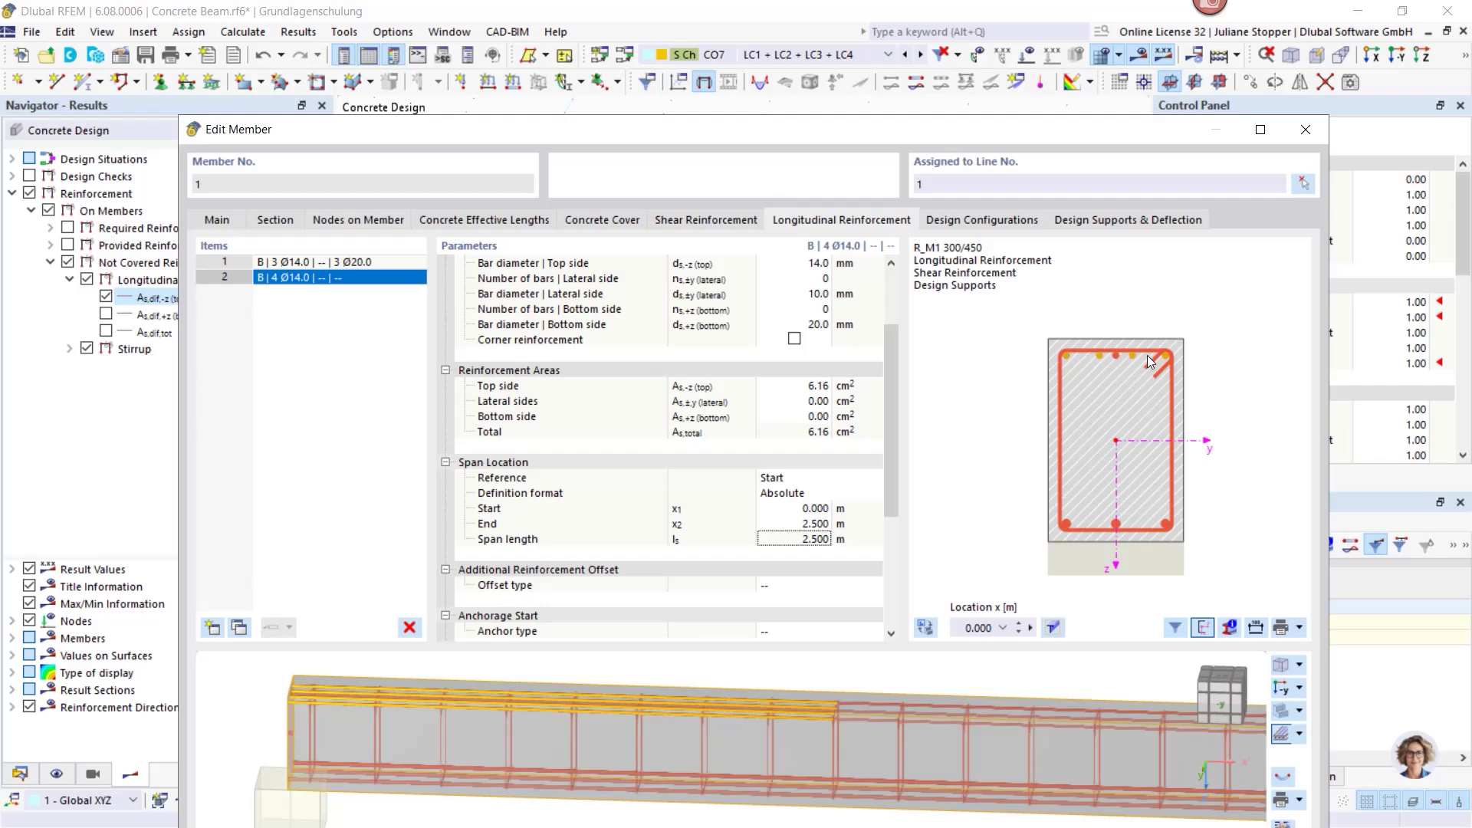
# Offset the second item's top bars 30 mm with offset type From Stirrup, and accept the member changes.
pyautogui.moveTo(886, 452); pyautogui.dragTo(890, 503)
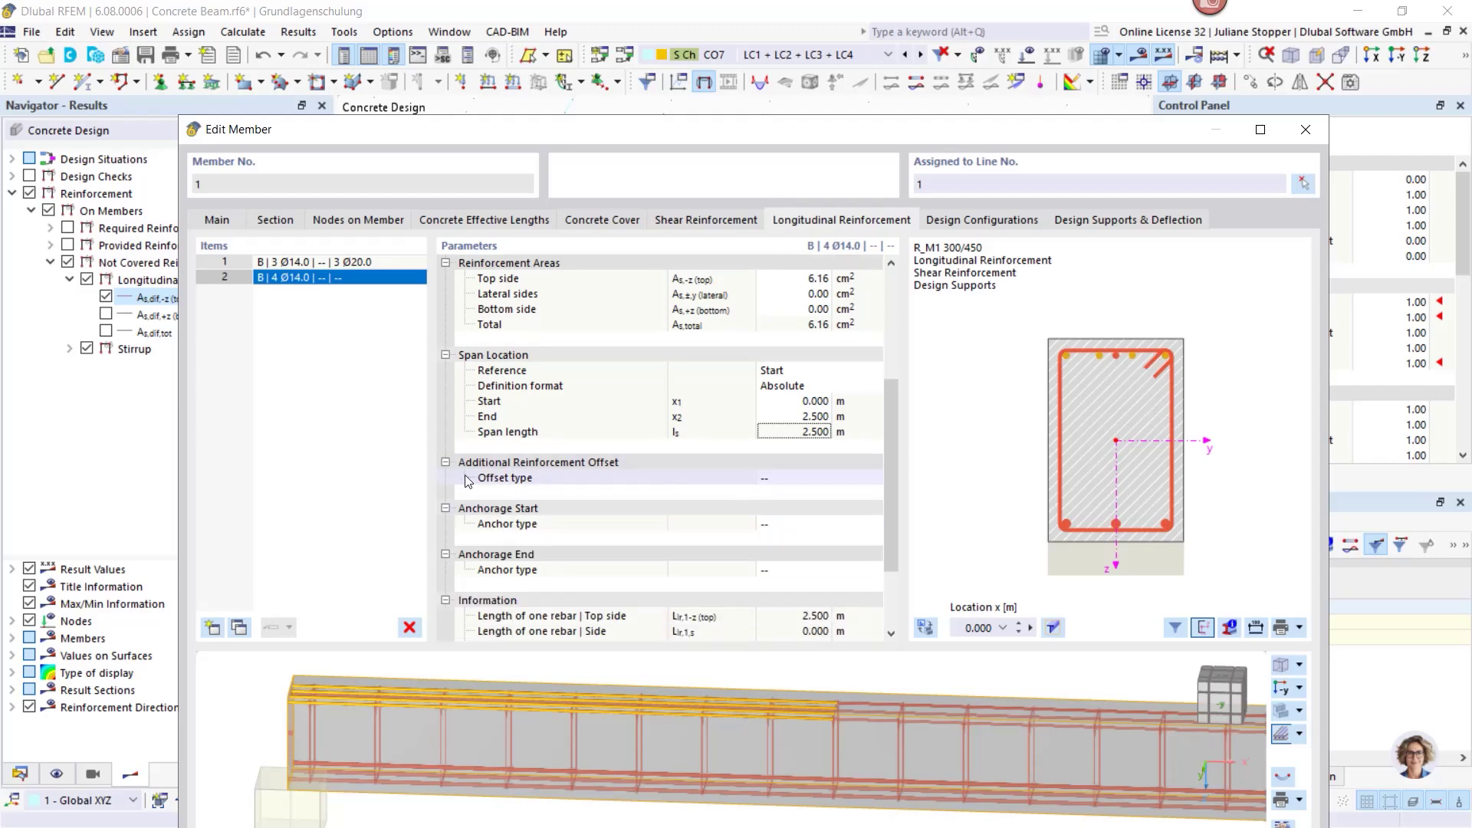
pyautogui.click(798, 478)
pyautogui.click(875, 479)
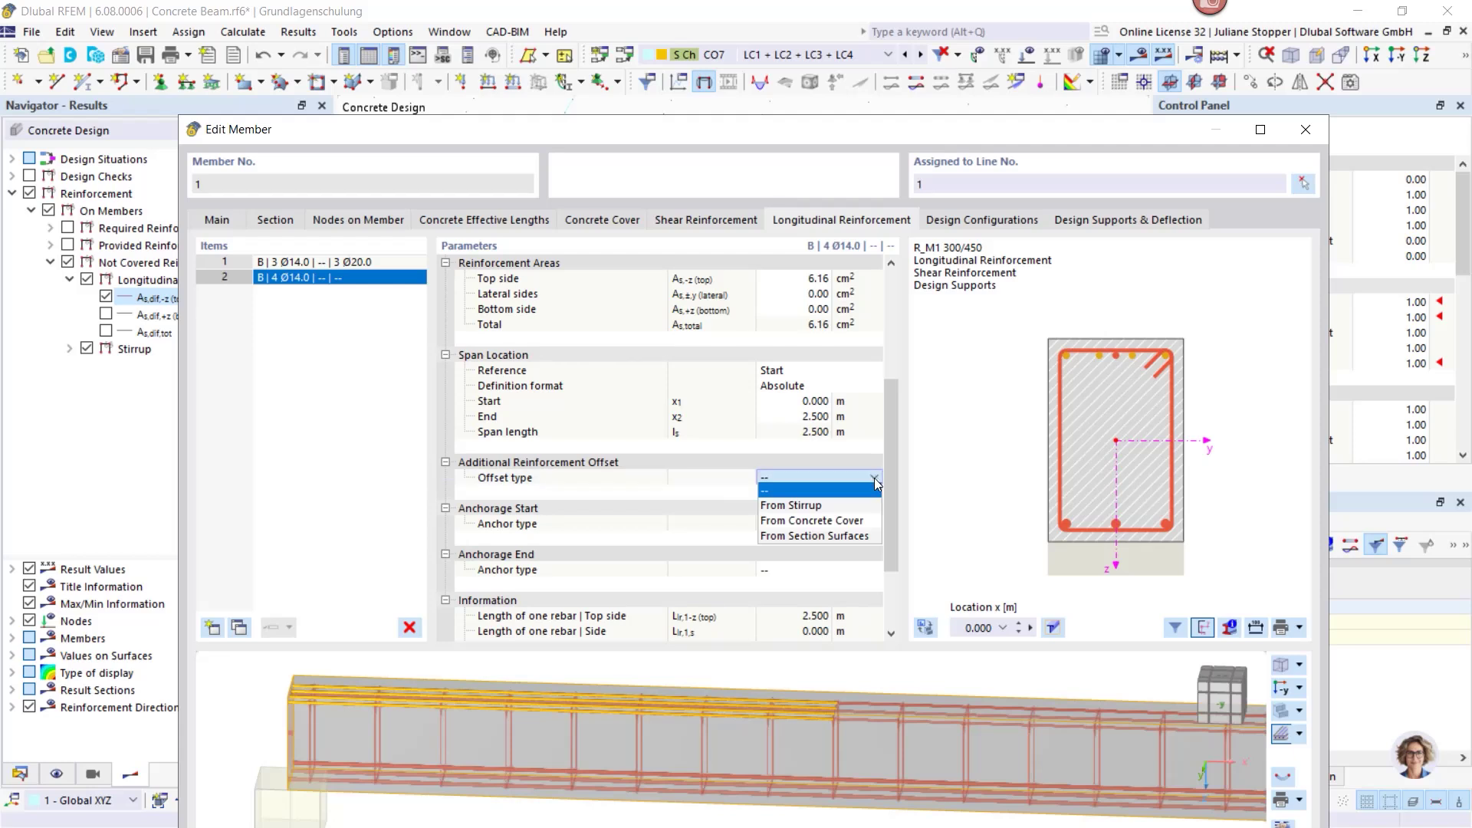
pyautogui.click(858, 504)
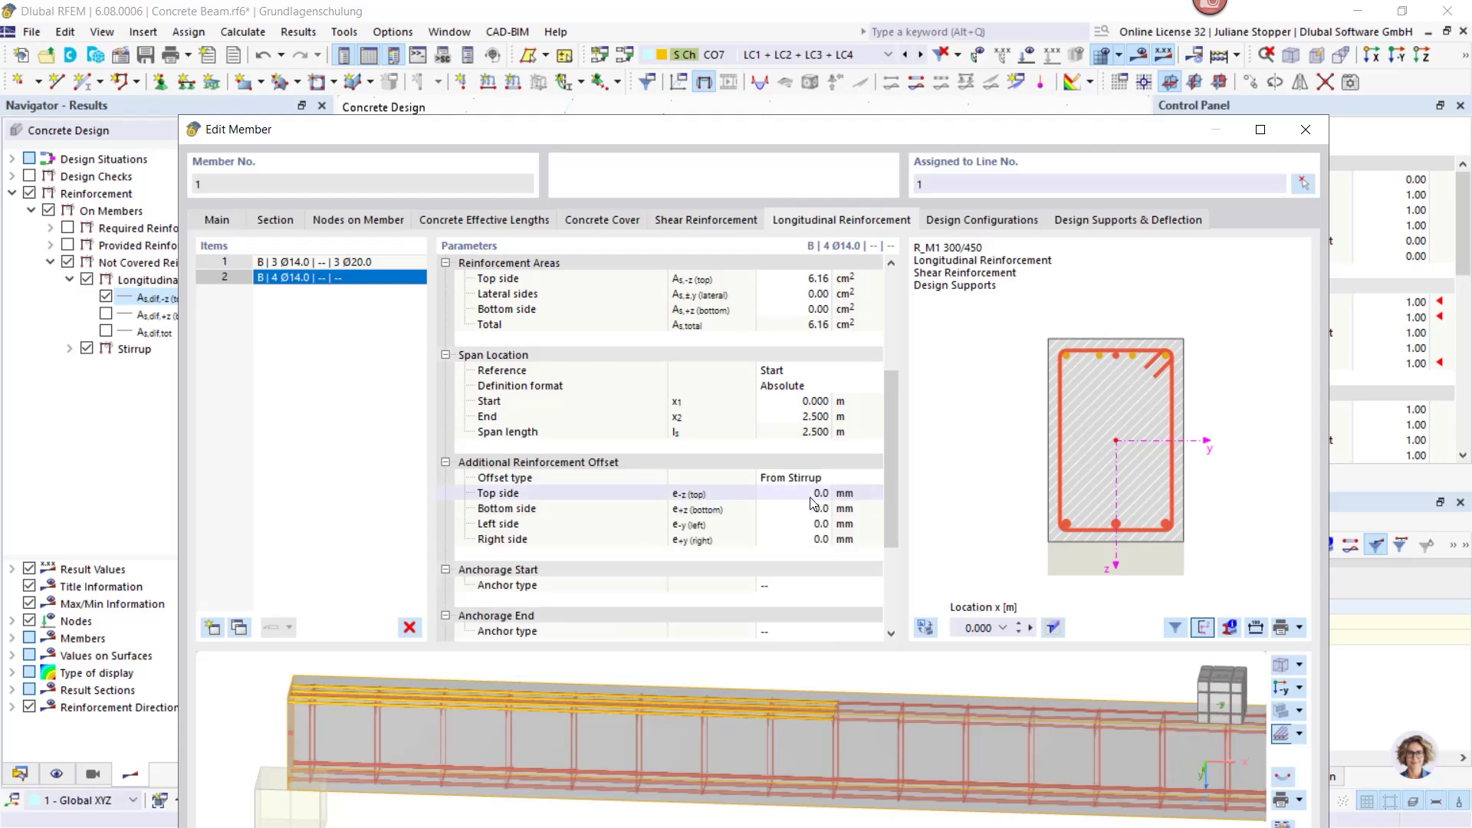
pyautogui.click(814, 494)
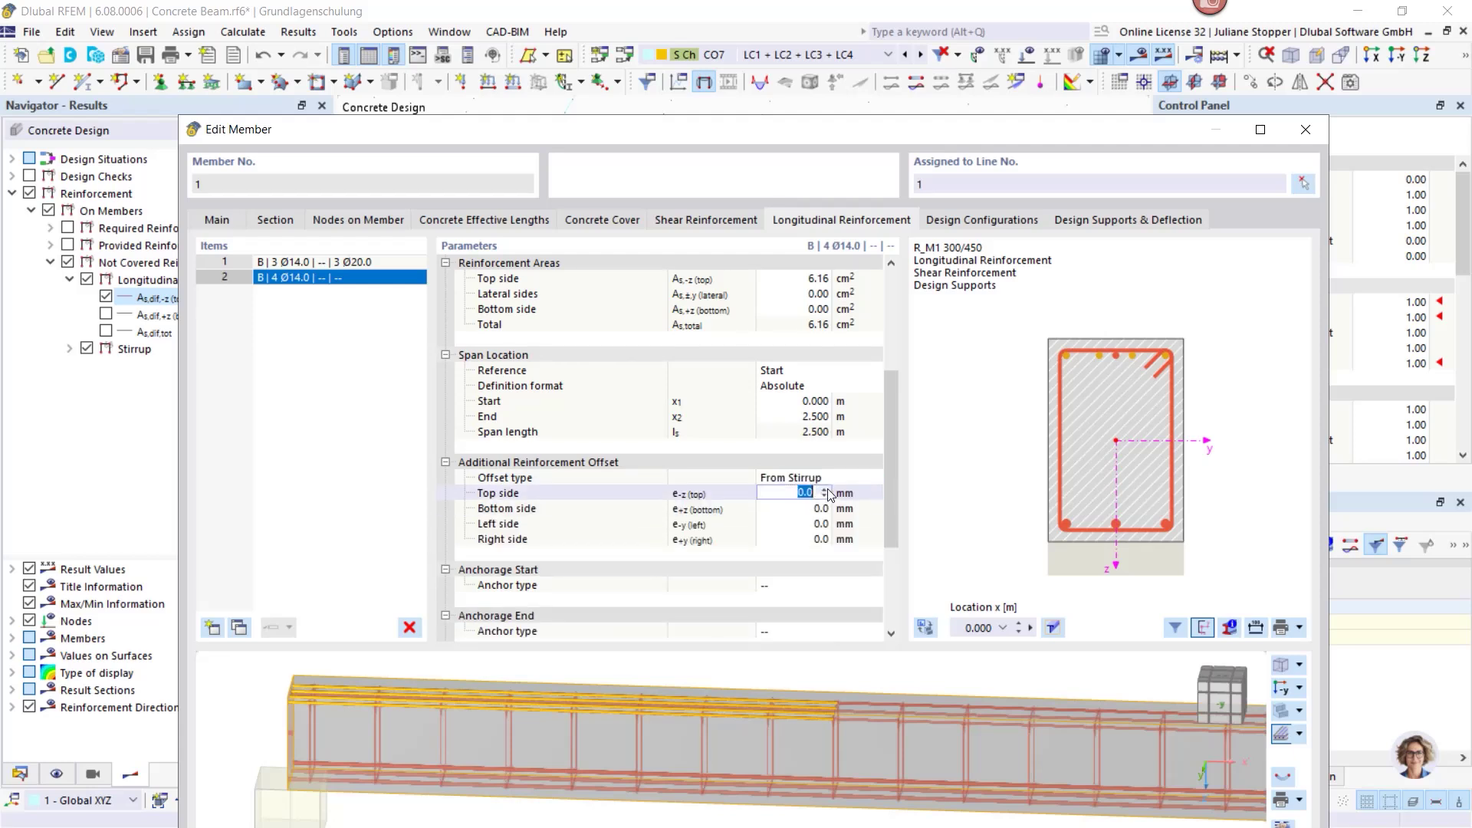
pyautogui.click(825, 489)
pyautogui.press('Return')
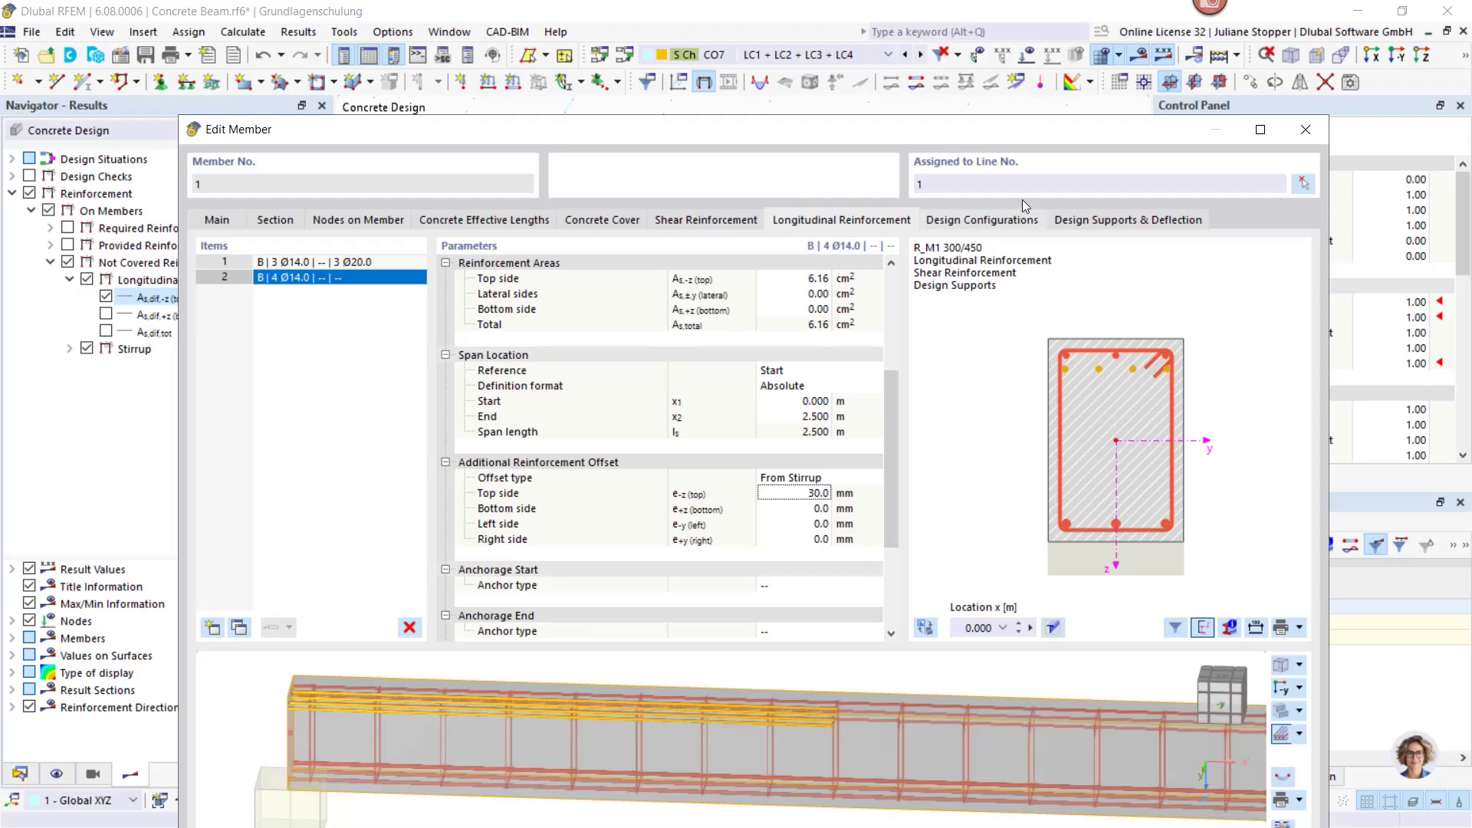
pyautogui.moveTo(1007, 134); pyautogui.dragTo(984, 37)
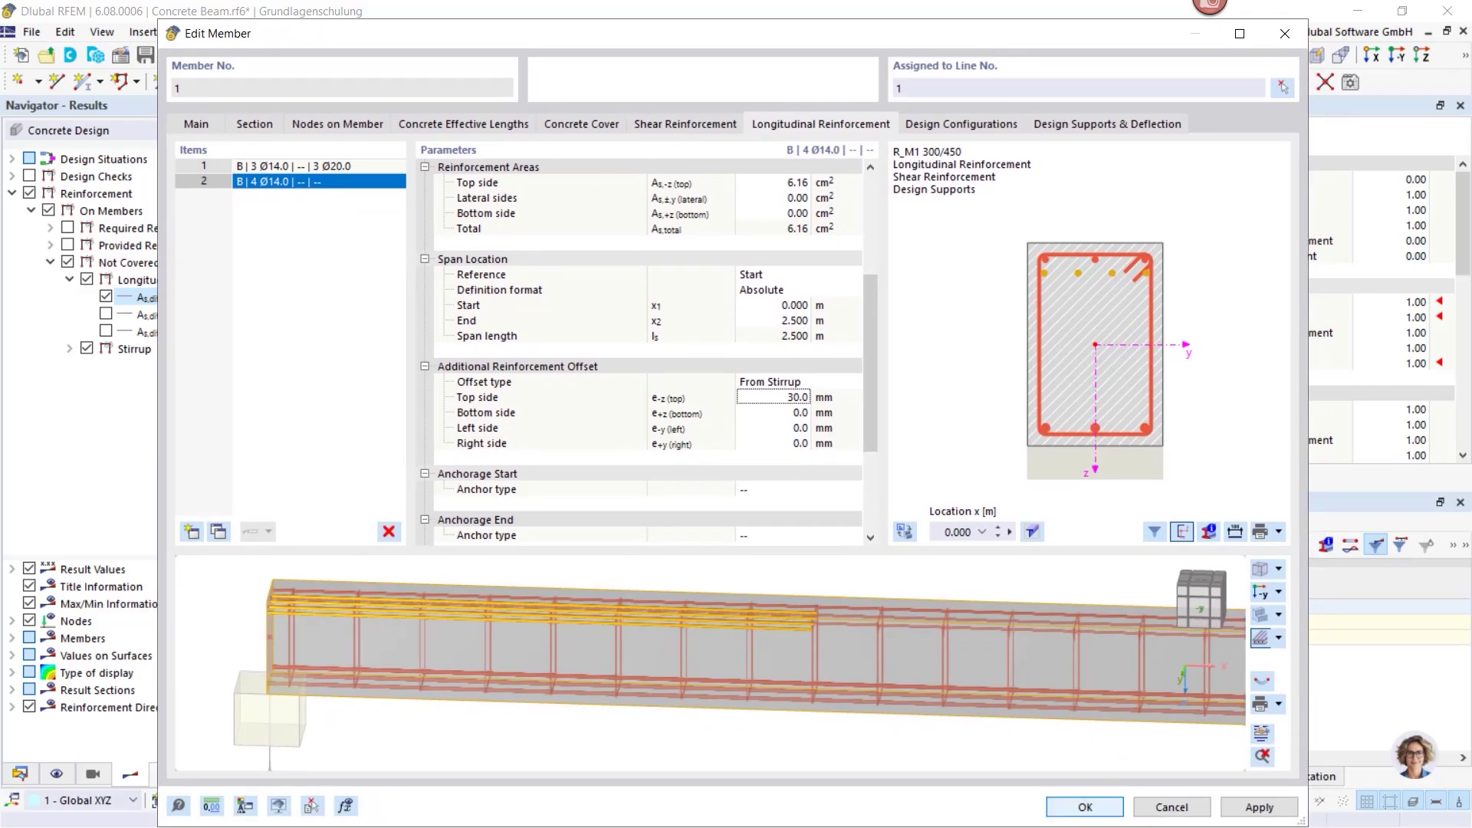
pyautogui.click(1085, 806)
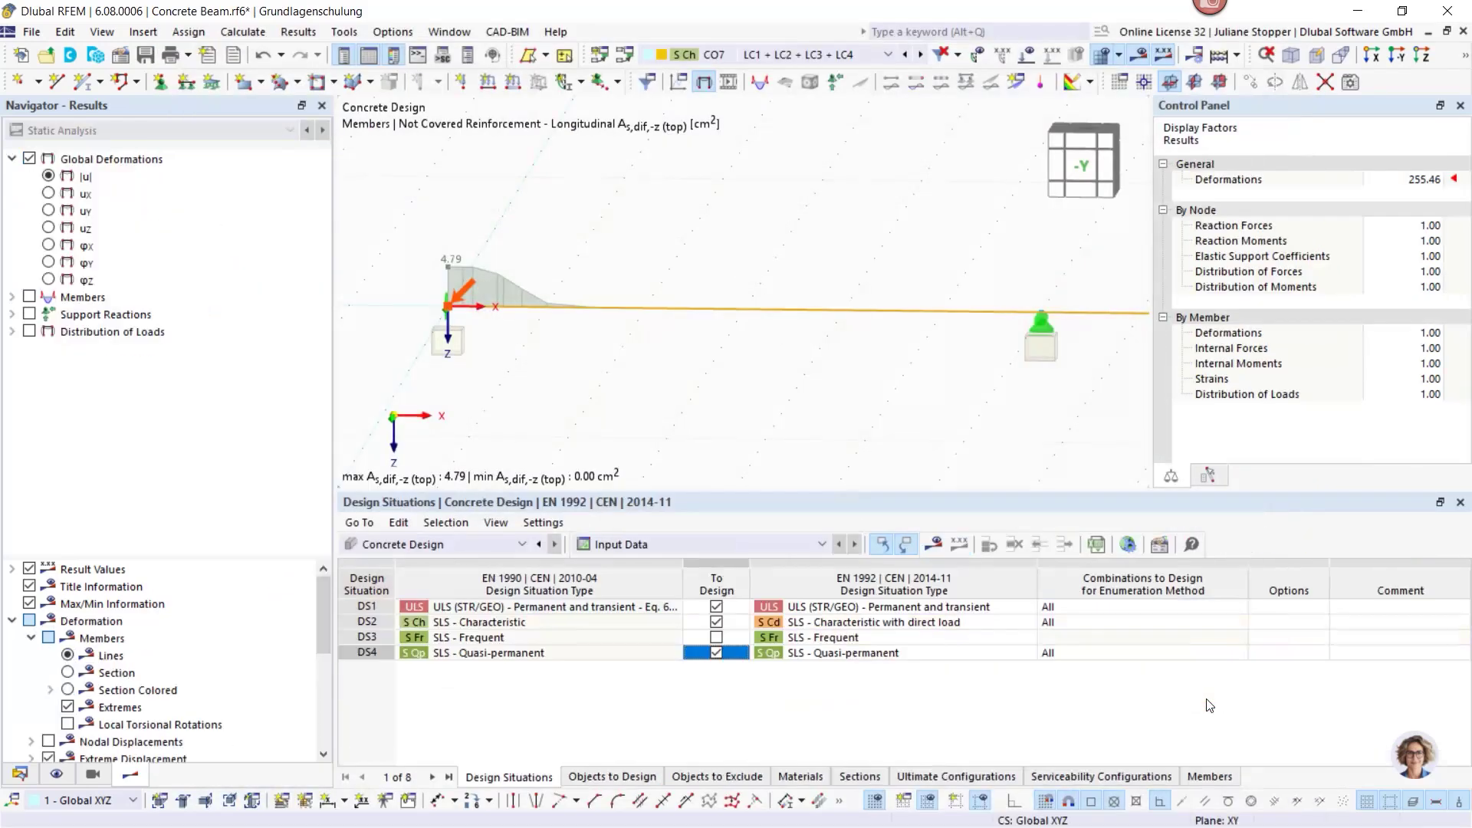
# Reopen the beam's longitudinal reinforcement and review its reinforcement layout drawing, leaving the member unchanged.
pyautogui.doubleClick(772, 316)
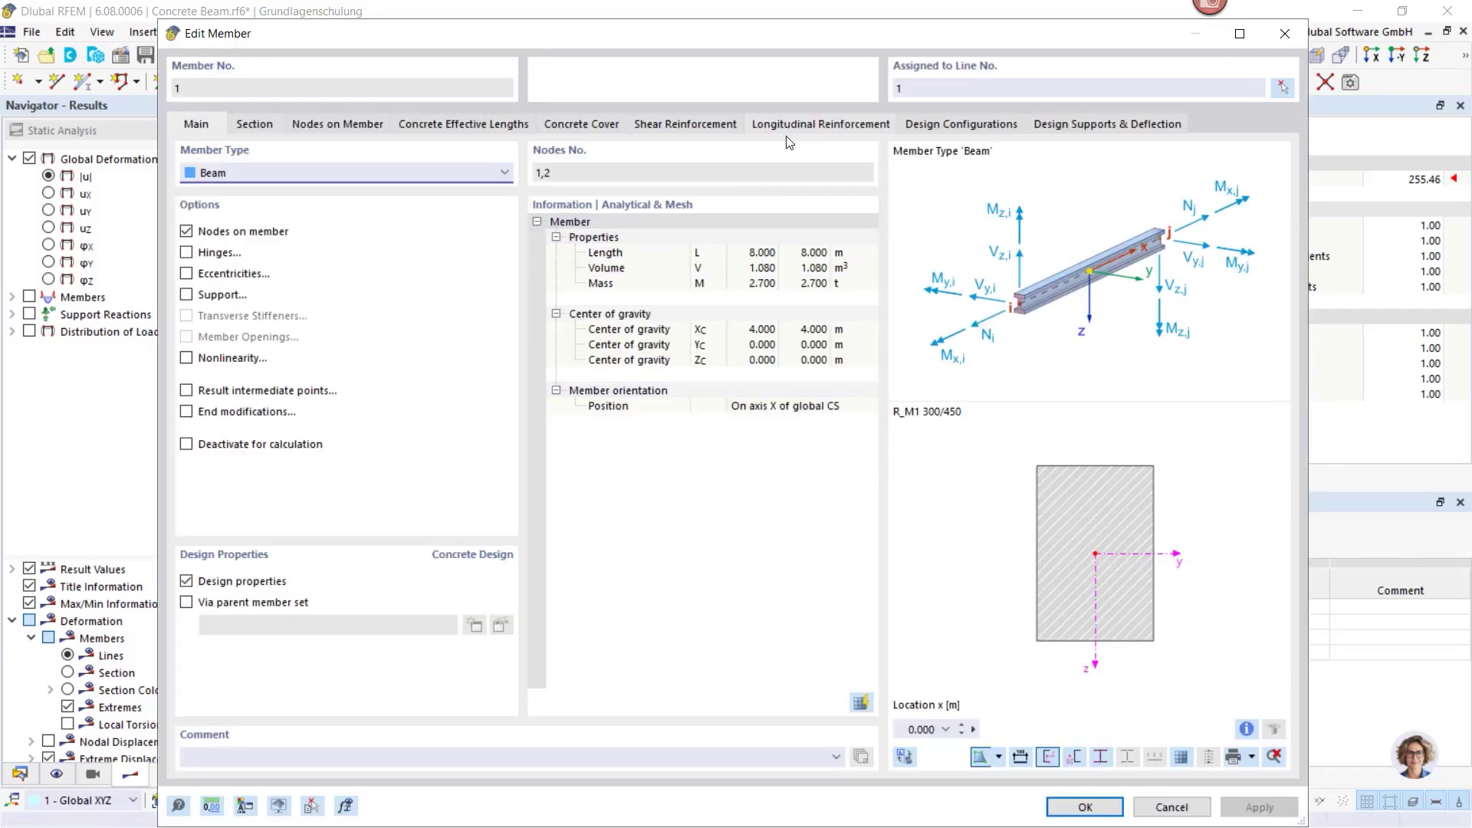
pyautogui.click(790, 123)
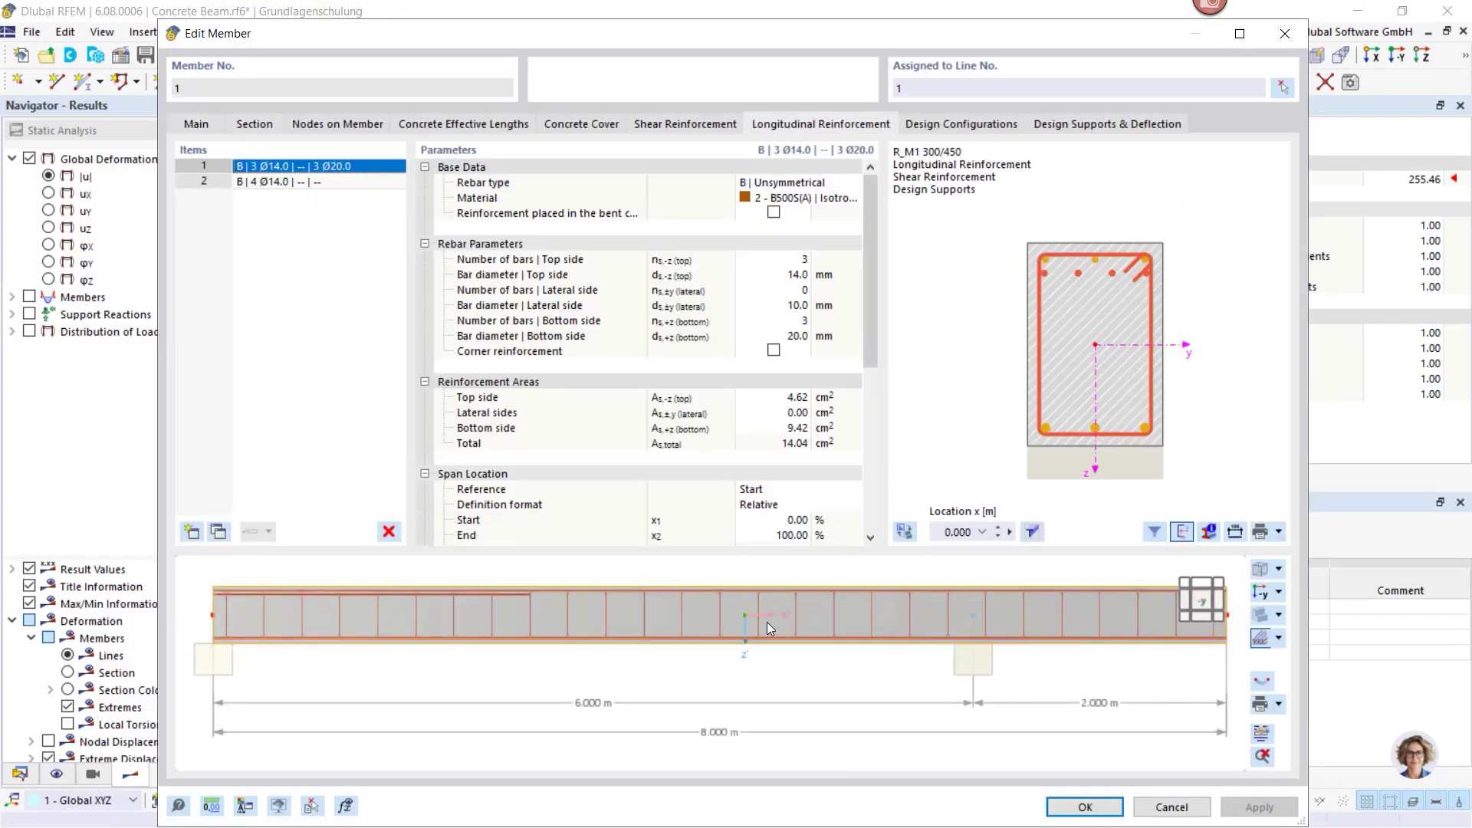
pyautogui.click(1263, 734)
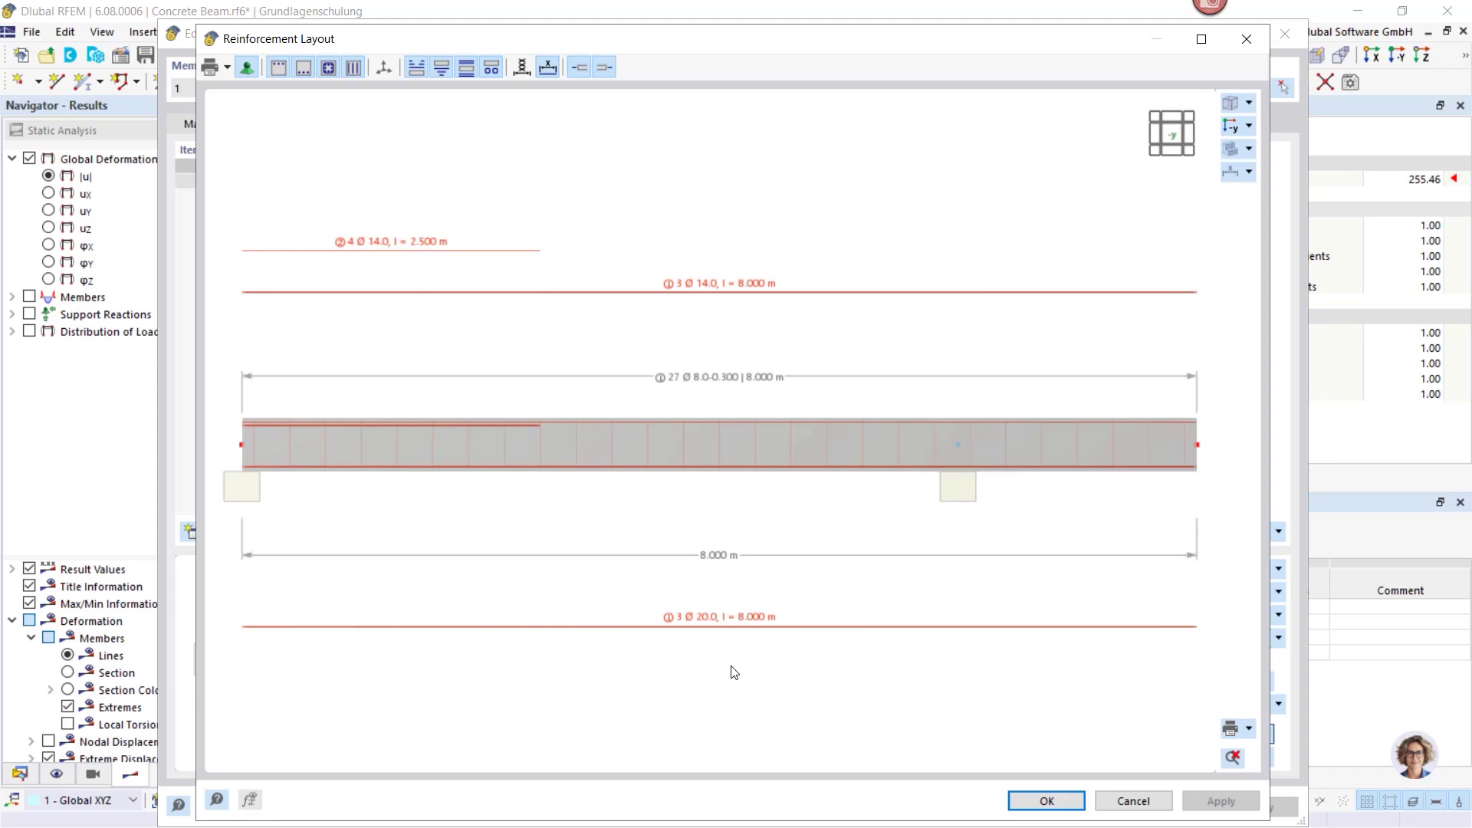
pyautogui.click(229, 68)
pyautogui.click(228, 67)
pyautogui.click(1038, 802)
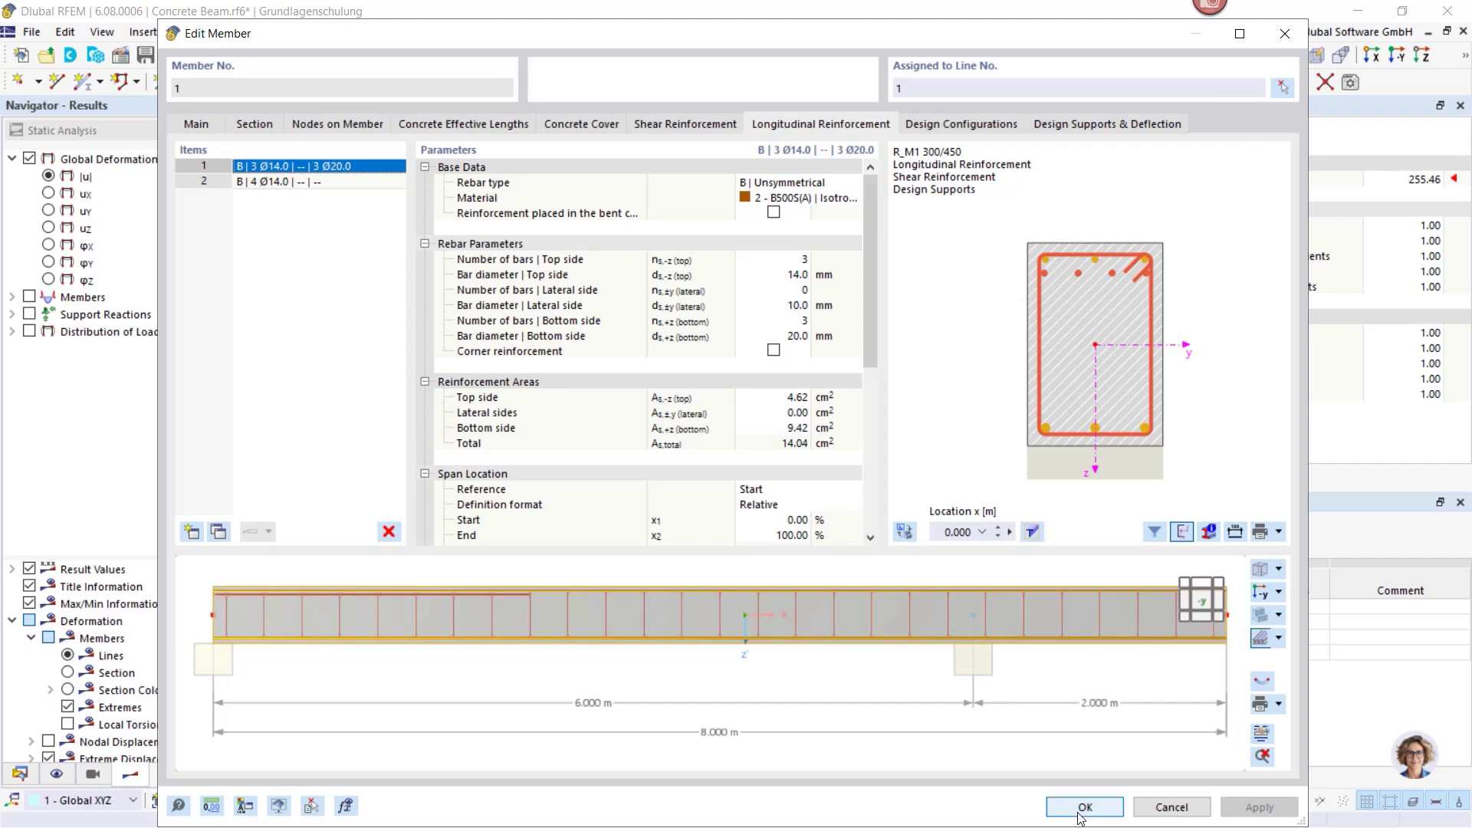
pyautogui.click(1084, 808)
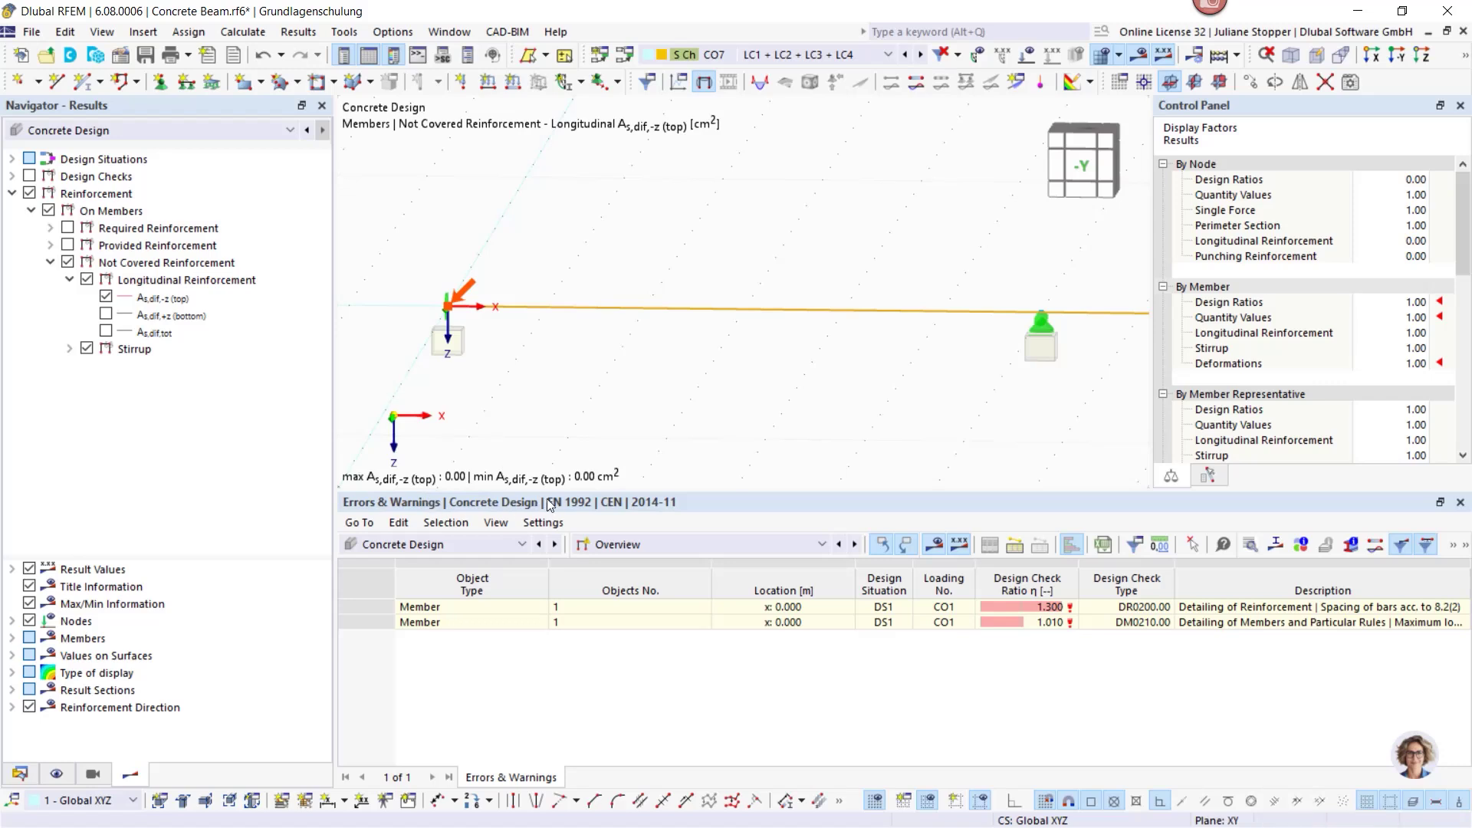
# Display the not covered bottom longitudinal reinforcement as well, and show the table of design ratios on members.
pyautogui.click(106, 315)
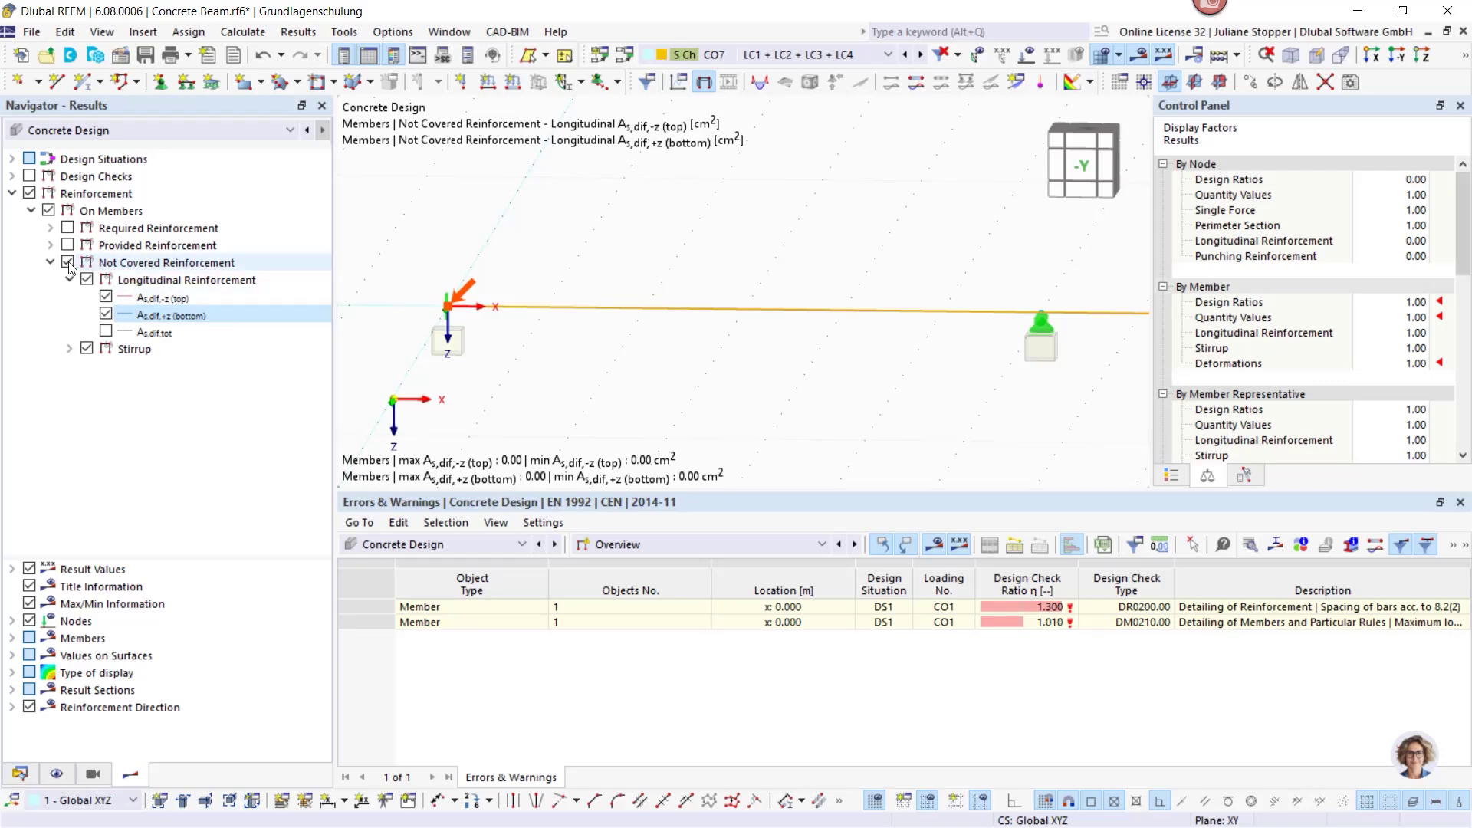
pyautogui.click(660, 544)
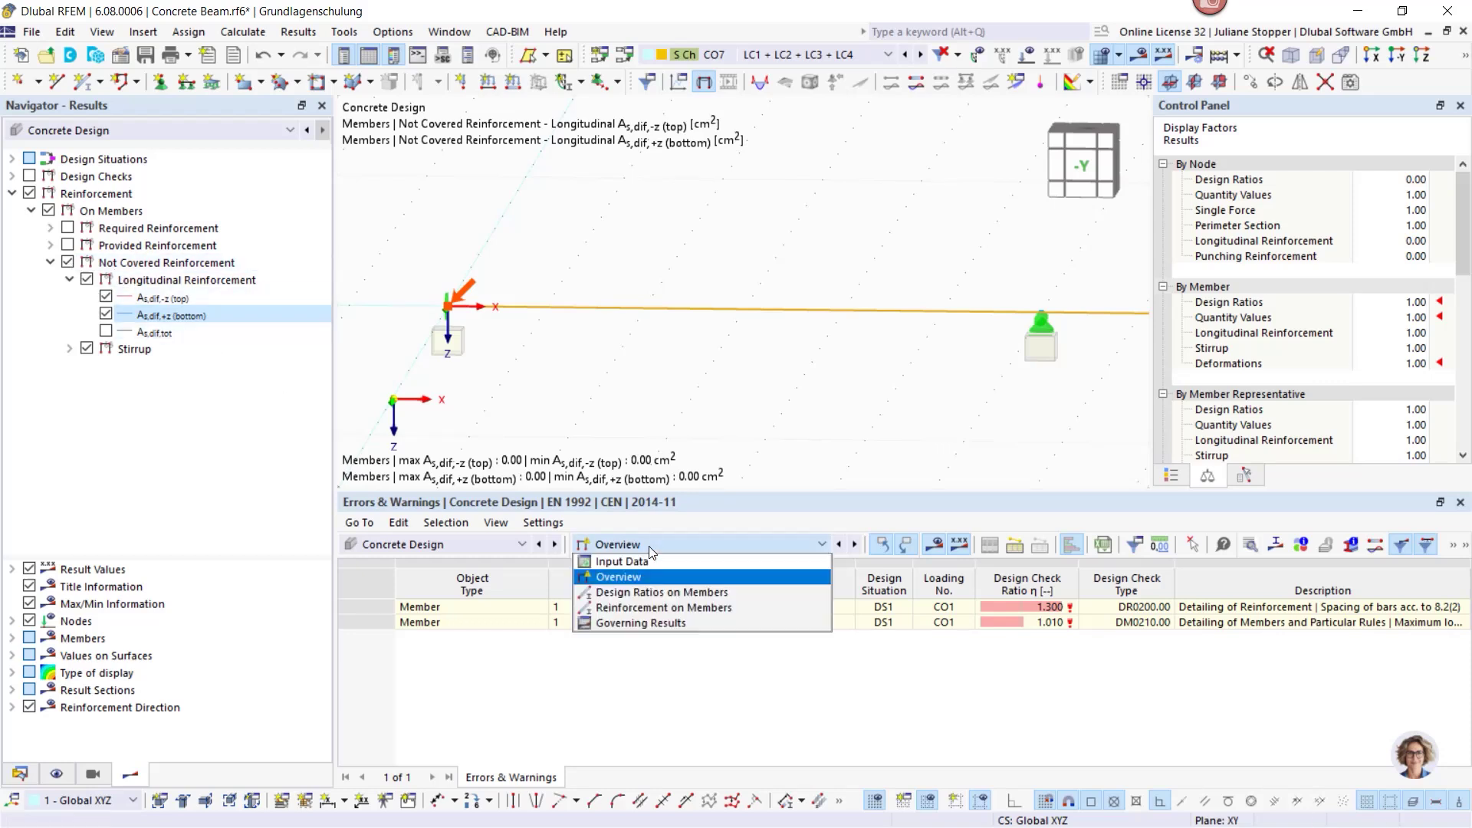
pyautogui.click(652, 595)
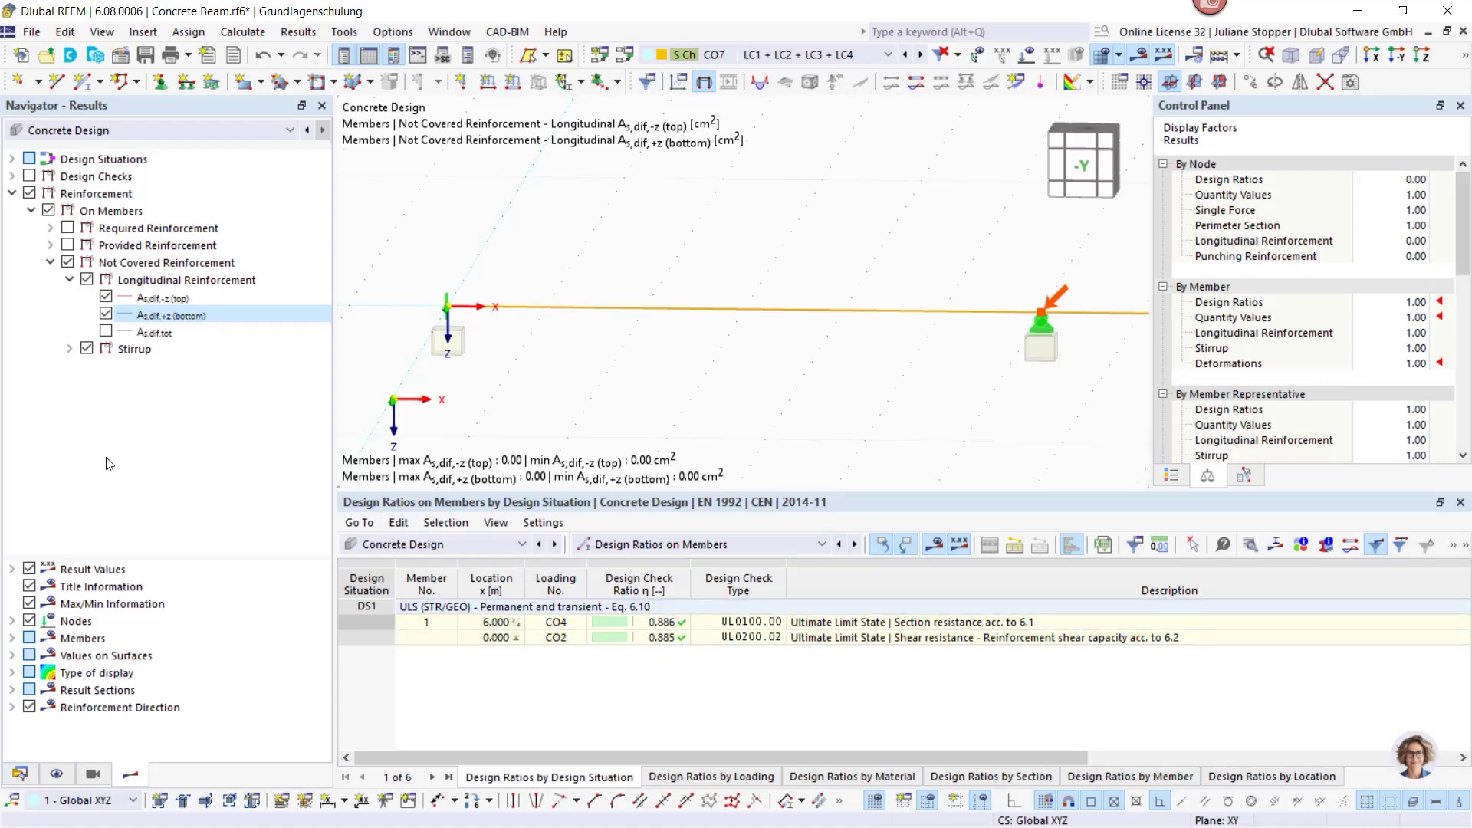
# Replace the reinforcement results on the beam with the UL0200.02 shear resistance check diagram and list that check's detailed values.
pyautogui.click(29, 193)
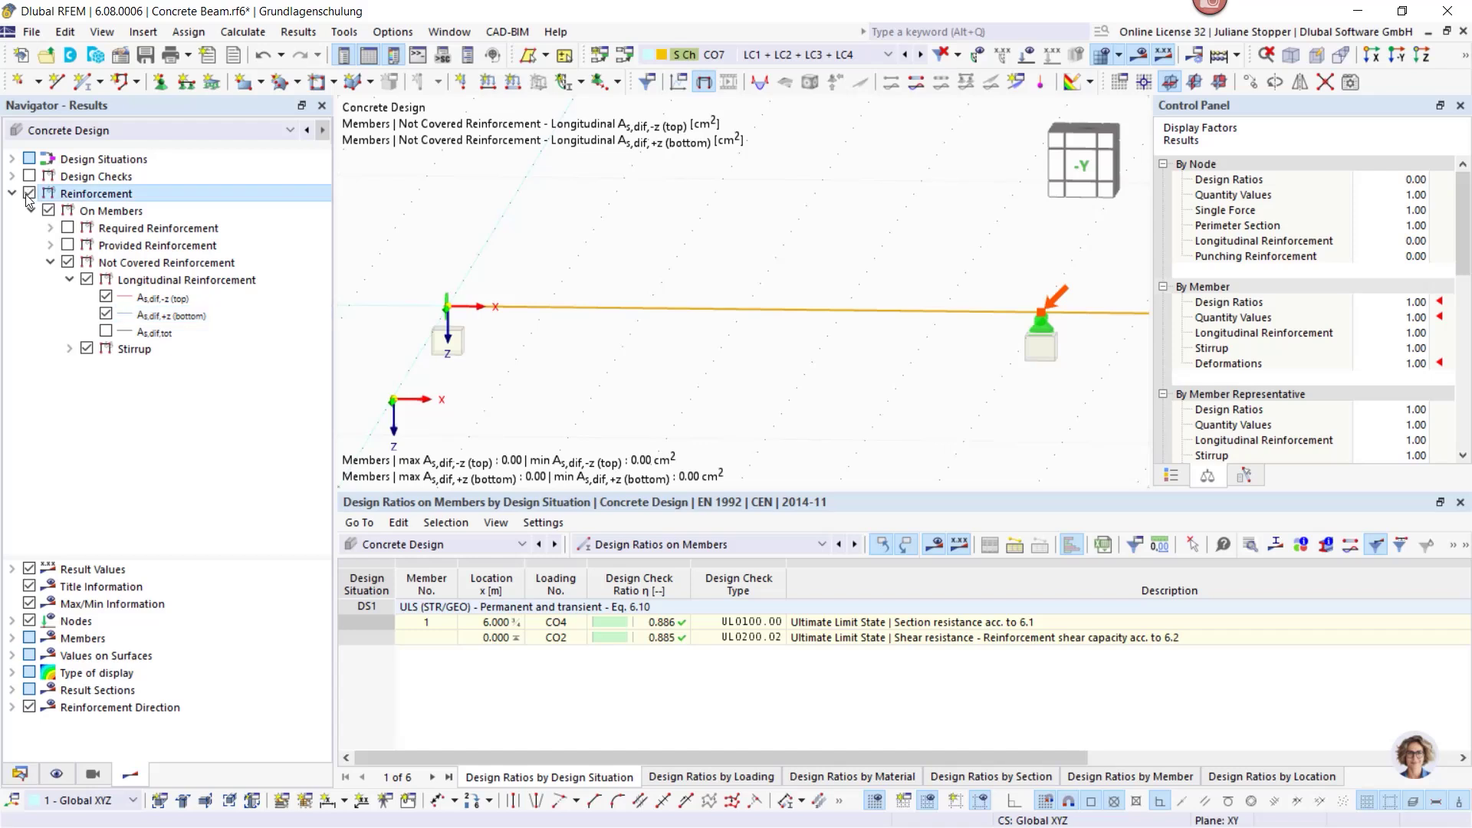
pyautogui.click(12, 177)
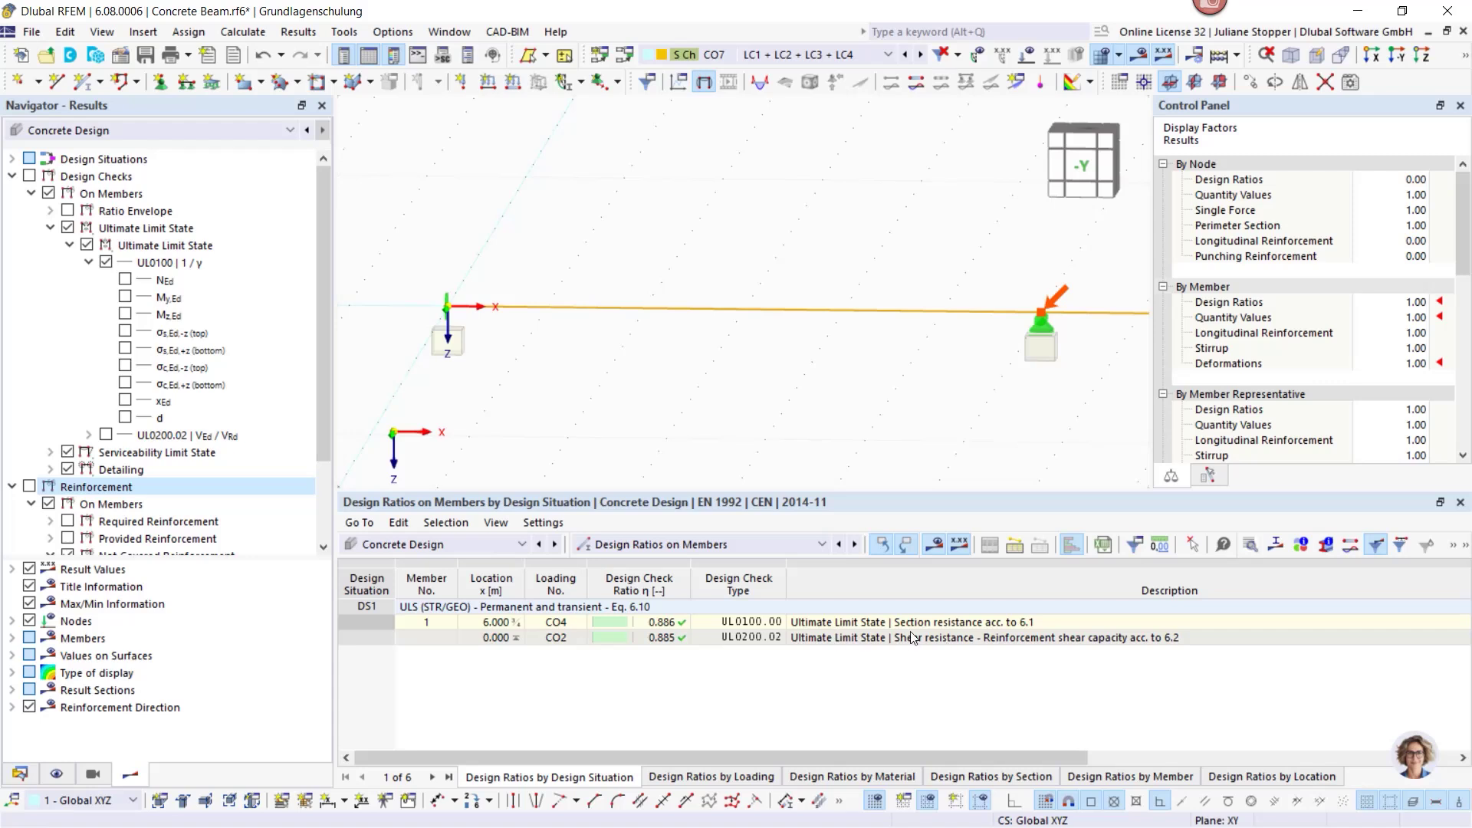
pyautogui.click(749, 641)
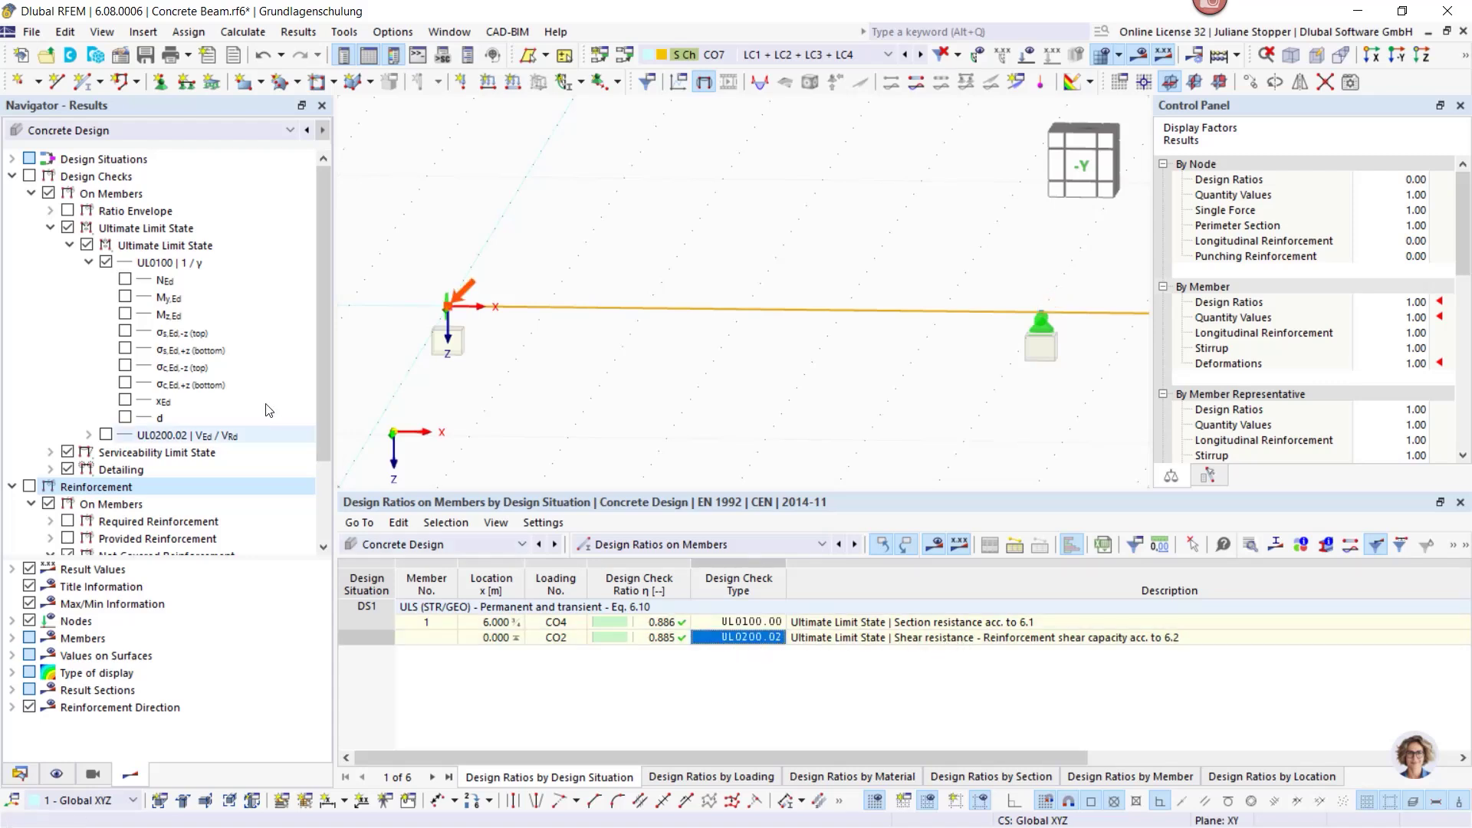
pyautogui.click(105, 263)
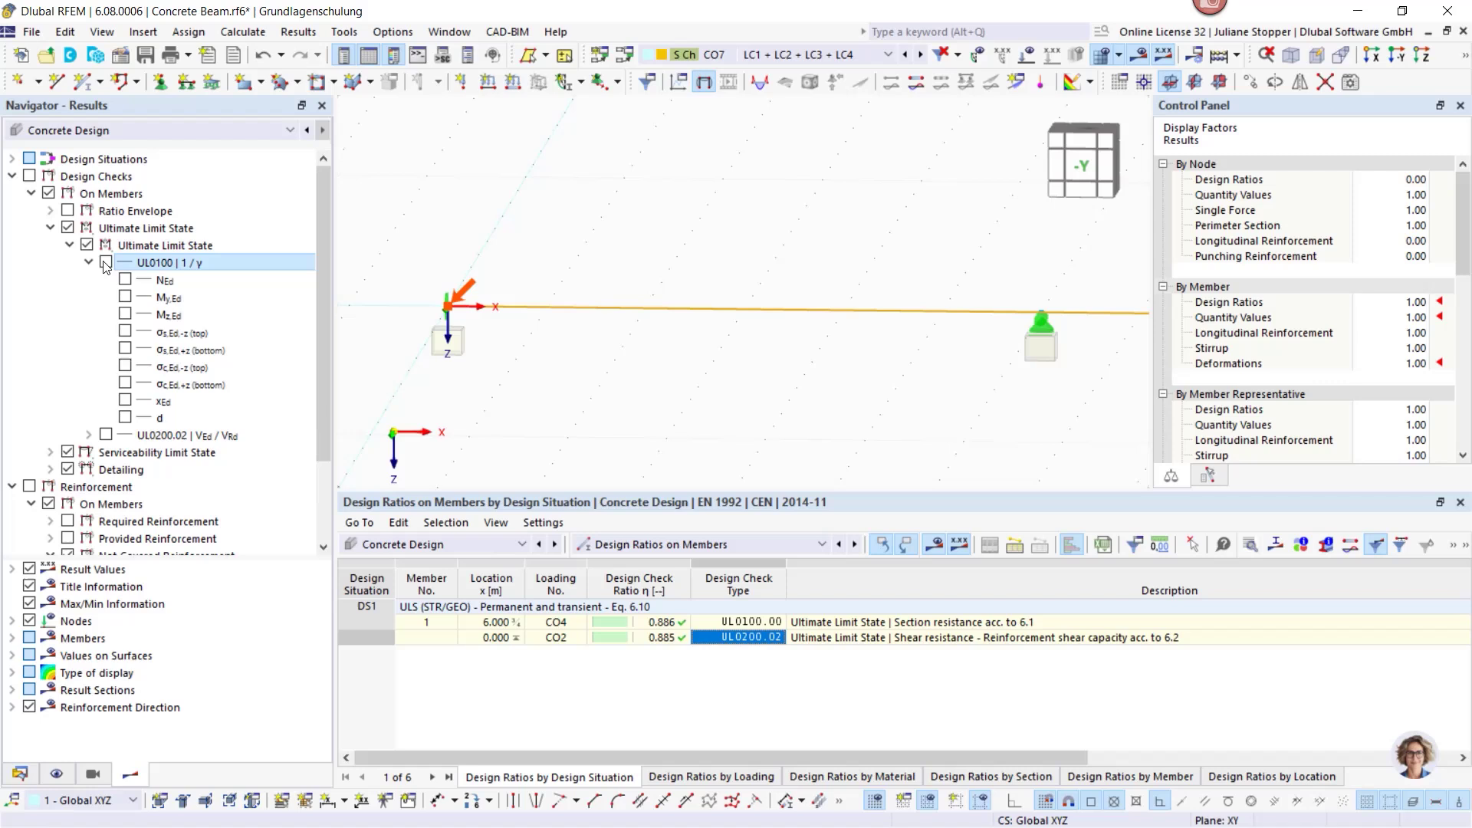
pyautogui.click(105, 435)
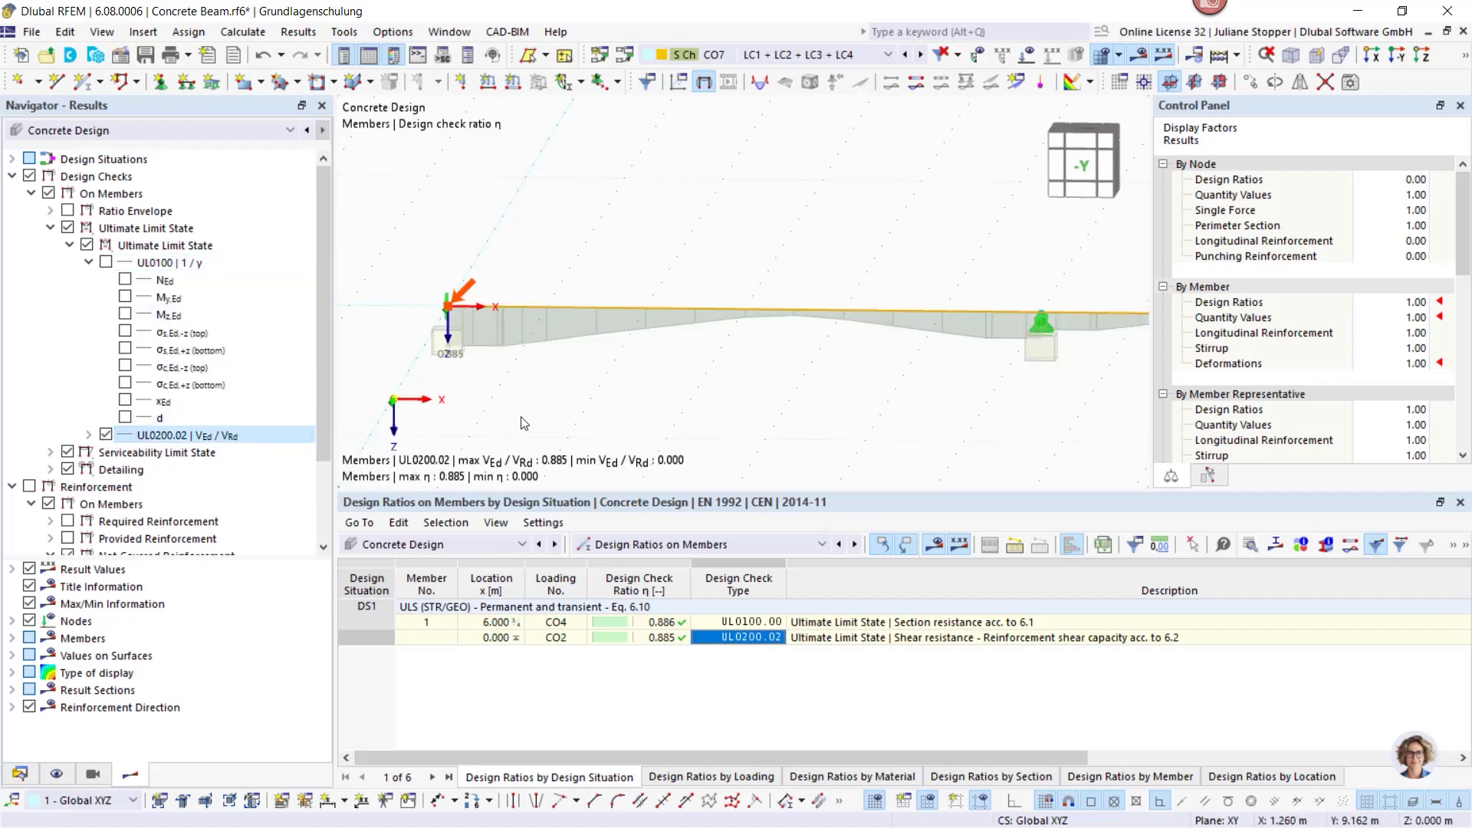
pyautogui.click(88, 435)
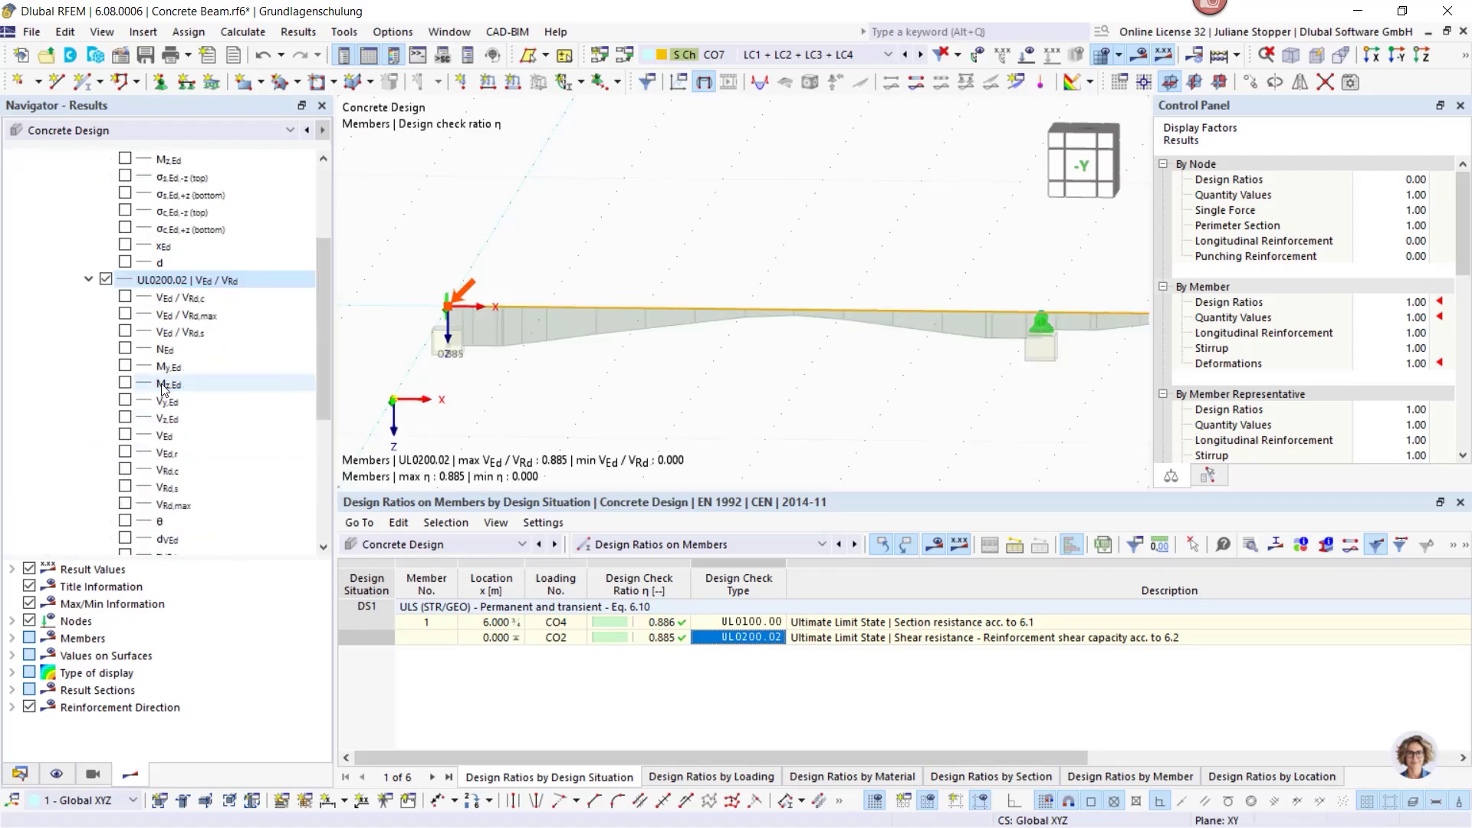
# Replace the overall UL0200.02 diagram on the beam with the V_Ed / V_Rd,c ratio diagram.
pyautogui.scroll(-2, 443, 365)
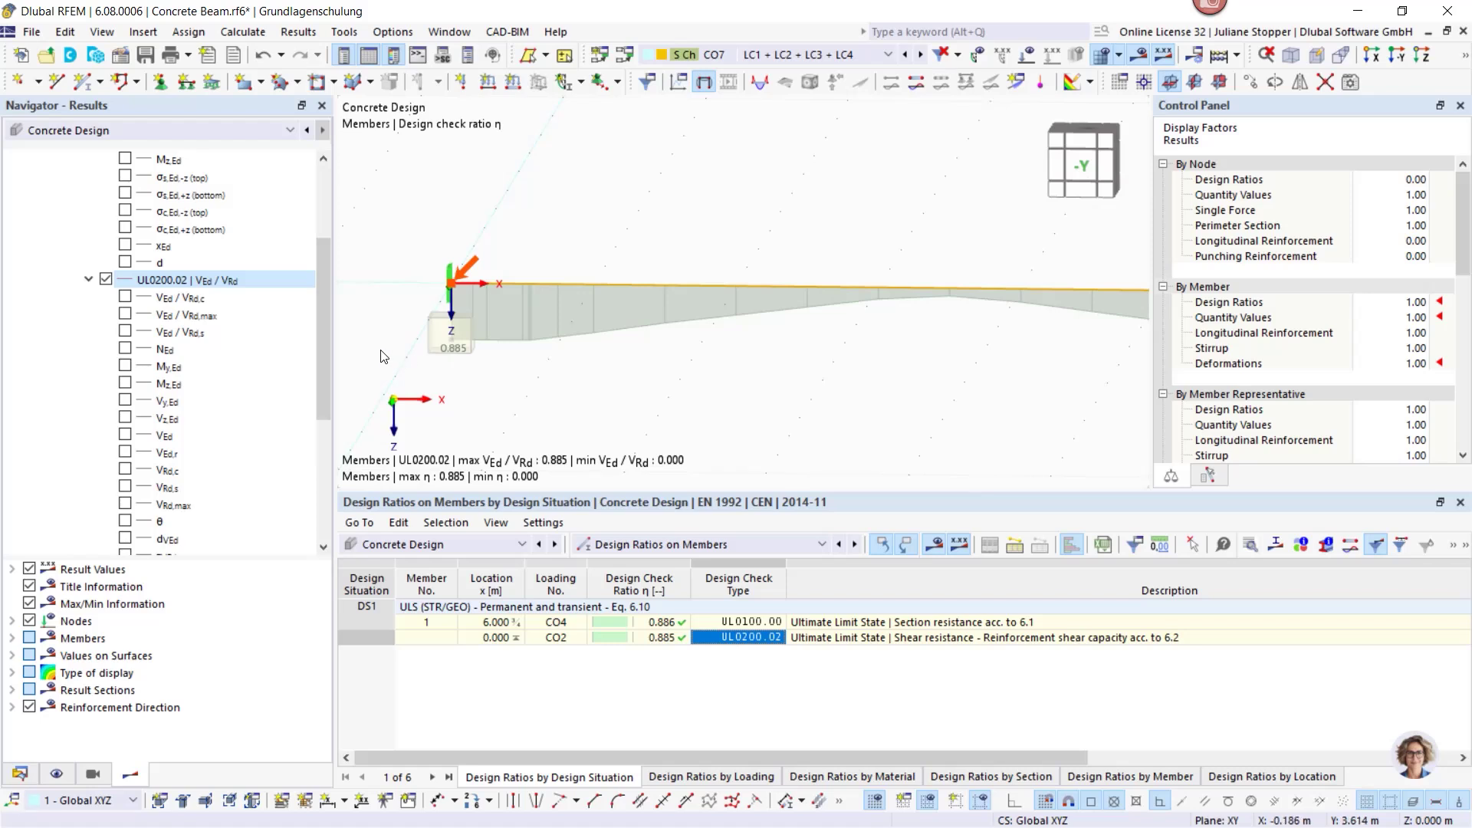
pyautogui.click(124, 299)
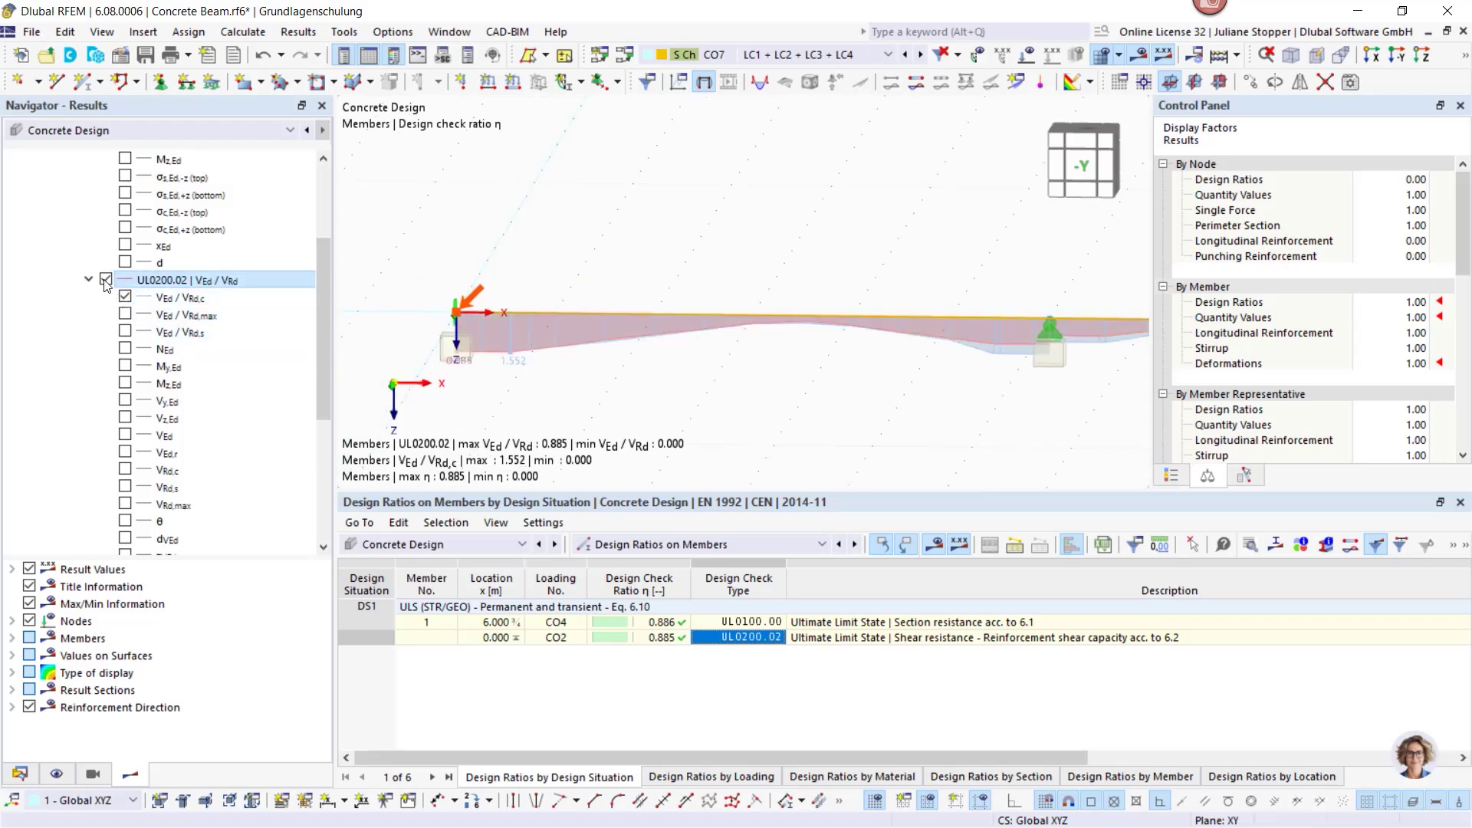
pyautogui.click(106, 280)
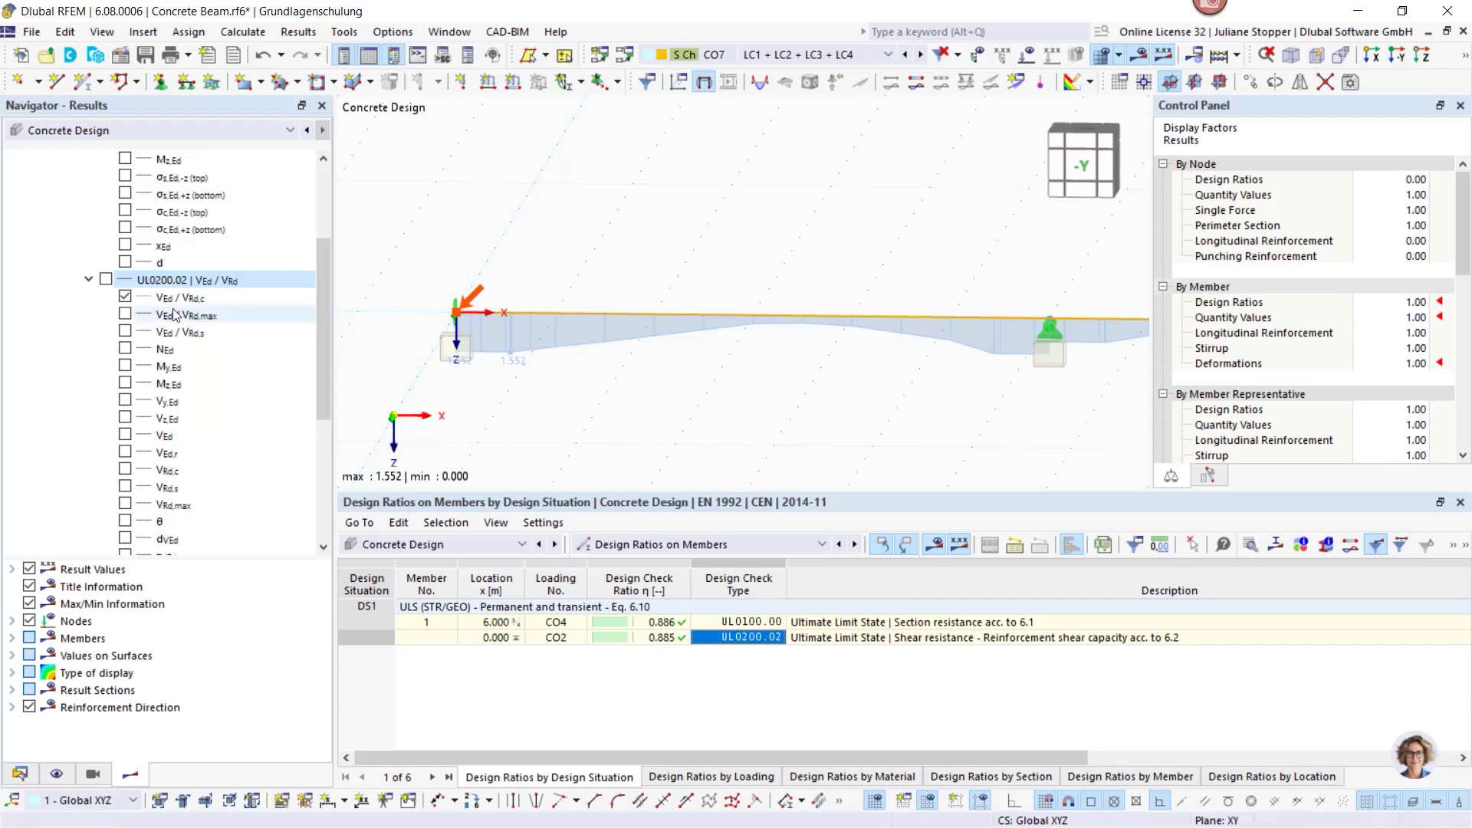
# Add the V_Ed / V_Rd,max and V_Ed / V_Rd,s diagrams, and reduce the display to V_Ed / V_Rd,s alone.
pyautogui.click(125, 314)
pyautogui.click(125, 332)
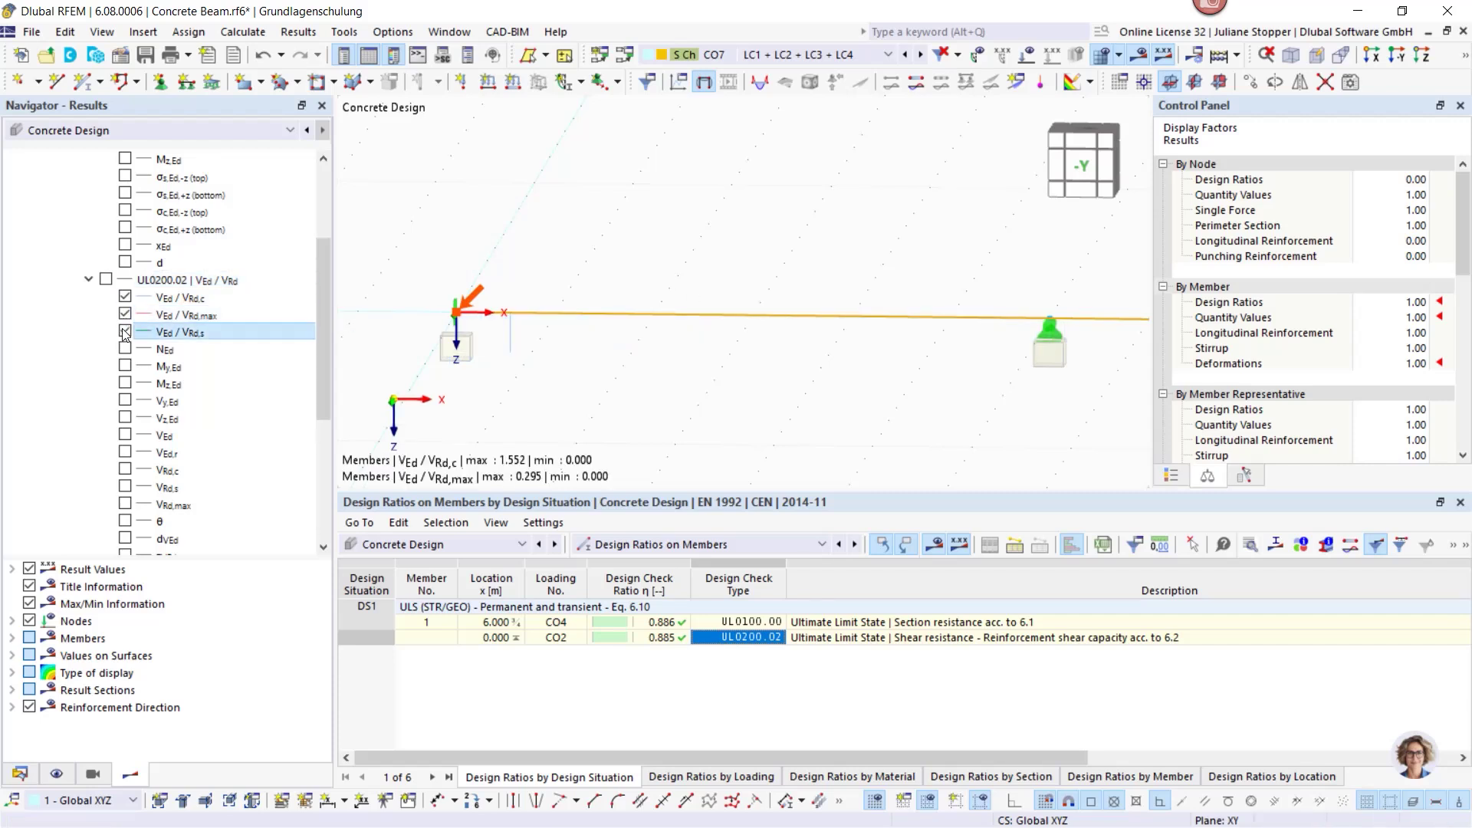
pyautogui.click(125, 297)
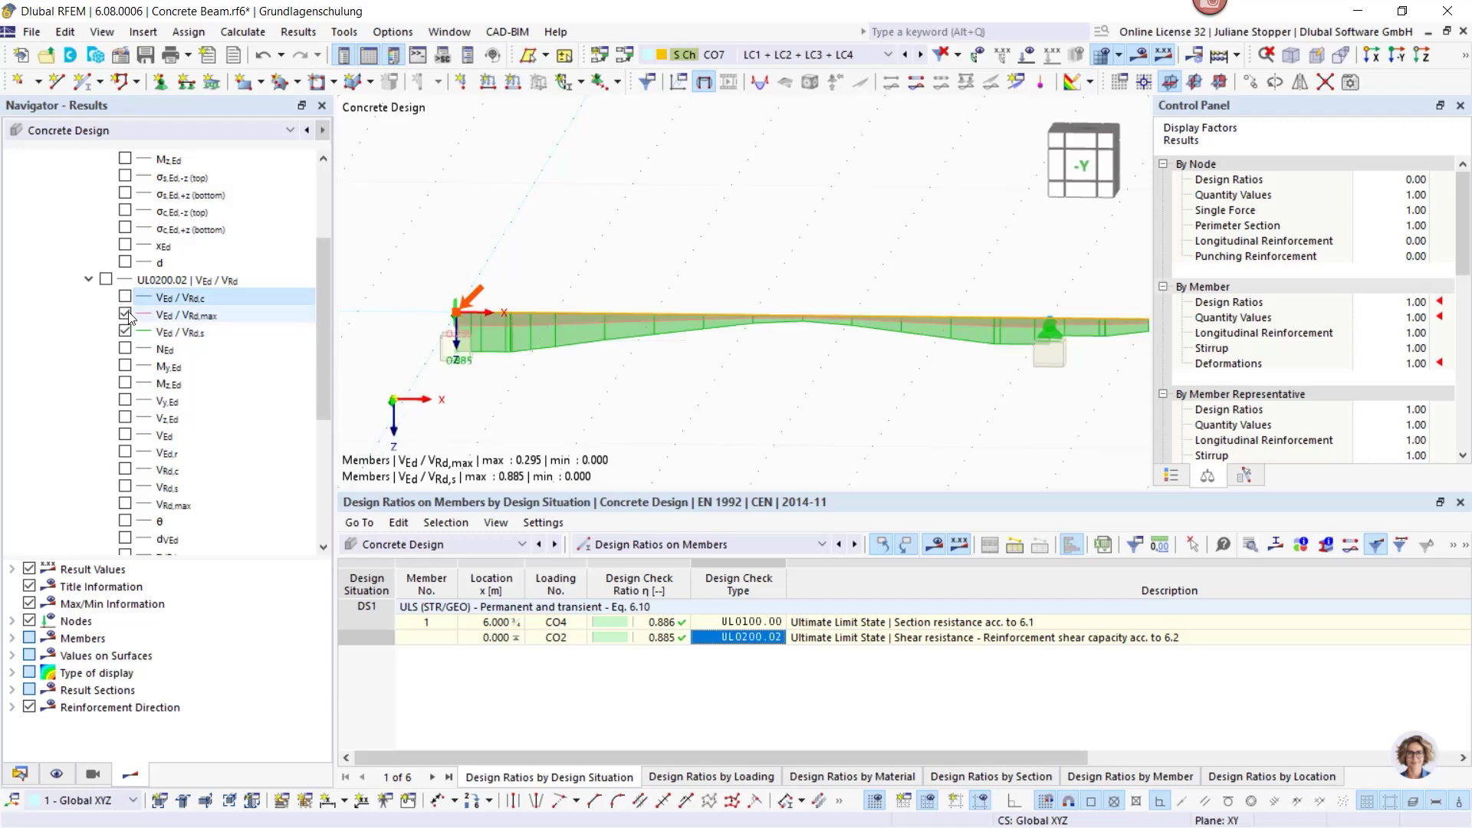
pyautogui.click(125, 314)
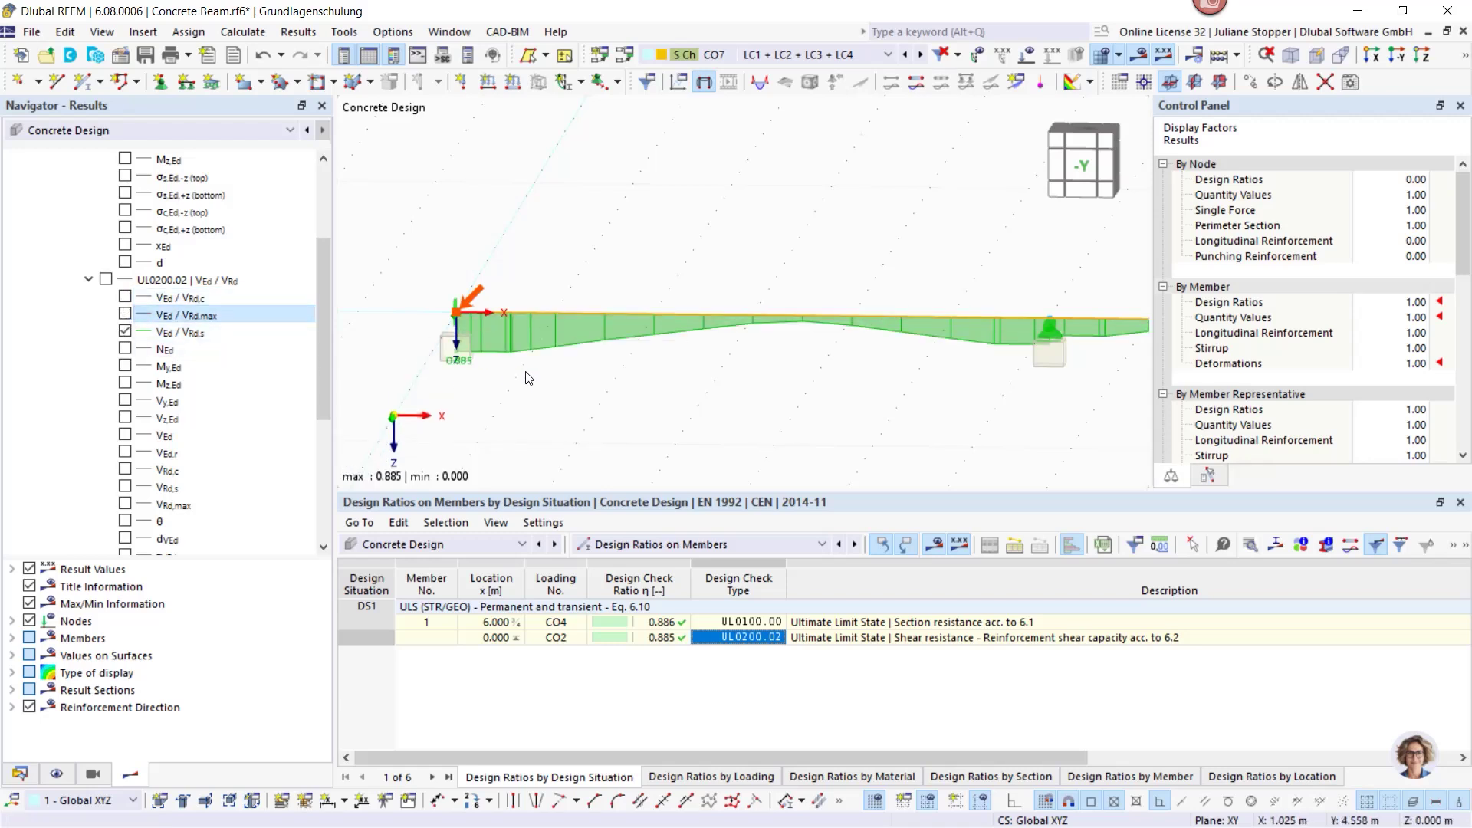
pyautogui.scroll(2, 528, 378)
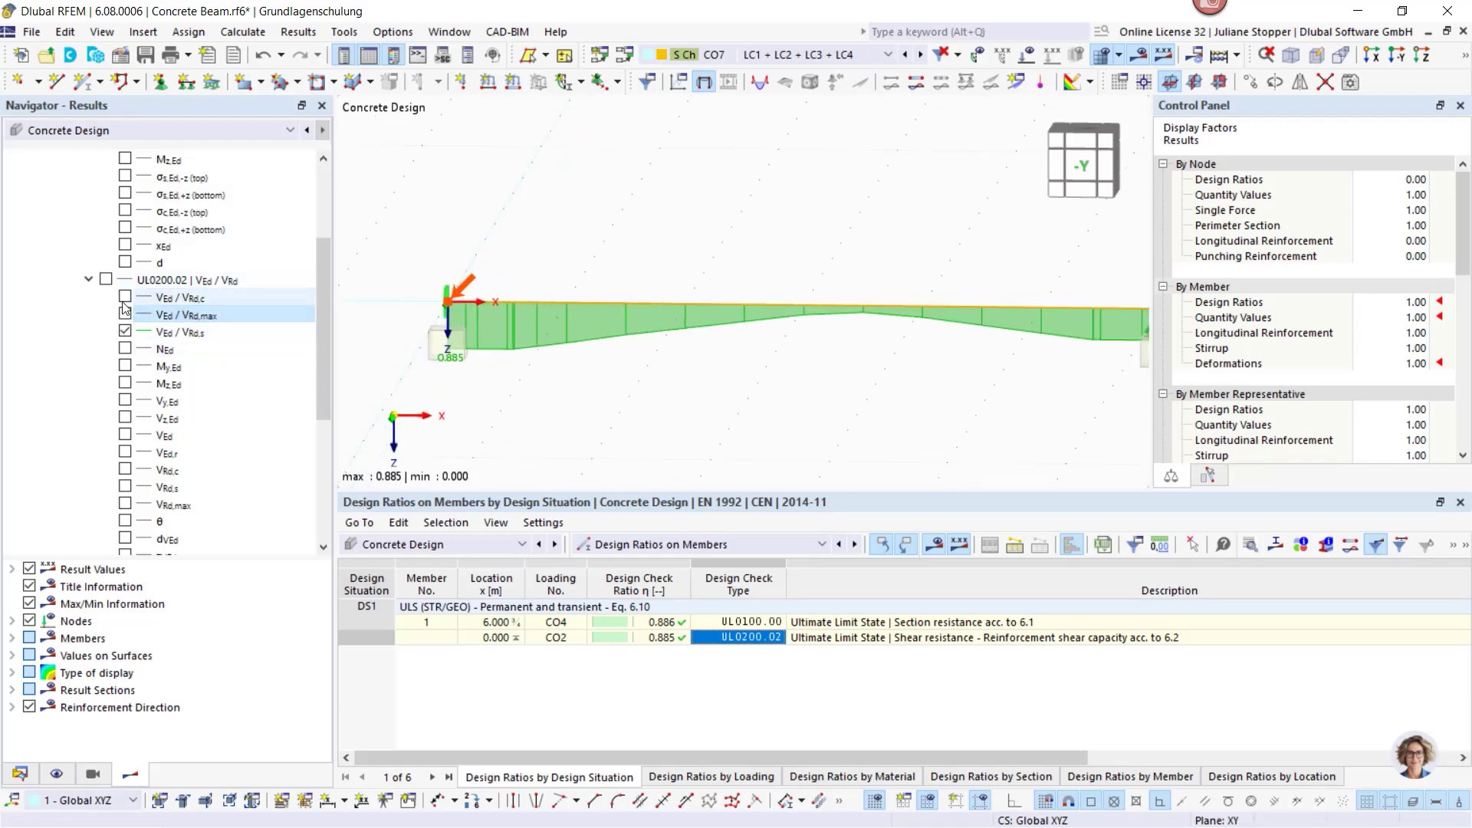
# Restore the overall UL0200.02 V_Ed / V_Rd diagram and open that check's details with a wider formula area.
pyautogui.click(106, 279)
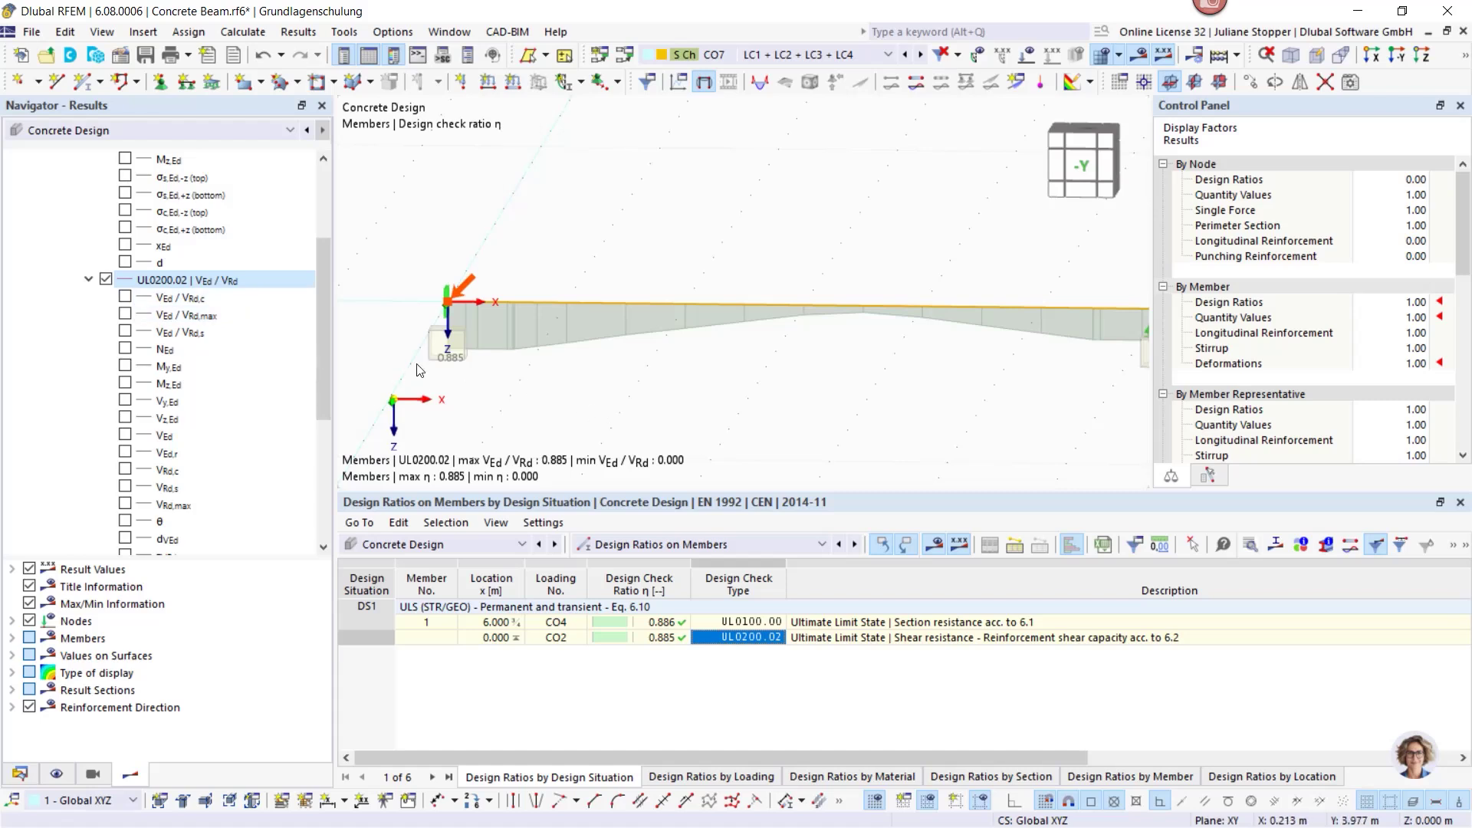
pyautogui.scroll(-2, 511, 381)
pyautogui.scroll(-1, 670, 369)
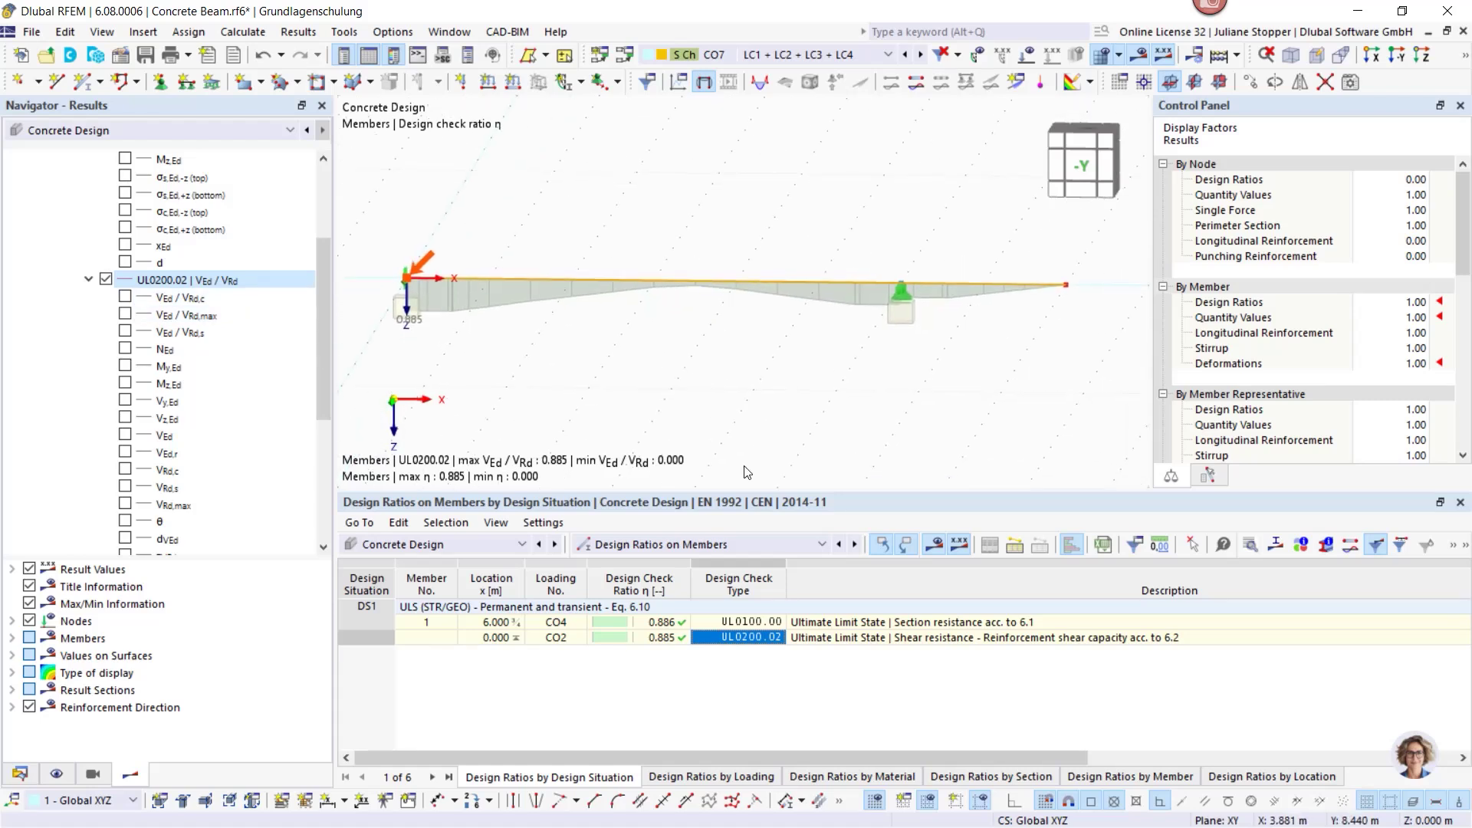
pyautogui.scroll(-1, 682, 379)
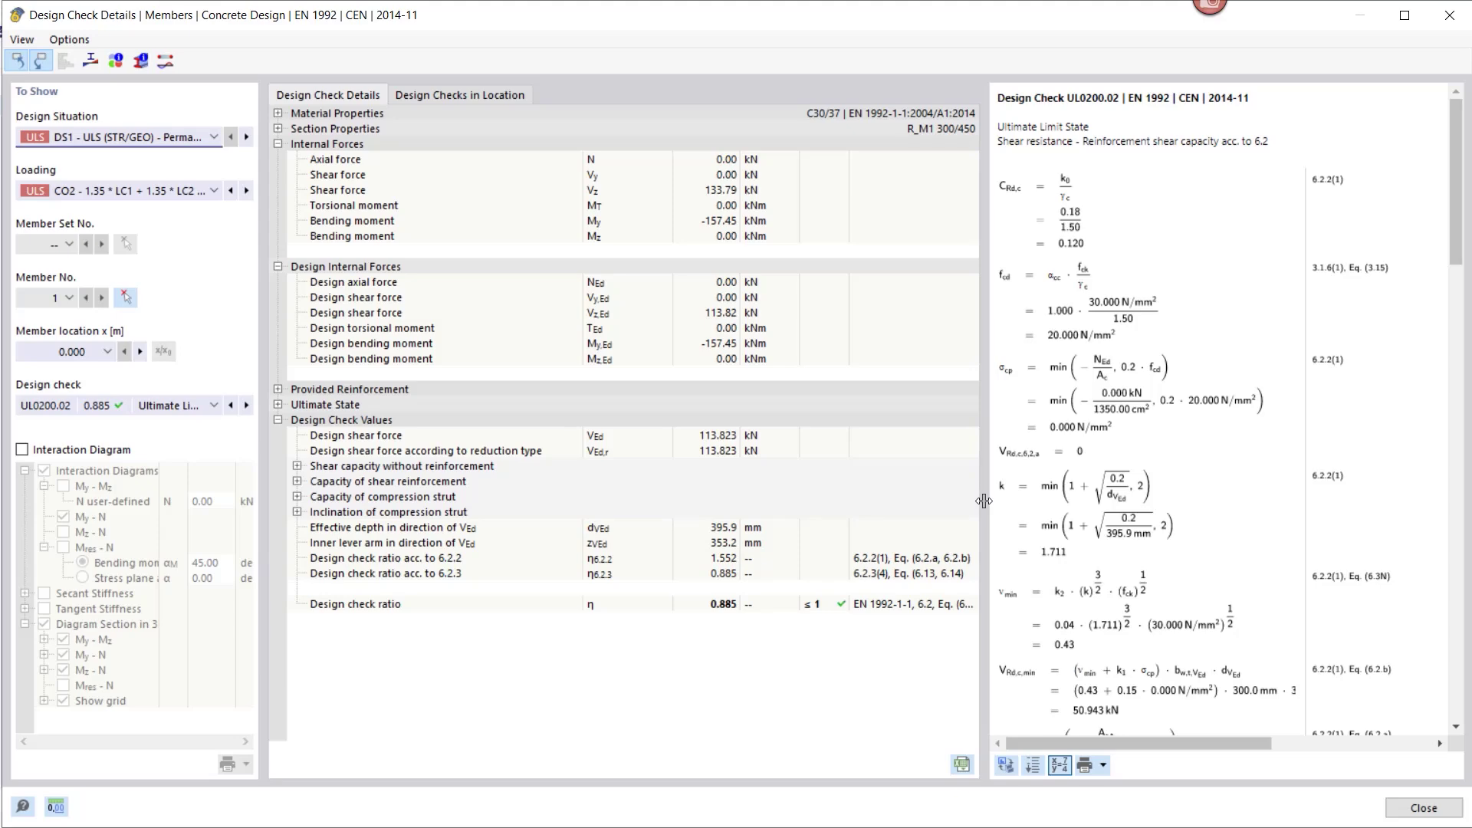
pyautogui.moveTo(983, 500); pyautogui.dragTo(945, 495)
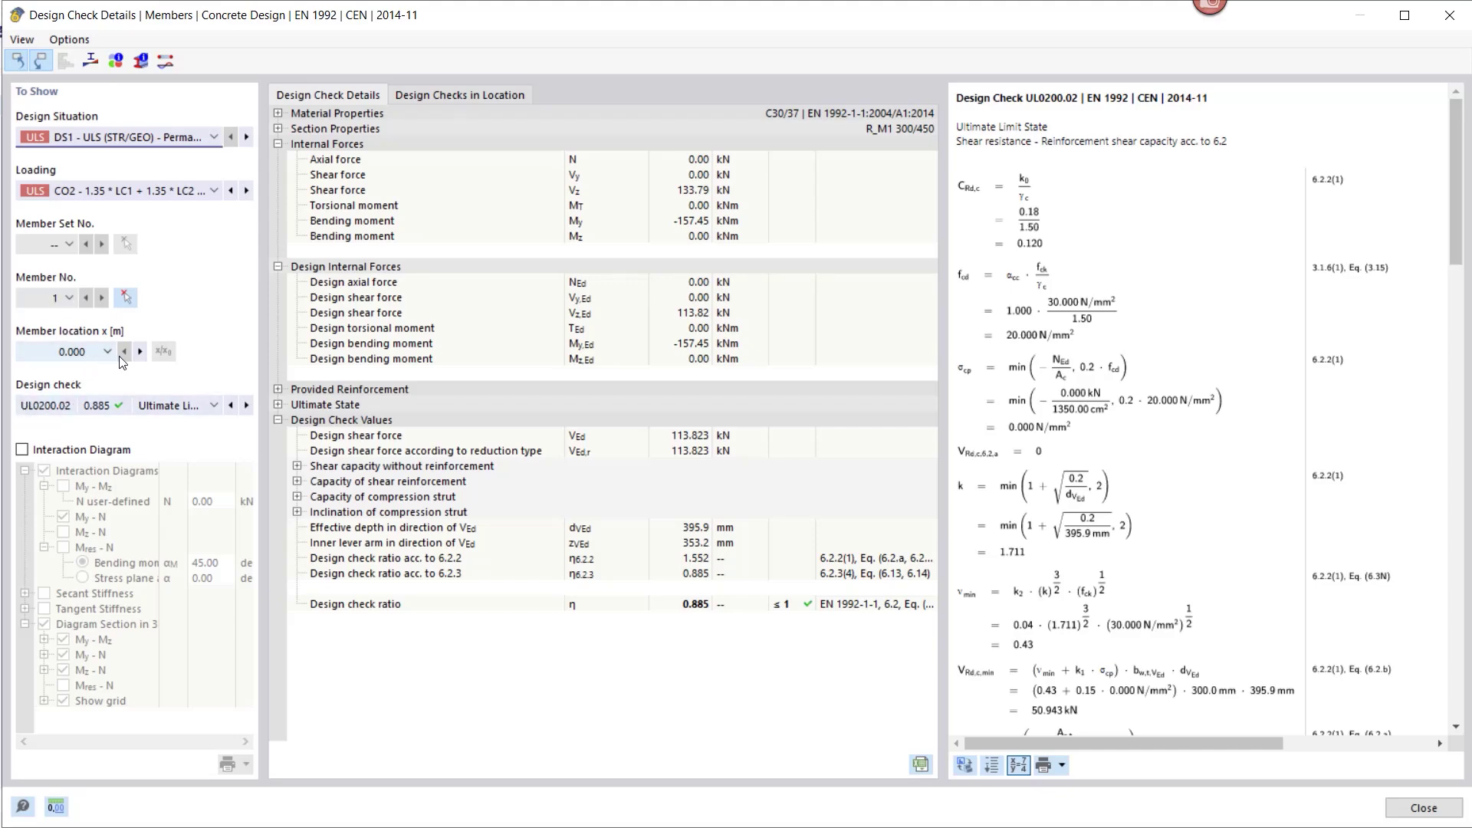
# Switch the shear check to member location x = 0.250 m and read its formulas through the V_Rd,max calculation.
pyautogui.click(139, 351)
pyautogui.scroll(-3, 1169, 428)
pyautogui.scroll(-12, 1168, 428)
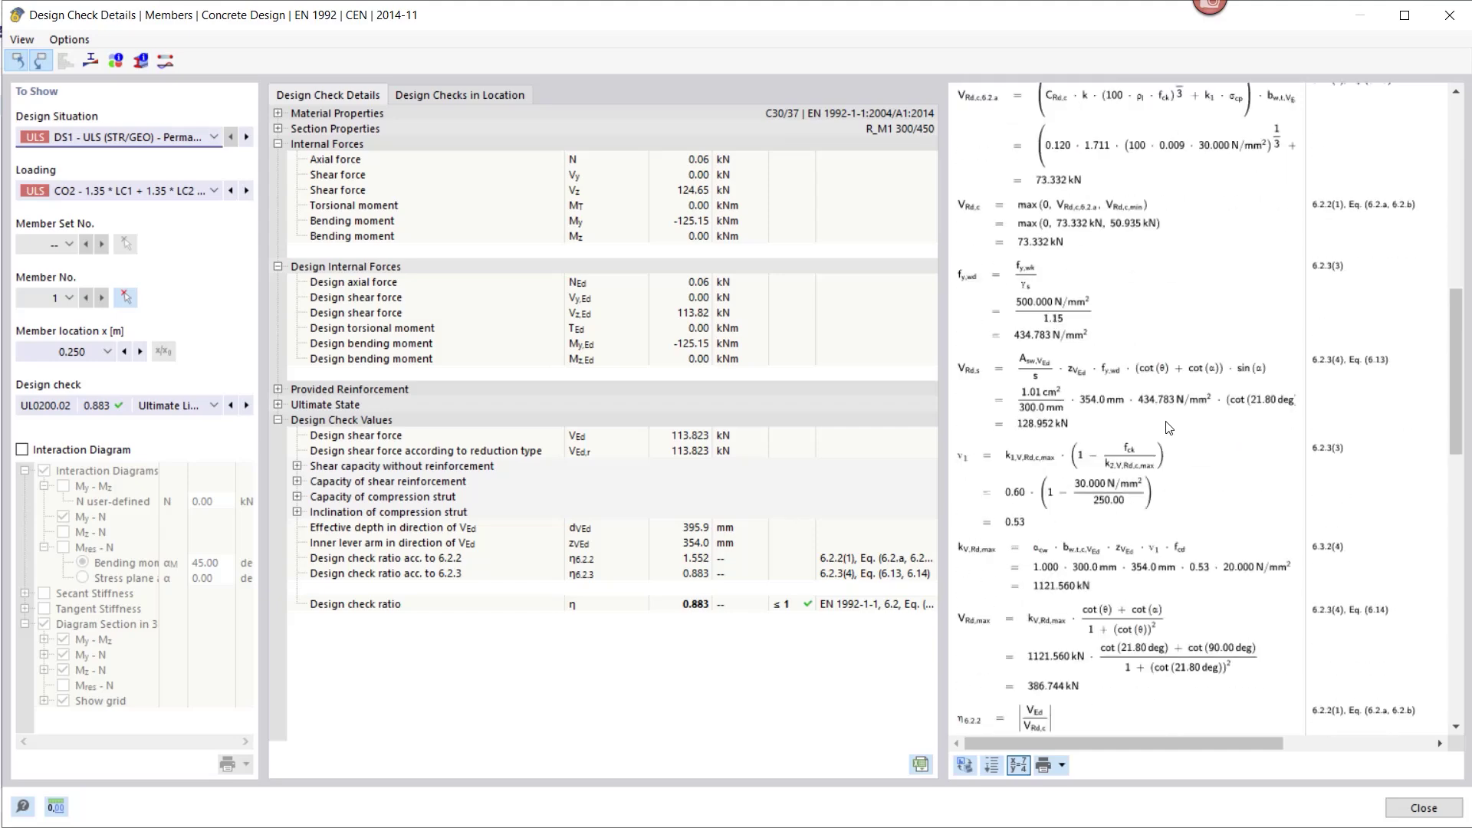
# Reduce the UL0200.02 formulas to symbols without substituted values, and review the equations and the symbol legend.
pyautogui.click(1015, 766)
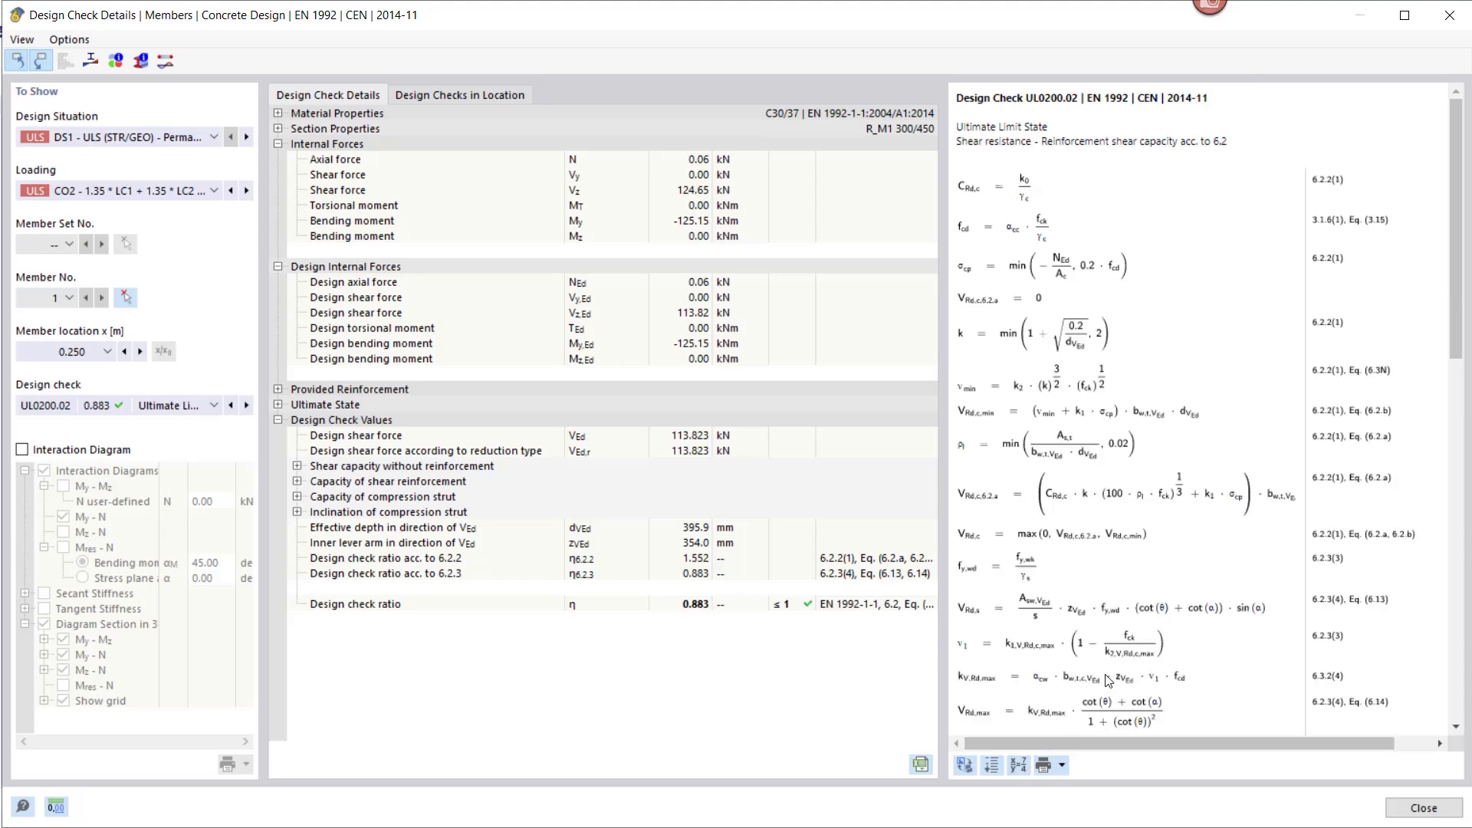
pyautogui.scroll(-8, 1098, 519)
pyautogui.scroll(3, 1098, 520)
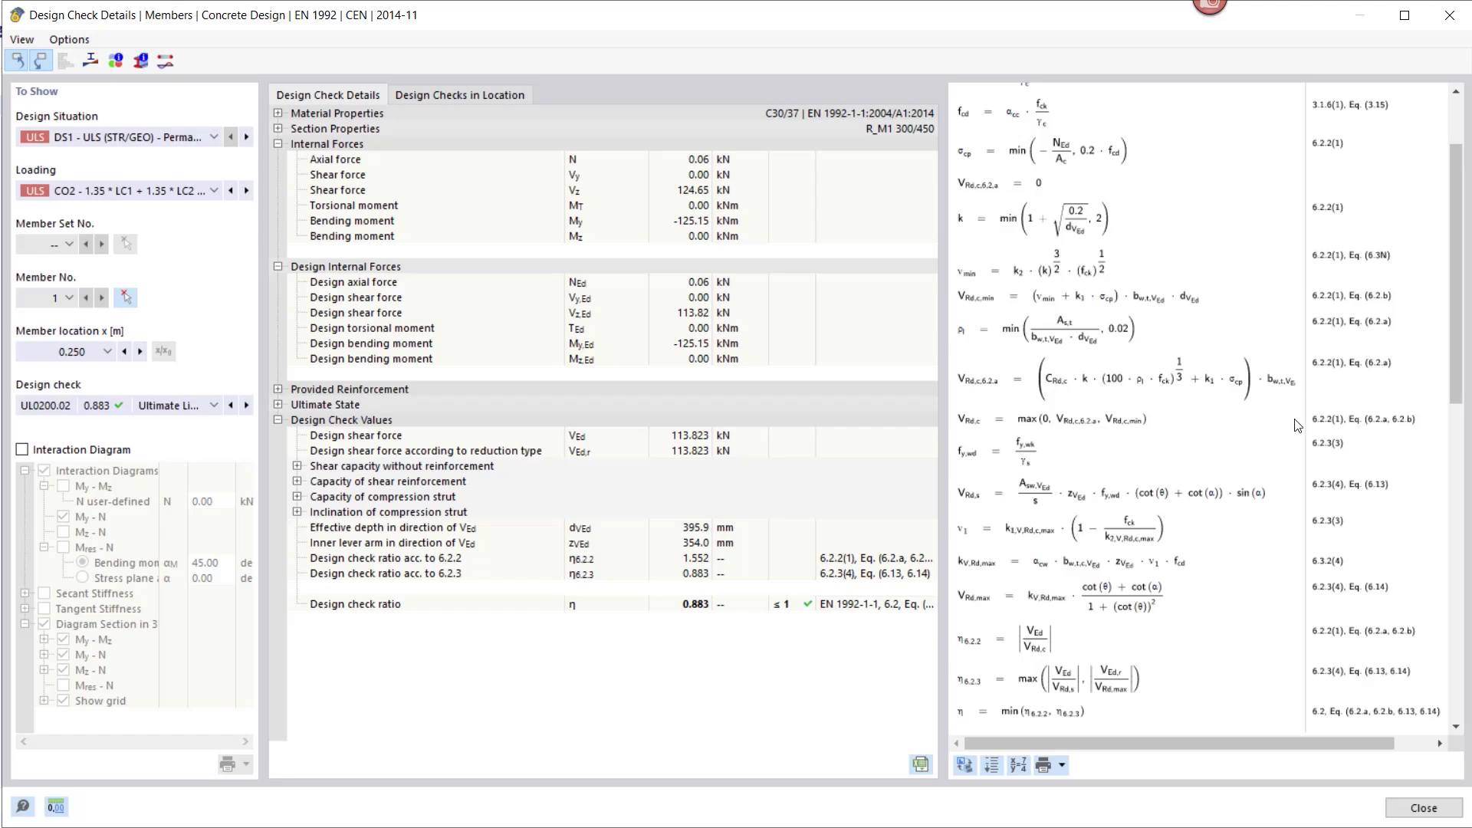
pyautogui.scroll(3, 1334, 481)
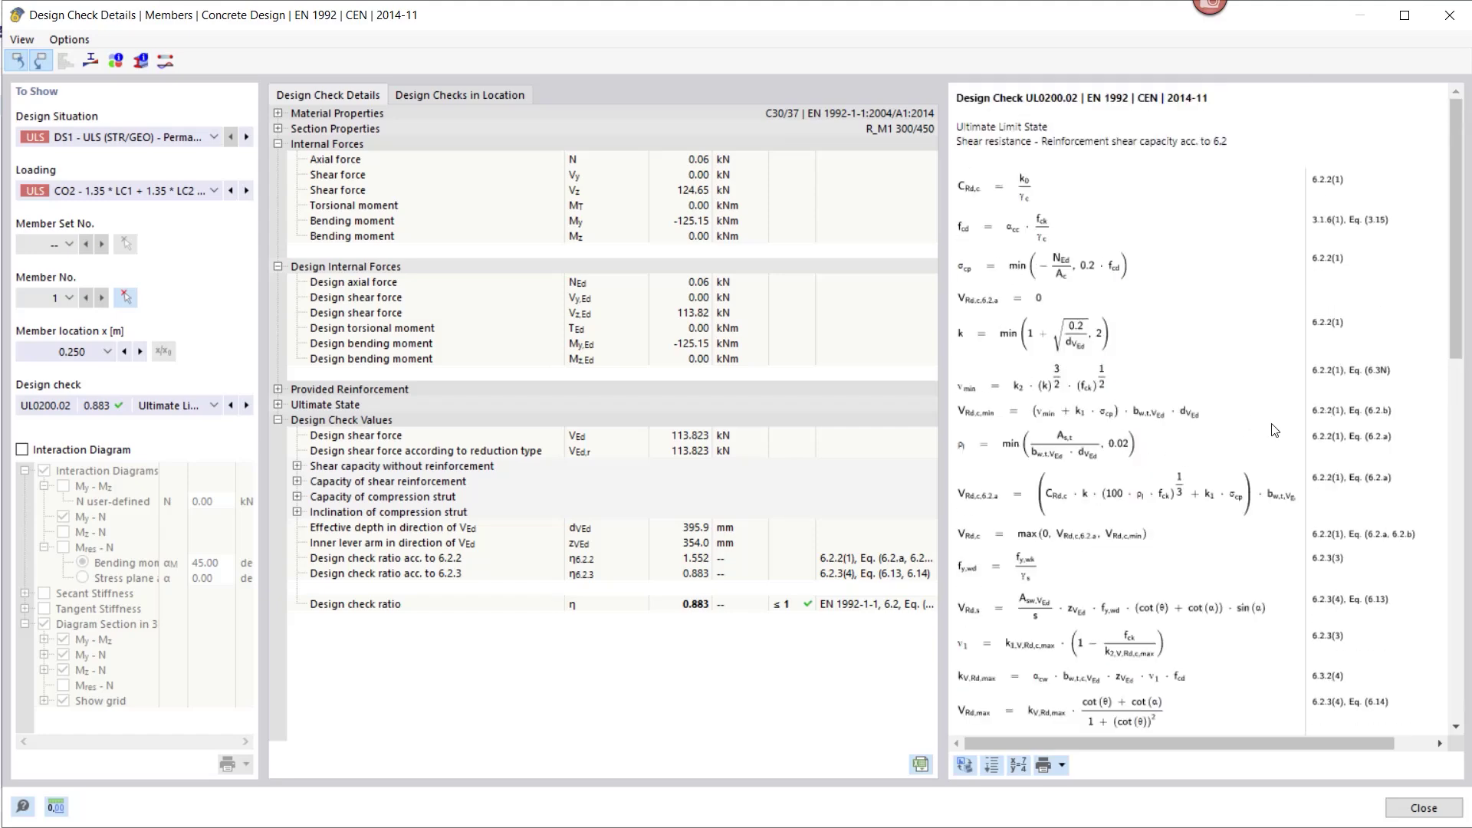
pyautogui.scroll(-9, 1273, 429)
pyautogui.scroll(-2, 1277, 433)
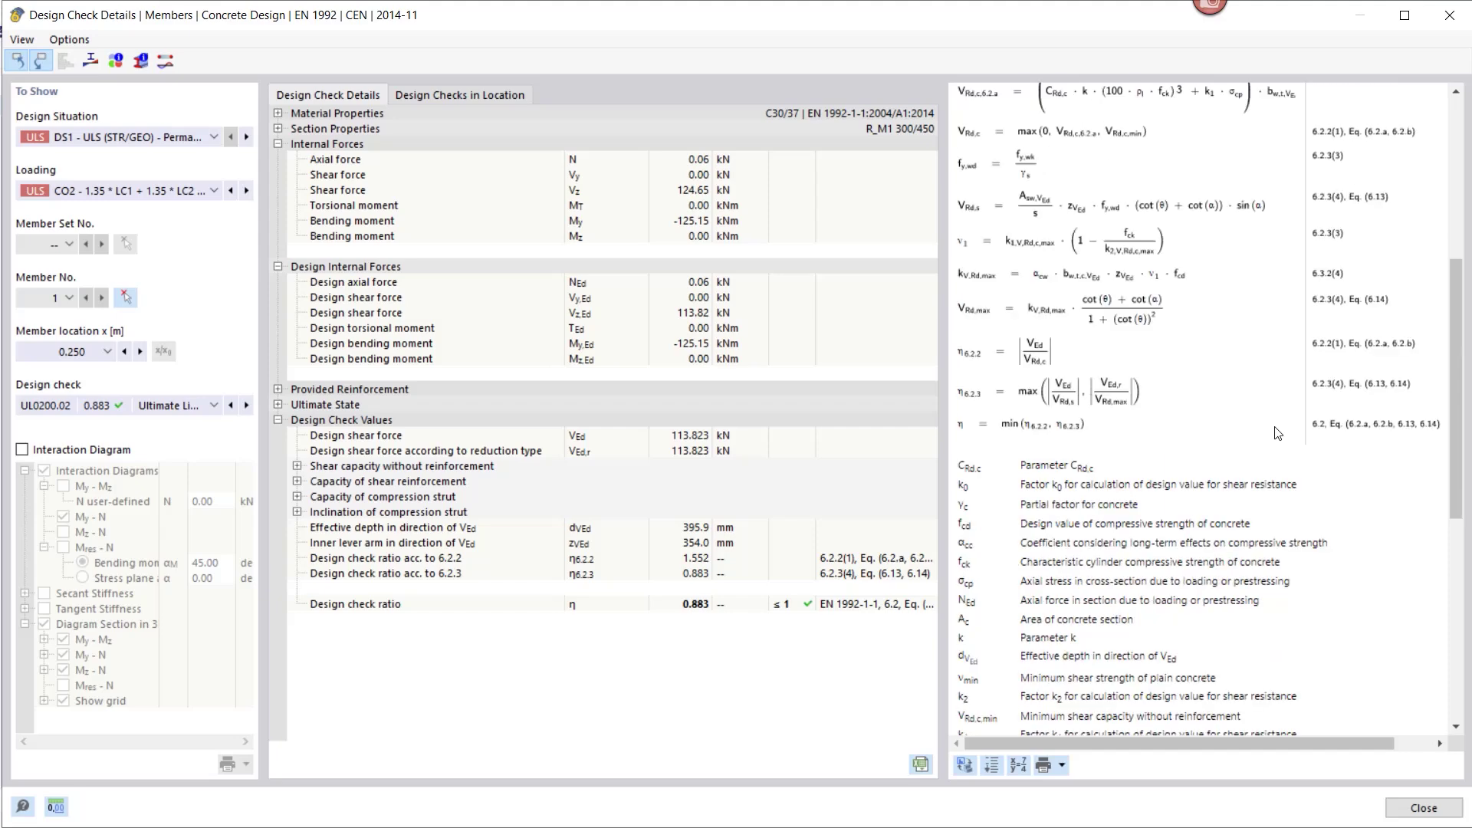
# Show the substituted values in the formulas again and examine the V_Rd,c and V_Rd,s calculations.
pyautogui.click(1018, 765)
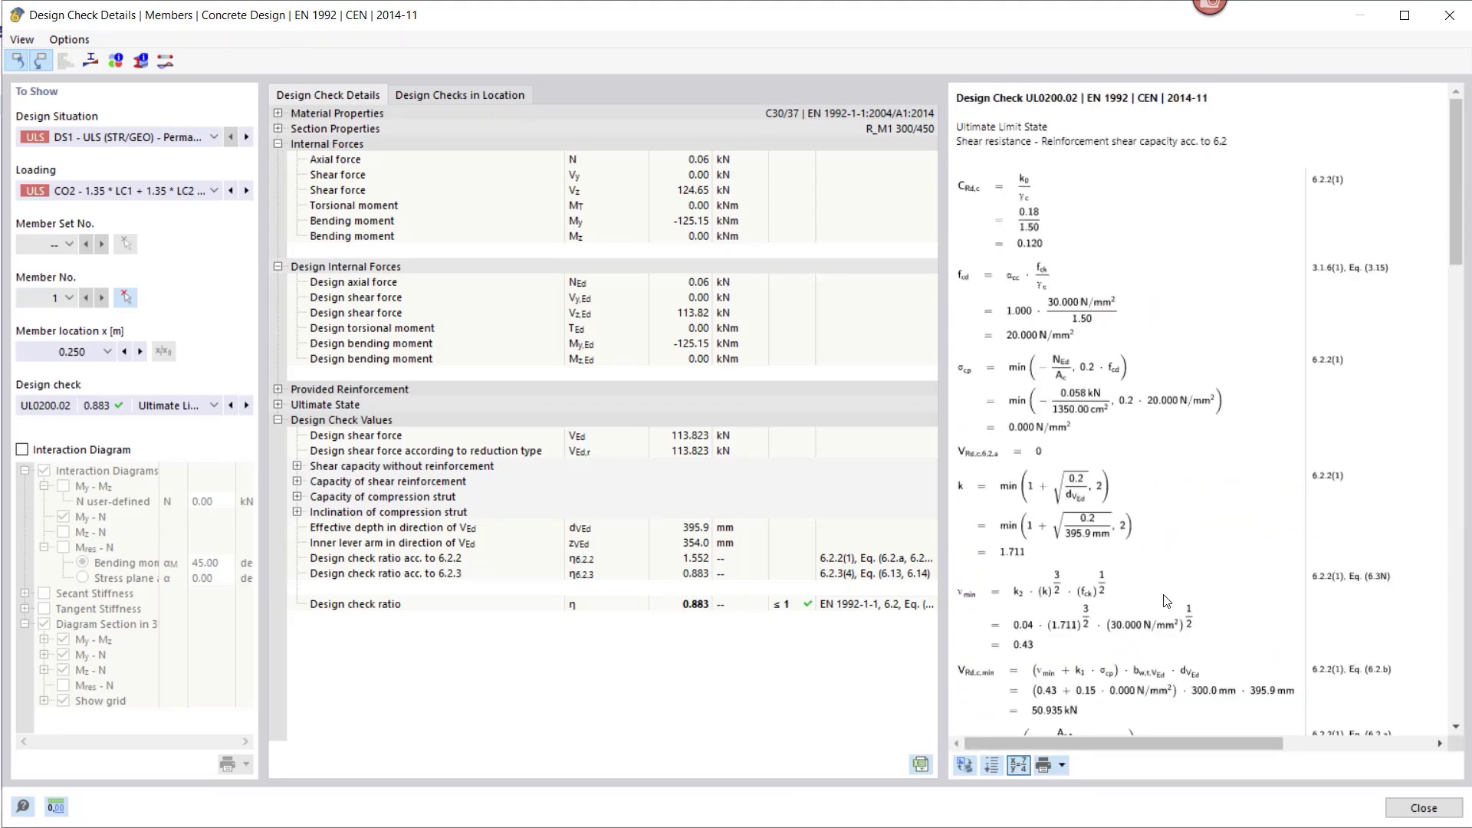
pyautogui.scroll(-7, 1162, 529)
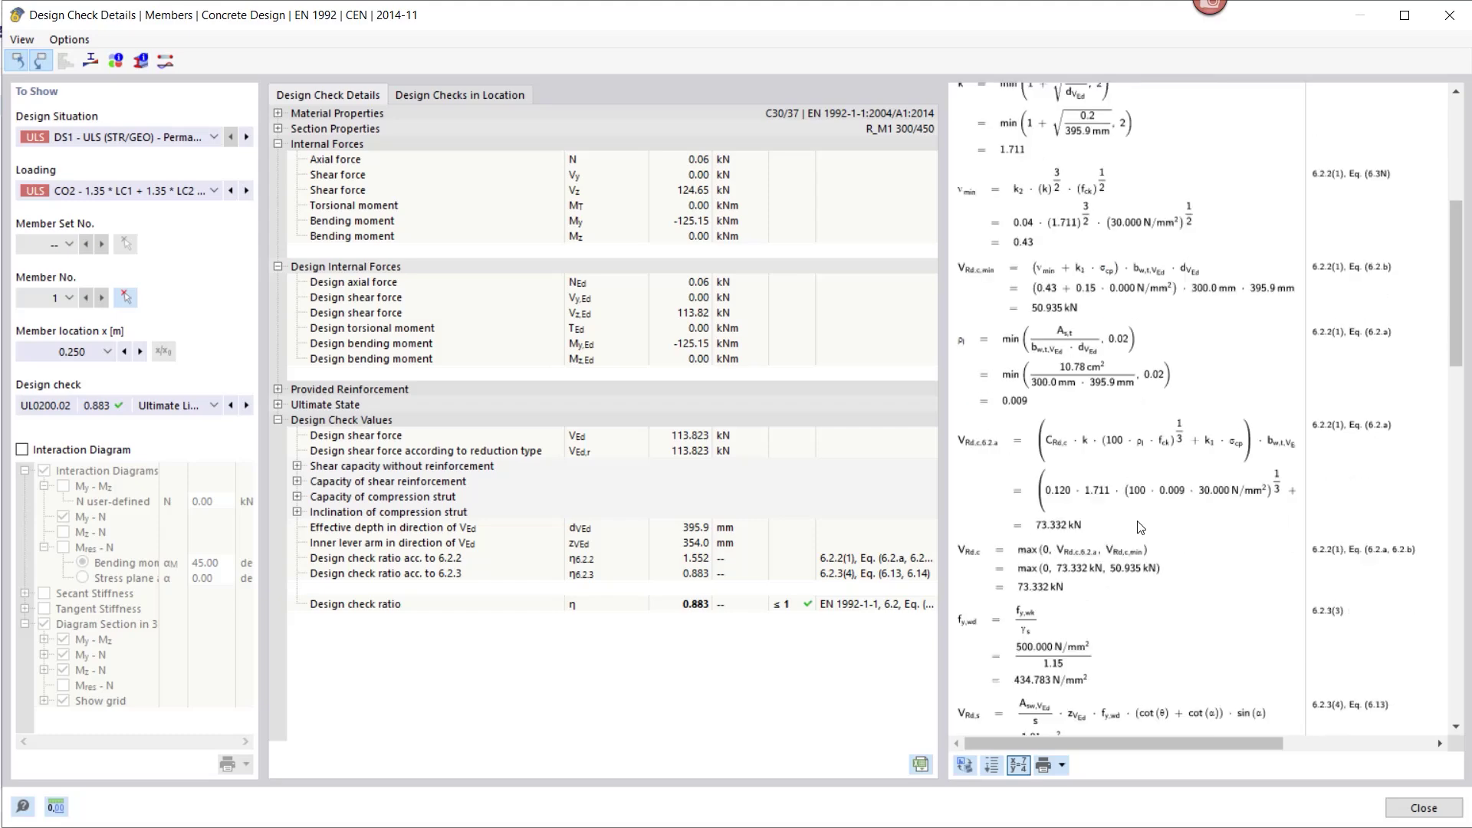
pyautogui.scroll(-3, 1140, 532)
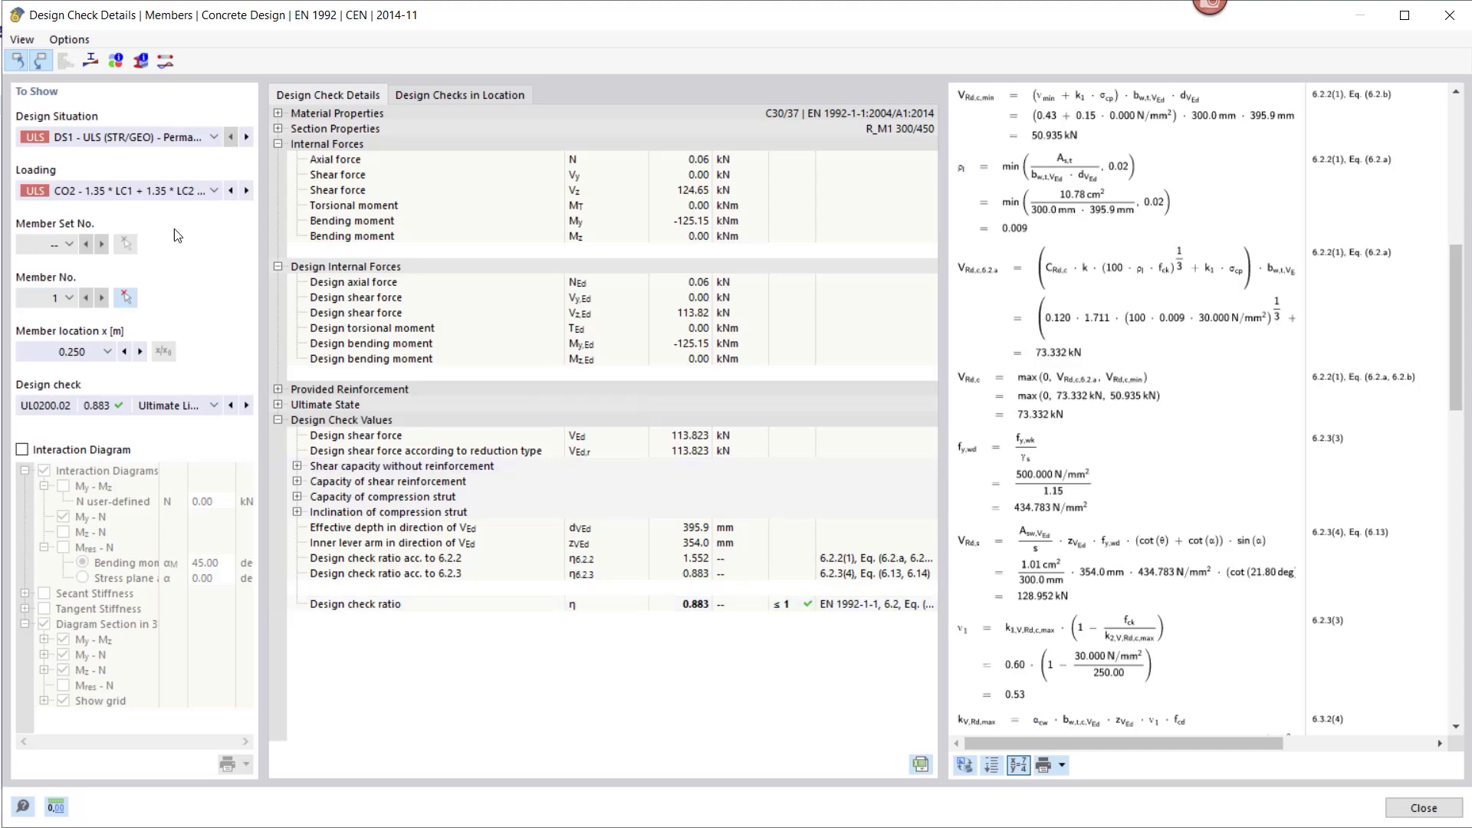
# Inspect the section's reinforcement and concrete stresses with dimensions briefly shown, switch to the flat stress diagram view, and close the result diagrams.
pyautogui.click(90, 60)
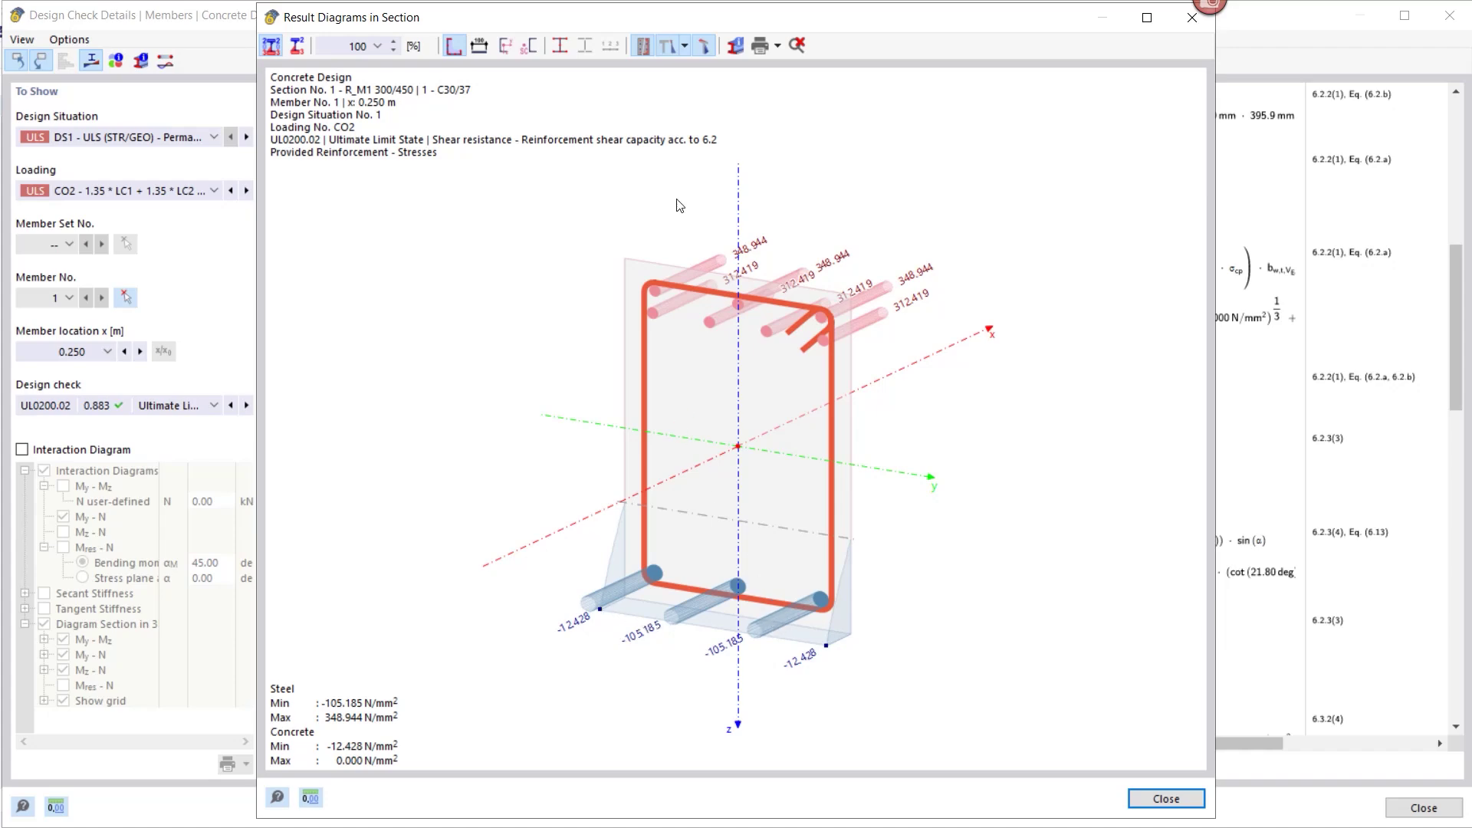
pyautogui.click(480, 48)
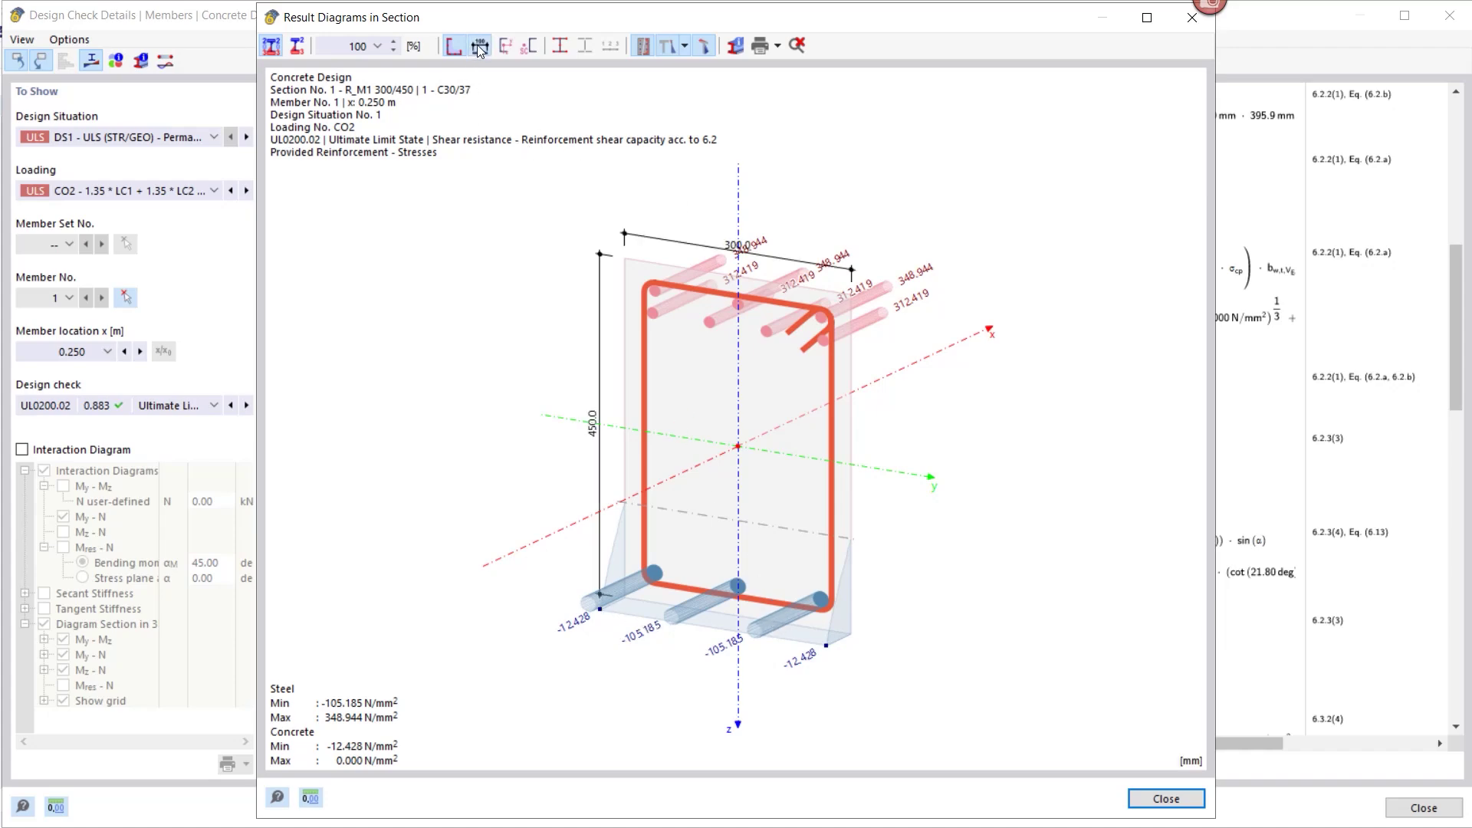
pyautogui.click(479, 47)
pyautogui.click(710, 52)
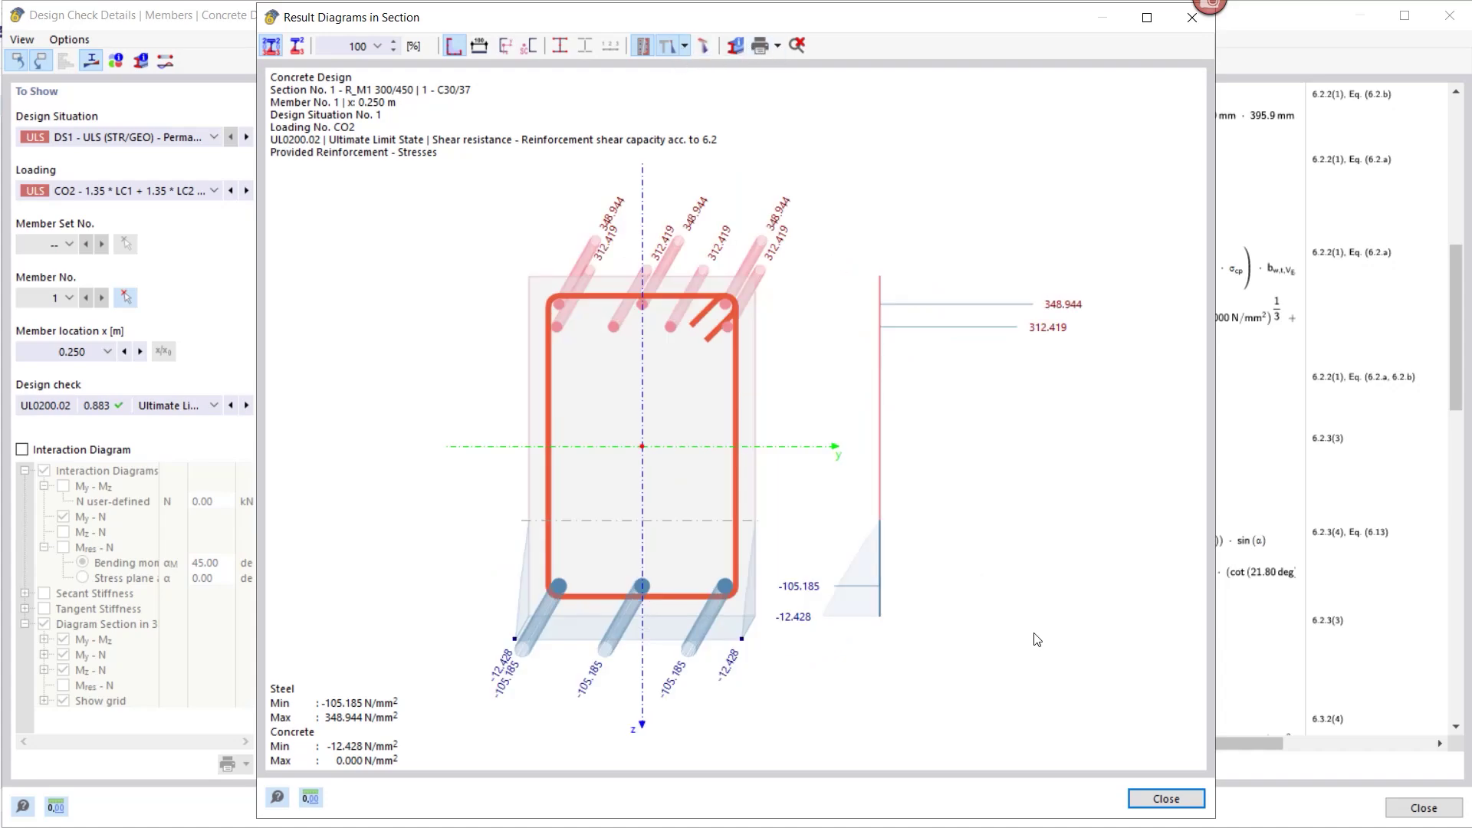
pyautogui.click(1154, 800)
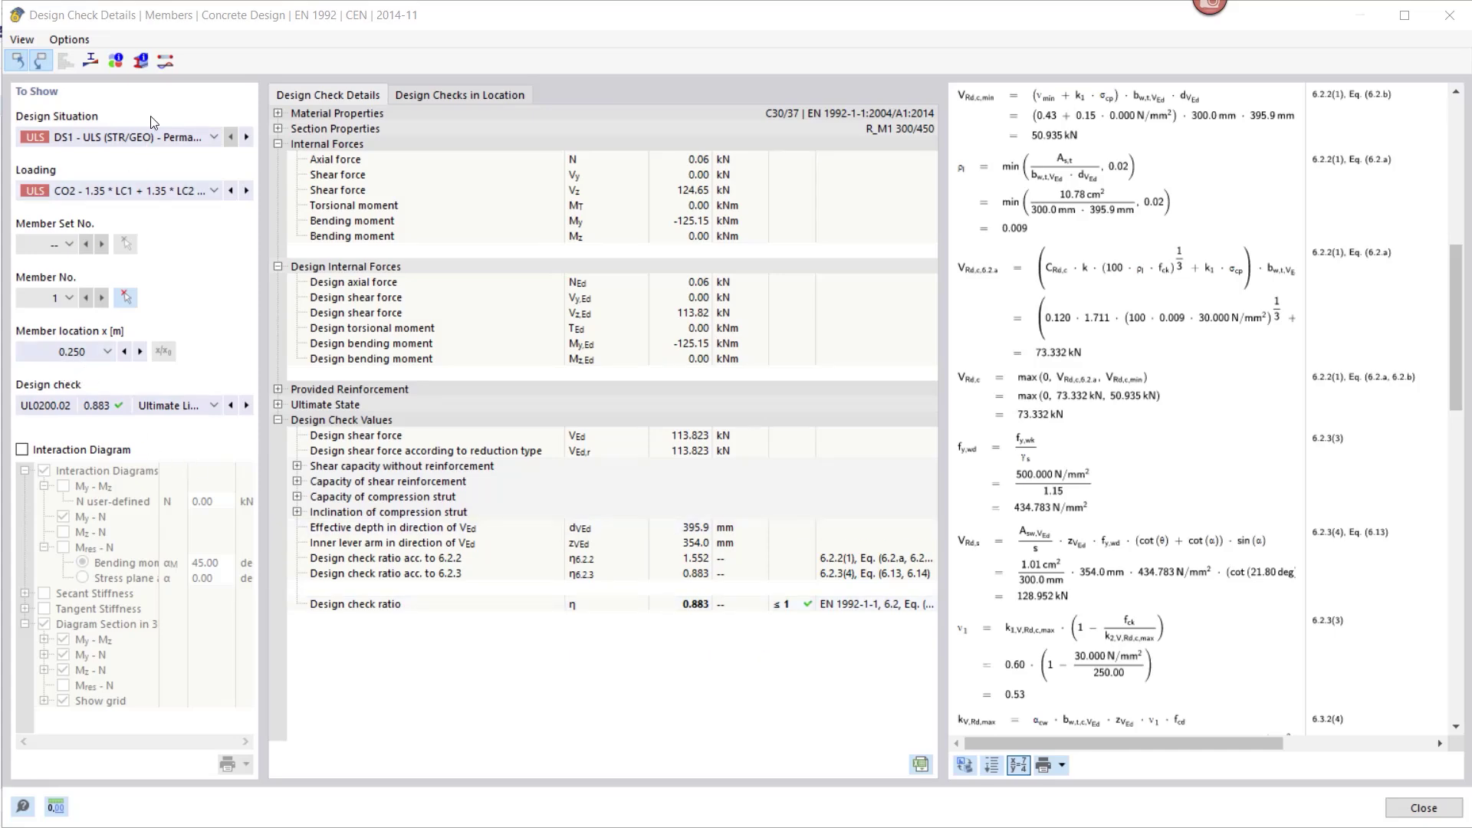
# View the V_Ed / V_Rd,c, V_Ed / V_Rd,max and V_Ed / V_Rd,s diagrams along member 1, and close the result diagrams.
pyautogui.click(166, 61)
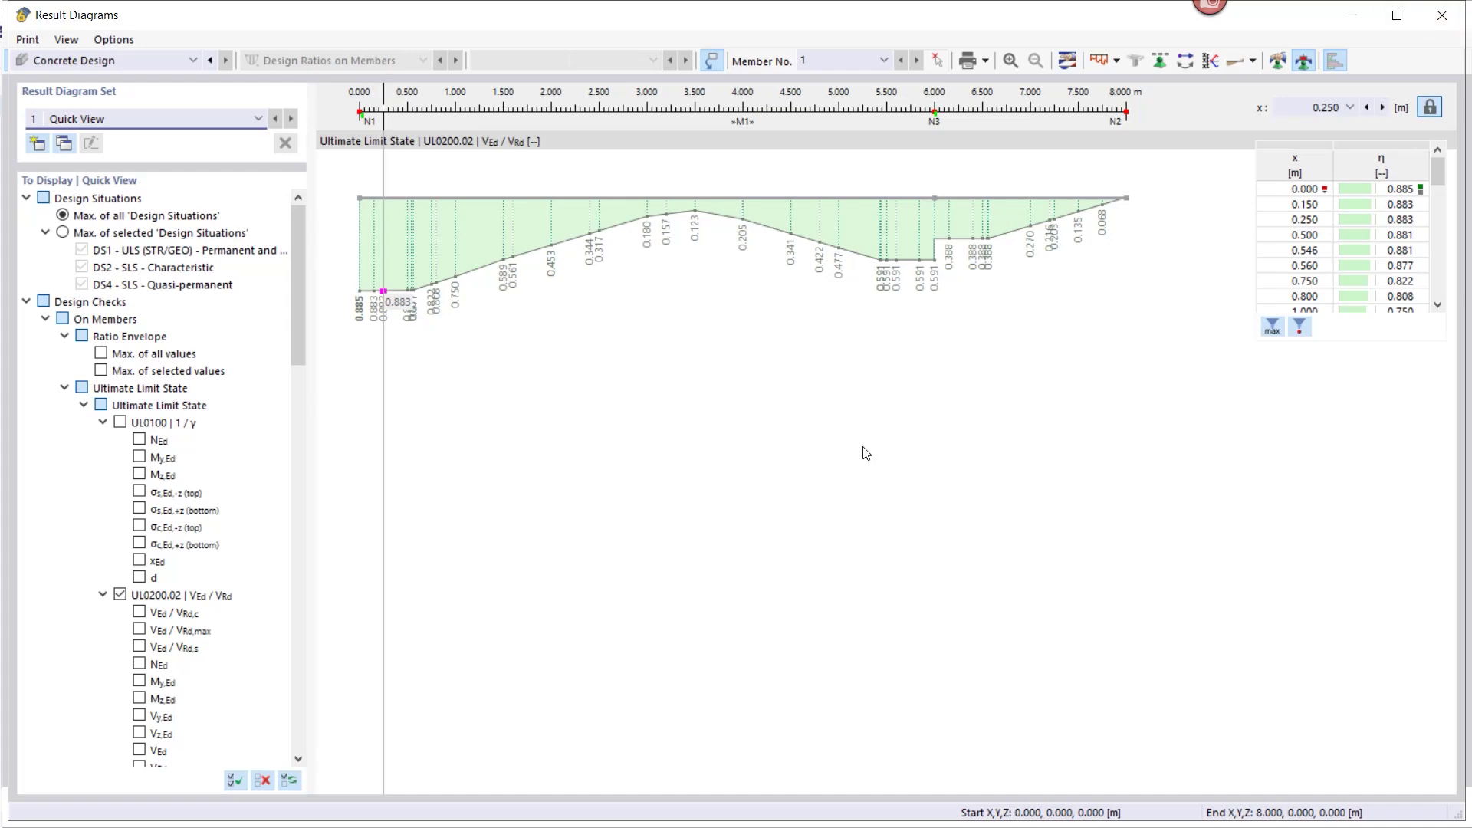
pyautogui.scroll(-4, 163, 437)
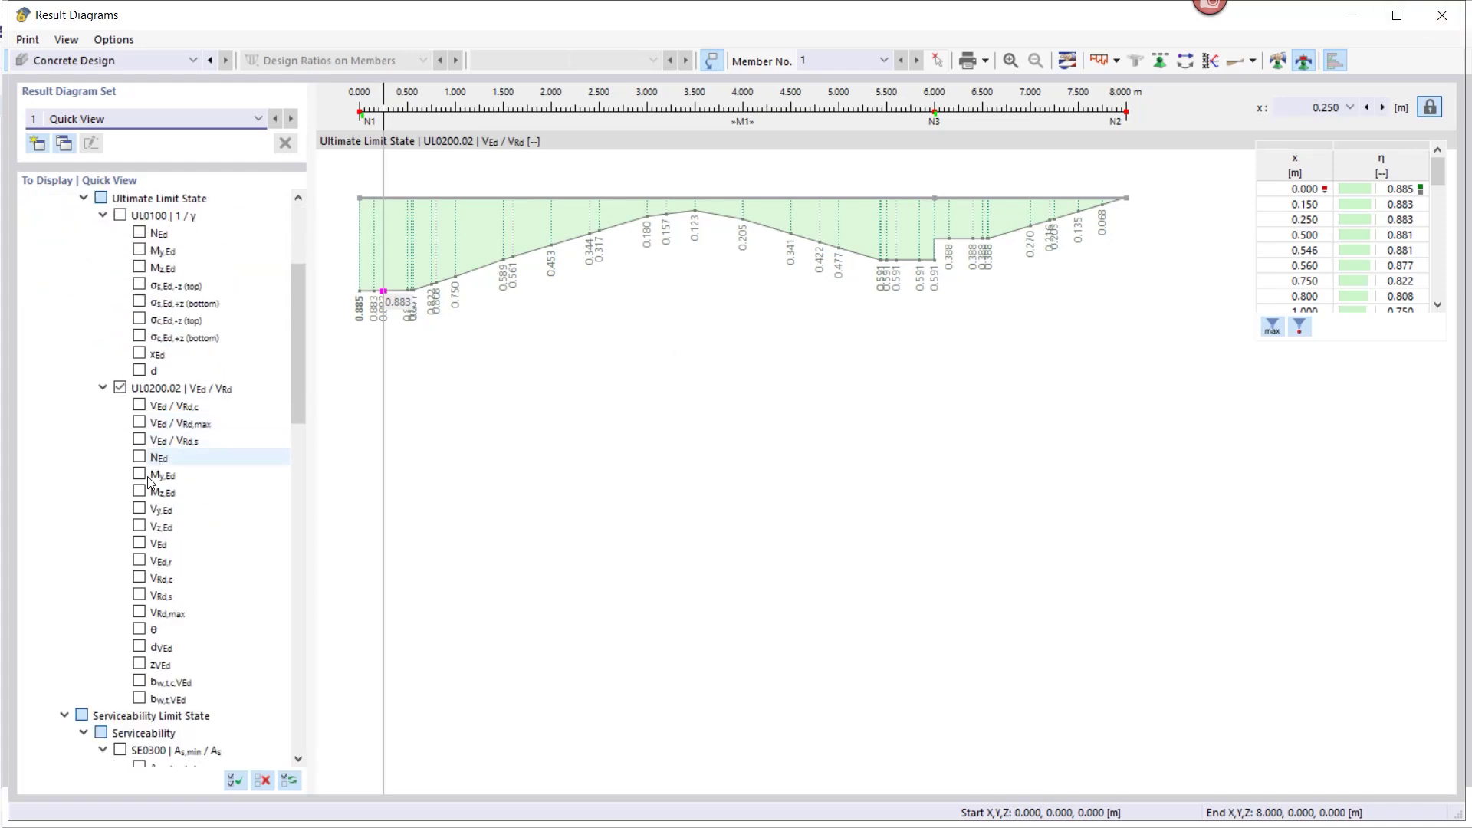
pyautogui.click(140, 406)
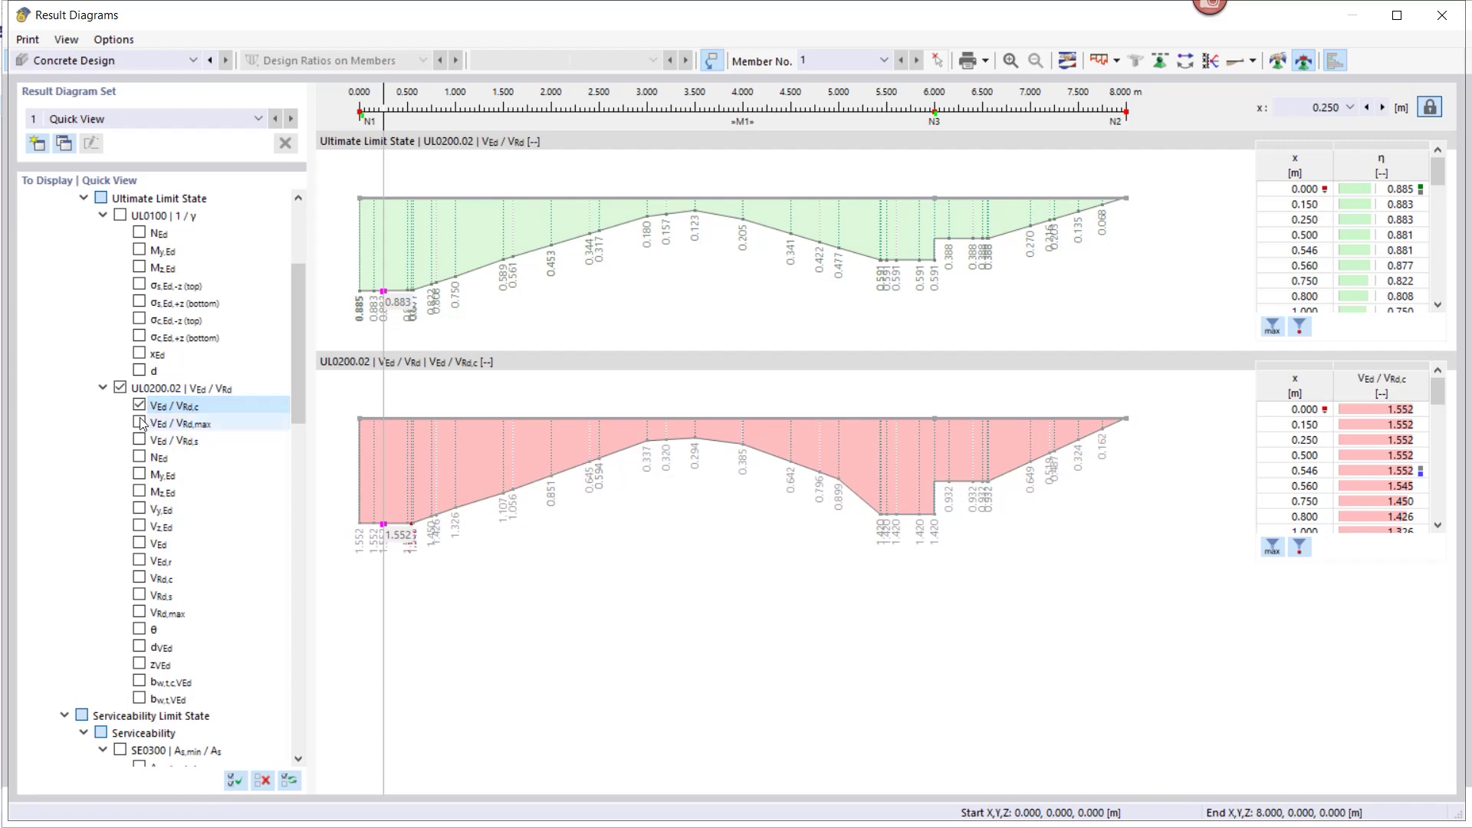
pyautogui.click(140, 422)
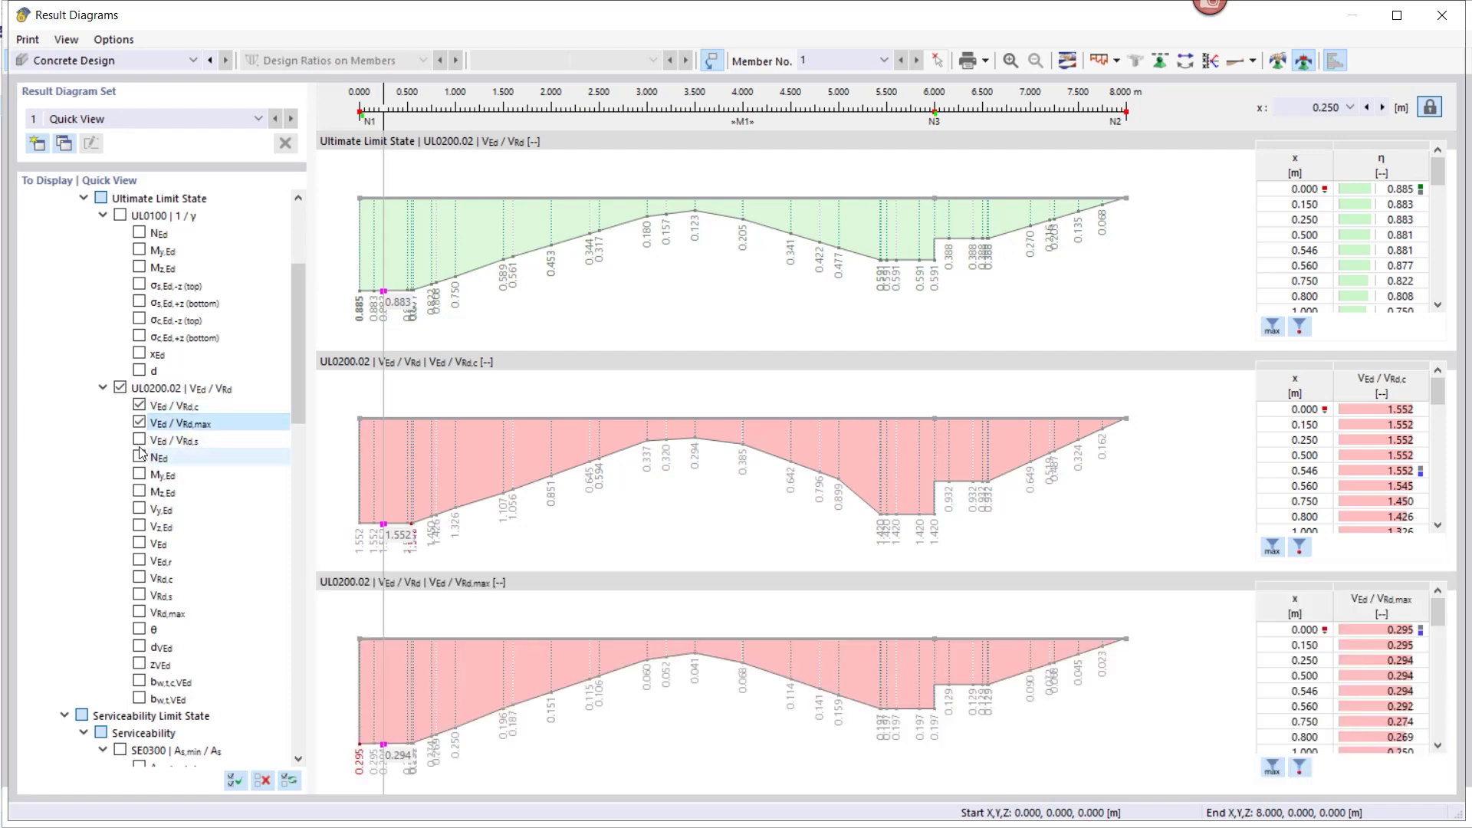
pyautogui.click(140, 440)
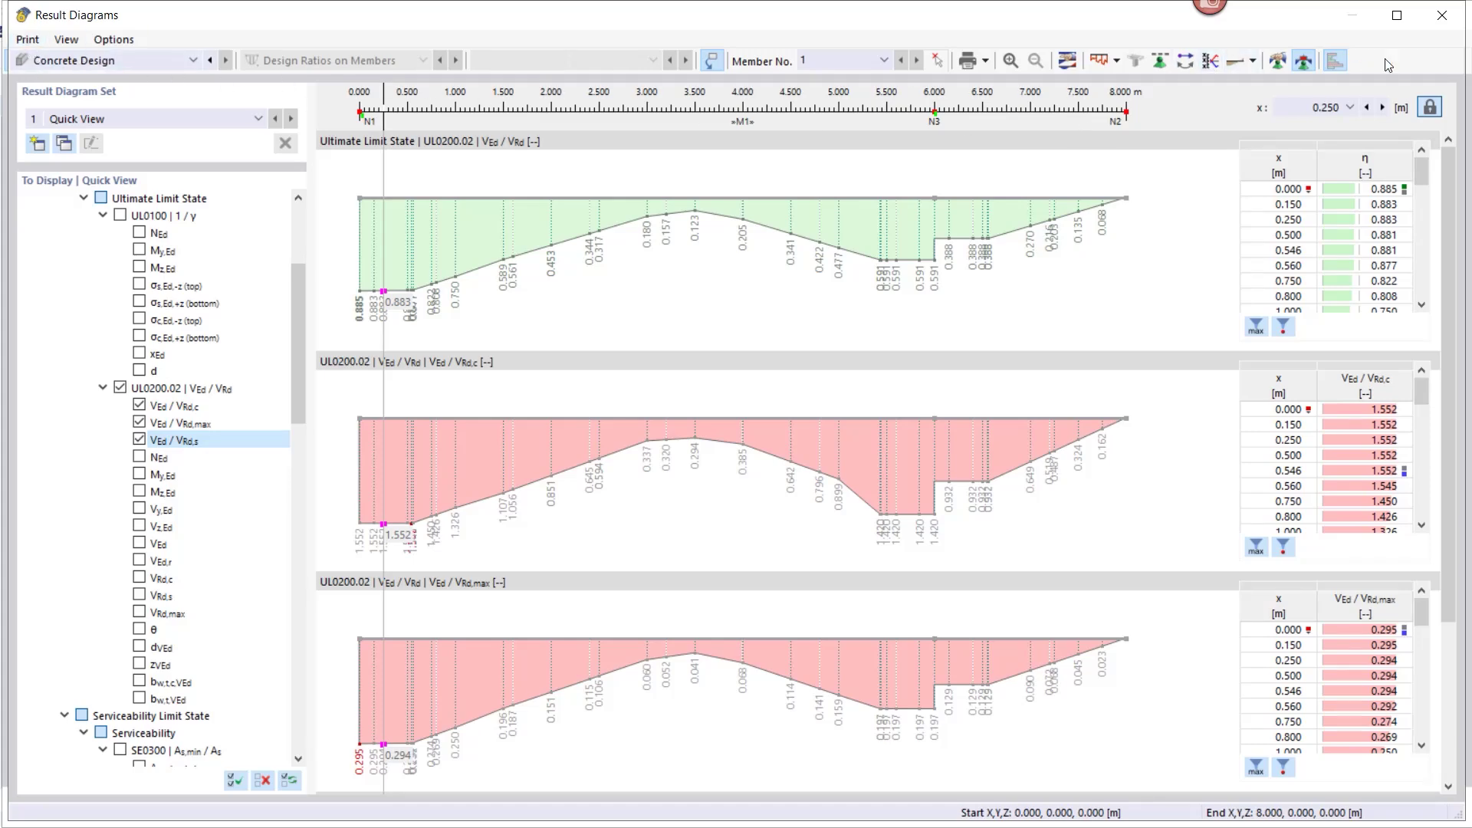
pyautogui.click(1441, 16)
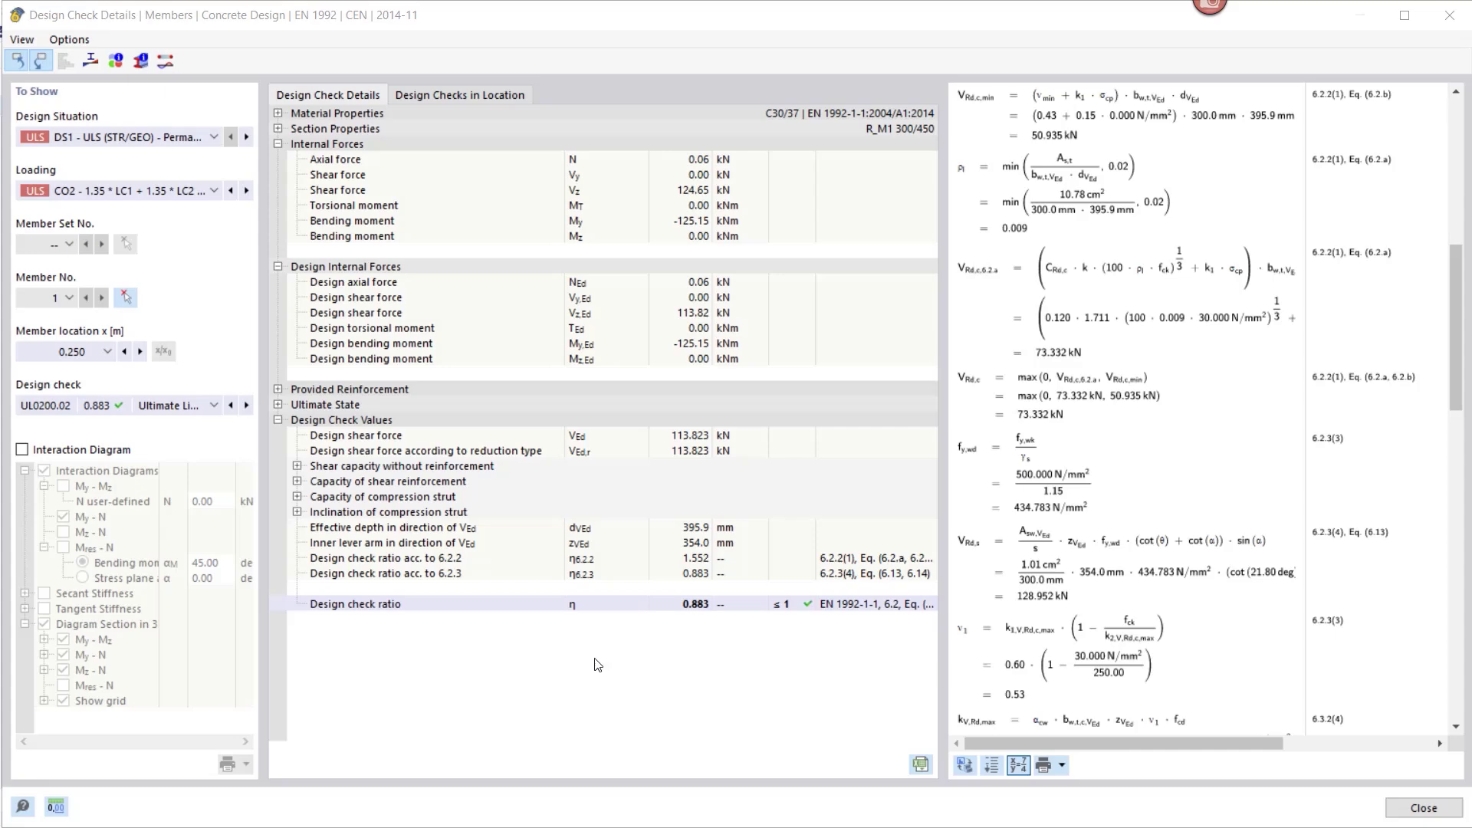
# Display the My–N and 3D interaction diagrams, inspect the 3D surface, turn them off and close the design check details.
pyautogui.click(21, 450)
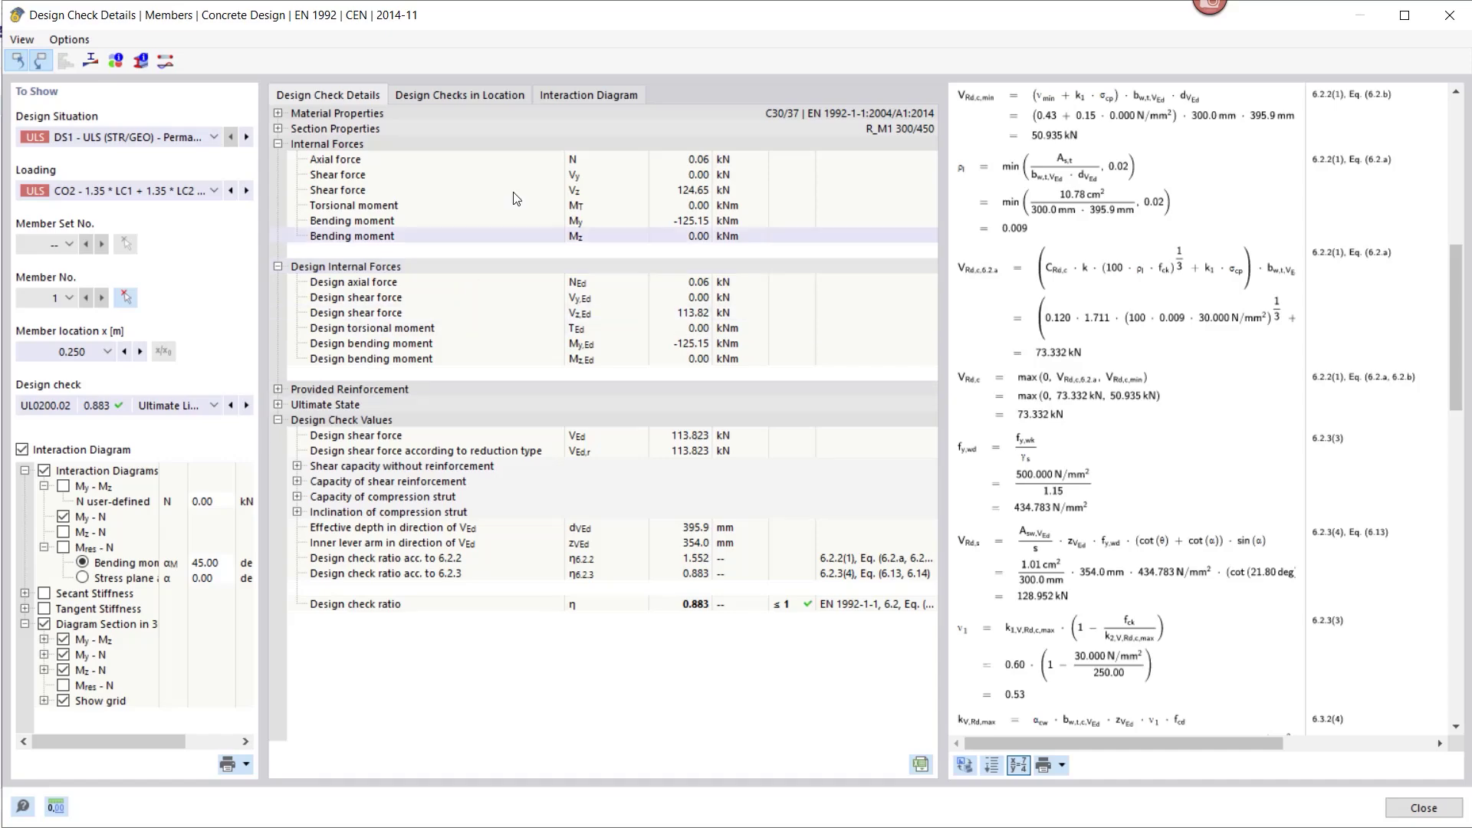
pyautogui.click(581, 93)
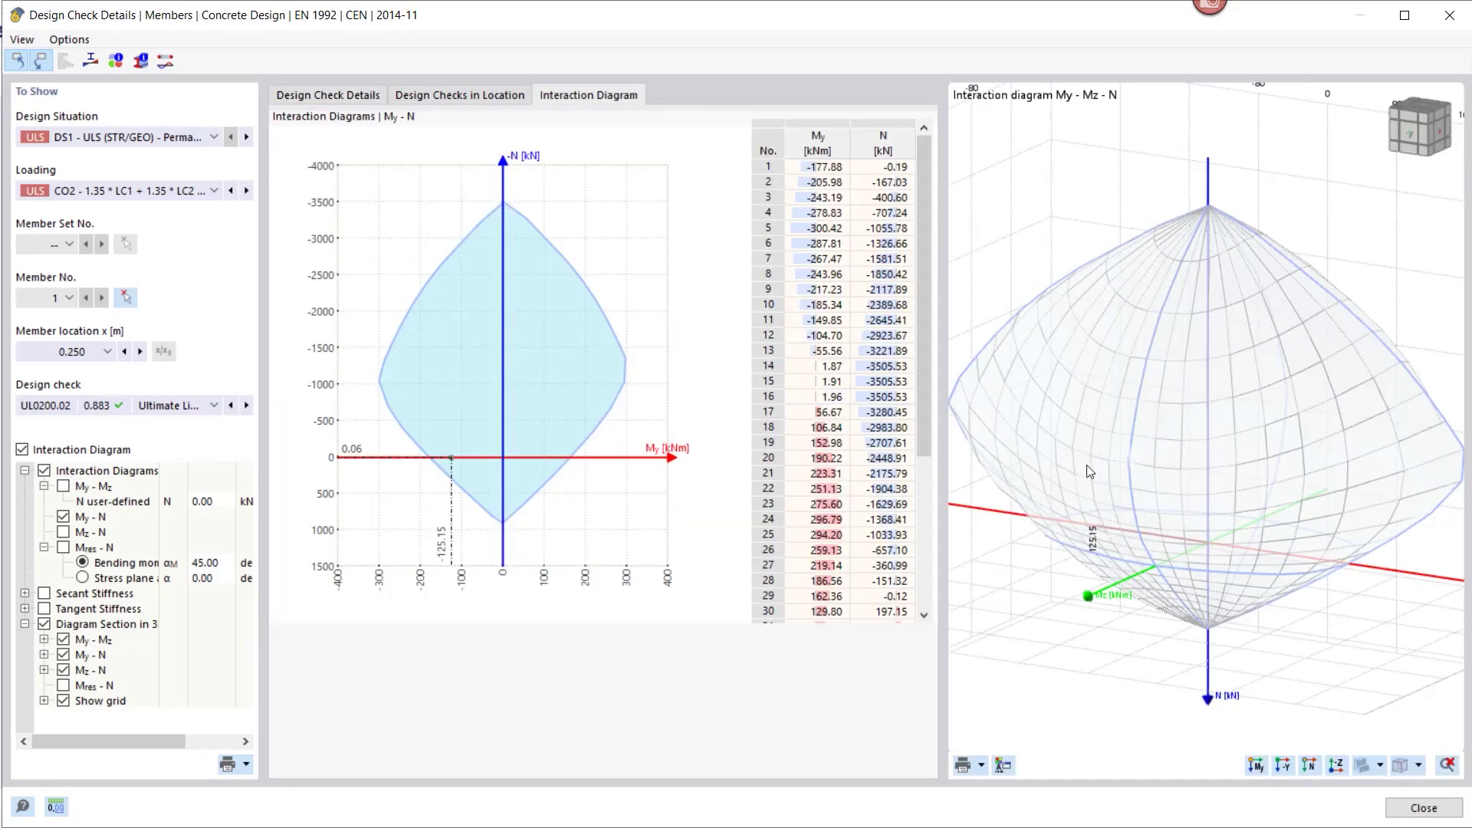
pyautogui.keyDown('ctrl'); pyautogui.moveTo(1084, 460); pyautogui.dragTo(1055, 447, button='middle'); pyautogui.keyUp('ctrl')
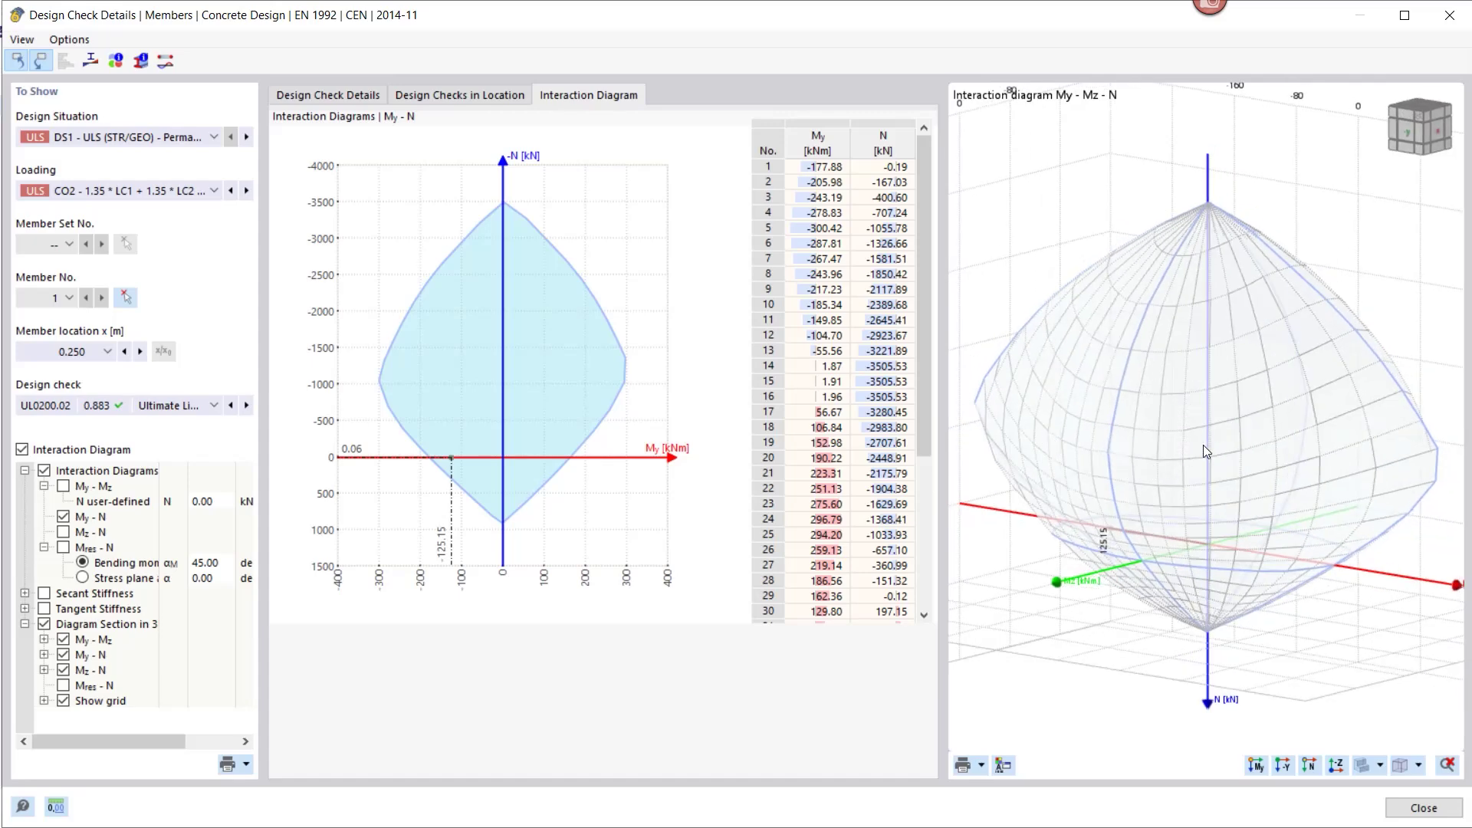
pyautogui.keyDown('ctrl'); pyautogui.moveTo(1106, 427); pyautogui.dragTo(1114, 437, button='middle'); pyautogui.keyUp('ctrl')
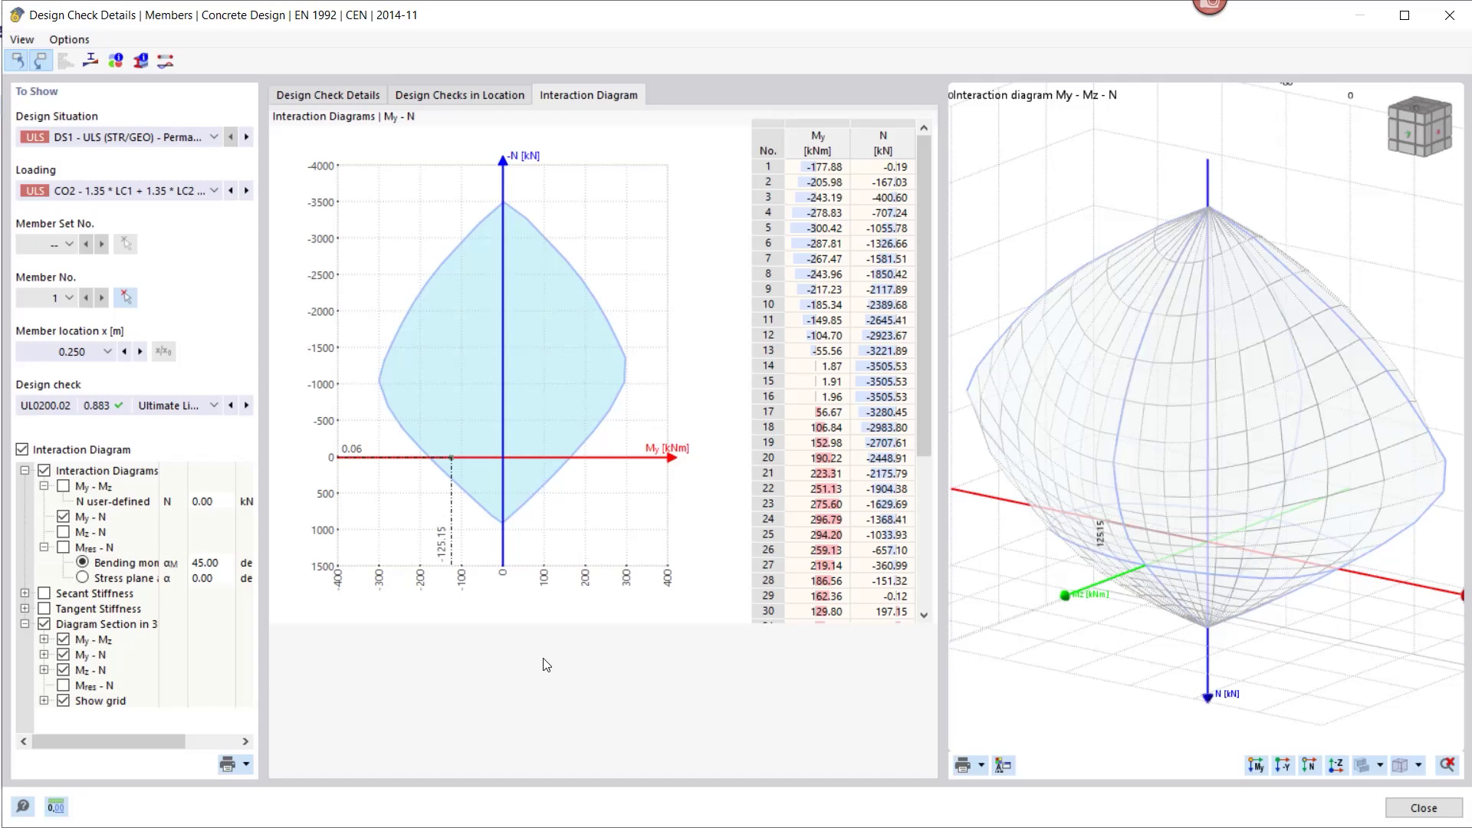
pyautogui.click(22, 450)
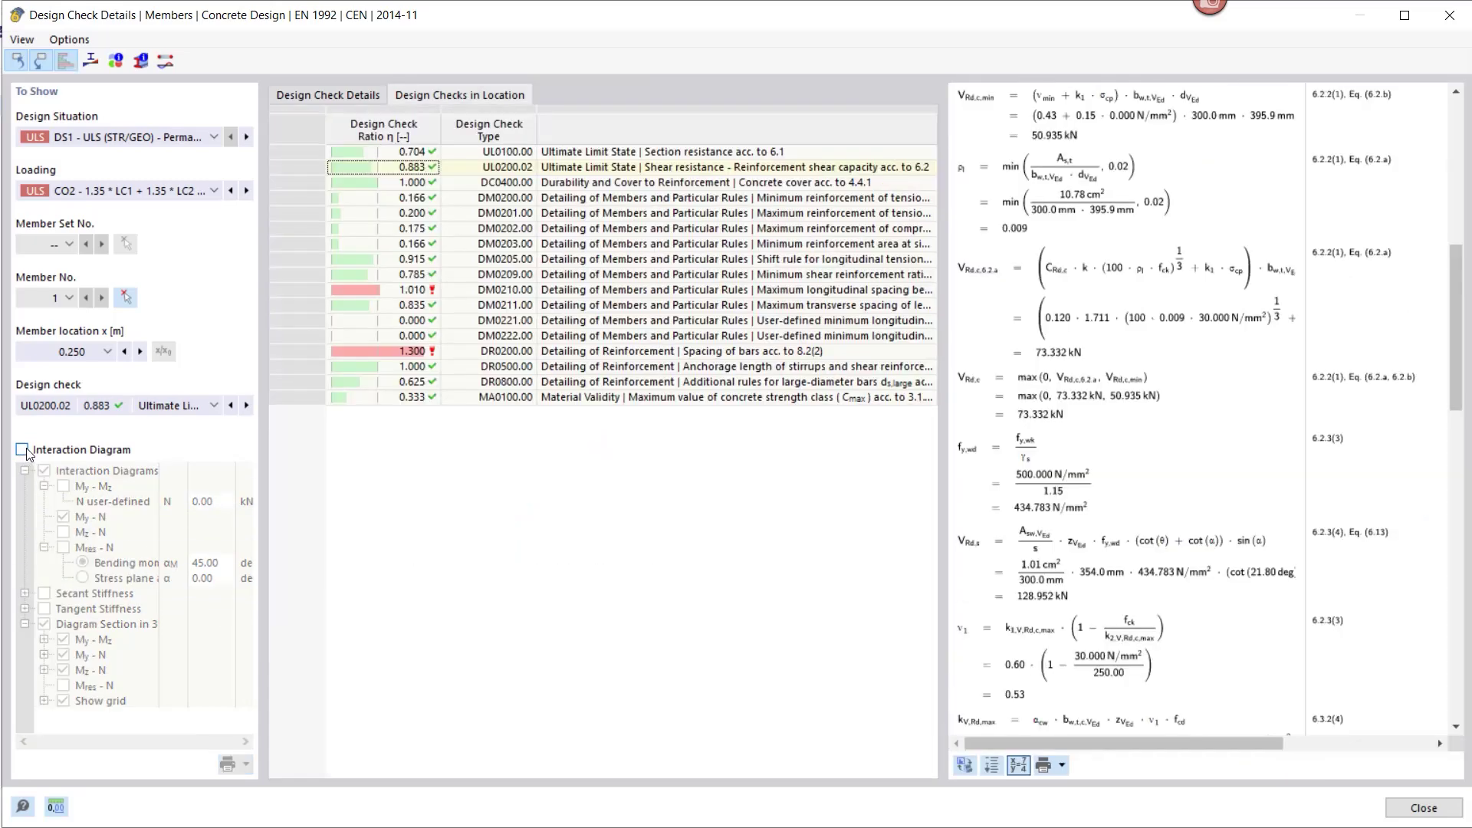
pyautogui.click(1449, 23)
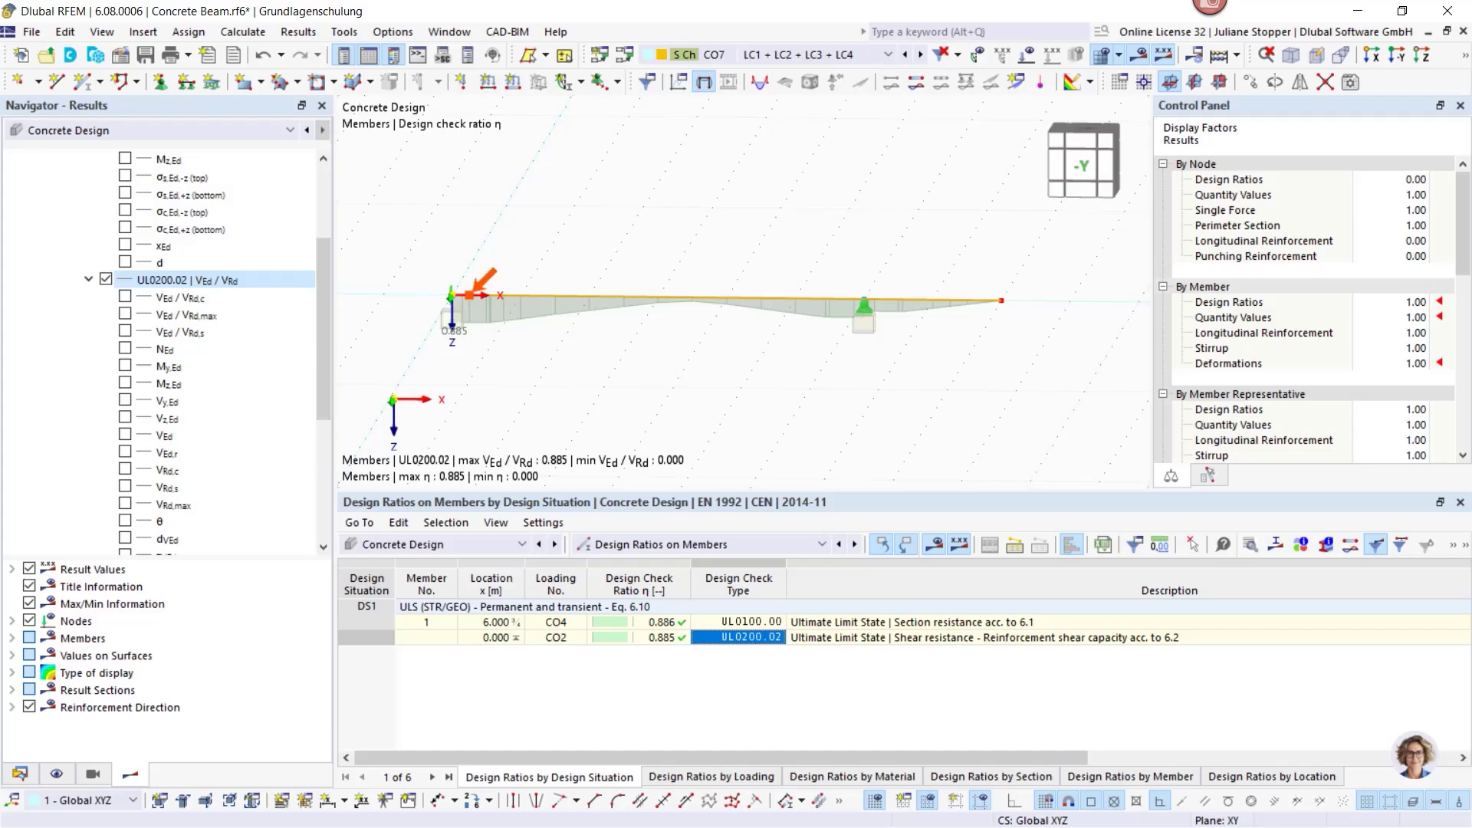
# Switch to the training presentation and advance the slide show.
pyautogui.hotkey('alt', 'Tab')
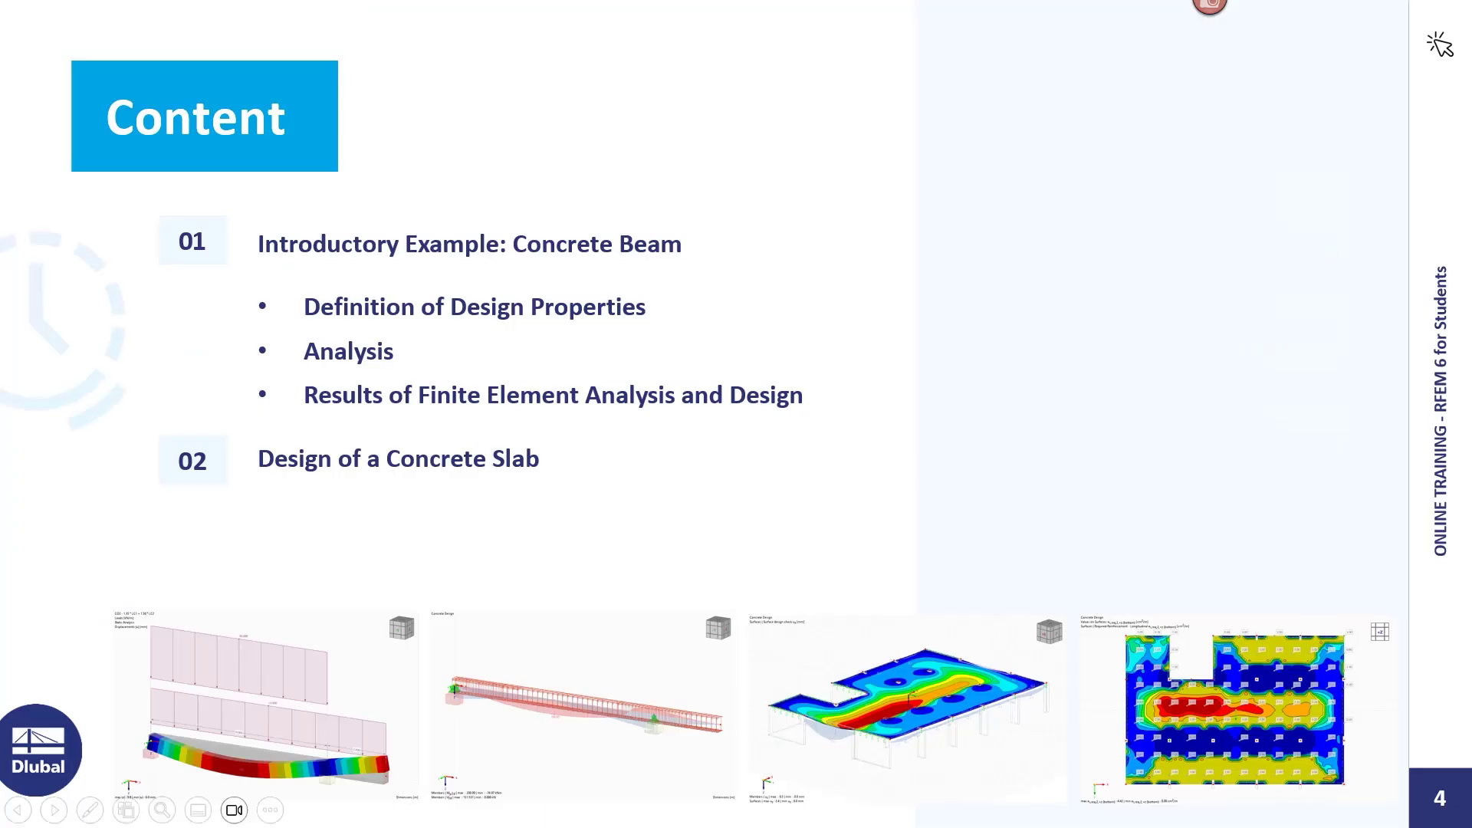
pyautogui.click(55, 812)
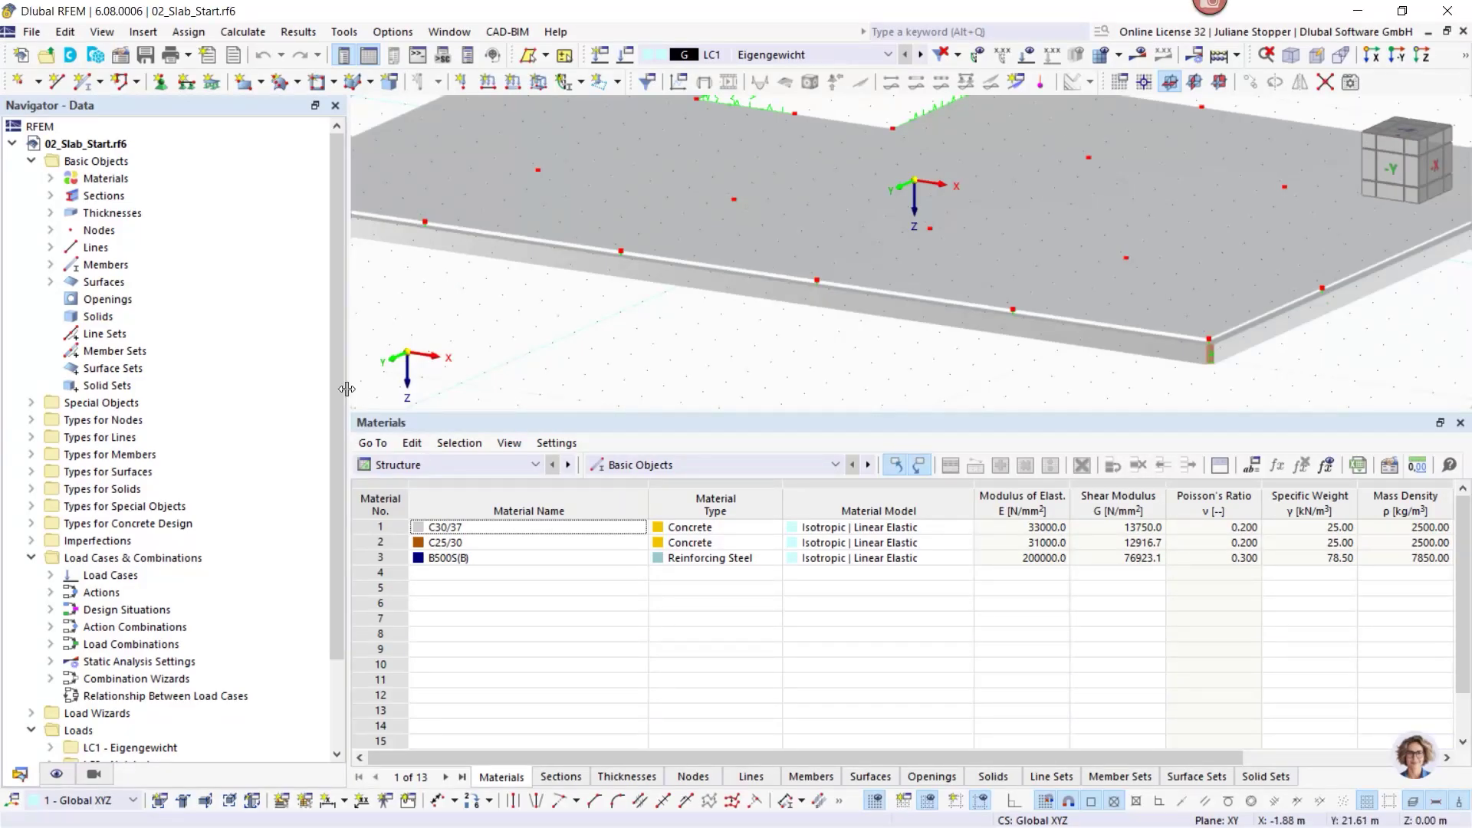
# In the 02_Slab_Start.rf6 model, enlarge the graphics area by shrinking the navigator and Materials table, and view the slab from another side.
pyautogui.moveTo(347, 389); pyautogui.dragTo(305, 391)
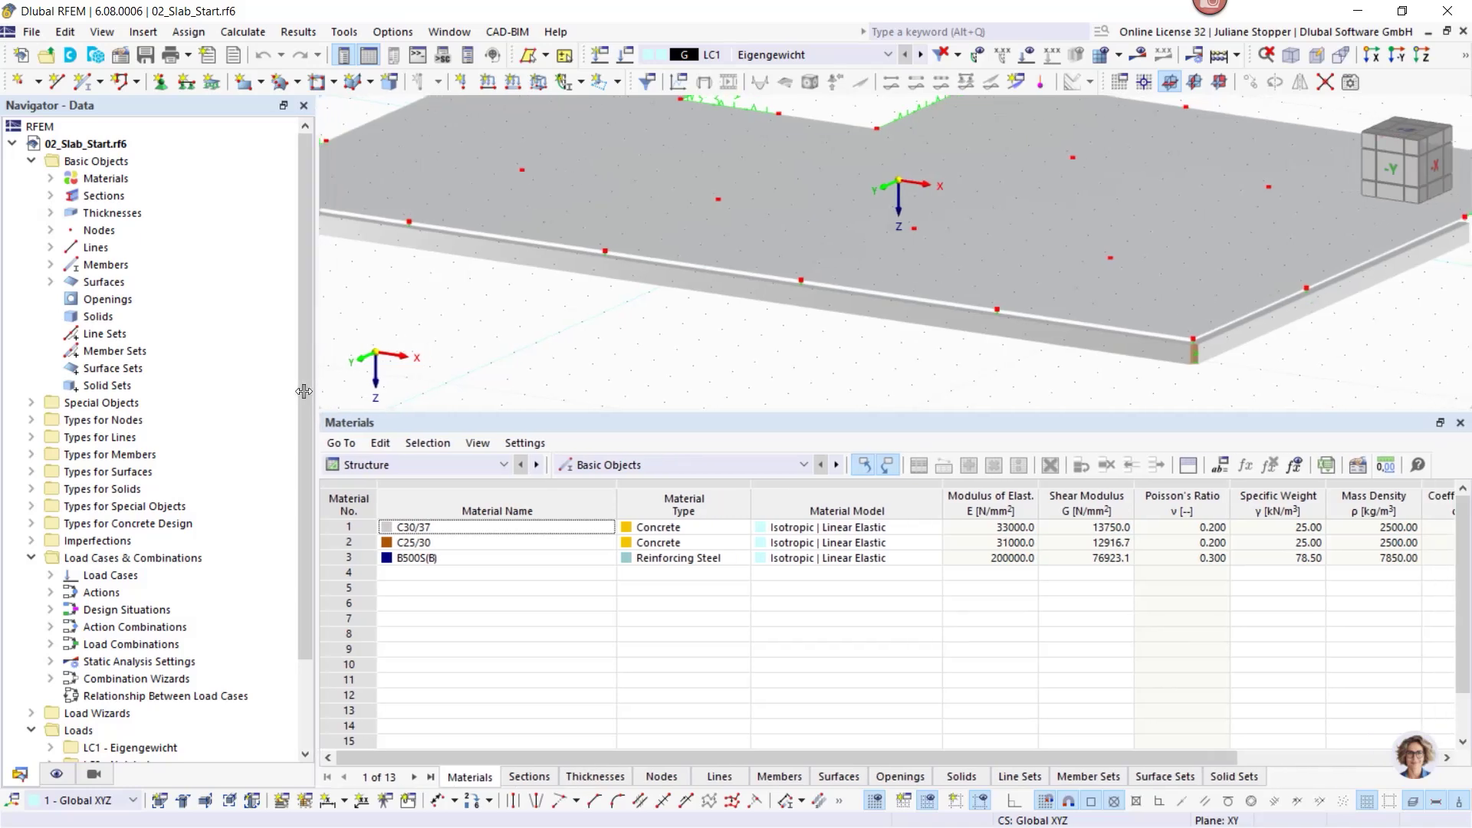
pyautogui.moveTo(422, 412); pyautogui.dragTo(386, 589)
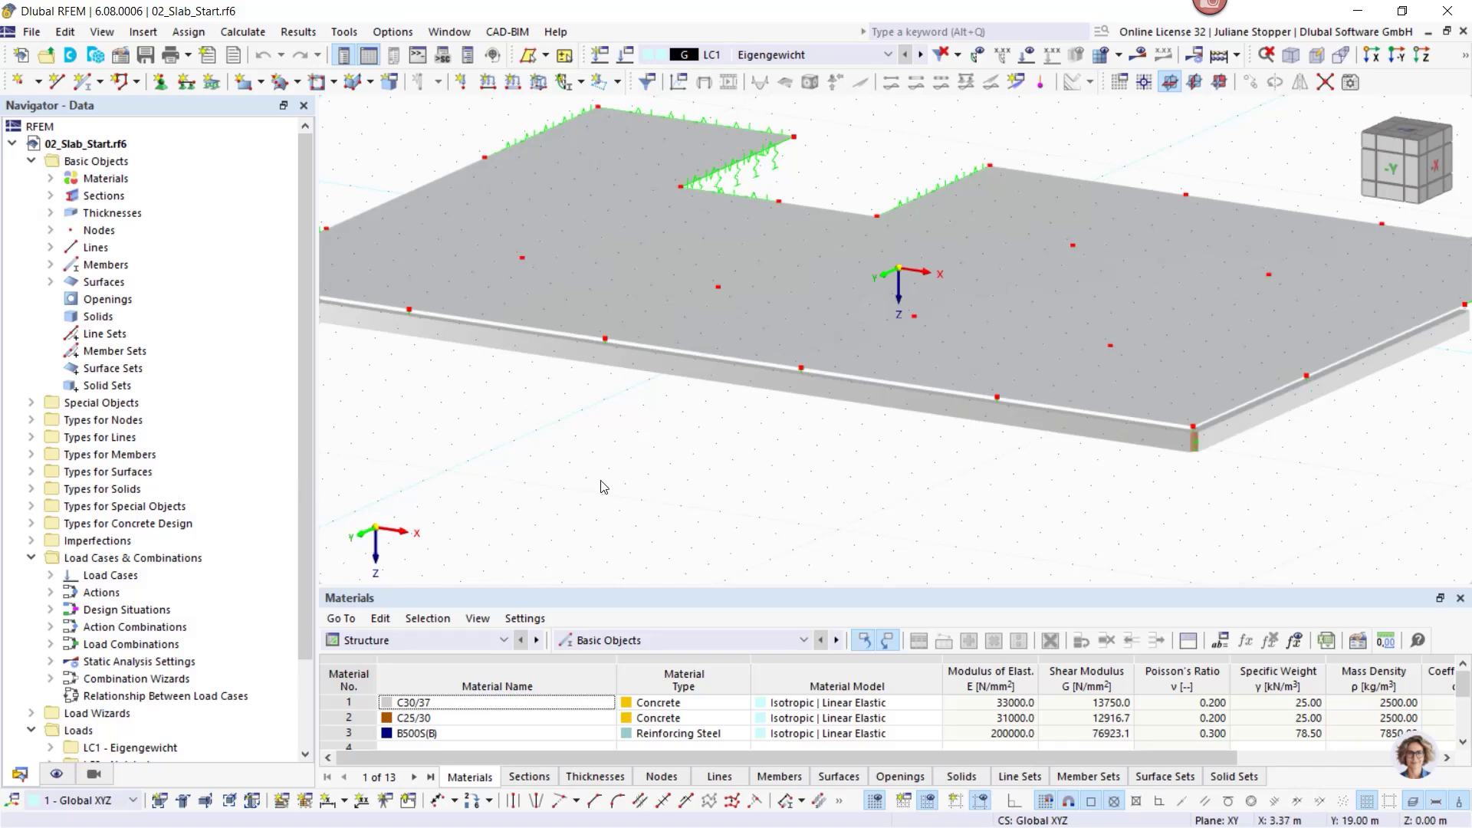
pyautogui.scroll(-1, 604, 487)
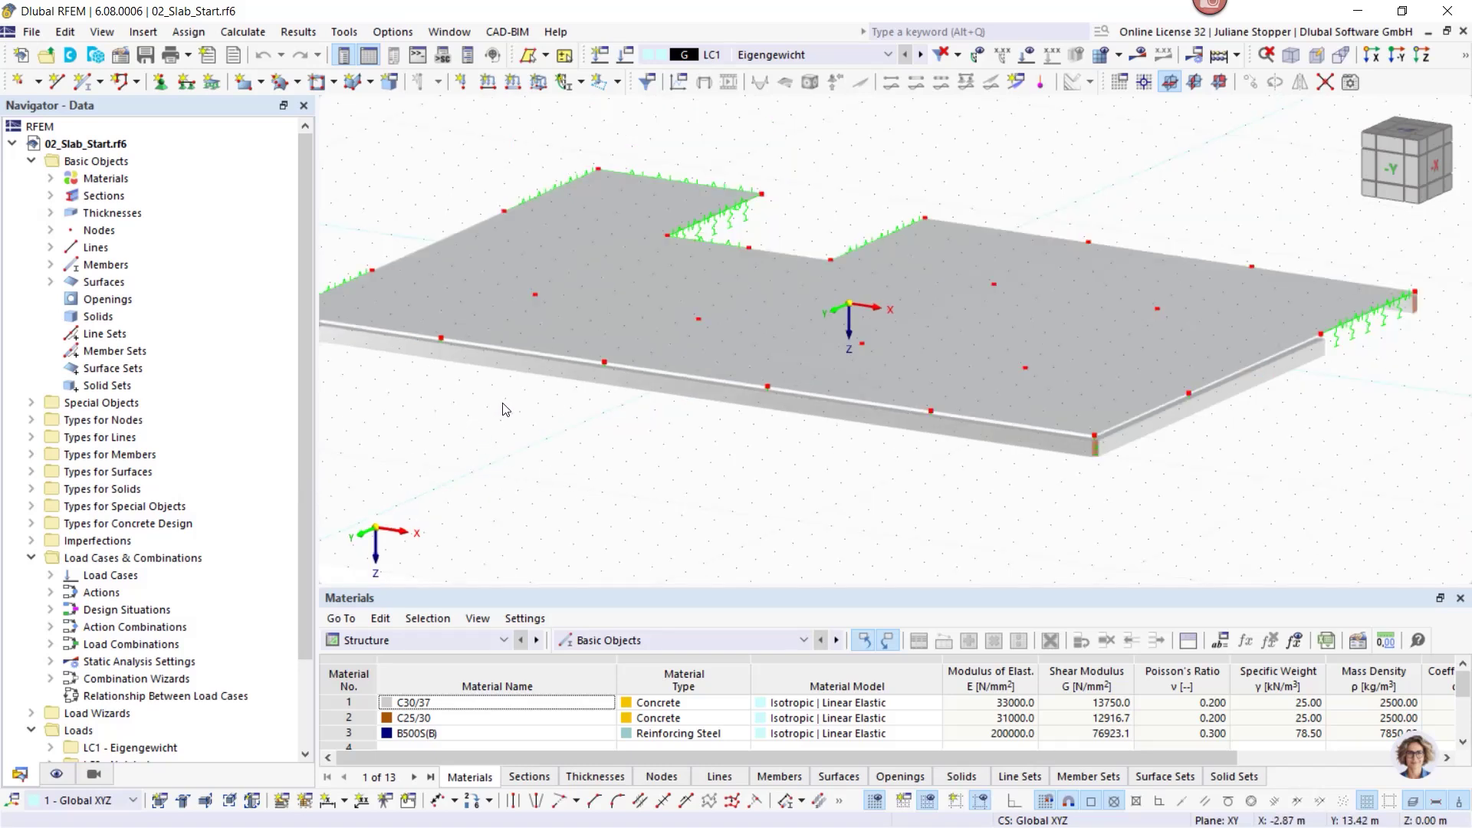
pyautogui.moveTo(488, 424); pyautogui.dragTo(498, 424, button='middle')
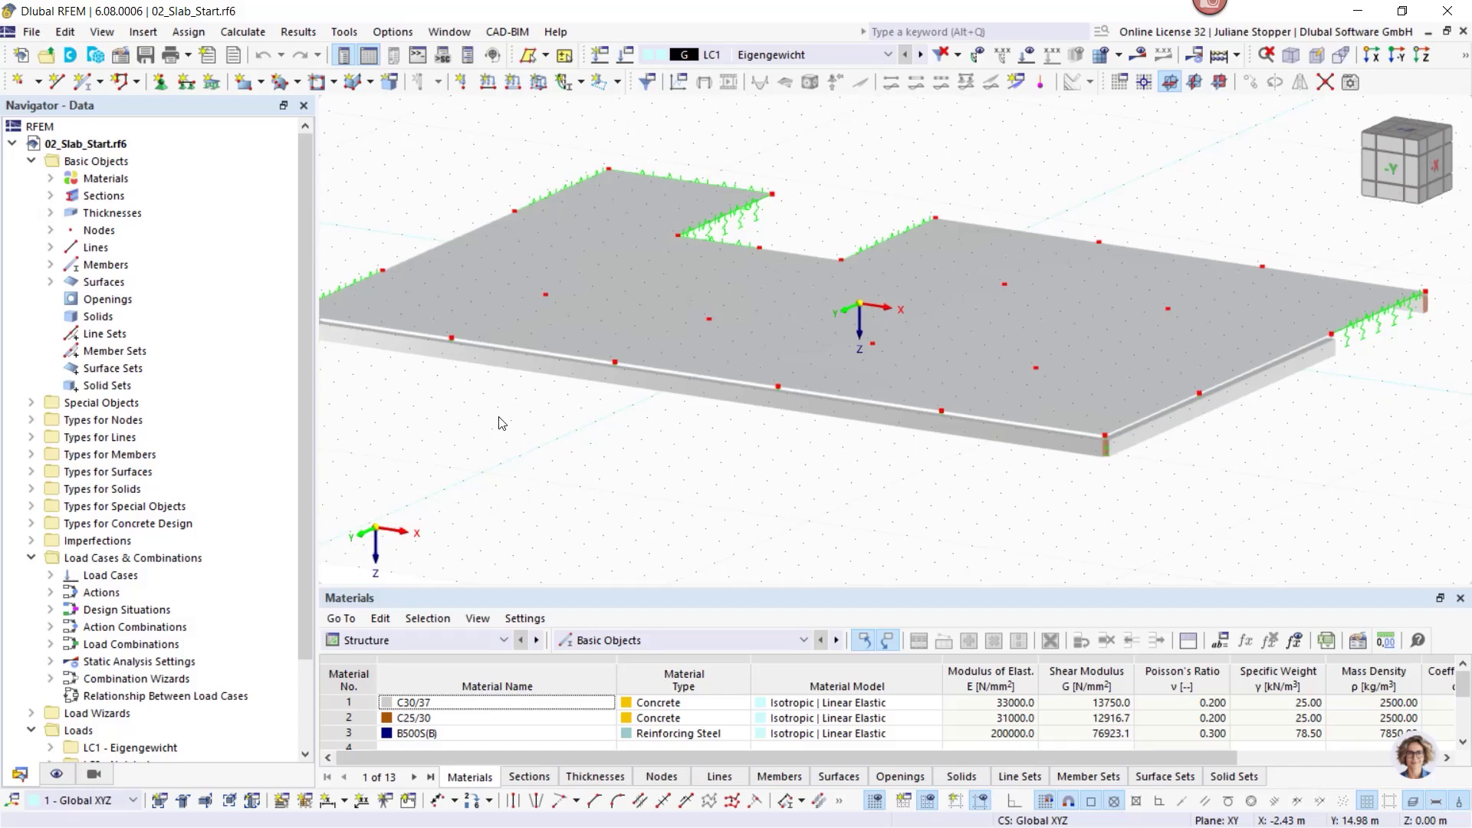
pyautogui.keyDown('ctrl'); pyautogui.moveTo(429, 330); pyautogui.dragTo(848, 493, button='middle'); pyautogui.keyUp('ctrl')
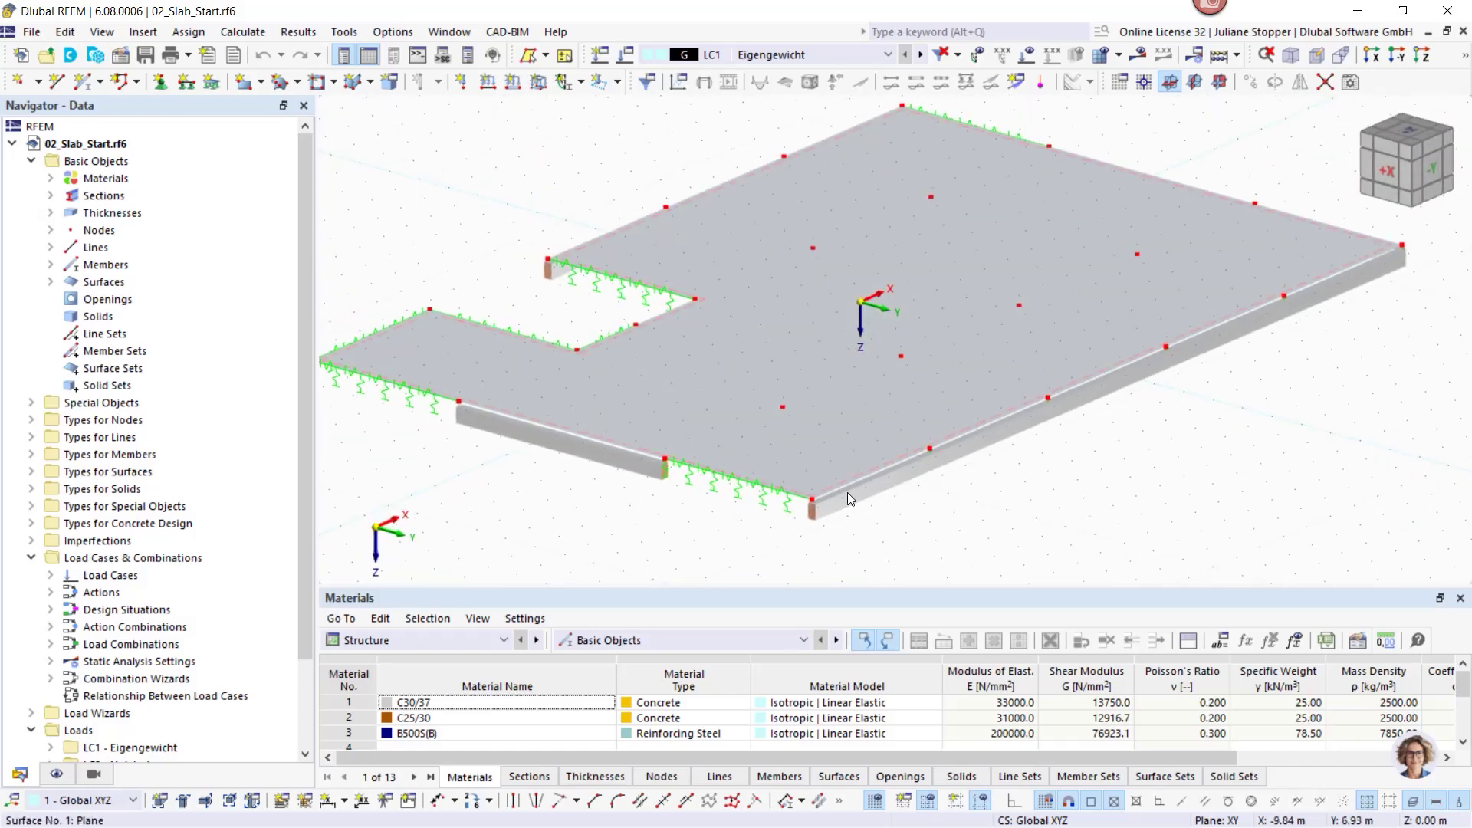
# List the materials and sections, and inspect the main properties and parametric dimensions of section R_M1 250/450.
pyautogui.click(48, 178)
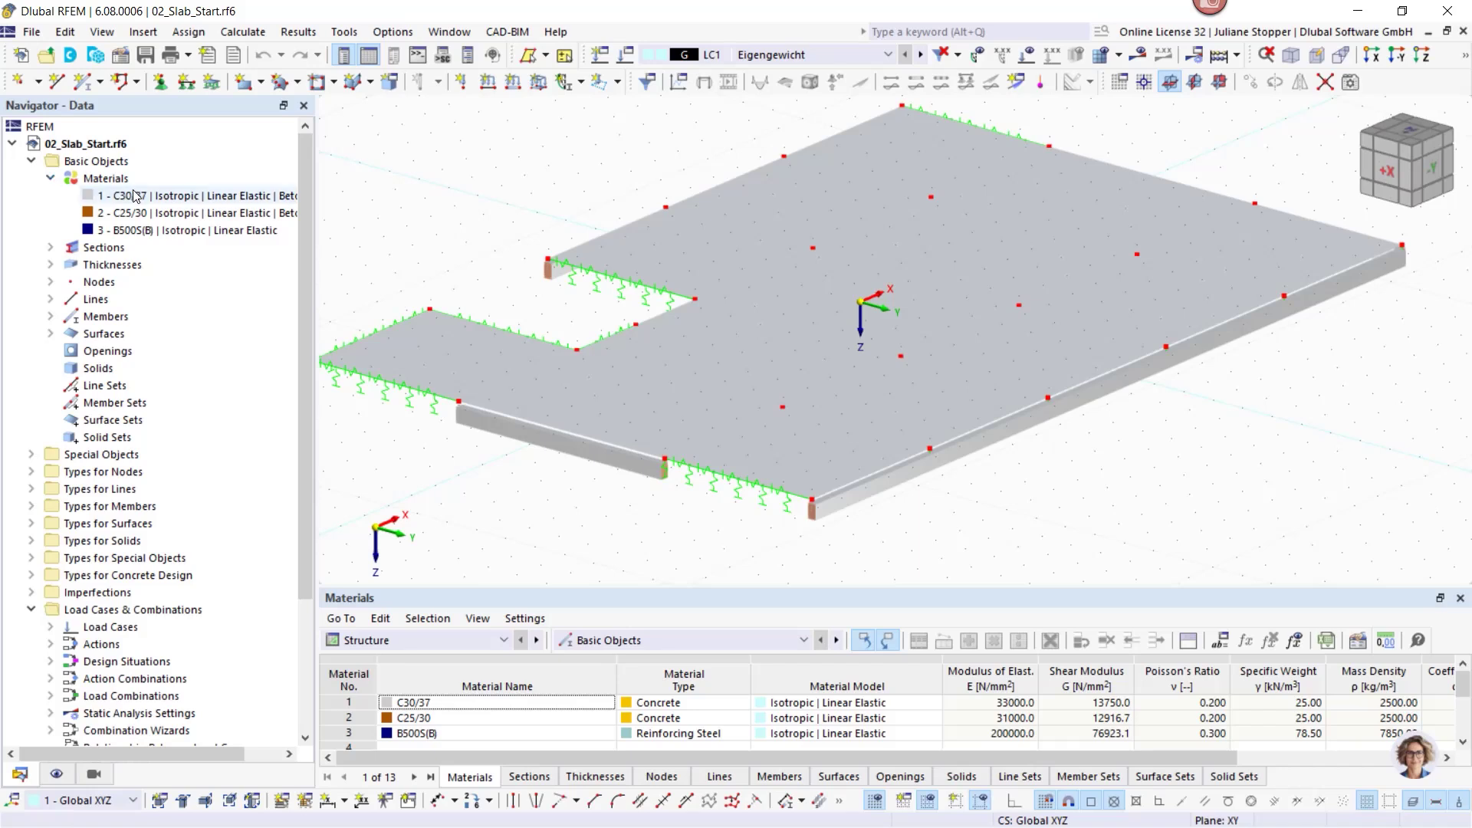
pyautogui.click(51, 247)
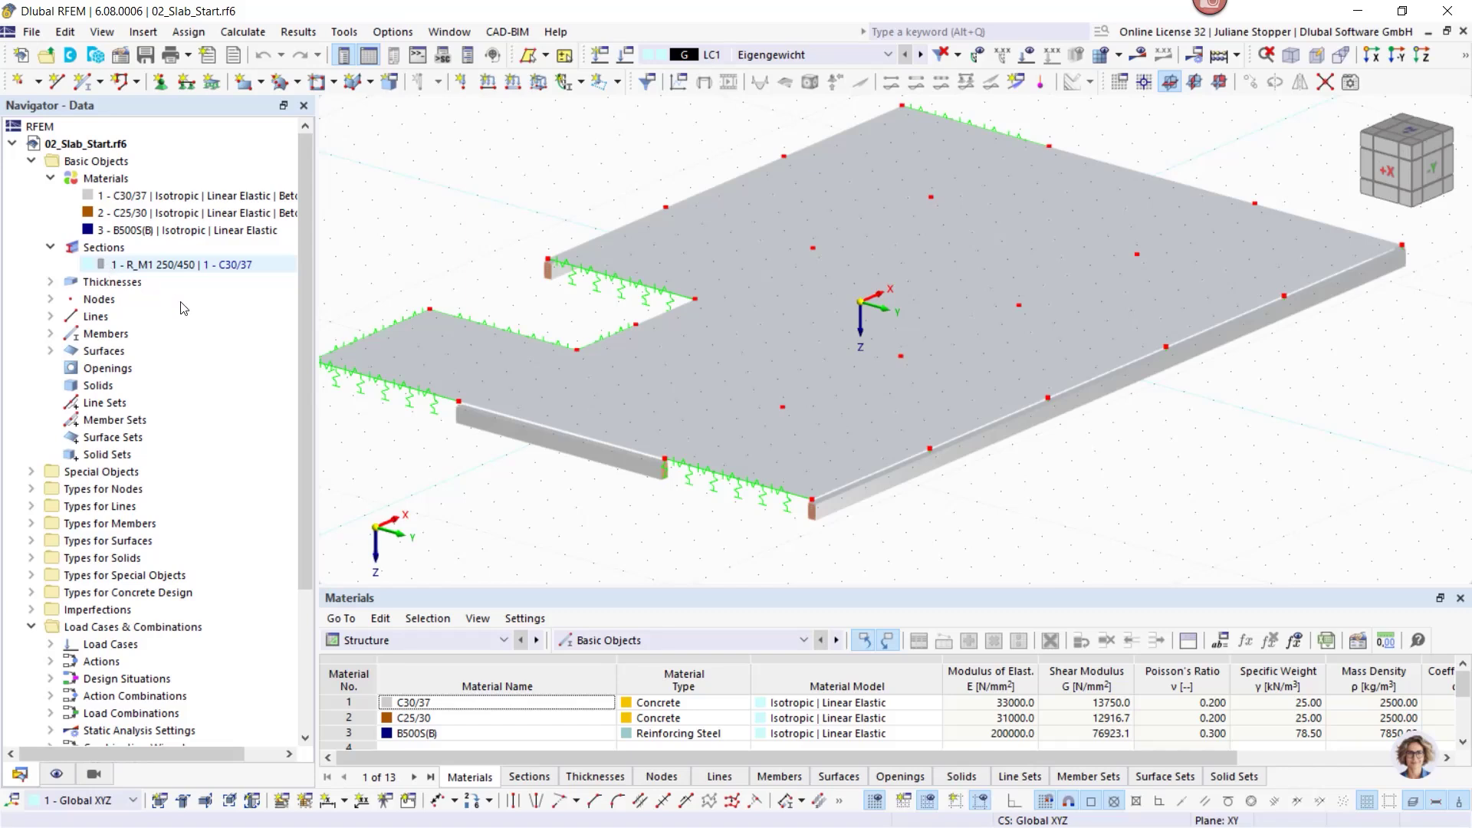
pyautogui.click(826, 483)
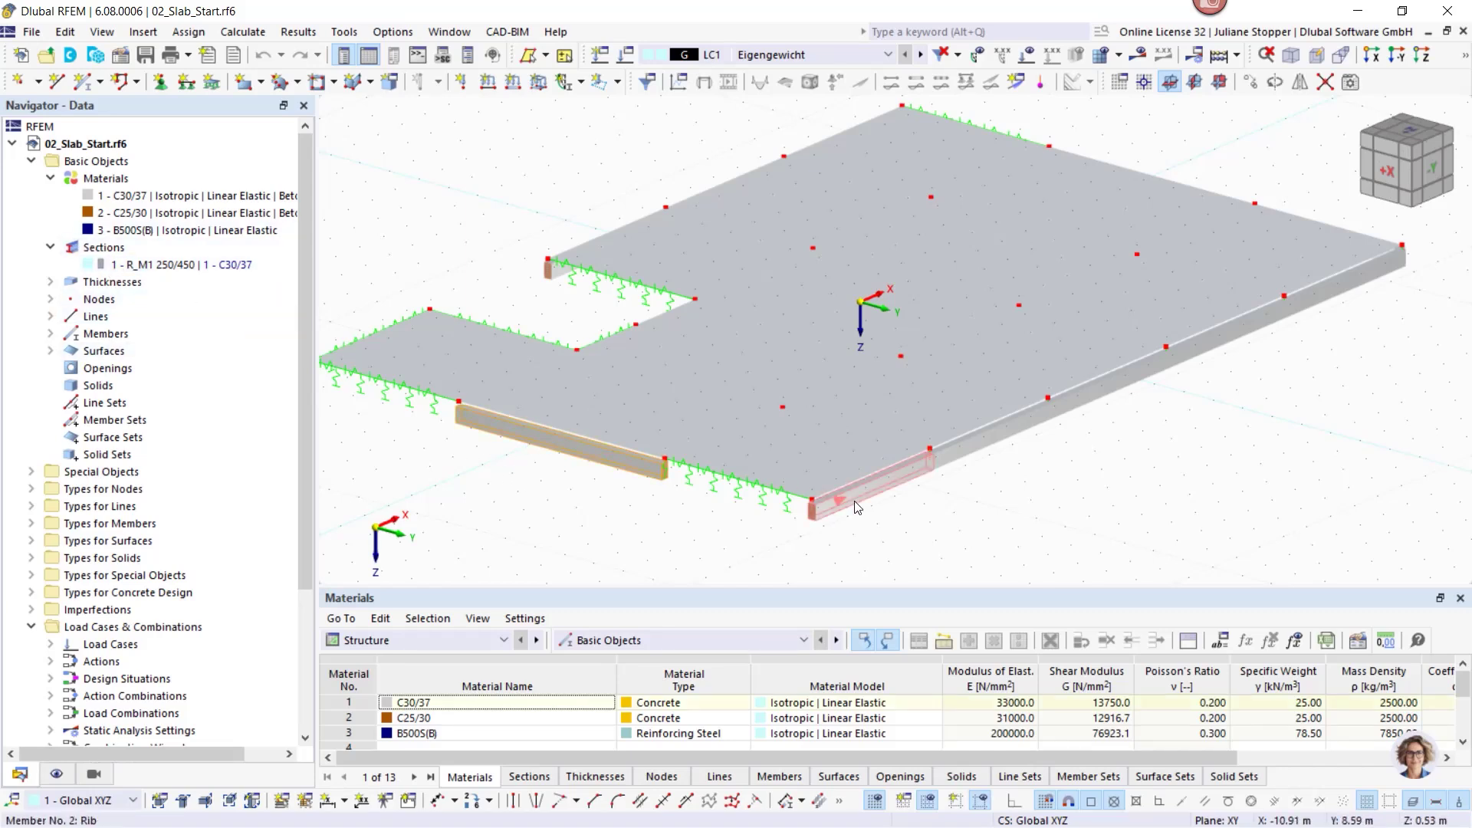
pyautogui.doubleClick(135, 268)
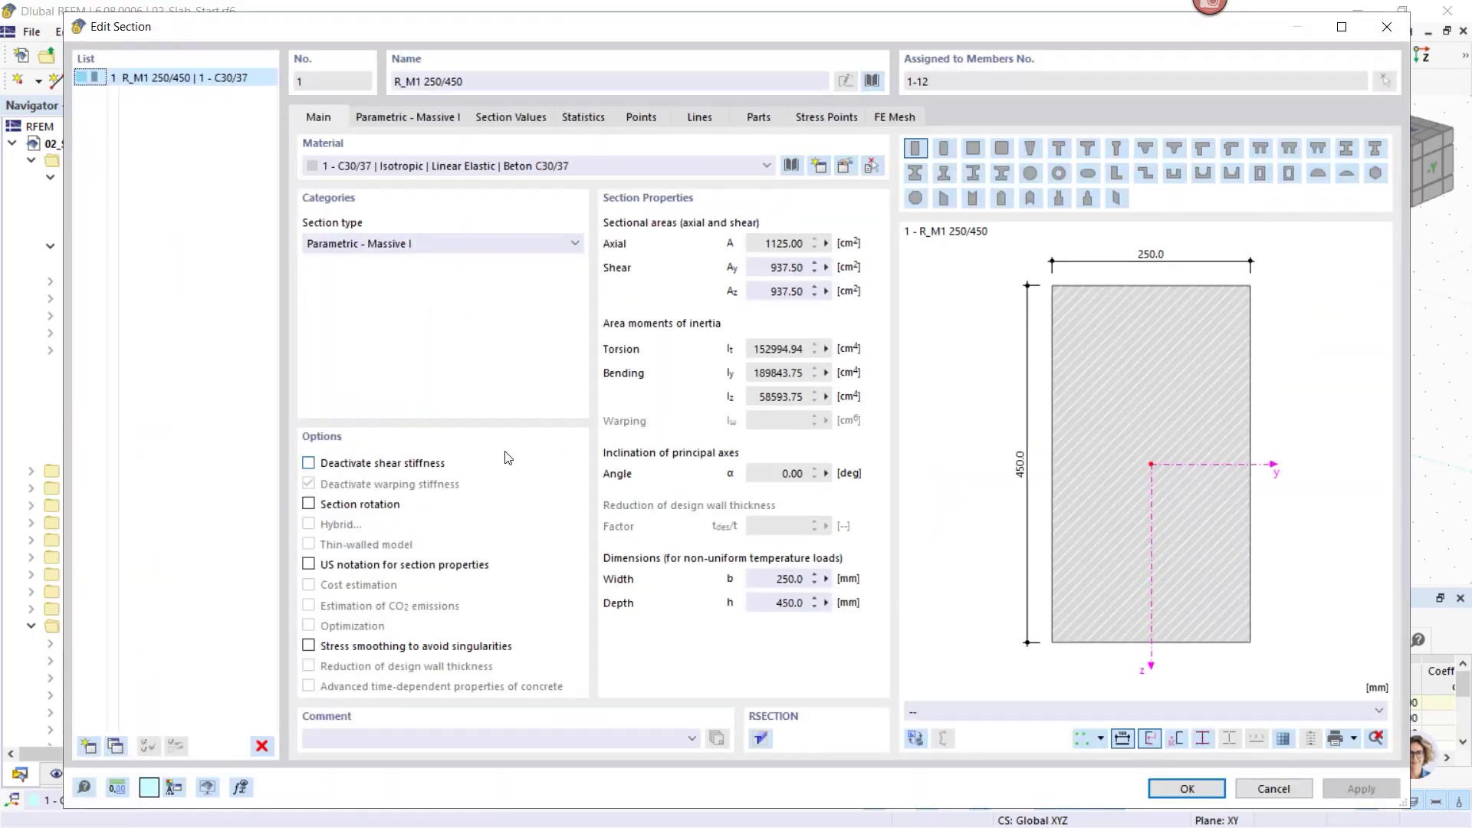
pyautogui.click(396, 117)
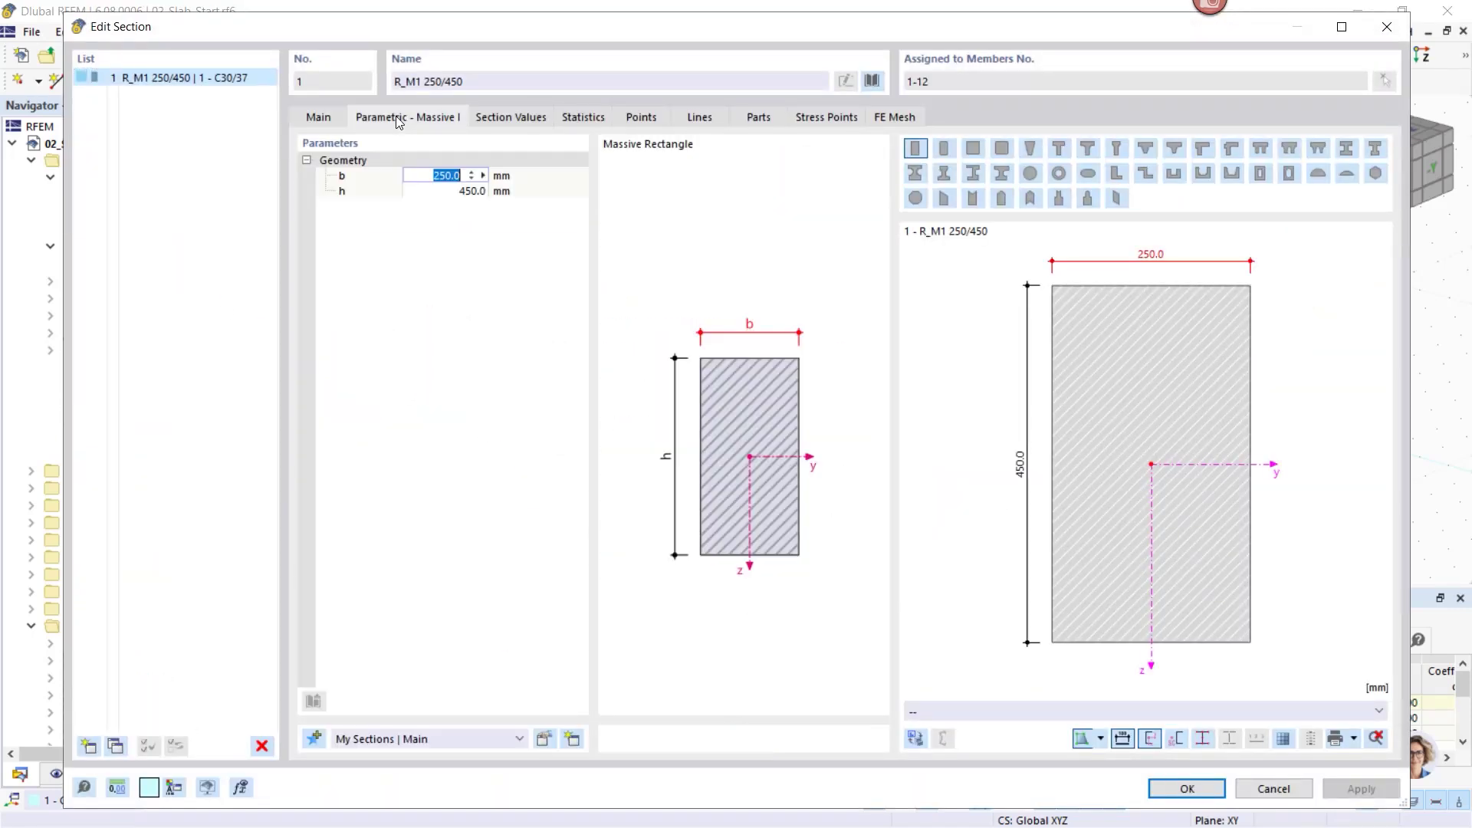
pyautogui.click(324, 121)
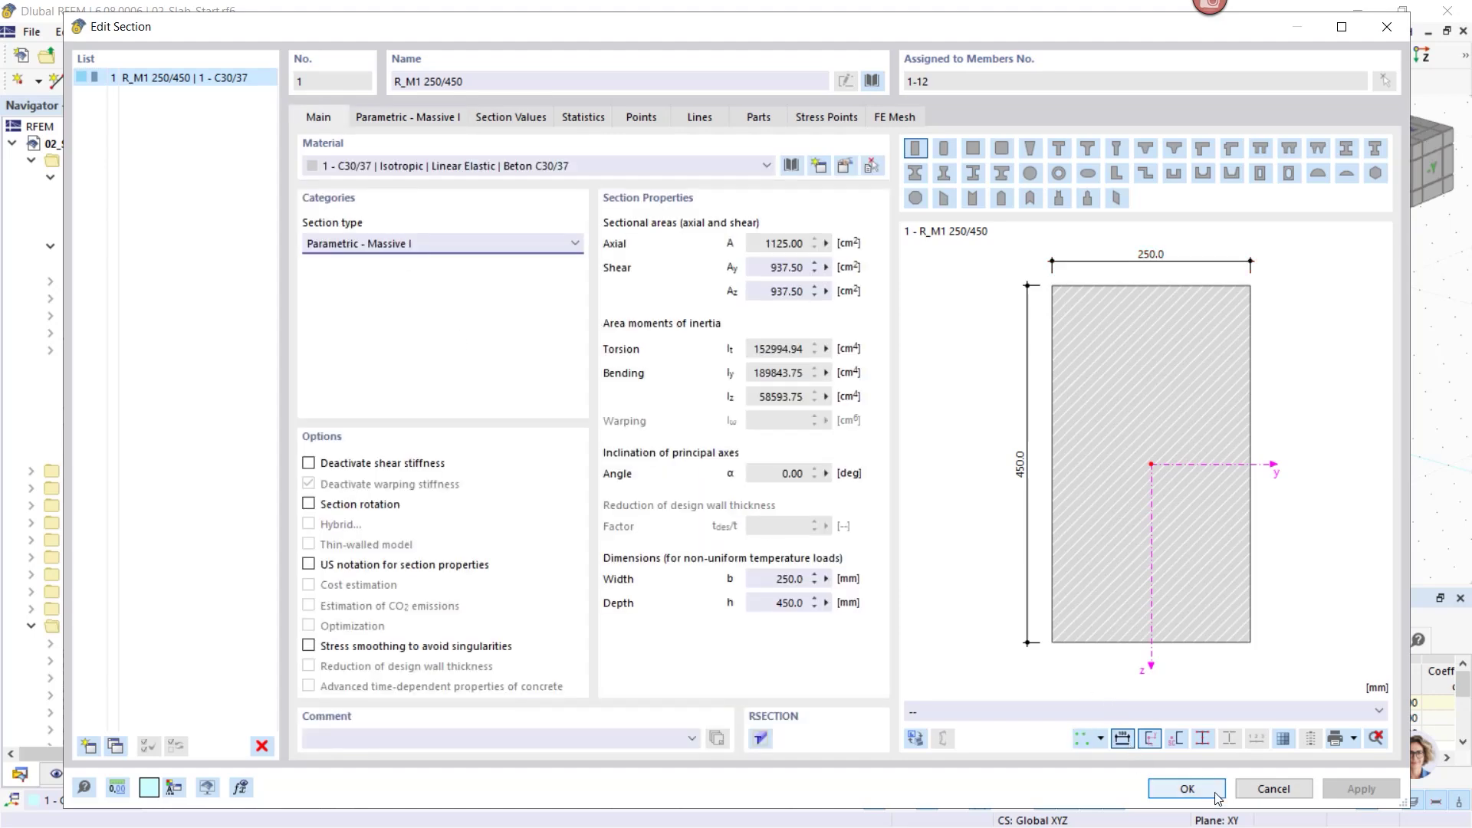
pyautogui.click(1181, 787)
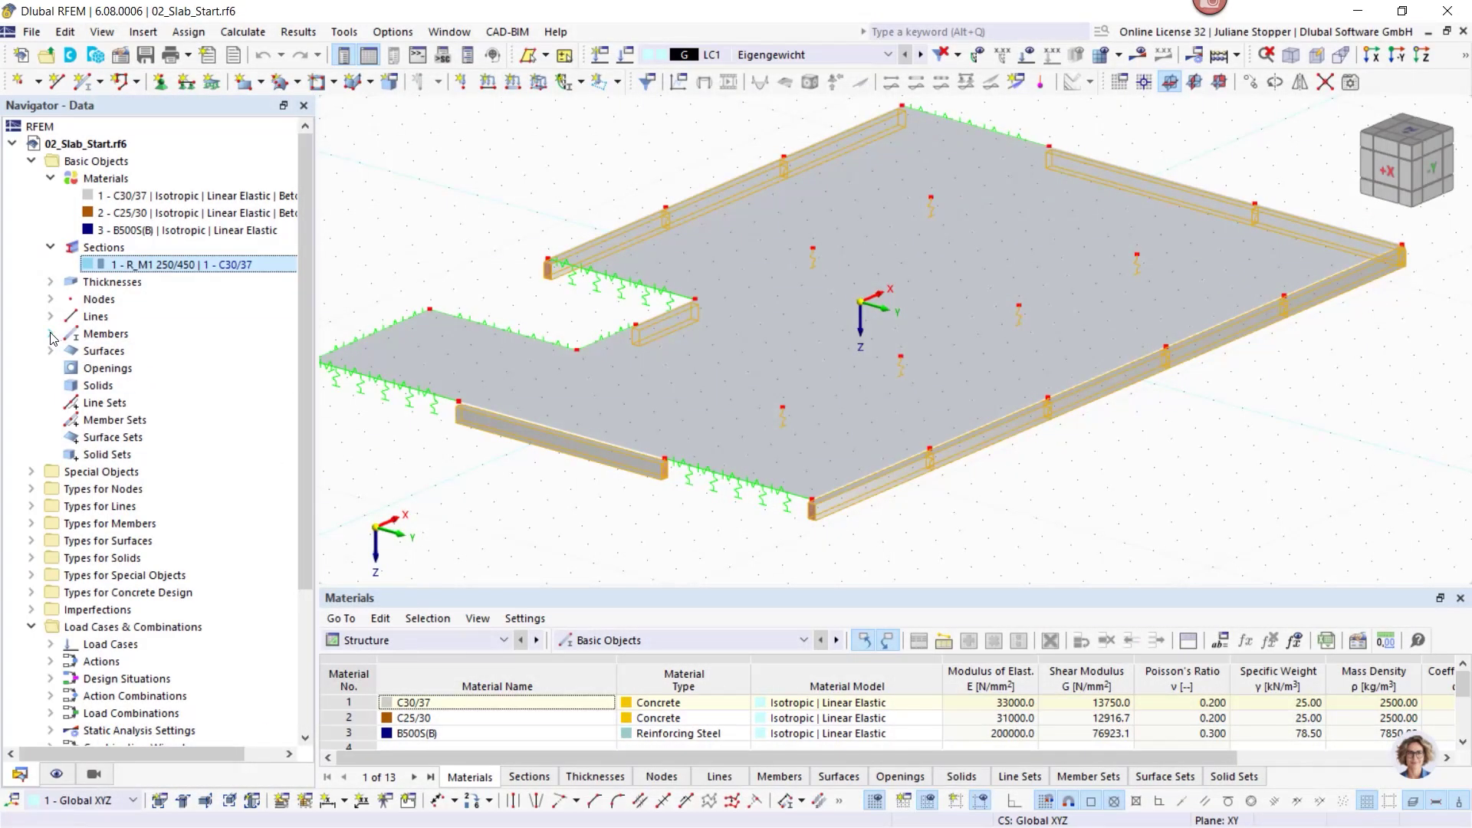
# List the members, open rib member 1 for editing and review the available member types, keeping Rib.
pyautogui.click(50, 333)
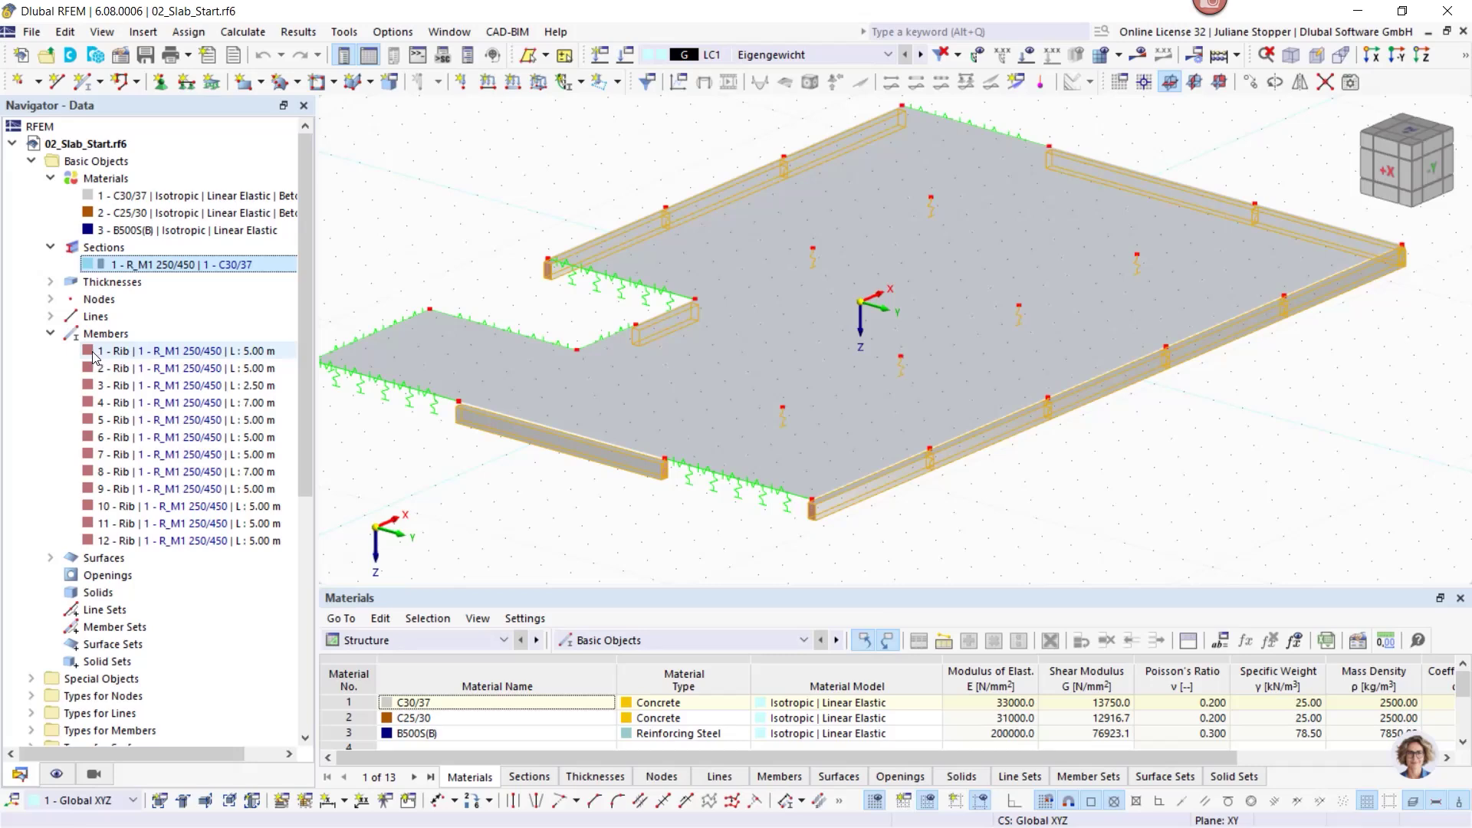
pyautogui.click(87, 352)
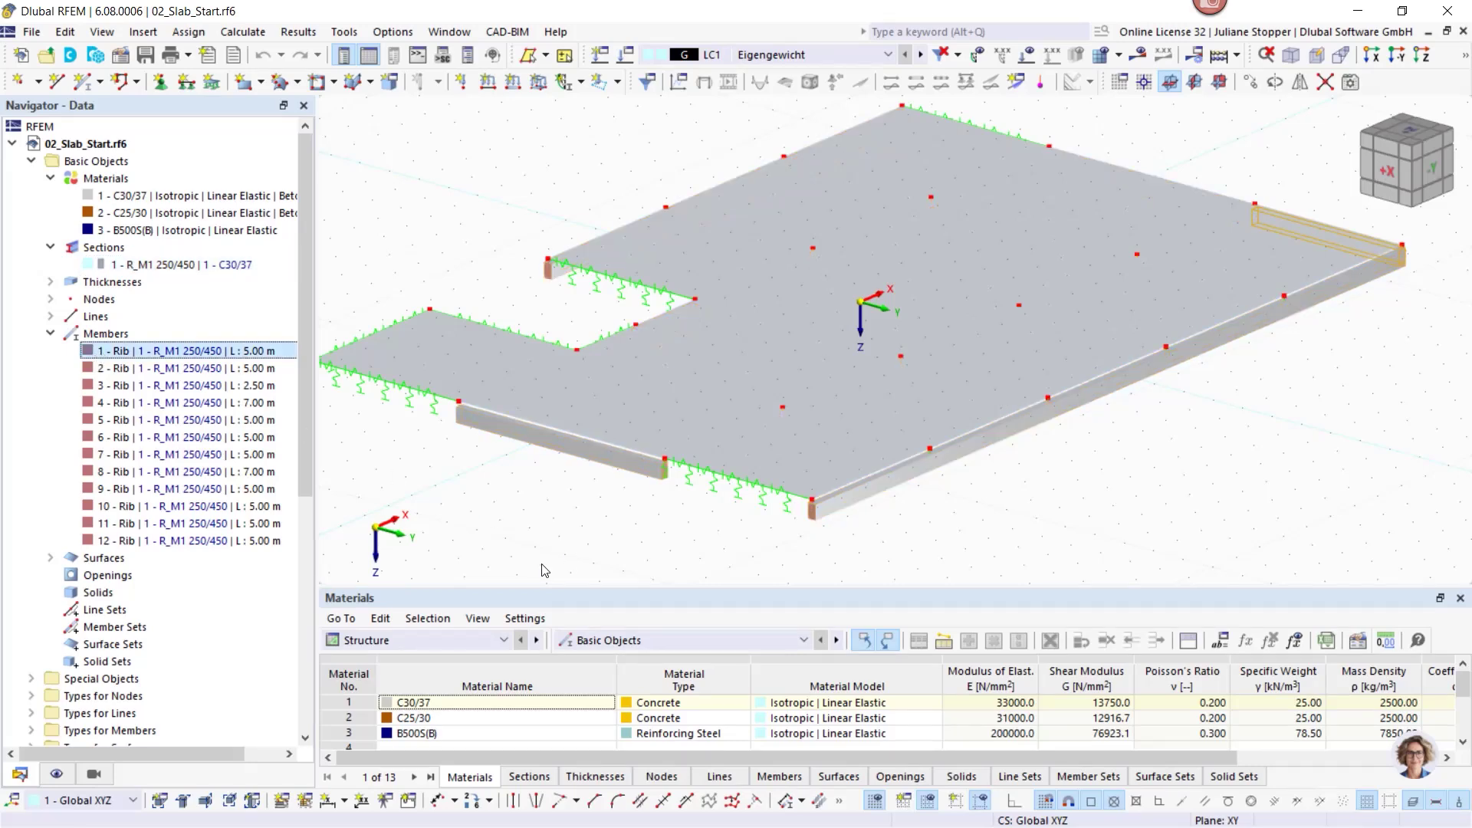
pyautogui.press('Return')
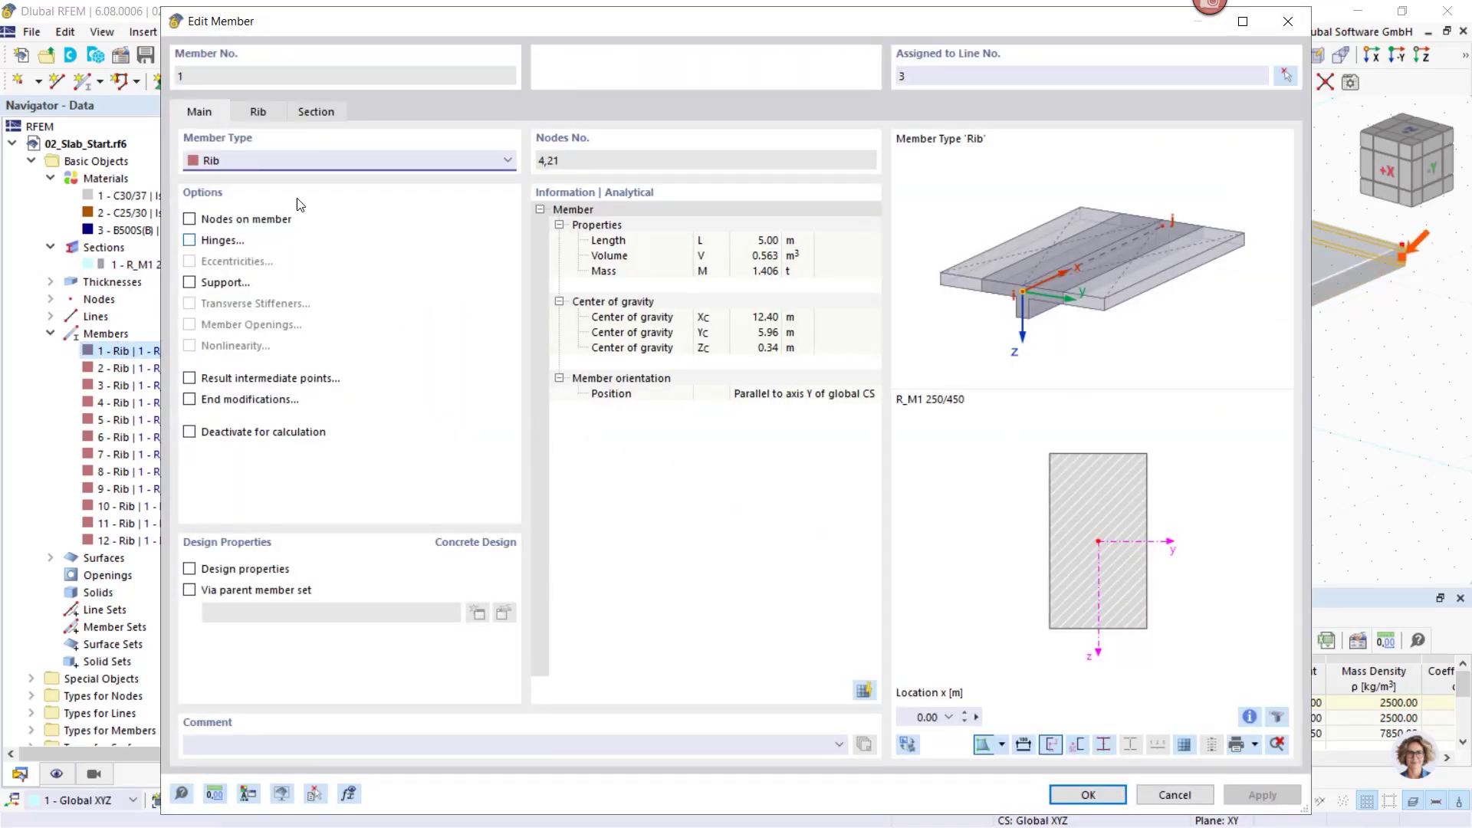
pyautogui.click(231, 161)
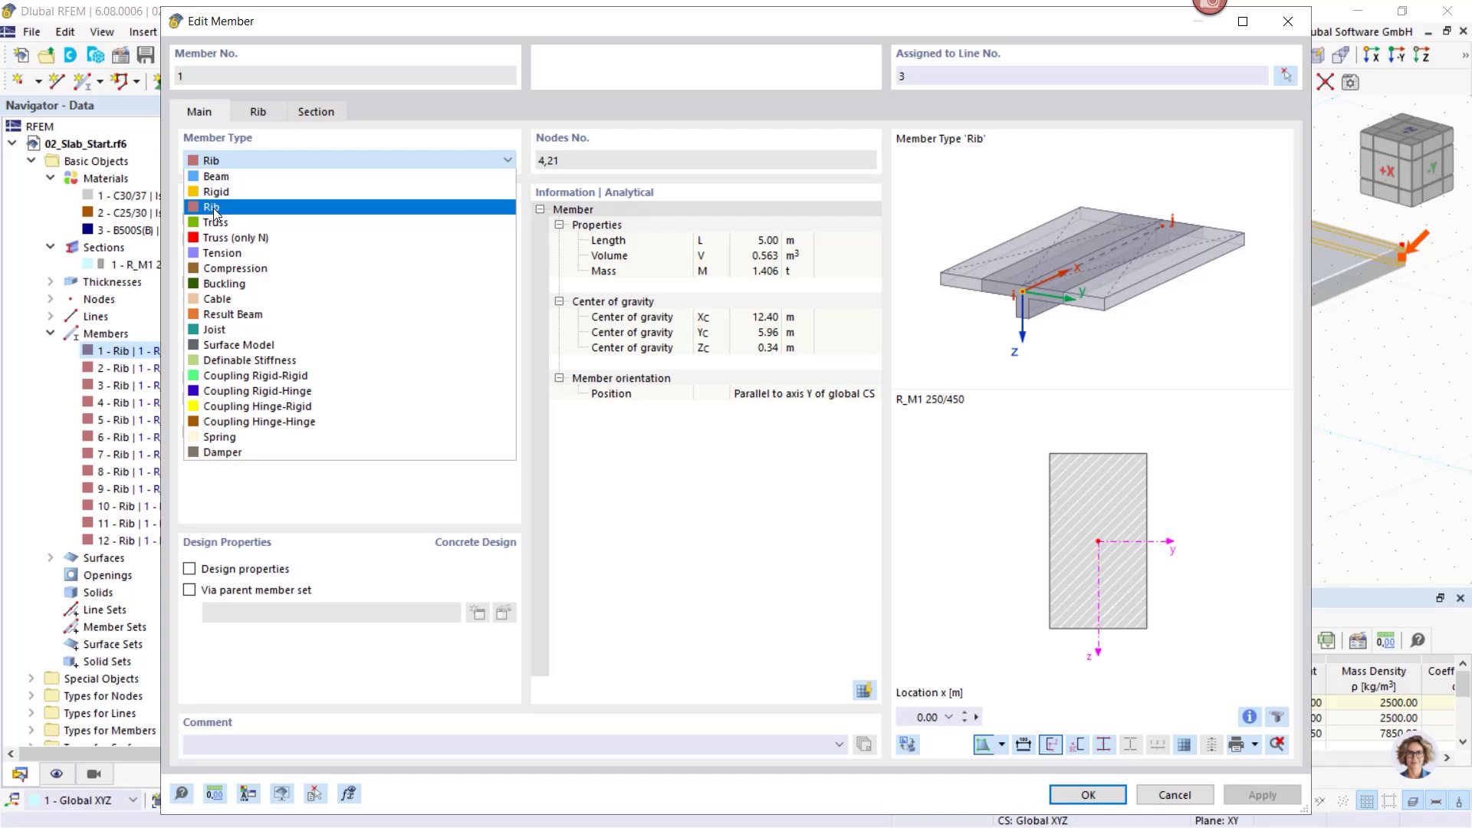
pyautogui.click(677, 483)
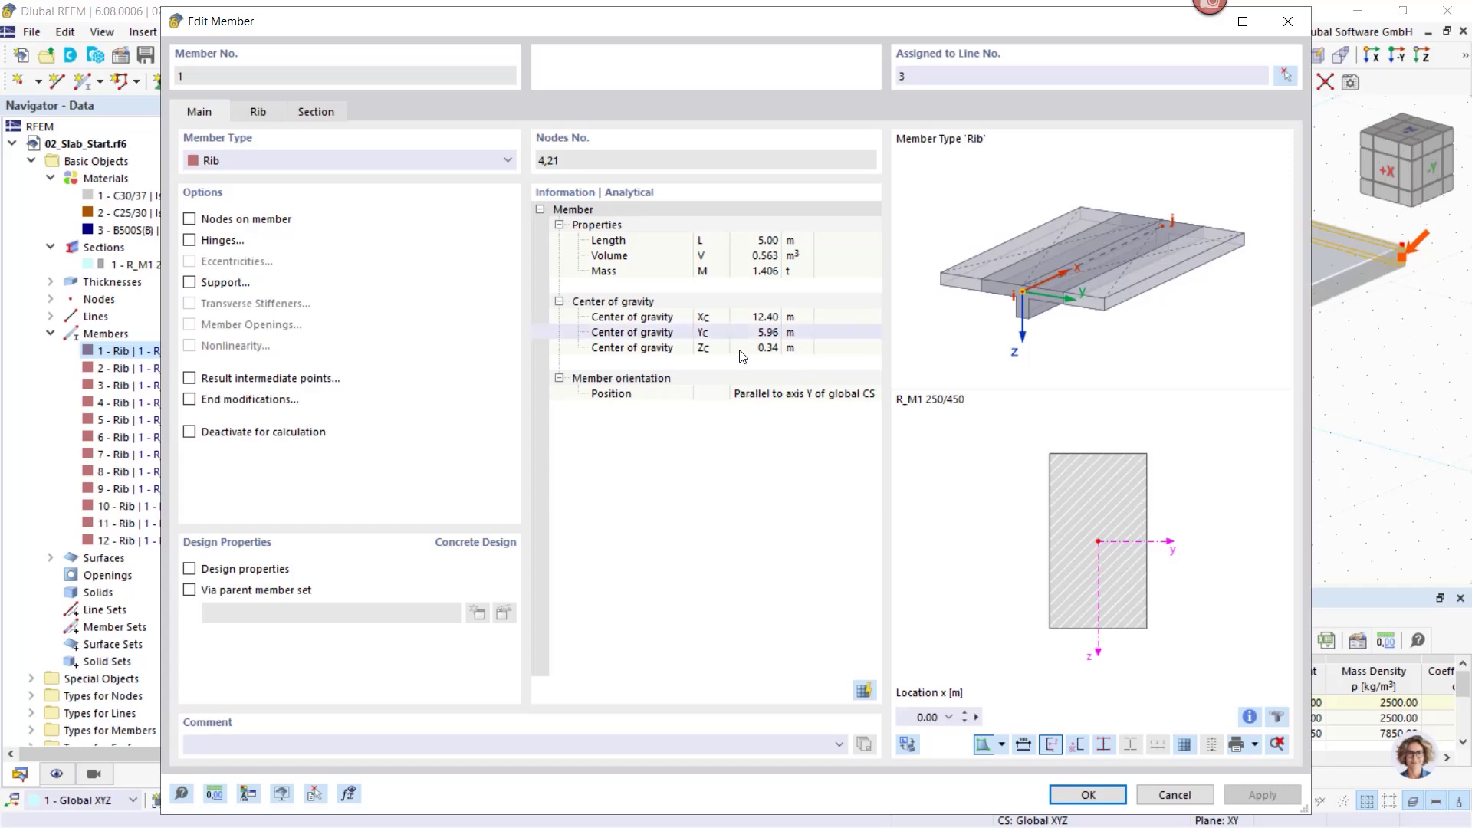
# Examine member 1's rib alignment options and flange dimensions, and inspect its cross-section in the 3D preview.
pyautogui.click(256, 109)
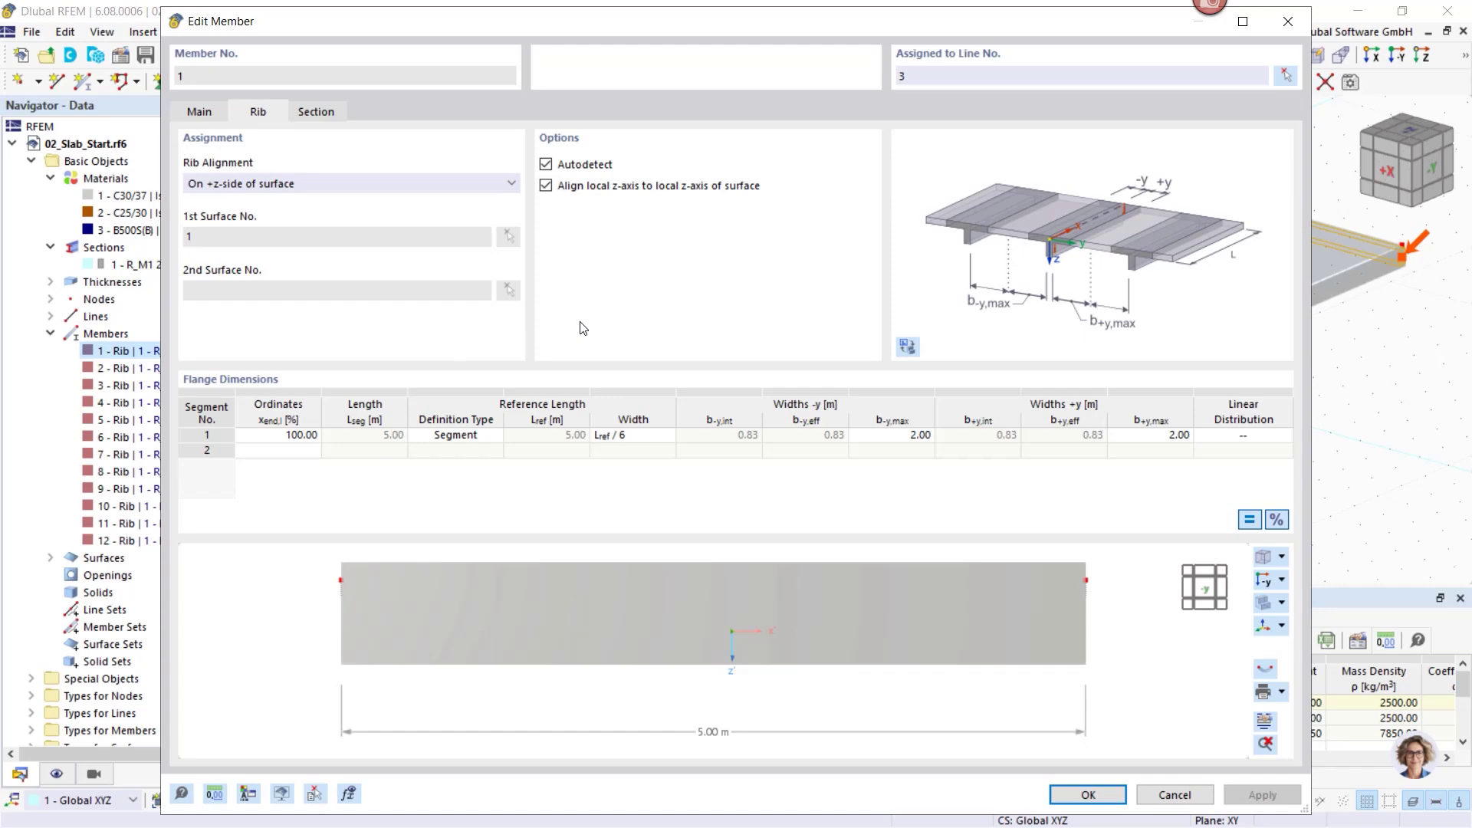
pyautogui.click(441, 192)
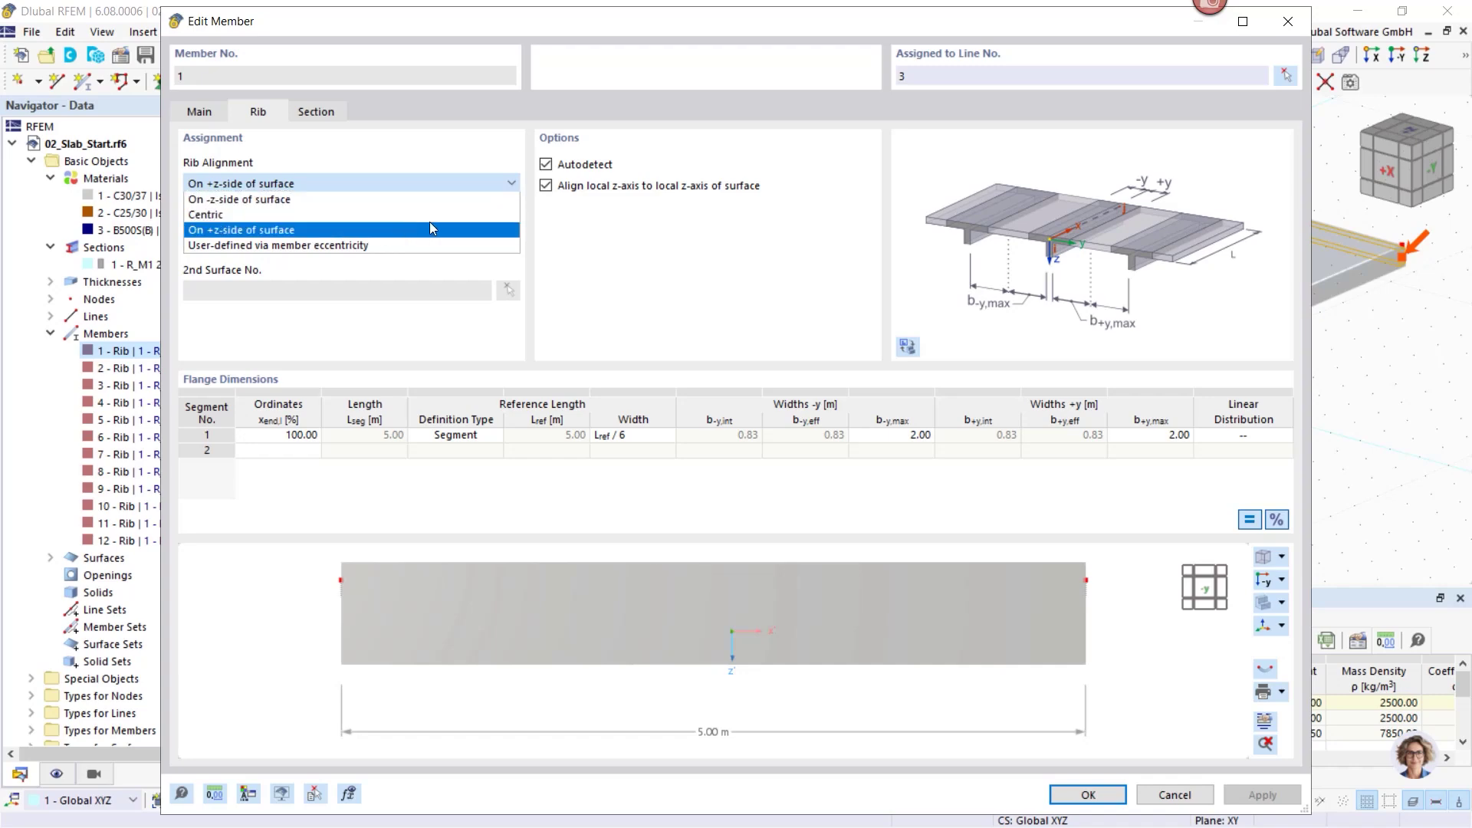
pyautogui.click(609, 246)
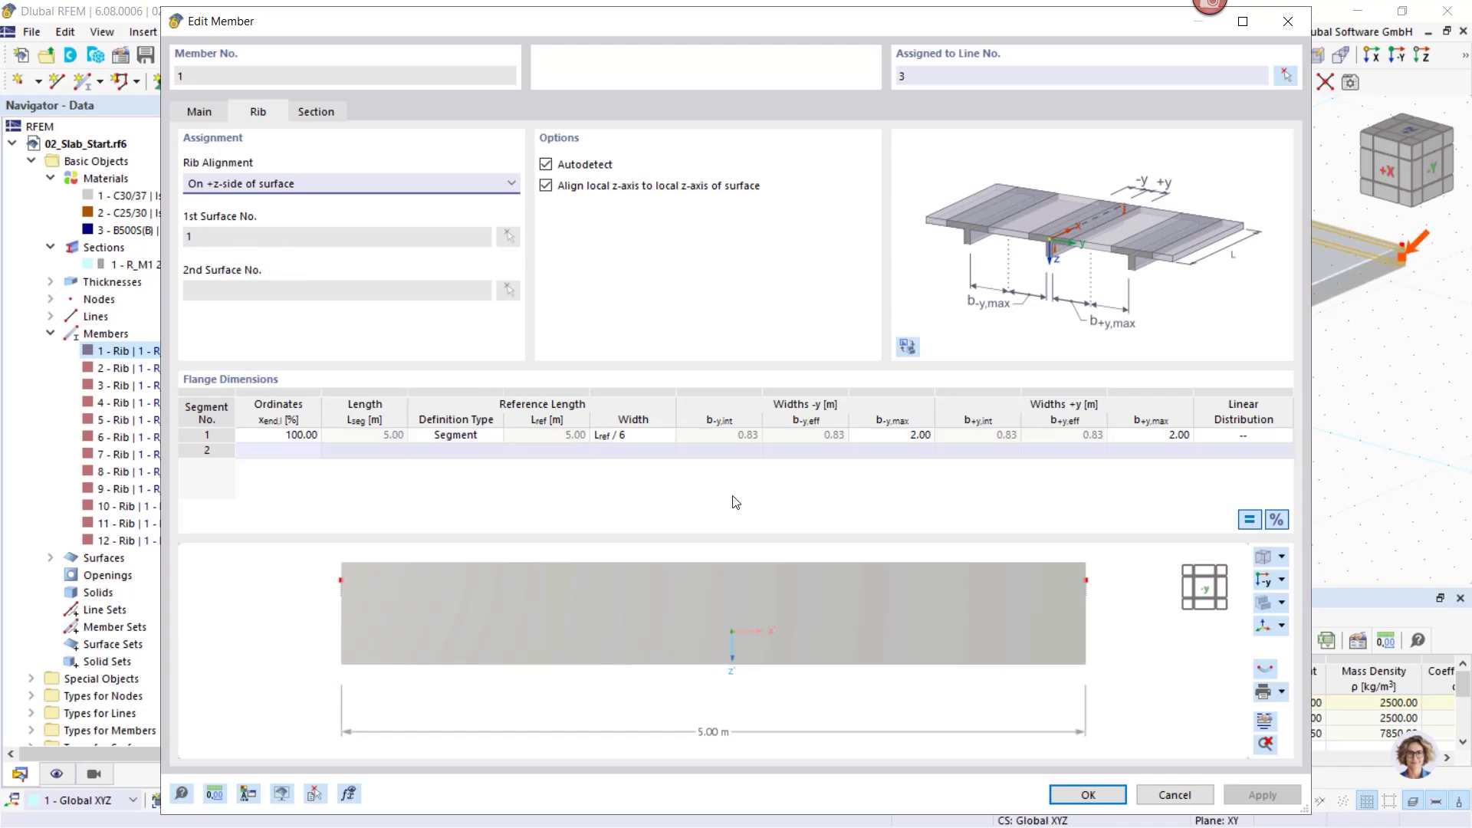
pyautogui.keyDown('ctrl'); pyautogui.moveTo(1040, 613); pyautogui.dragTo(797, 490, button='middle'); pyautogui.keyUp('ctrl')
# Try turning the rib's Autodetect option off and on again, and close member 1's settings without saving.
pyautogui.click(545, 185)
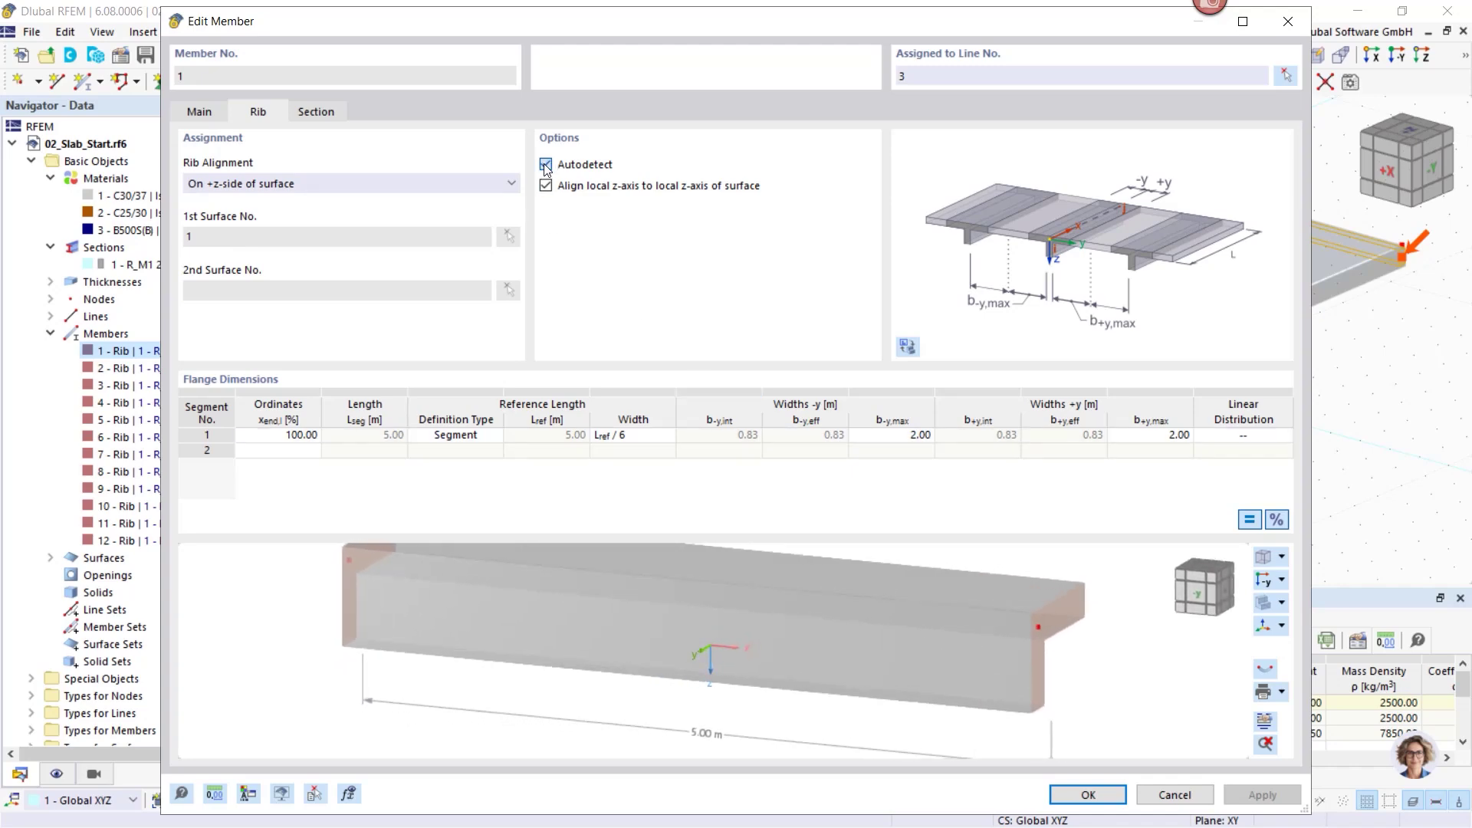
pyautogui.click(546, 165)
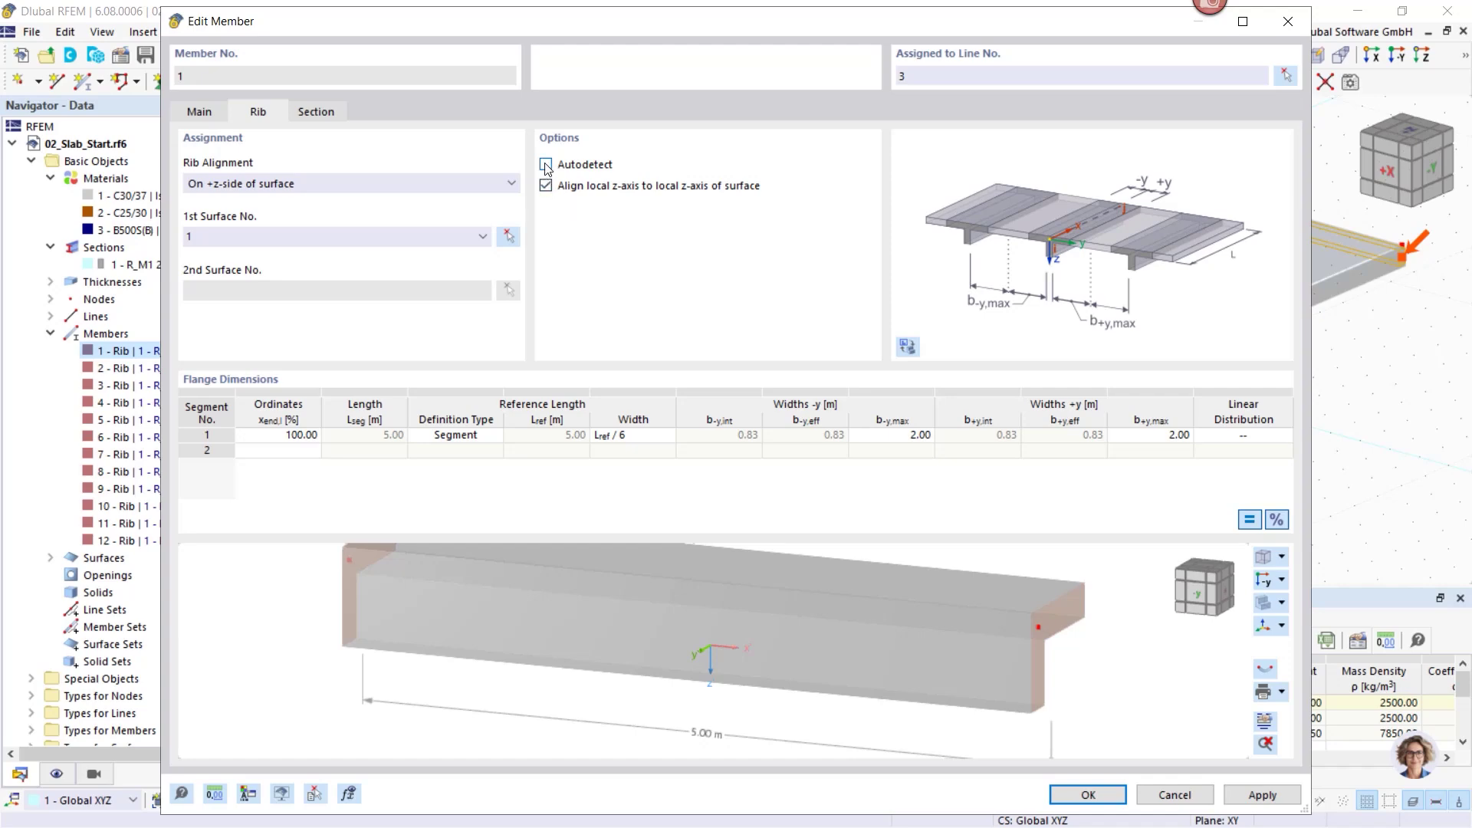
pyautogui.press('space')
pyautogui.moveTo(1063, 638); pyautogui.dragTo(1022, 629)
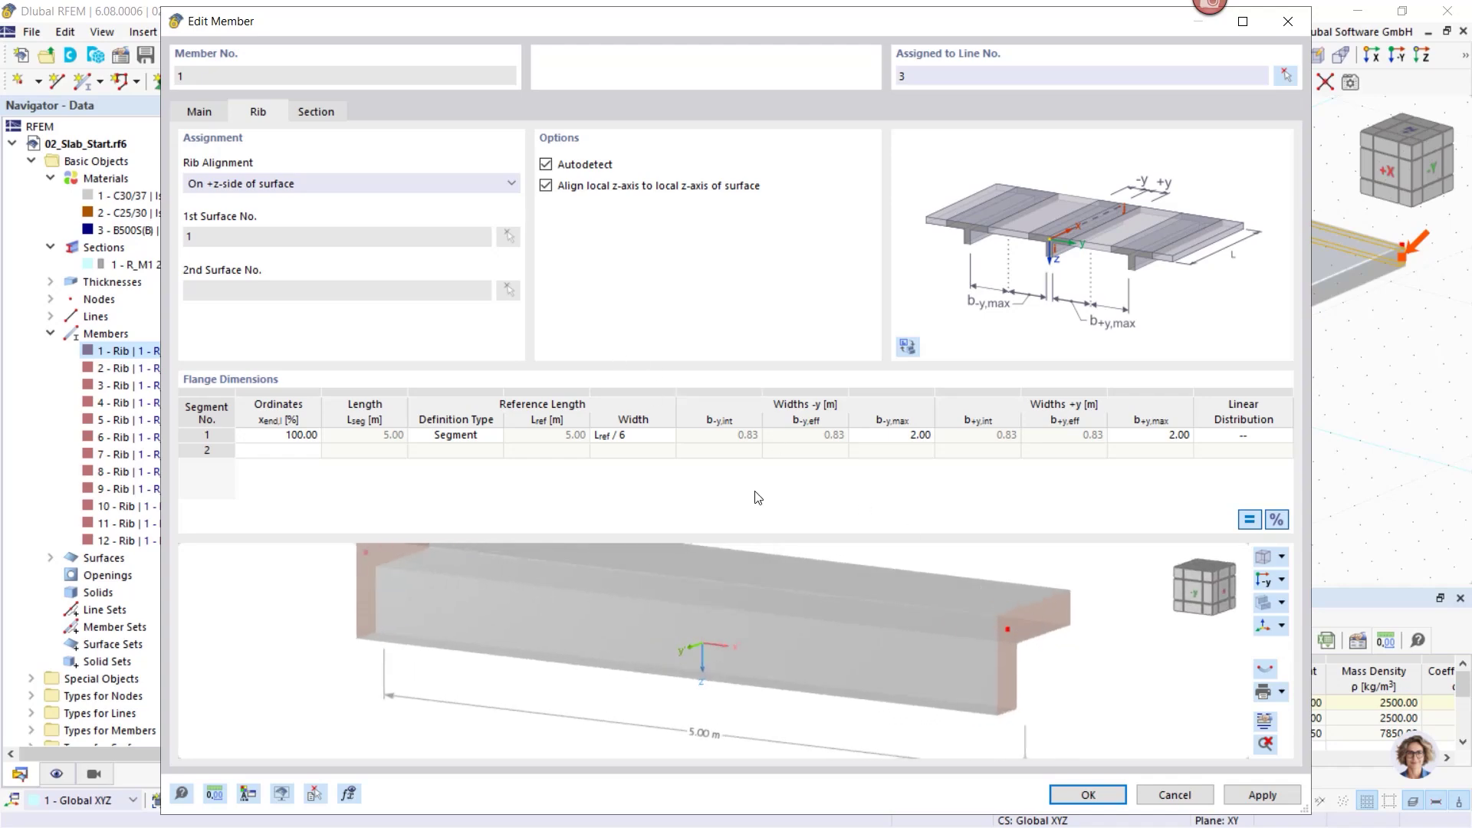
pyautogui.click(208, 119)
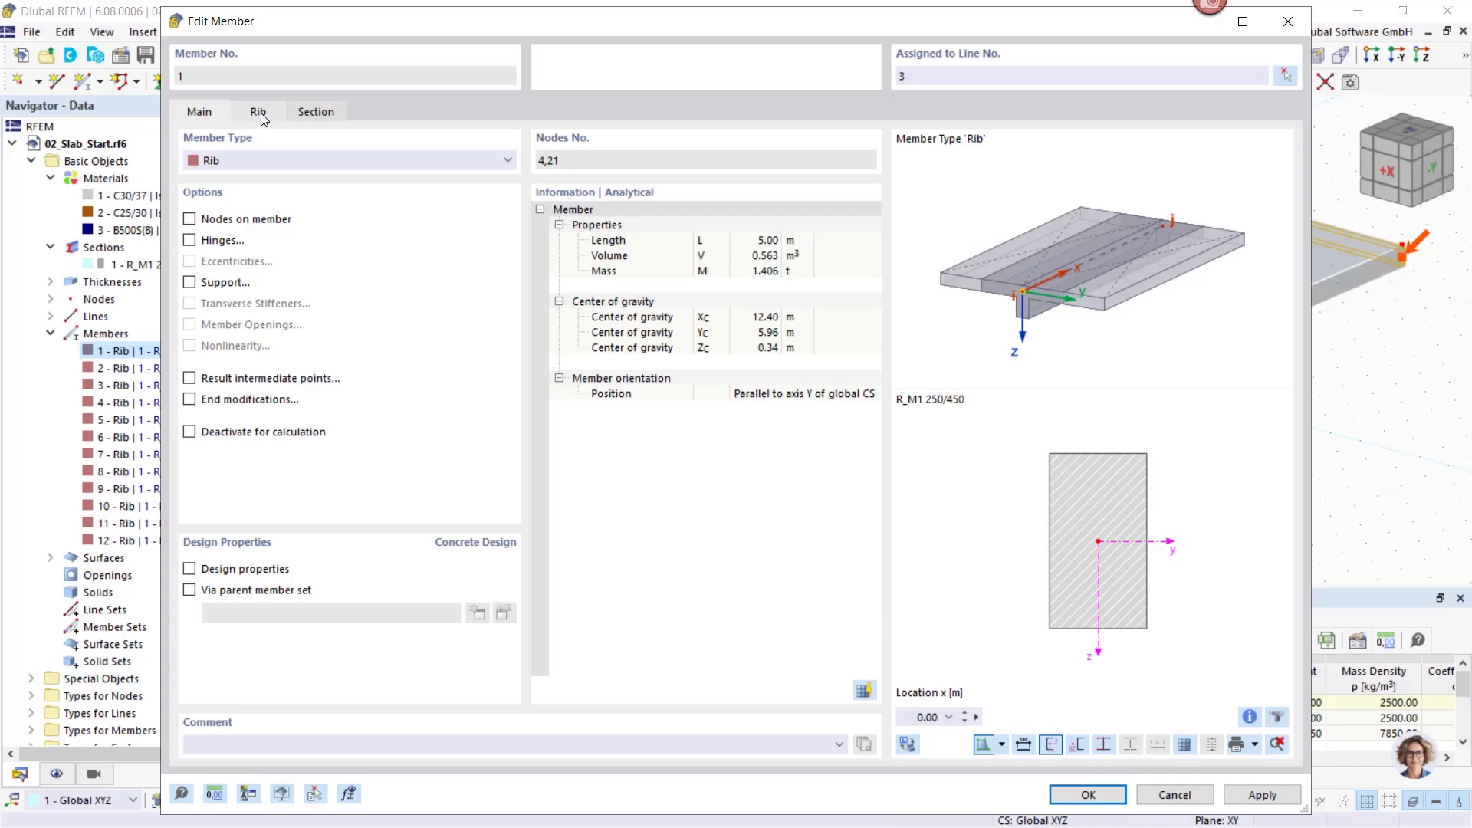
pyautogui.click(1171, 796)
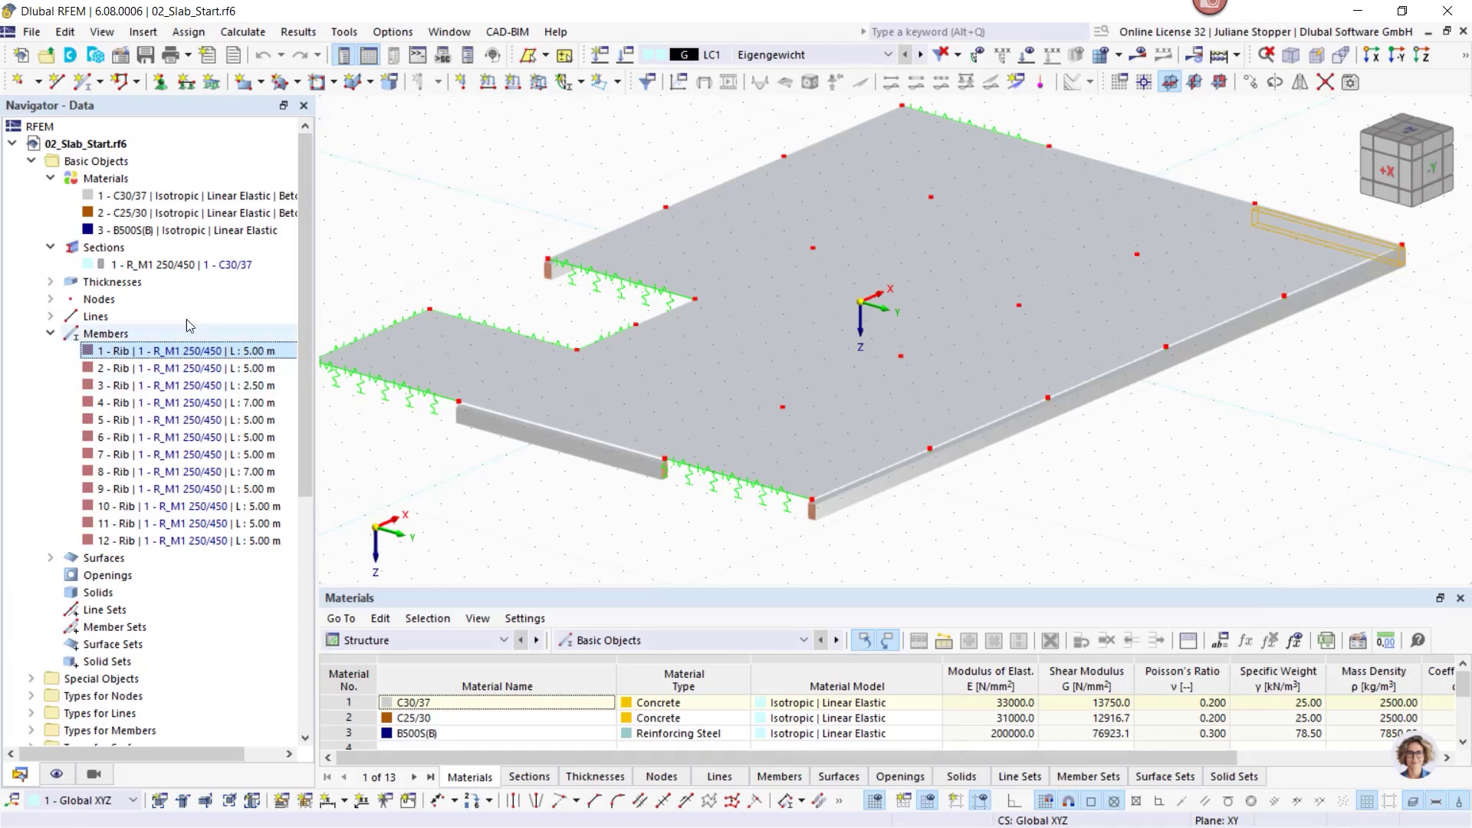
# Inspect the uniform slab thickness definition, including its material and surface assignment, and close it without changes.
pyautogui.click(46, 282)
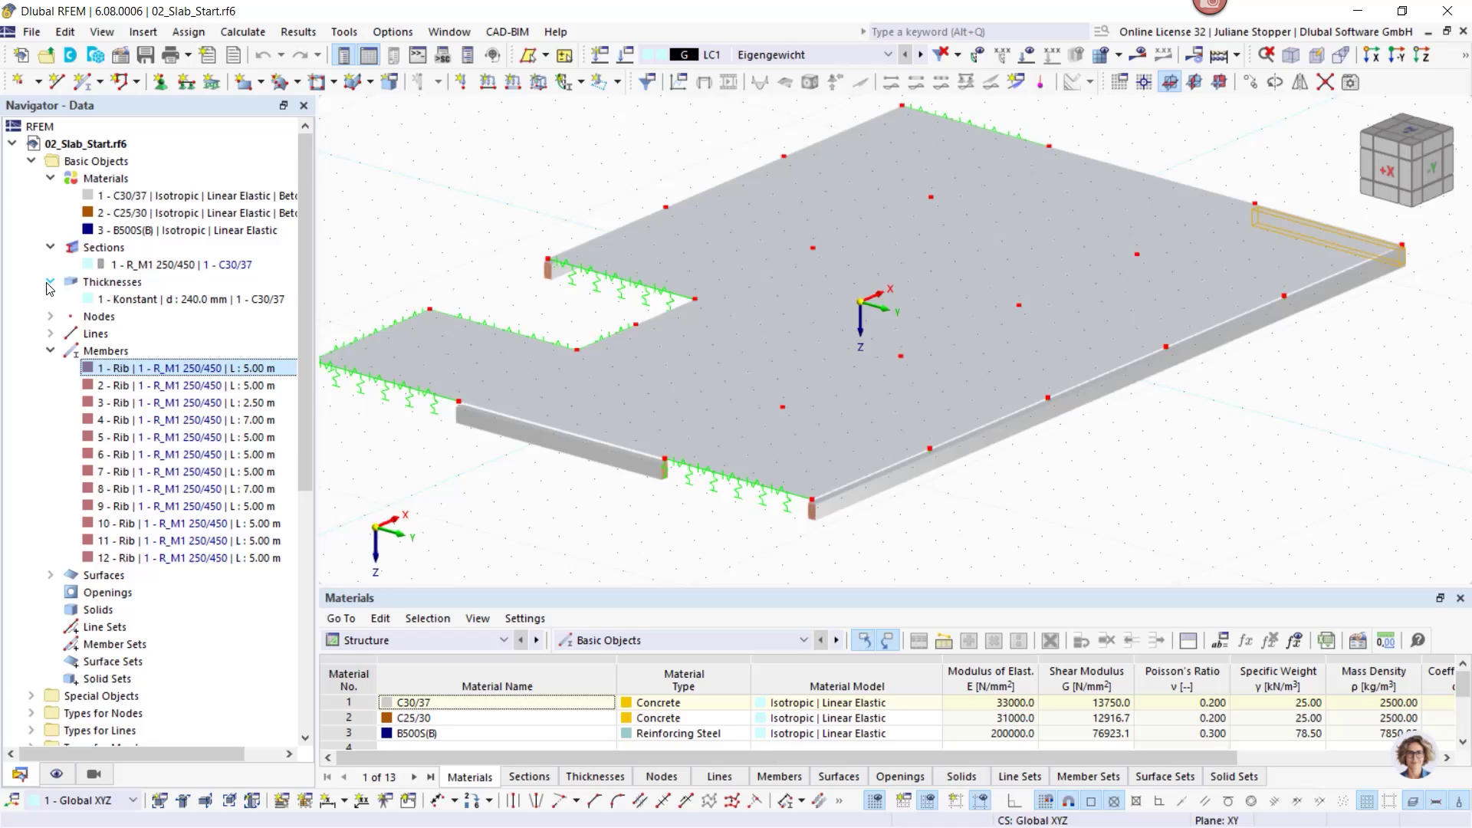
pyautogui.click(91, 300)
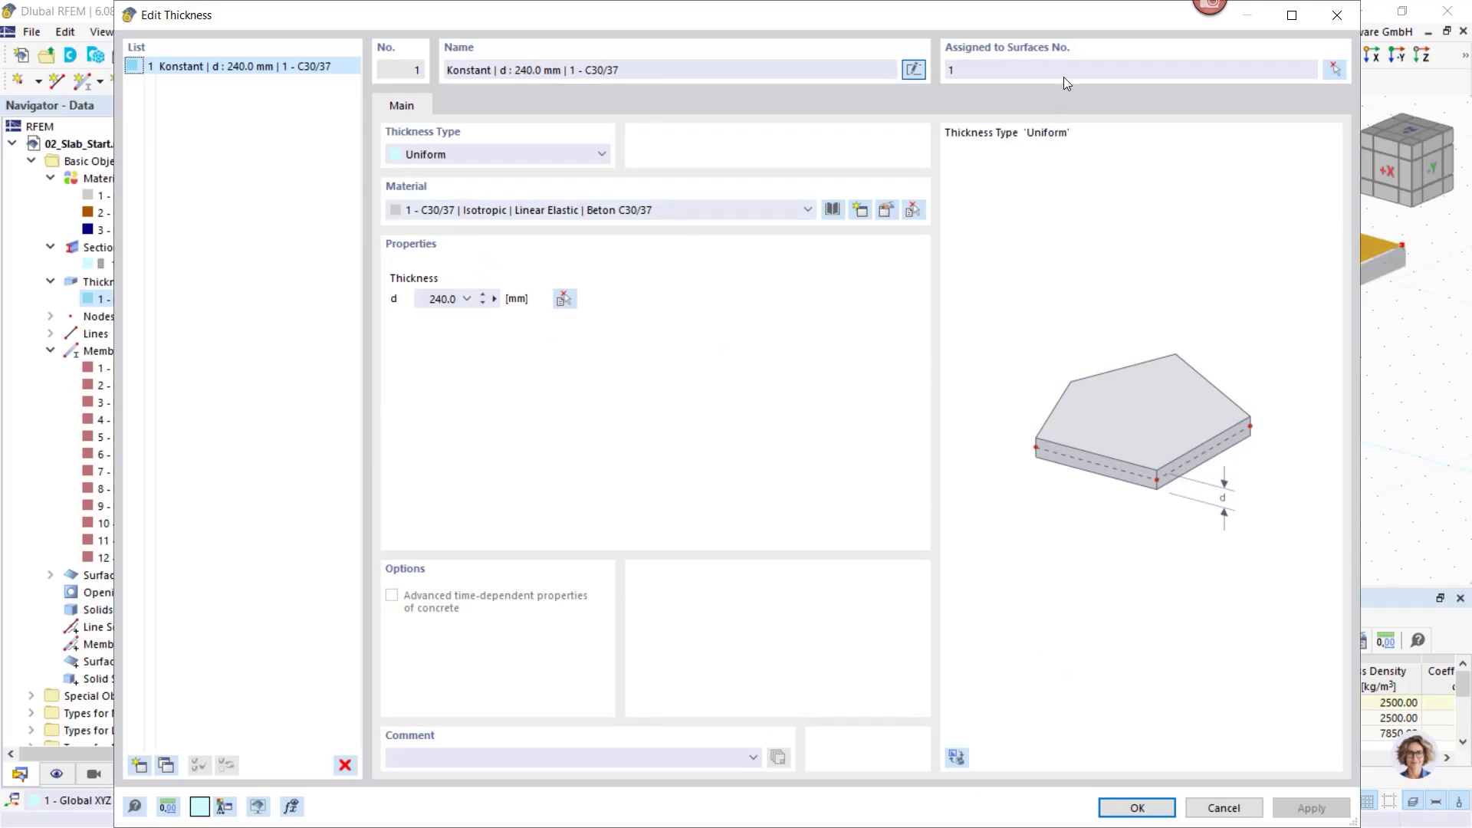
pyautogui.click(1233, 807)
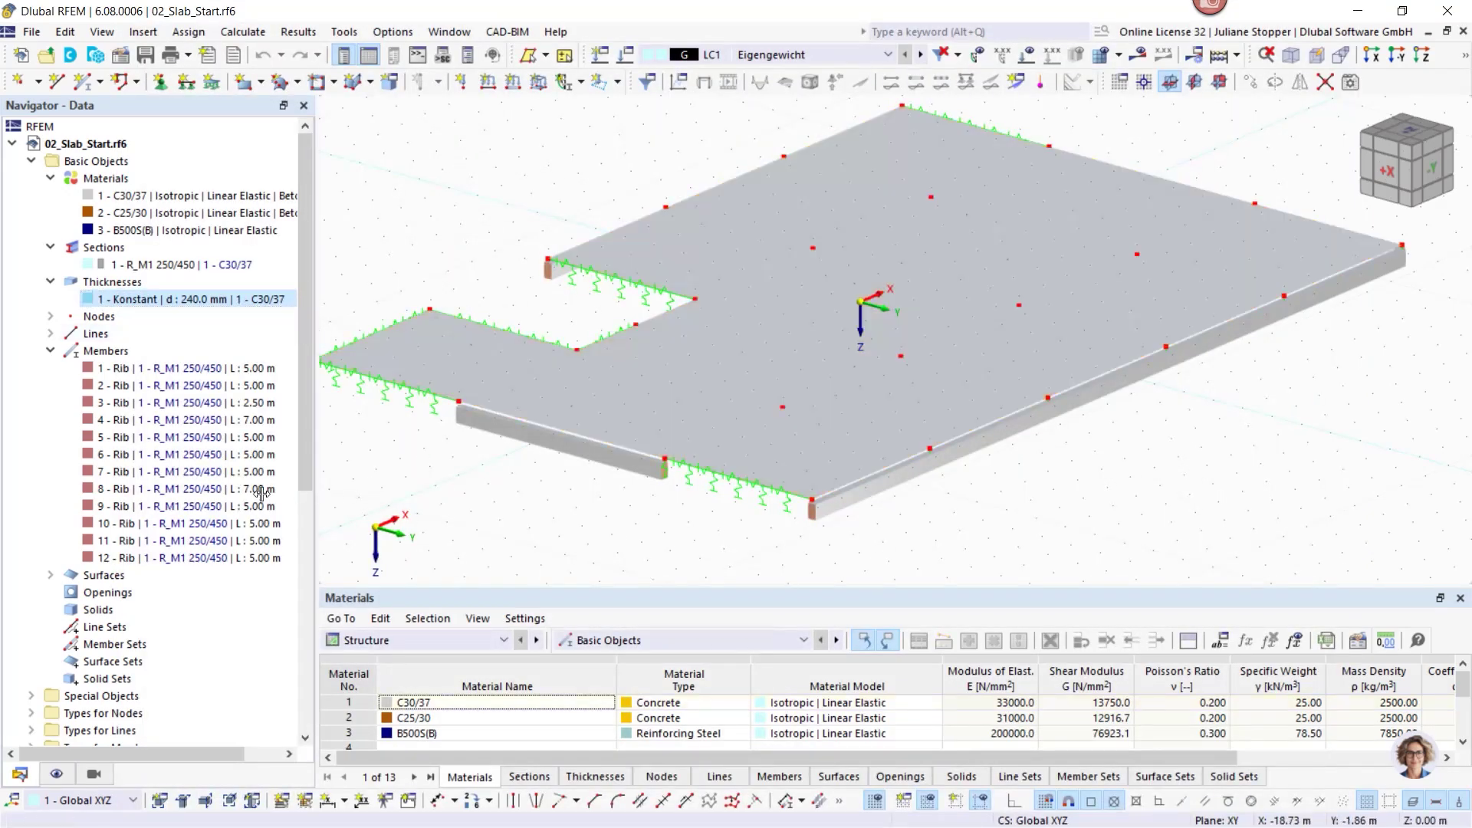
# Open slab surface 1 for editing and try switching its design properties off and on again.
pyautogui.click(51, 576)
pyautogui.click(123, 592)
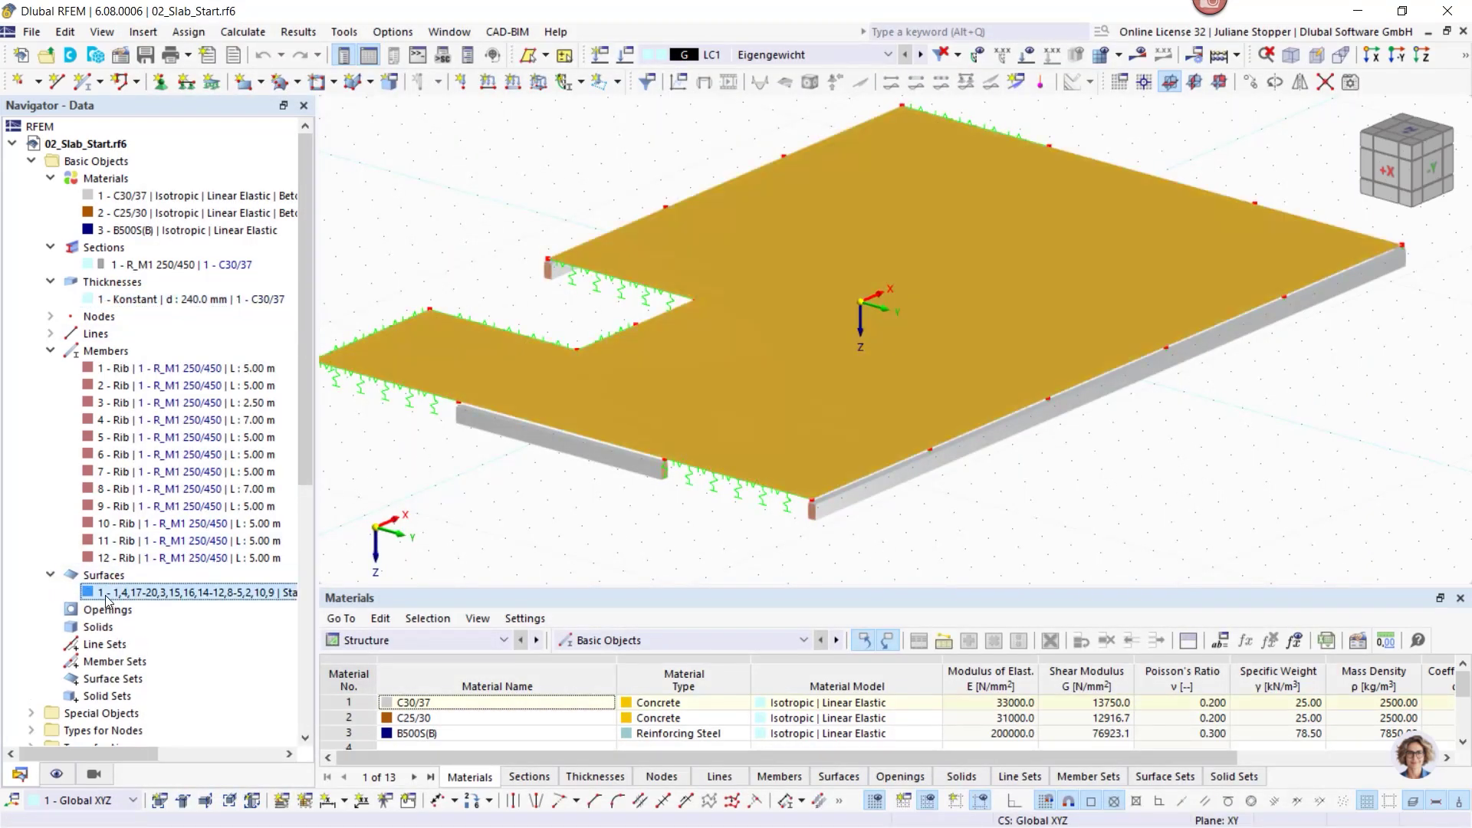
pyautogui.doubleClick(420, 369)
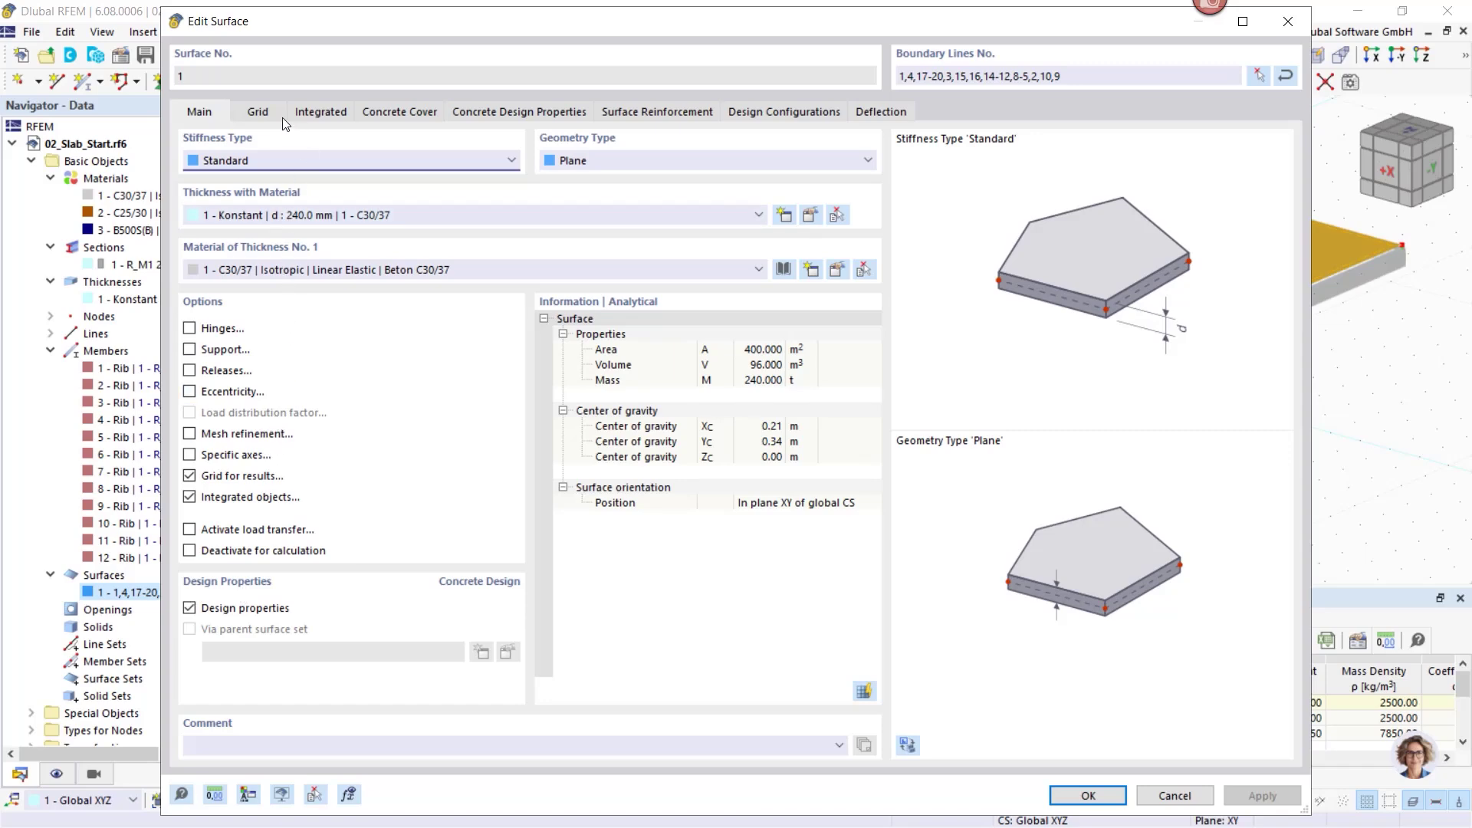
pyautogui.click(189, 609)
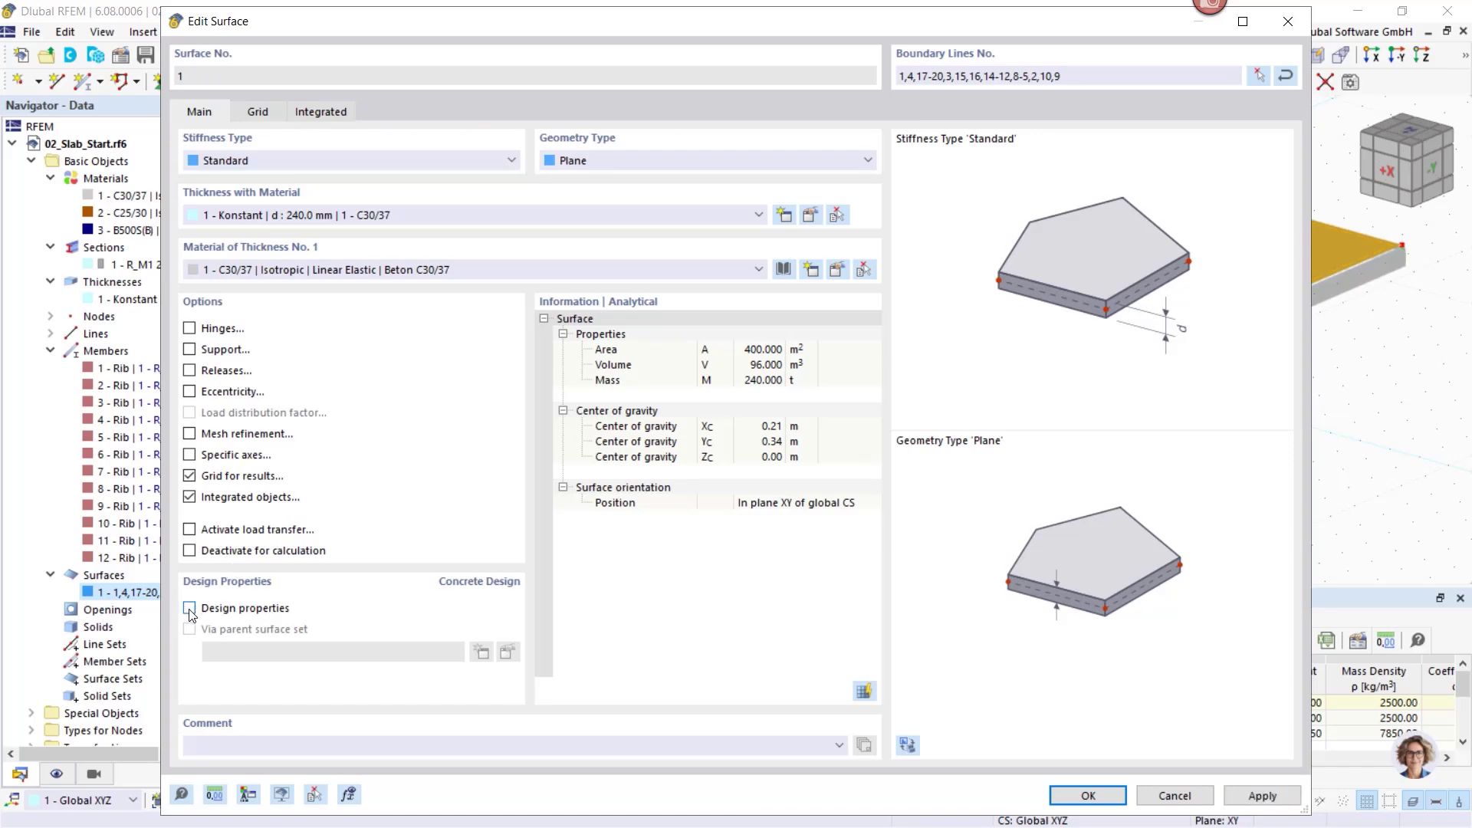
pyautogui.click(190, 609)
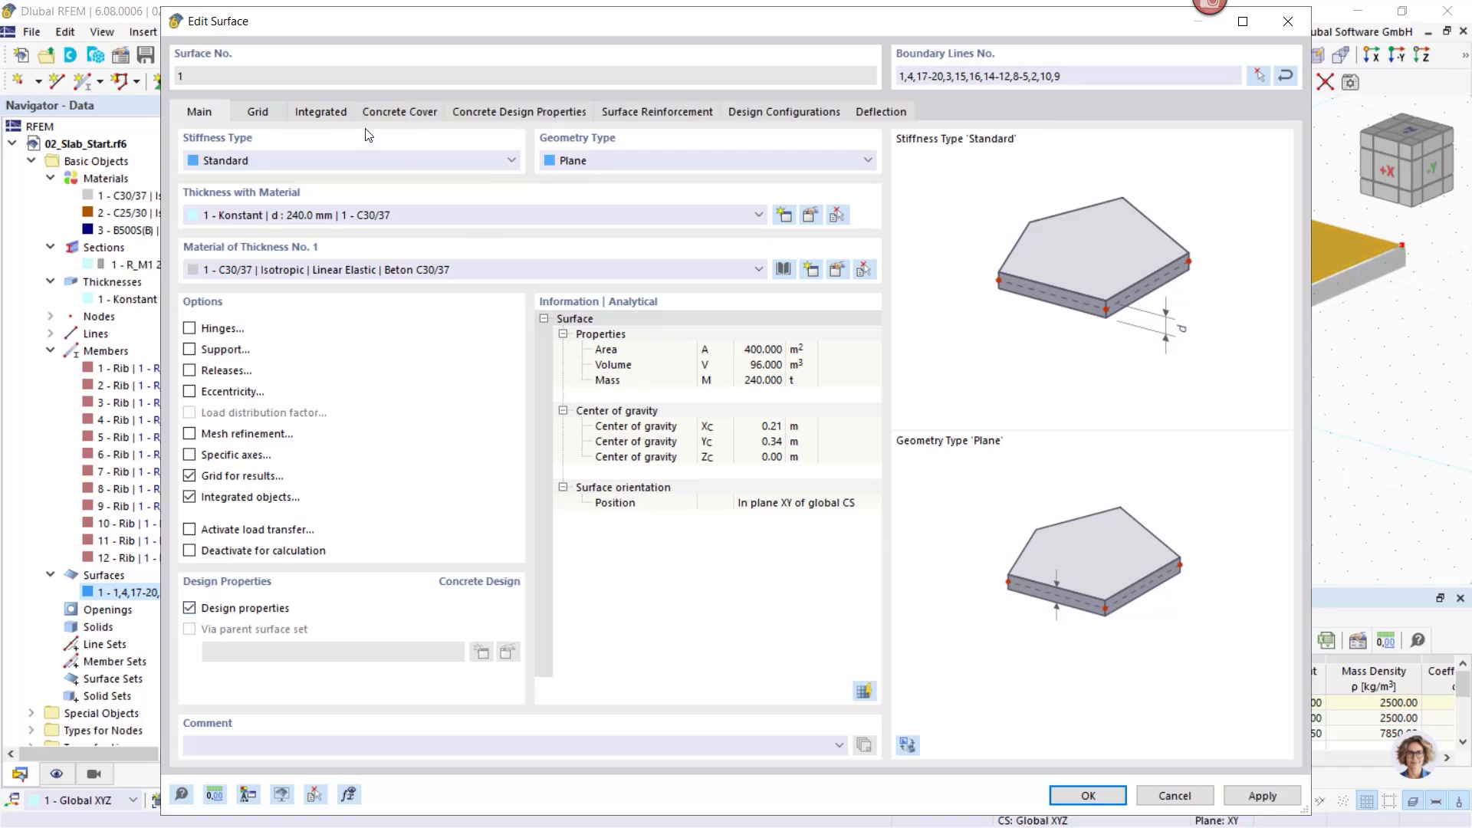
# Examine the surface's concrete cover and durability exposure classes, and try the user-defined cover option on and off.
pyautogui.click(400, 112)
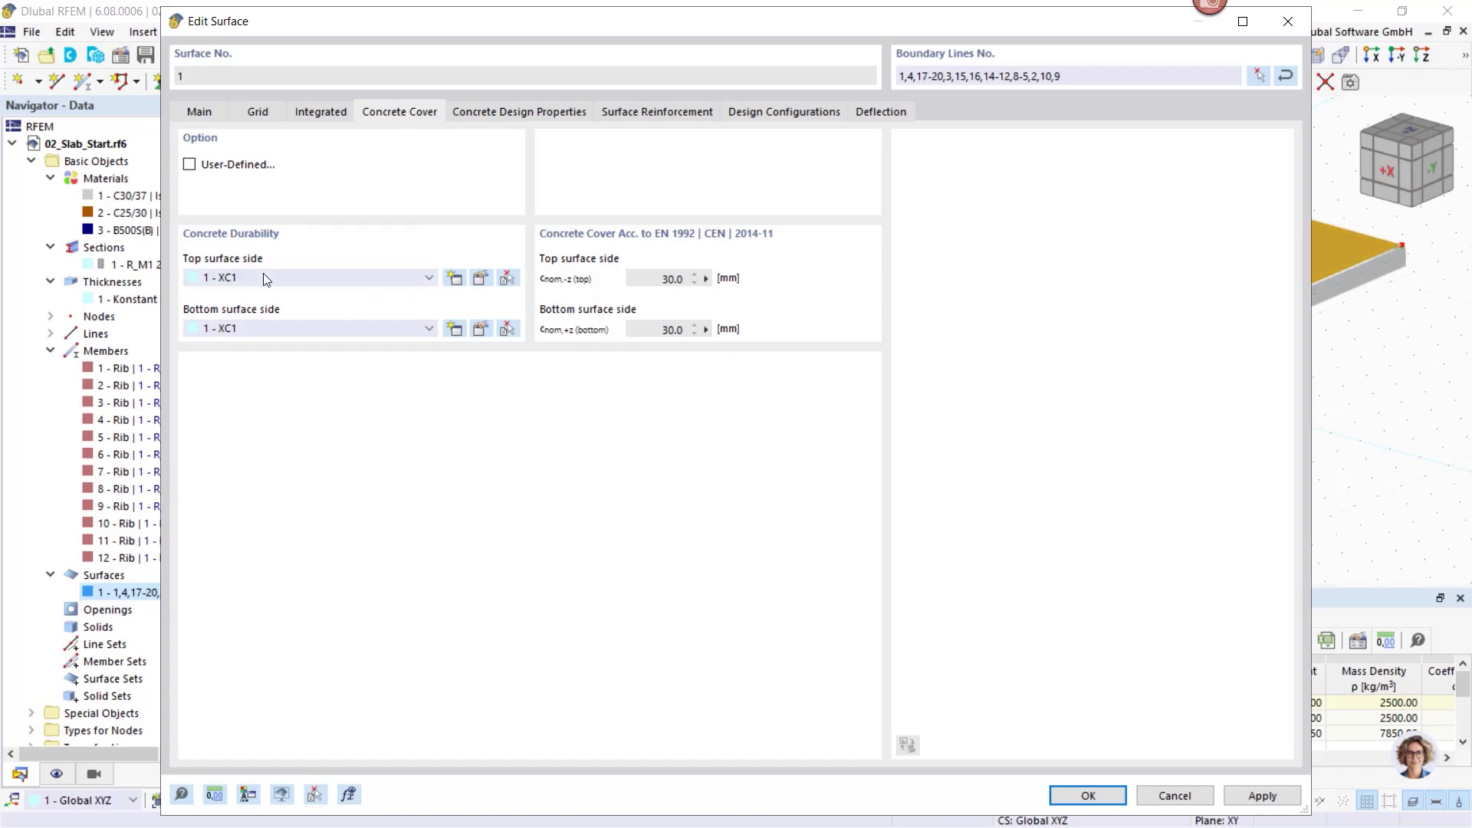
pyautogui.click(480, 278)
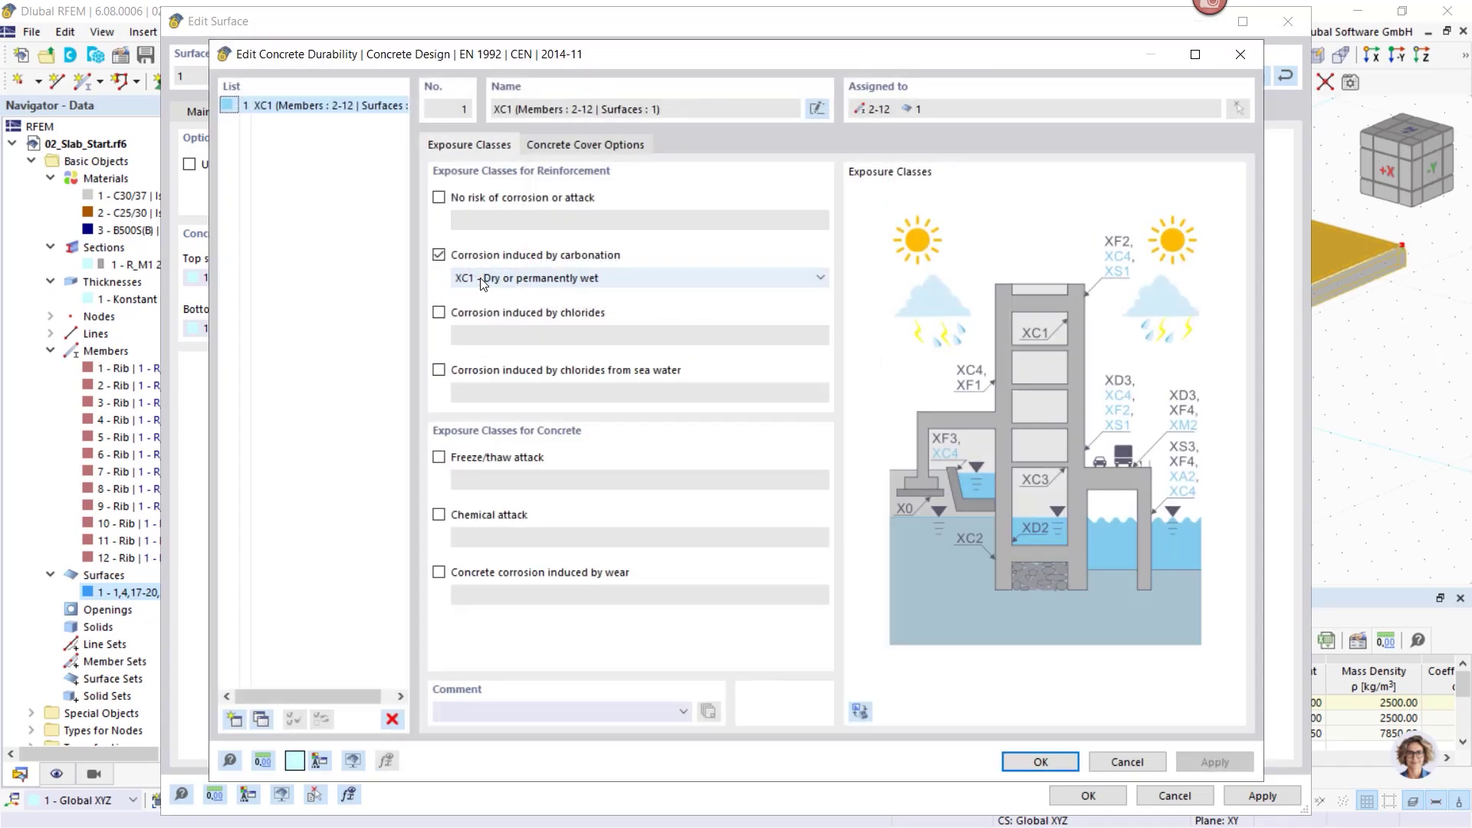
pyautogui.click(1112, 760)
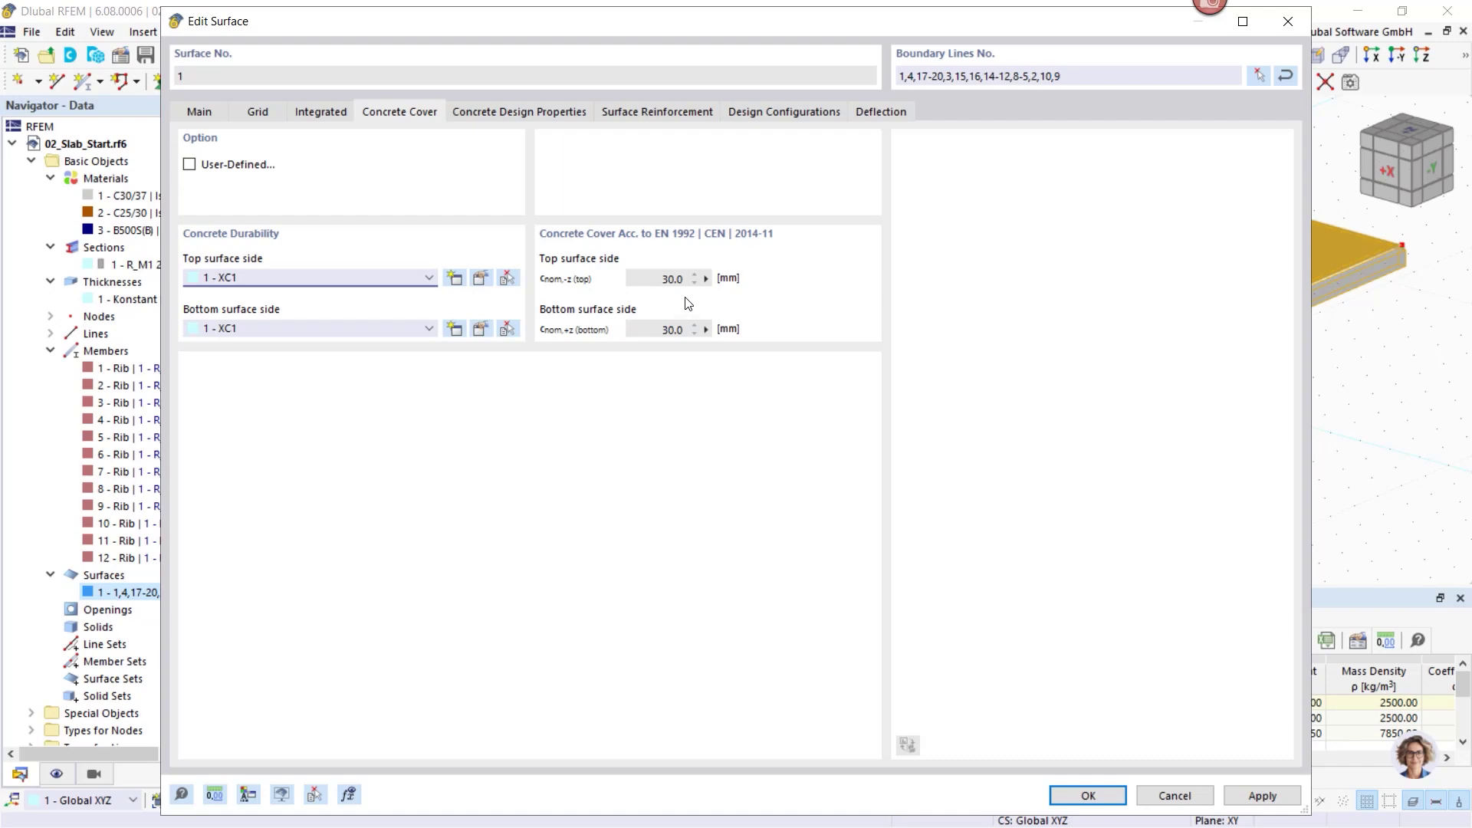
pyautogui.click(189, 165)
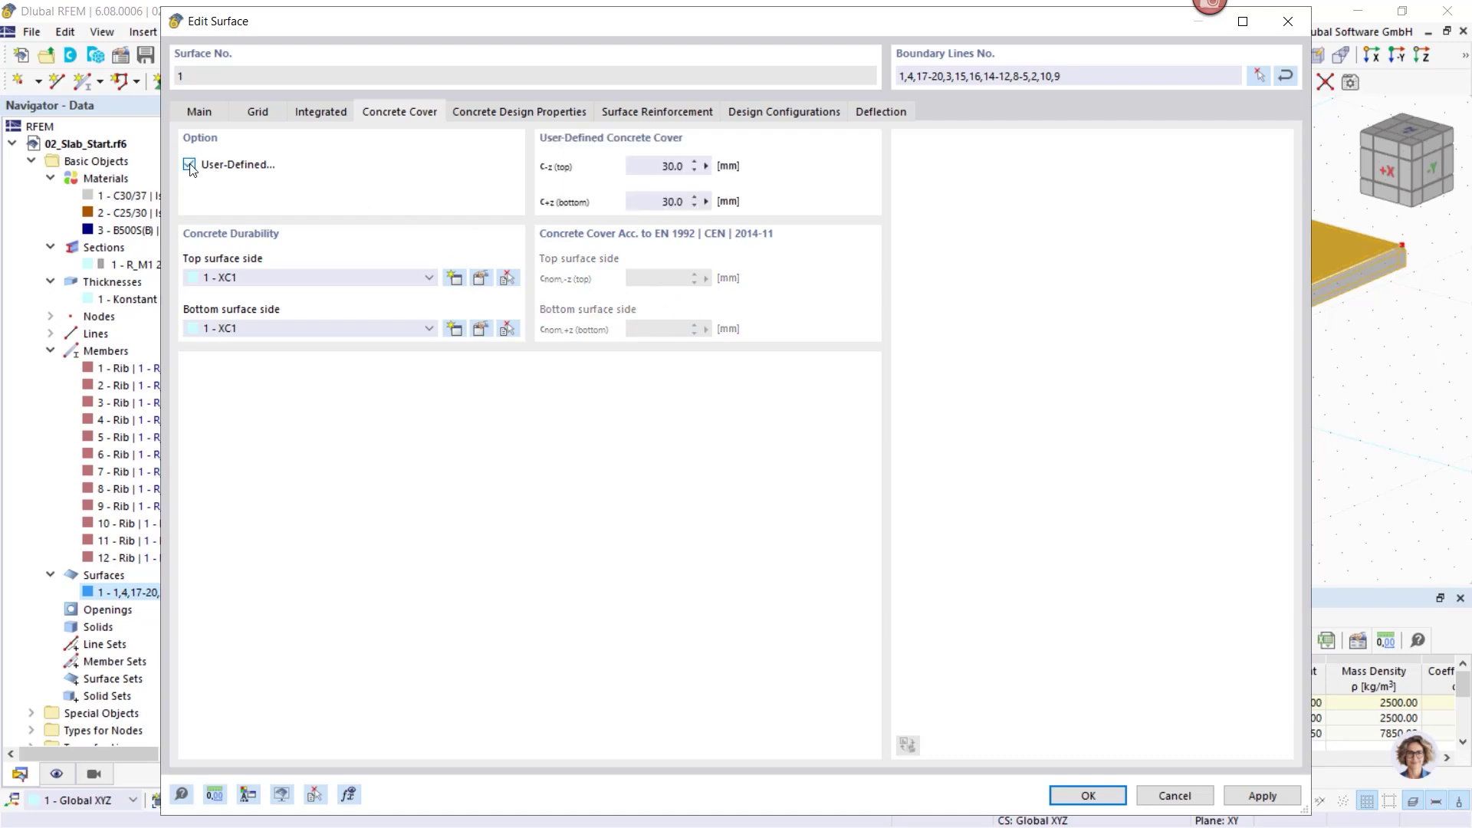
pyautogui.click(189, 165)
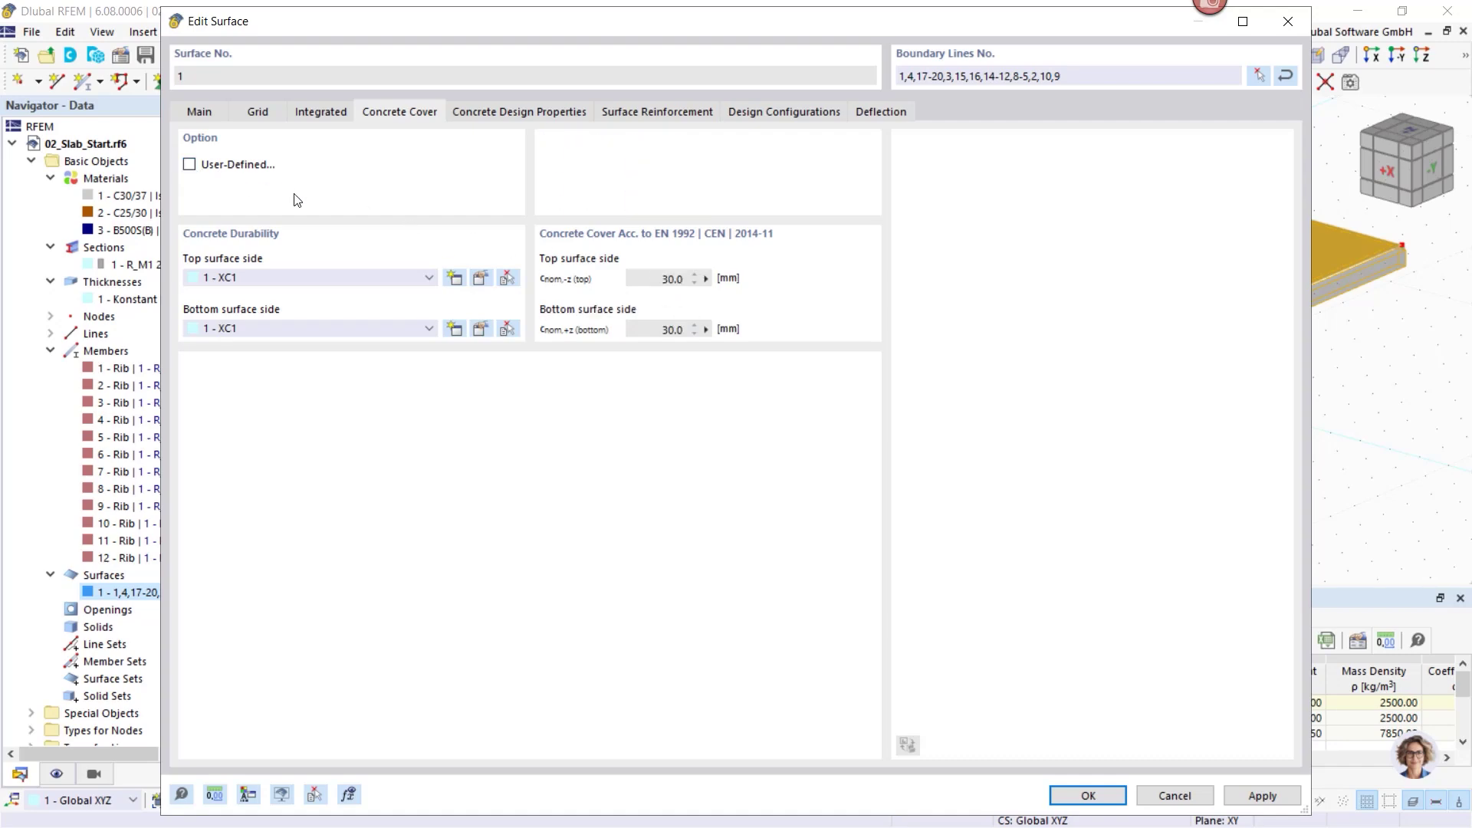
# Add B500S(B) rebar surface reinforcement at top and bottom, 10 mm diameter at 0.150 m spacing, with additional transverse reinforcement of the same size and spacing.
pyautogui.click(504, 113)
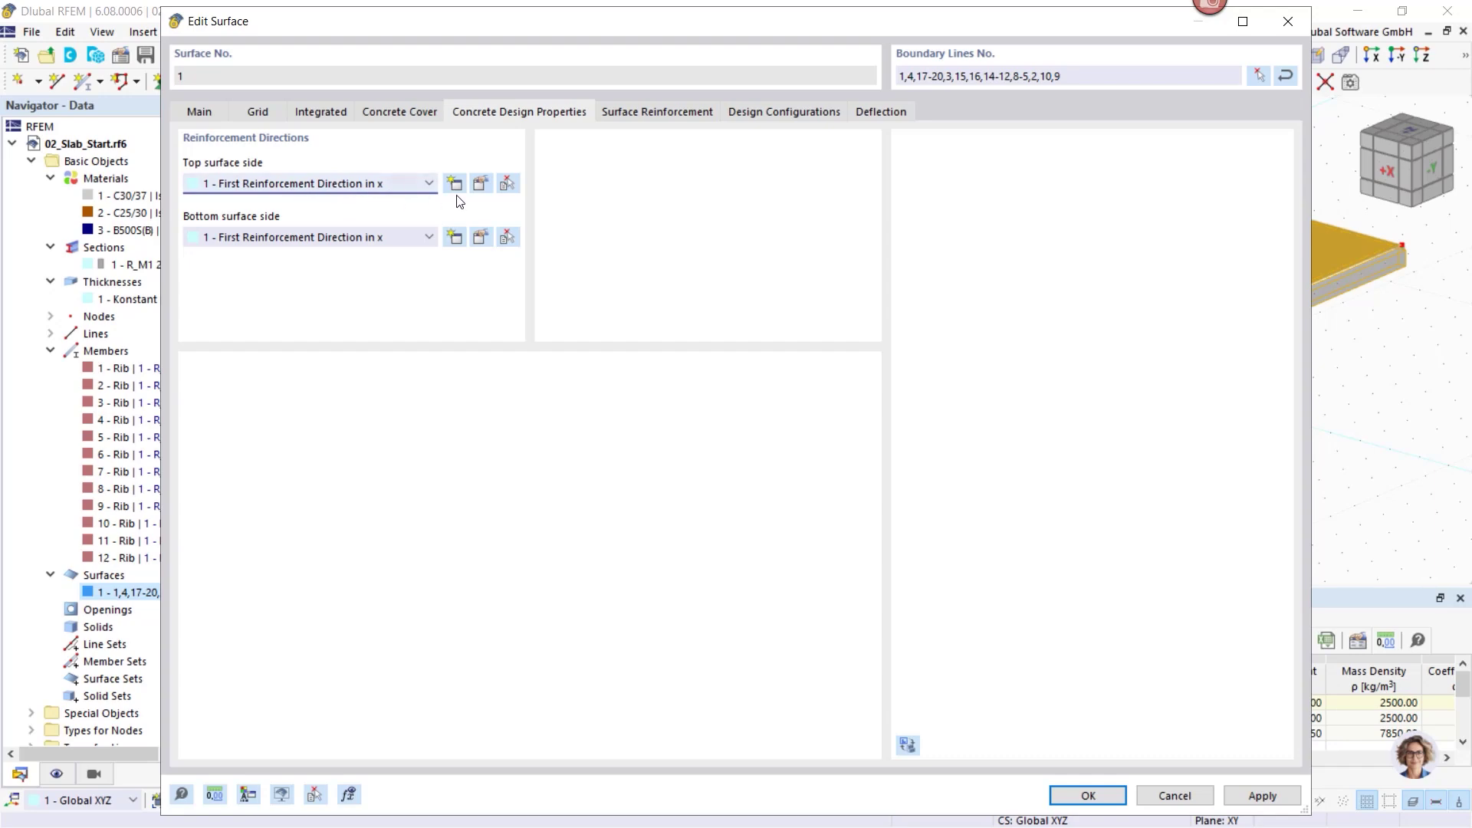
pyautogui.click(650, 117)
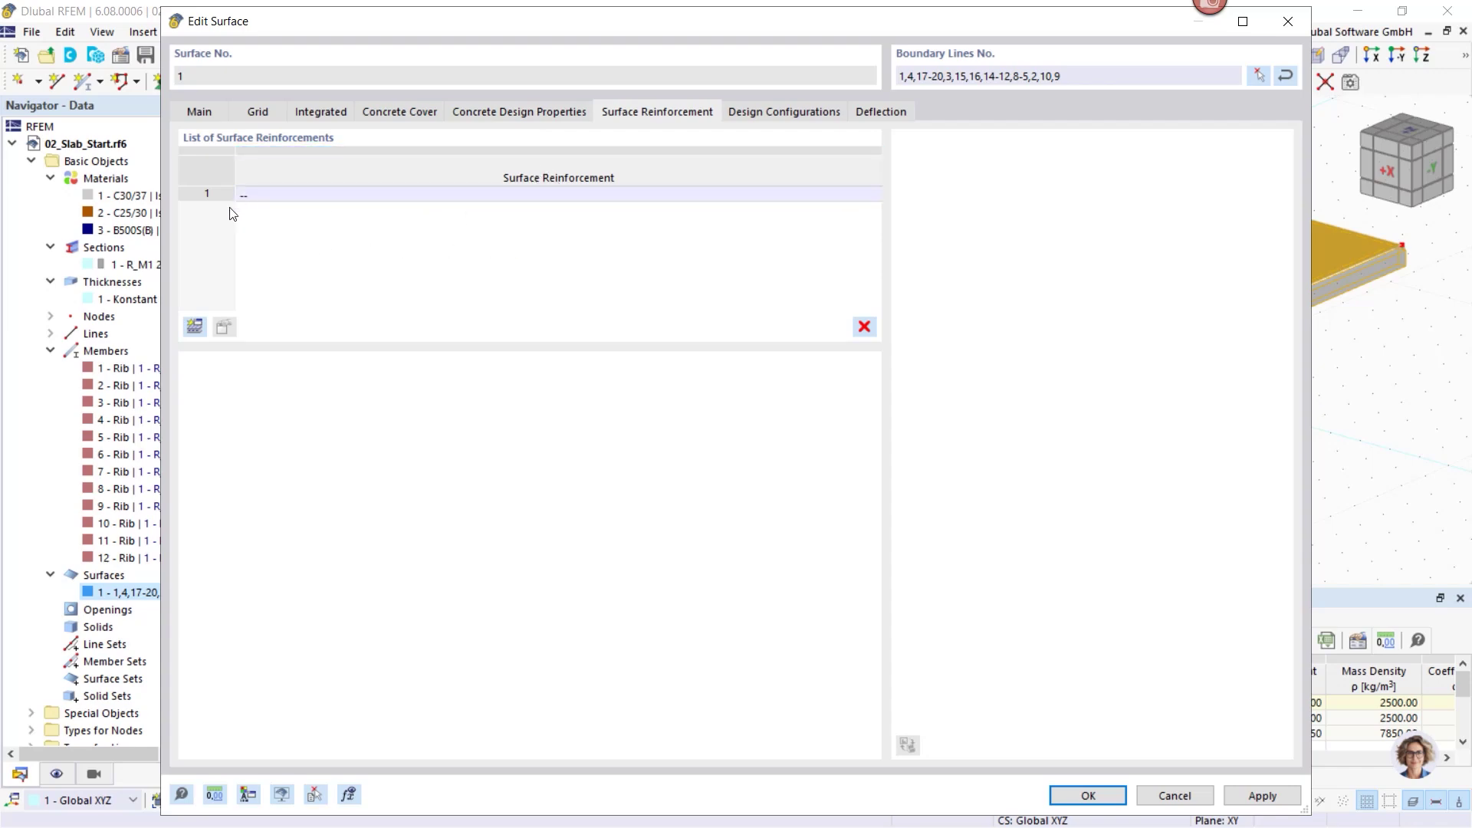
pyautogui.click(192, 328)
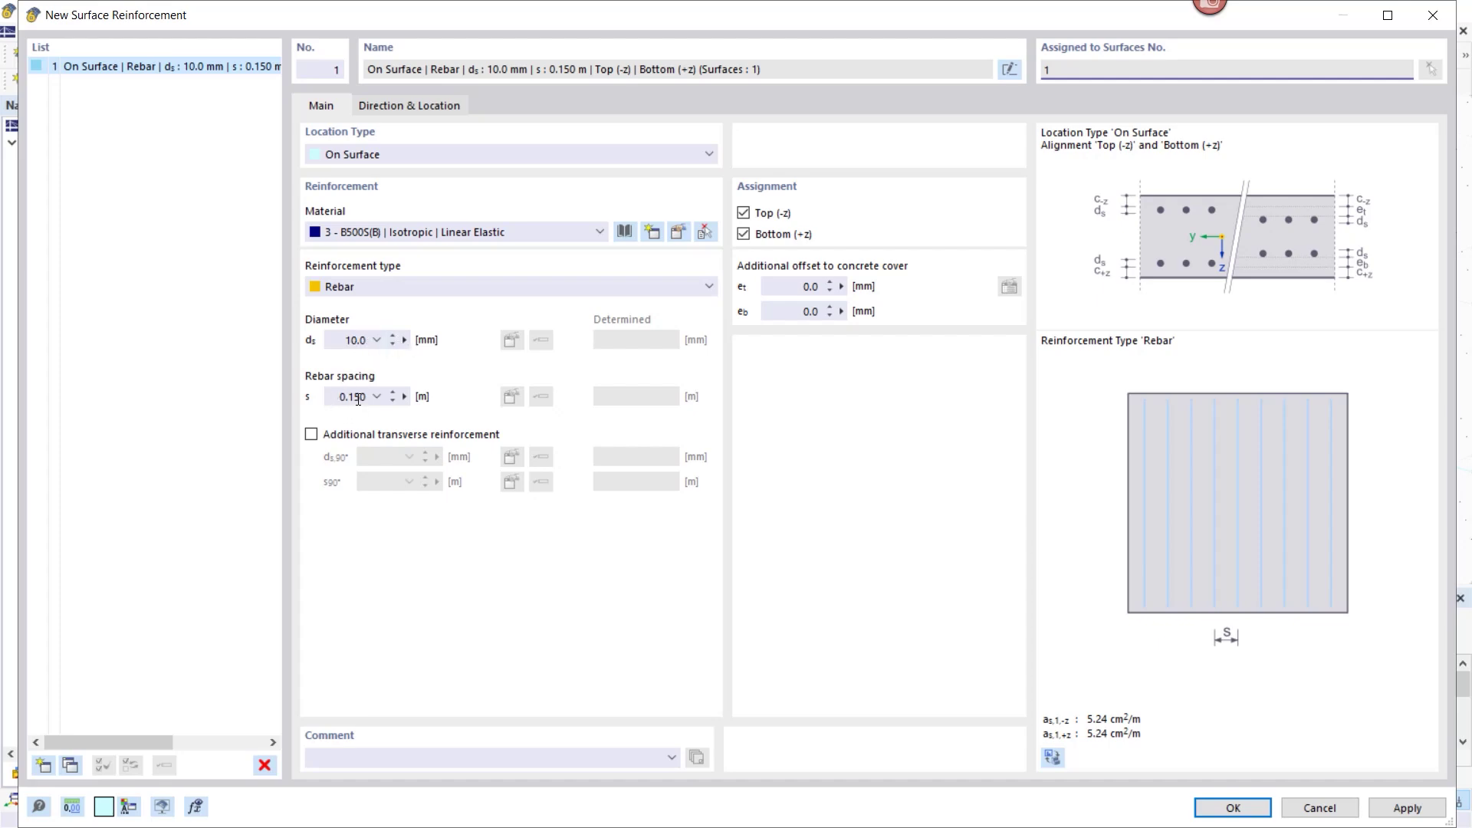
pyautogui.click(311, 435)
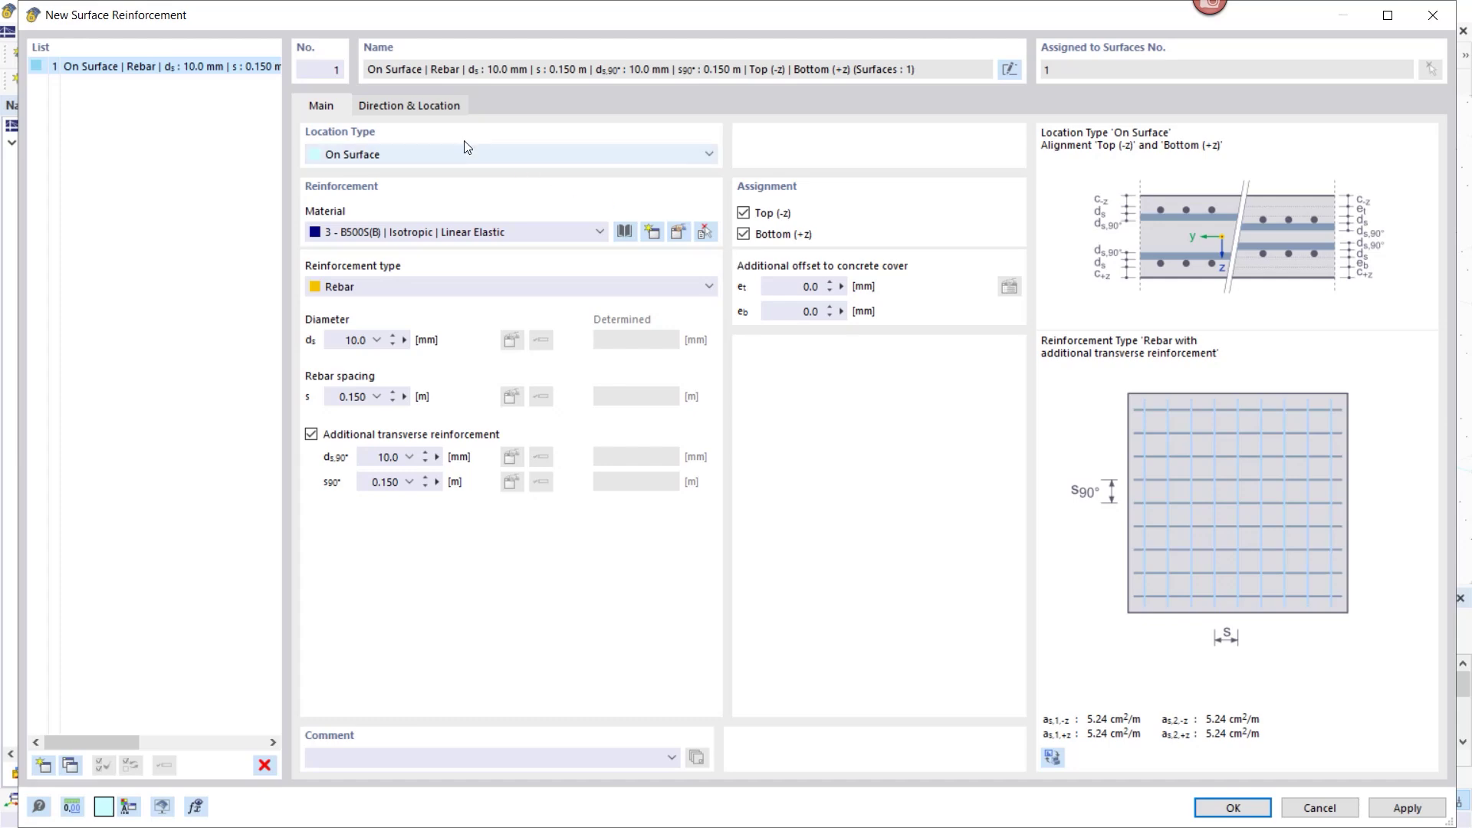
pyautogui.click(1231, 810)
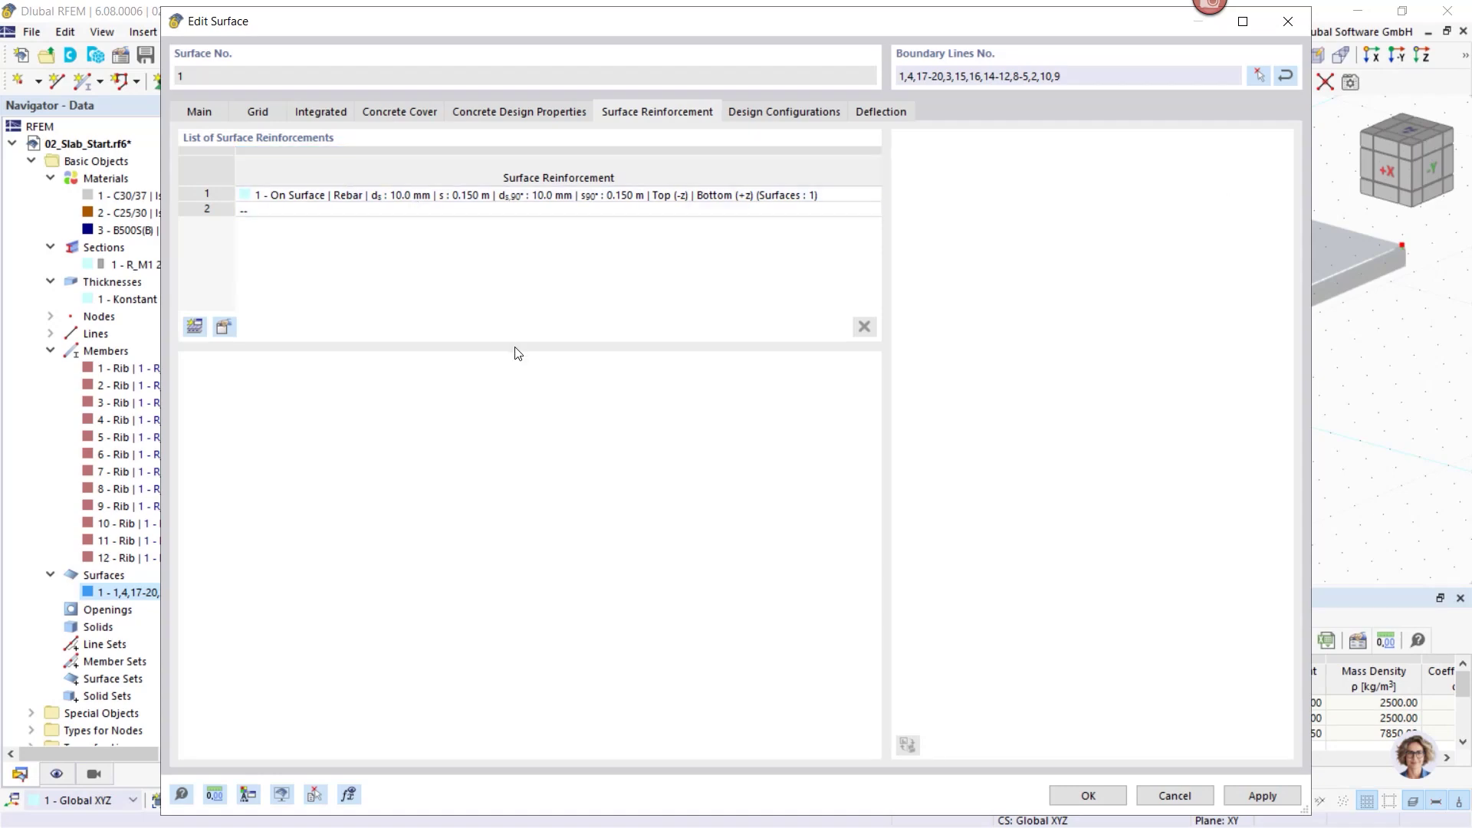
# Review the surface's default ultimate configuration and deflection settings, and accept the edited surface.
pyautogui.click(750, 114)
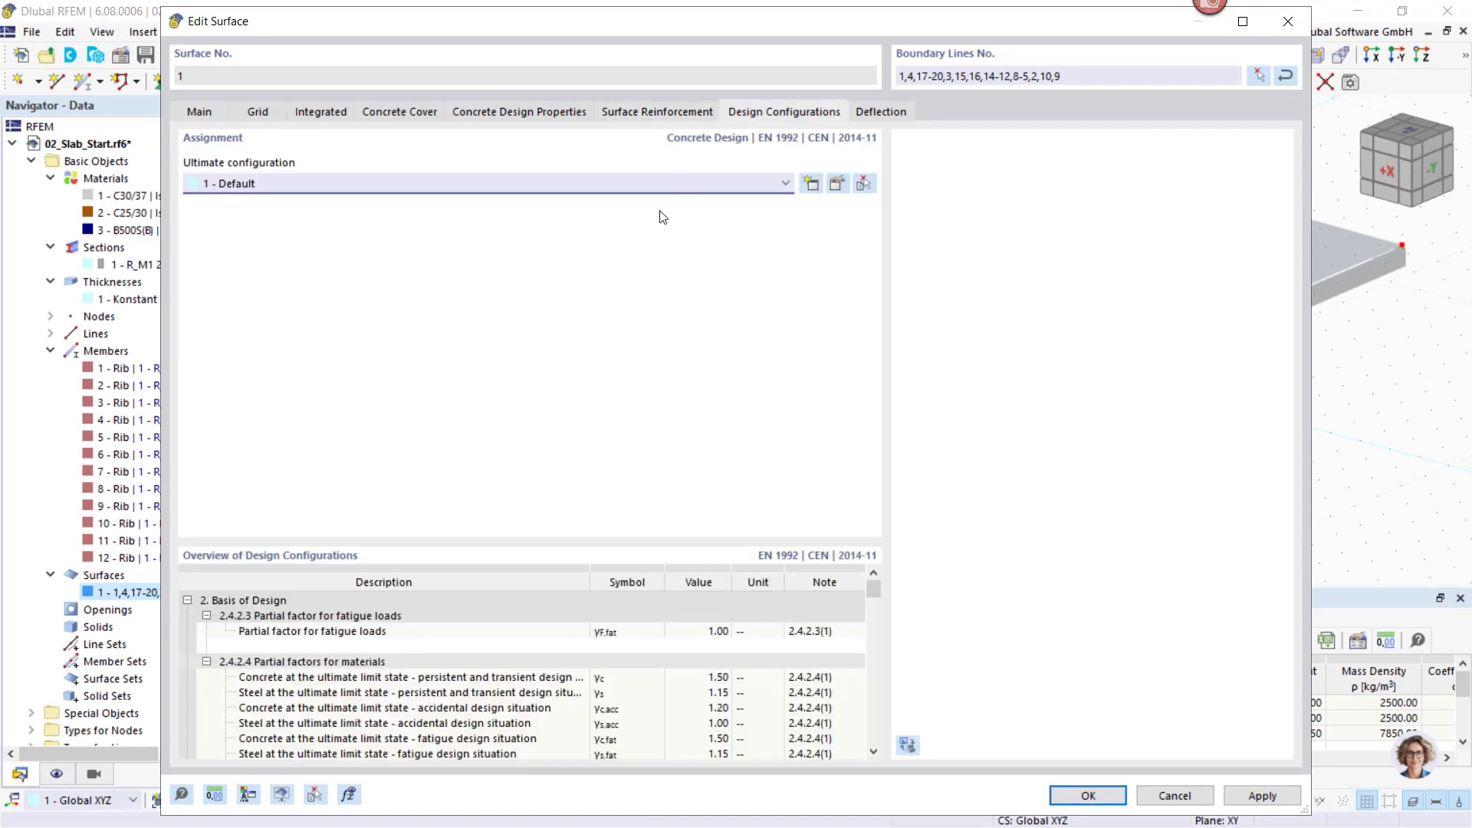
pyautogui.click(837, 184)
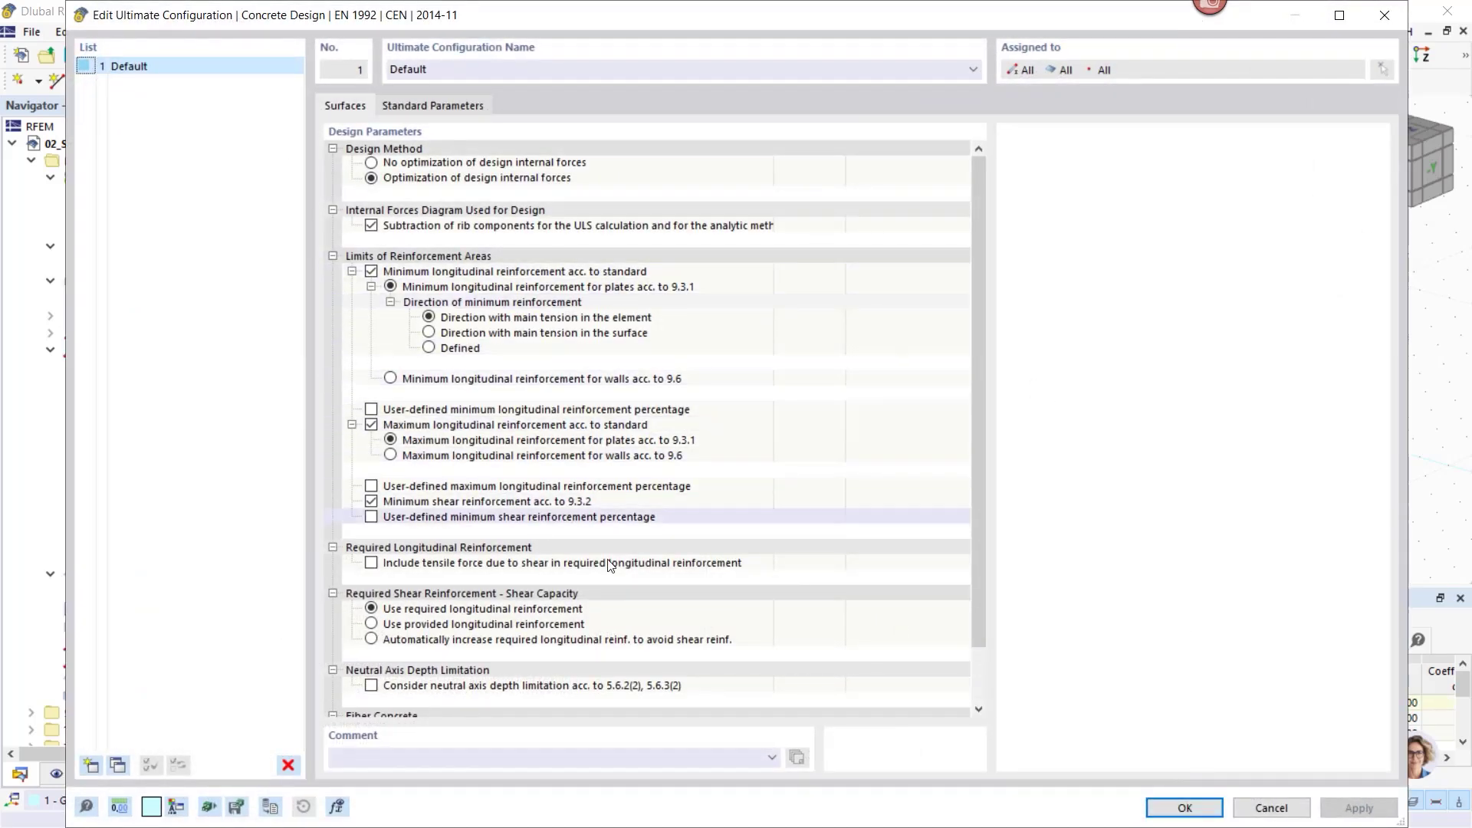
pyautogui.click(1195, 813)
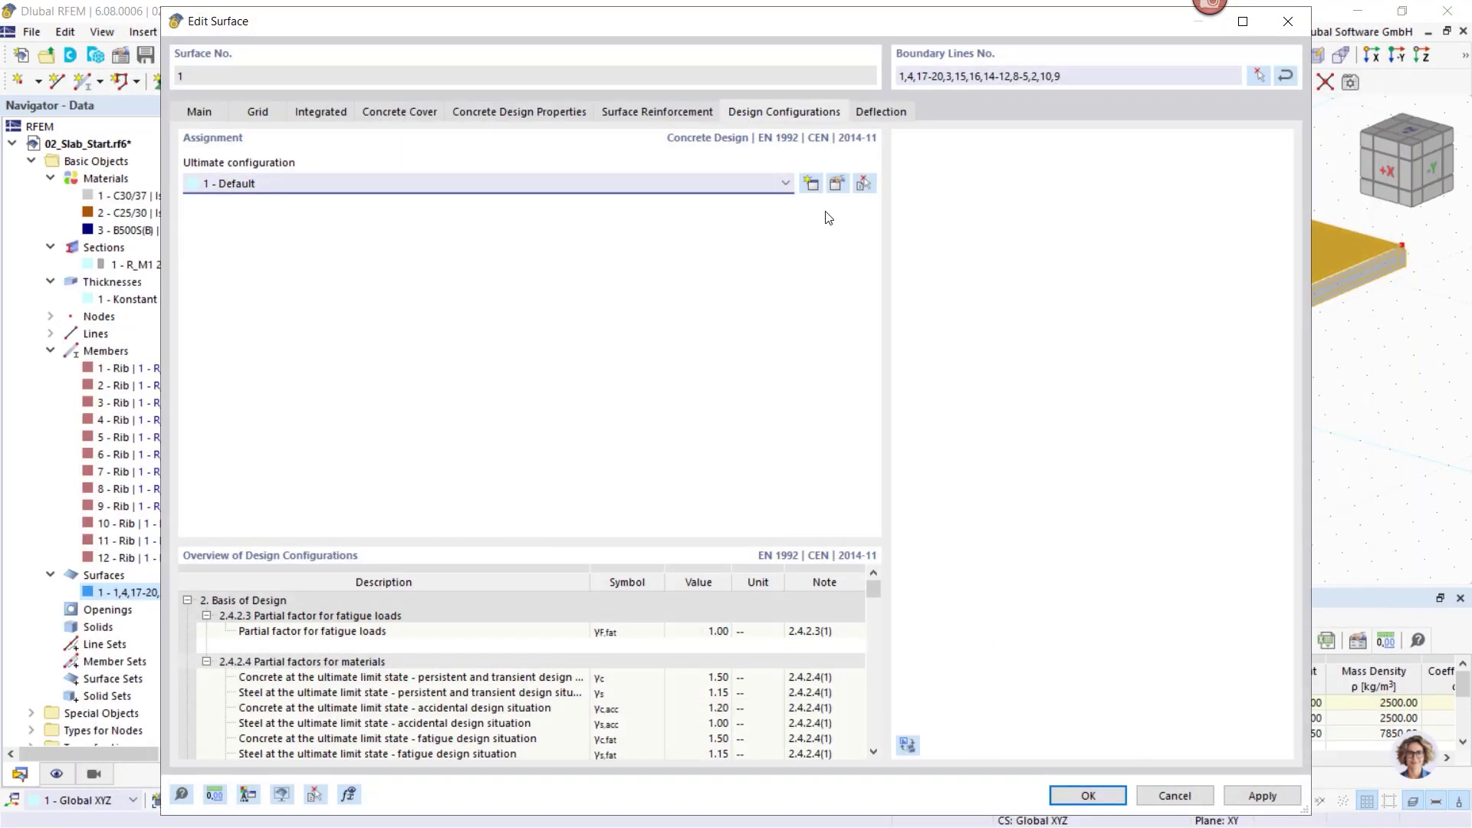
pyautogui.click(888, 113)
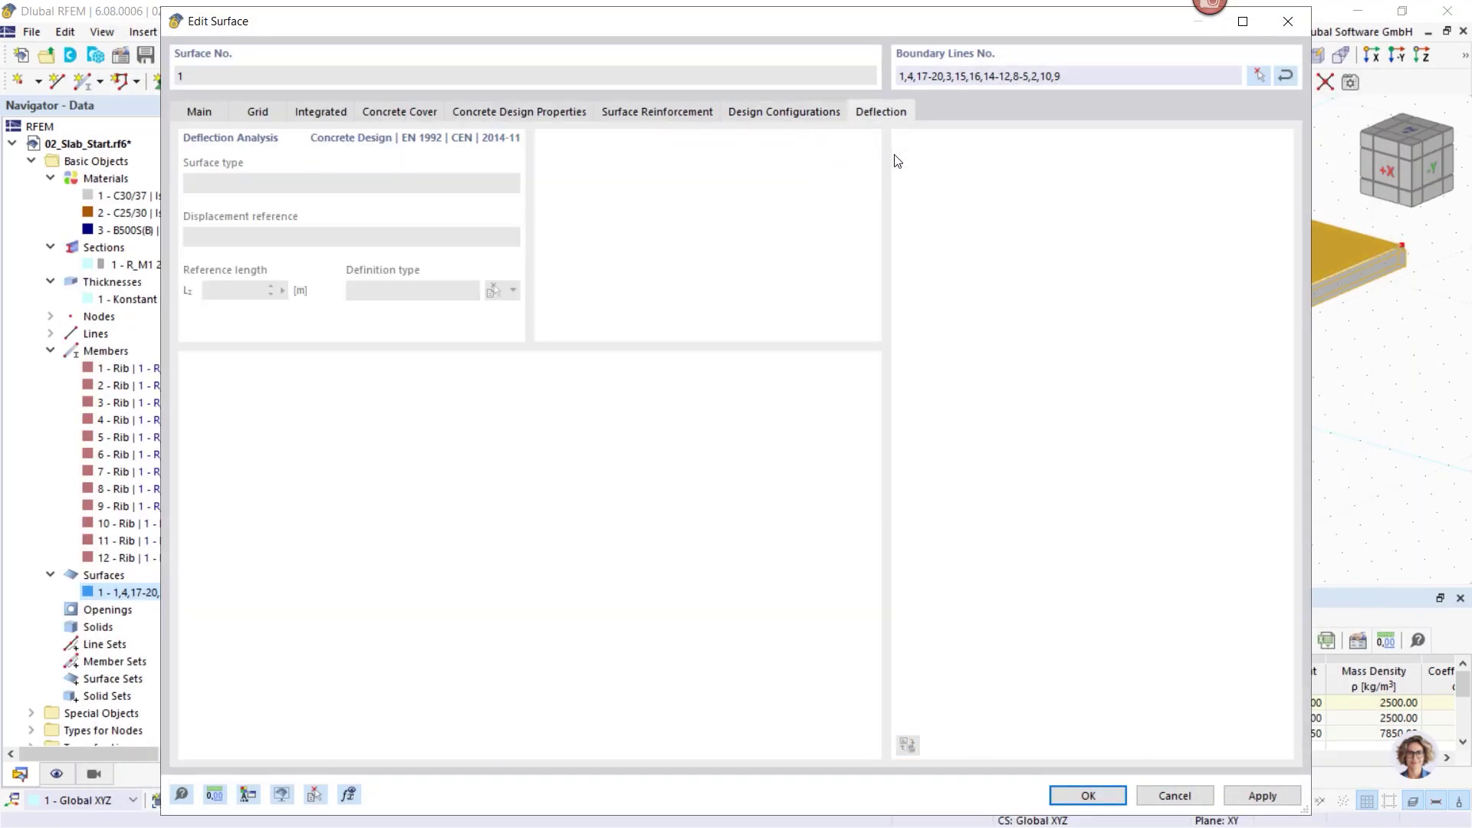
pyautogui.click(801, 113)
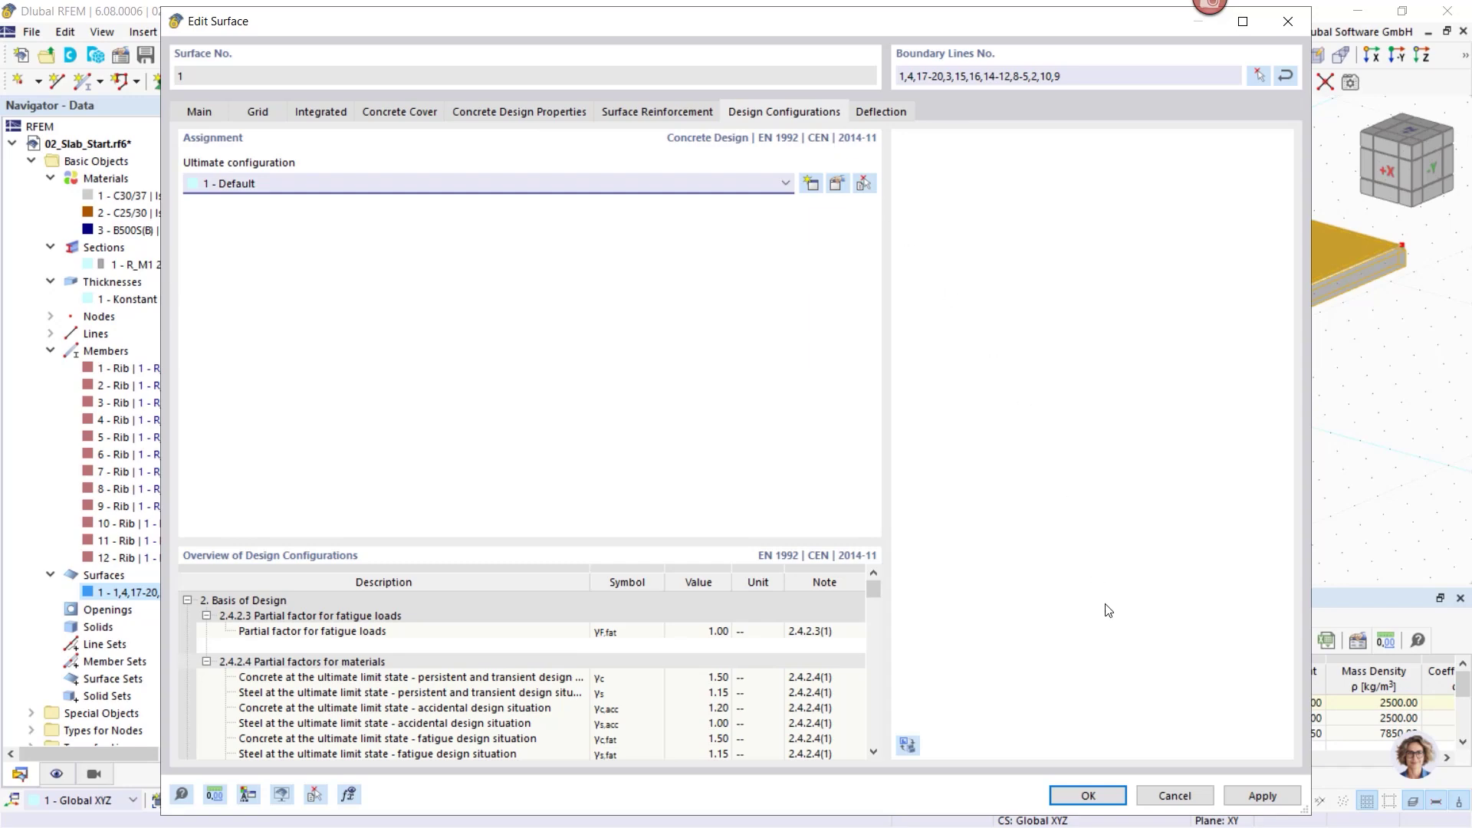
pyautogui.click(1098, 800)
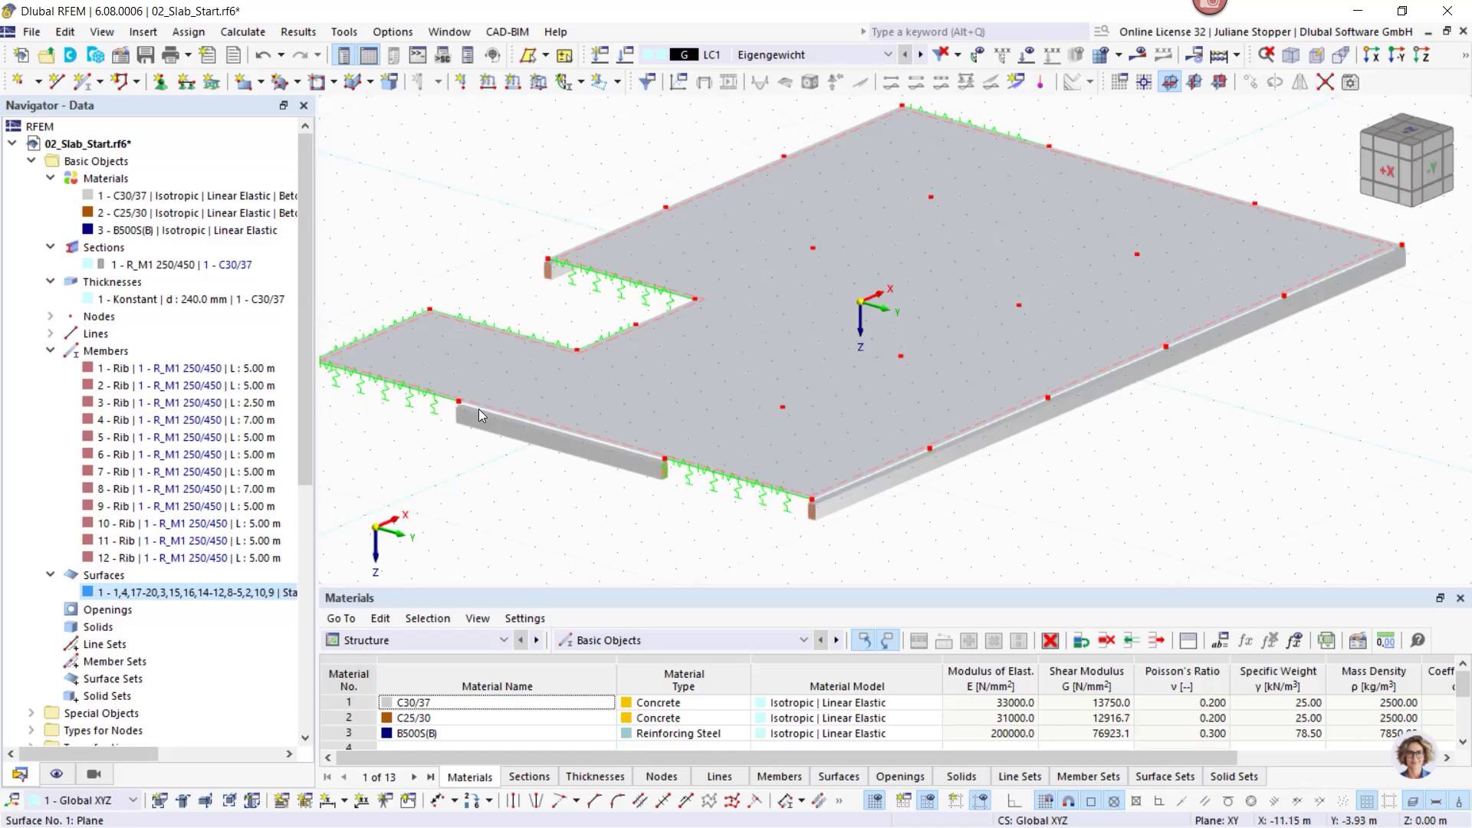
# Collapse the materials, sections, thicknesses, members and surfaces lists in the model tree, and clear the surface selection.
pyautogui.scroll(-1, 468, 420)
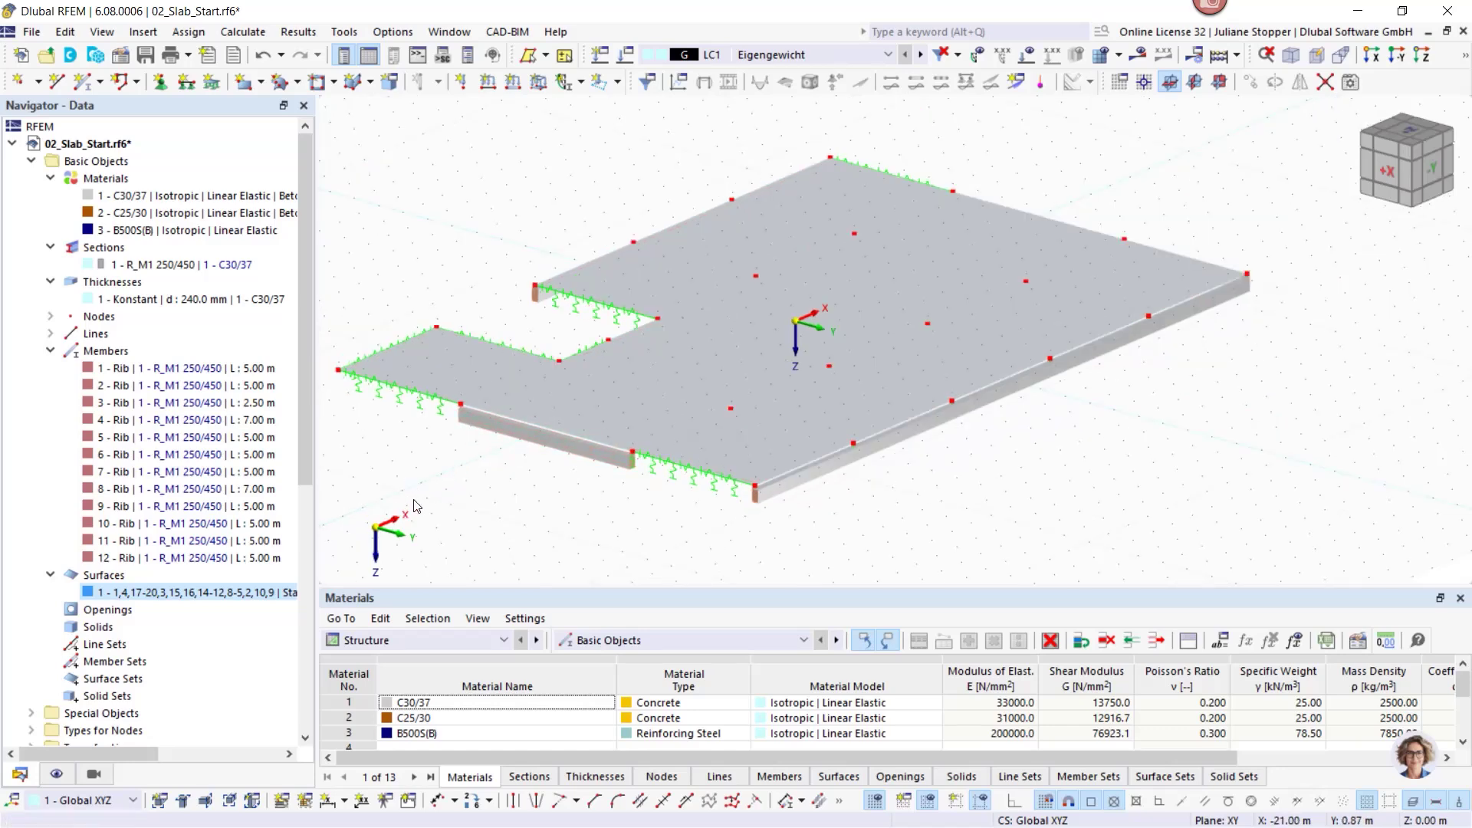
pyautogui.moveTo(415, 506); pyautogui.dragTo(471, 490, button='middle')
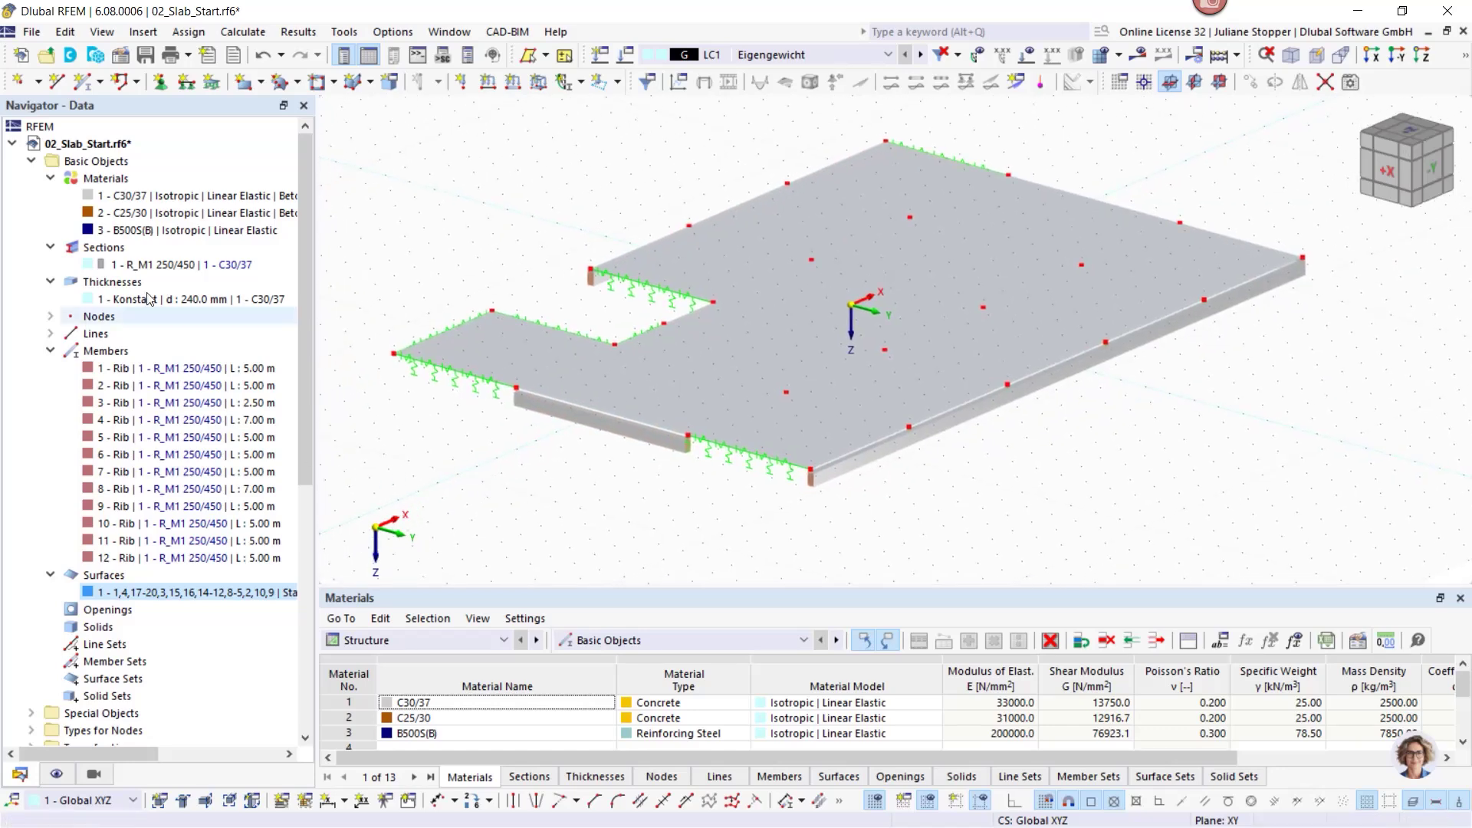
pyautogui.click(51, 178)
pyautogui.click(50, 196)
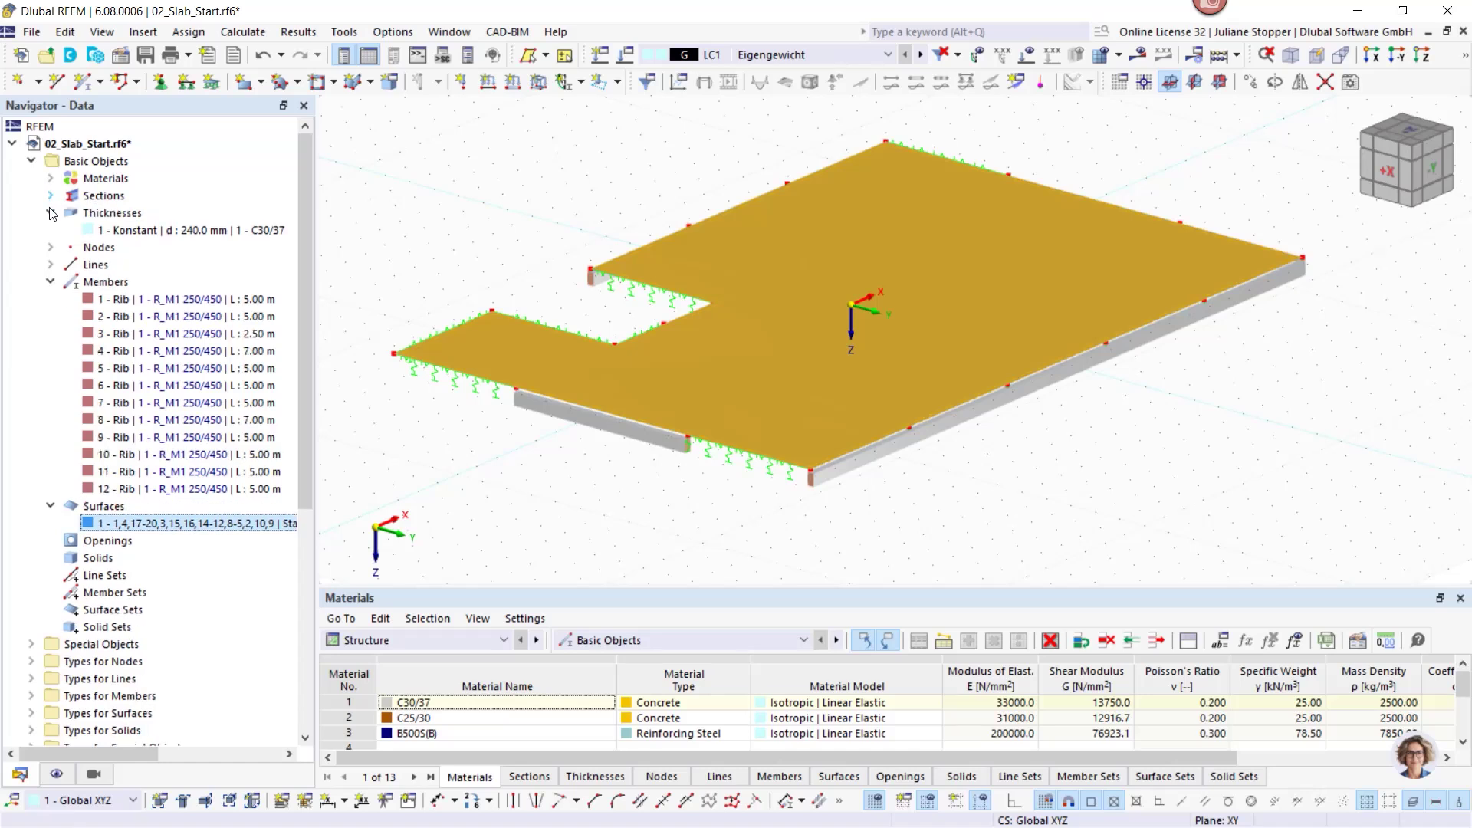
pyautogui.click(51, 213)
pyautogui.click(50, 265)
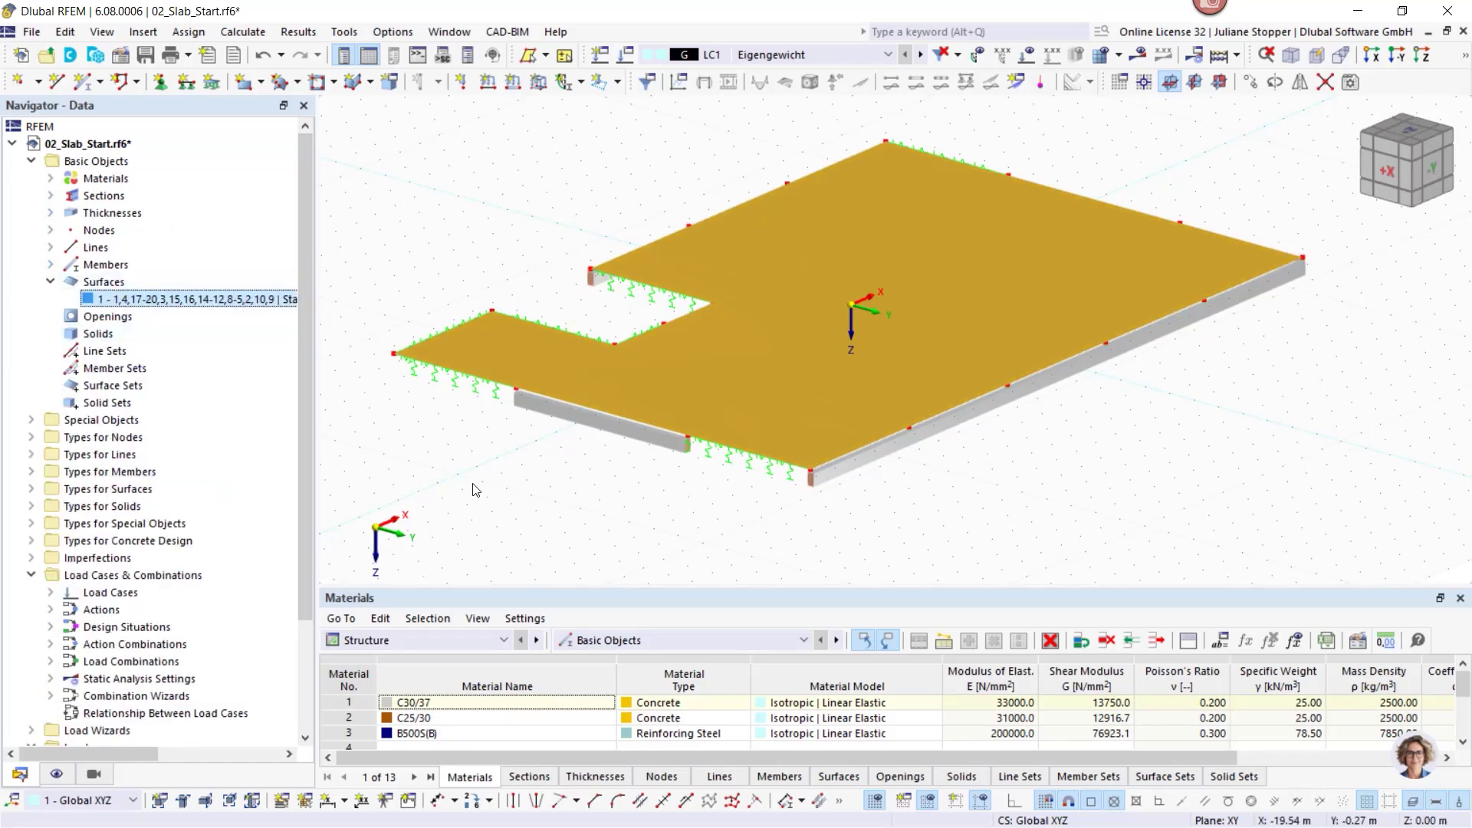
pyautogui.click(483, 490)
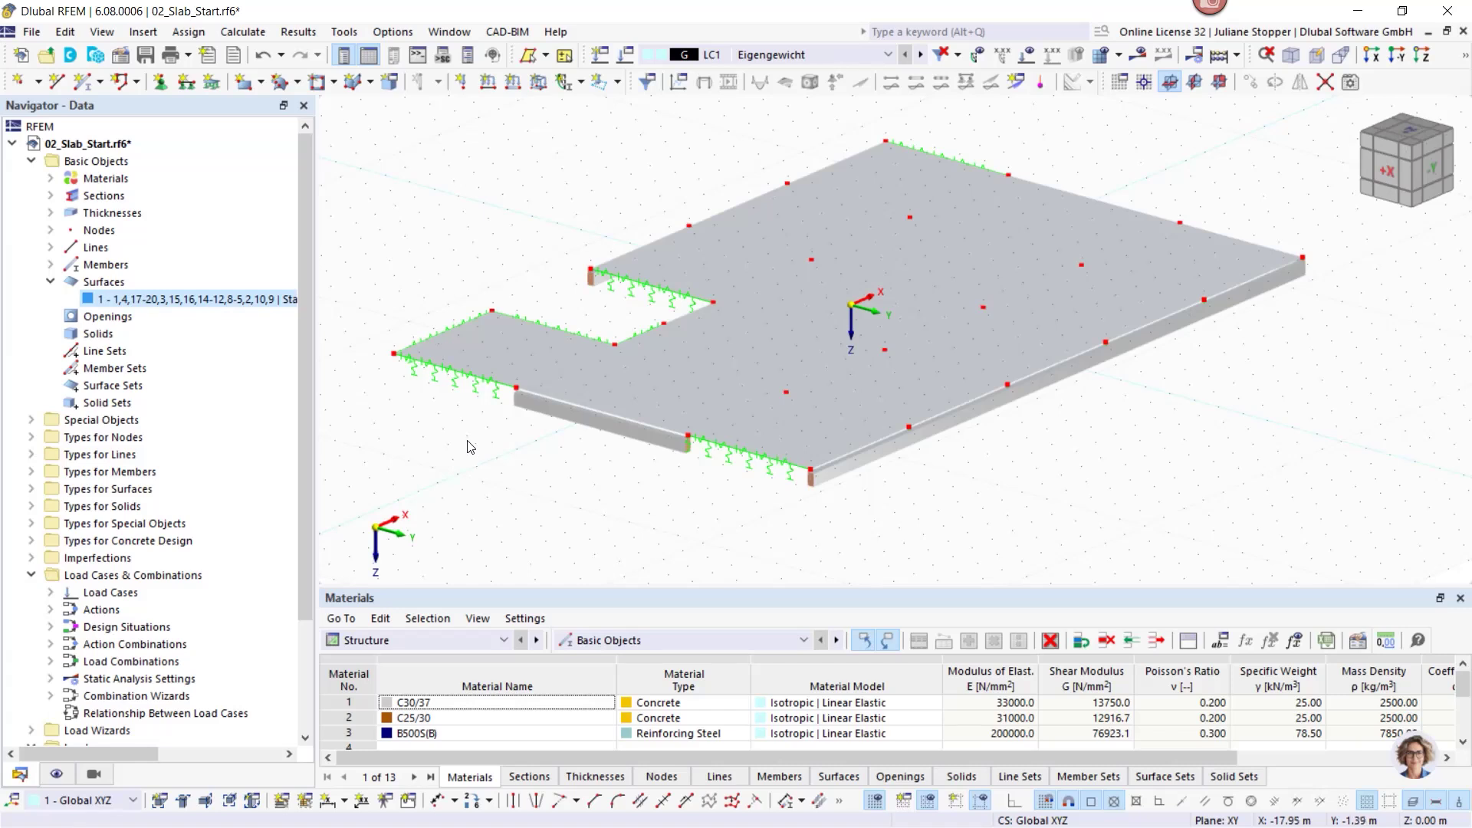
pyautogui.moveTo(483, 470); pyautogui.dragTo(517, 449, button='middle')
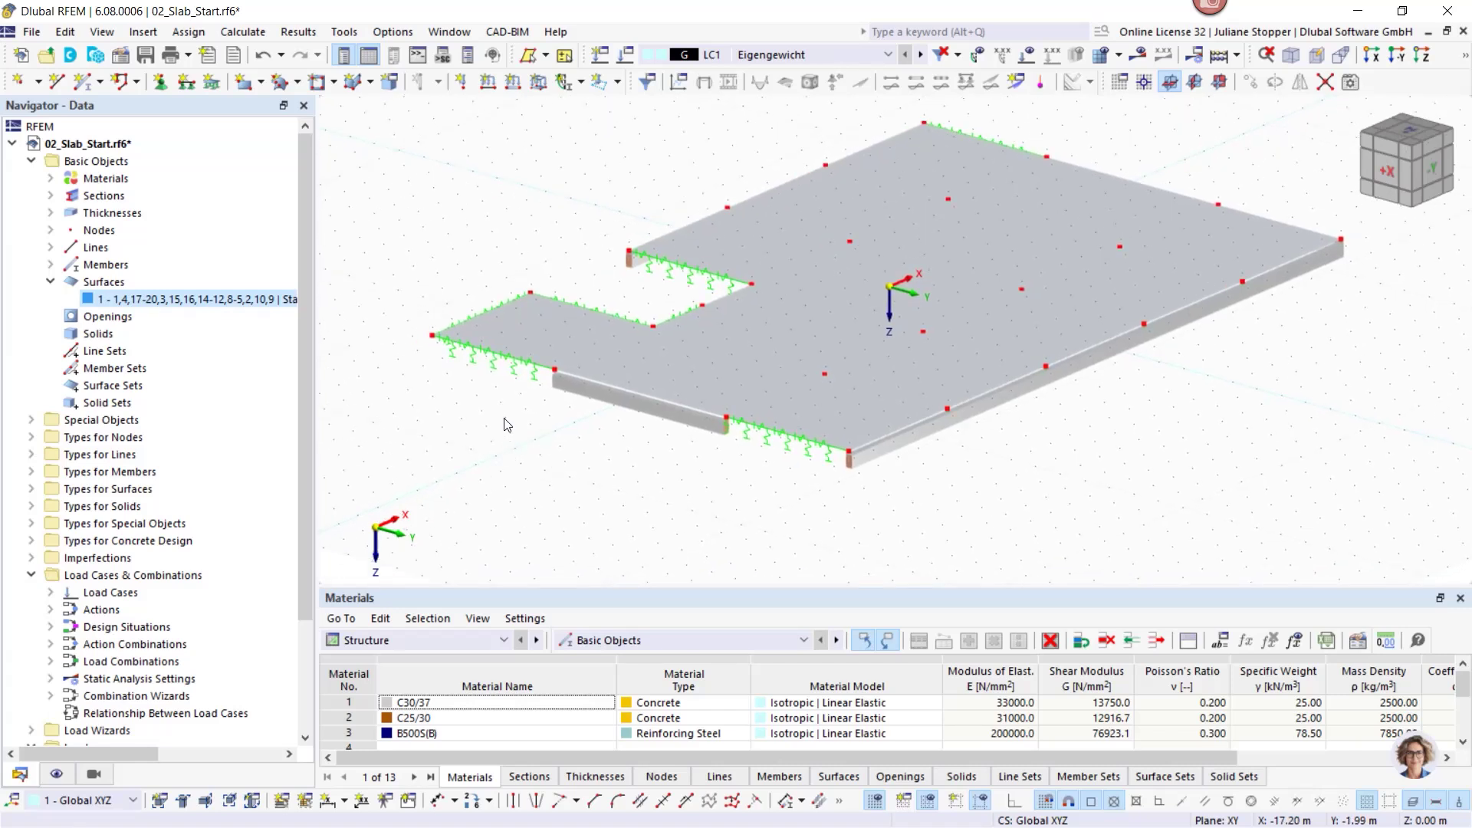
pyautogui.click(49, 282)
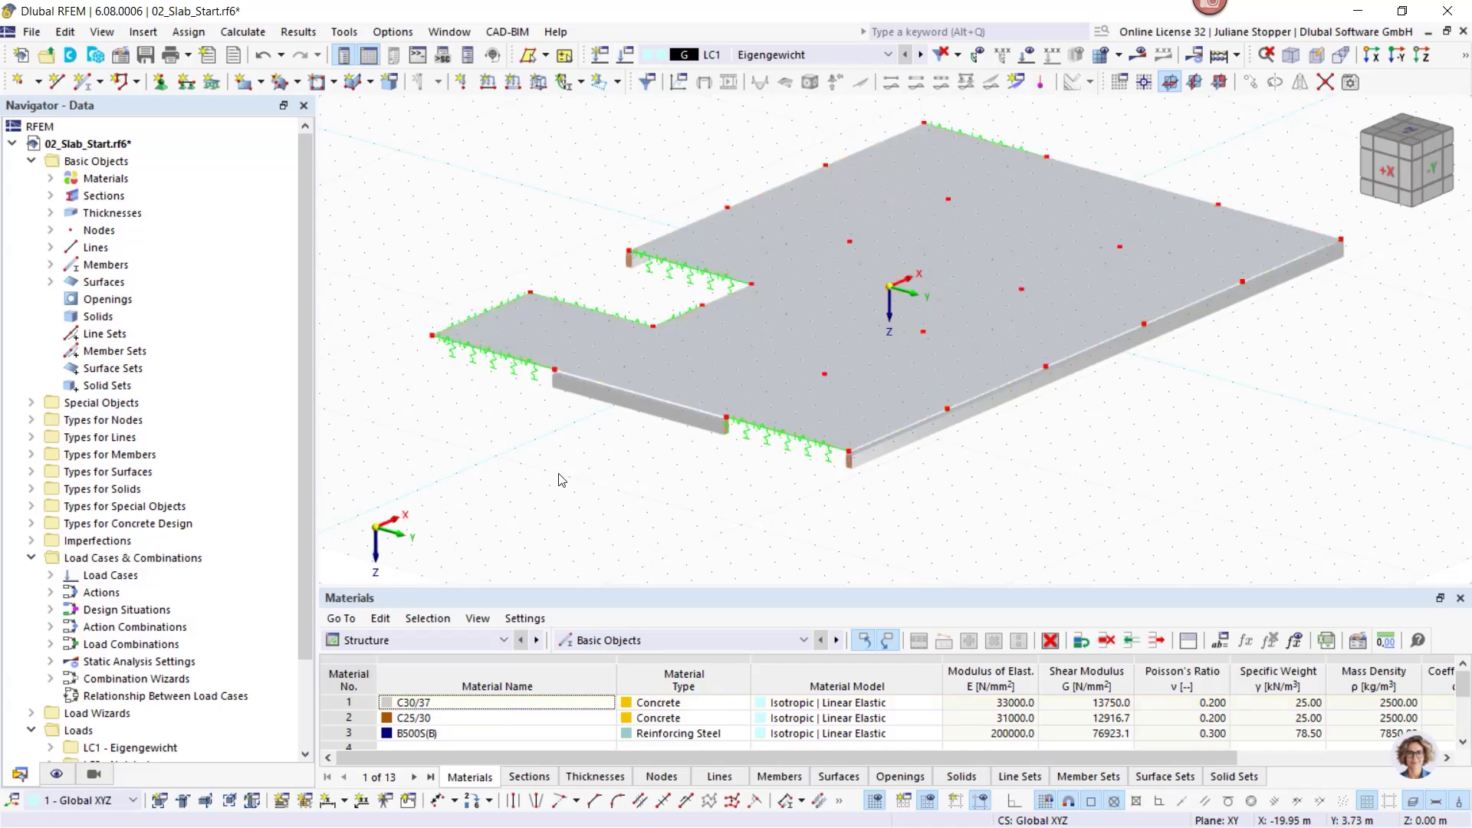
# Inspect line 10's support conditions and its stiffness via fictitious wall parameters, and close both dialogs.
pyautogui.doubleClick(492, 369)
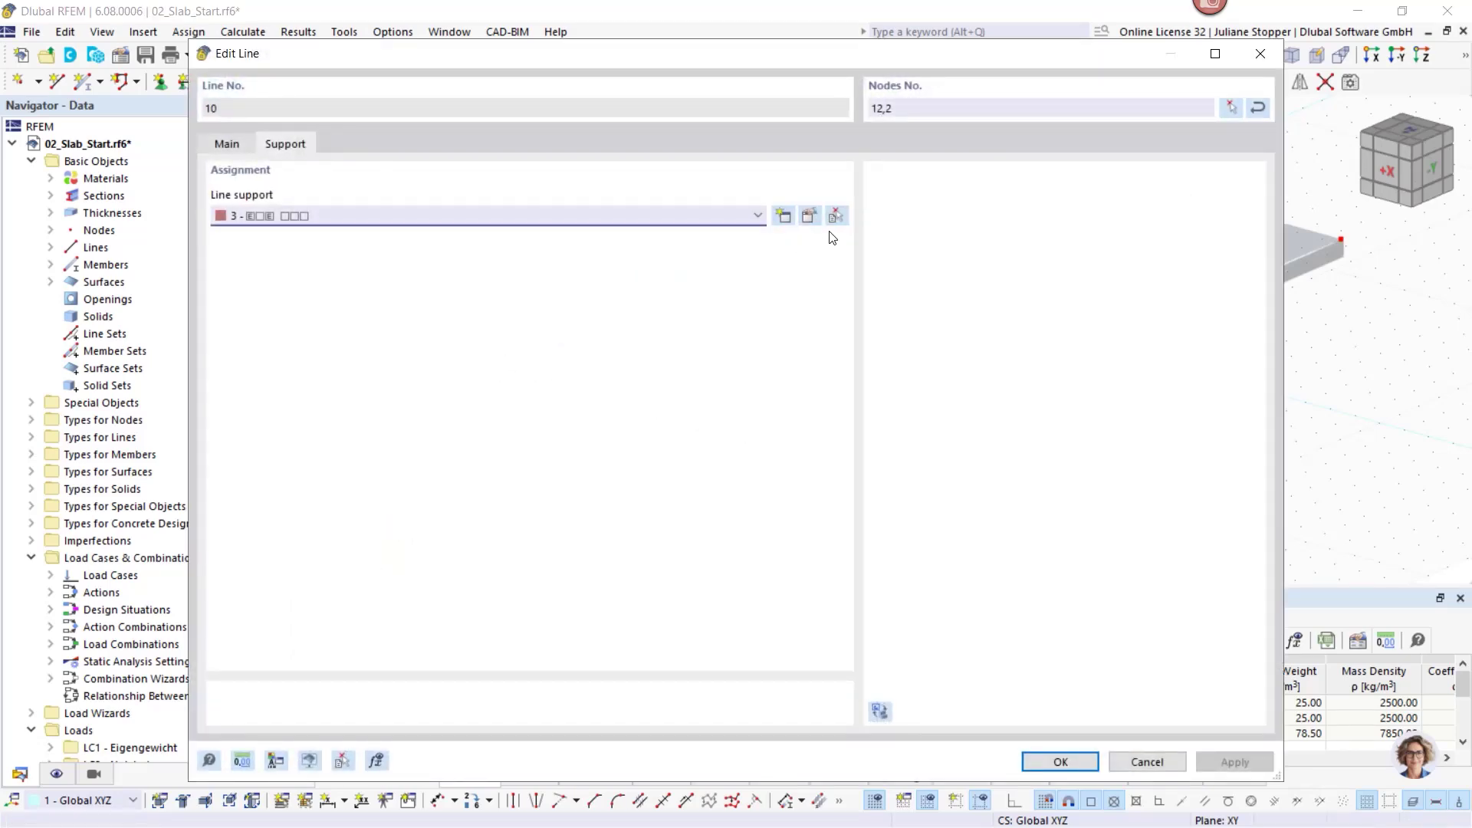
pyautogui.click(810, 218)
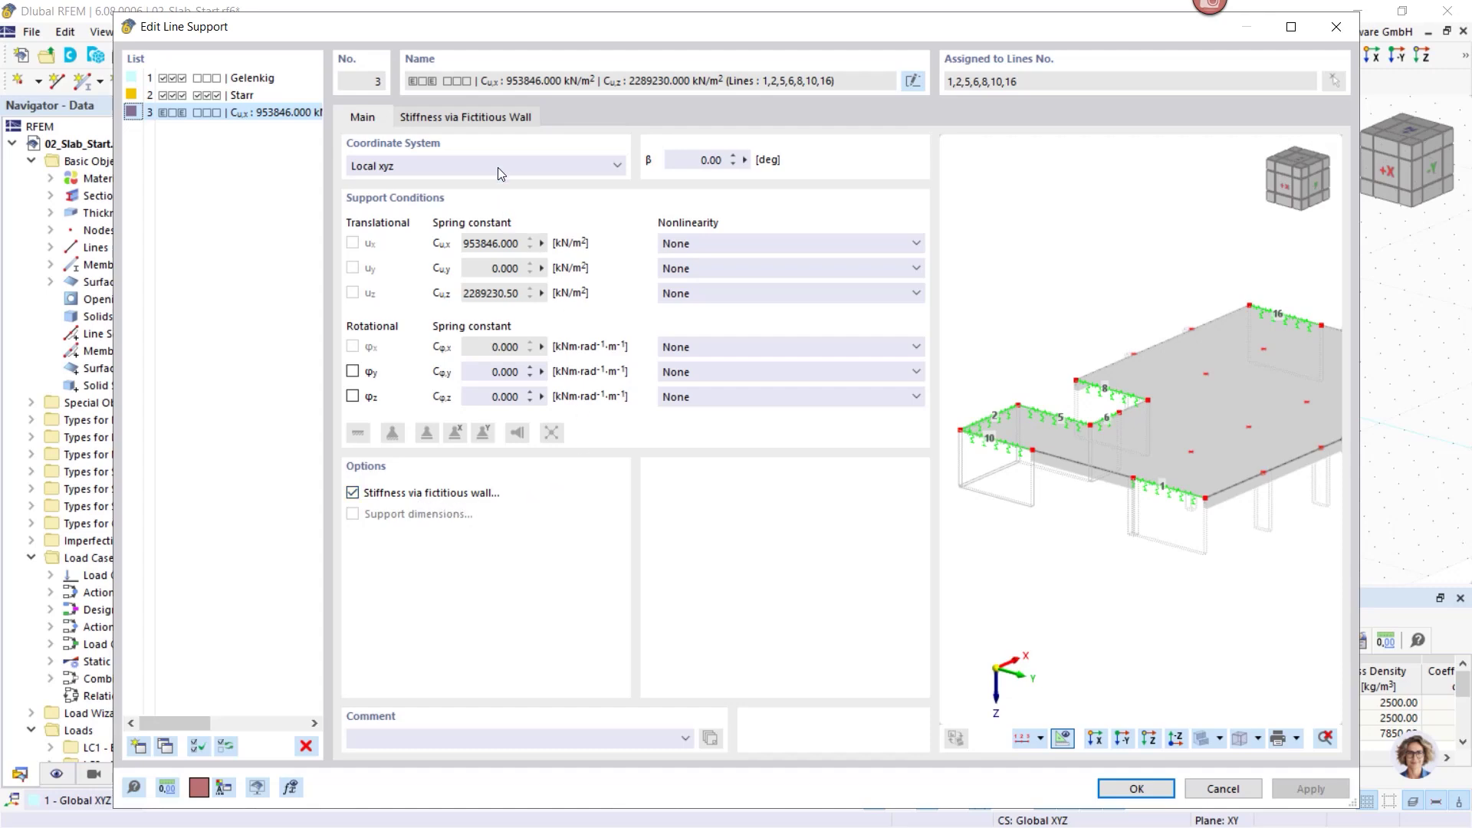
pyautogui.click(478, 123)
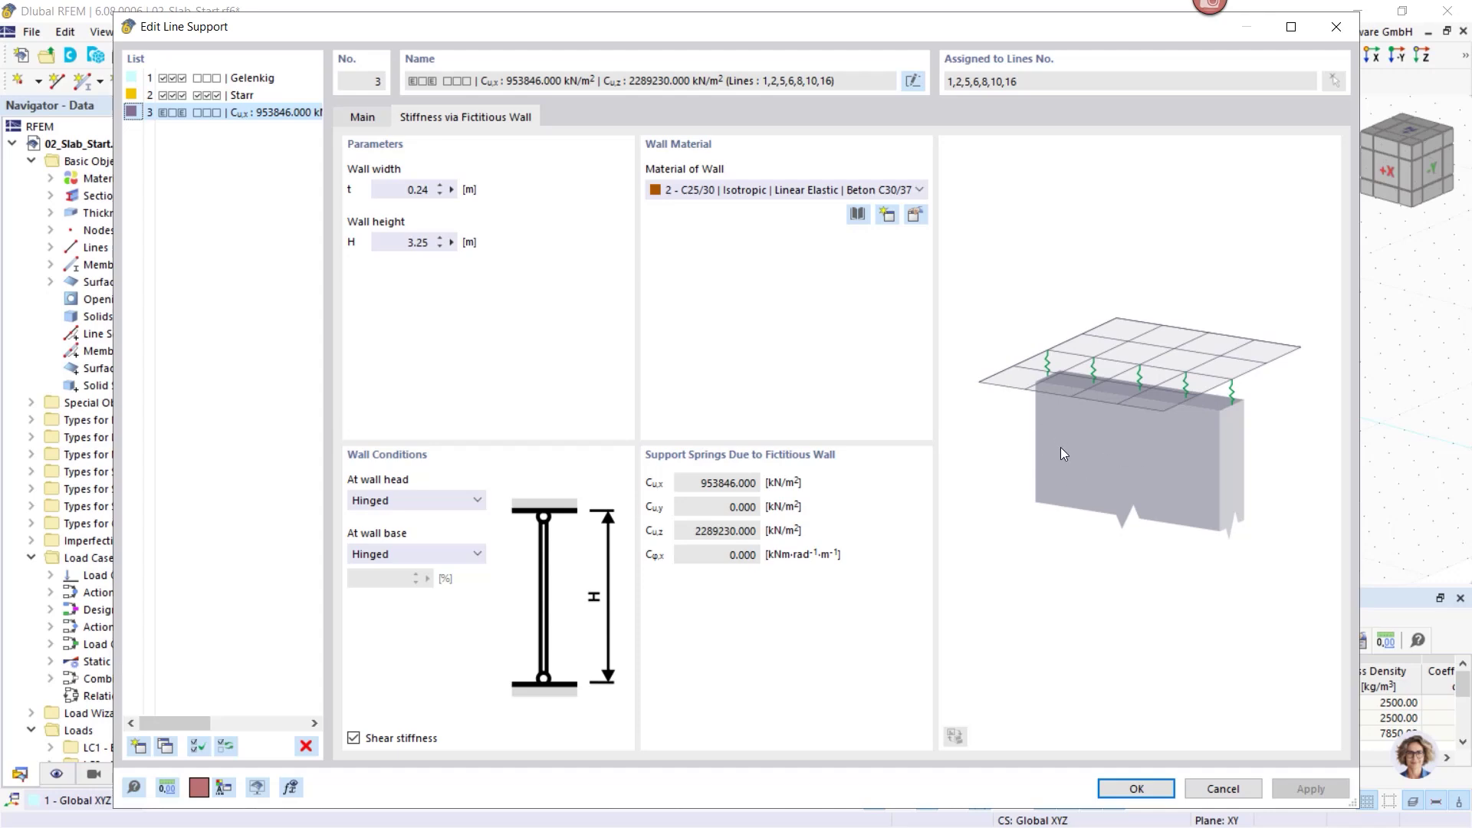
pyautogui.click(358, 121)
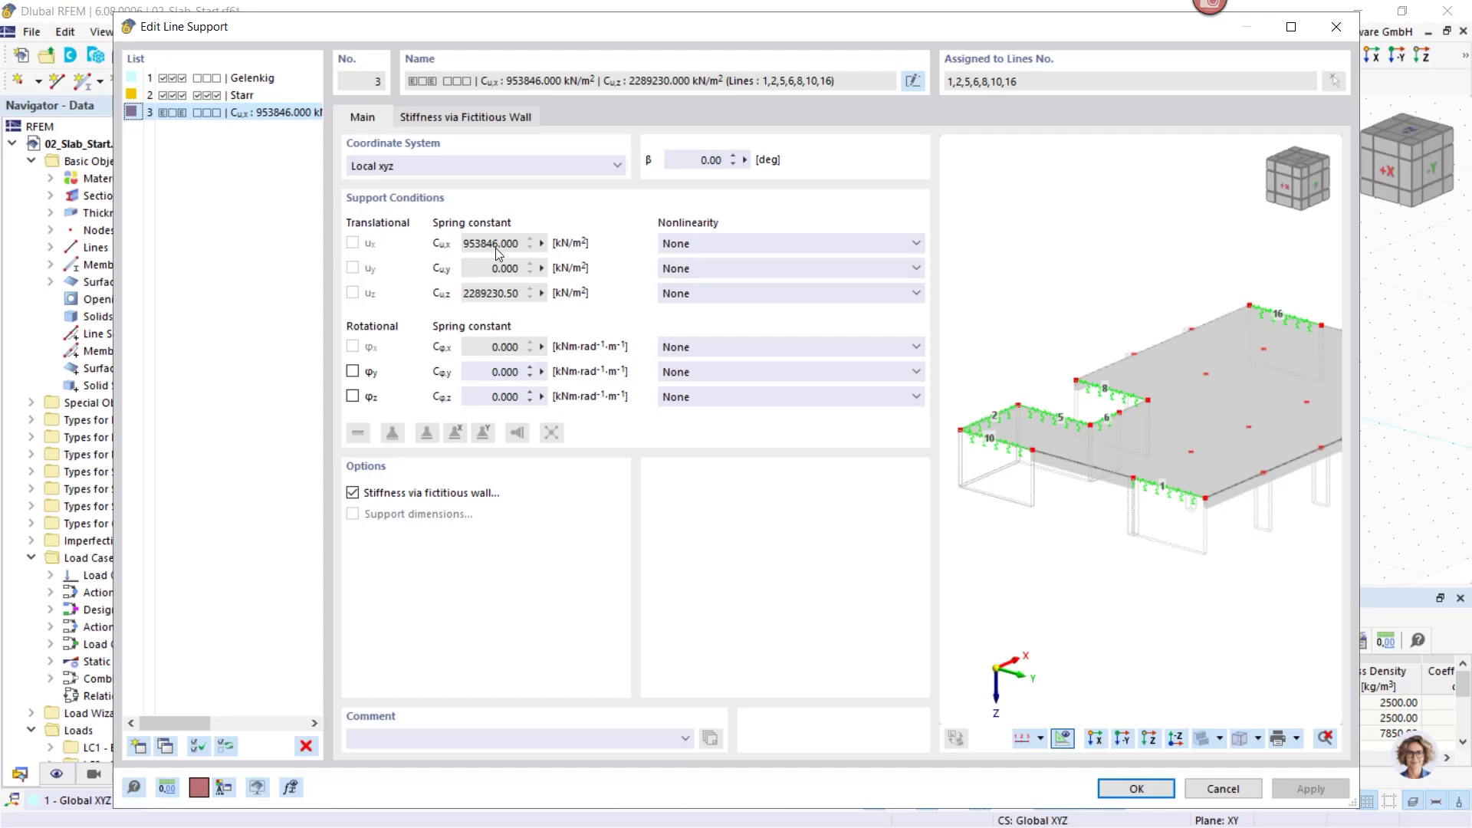
pyautogui.click(1146, 791)
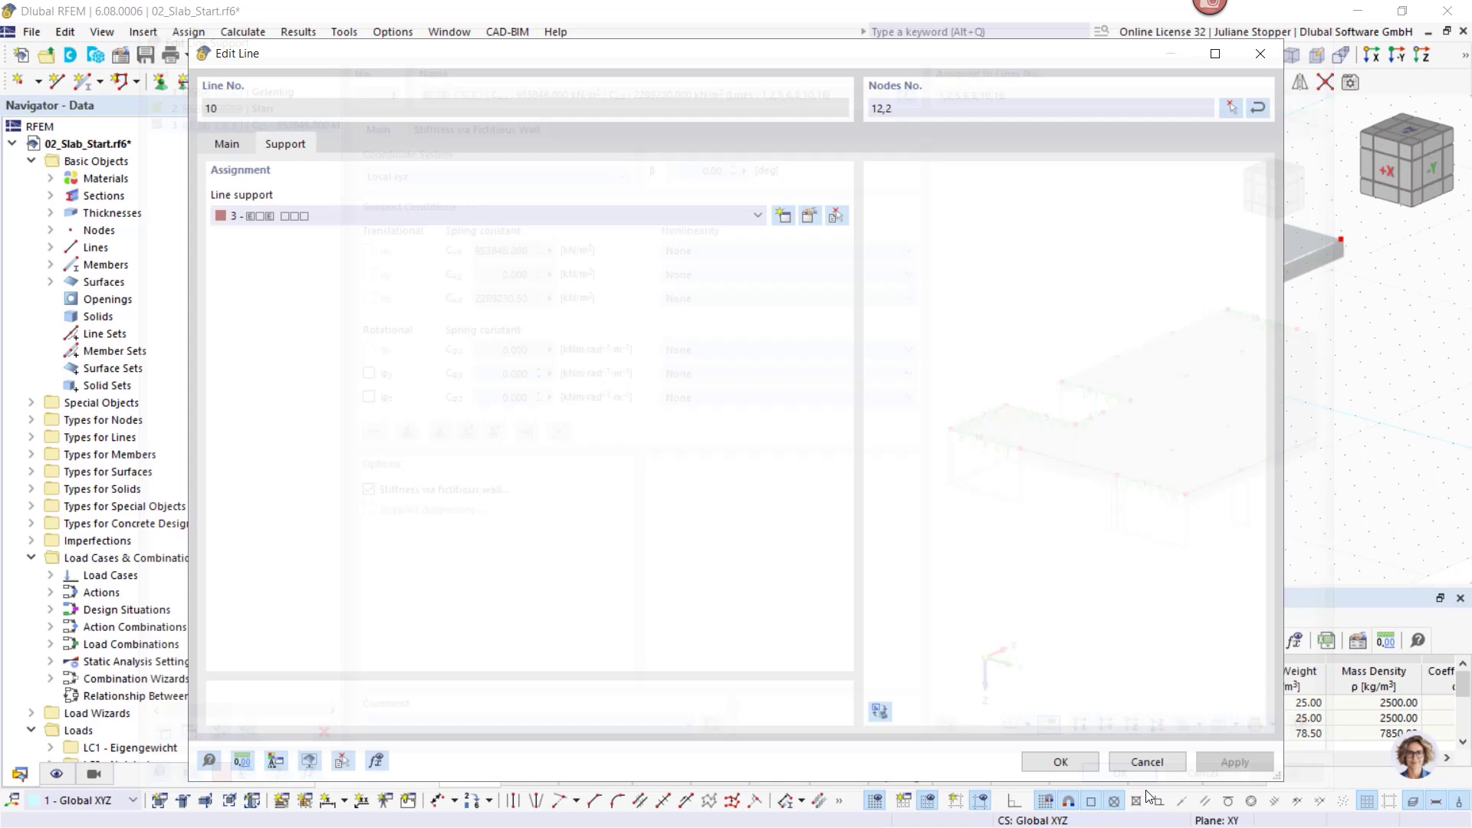
pyautogui.click(1061, 761)
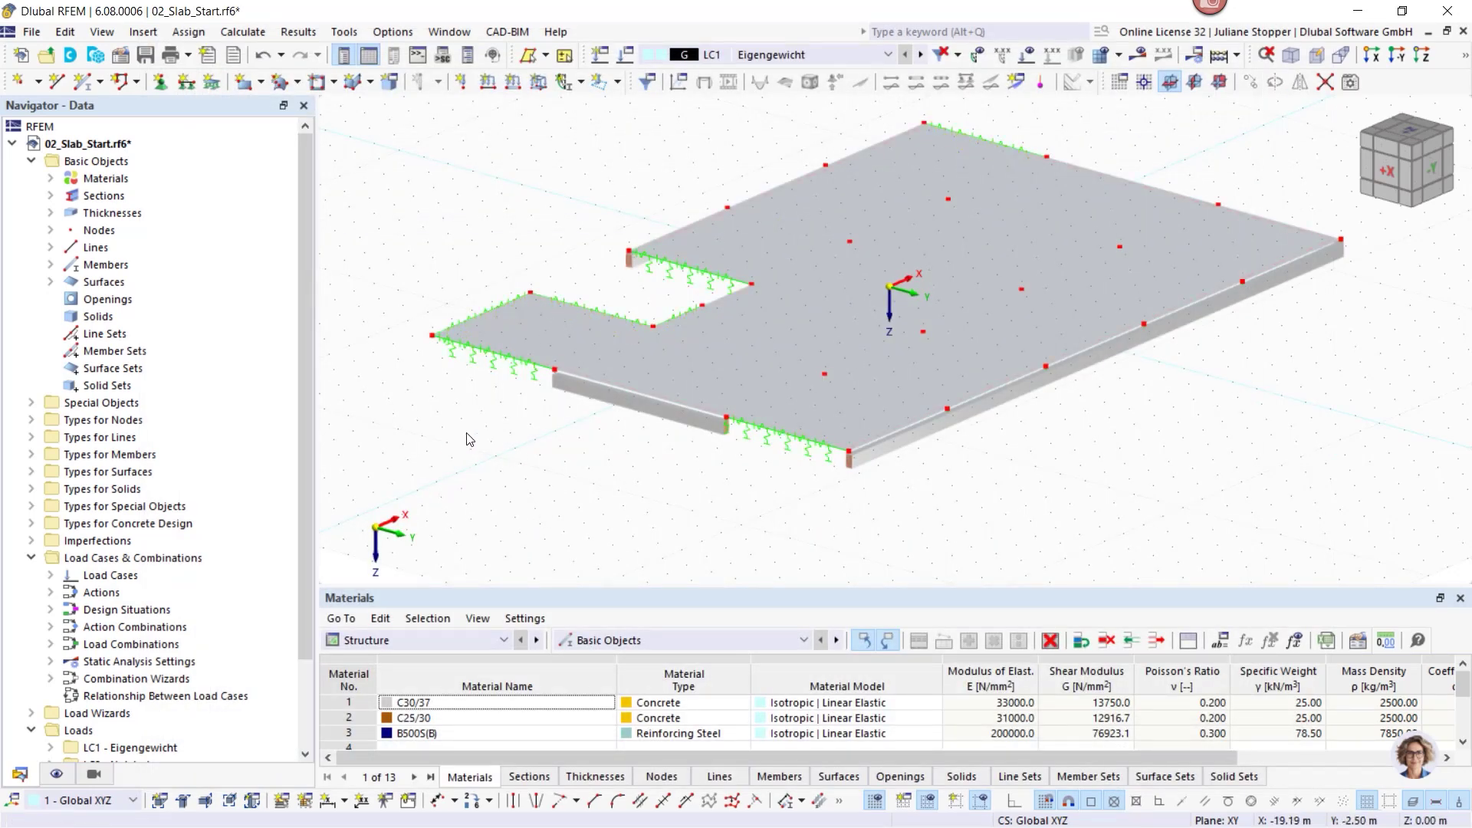
# List the line support types in the model tree and highlight where the third type is assigned on the slab.
pyautogui.moveTo(694, 523); pyautogui.dragTo(864, 401, button='middle')
pyautogui.scroll(2, 942, 273)
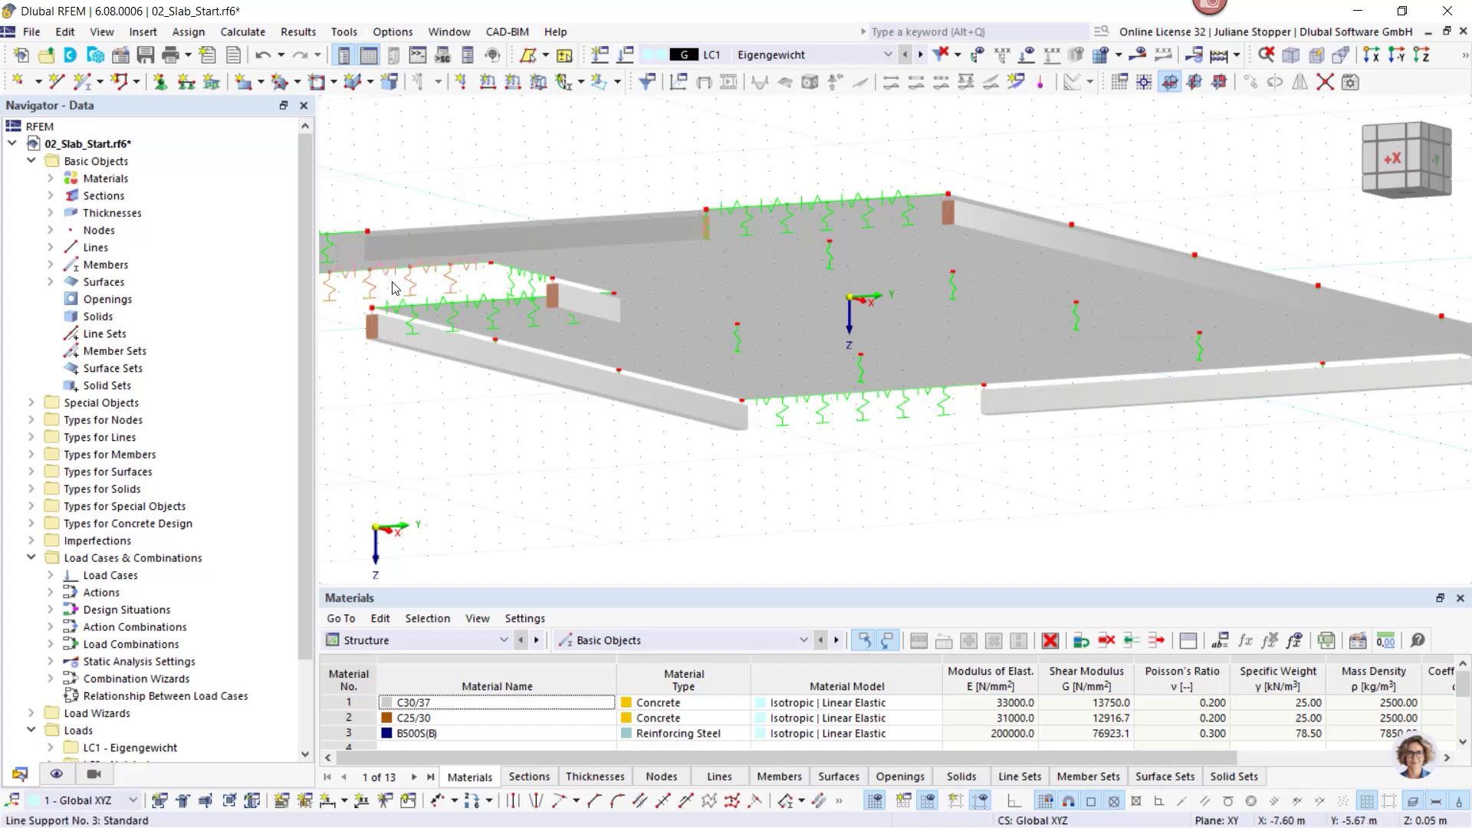
pyautogui.click(32, 437)
pyautogui.click(85, 437)
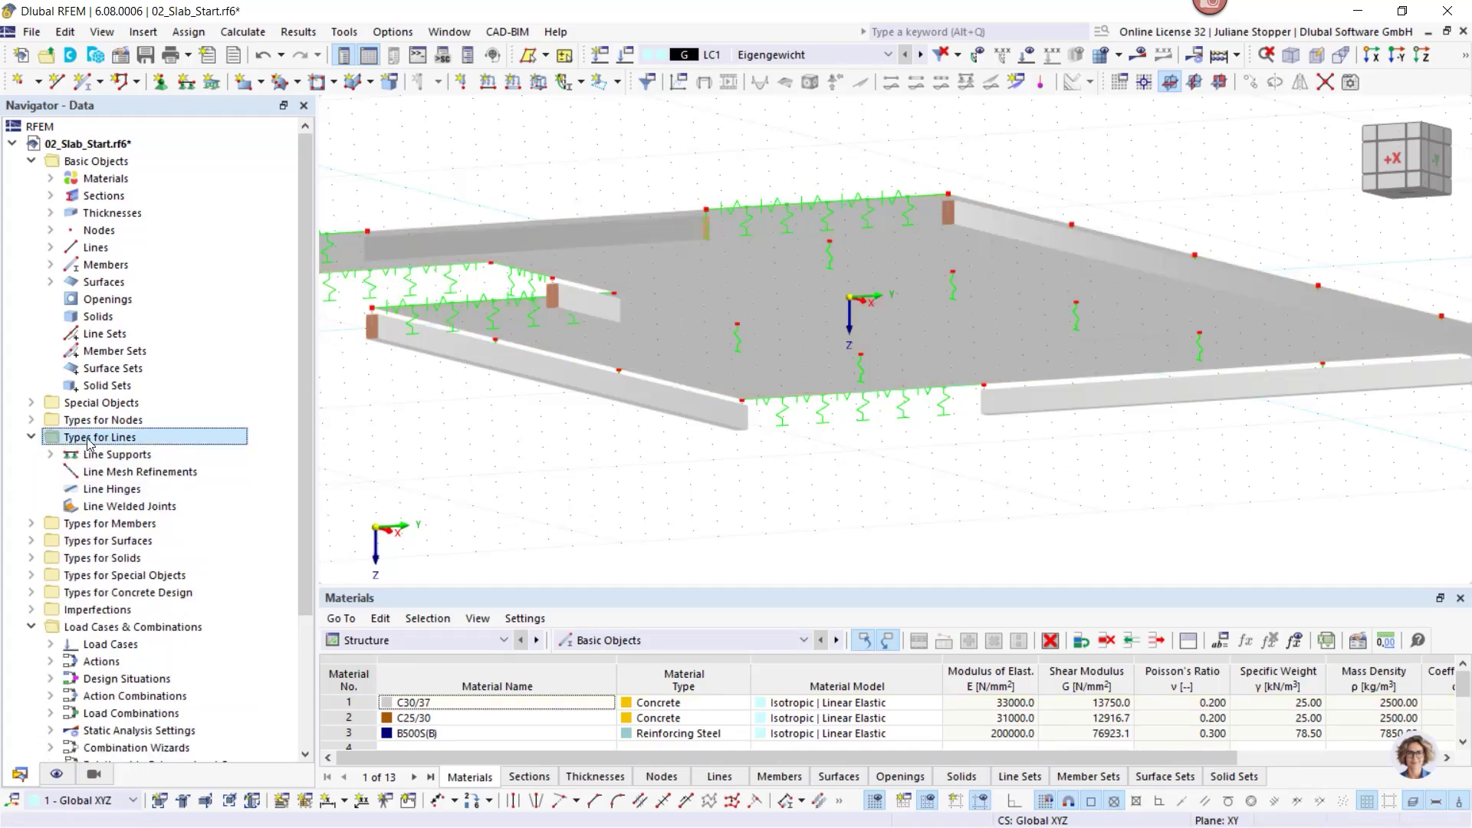
pyautogui.click(50, 455)
pyautogui.click(139, 506)
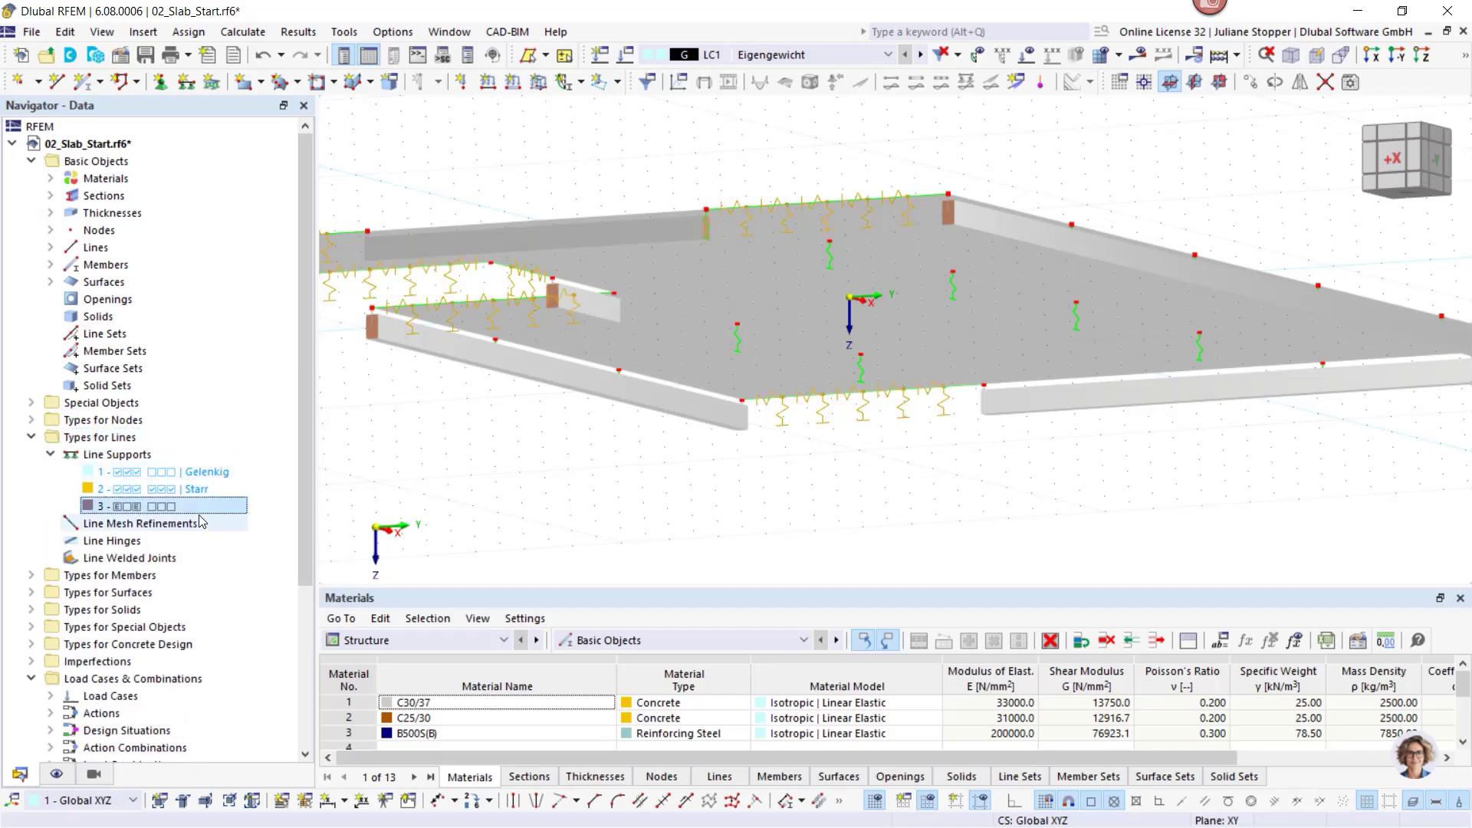
pyautogui.click(31, 438)
# Inspect nodal support type 1, including its support conditions and stiffness via fictitious column, and accept the dialog.
pyautogui.click(31, 420)
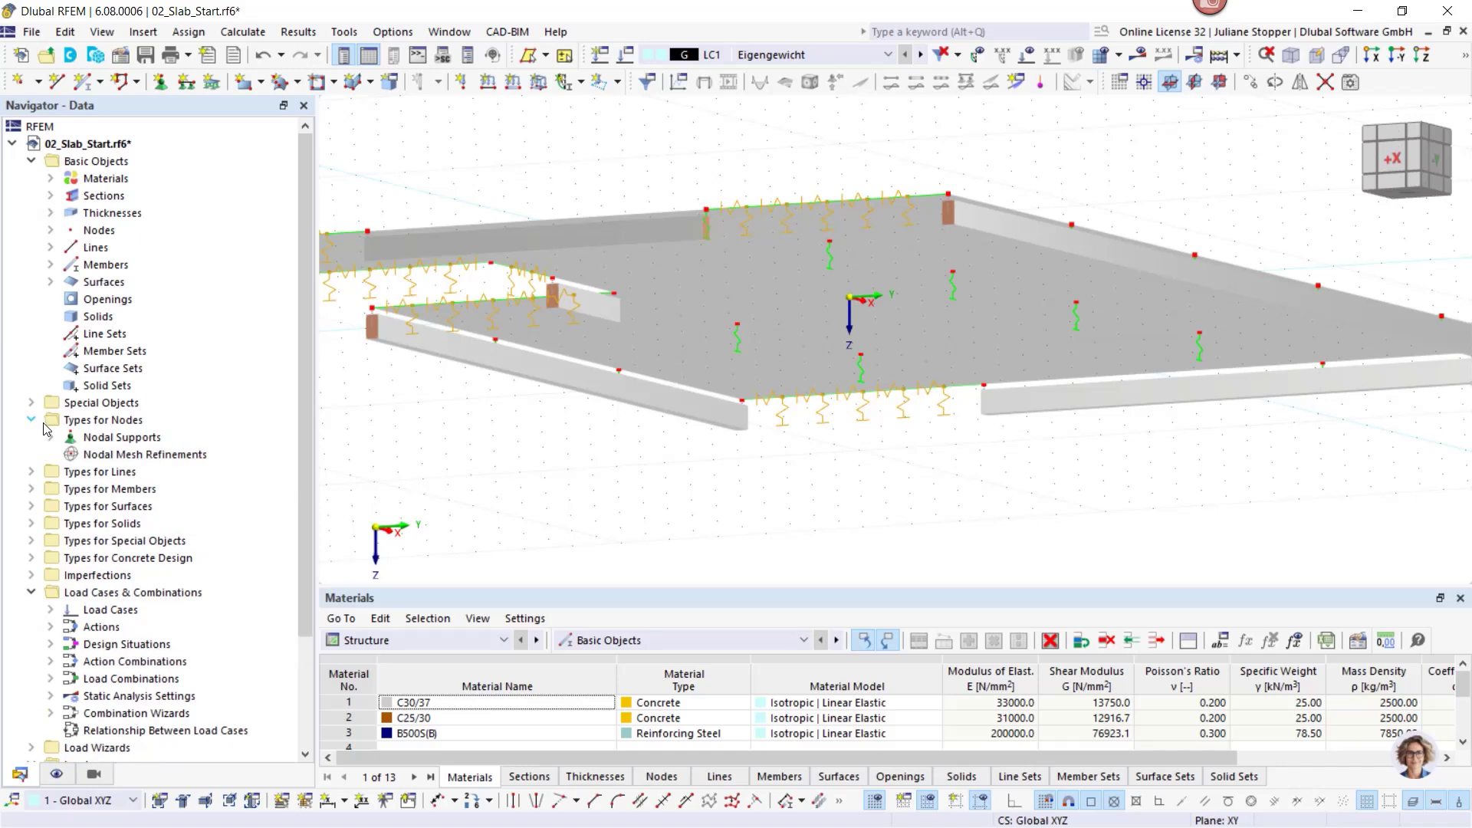
pyautogui.click(51, 438)
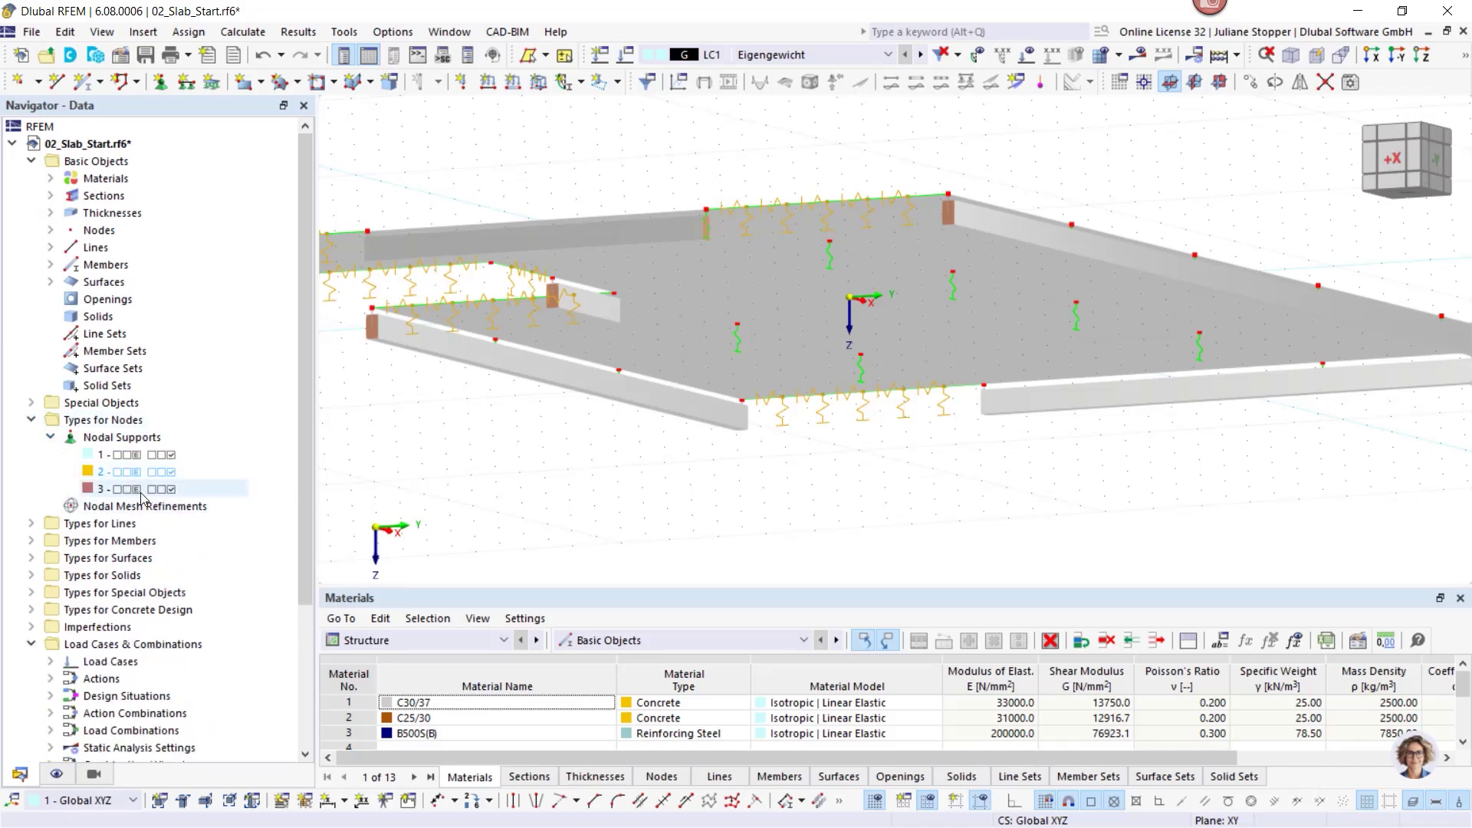
pyautogui.click(135, 453)
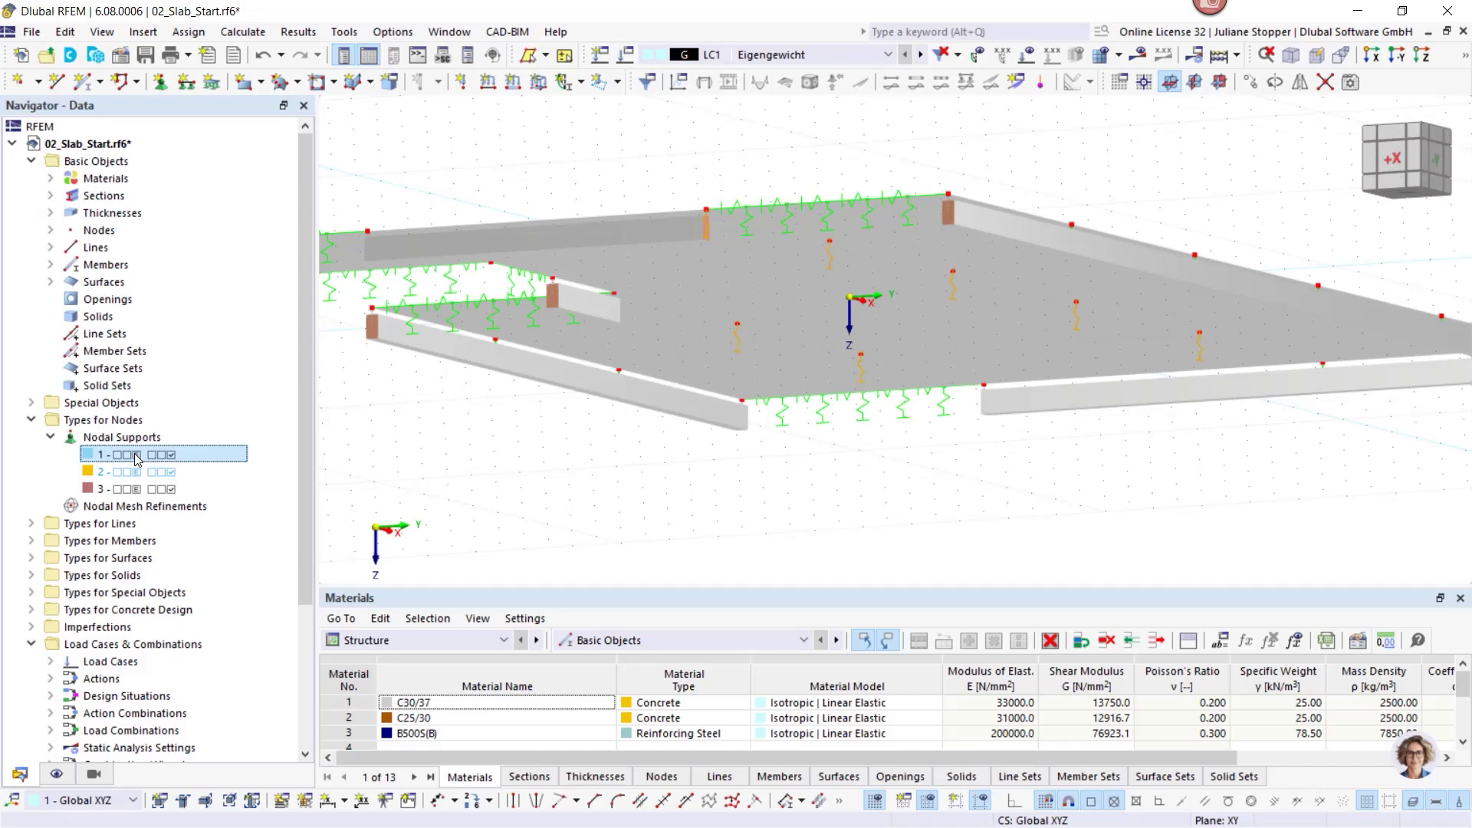
pyautogui.doubleClick(741, 342)
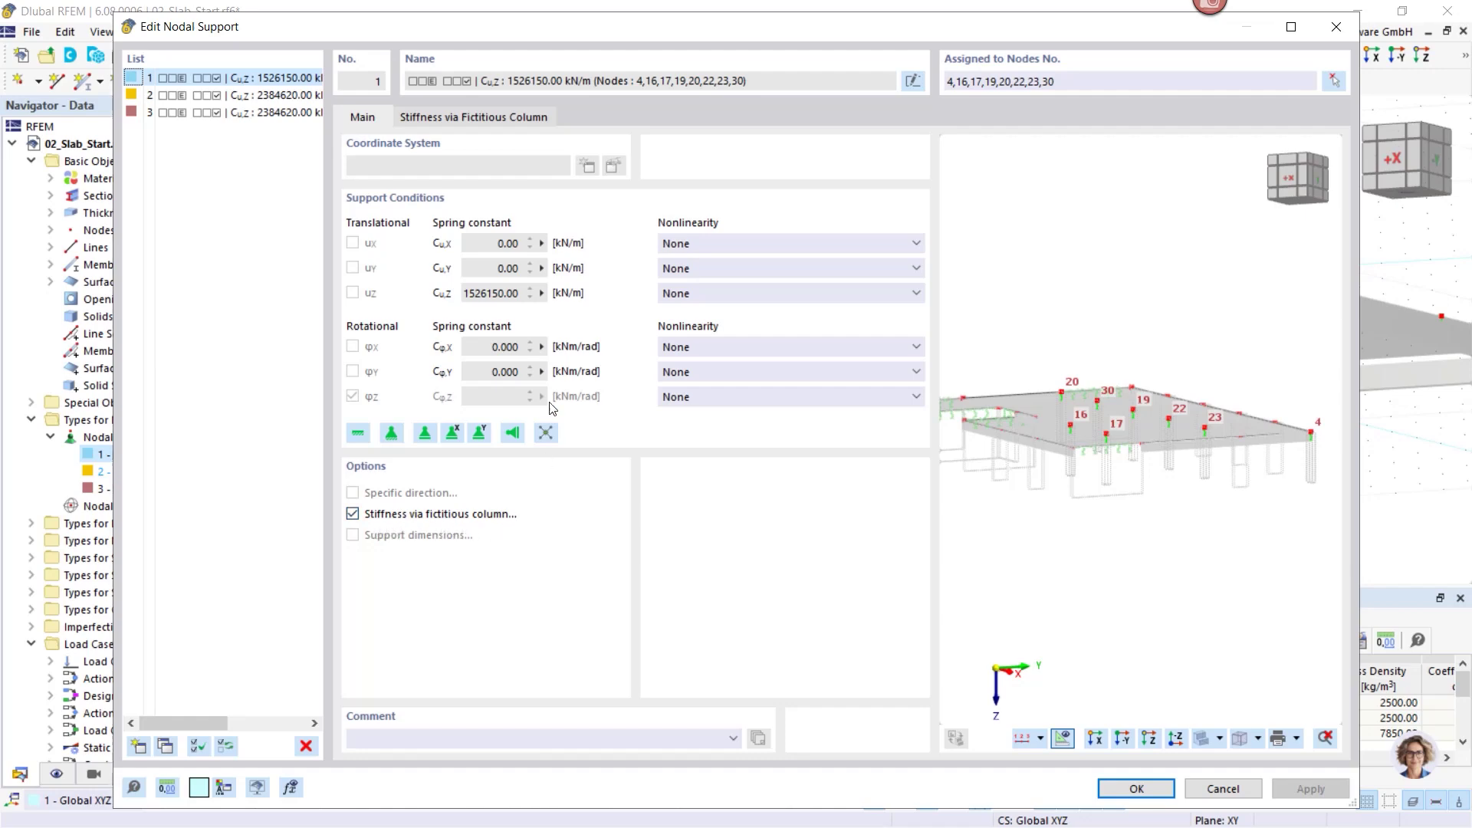
pyautogui.click(471, 115)
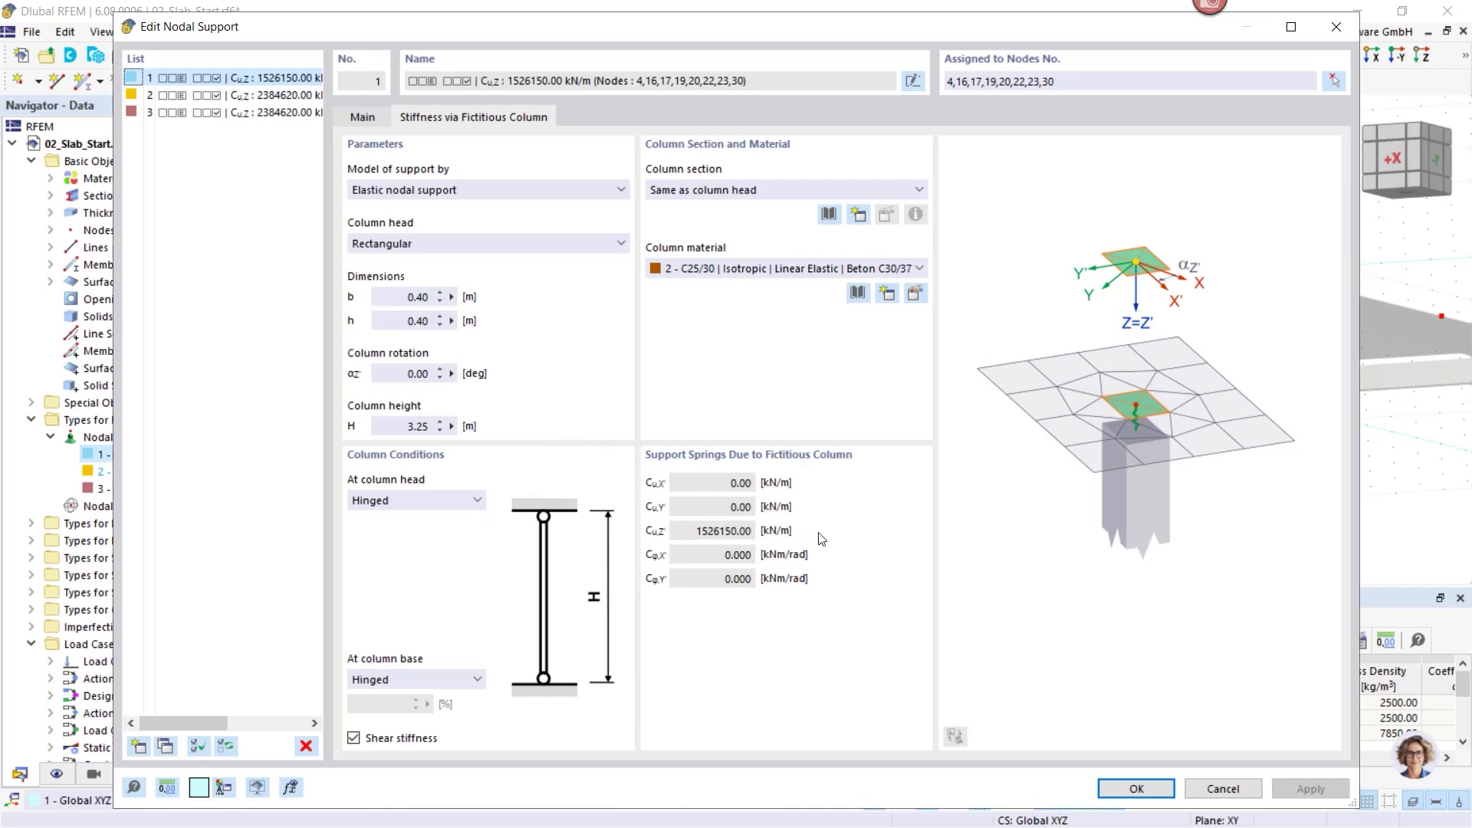
pyautogui.click(370, 117)
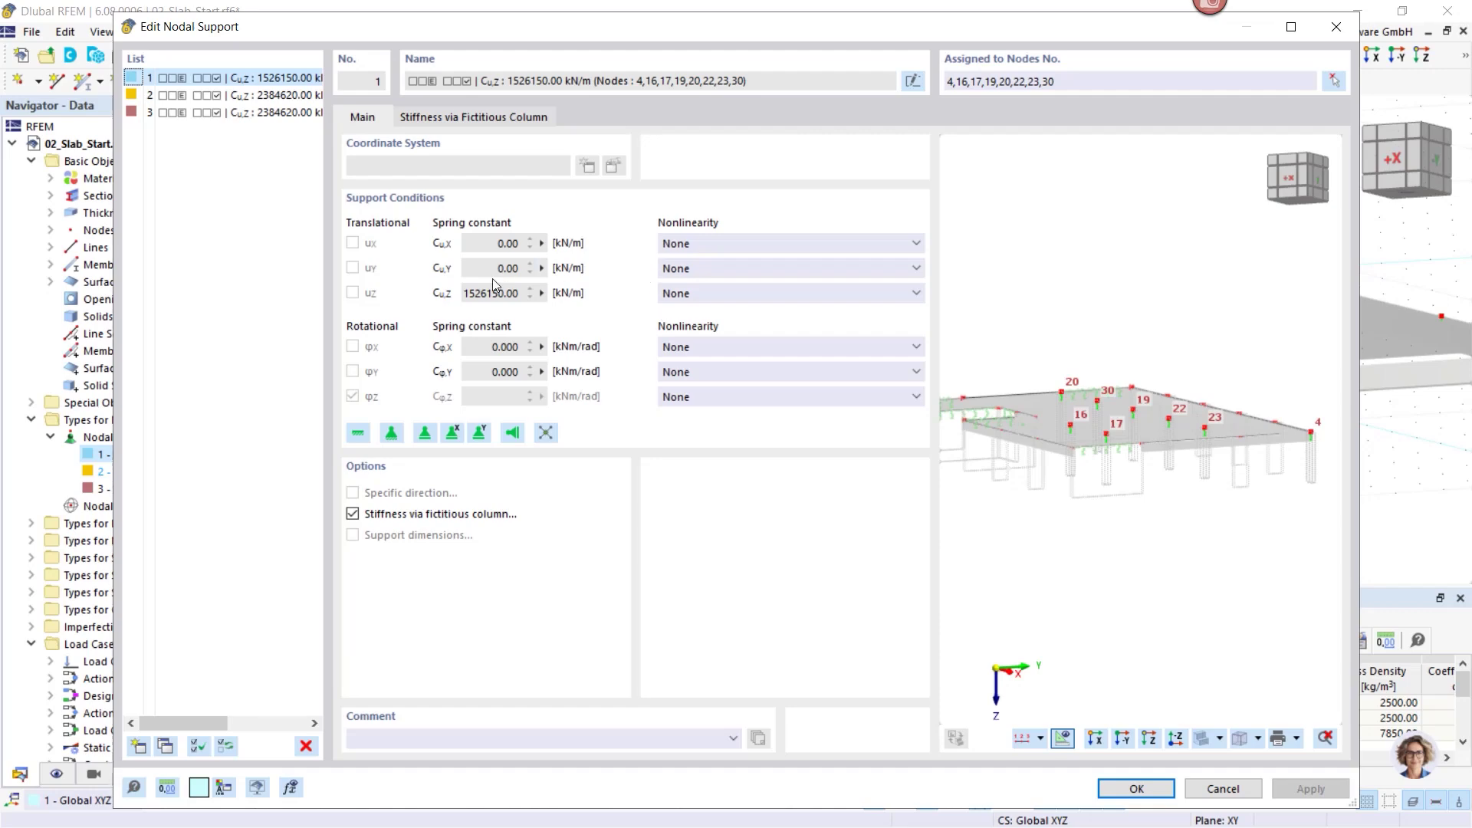
pyautogui.click(1137, 789)
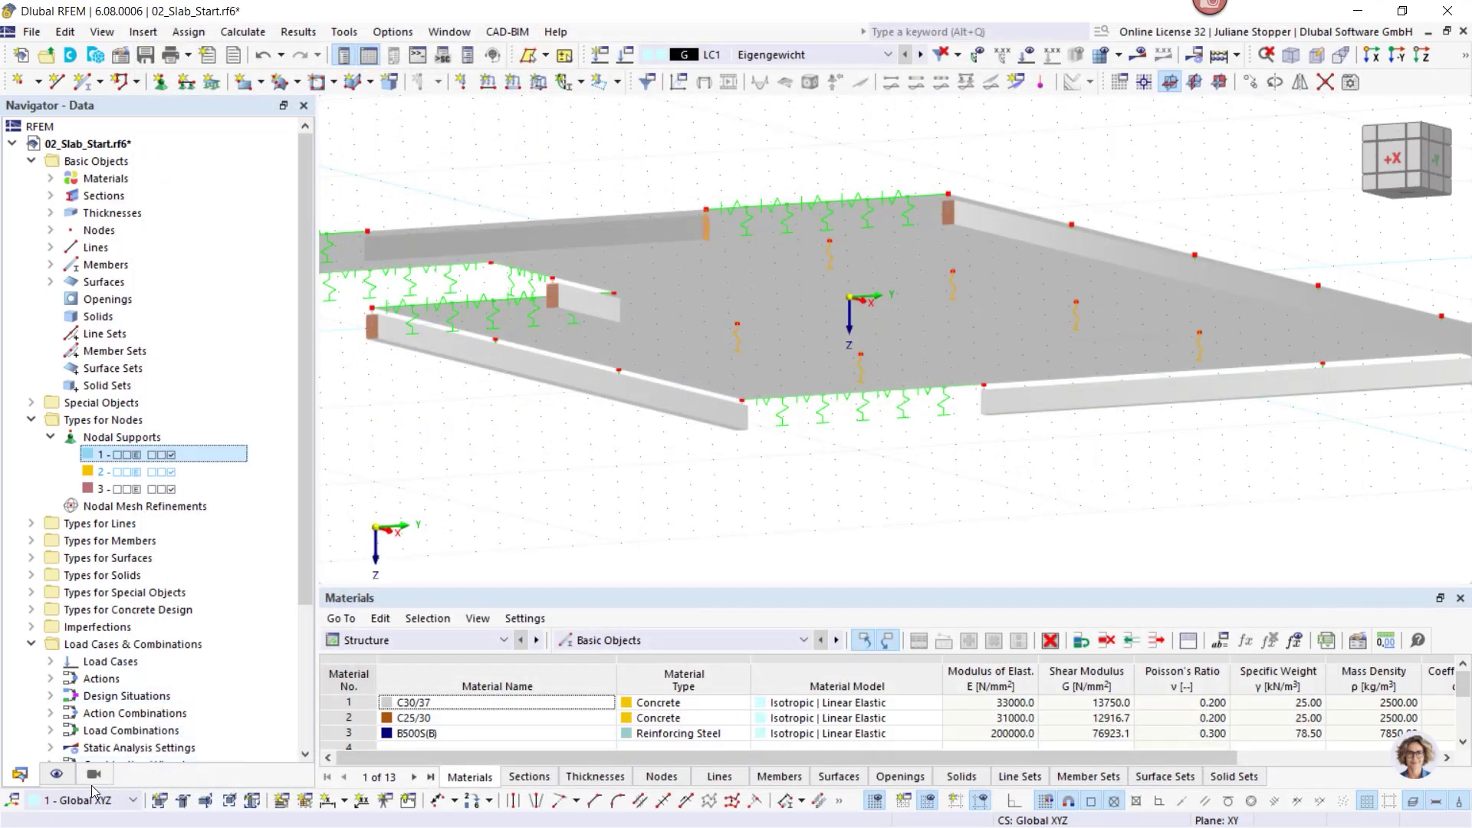
# Turn on the display of the fictitious columns for the nodal supports.
pyautogui.click(57, 775)
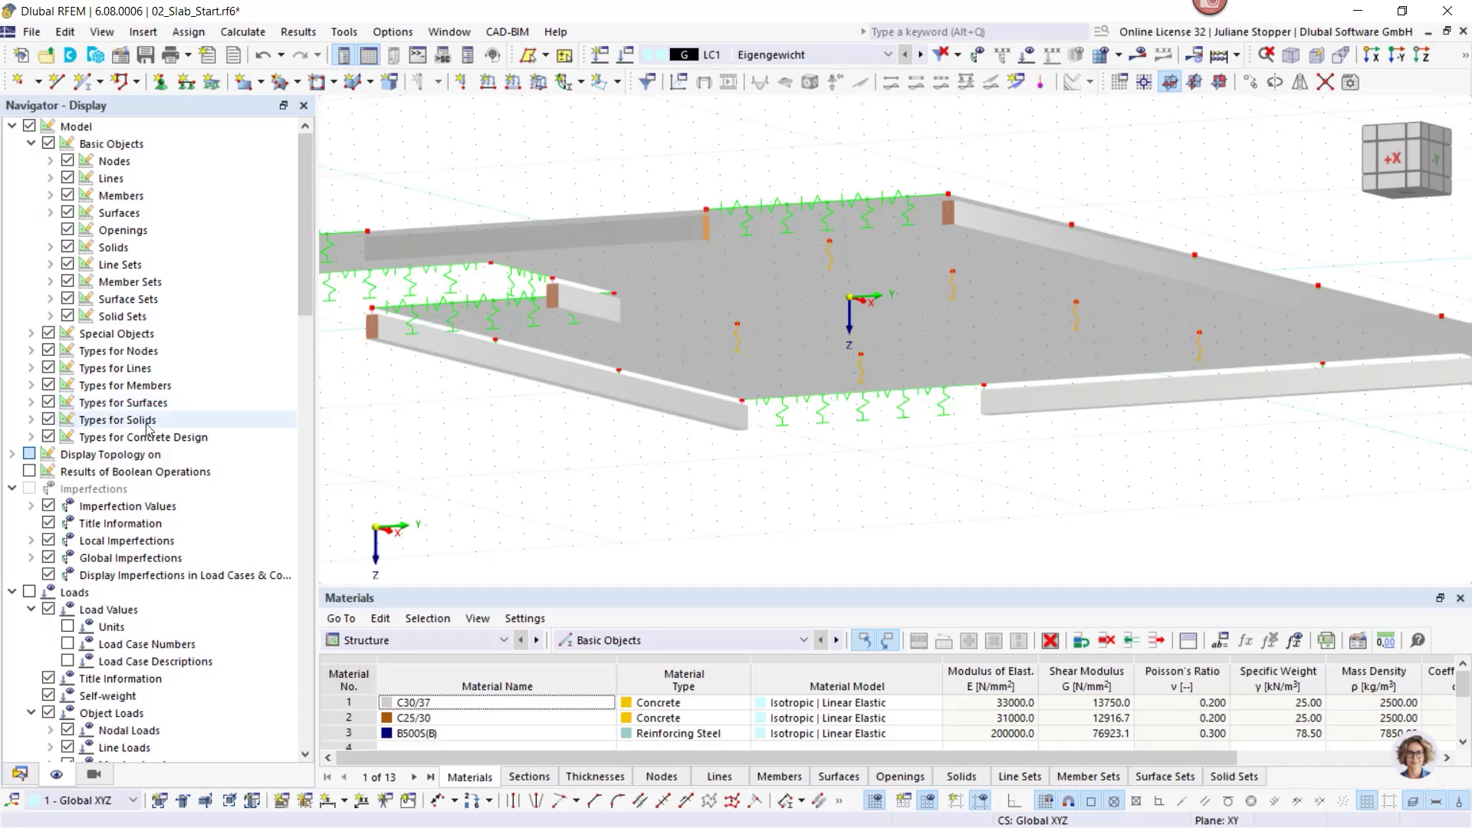
pyautogui.scroll(-2, 529, 370)
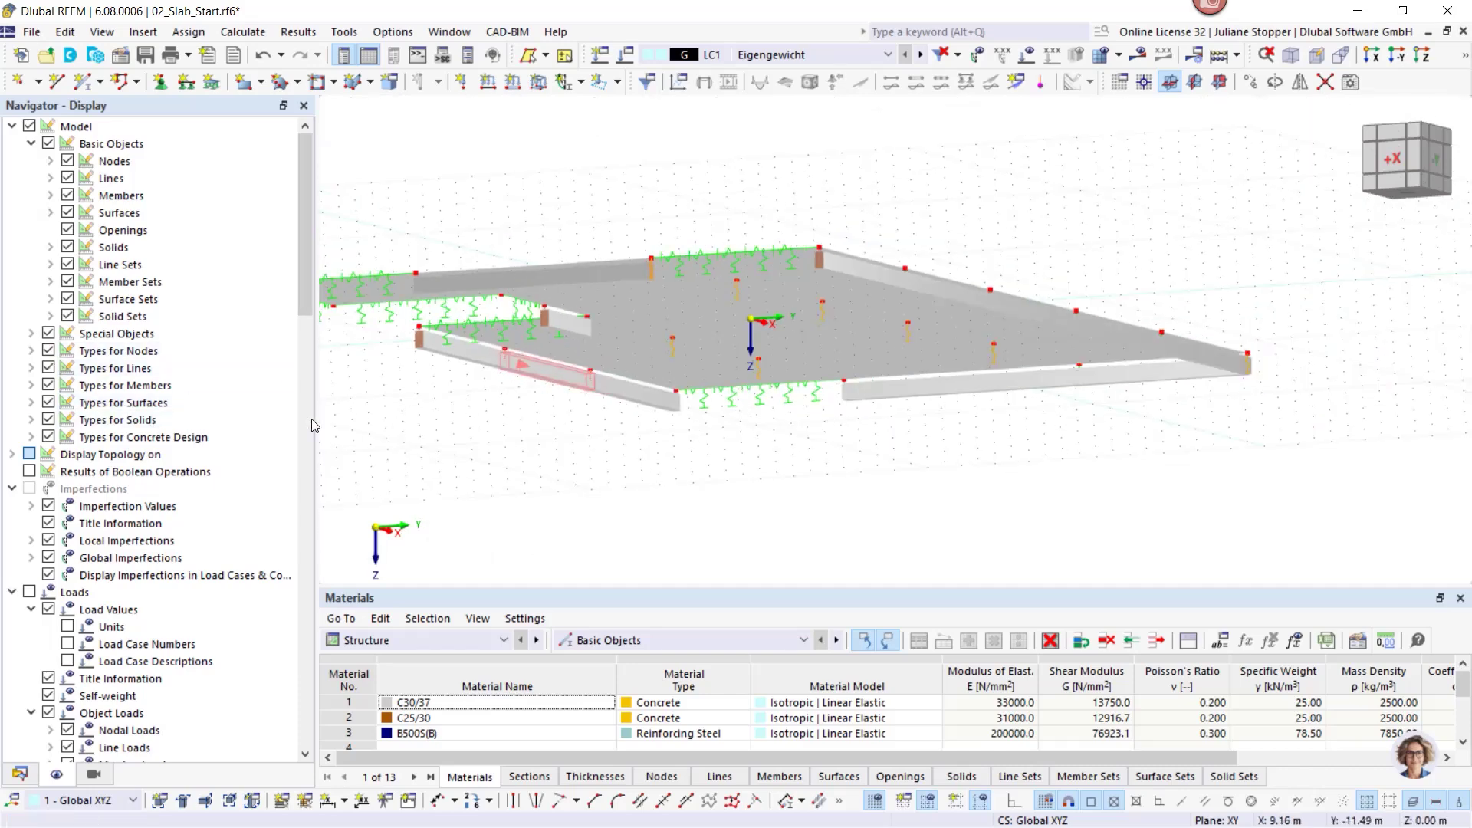
pyautogui.click(32, 352)
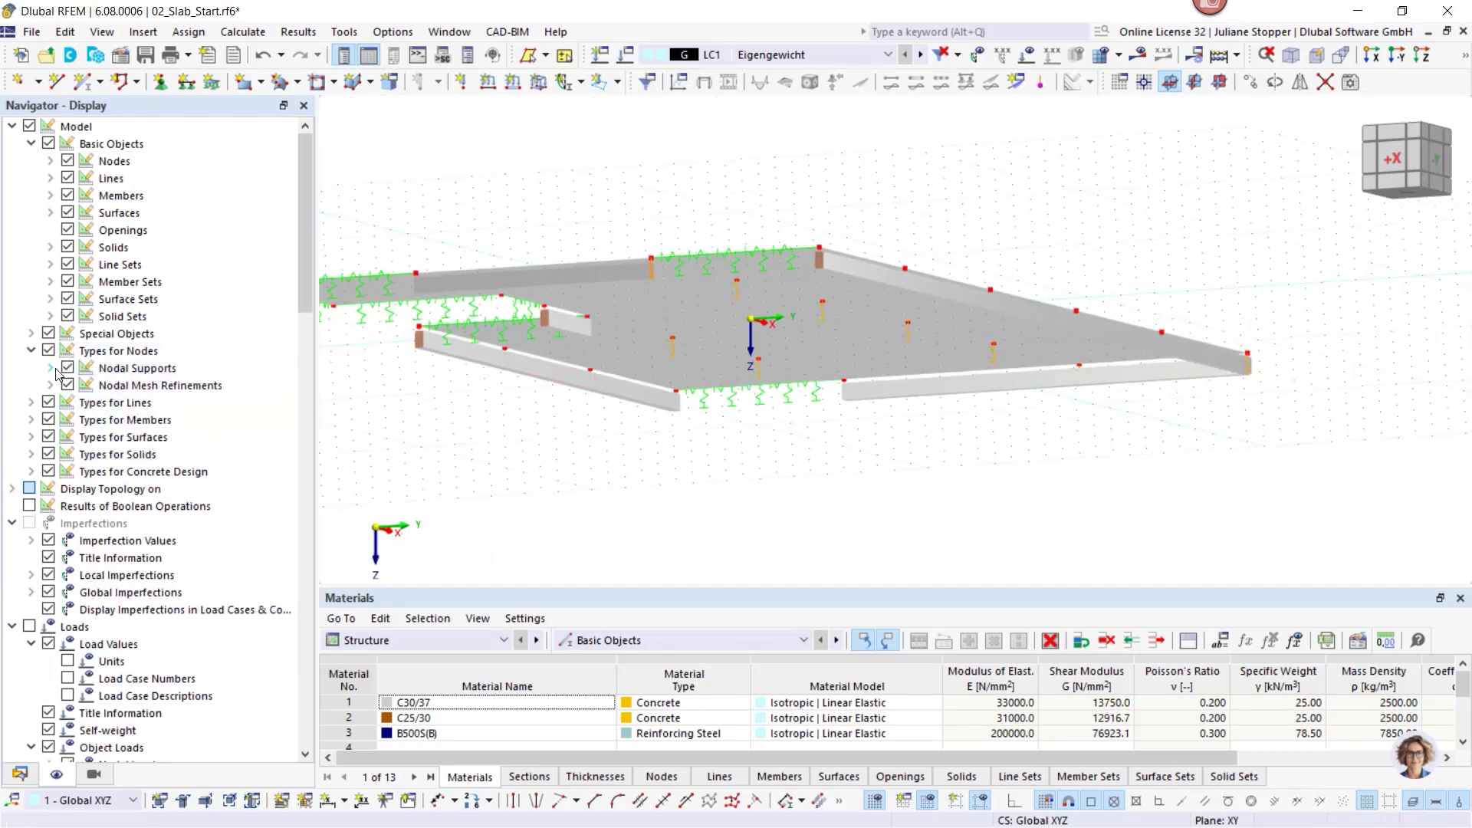
pyautogui.click(51, 369)
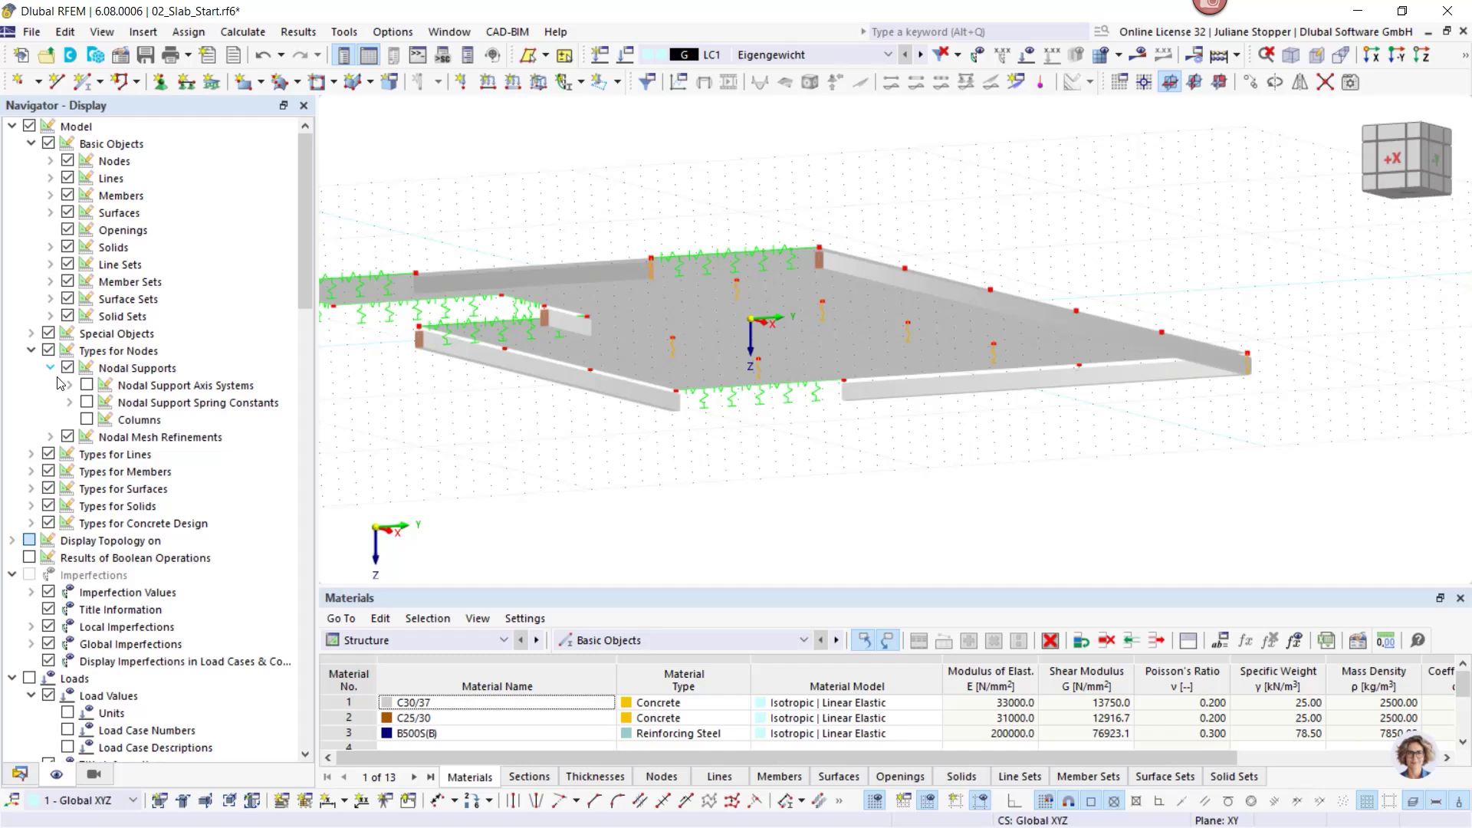
pyautogui.click(86, 419)
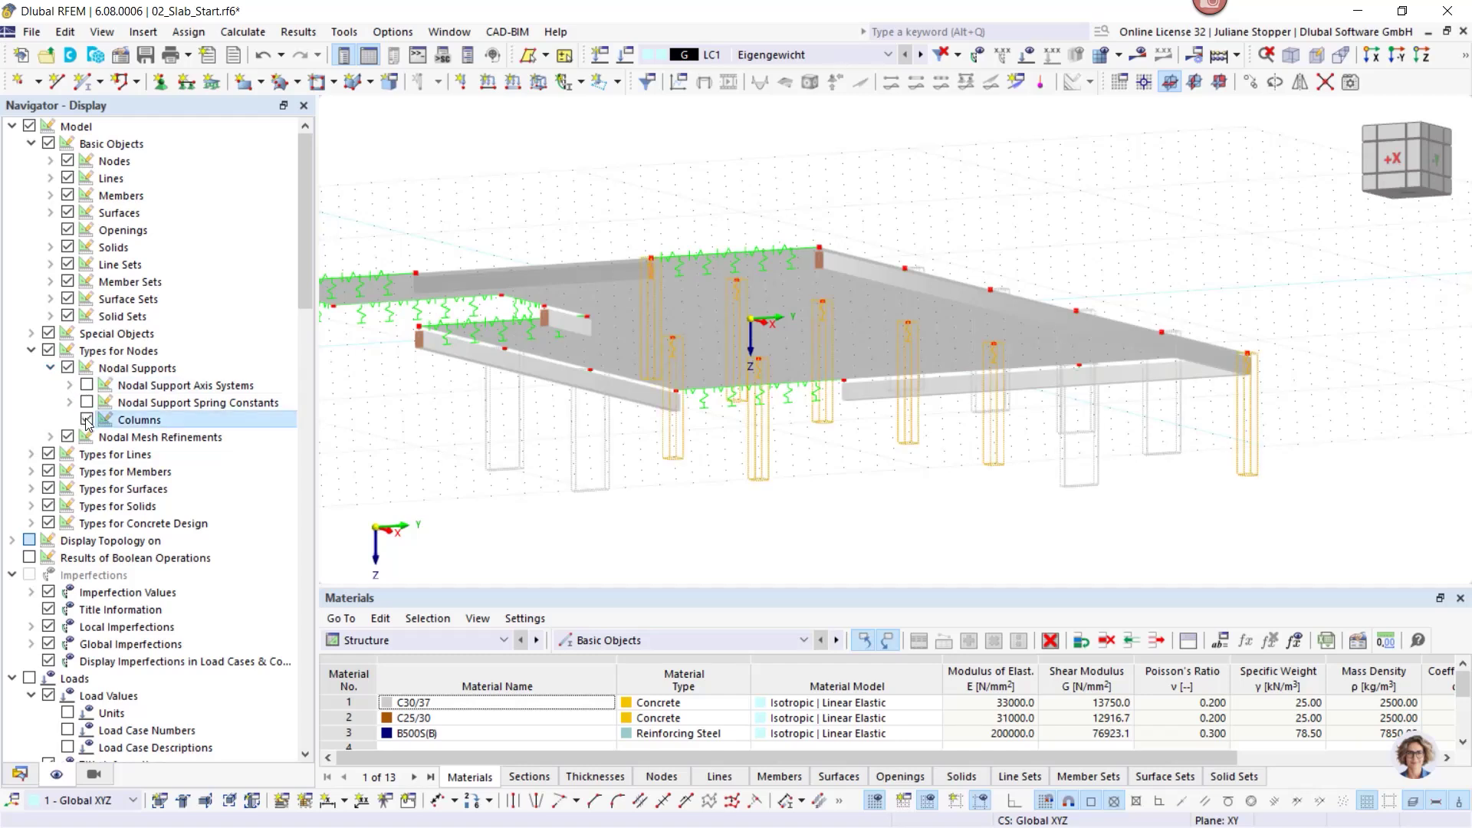
# Turn on the display of the surface support spring constants.
pyautogui.click(31, 489)
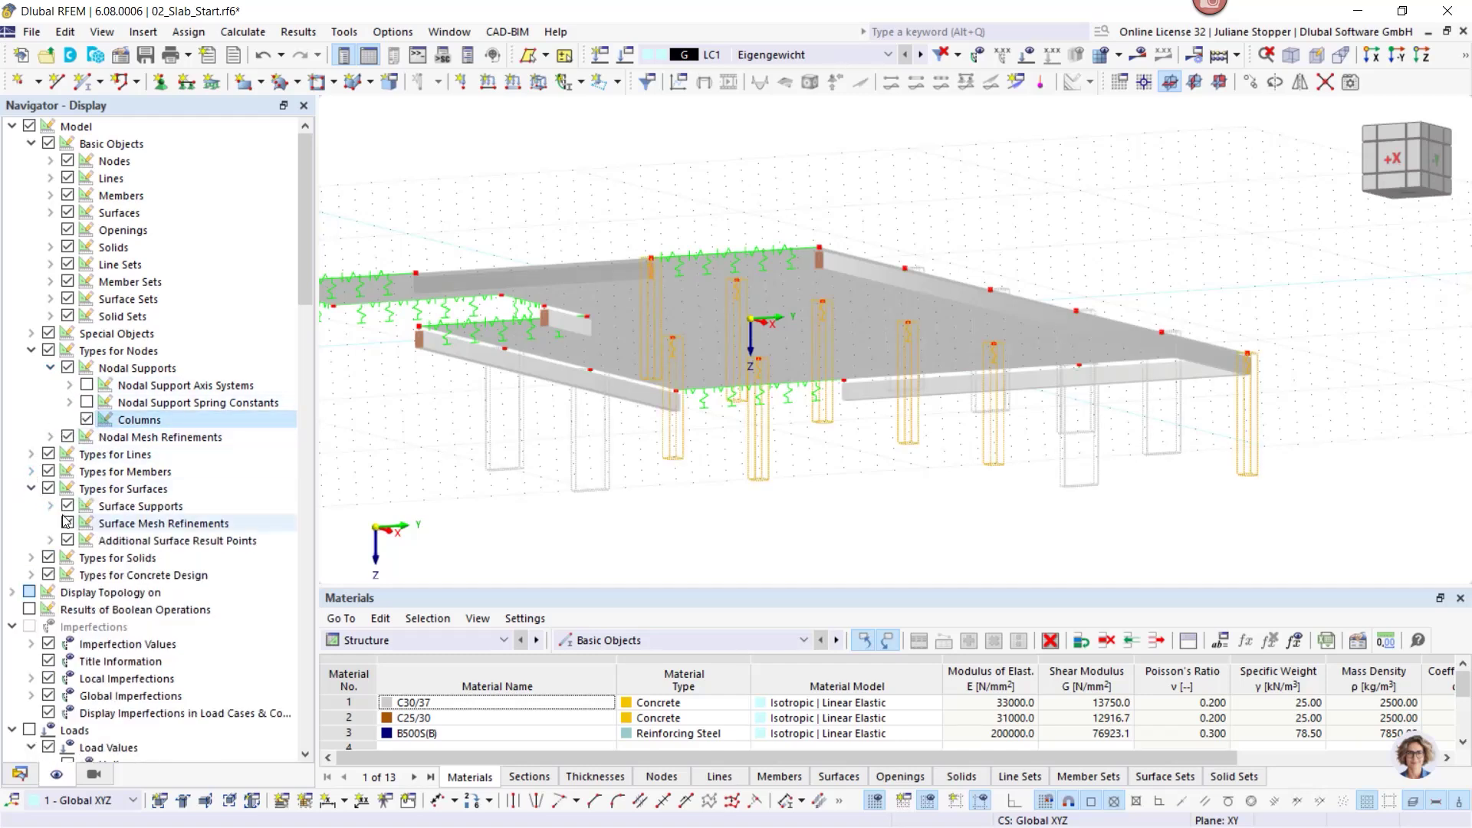
pyautogui.click(50, 507)
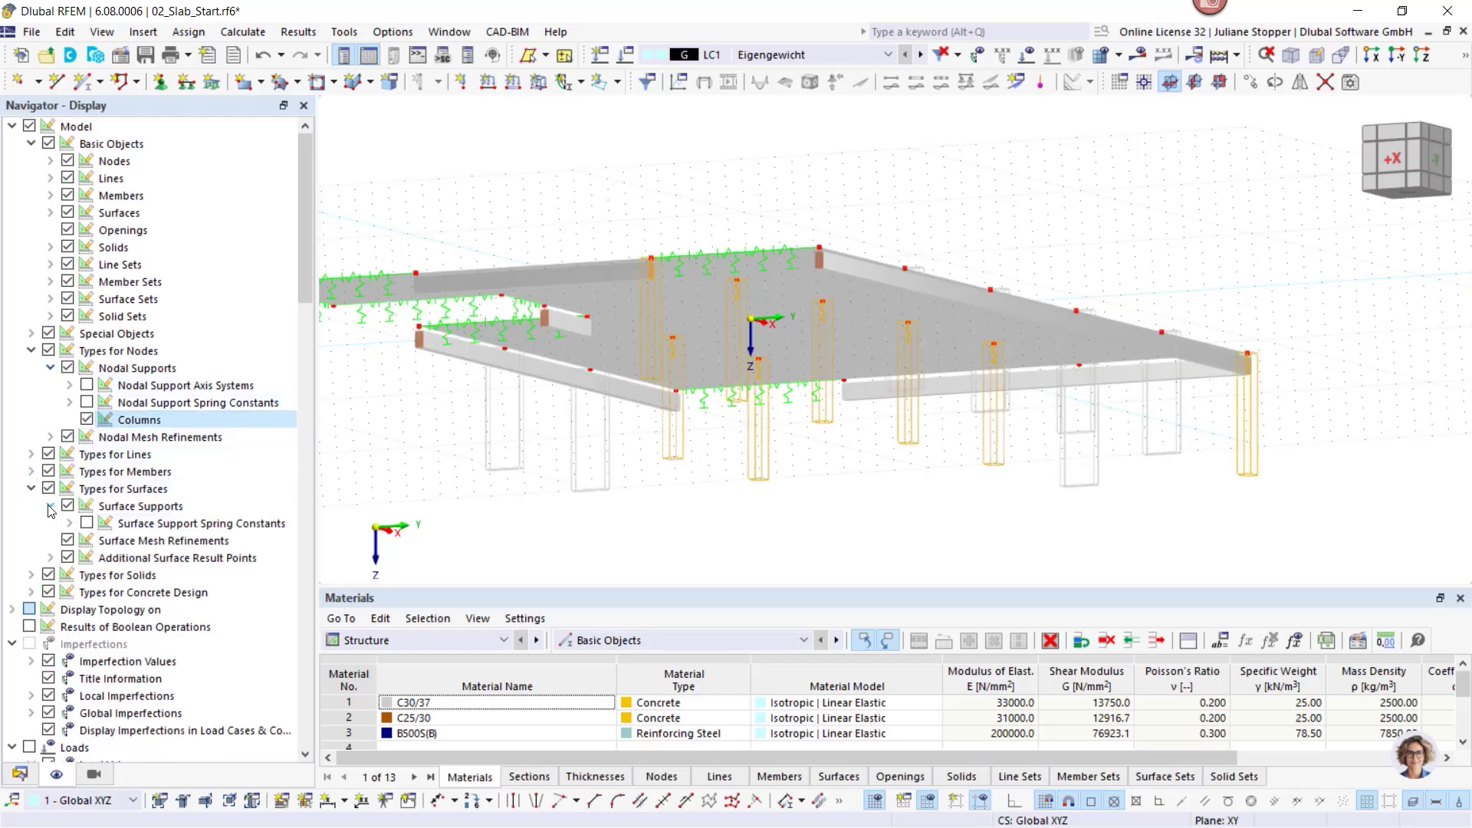
pyautogui.click(87, 523)
pyautogui.scroll(-2, 725, 490)
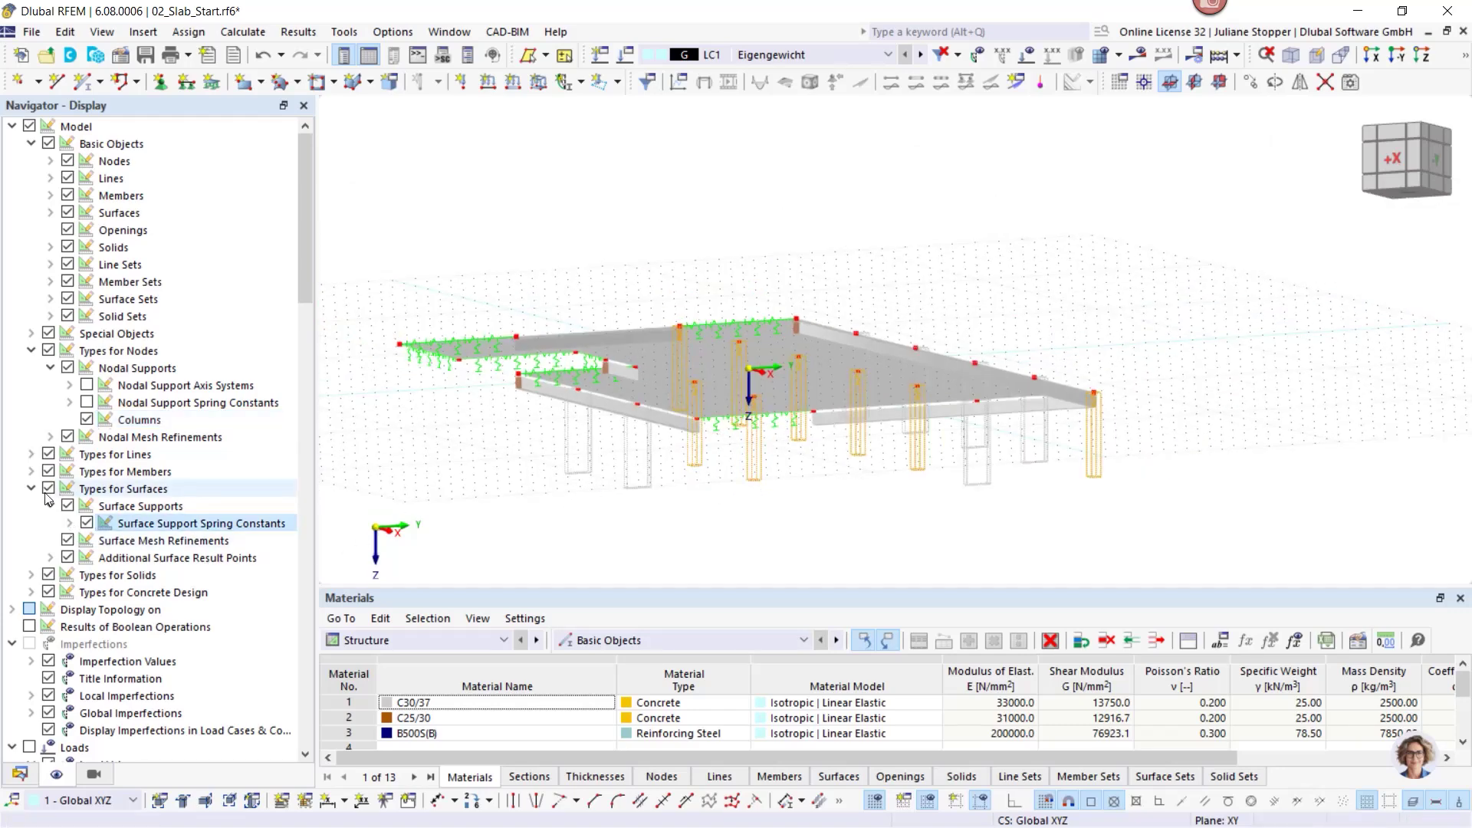
# Turn on the display of the line supports' walls, check one wall in the model, and return to the model data tree.
pyautogui.click(31, 455)
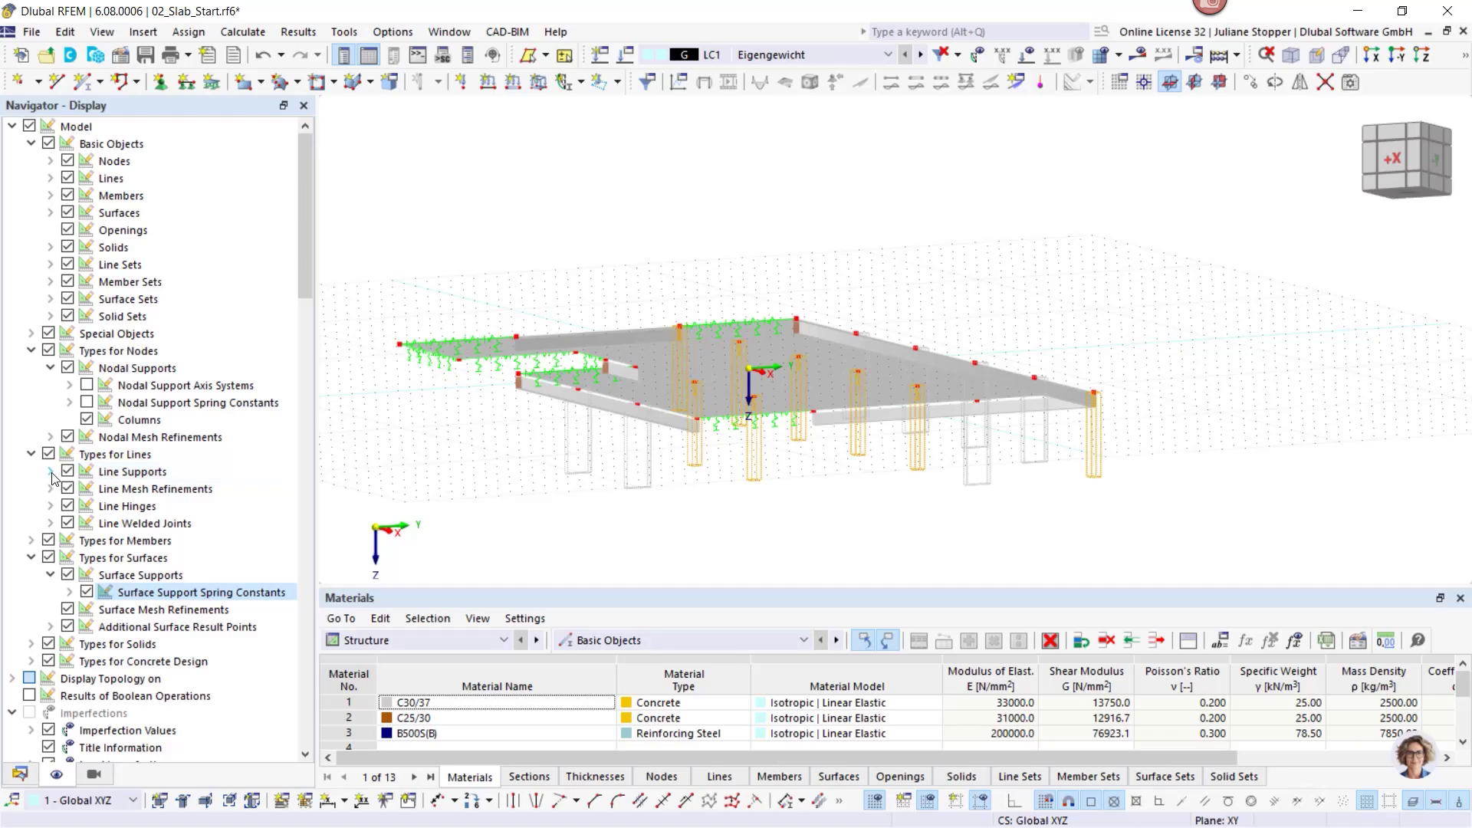
pyautogui.click(49, 471)
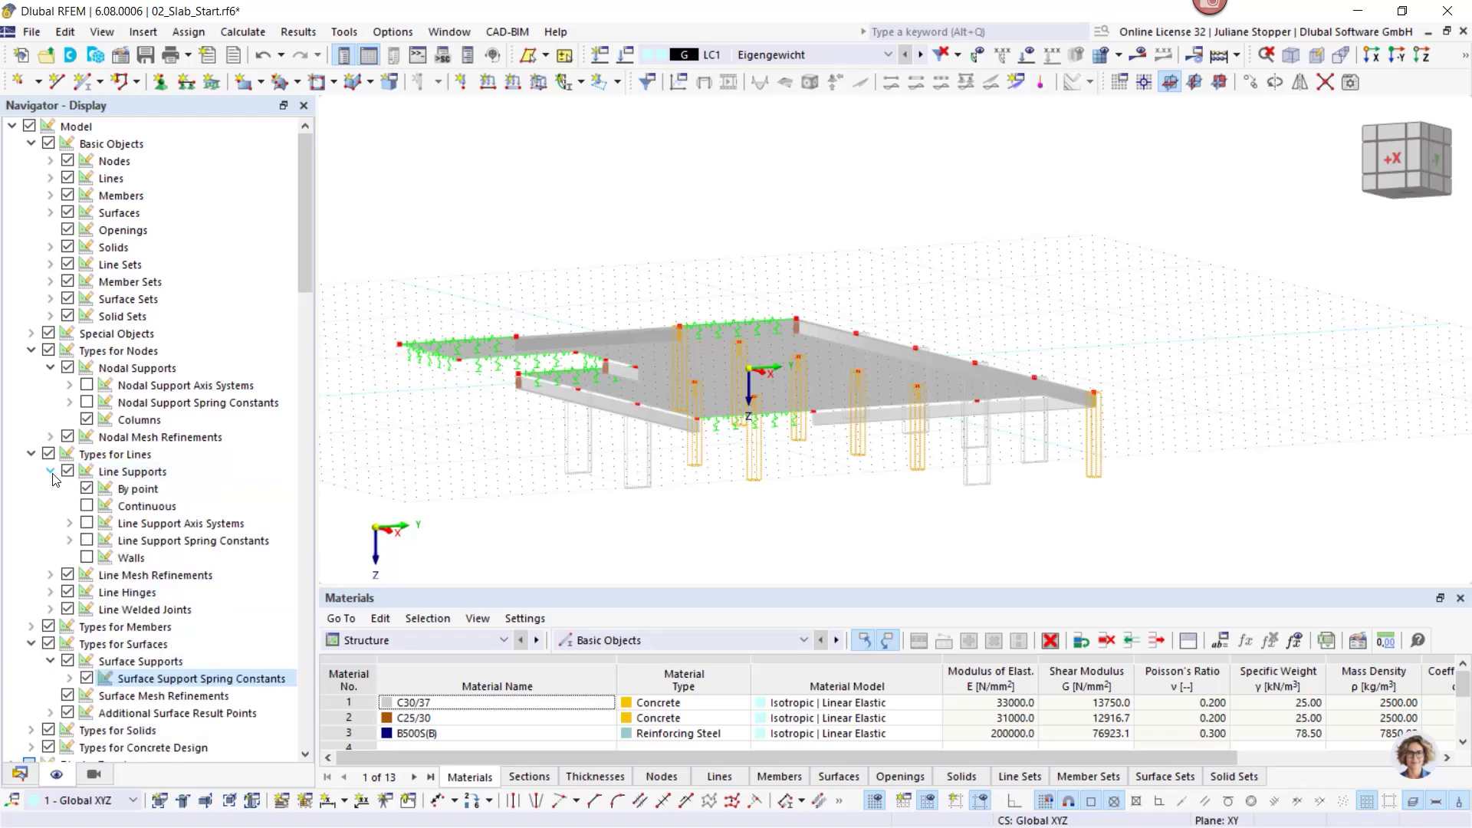
pyautogui.click(87, 558)
pyautogui.keyDown('ctrl'); pyautogui.moveTo(513, 508); pyautogui.dragTo(674, 552, button='middle'); pyautogui.keyUp('ctrl')
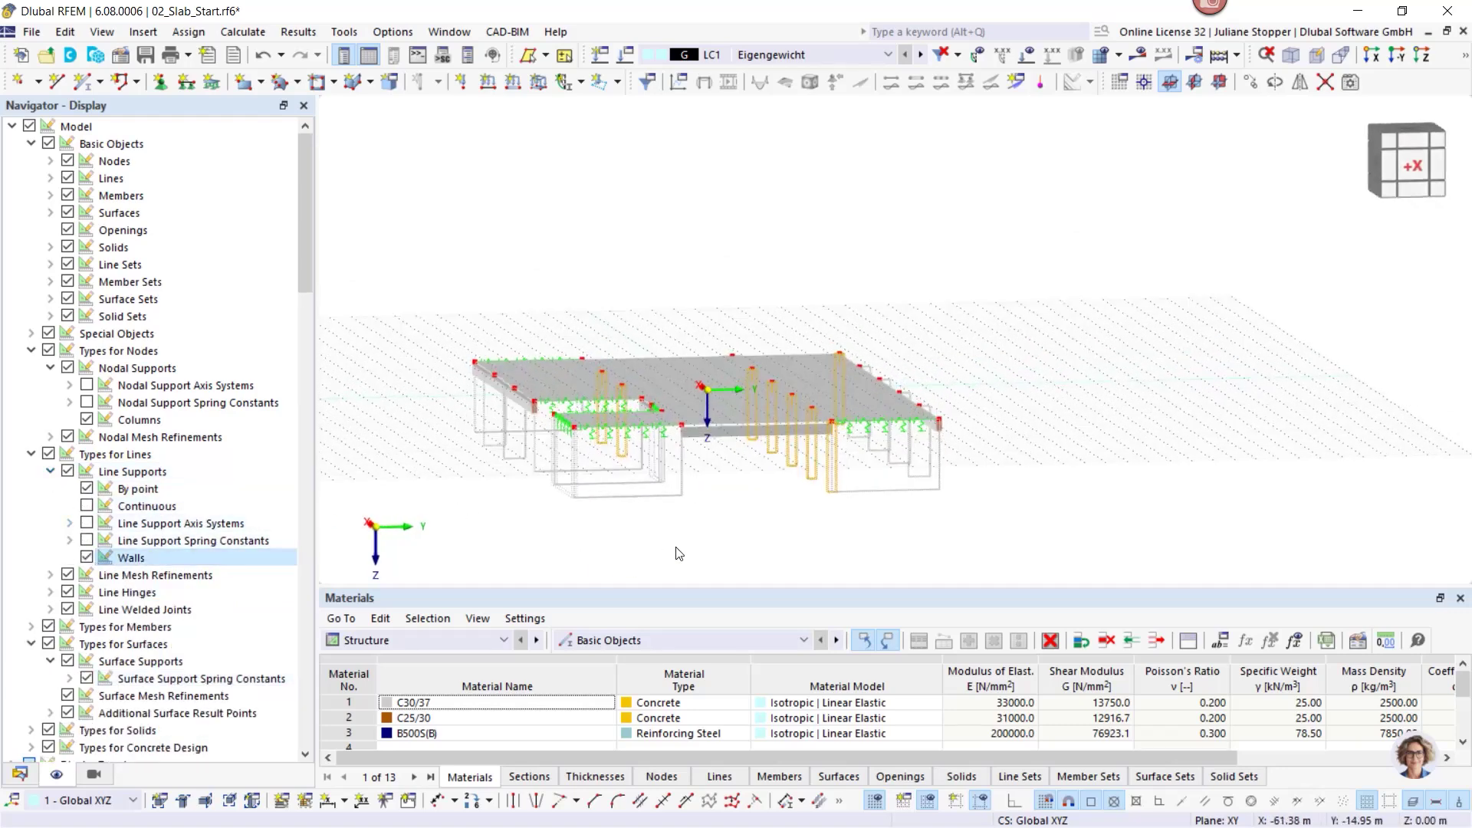
pyautogui.click(682, 495)
pyautogui.keyDown('ctrl'); pyautogui.moveTo(828, 529); pyautogui.dragTo(621, 557, button='middle'); pyautogui.keyUp('ctrl')
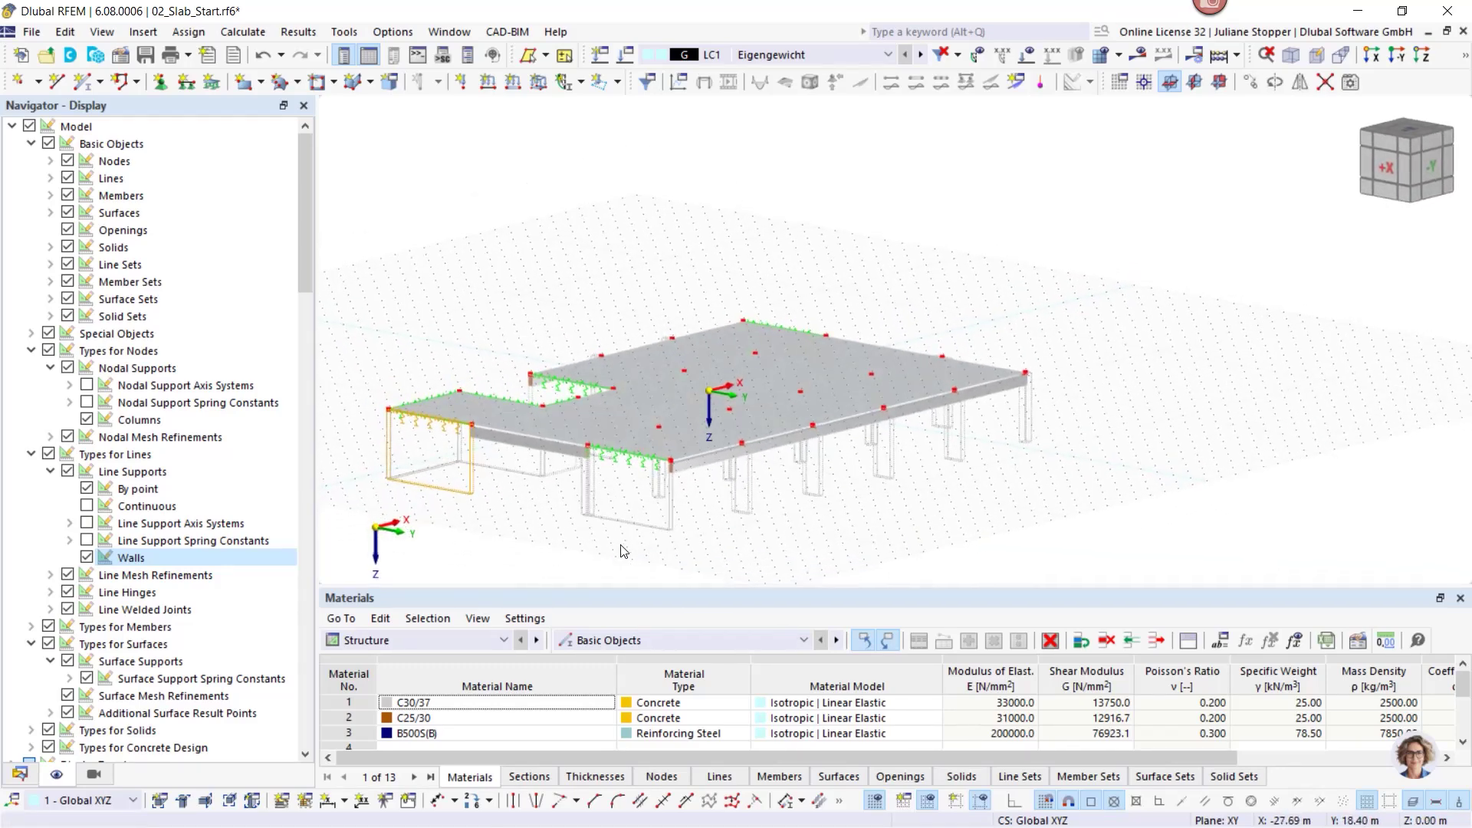
pyautogui.click(20, 774)
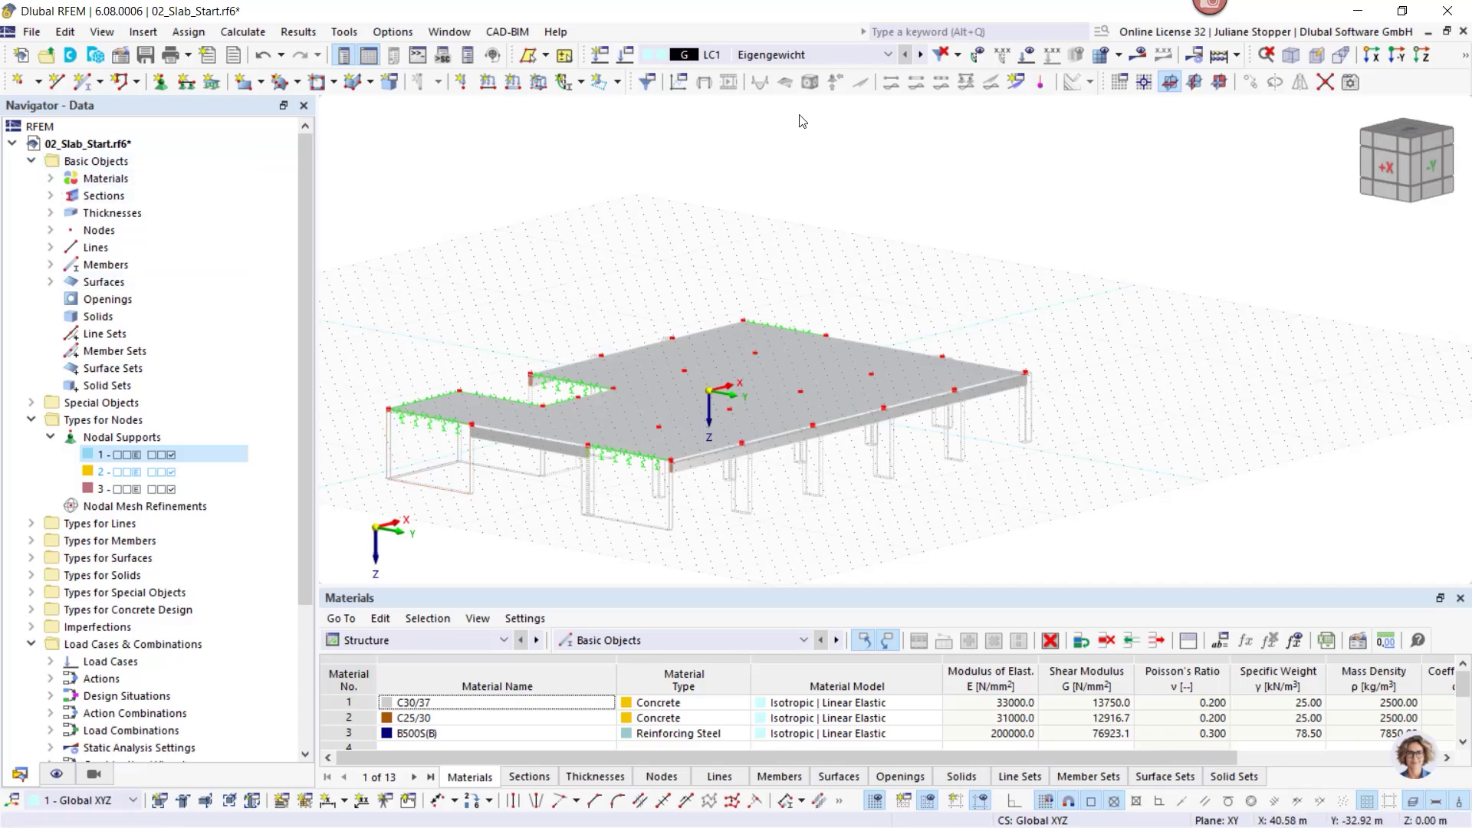
# Activate load case LC1 Eigengewicht and show its loads on the slab.
pyautogui.click(822, 55)
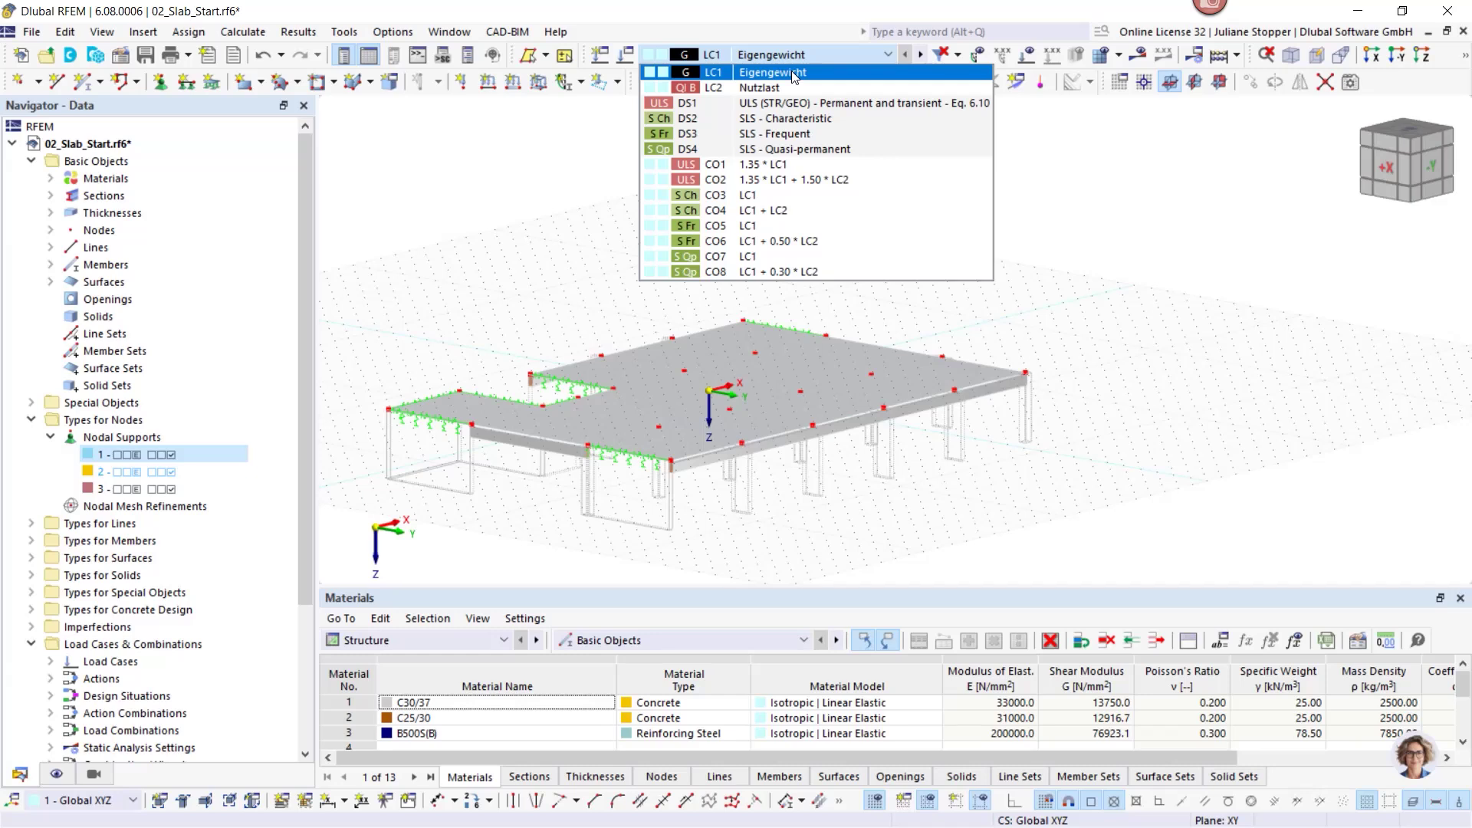
pyautogui.click(794, 74)
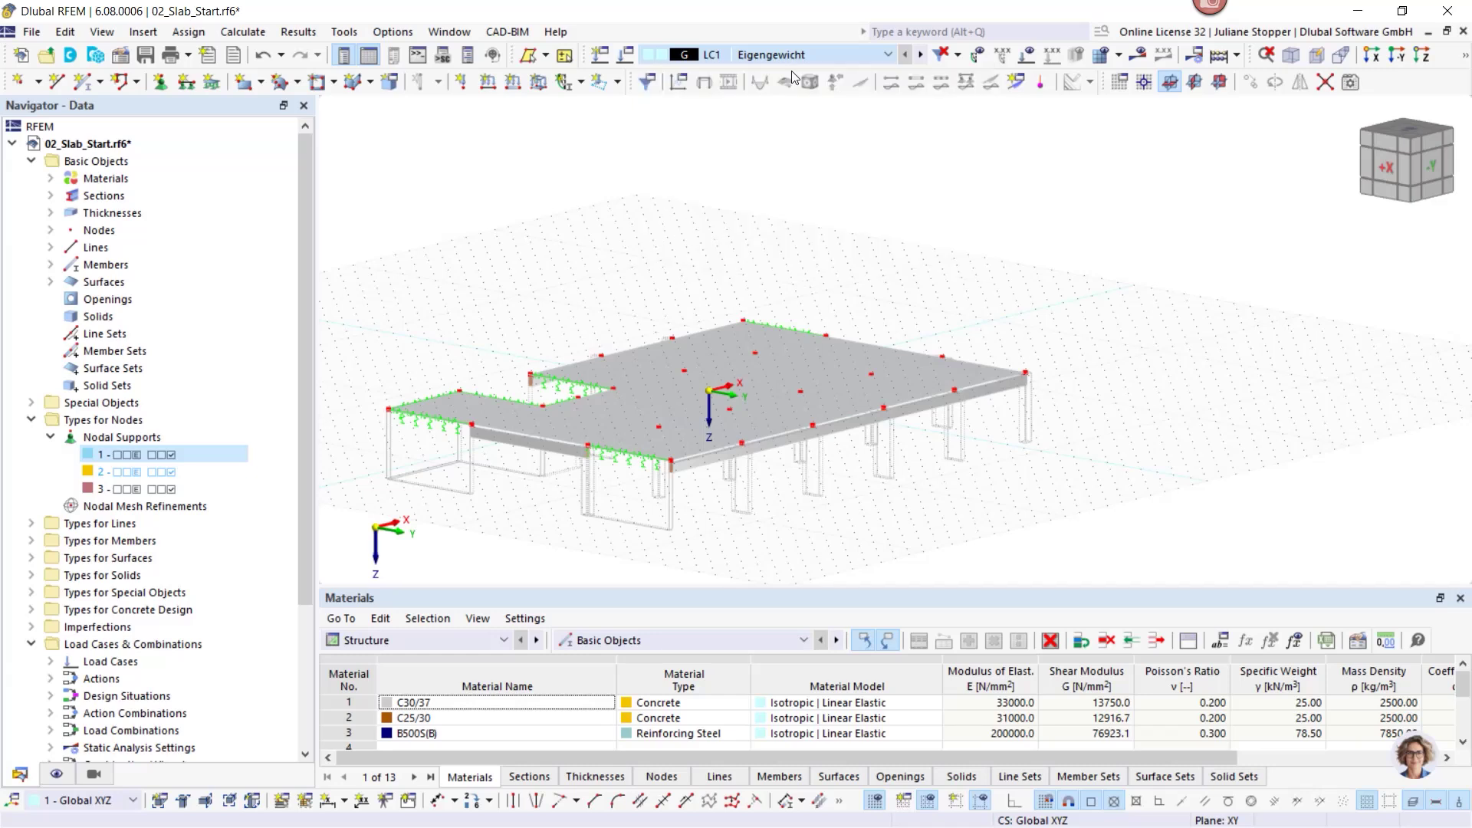
pyautogui.click(1029, 56)
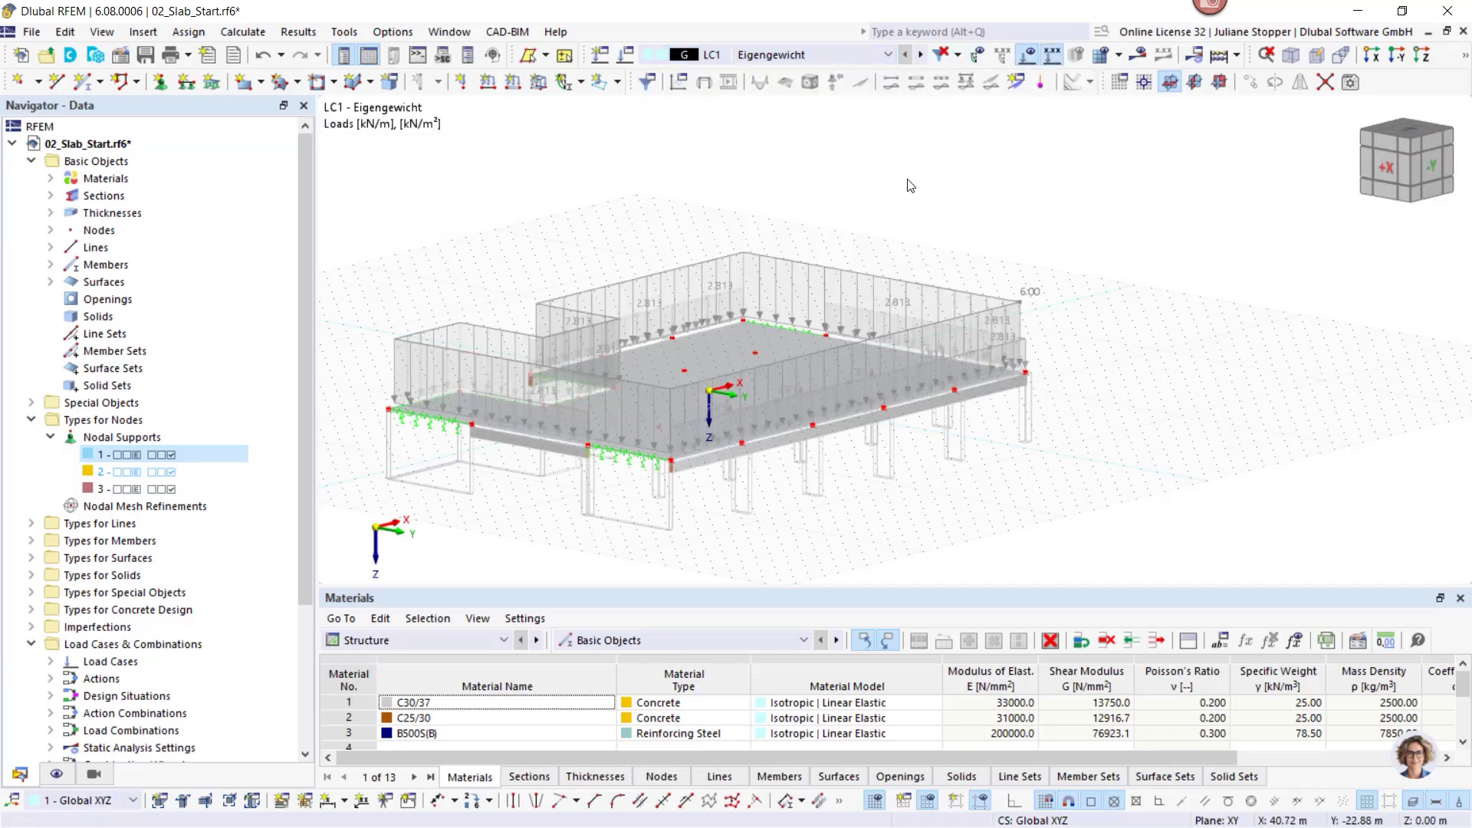
# Go through load case LC2 Nutzlast, the design situations and the load combinations up to CO4, examining the loads of each.
pyautogui.click(922, 56)
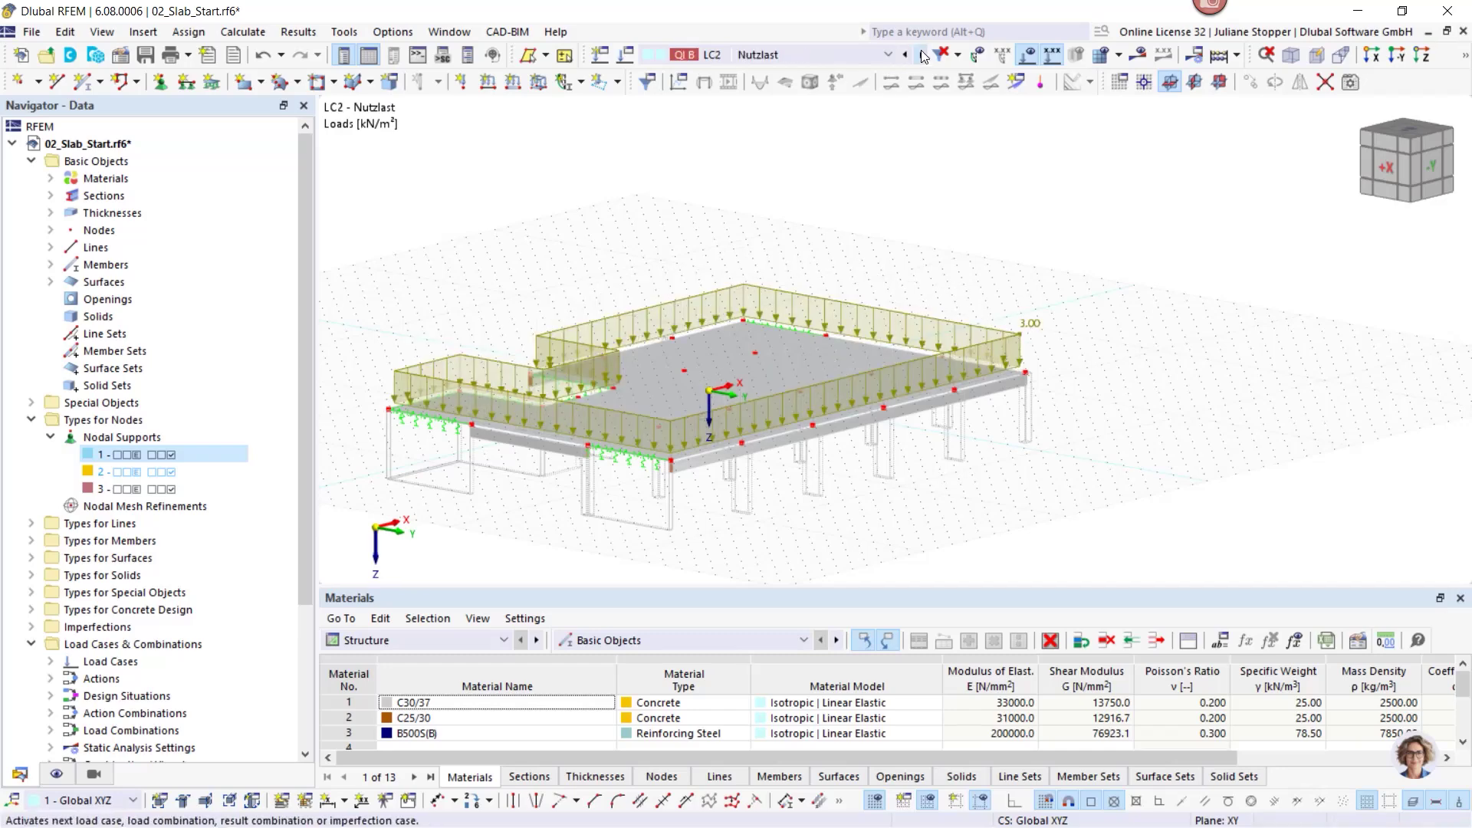
pyautogui.click(922, 55)
pyautogui.click(922, 56)
pyautogui.click(922, 56)
pyautogui.click(922, 55)
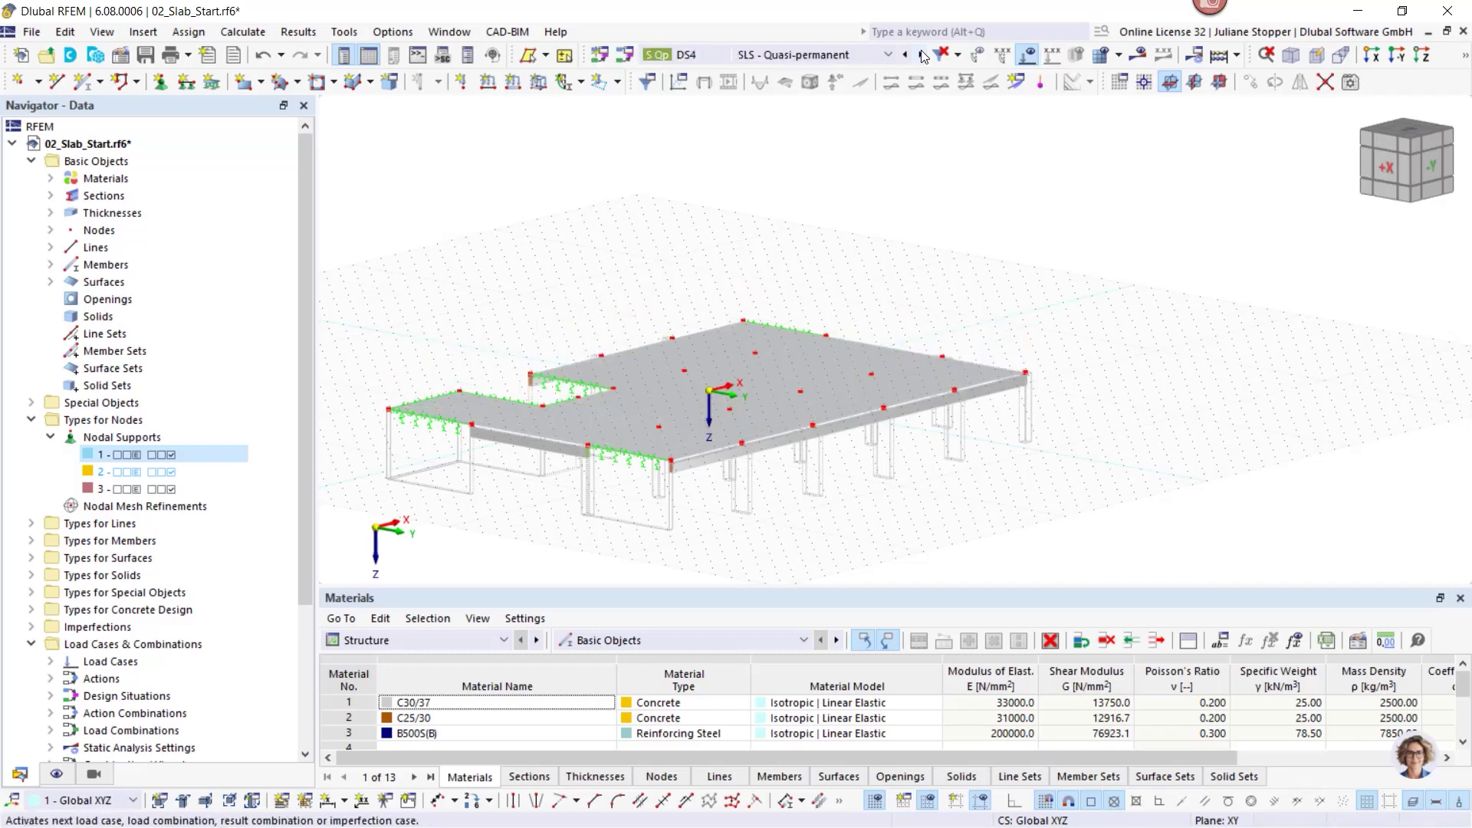
pyautogui.click(922, 55)
pyautogui.click(923, 55)
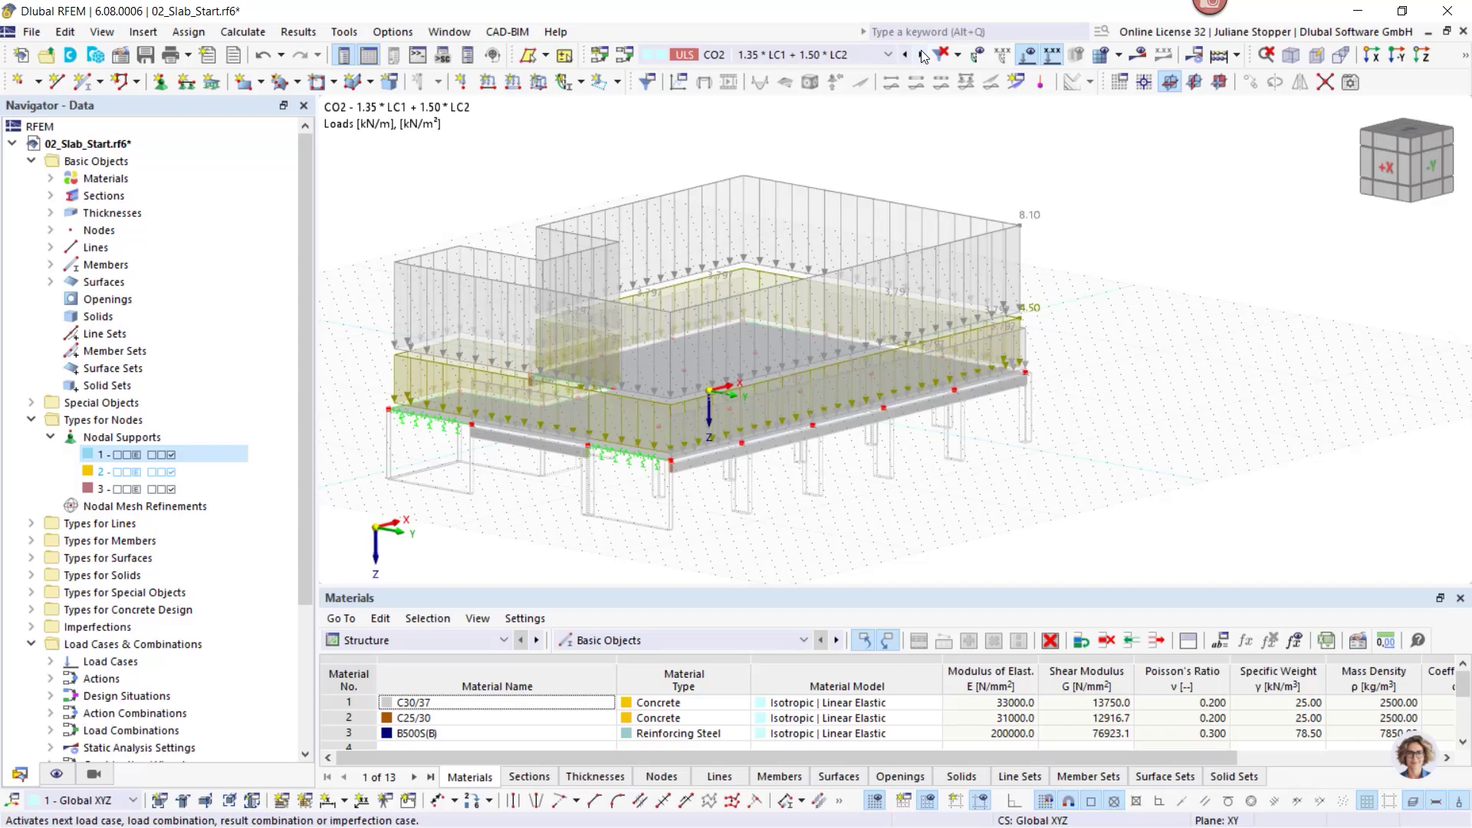
pyautogui.click(922, 56)
pyautogui.click(923, 56)
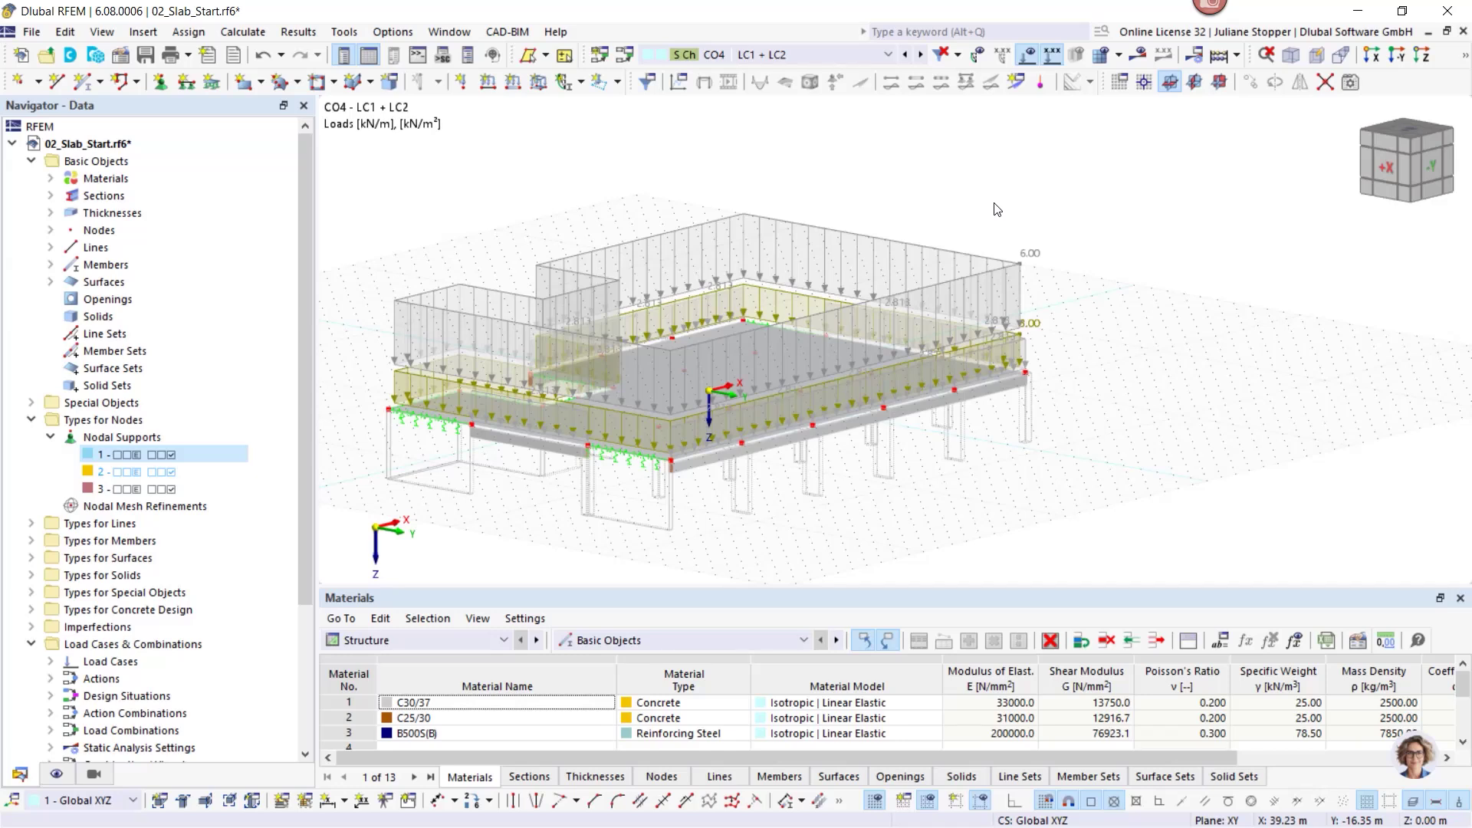
# Show the Concrete Design input data and deselect detailing and particular rules for reinforcement in its global settings.
pyautogui.click(406, 640)
pyautogui.click(399, 734)
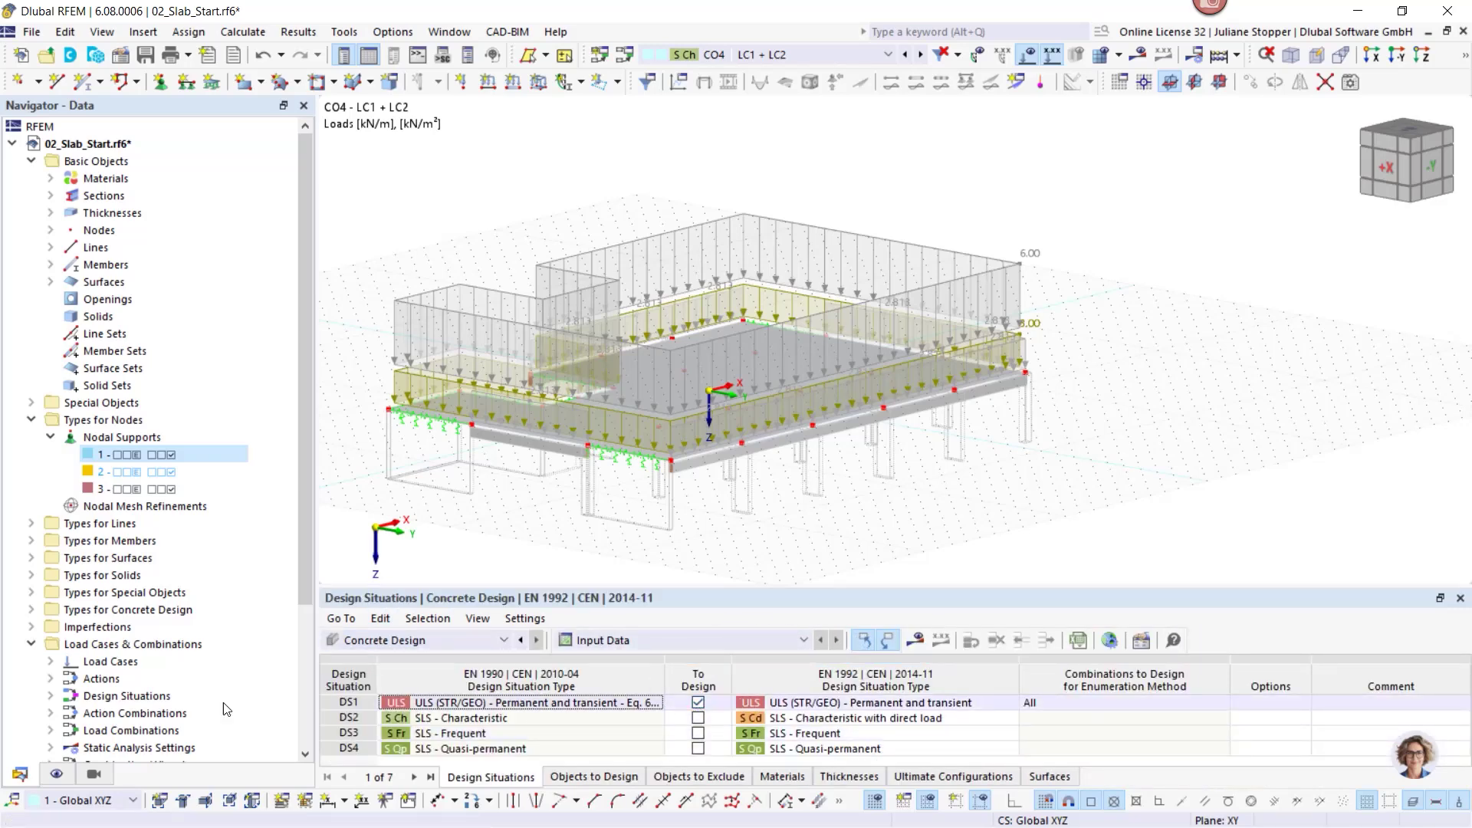
pyautogui.scroll(-5, 86, 690)
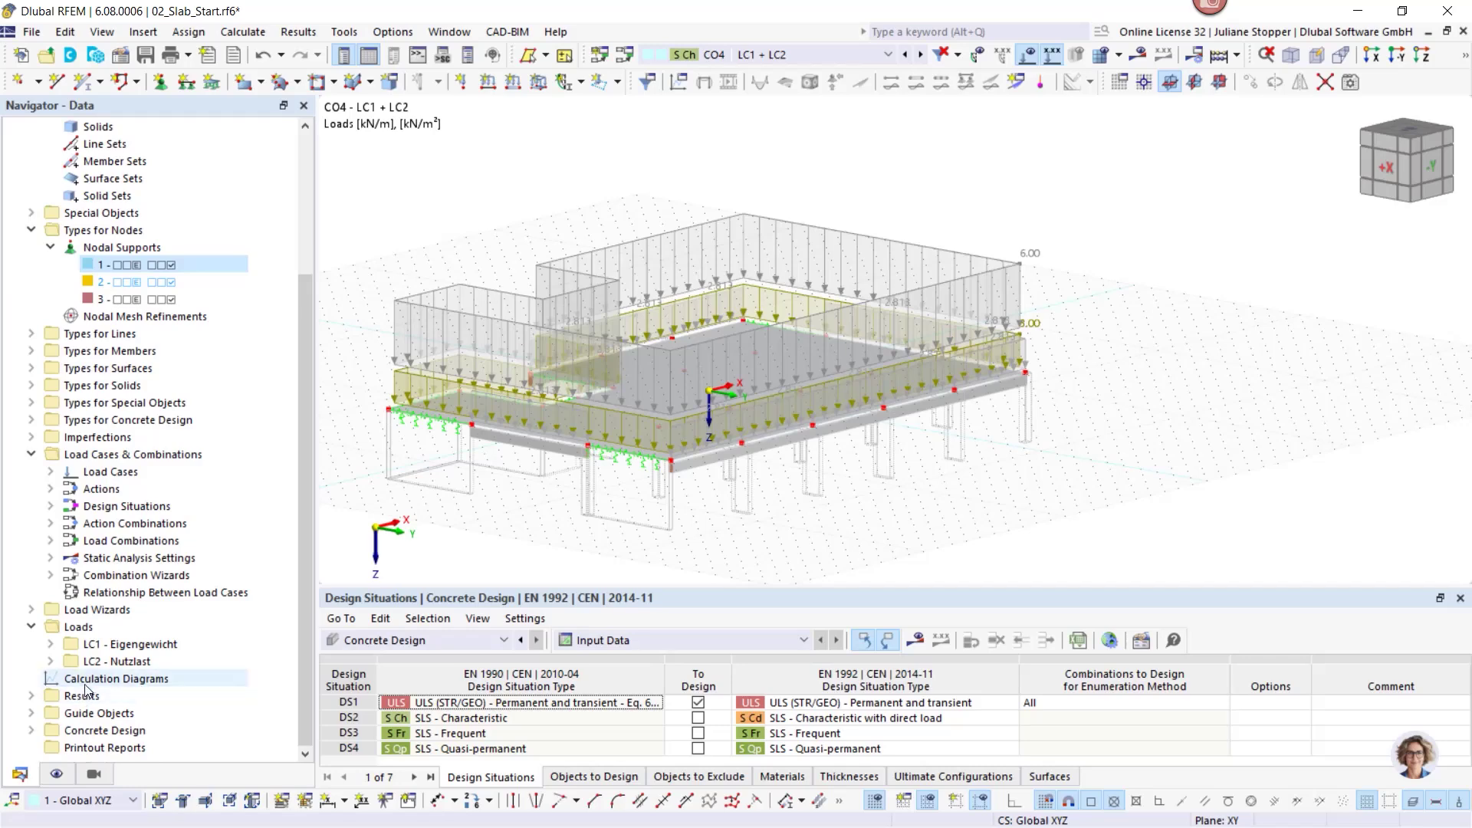
pyautogui.rightClick(86, 736)
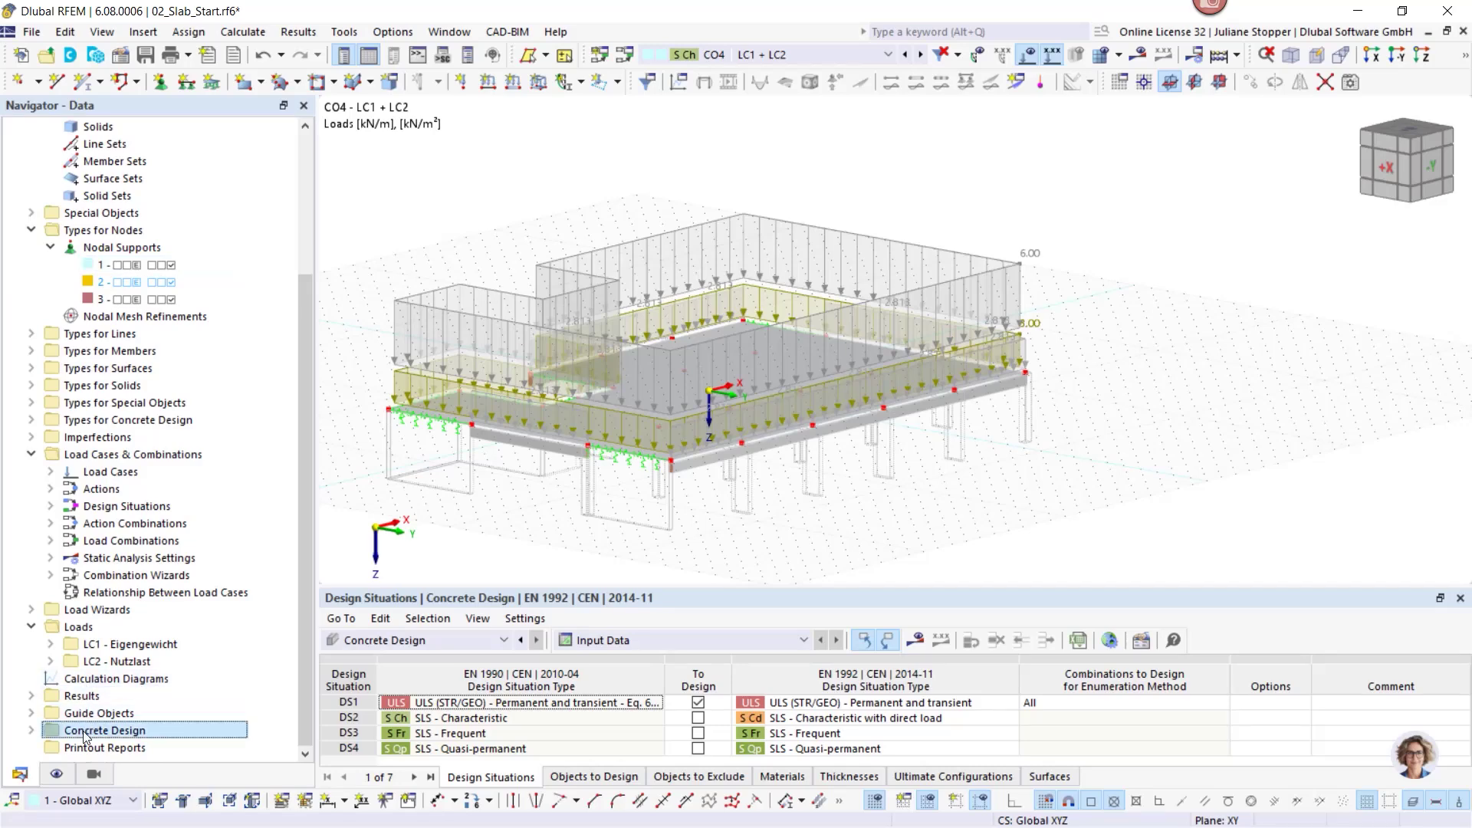
pyautogui.click(149, 629)
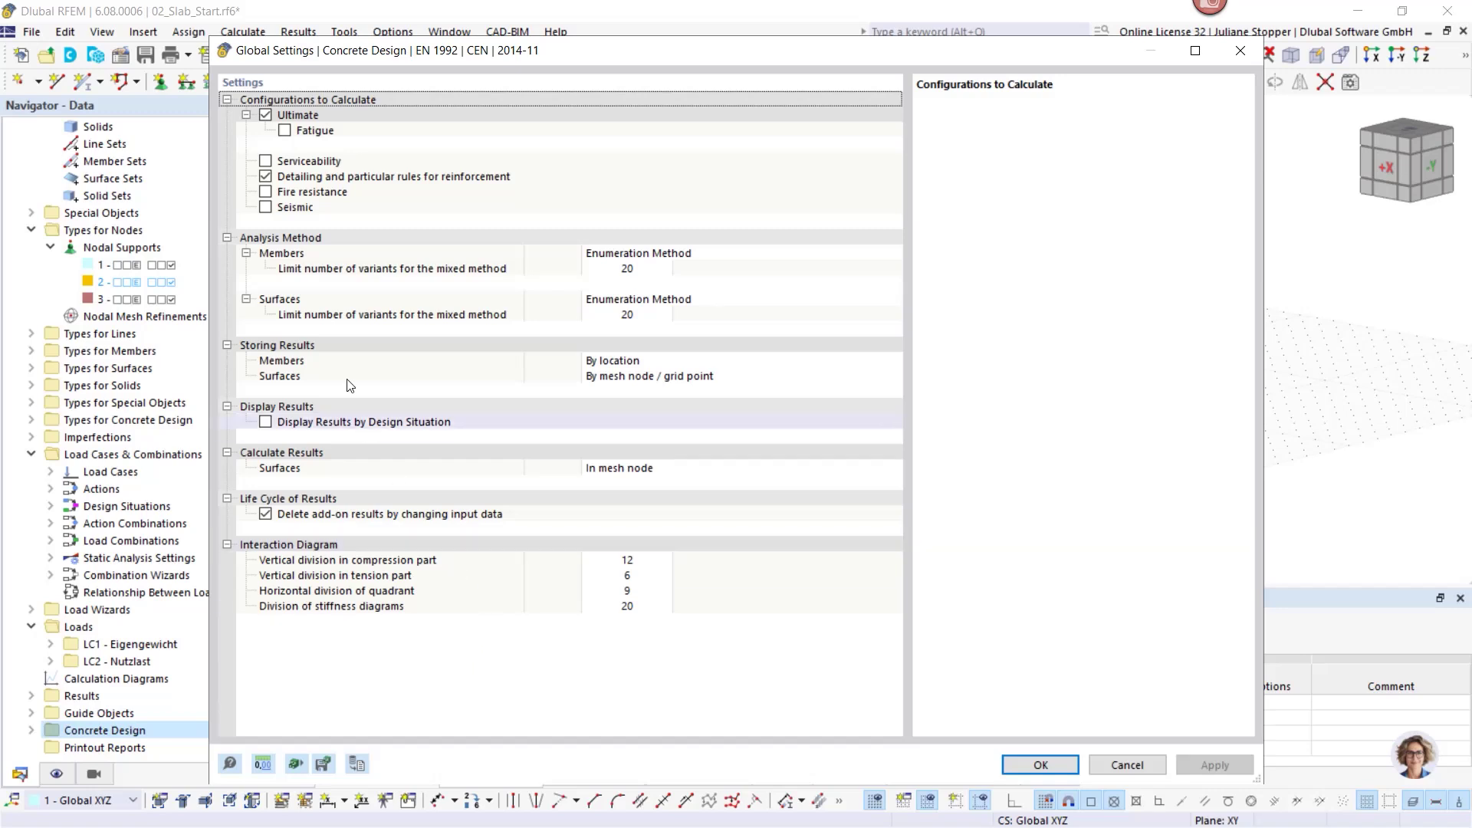
pyautogui.click(265, 176)
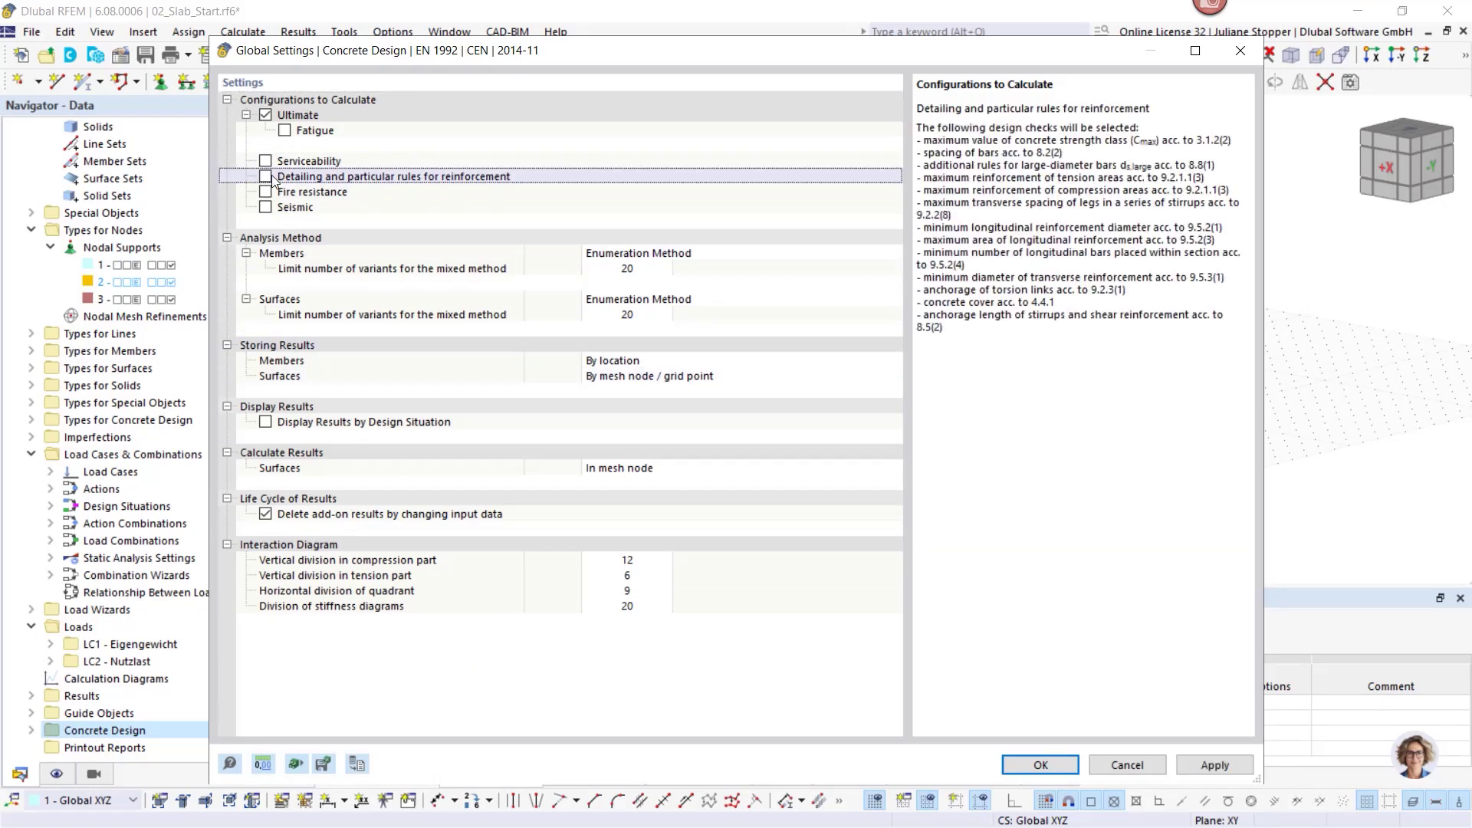
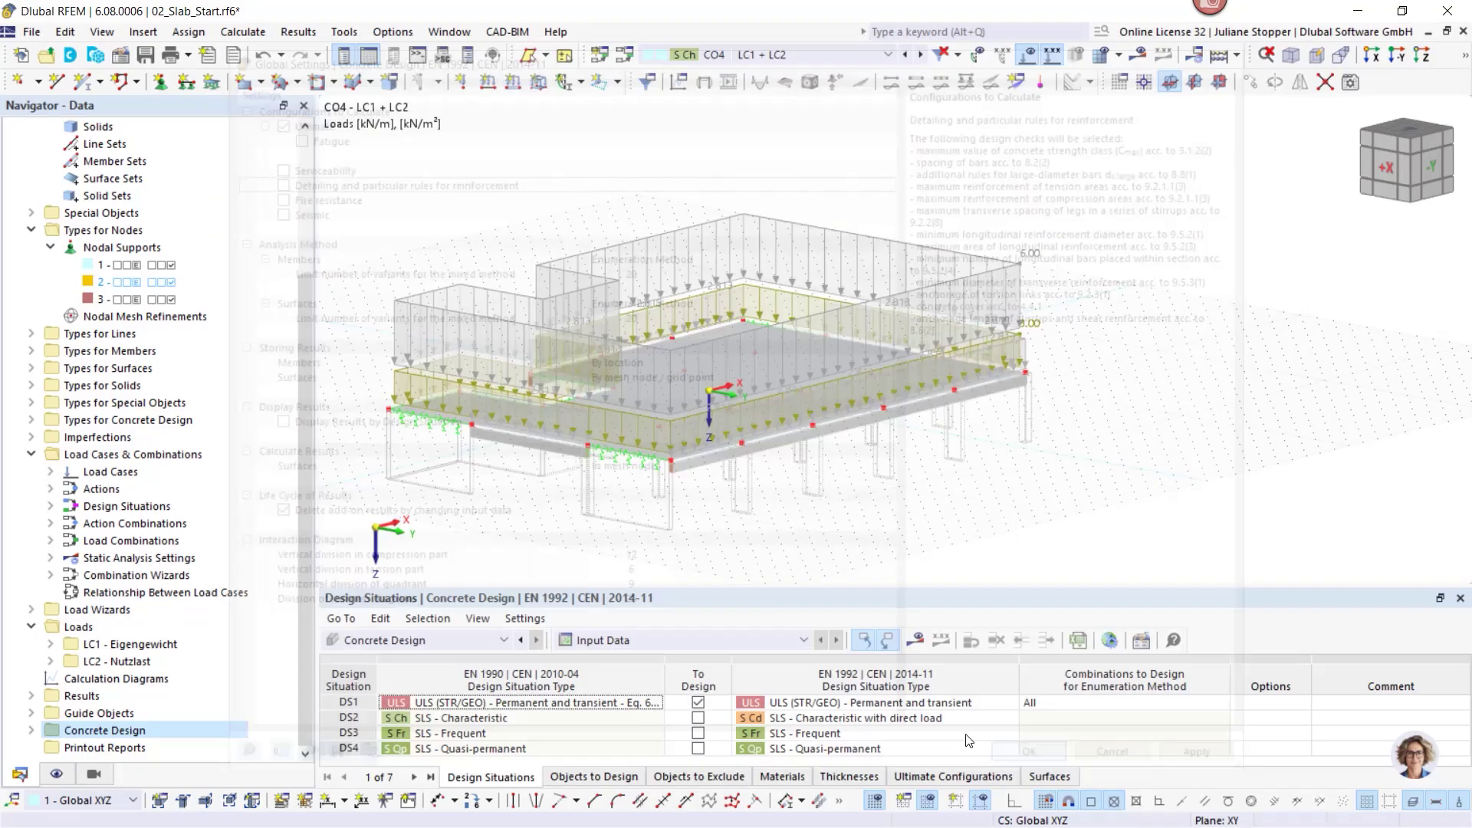
pyautogui.click(1073, 769)
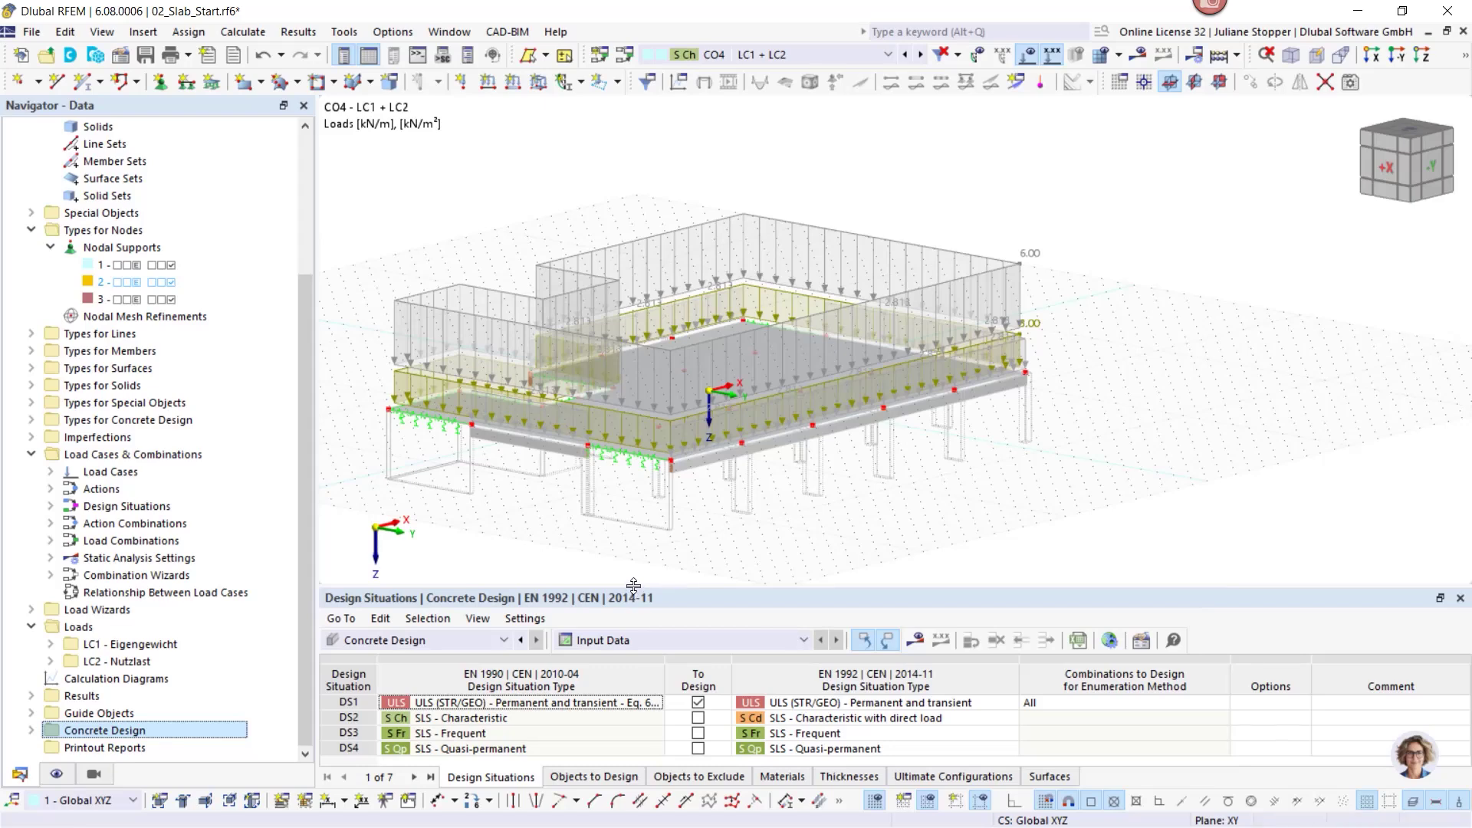
# Enlarge the table area, calculate the concrete design and show the Static Analysis results of the slab.
pyautogui.moveTo(634, 587); pyautogui.dragTo(635, 474)
pyautogui.hotkey('ctrl', 'F7')
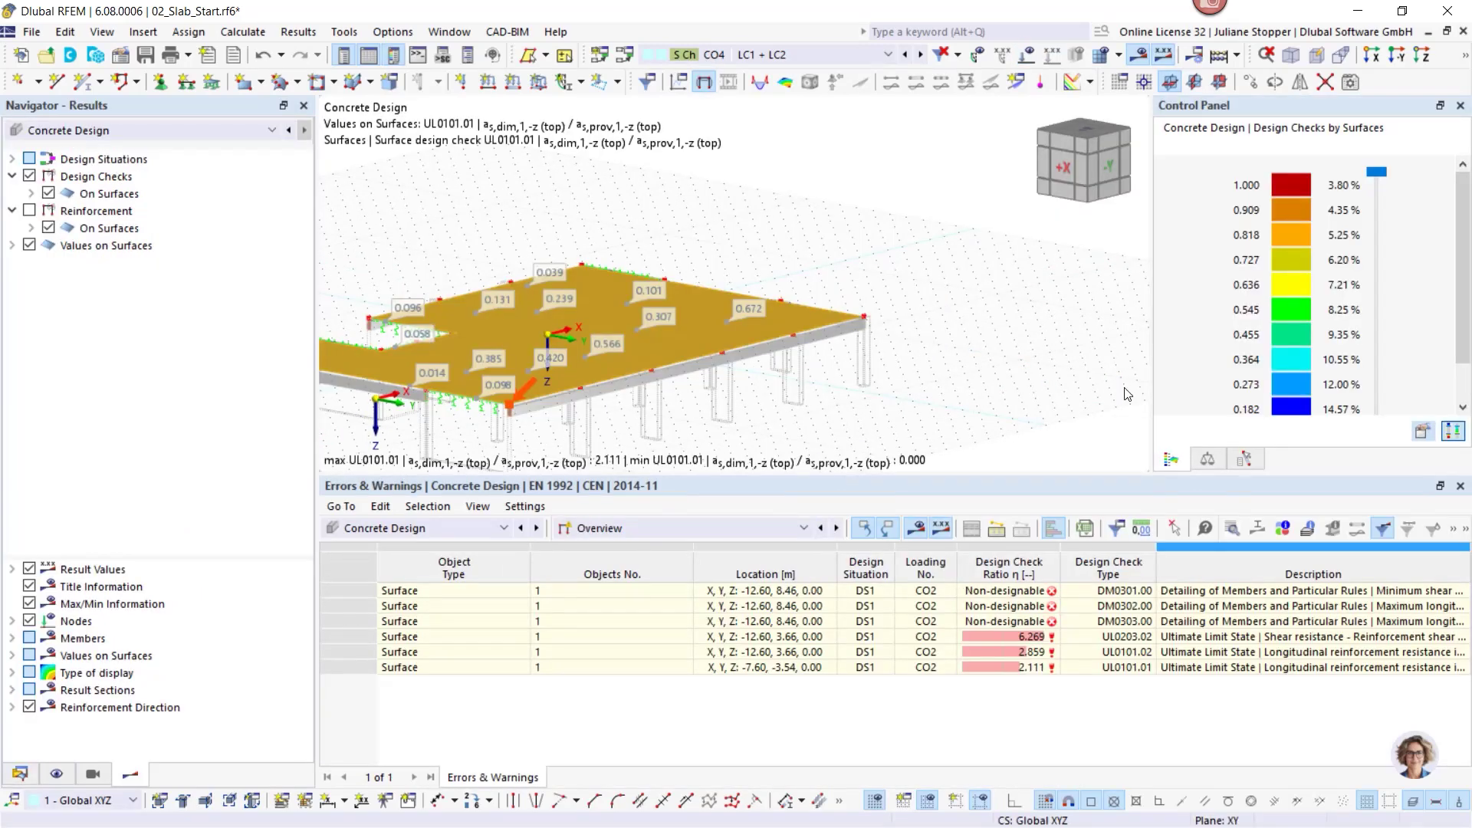
pyautogui.click(126, 132)
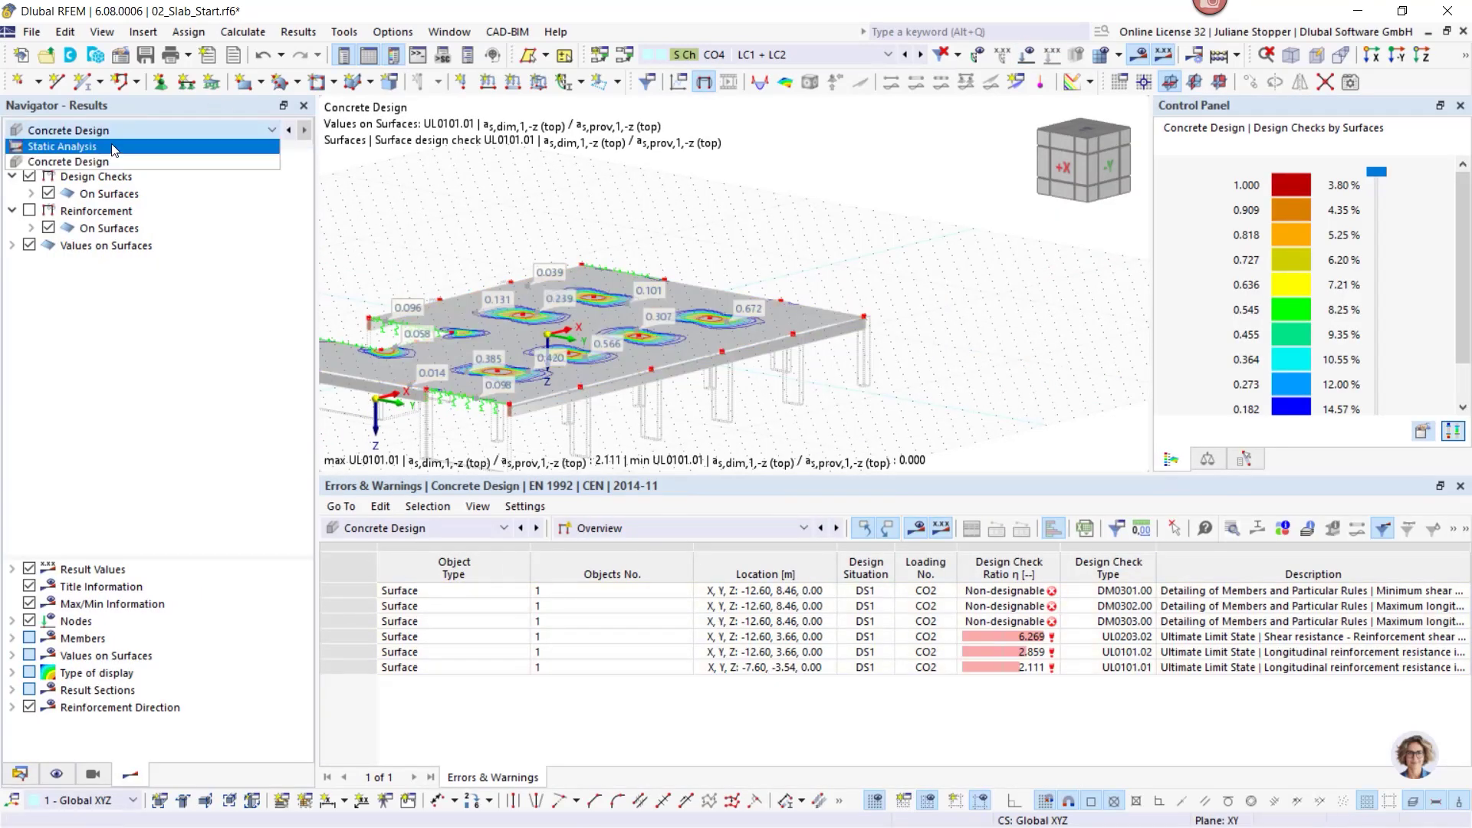
pyautogui.click(118, 145)
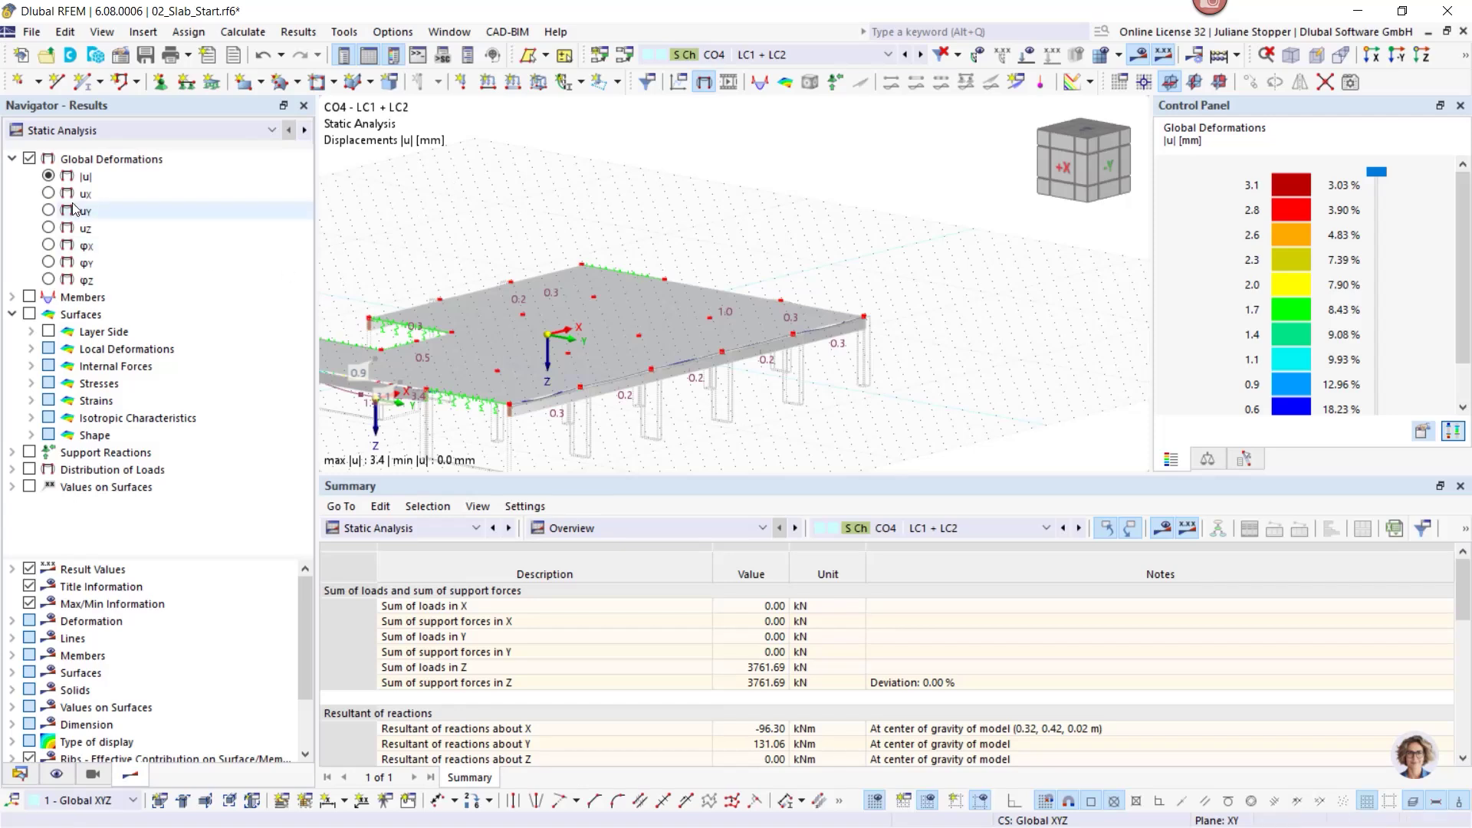
# Render the model transparent and display the slab's global deformations as isobands.
pyautogui.click(1465, 60)
pyautogui.click(1365, 81)
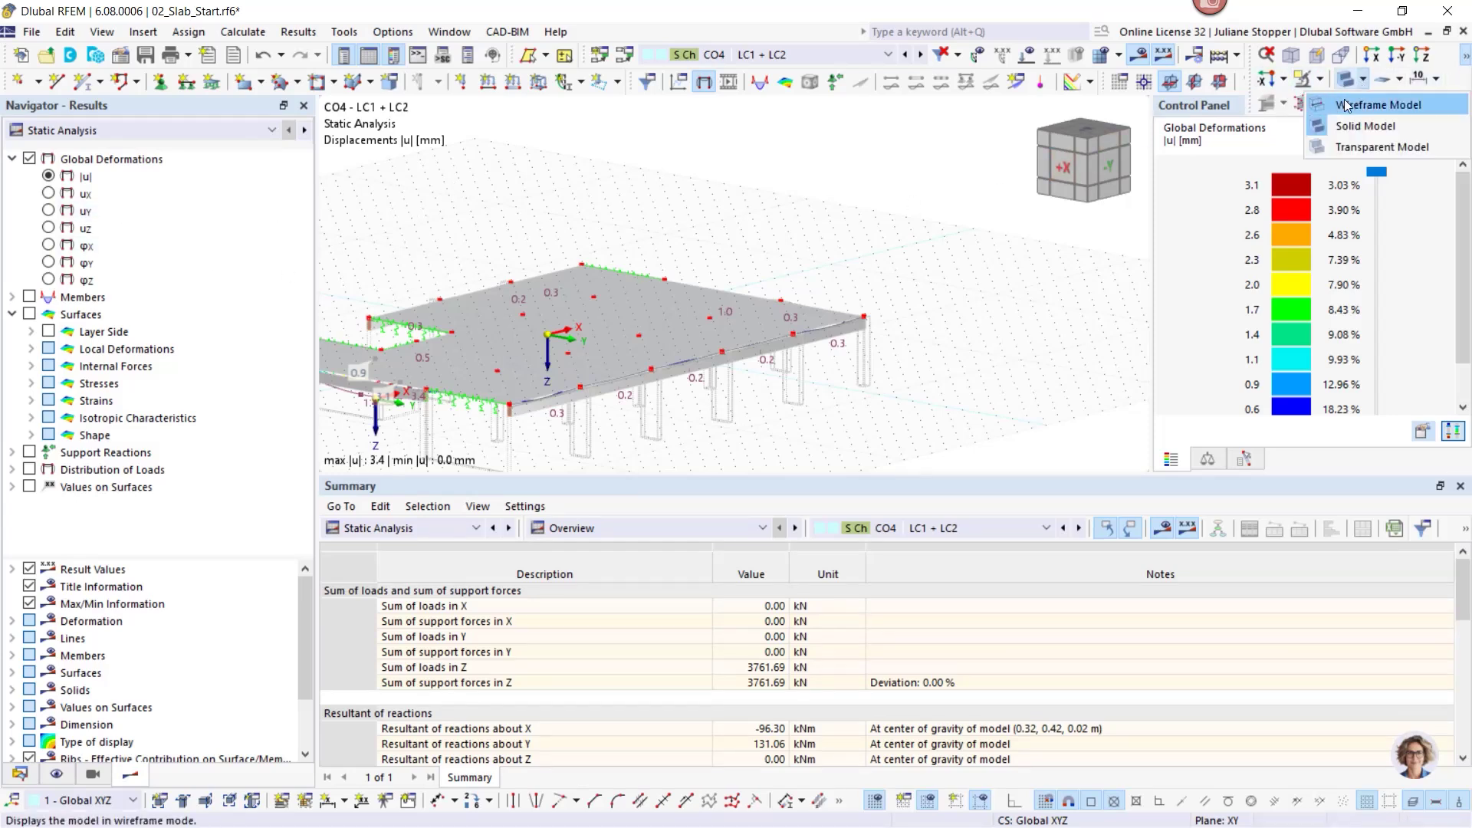
pyautogui.click(1373, 145)
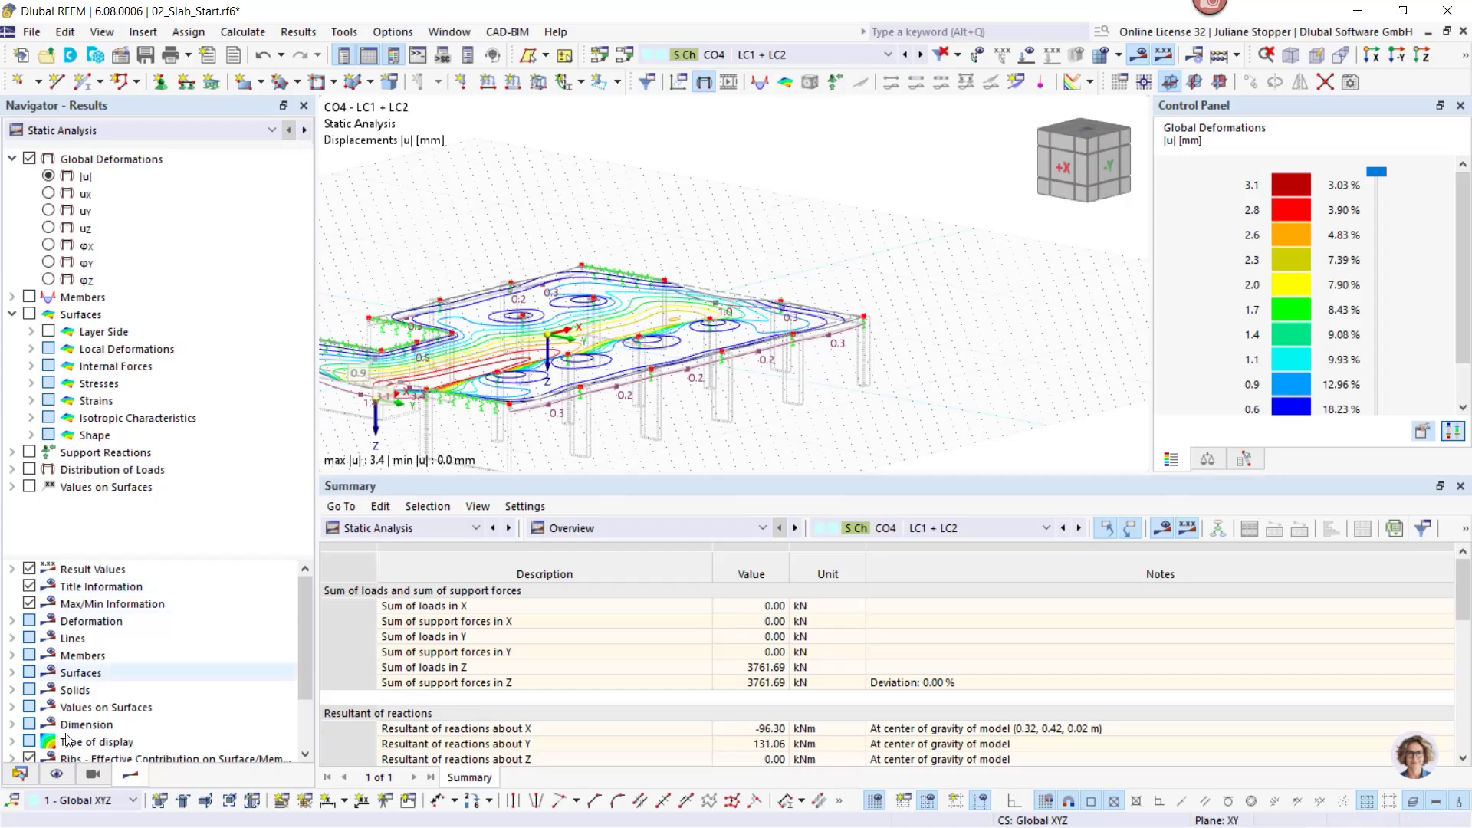
pyautogui.click(12, 742)
pyautogui.scroll(-1, 64, 667)
pyautogui.scroll(-1, 63, 667)
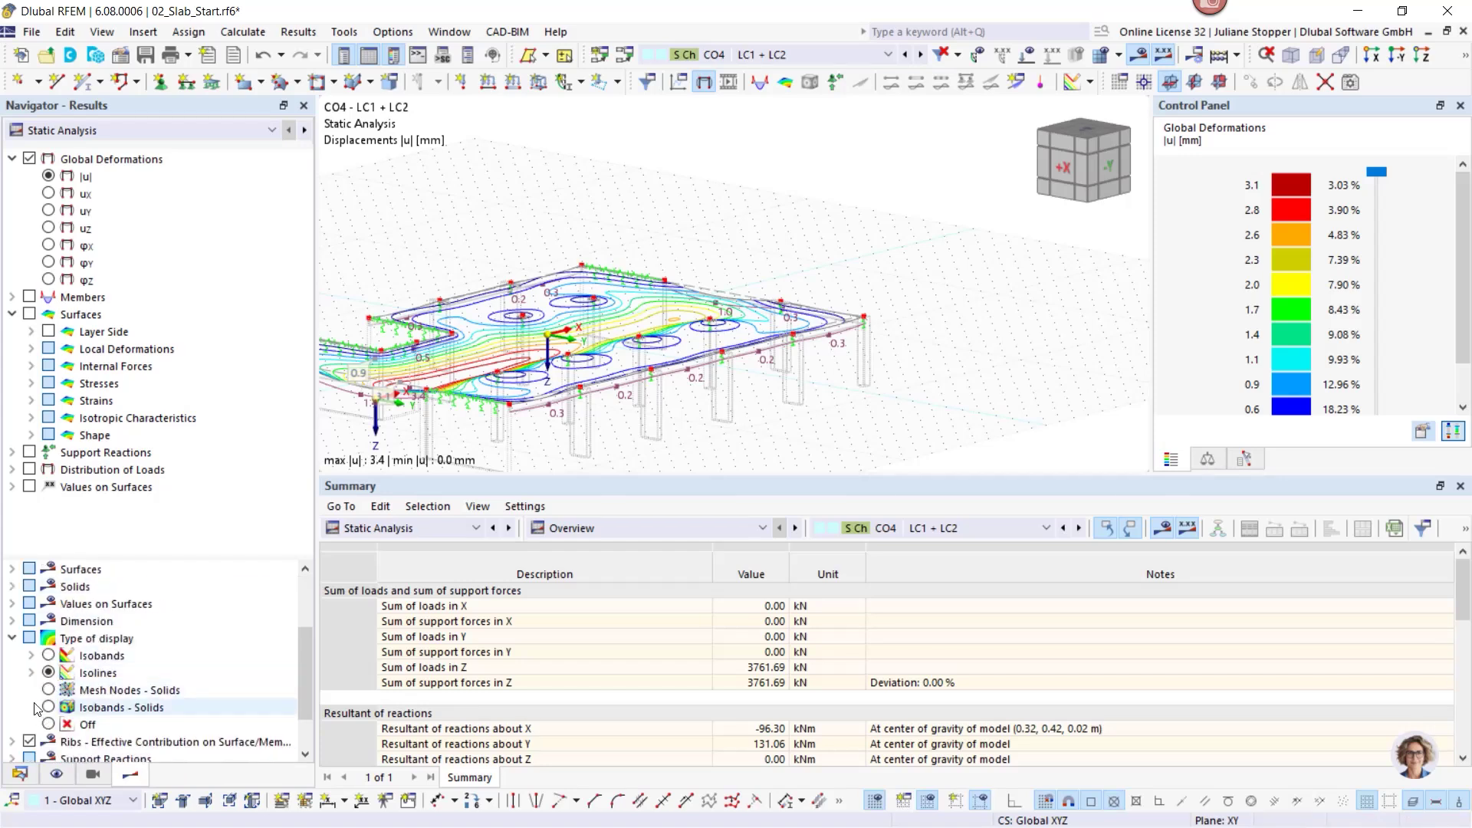
pyautogui.click(48, 655)
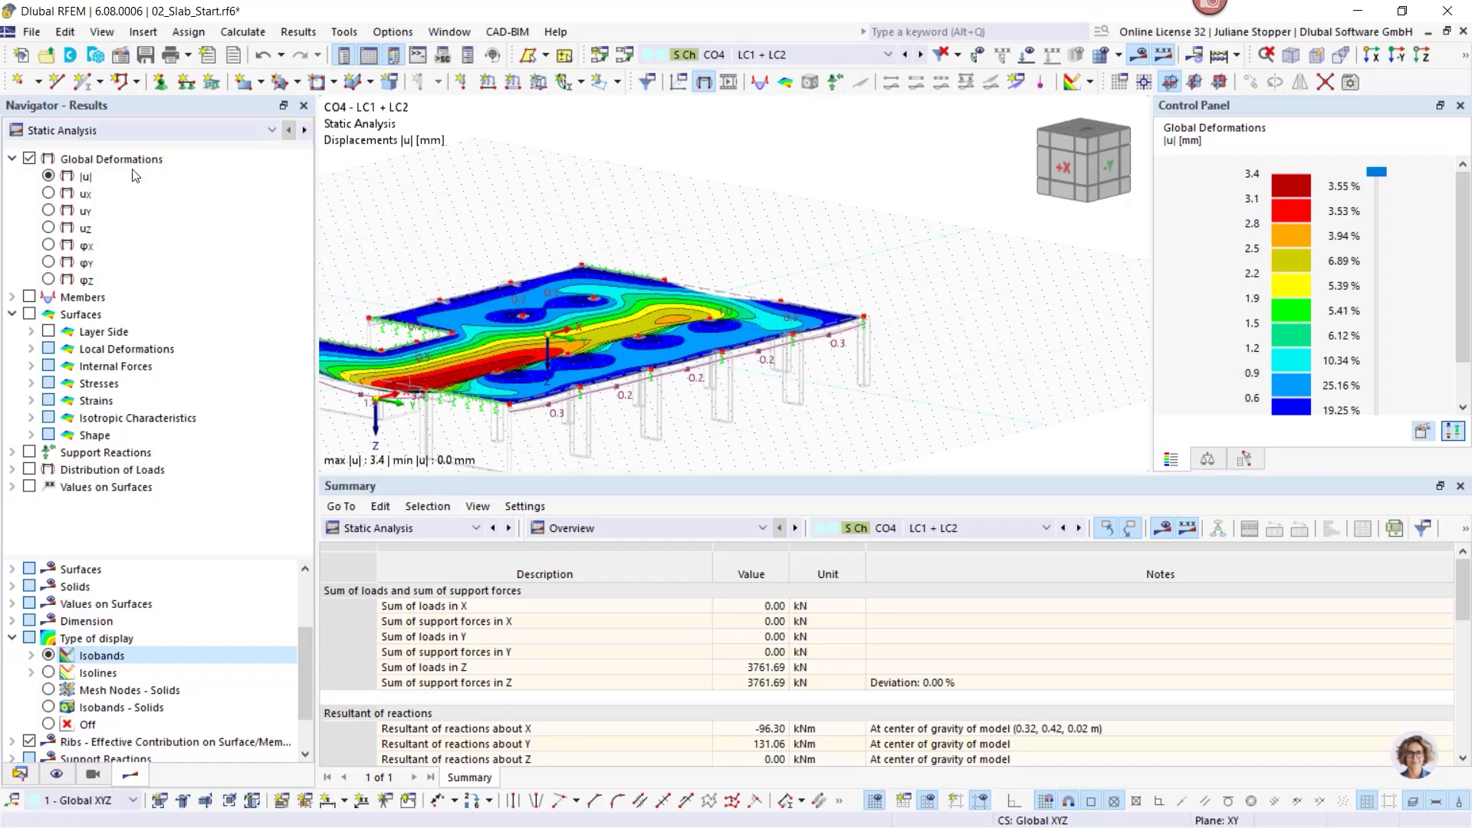
pyautogui.moveTo(454, 424); pyautogui.dragTo(494, 341, button='middle')
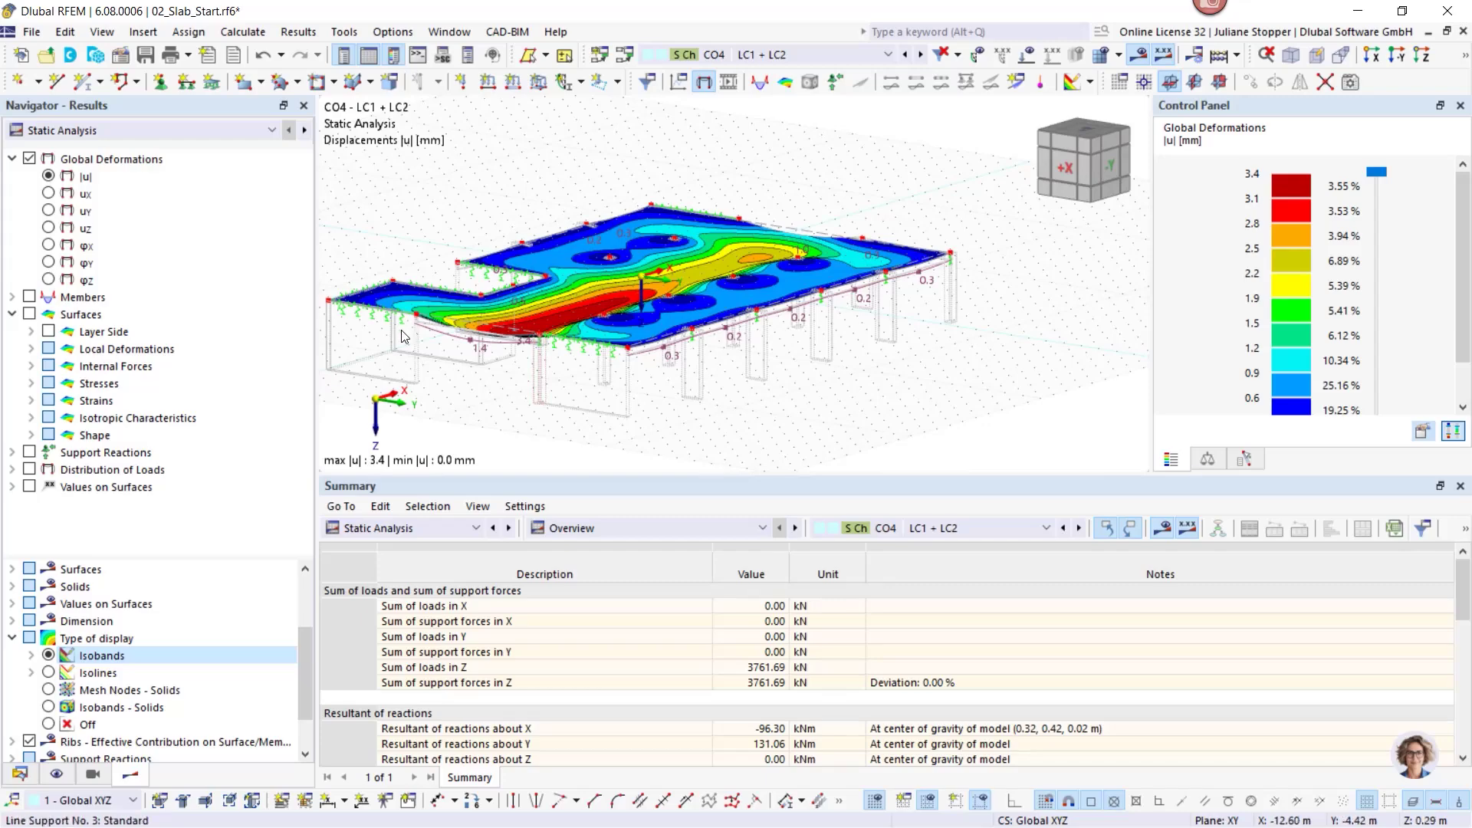
pyautogui.keyDown('ctrl'); pyautogui.moveTo(406, 337); pyautogui.dragTo(674, 403, button='middle'); pyautogui.keyUp('ctrl')
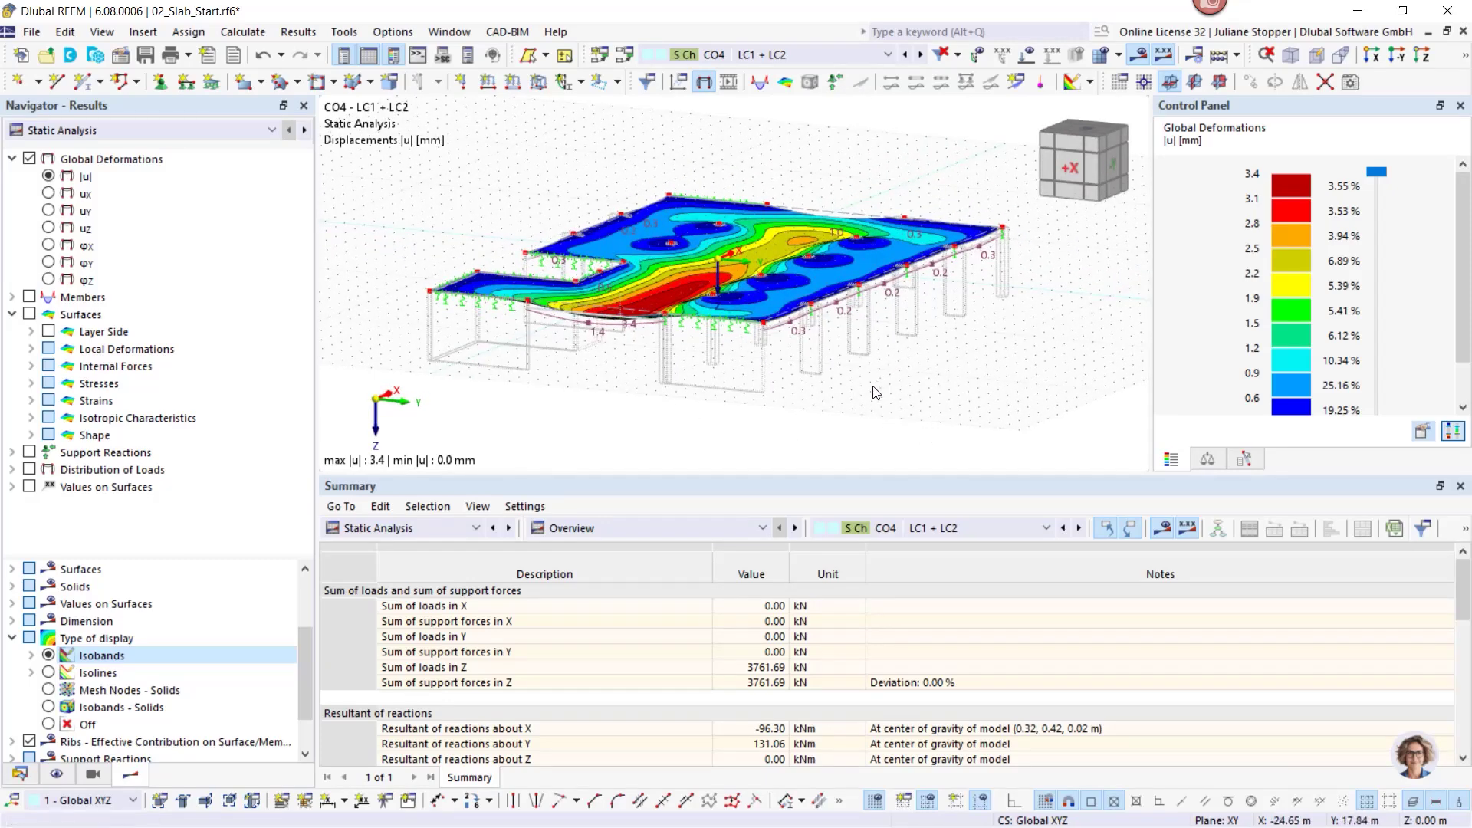
pyautogui.keyDown('ctrl'); pyautogui.moveTo(948, 428); pyautogui.dragTo(882, 430, button='middle'); pyautogui.keyUp('ctrl')
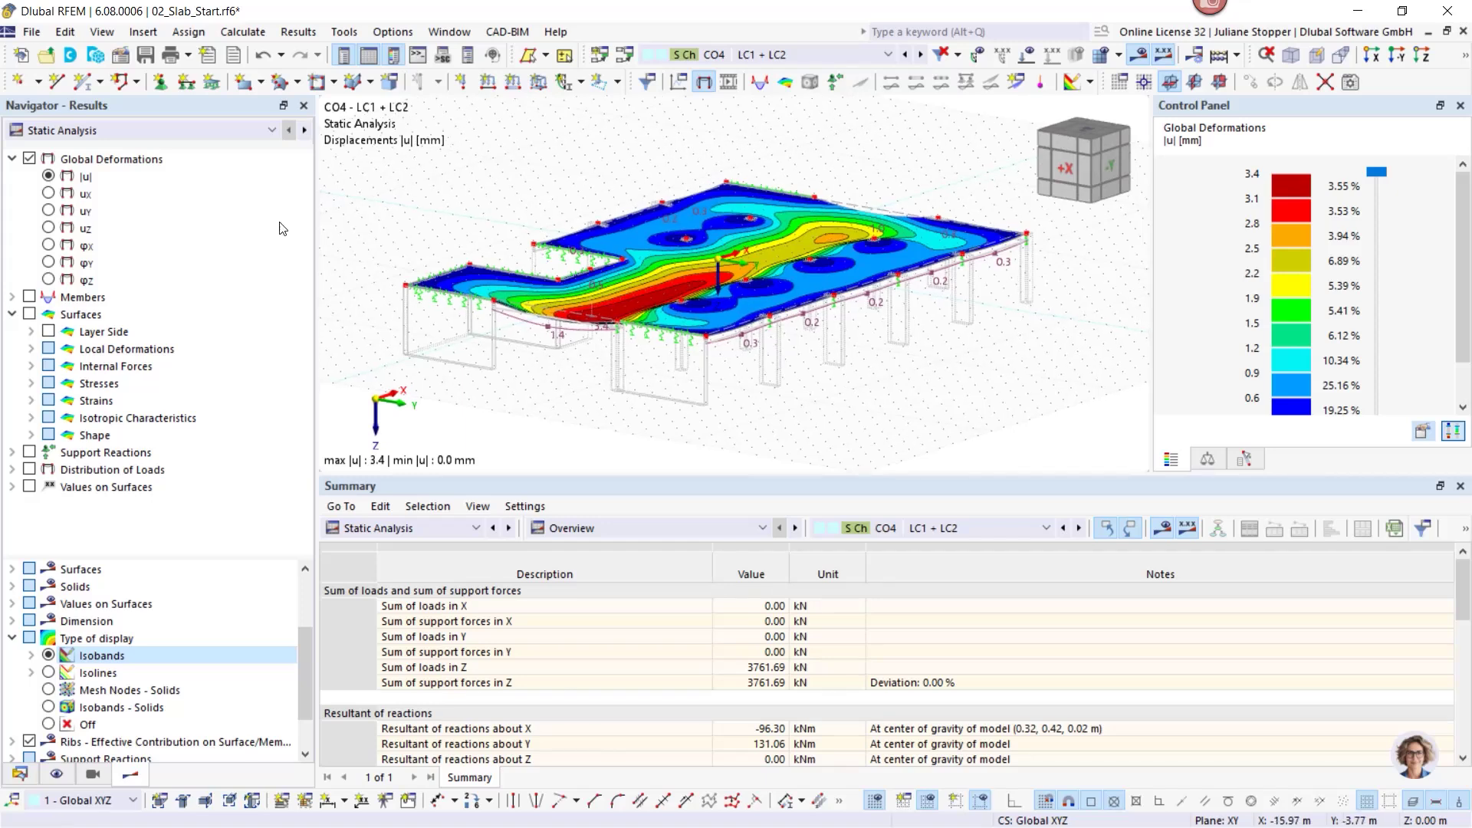
# Show the Concrete Design results in plan view along Z, with the values on surfaces hidden.
pyautogui.click(156, 129)
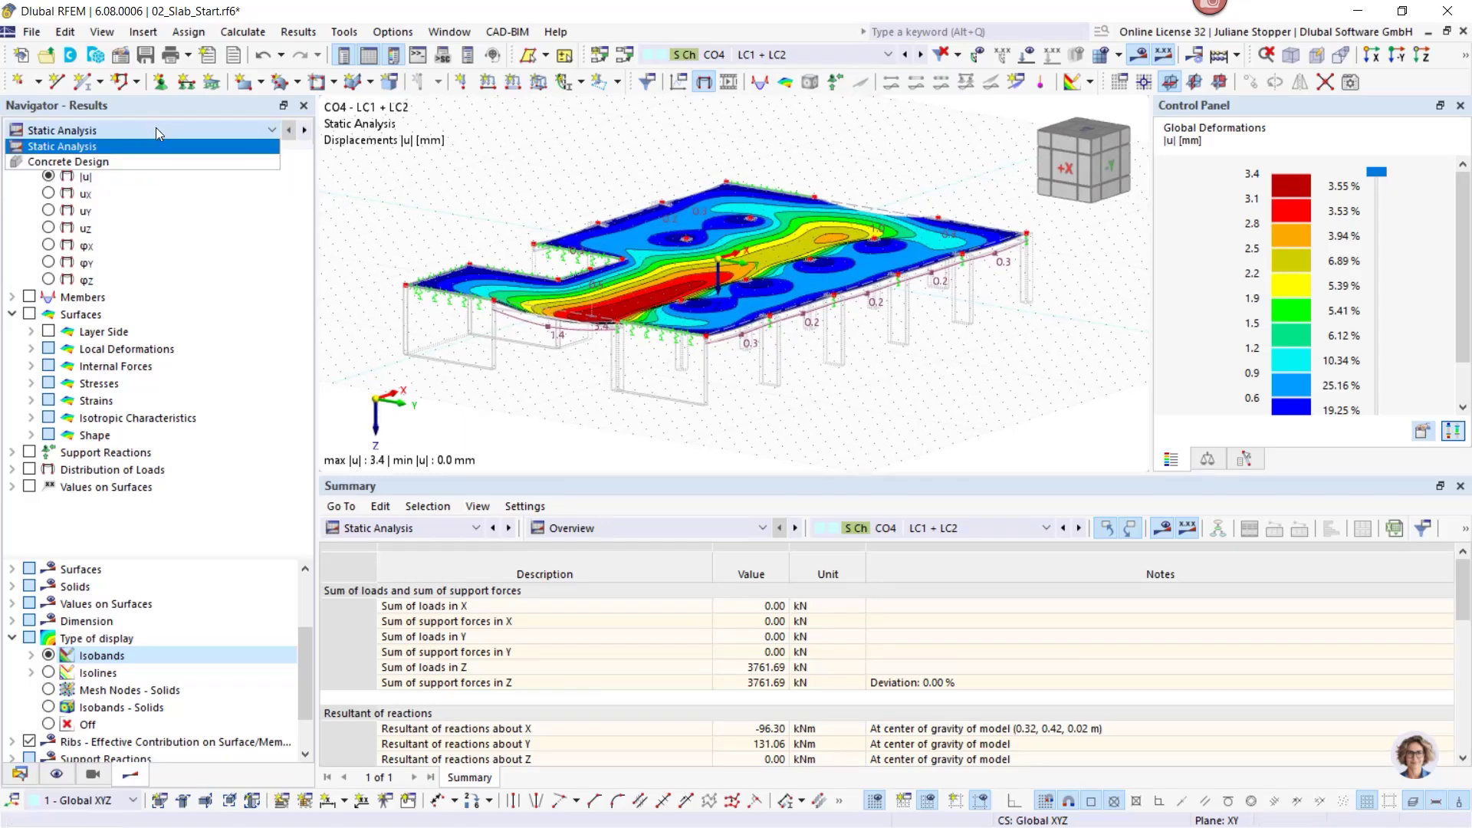
pyautogui.click(76, 162)
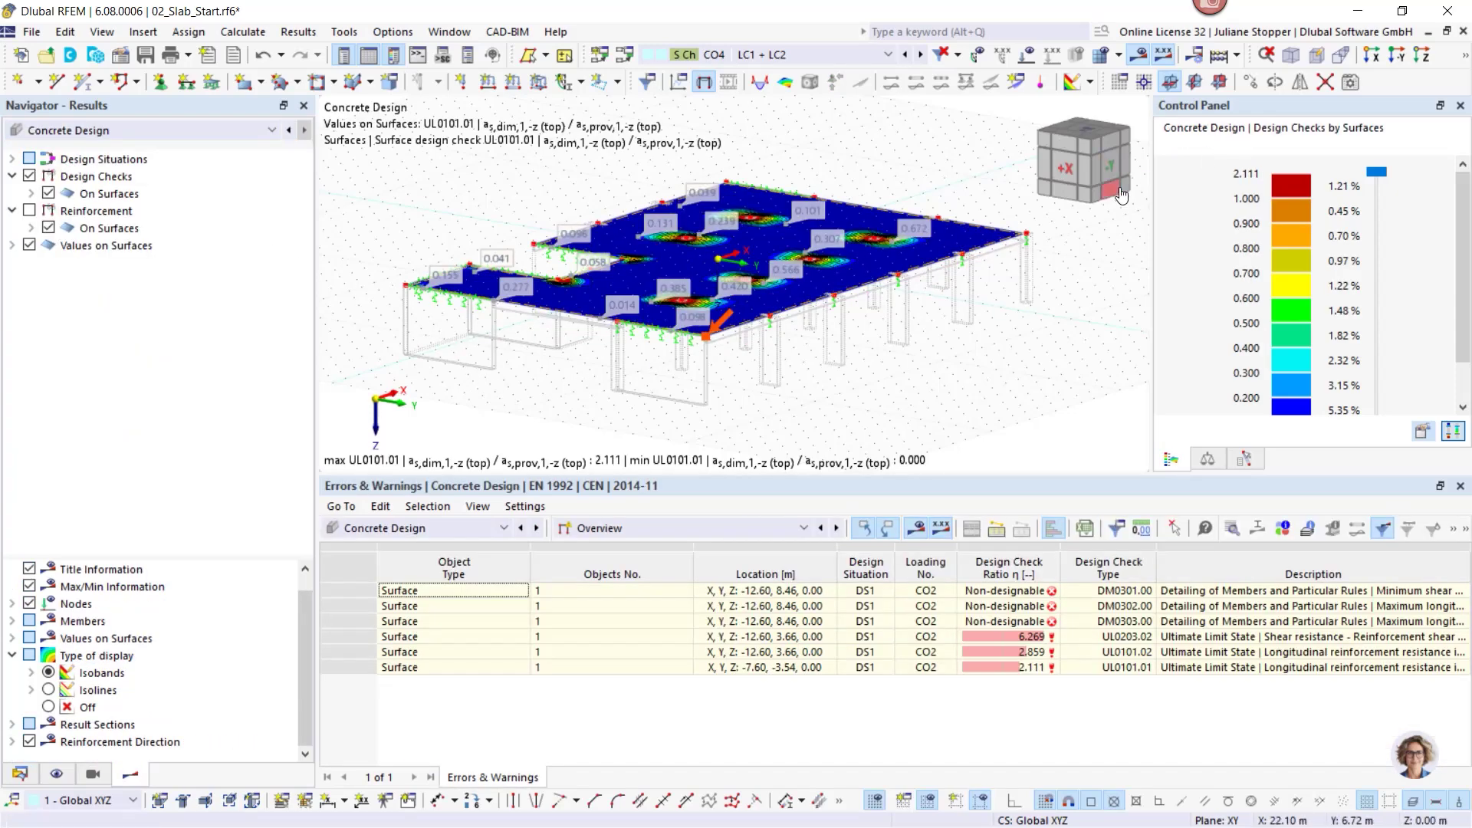
pyautogui.click(29, 245)
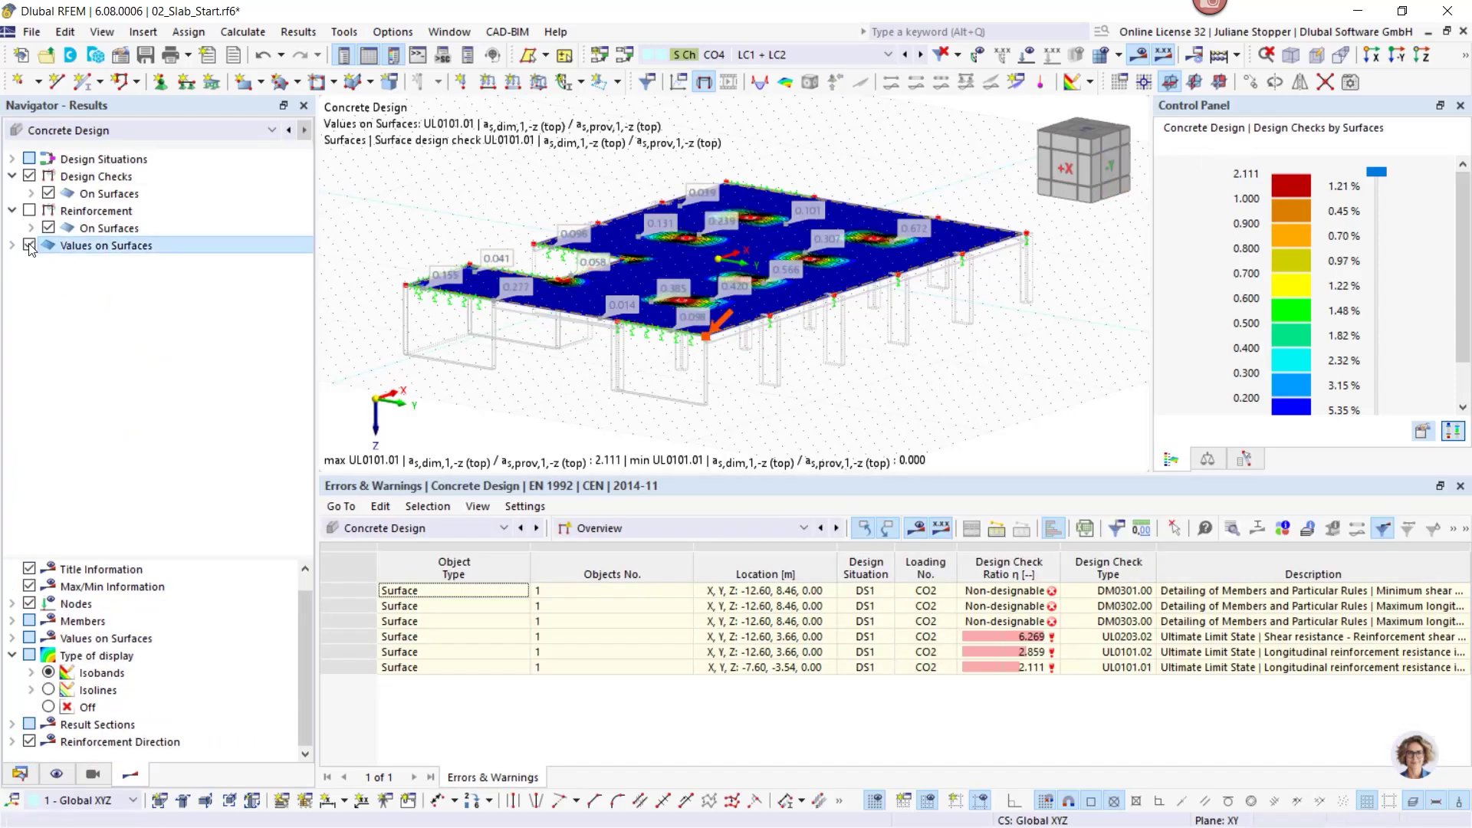
pyautogui.click(1422, 55)
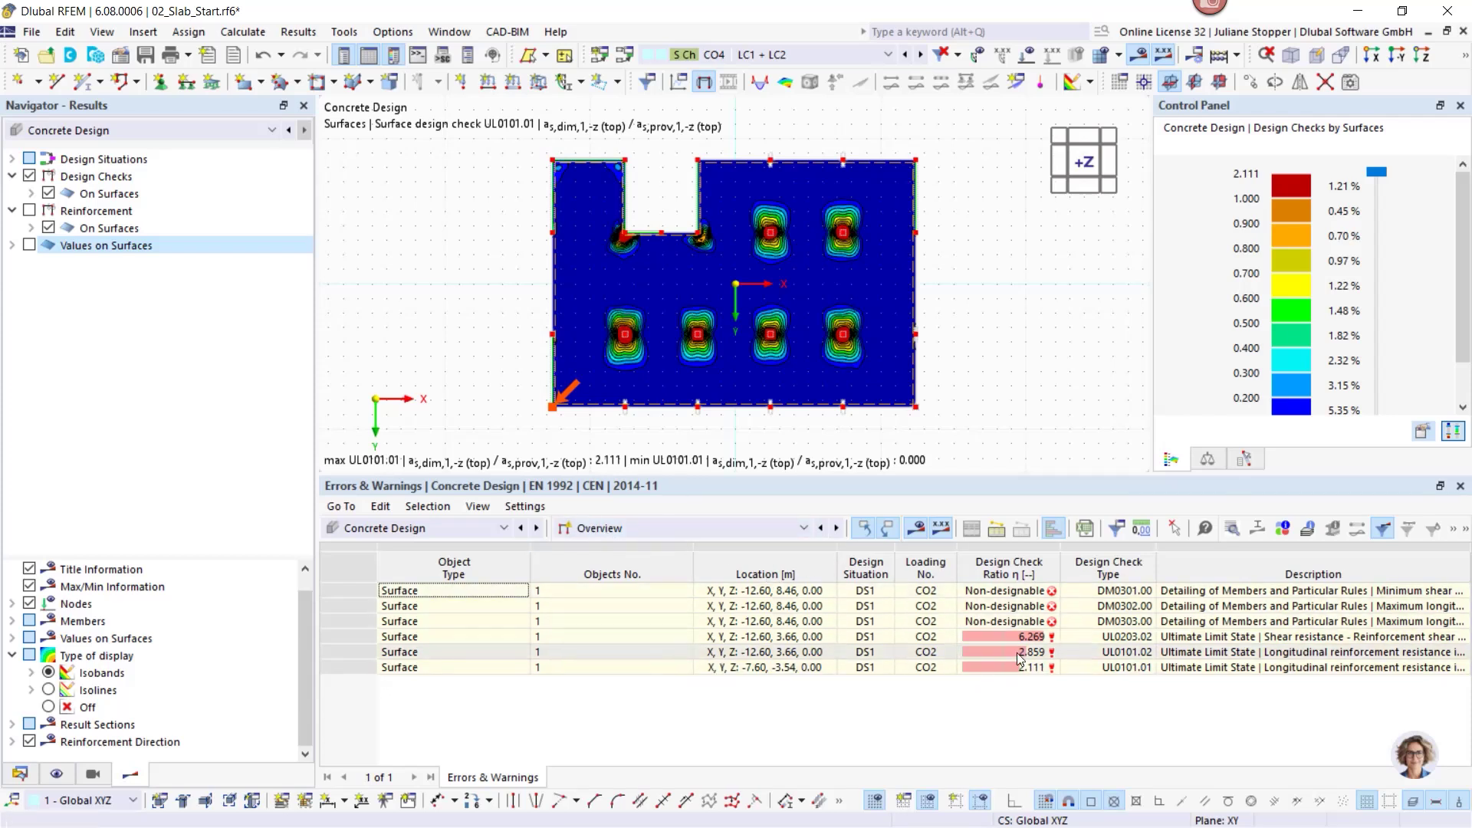
# List the design ratios on surfaces and compare the longitudinal reinforcement checks UL0101.01 to UL0101.04, returning to UL0101.02.
pyautogui.click(656, 529)
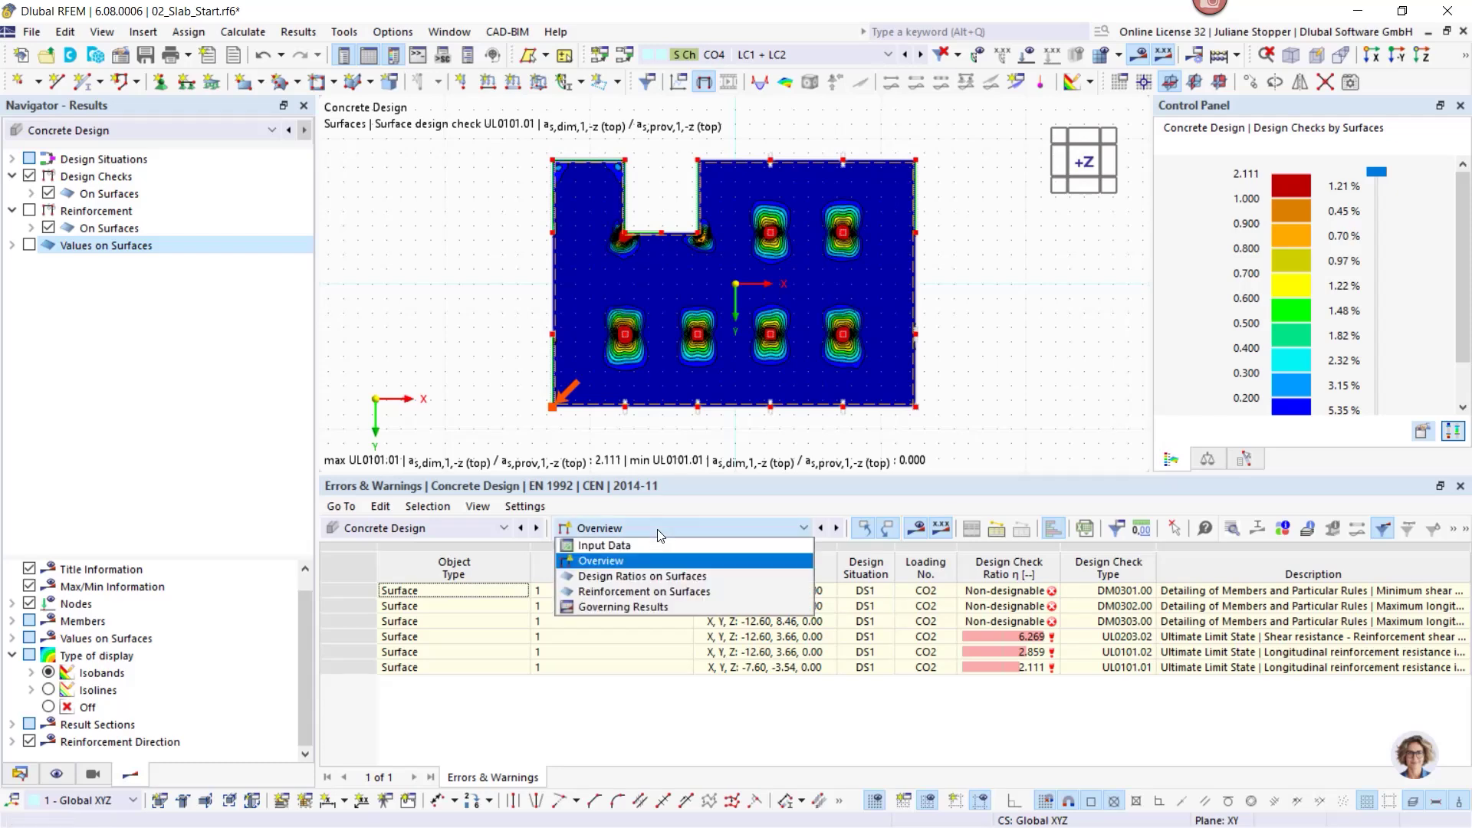
pyautogui.click(650, 577)
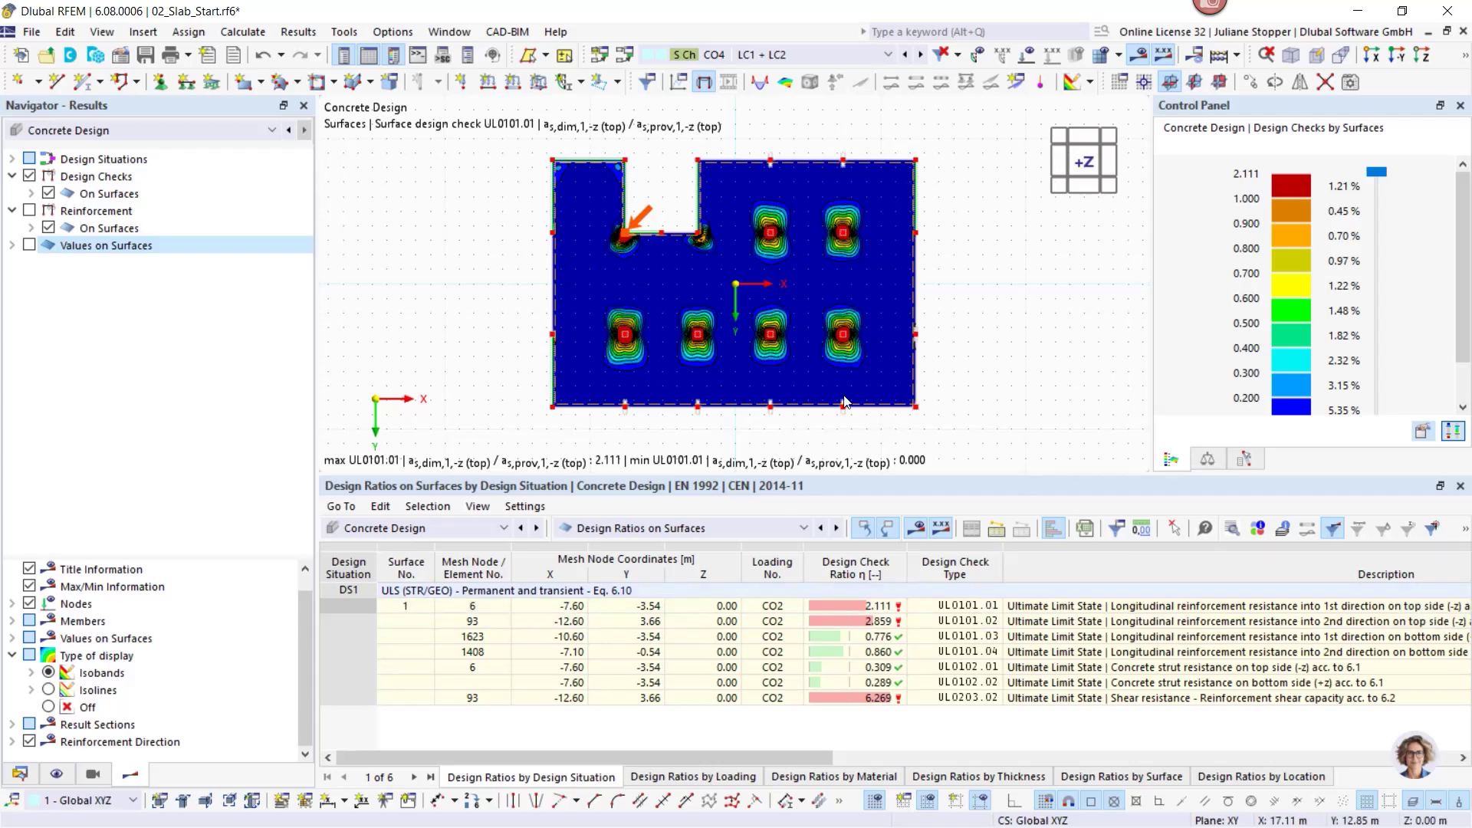
pyautogui.click(31, 194)
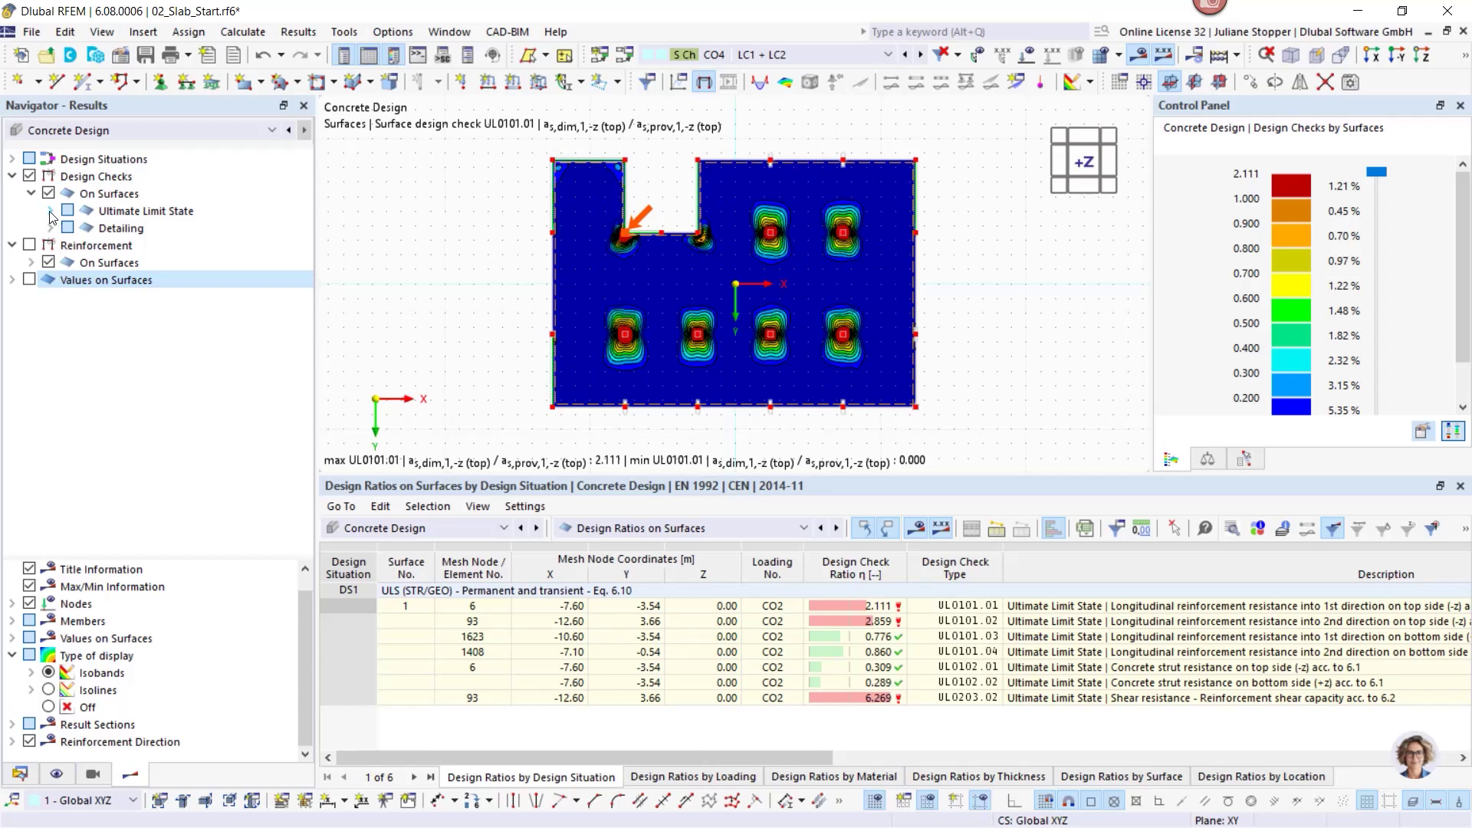
pyautogui.click(51, 213)
pyautogui.click(71, 229)
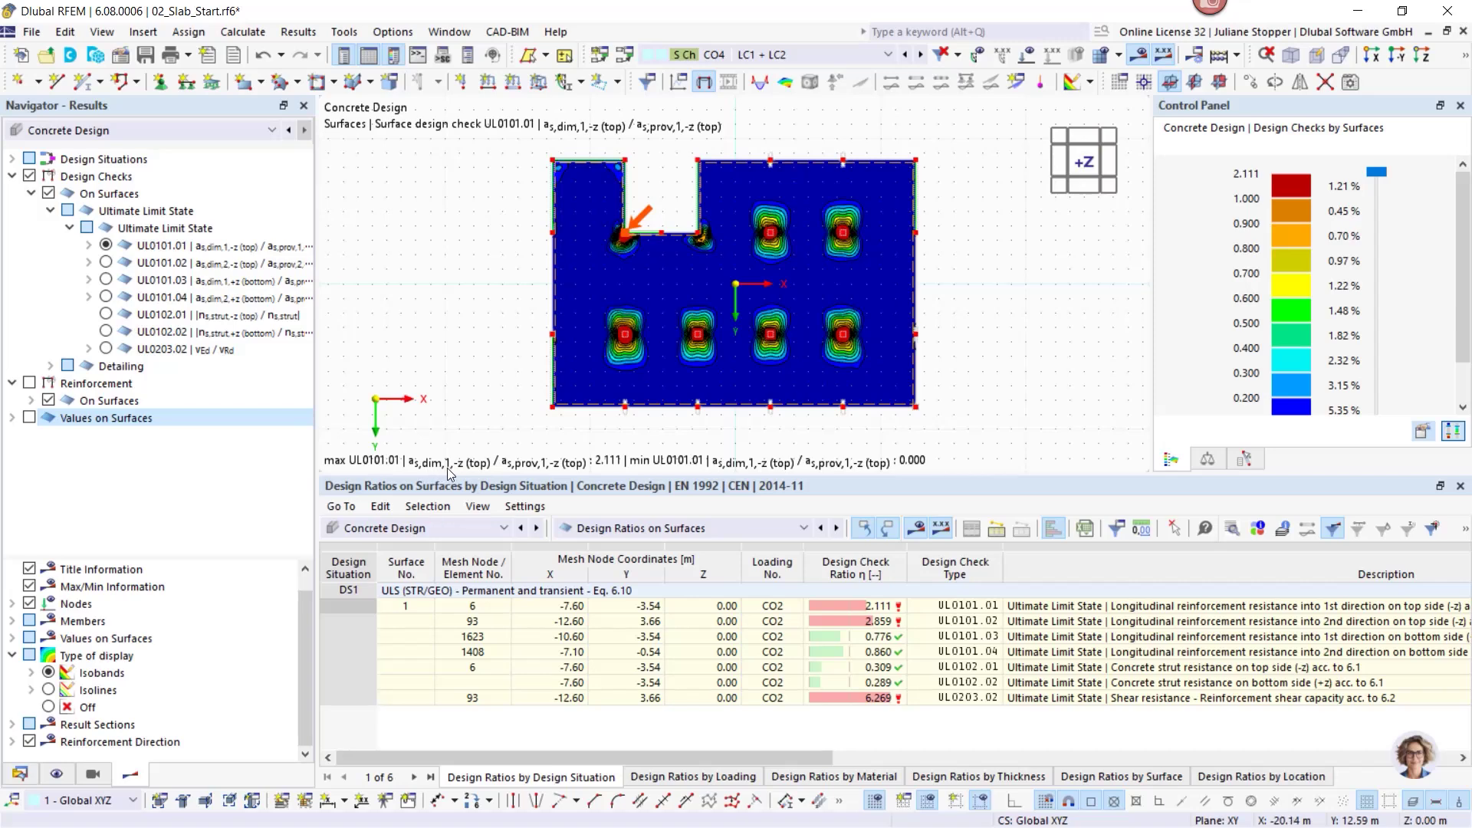
pyautogui.click(106, 263)
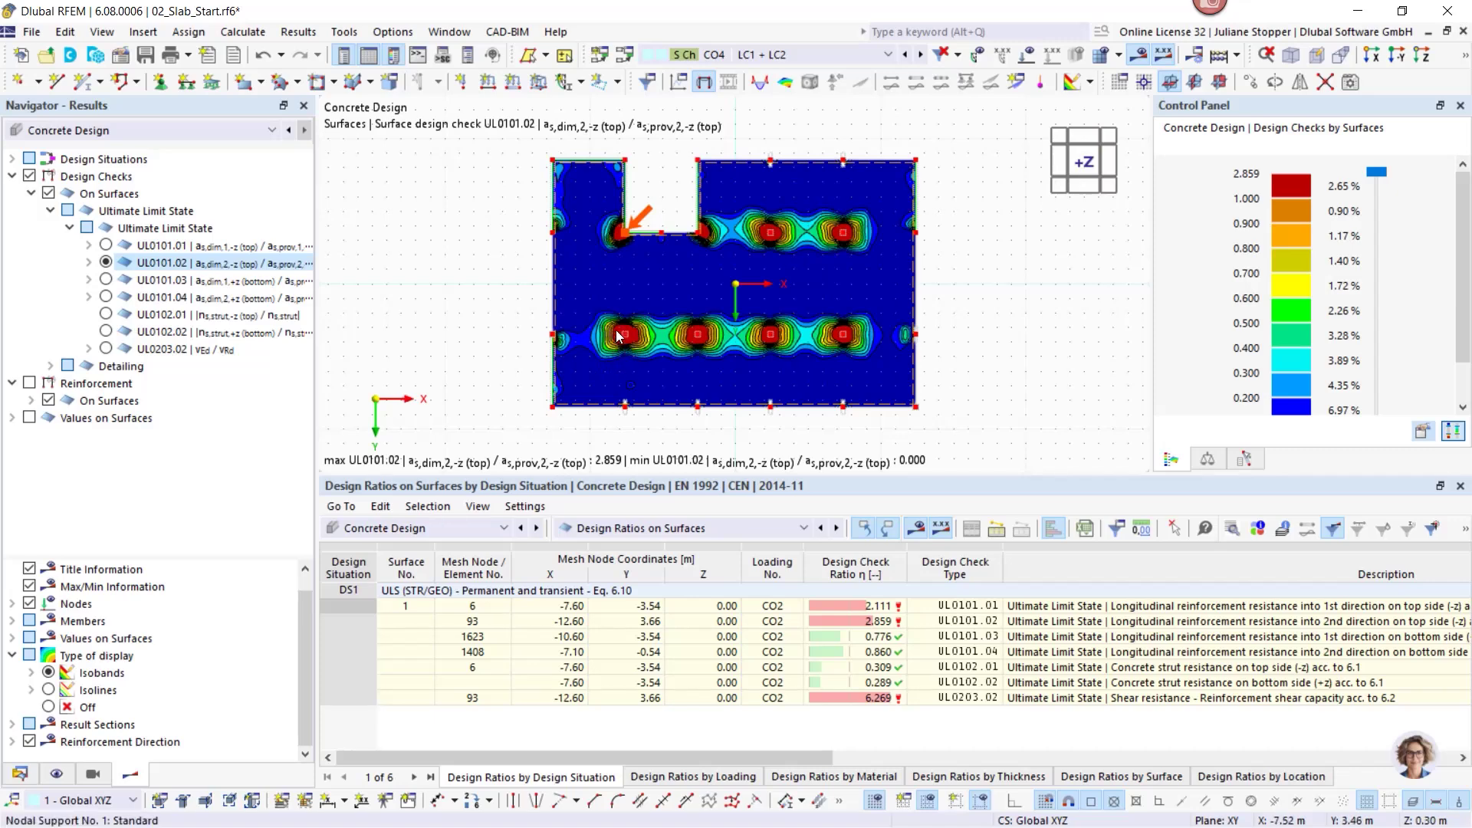
pyautogui.click(106, 280)
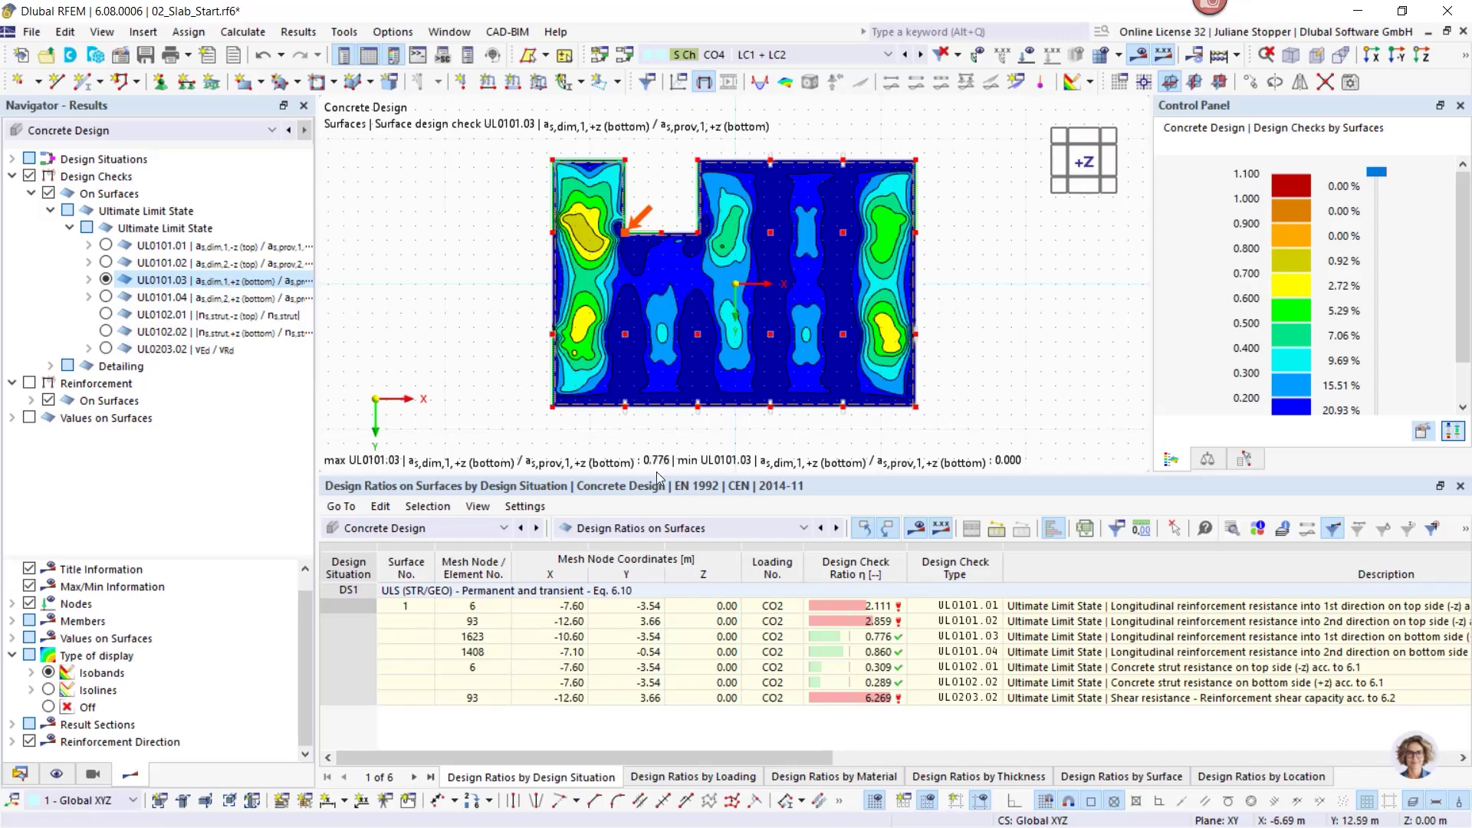
pyautogui.click(106, 296)
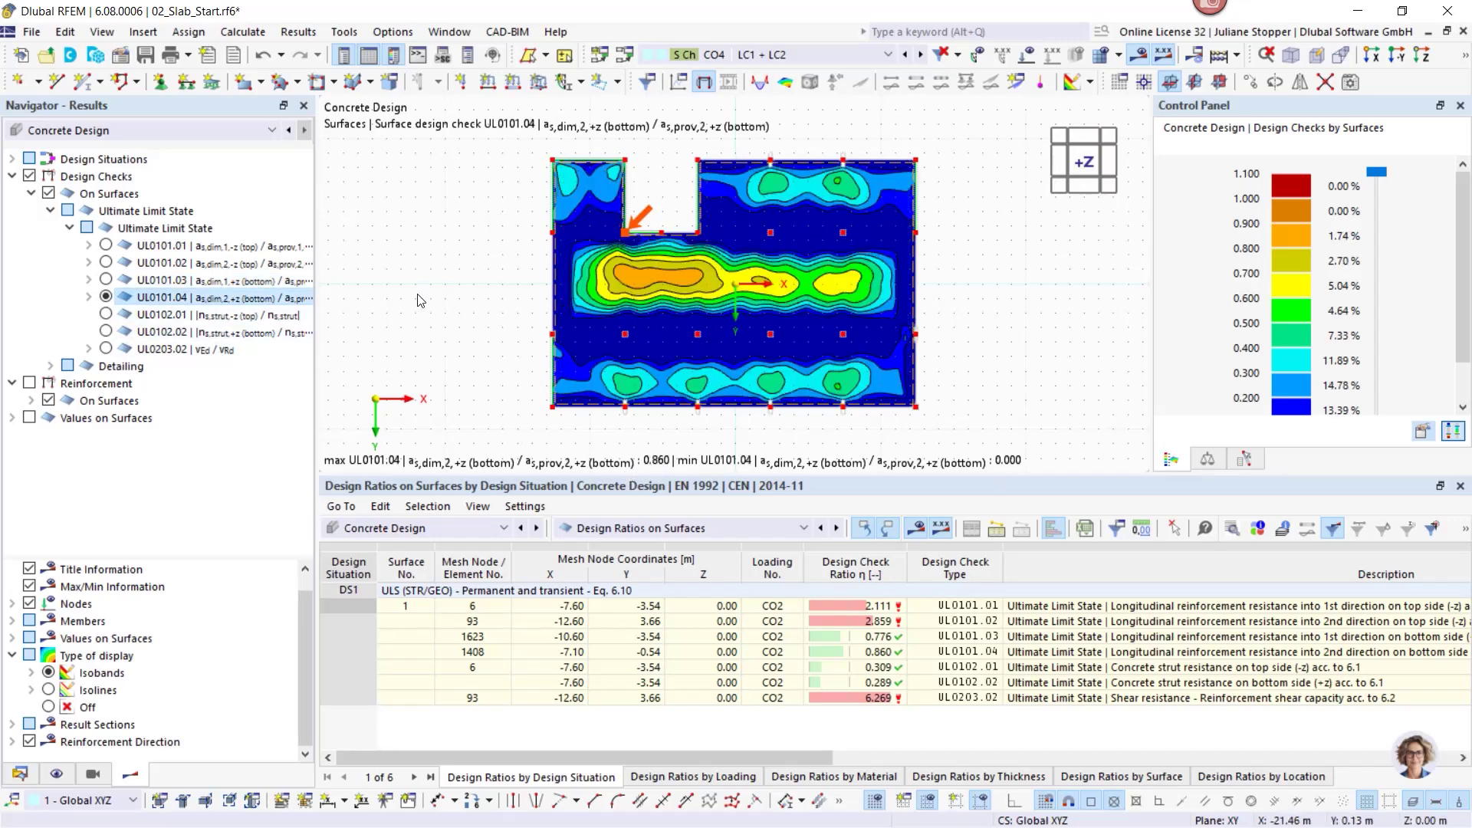
pyautogui.click(106, 263)
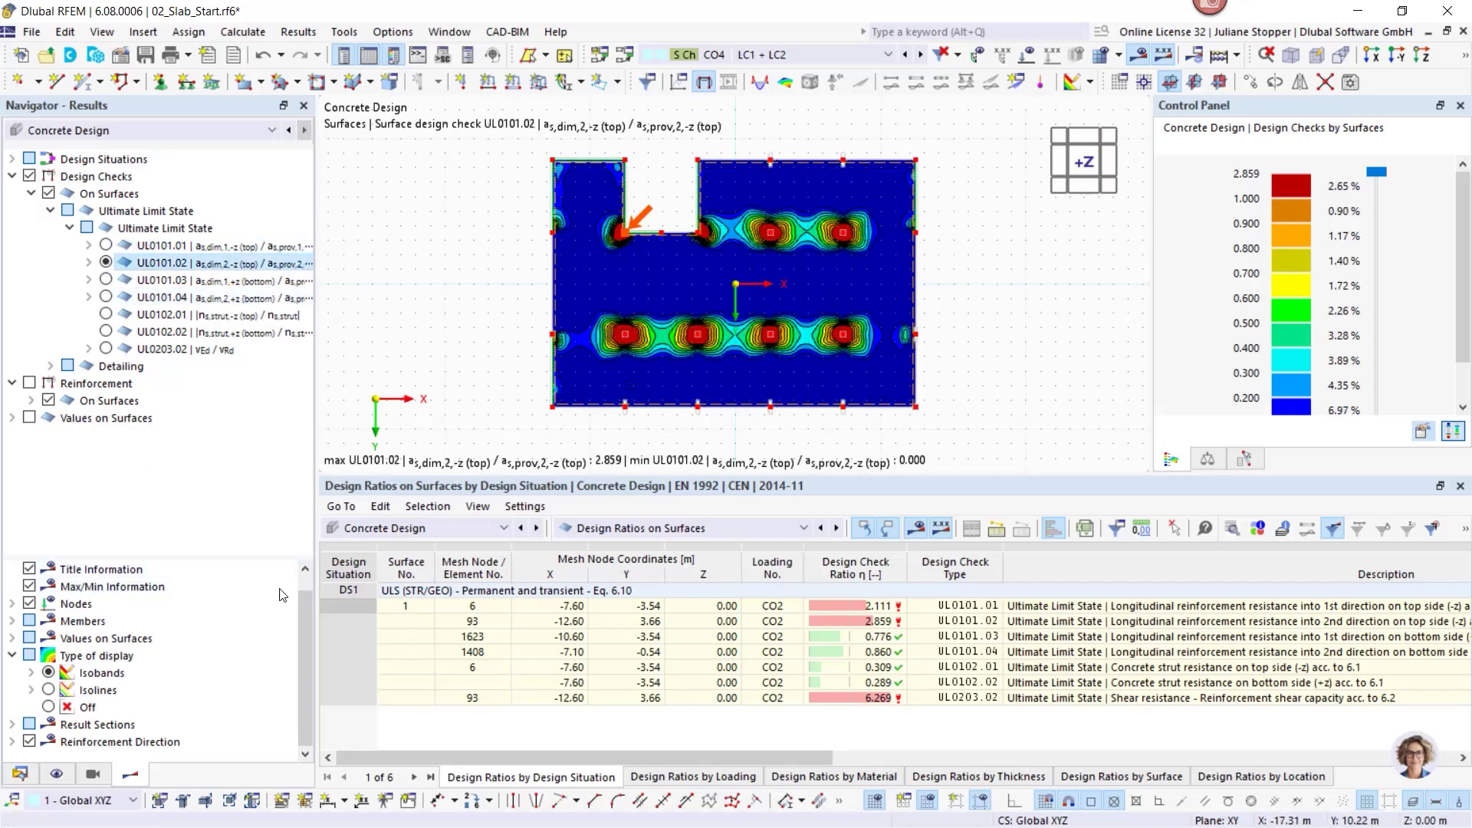
# Return to the model data tree, collapse the other open categories and expand Types for Concrete Design.
pyautogui.click(19, 774)
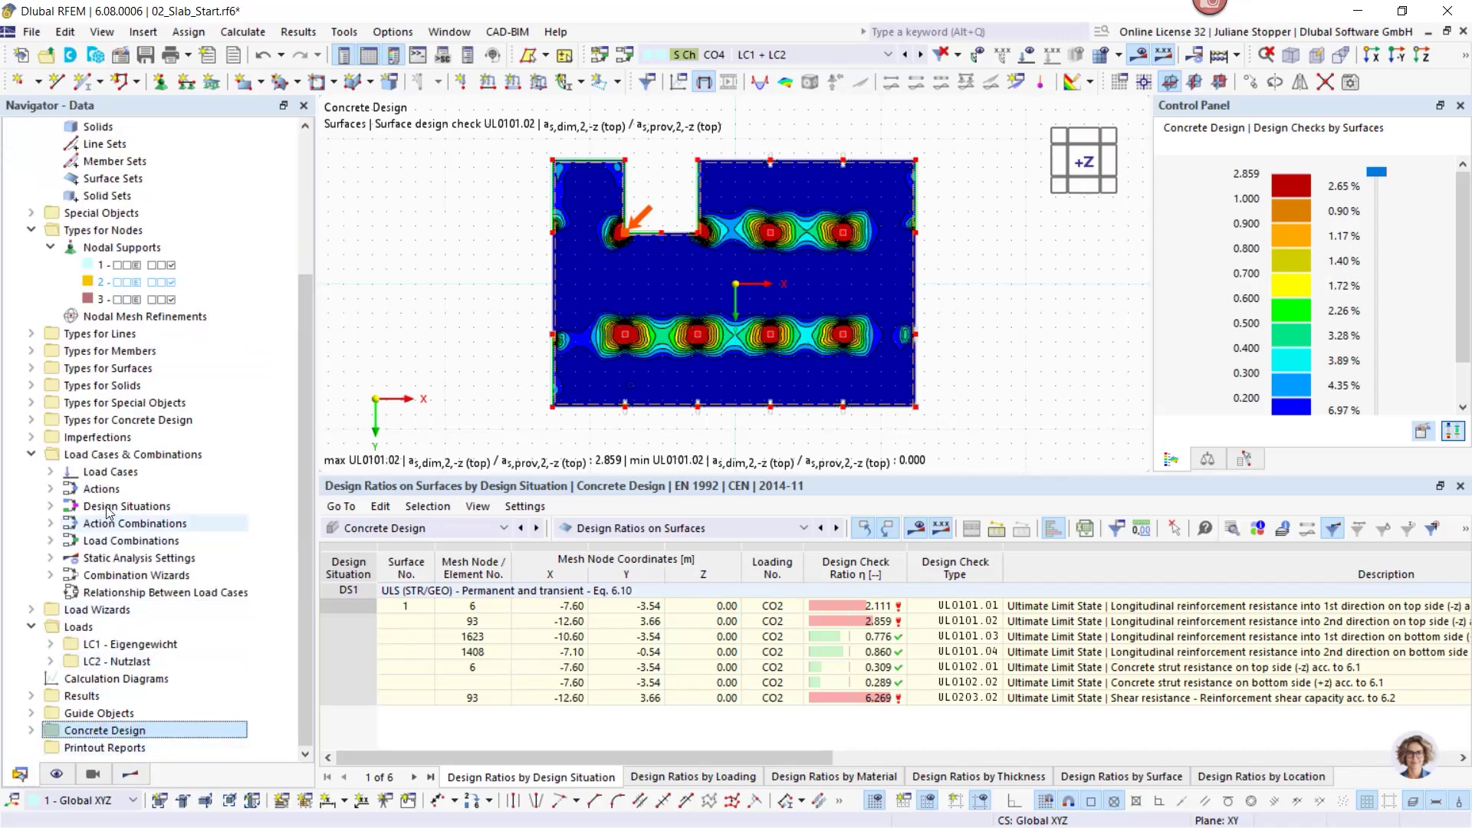
pyautogui.click(30, 420)
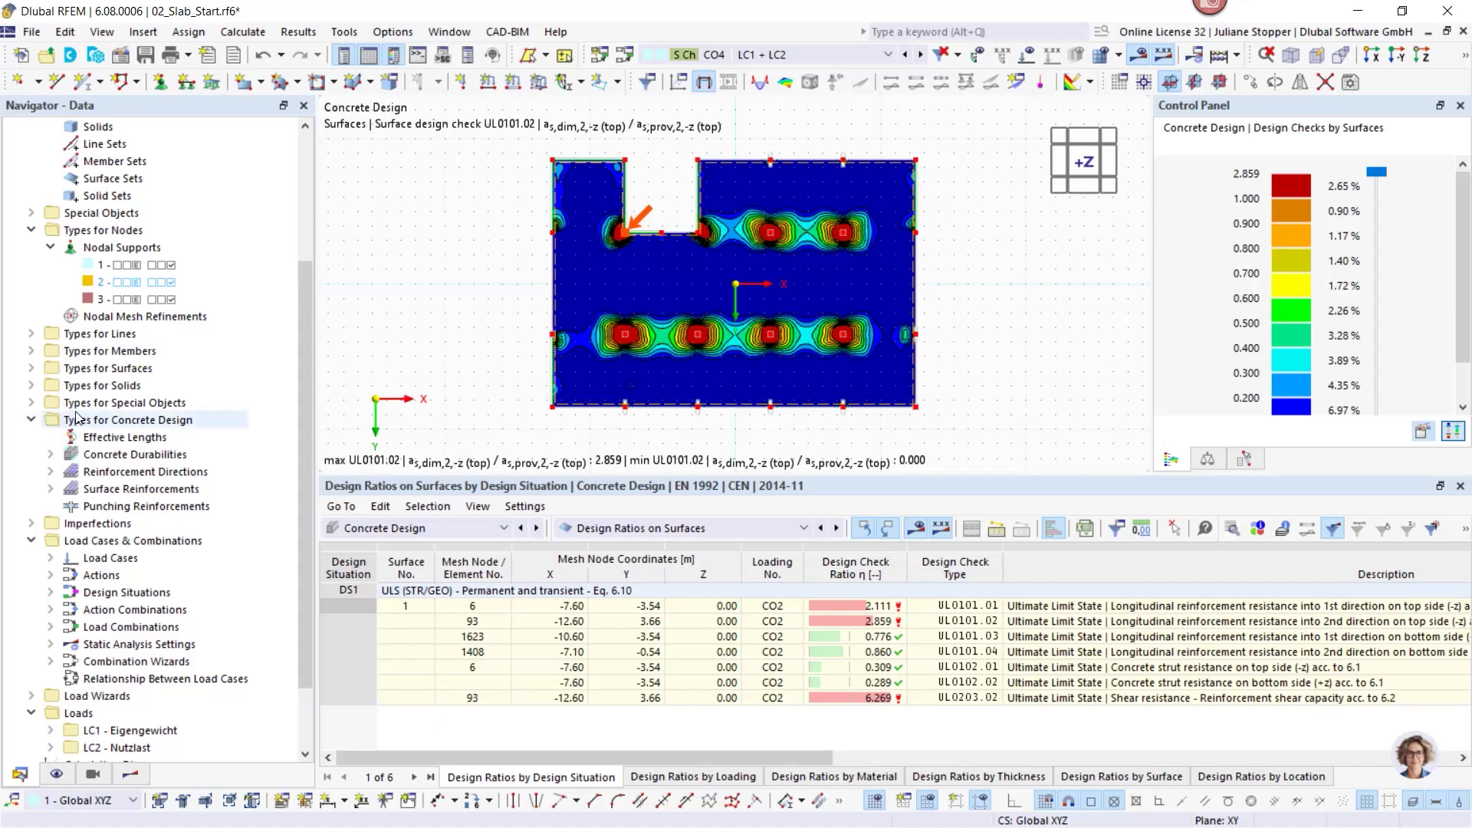
pyautogui.scroll(4, 32, 427)
pyautogui.click(31, 162)
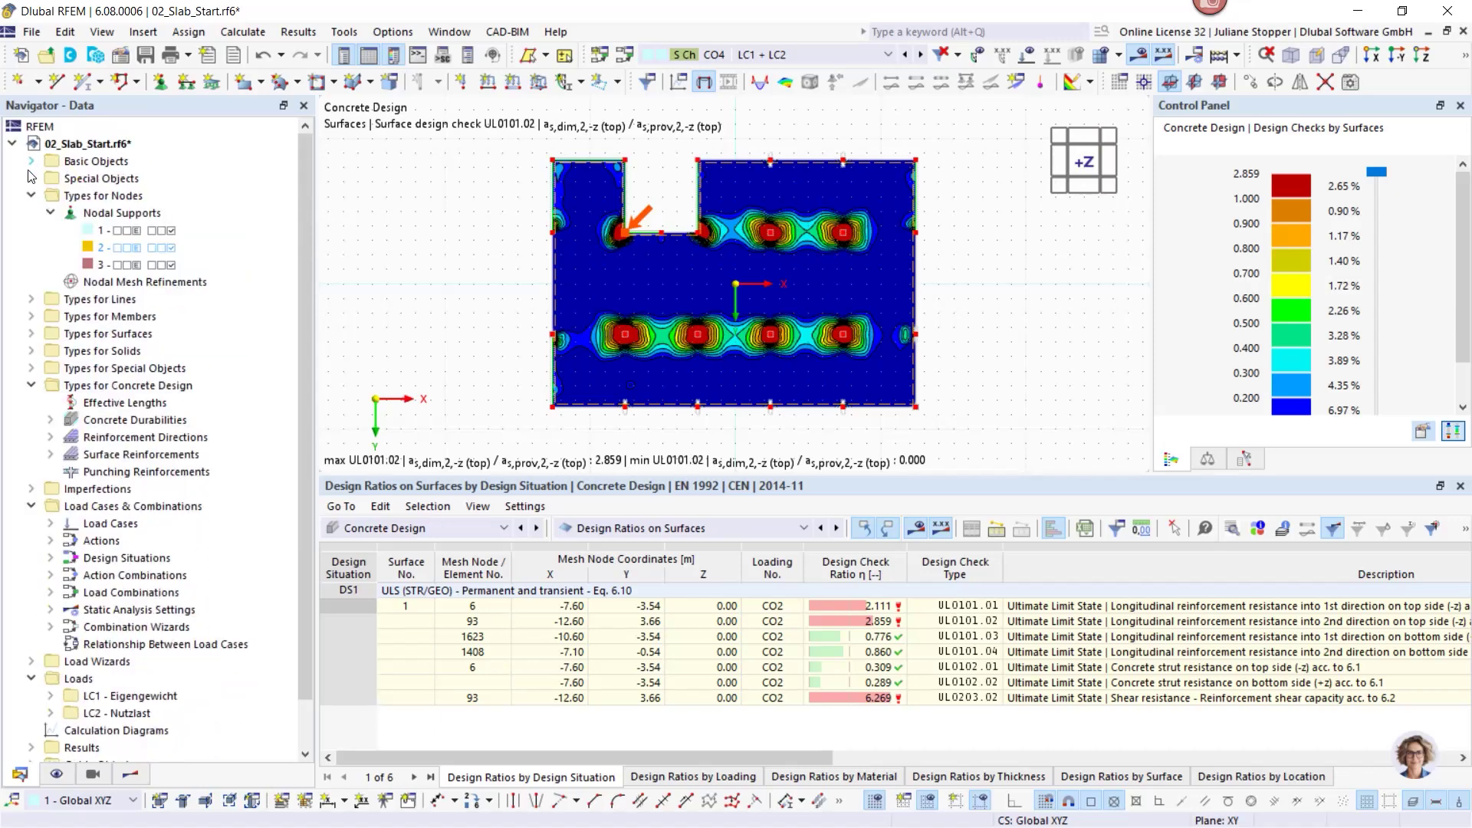
pyautogui.click(31, 196)
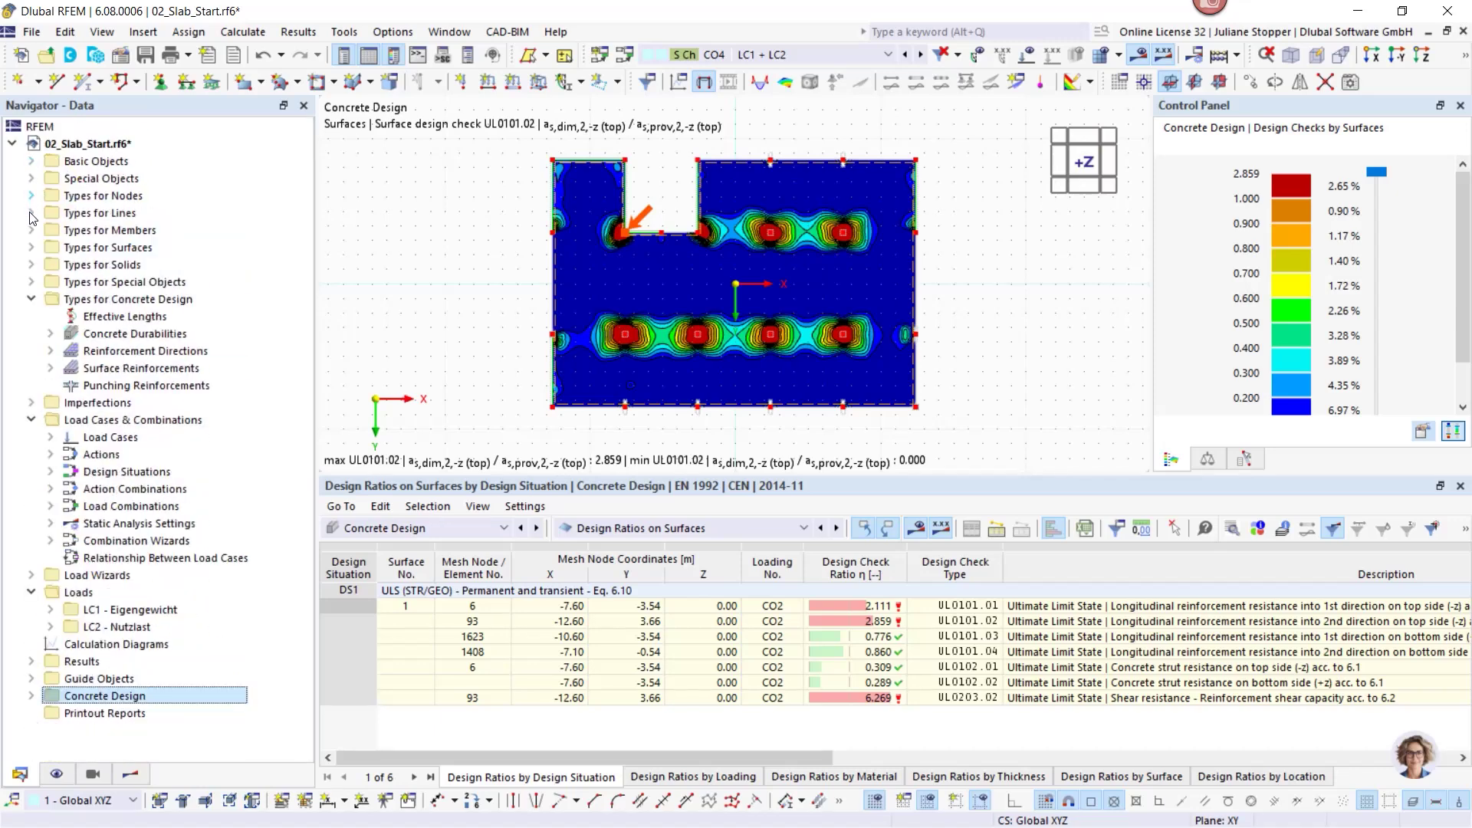
pyautogui.click(31, 420)
pyautogui.click(30, 454)
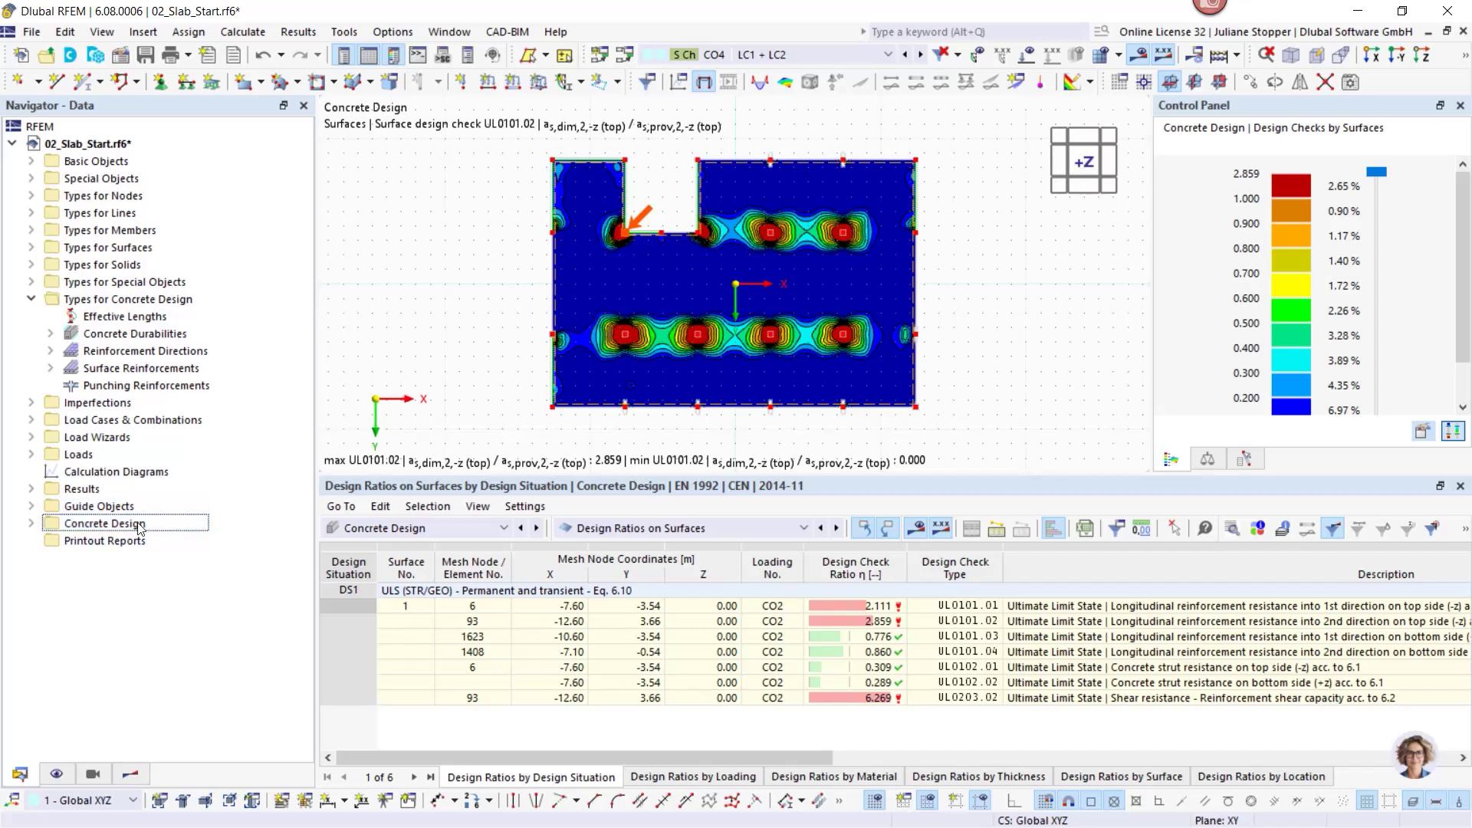
pyautogui.click(87, 303)
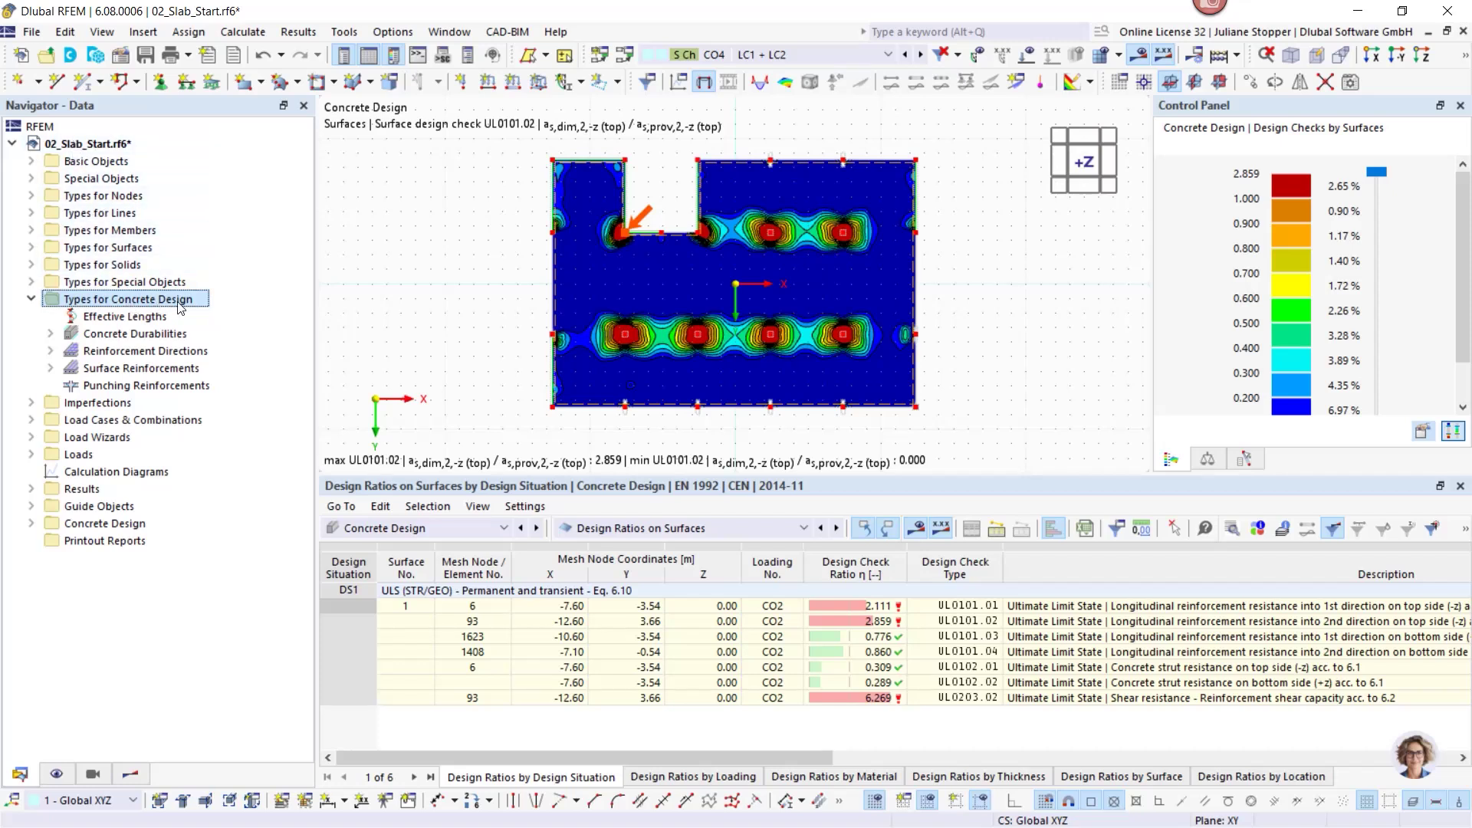
# Expand the Concrete Design category in the model data and look at the defined concrete durabilities.
pyautogui.click(105, 526)
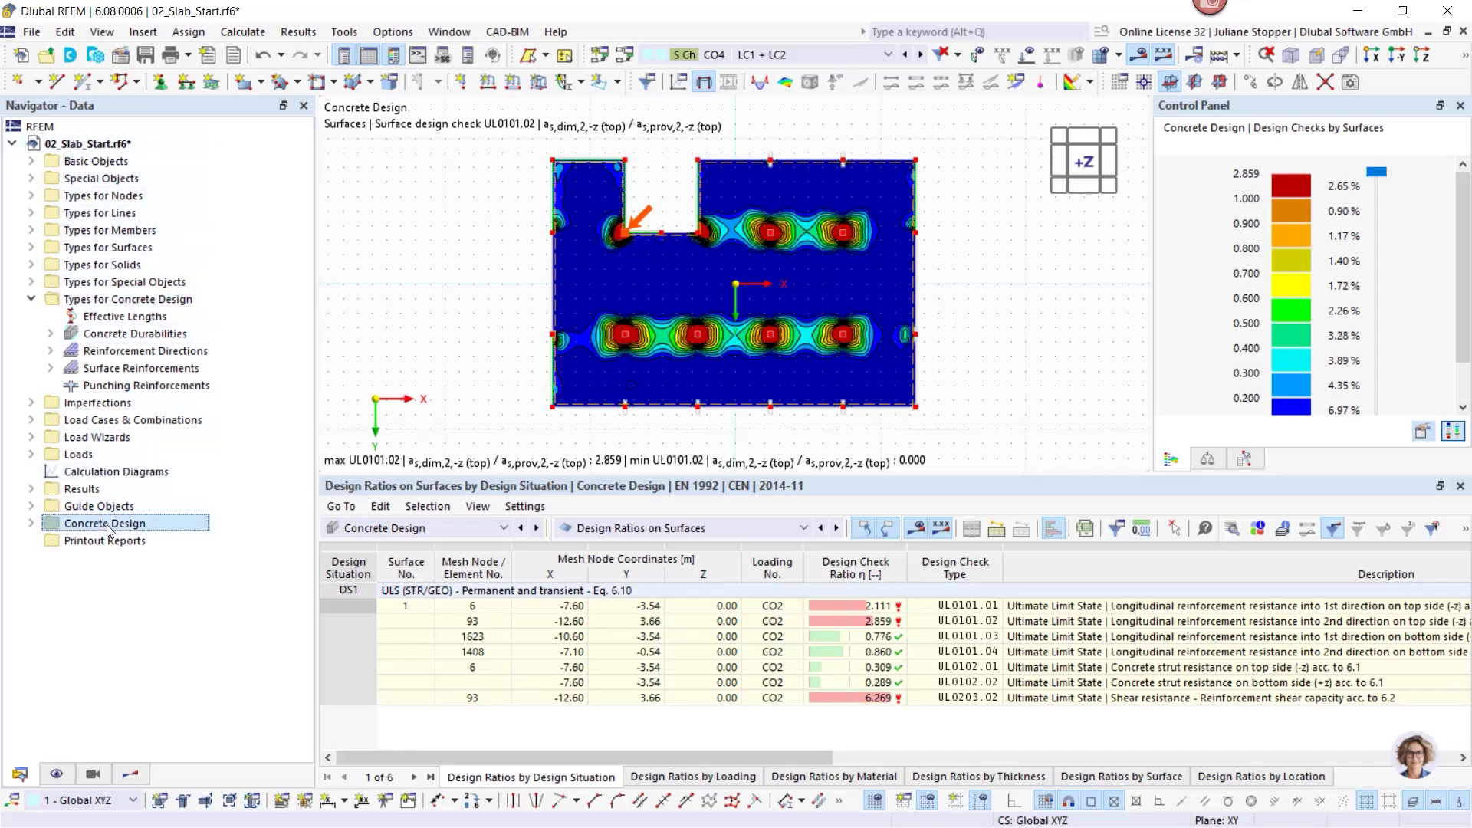
pyautogui.click(30, 523)
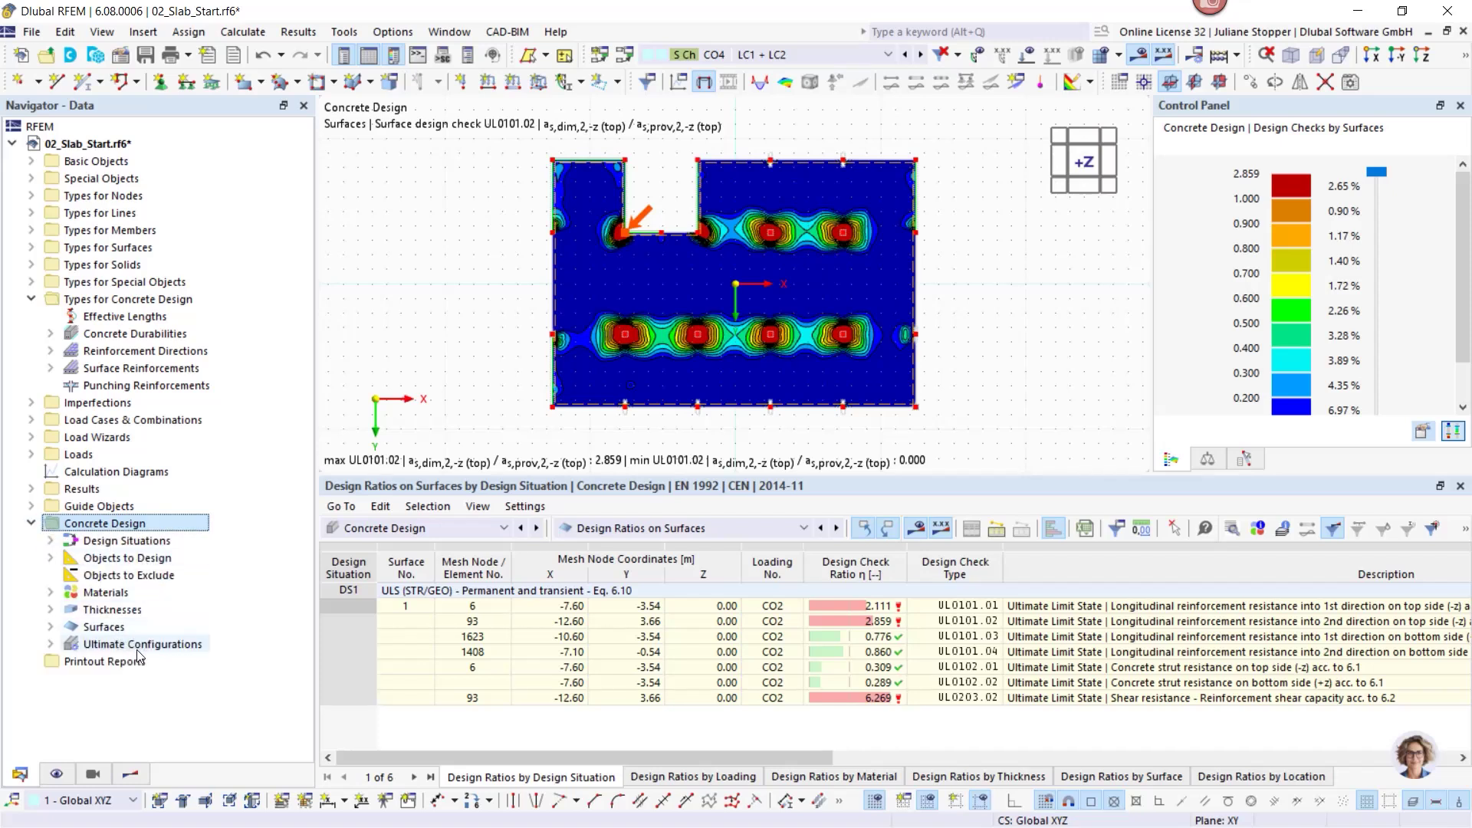
pyautogui.click(50, 334)
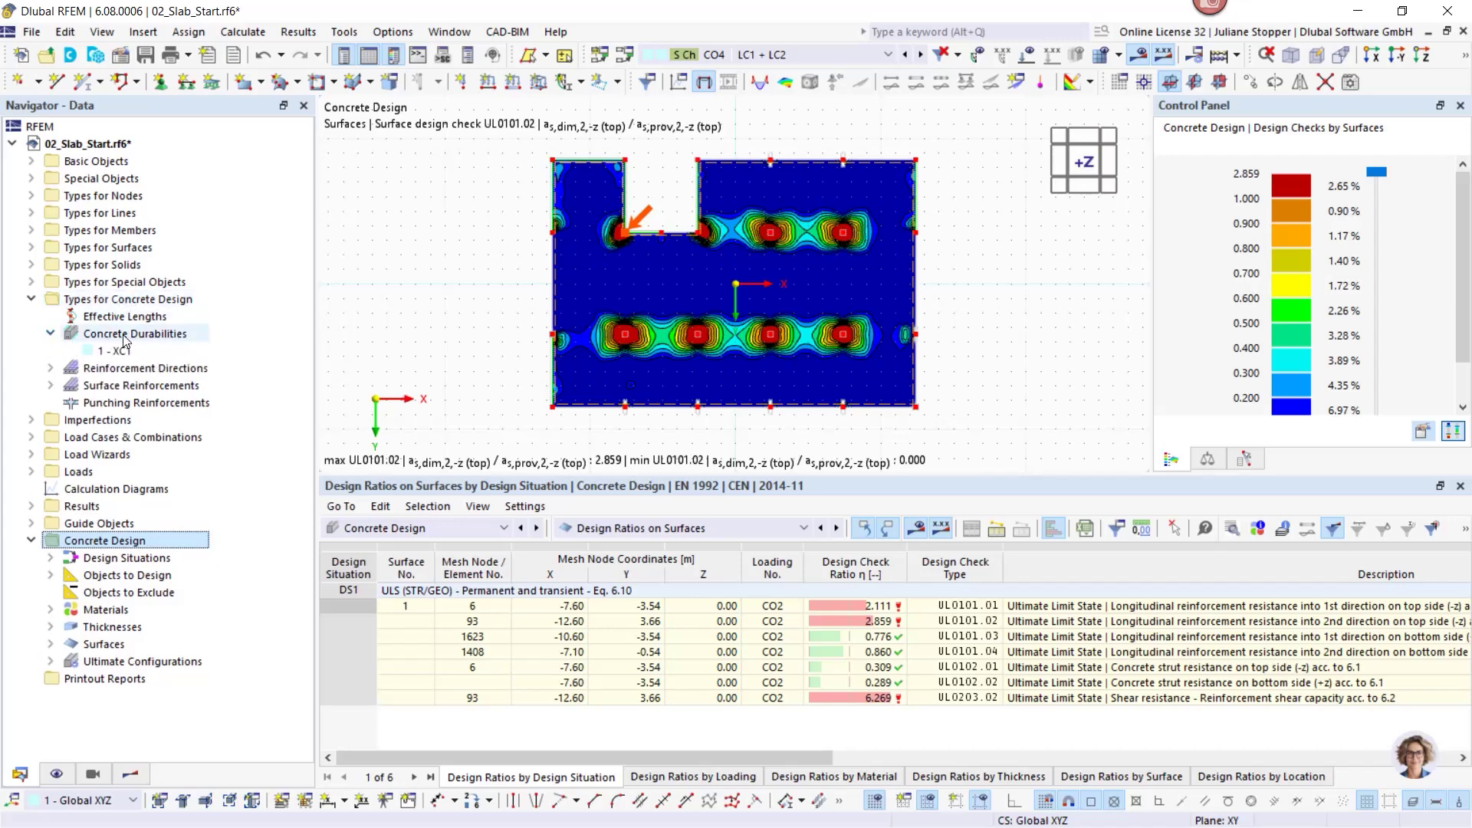
pyautogui.click(50, 335)
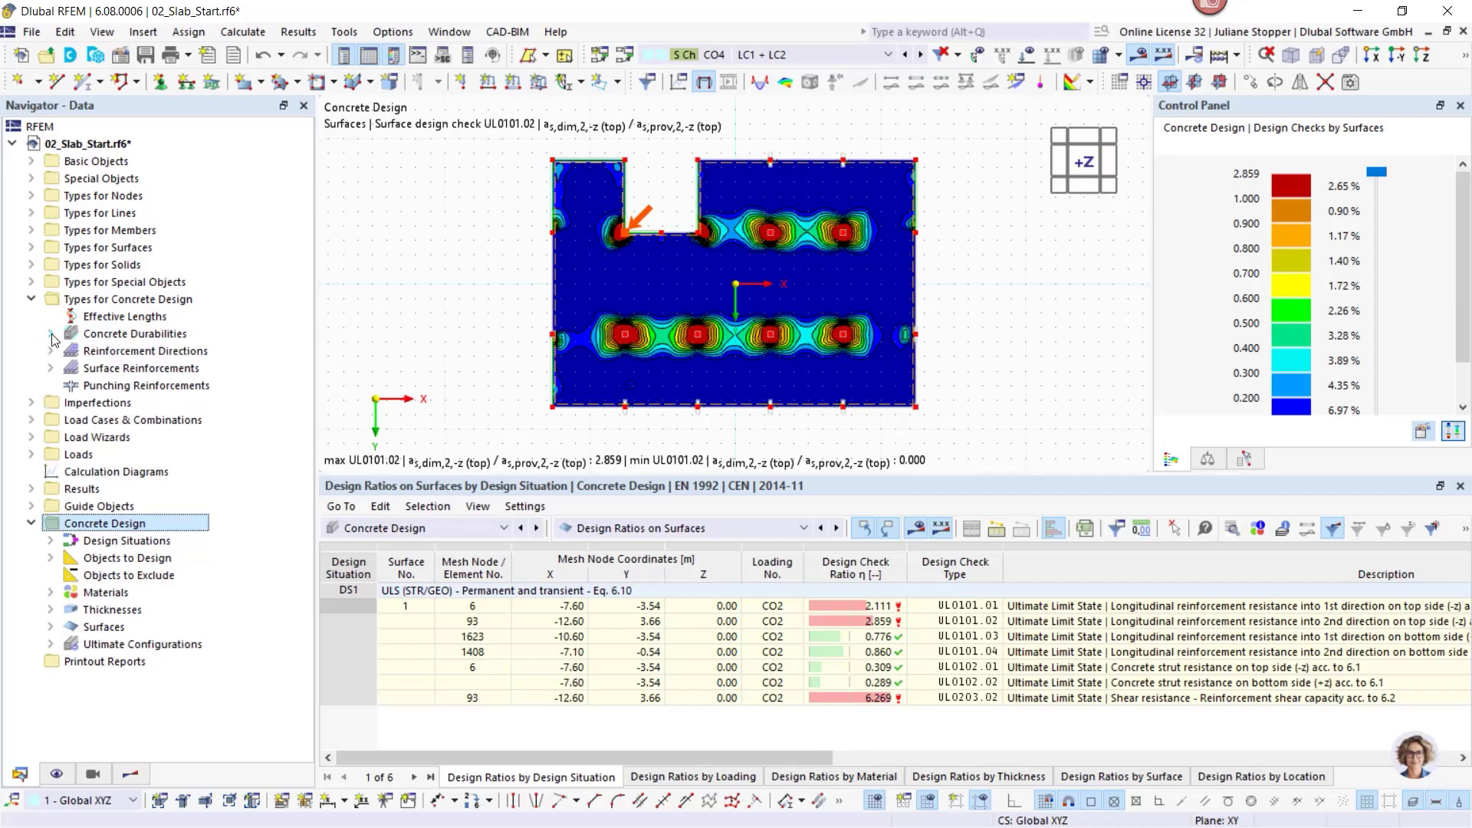
# Create a new surface reinforcement for the slab with the location type Free Rectangular.
pyautogui.click(50, 369)
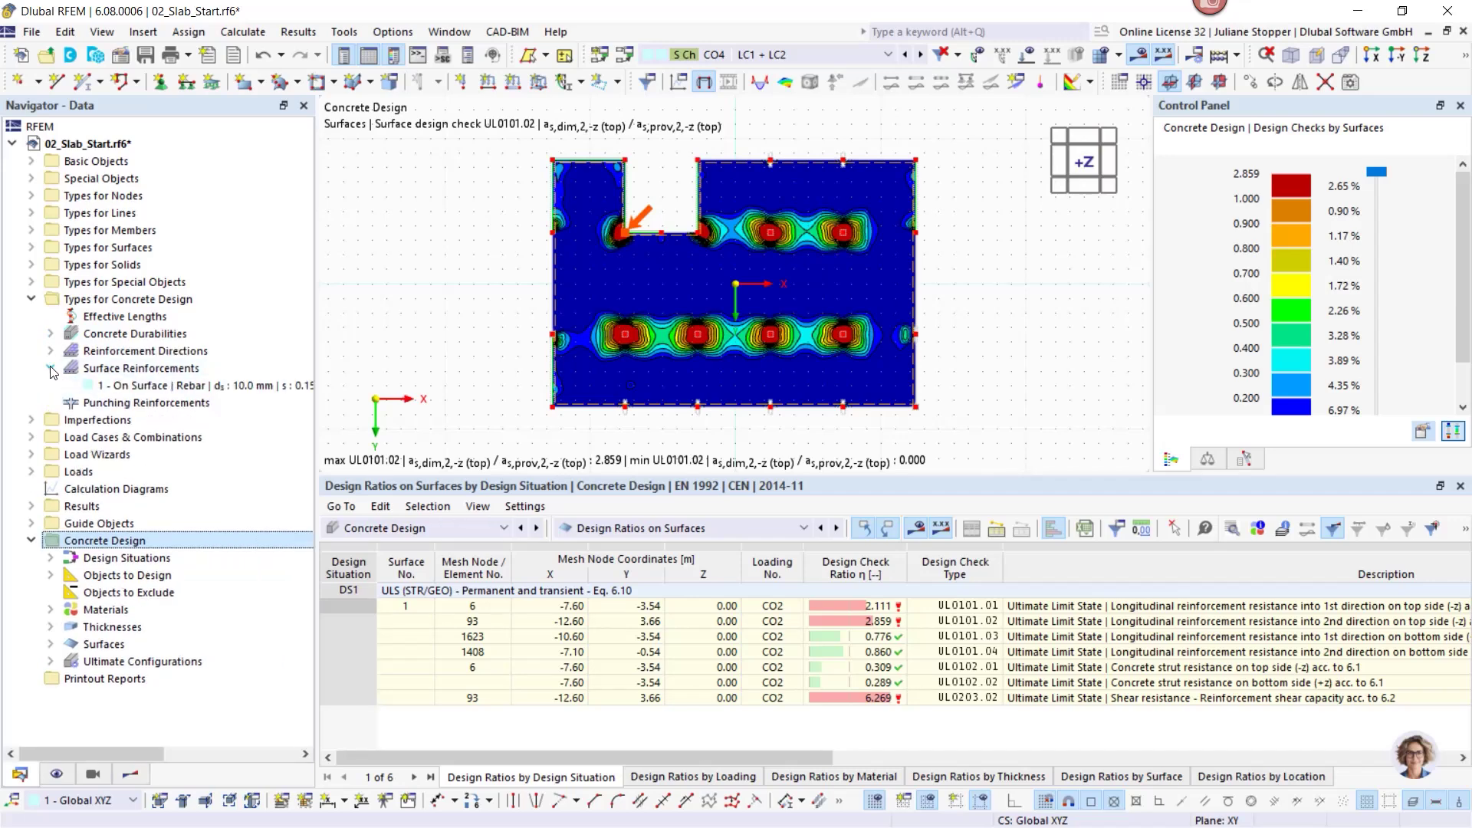
pyautogui.rightClick(107, 368)
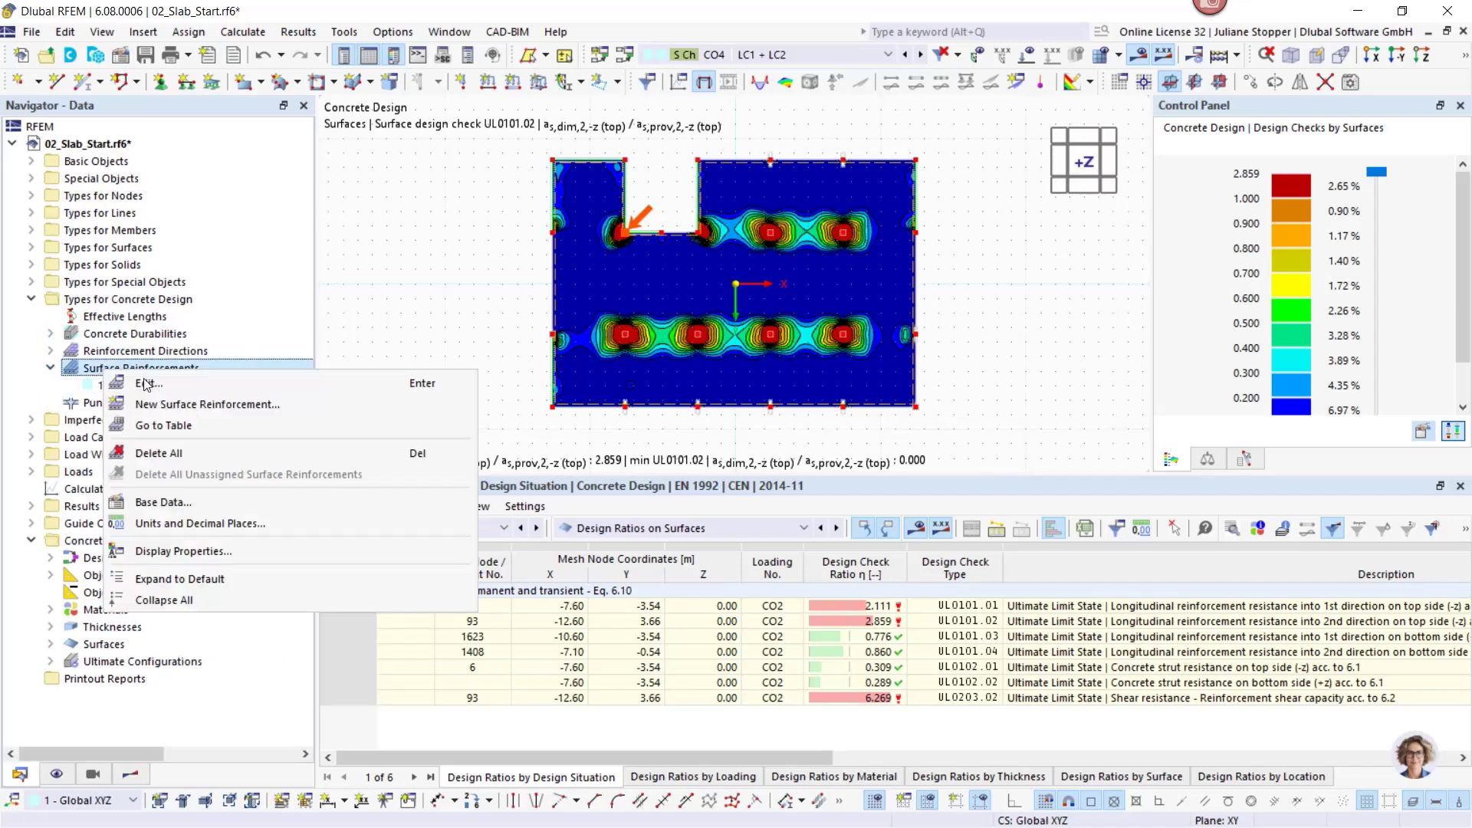
pyautogui.click(159, 400)
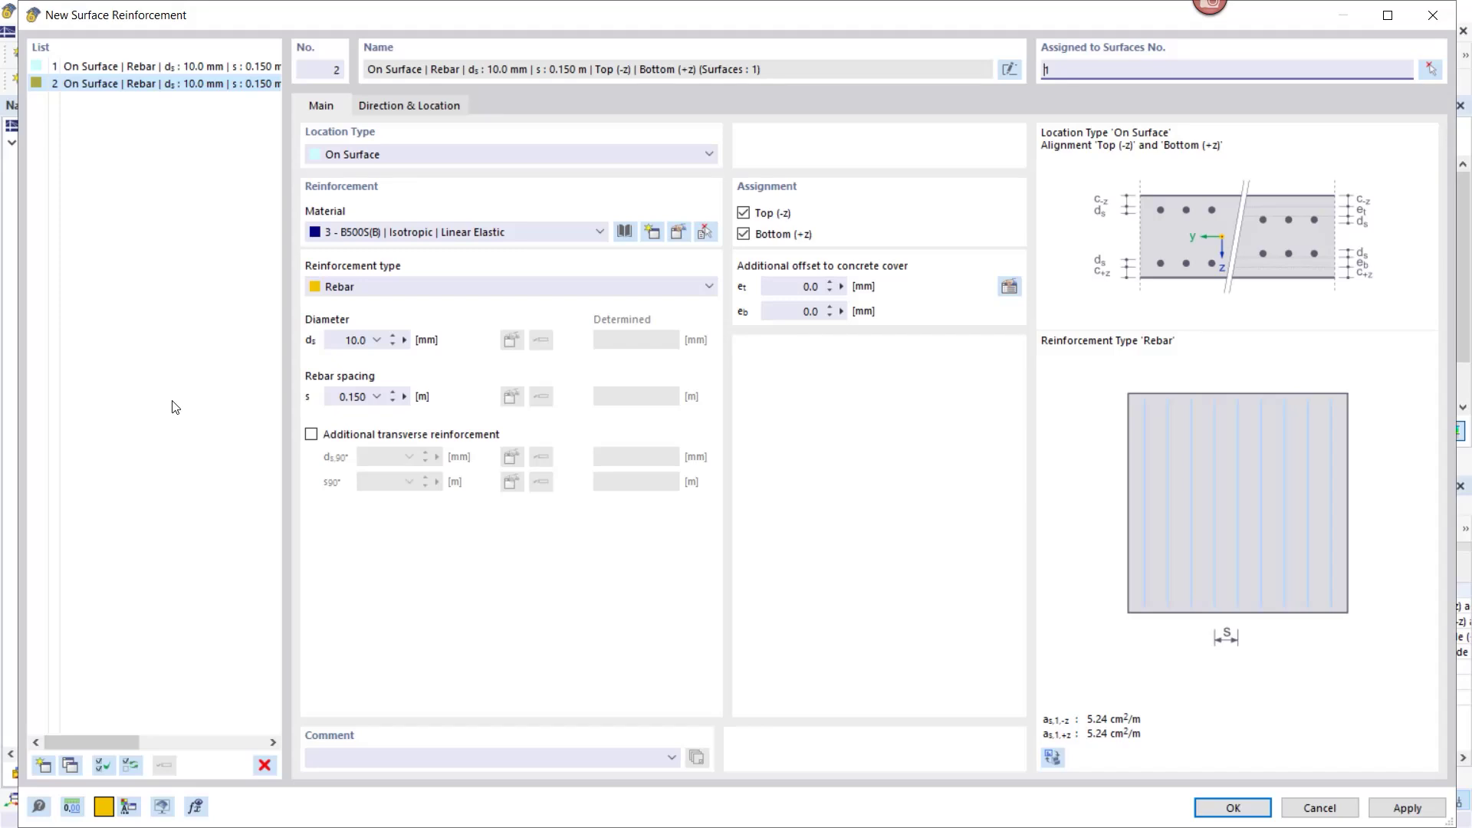
pyautogui.click(397, 159)
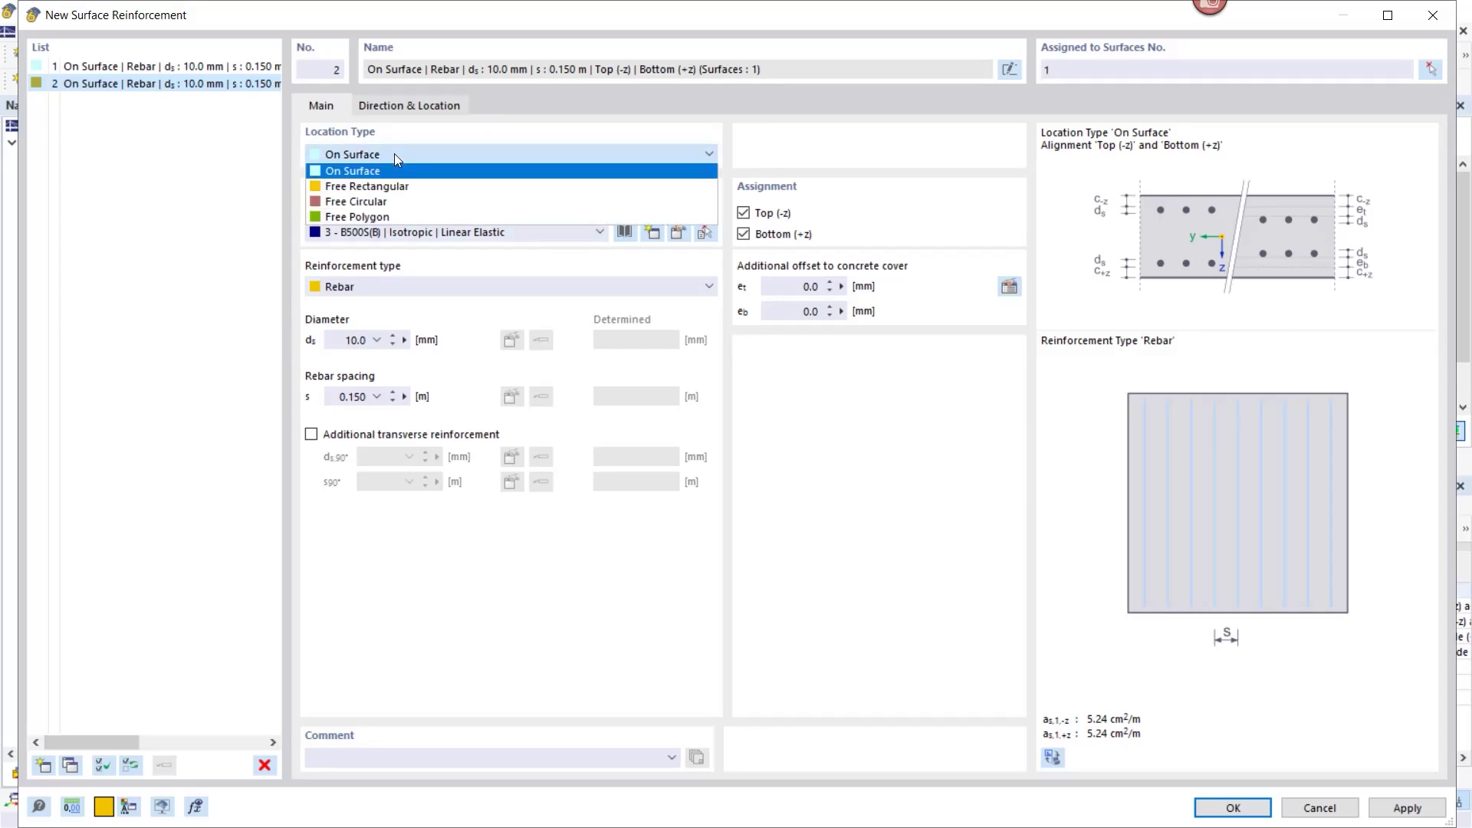
pyautogui.click(375, 188)
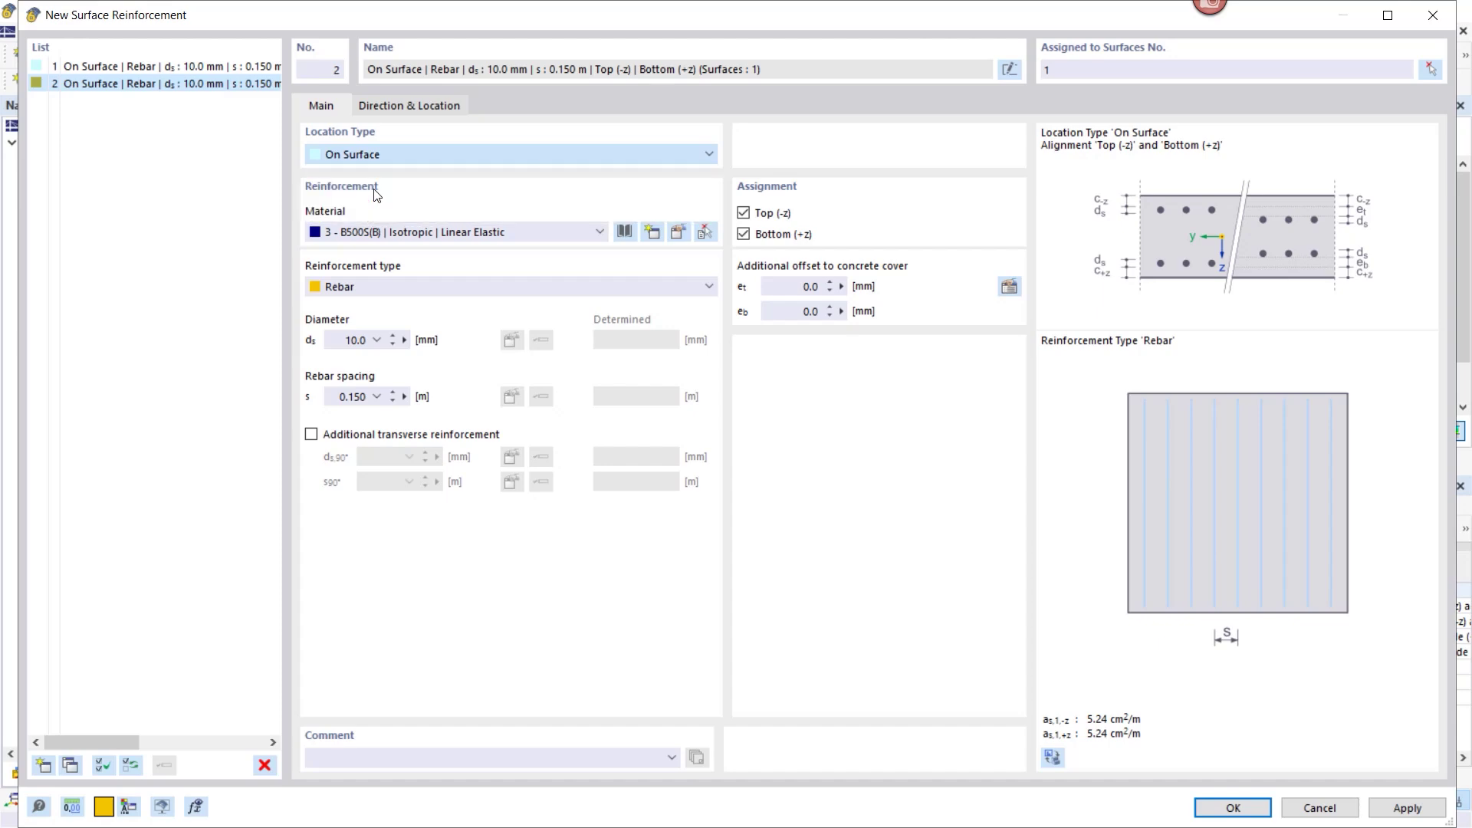
# Add transverse reinforcement, set both bar diameters to 16 mm and assign the reinforcement to the top (-z) side only.
pyautogui.click(311, 435)
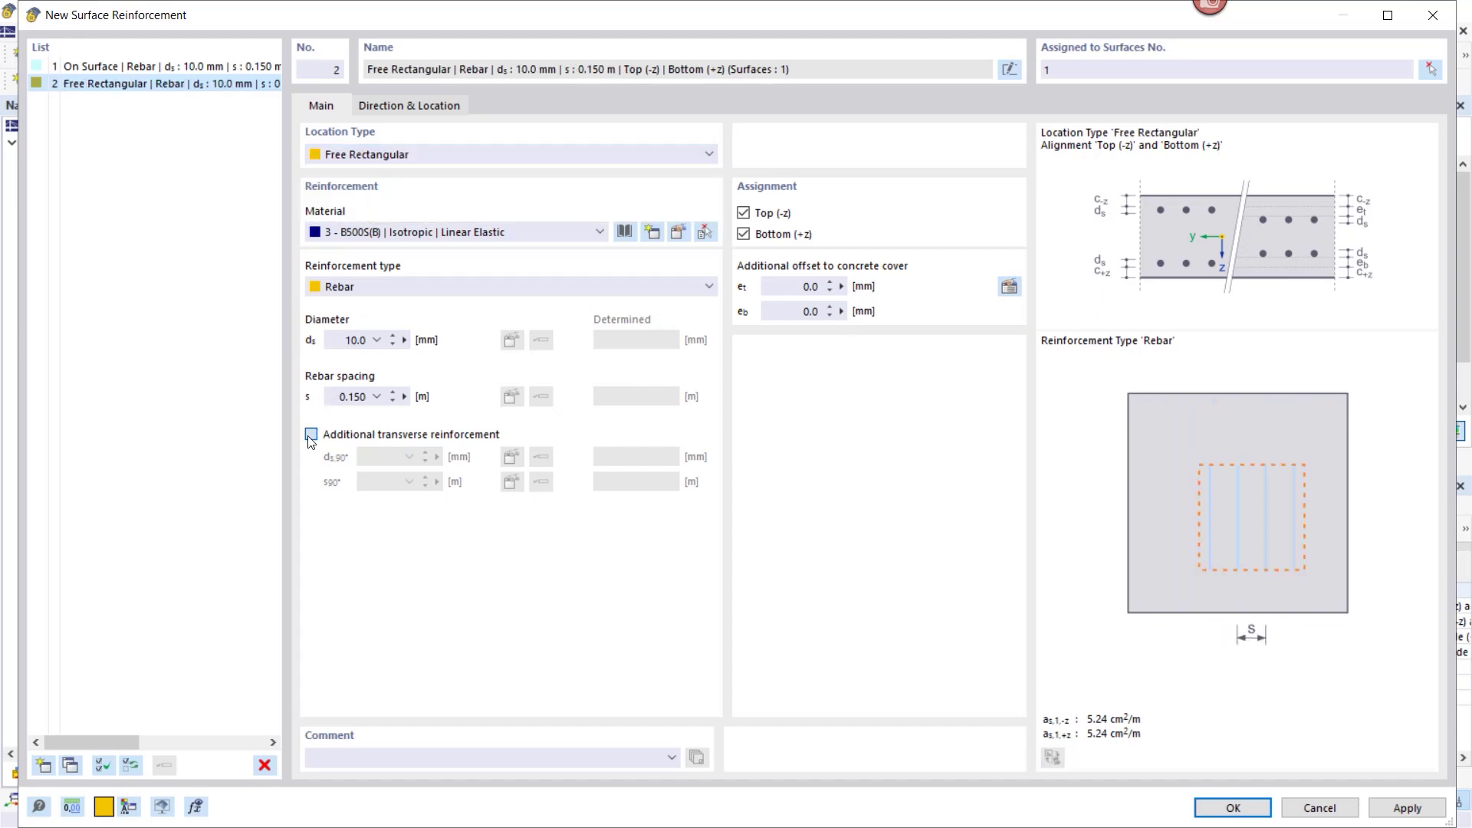
pyautogui.click(351, 340)
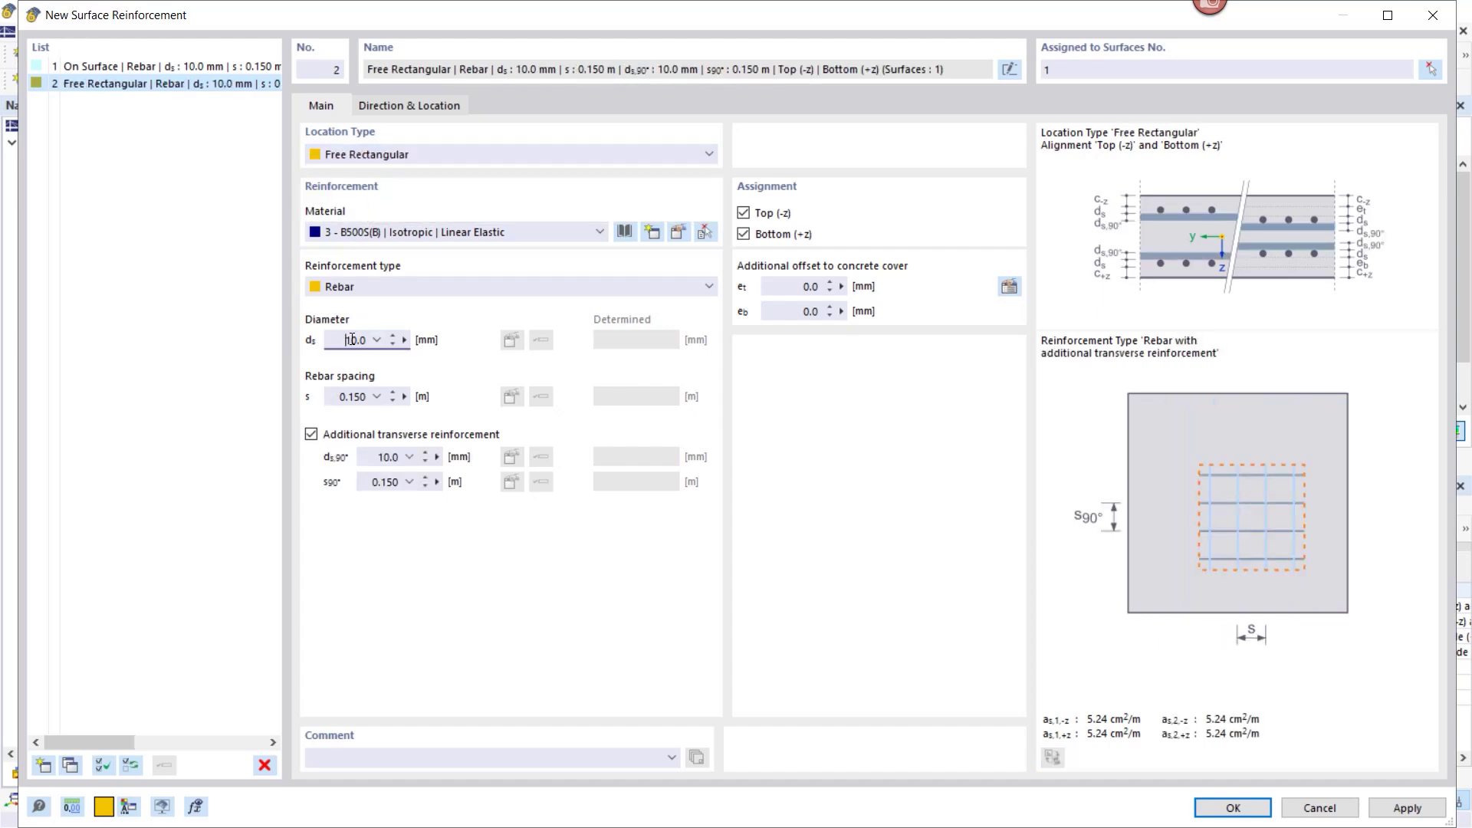
pyautogui.write('16')
pyautogui.doubleClick(388, 458)
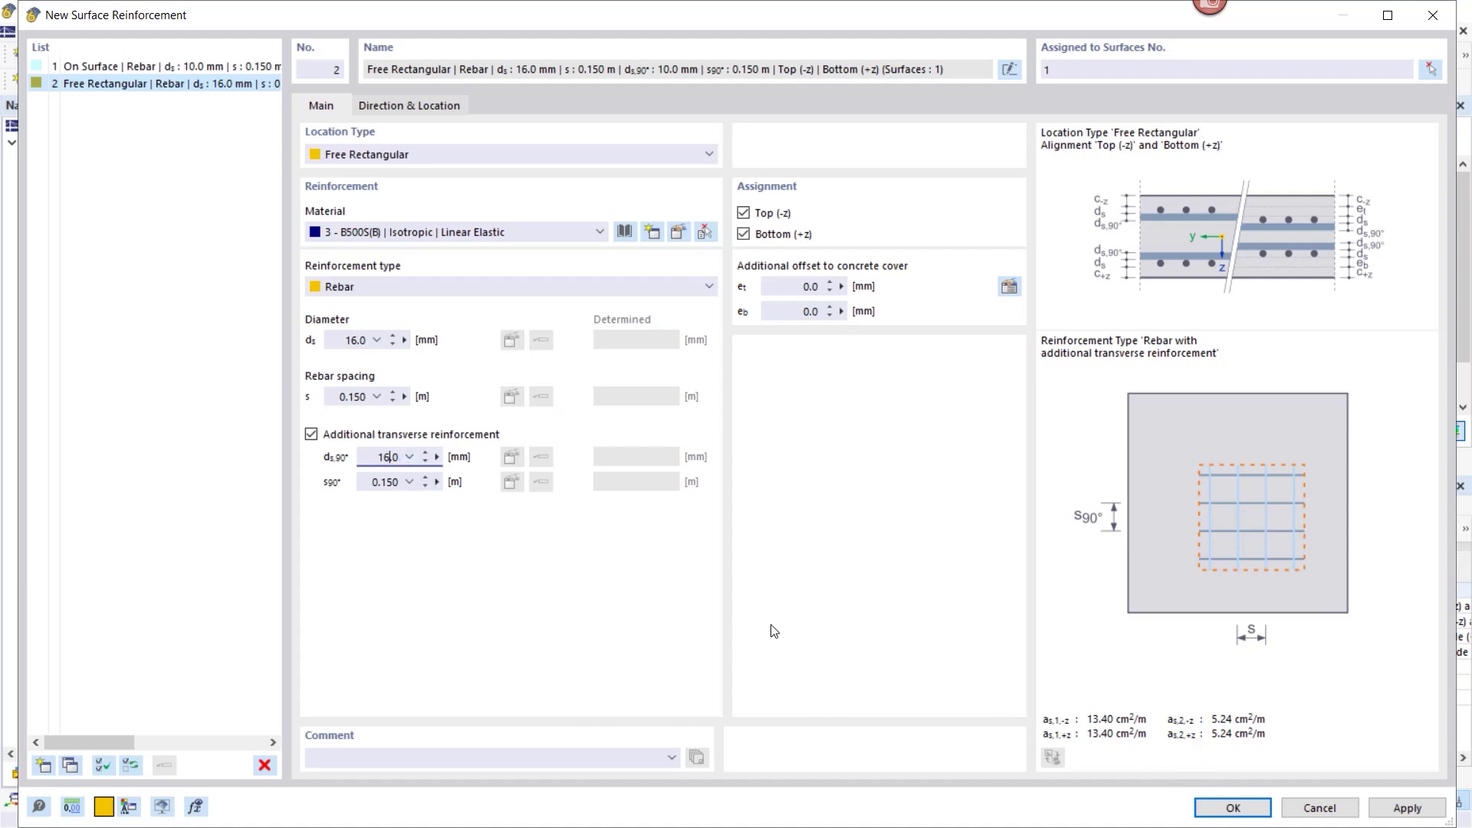
pyautogui.click(389, 483)
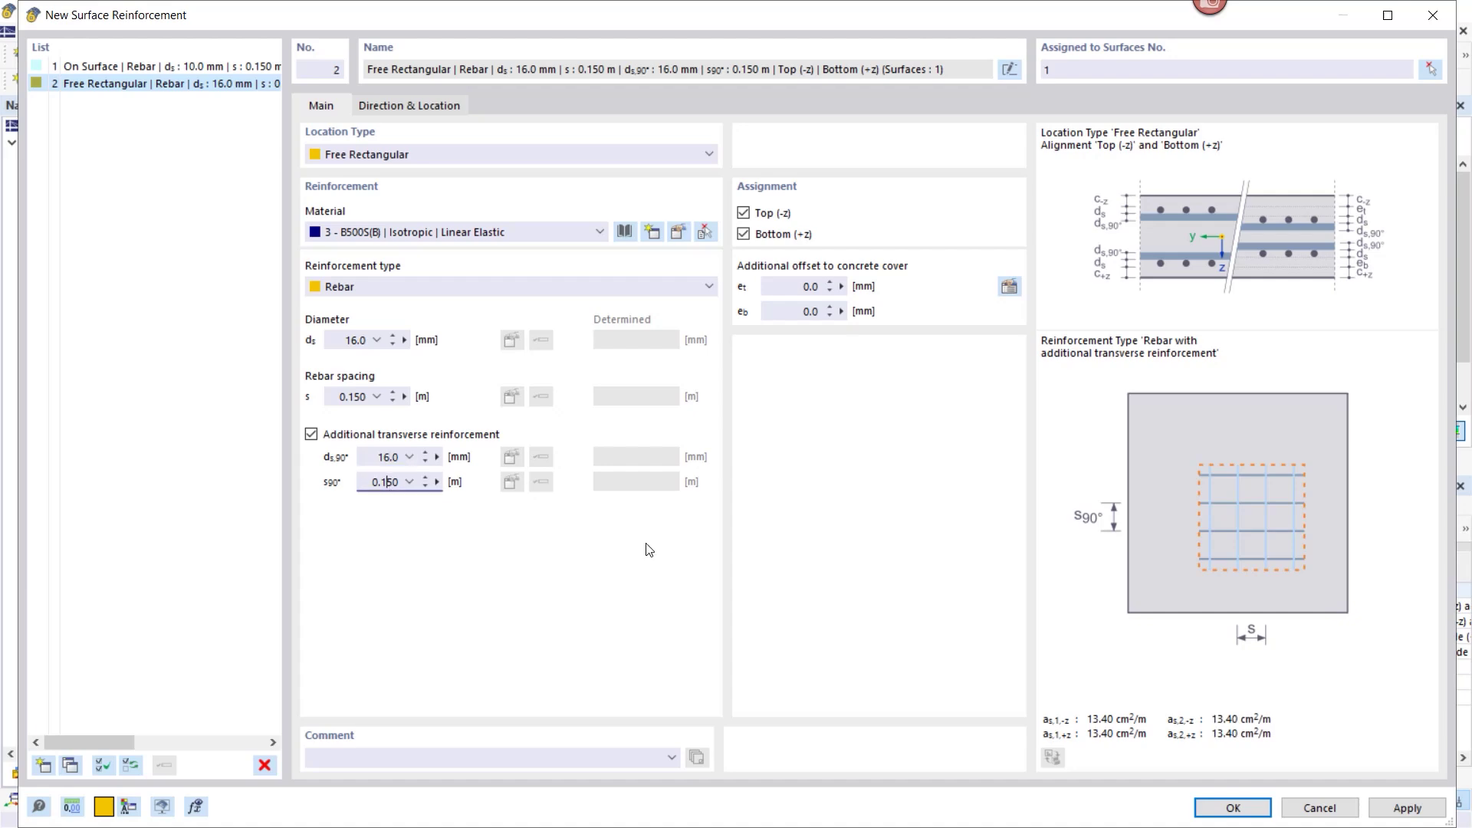
pyautogui.click(743, 233)
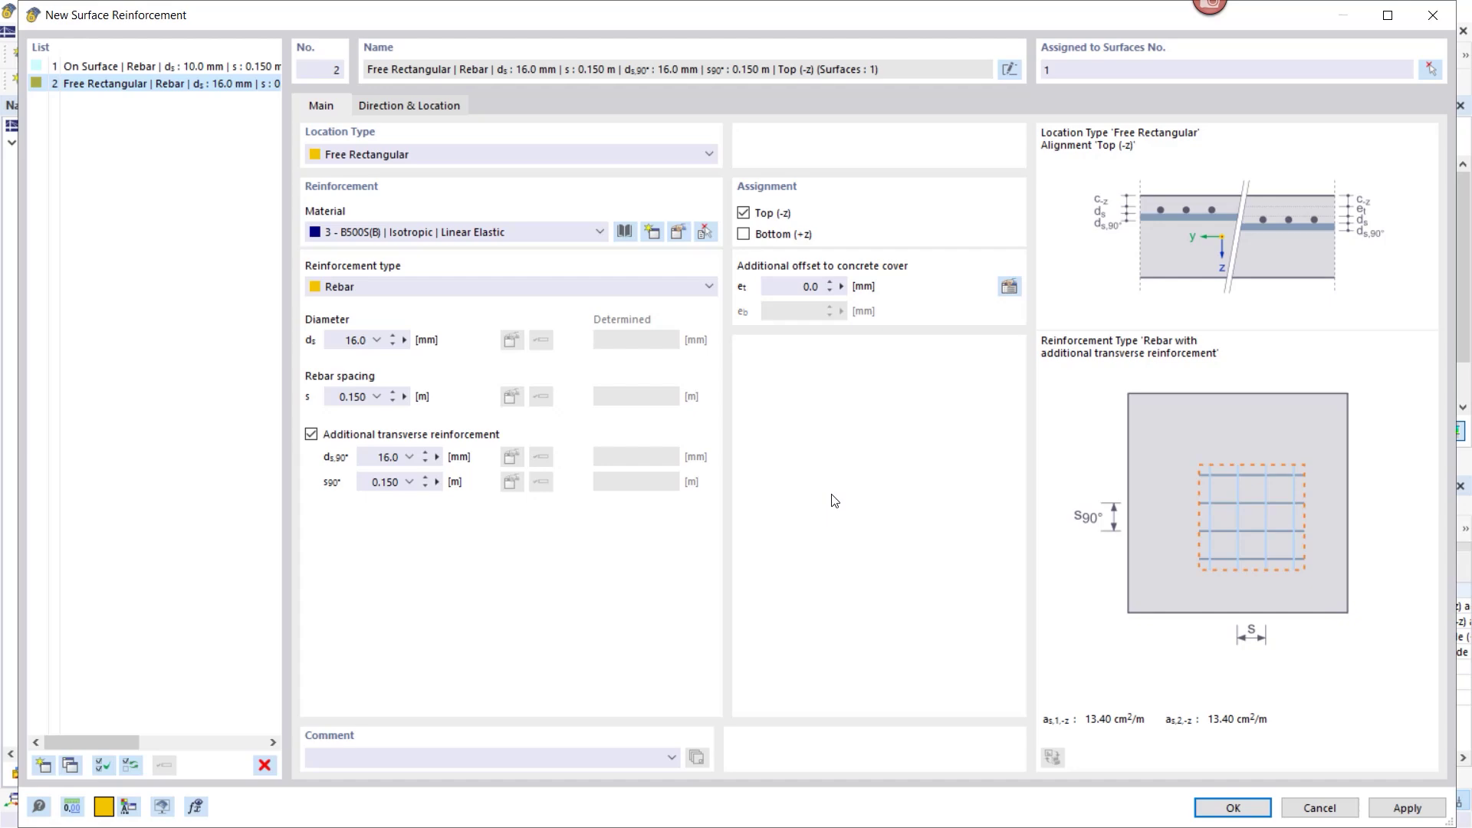
# Define the reinforcement location by center and sides of a rectangle, with a = 3 m and b = 4 m.
pyautogui.click(424, 107)
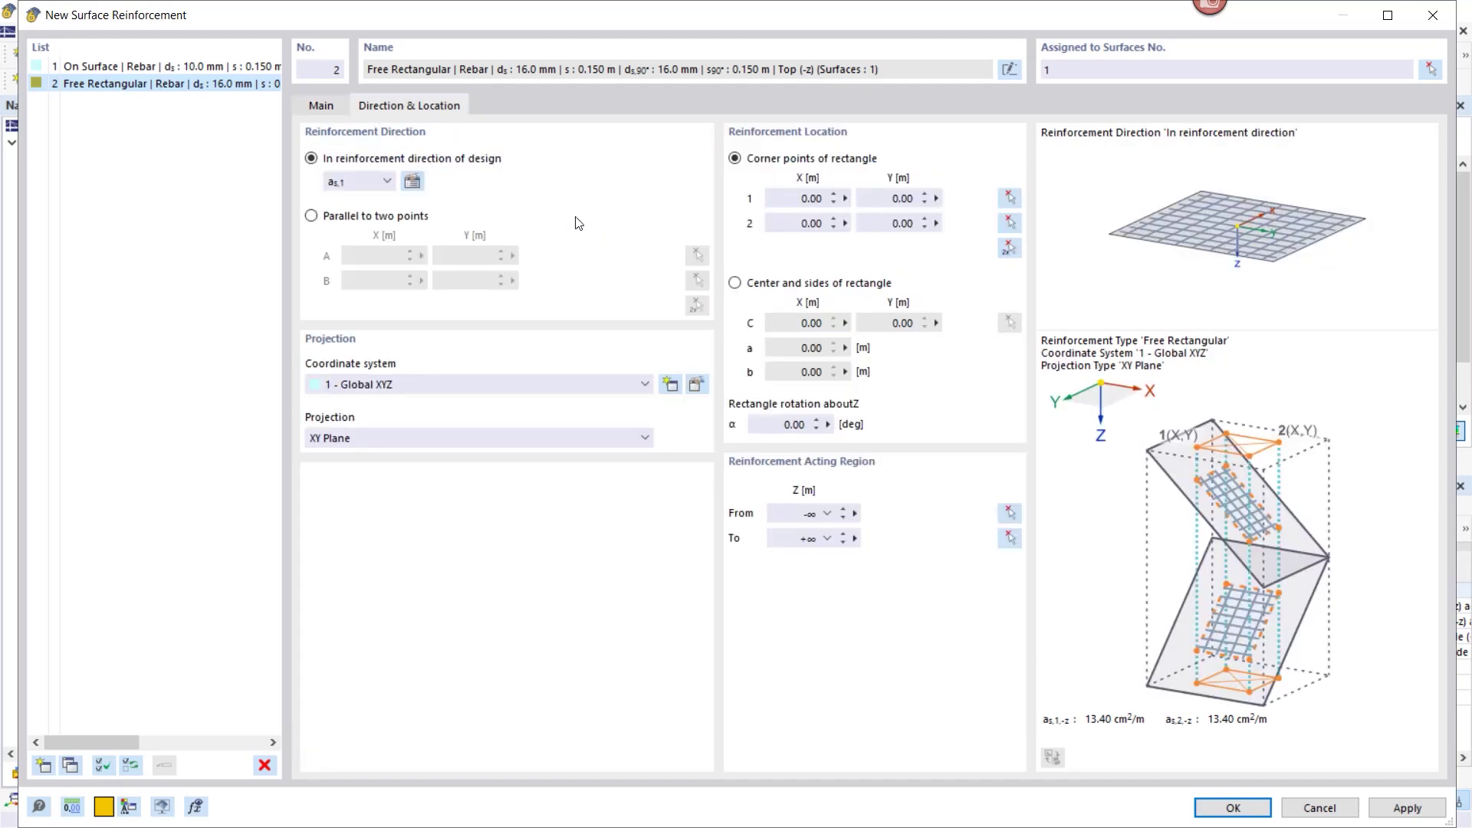
pyautogui.click(735, 283)
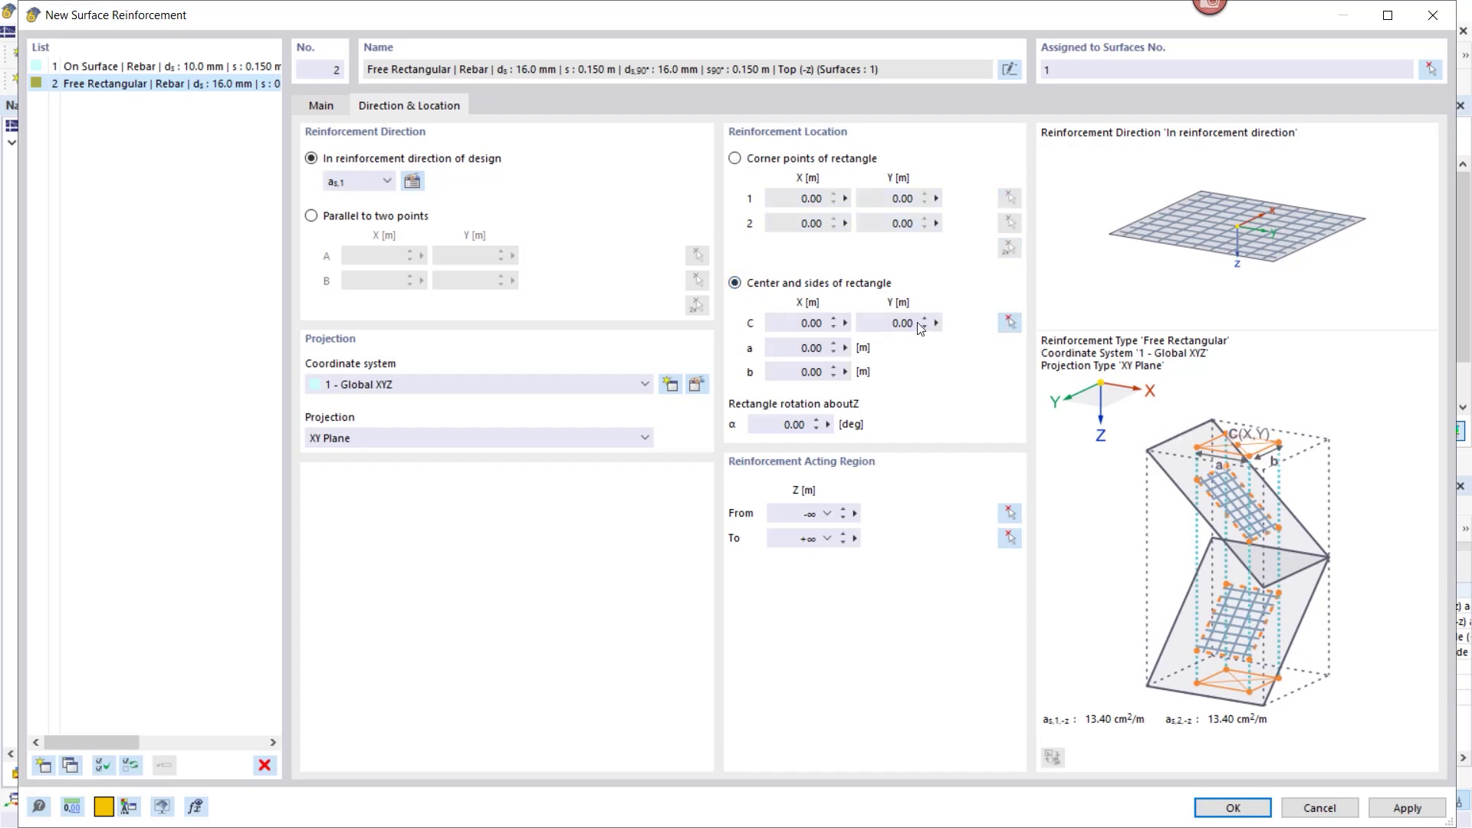
pyautogui.click(813, 348)
pyautogui.write('3')
pyautogui.click(789, 372)
pyautogui.write('4')
# Center the rectangle on the column node at X -7.60, Y 3.46 and save the reinforcement, accepting deletion of the Concrete Design results.
pyautogui.click(1012, 323)
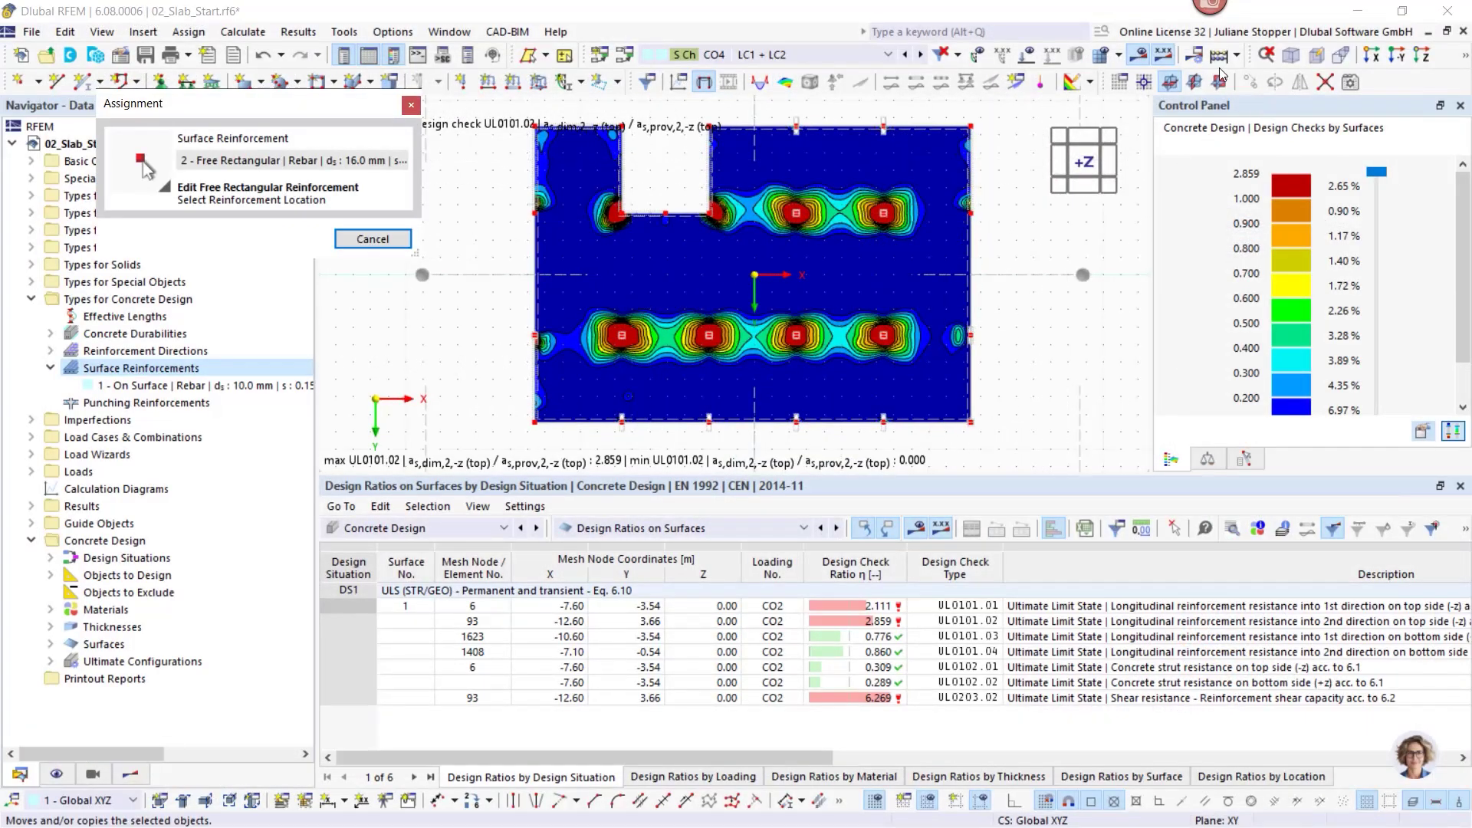
pyautogui.click(1134, 60)
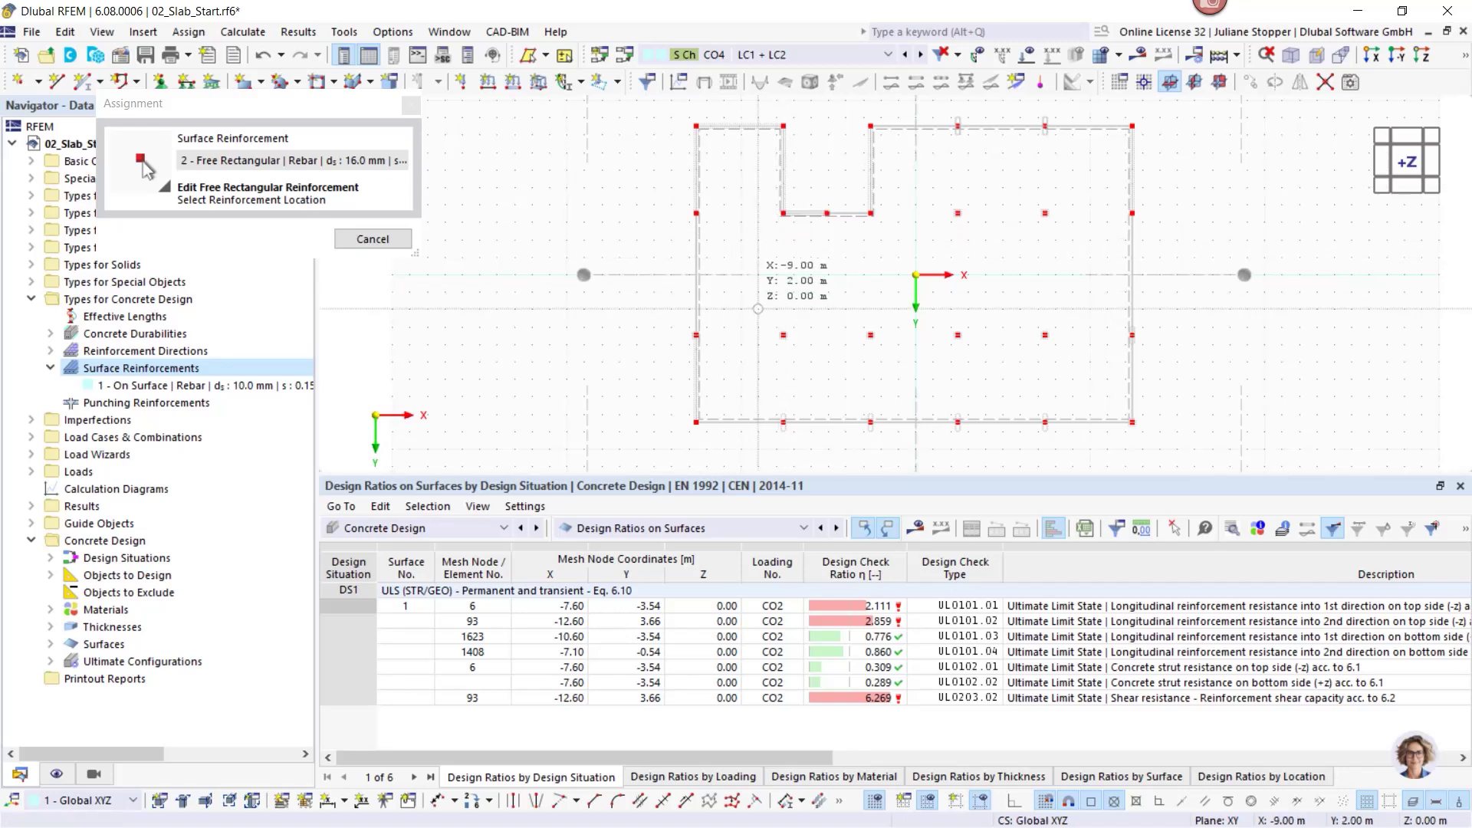
pyautogui.scroll(3, 776, 327)
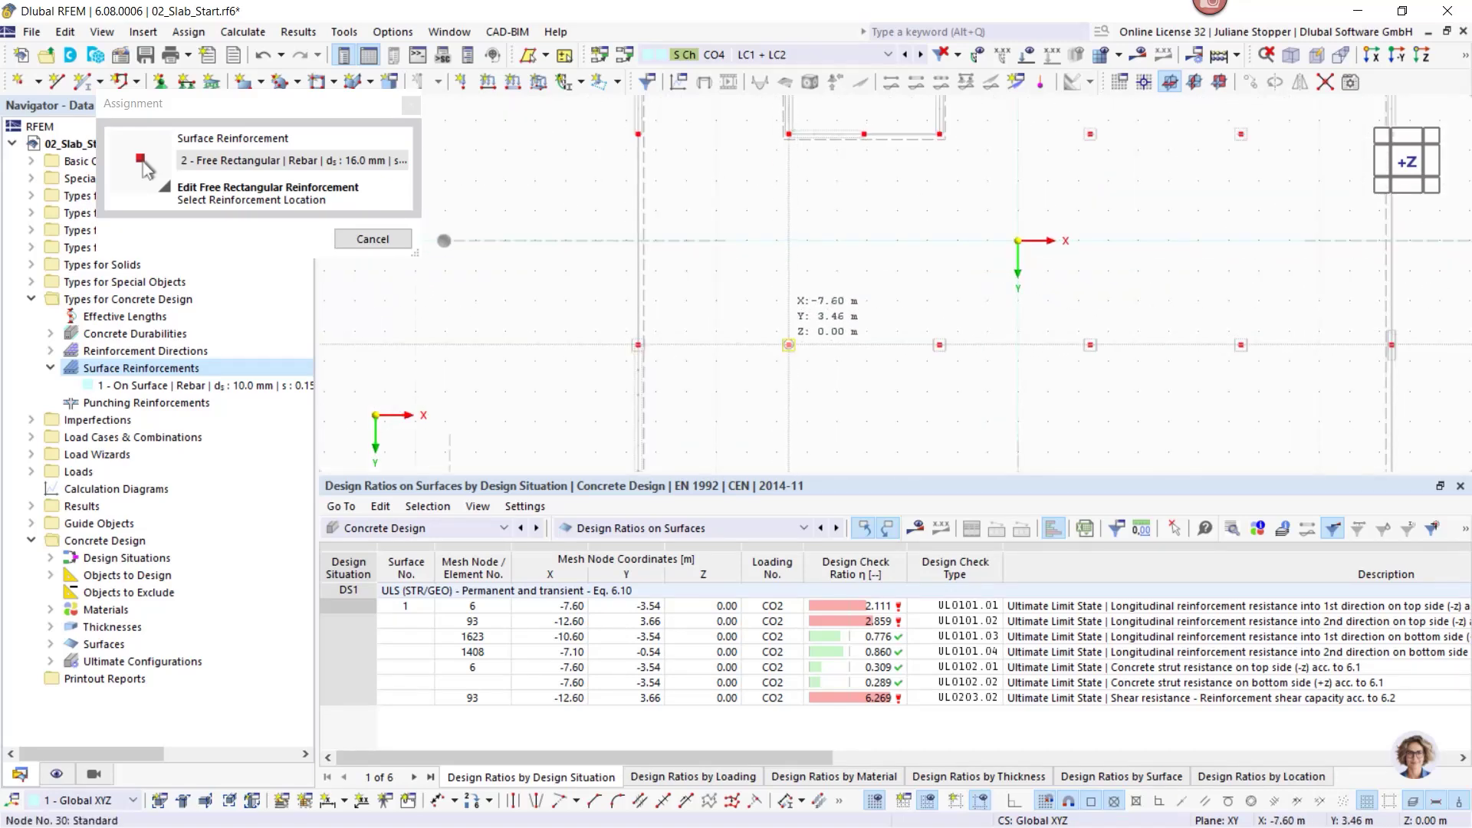
pyautogui.click(789, 345)
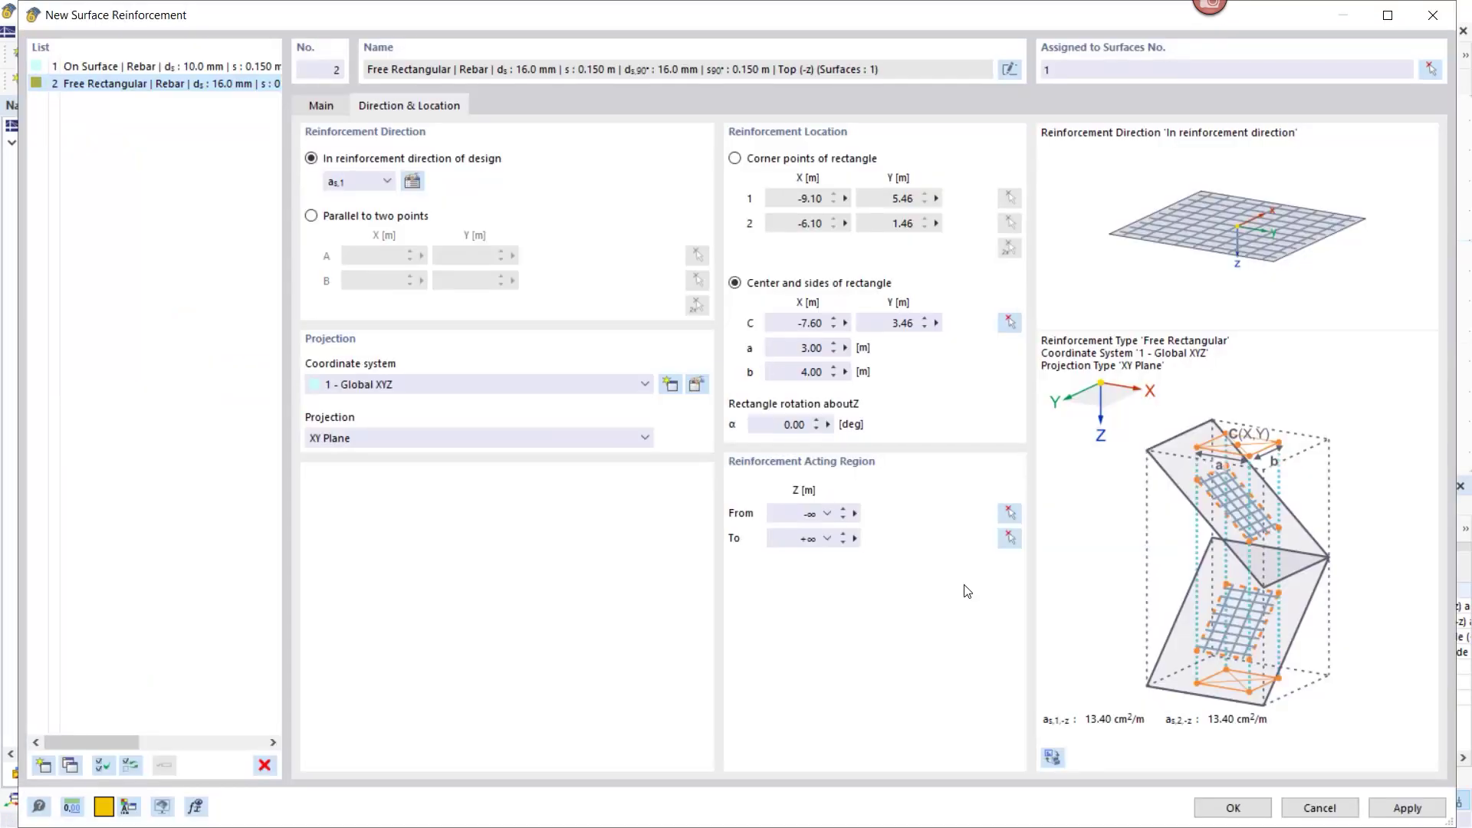
pyautogui.click(1229, 808)
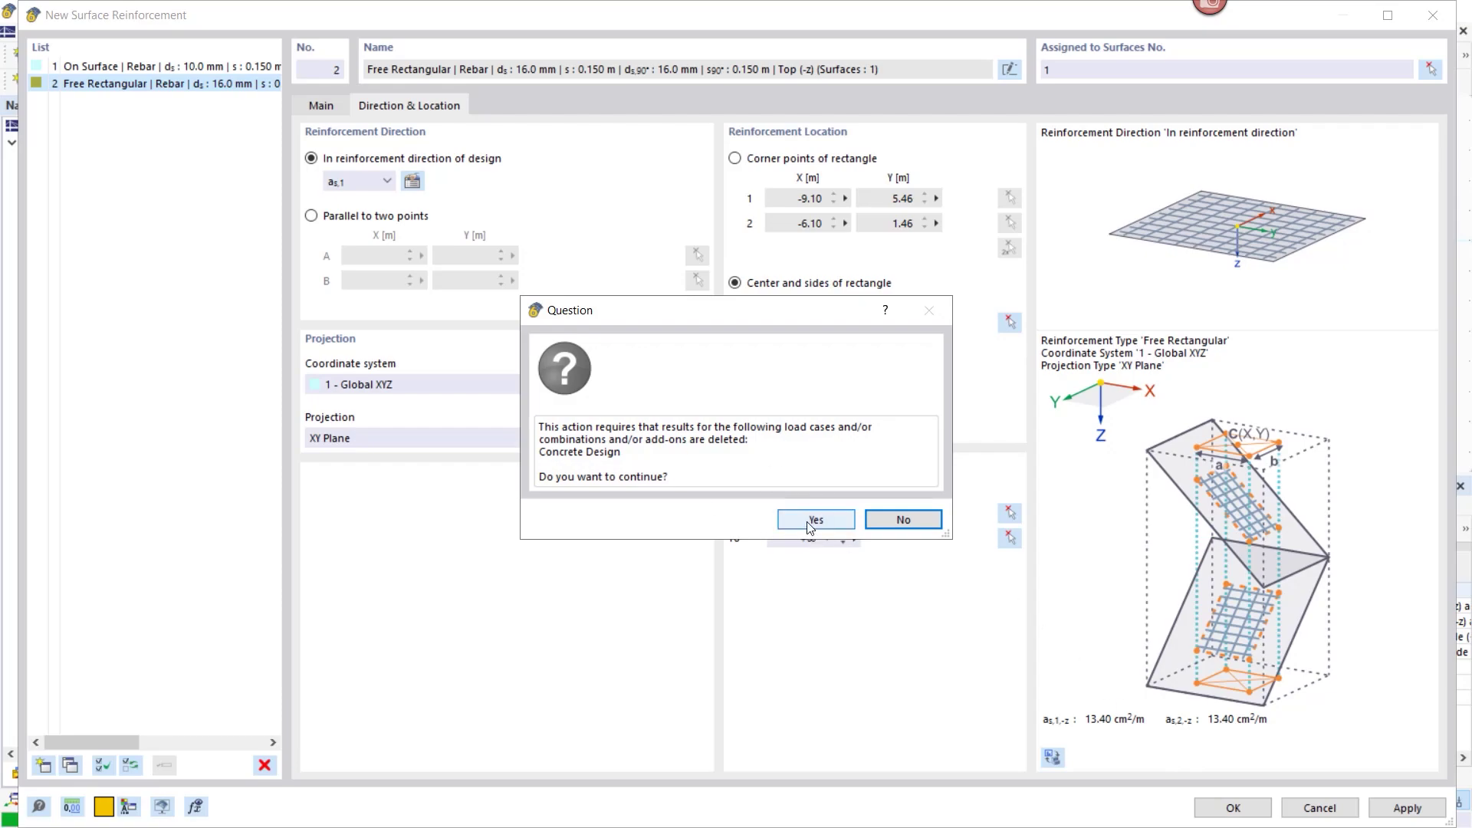
pyautogui.click(811, 521)
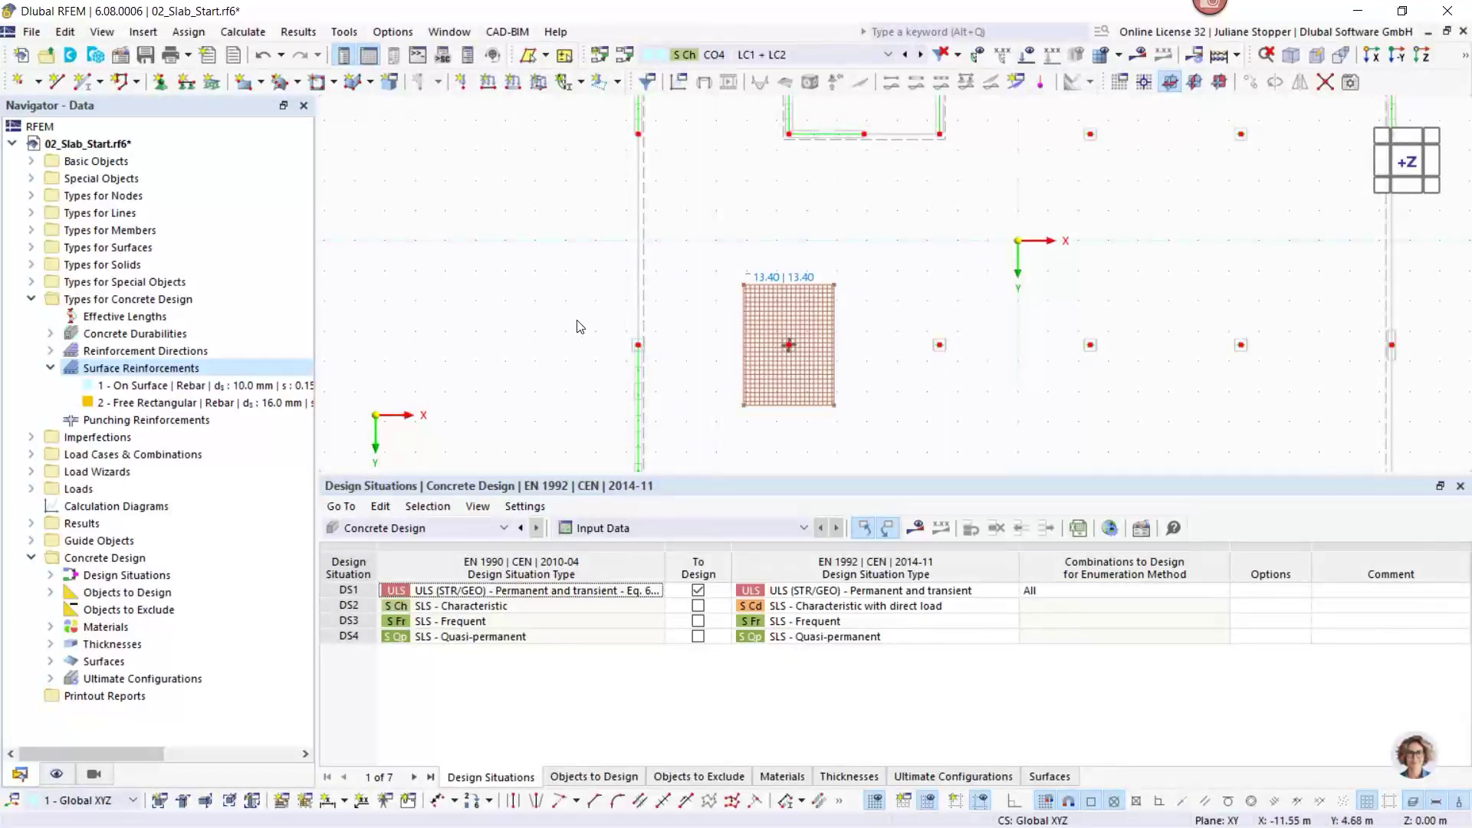
# Copy the rectangular reinforcement onto the other three interior columns of the lower row.
pyautogui.scroll(-3, 678, 376)
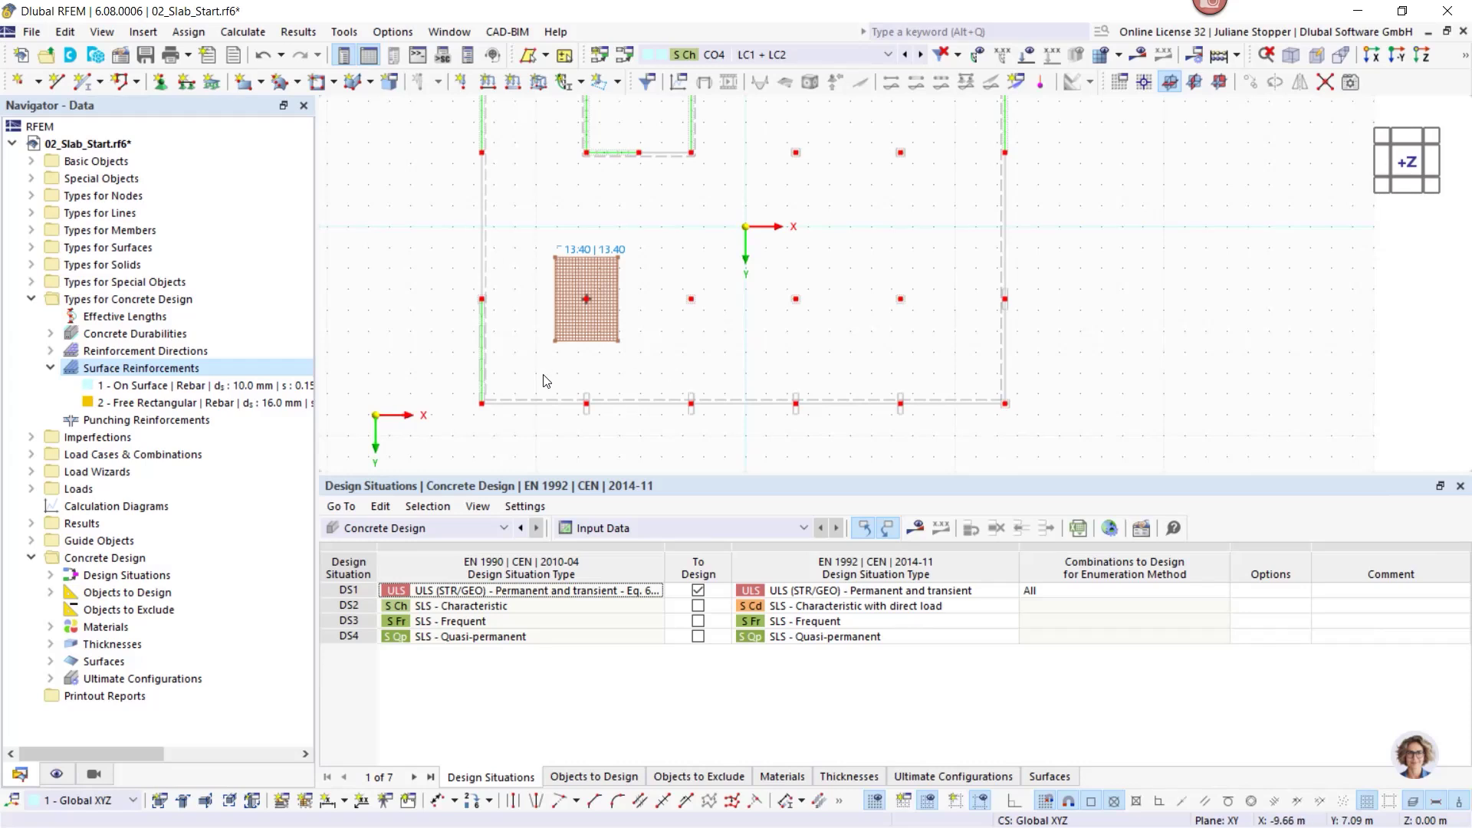
pyautogui.moveTo(648, 335); pyautogui.dragTo(548, 374)
pyautogui.moveTo(657, 322); pyautogui.dragTo(545, 360)
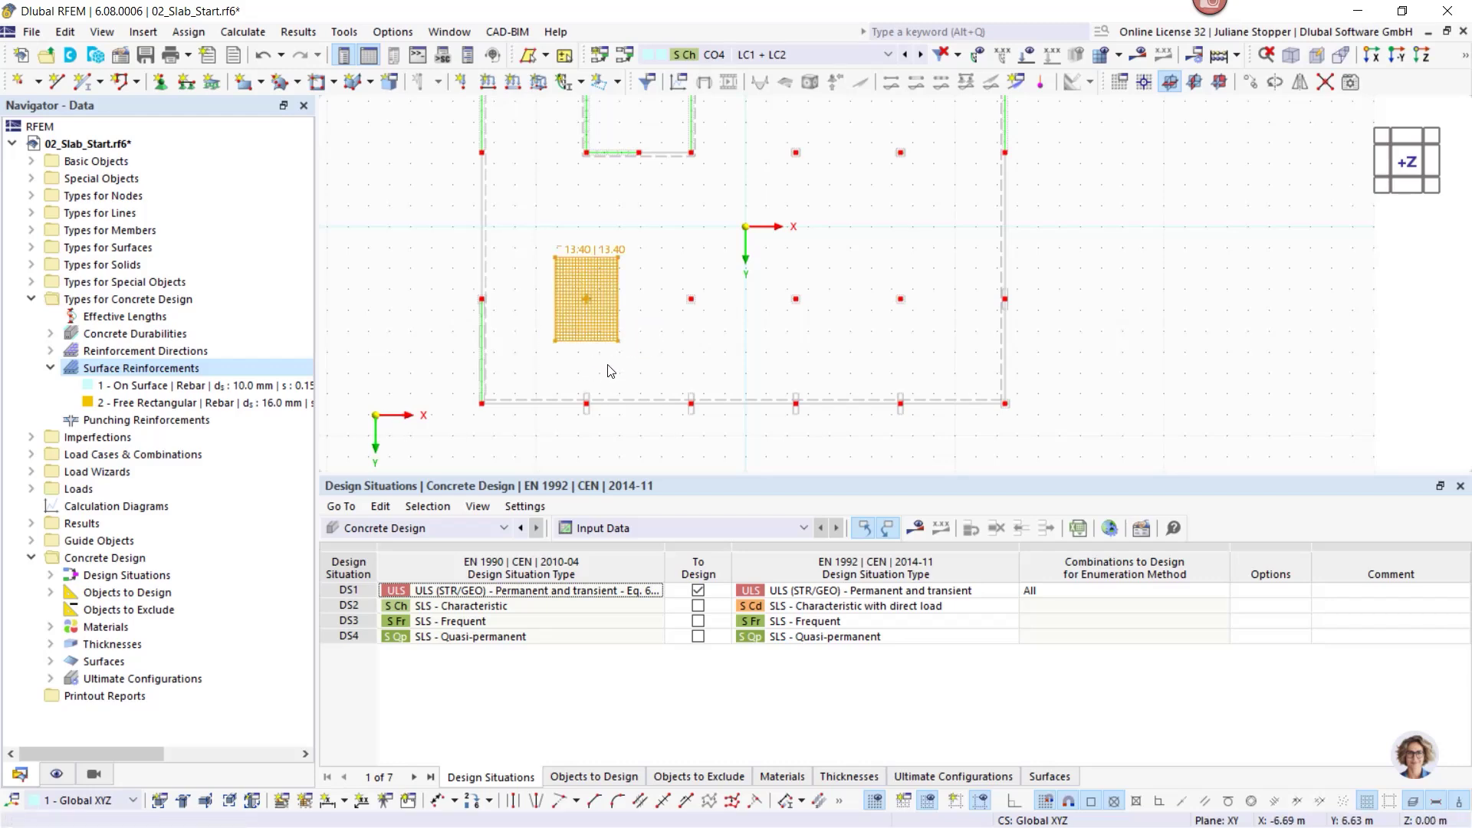
pyautogui.moveTo(665, 317); pyautogui.dragTo(545, 364)
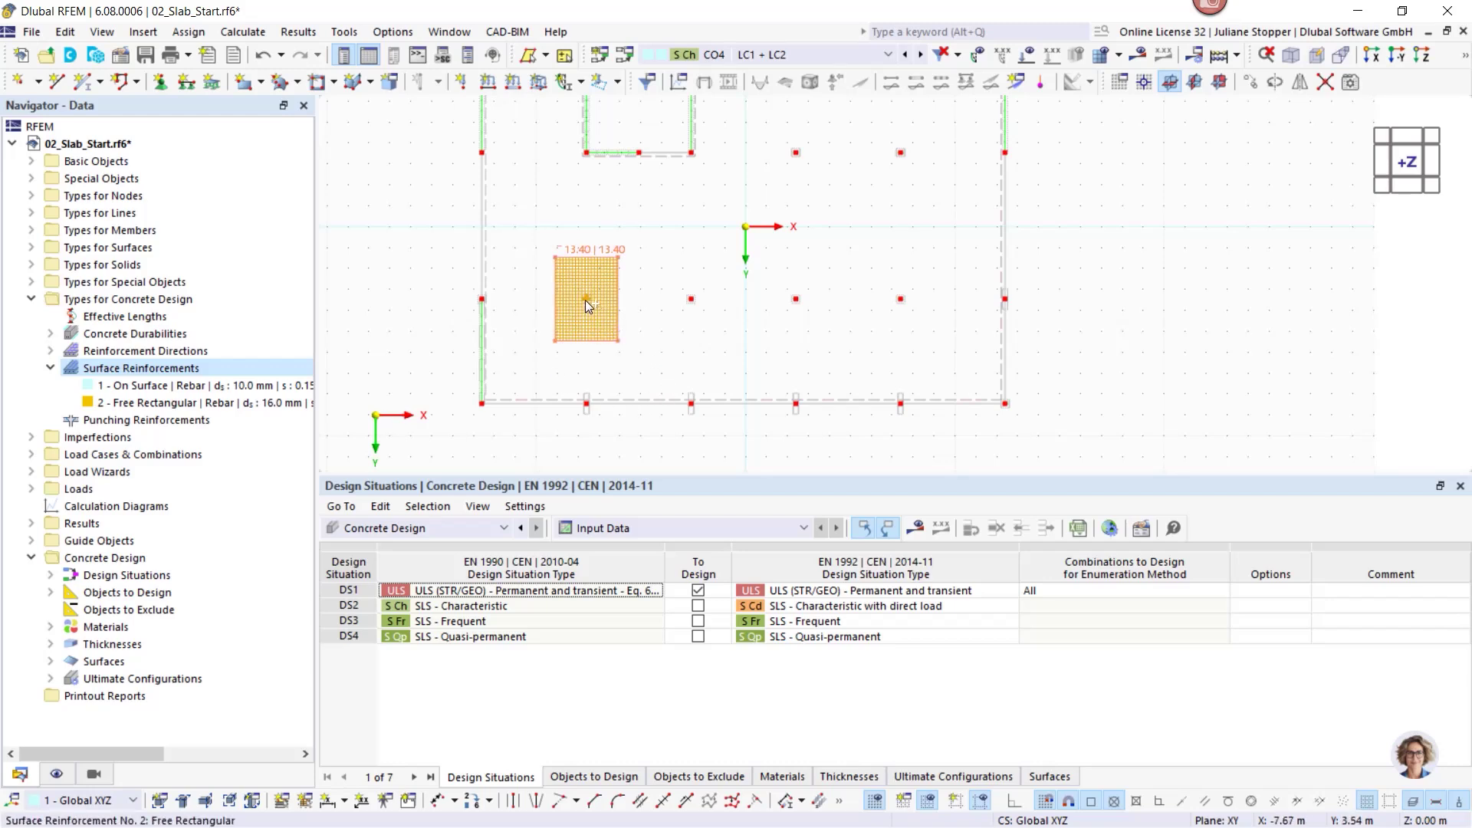
pyautogui.moveTo(586, 299); pyautogui.dragTo(690, 300)
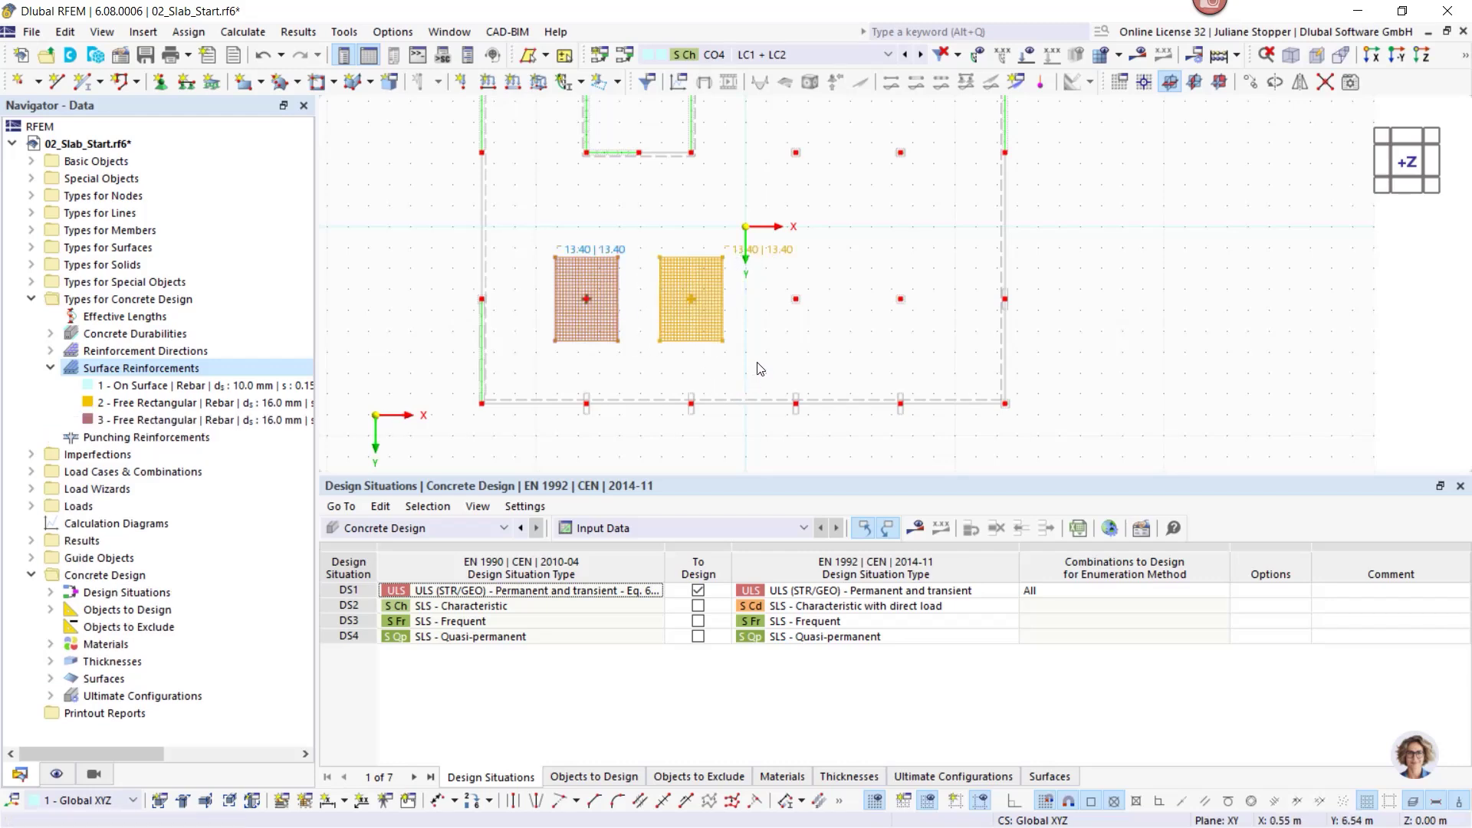
pyautogui.click(541, 377)
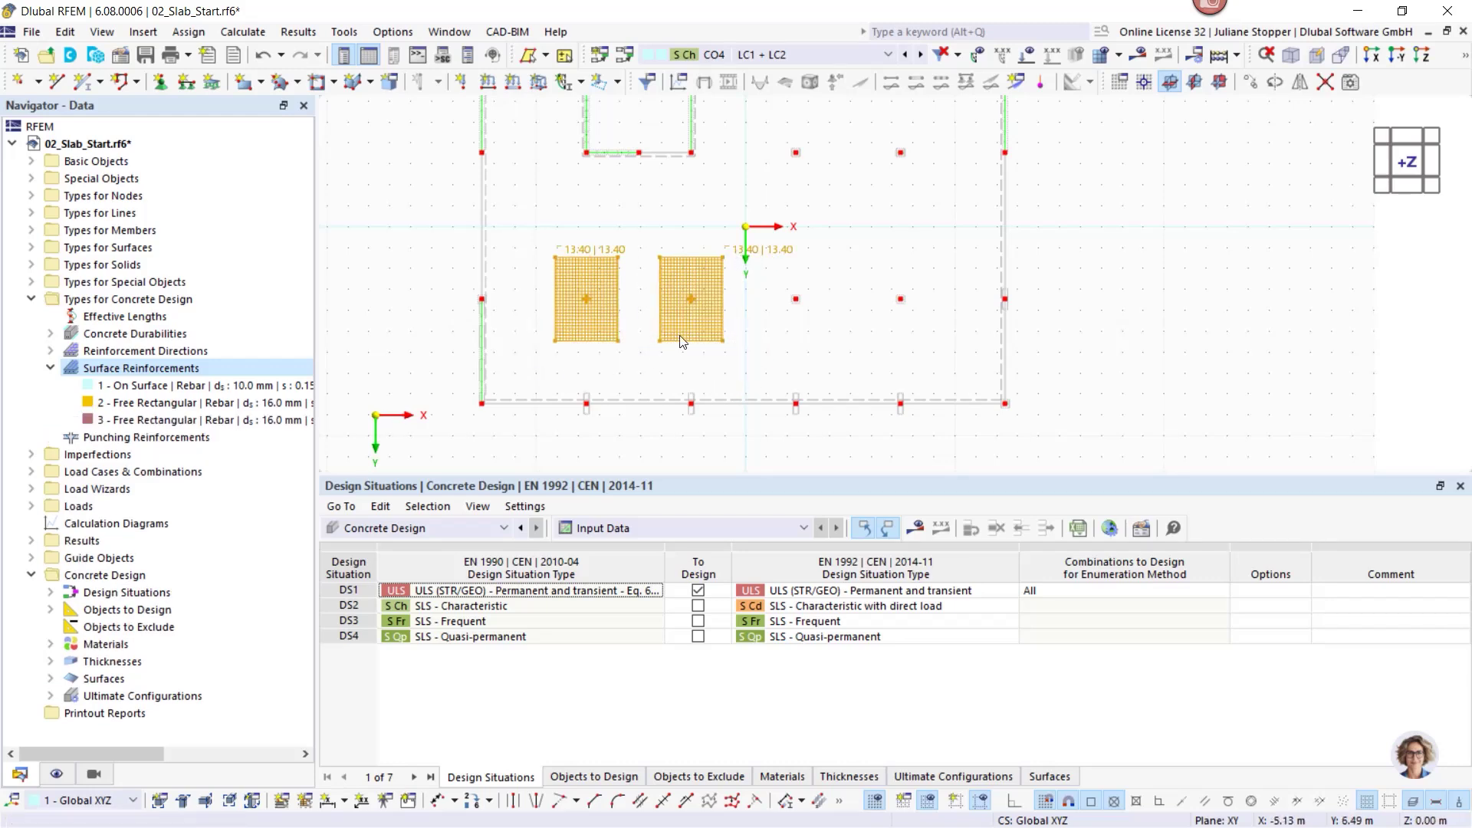
pyautogui.moveTo(691, 299); pyautogui.dragTo(908, 317)
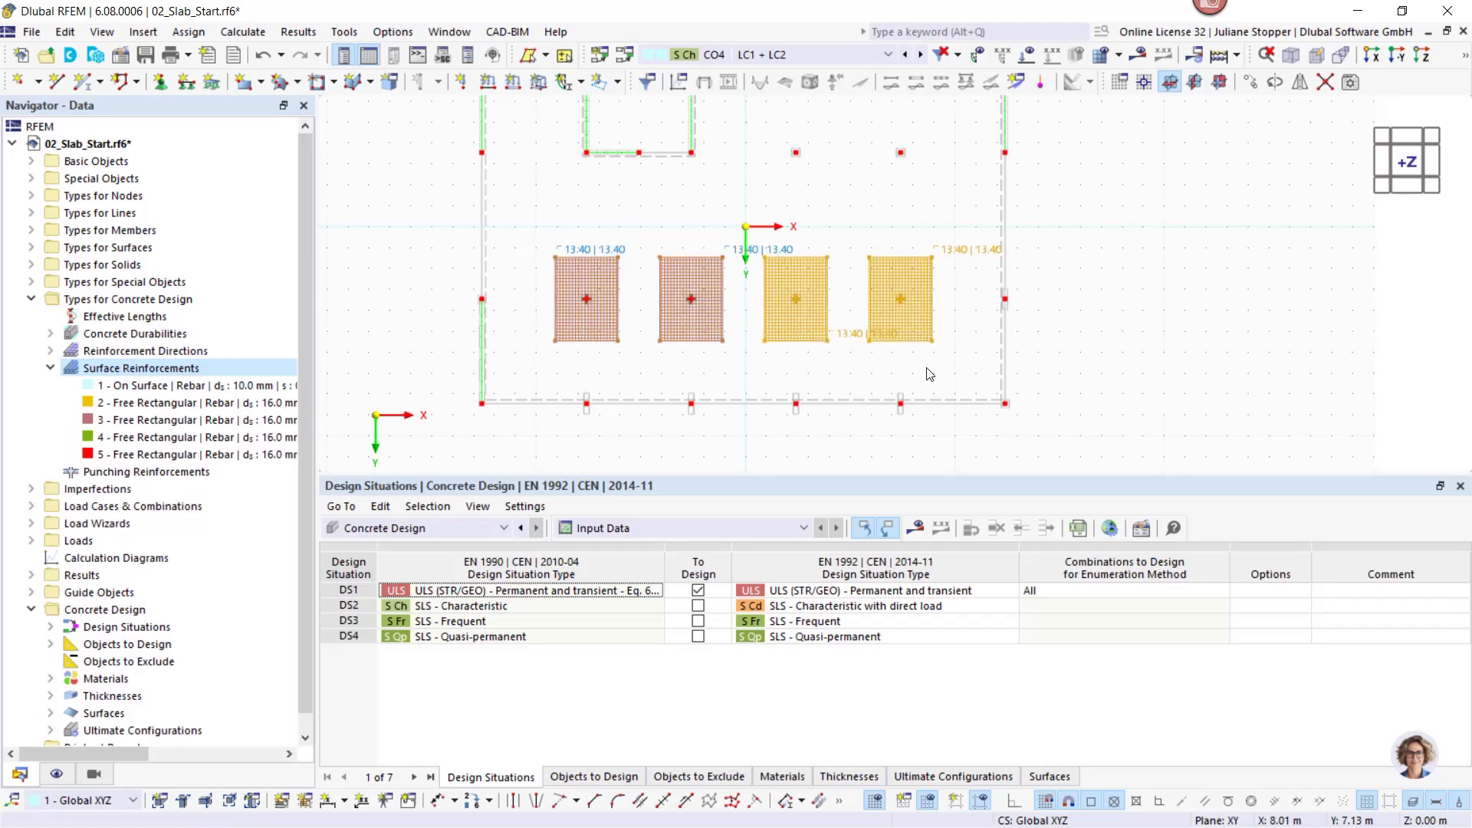
pyautogui.click(665, 358)
pyautogui.moveTo(640, 325); pyautogui.dragTo(543, 249)
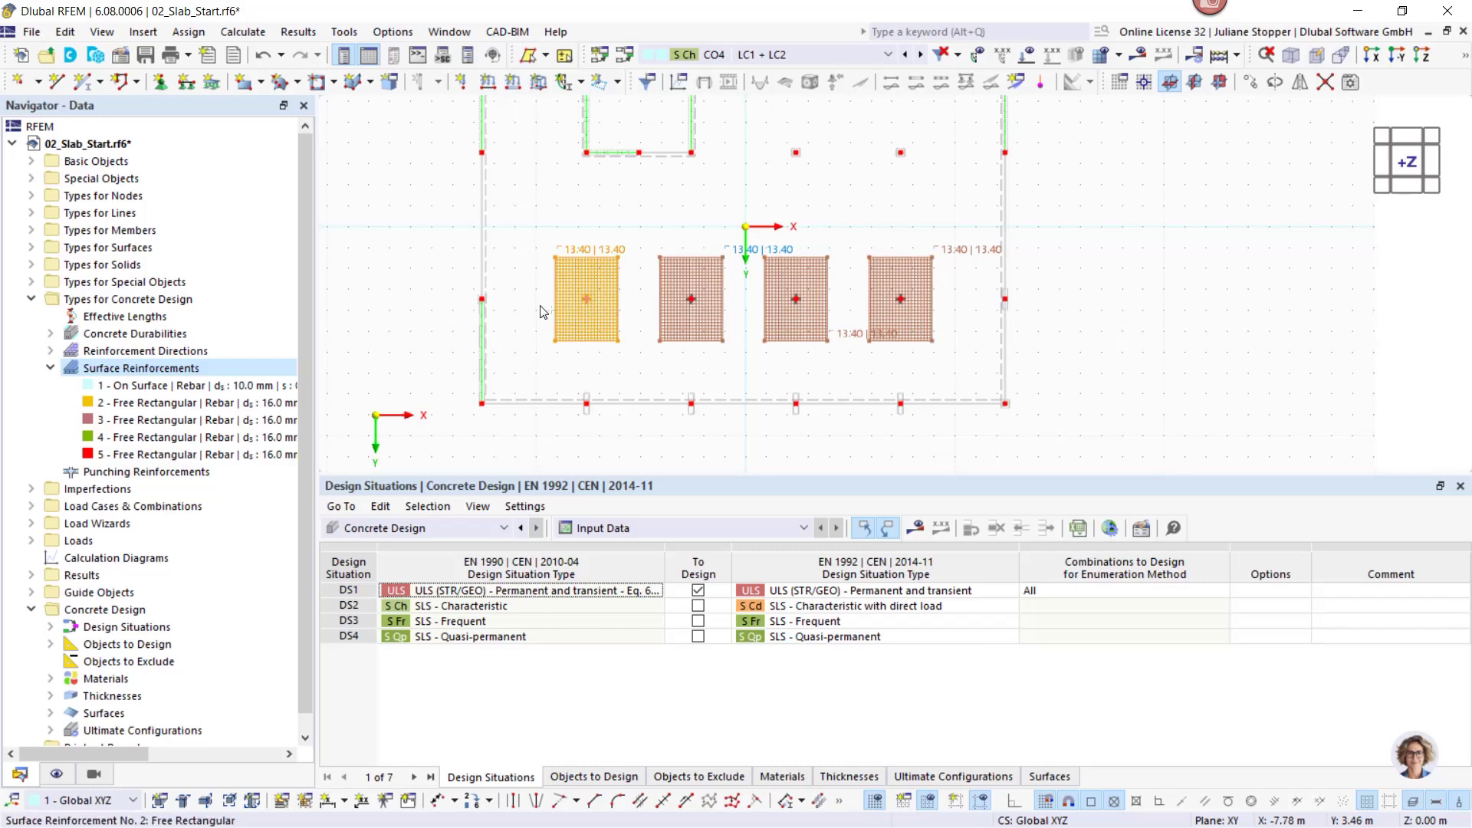
pyautogui.moveTo(543, 312); pyautogui.dragTo(481, 299)
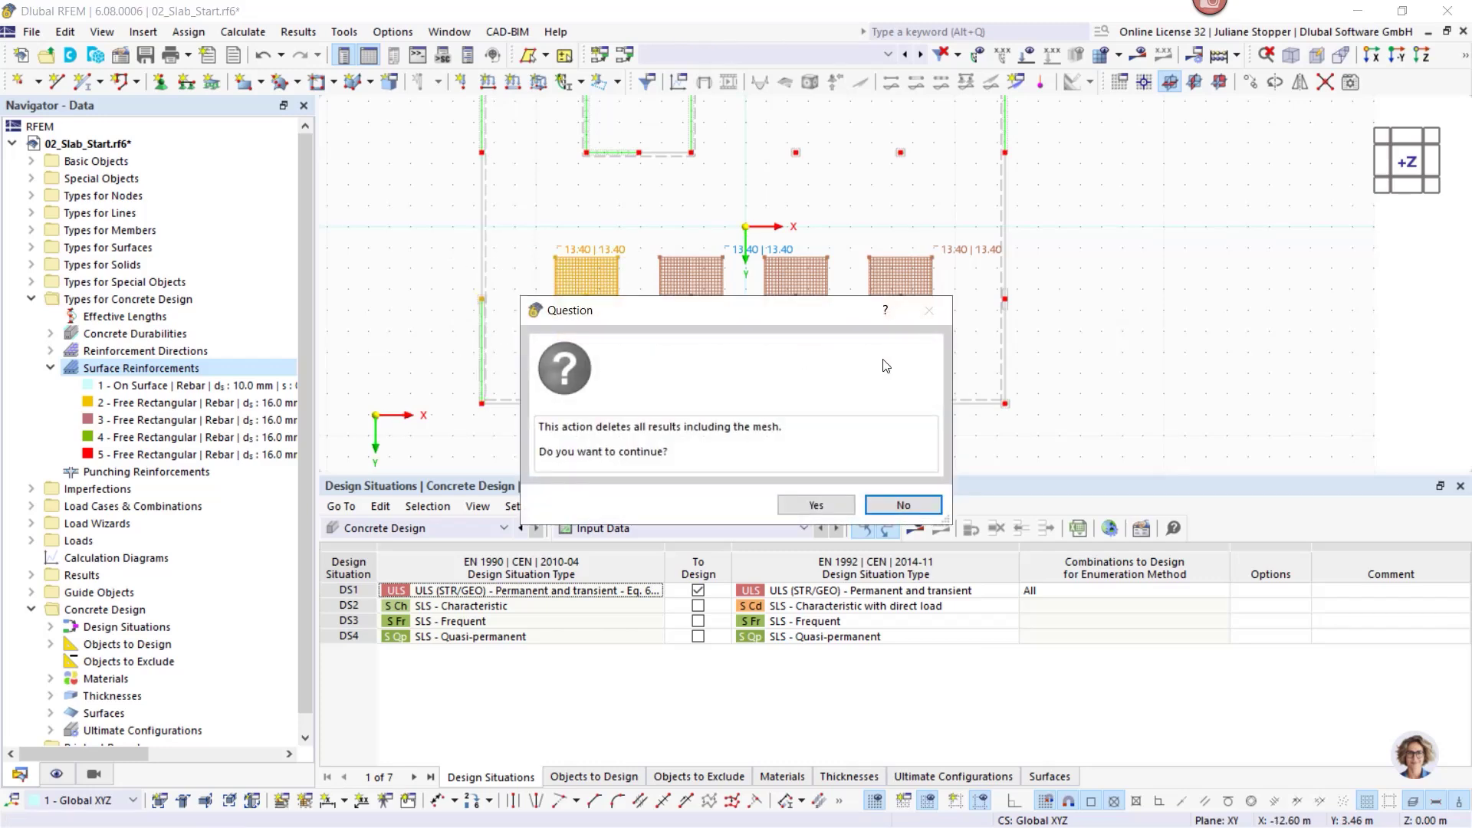
pyautogui.click(873, 500)
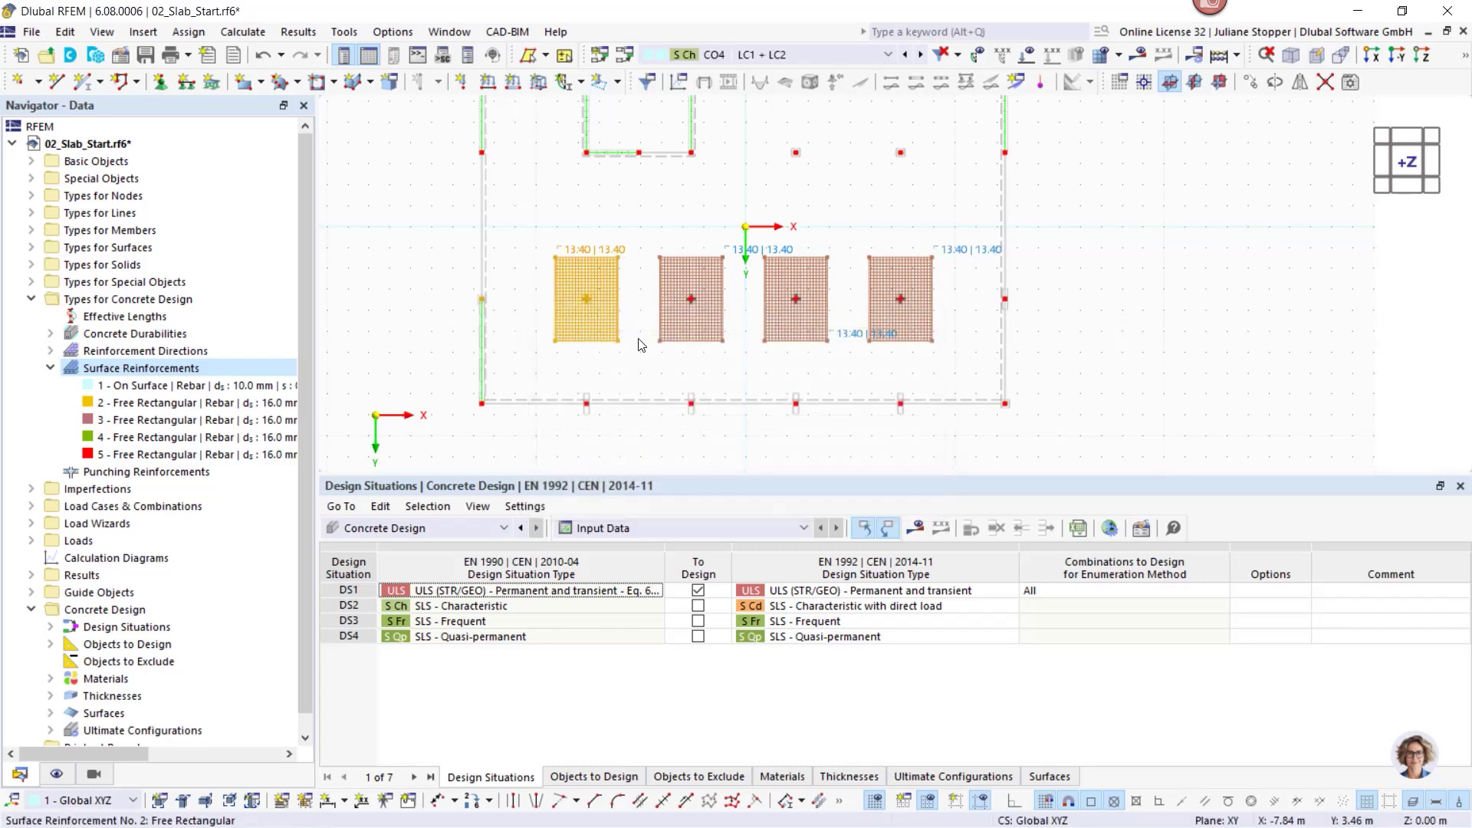
# Copy the leftmost rectangular reinforcement of the lower column row onto the support at the slab's left edge.
pyautogui.click(637, 331)
pyautogui.click(589, 312)
pyautogui.moveTo(582, 307); pyautogui.dragTo(487, 308)
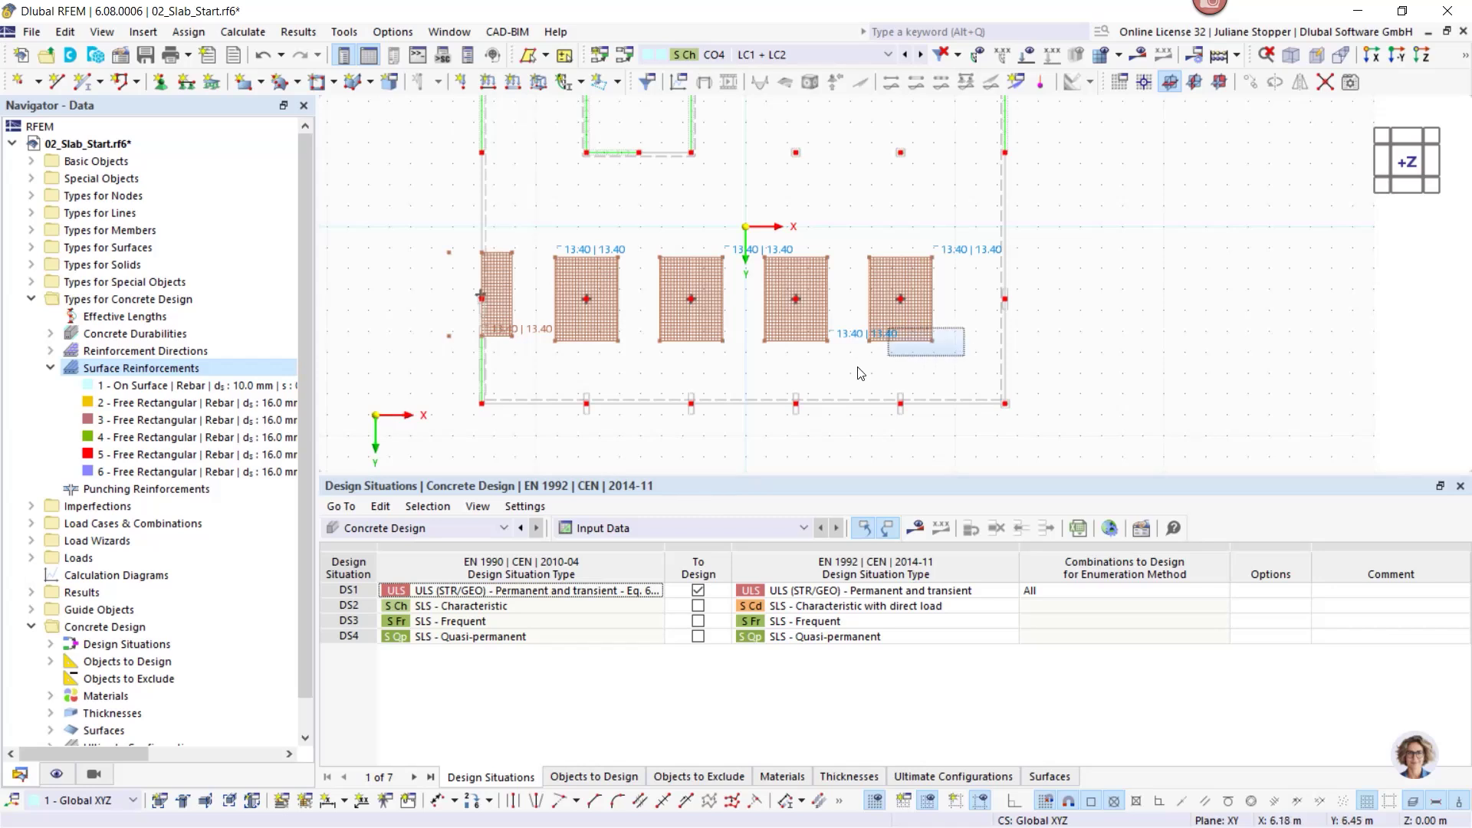
pyautogui.click(904, 307)
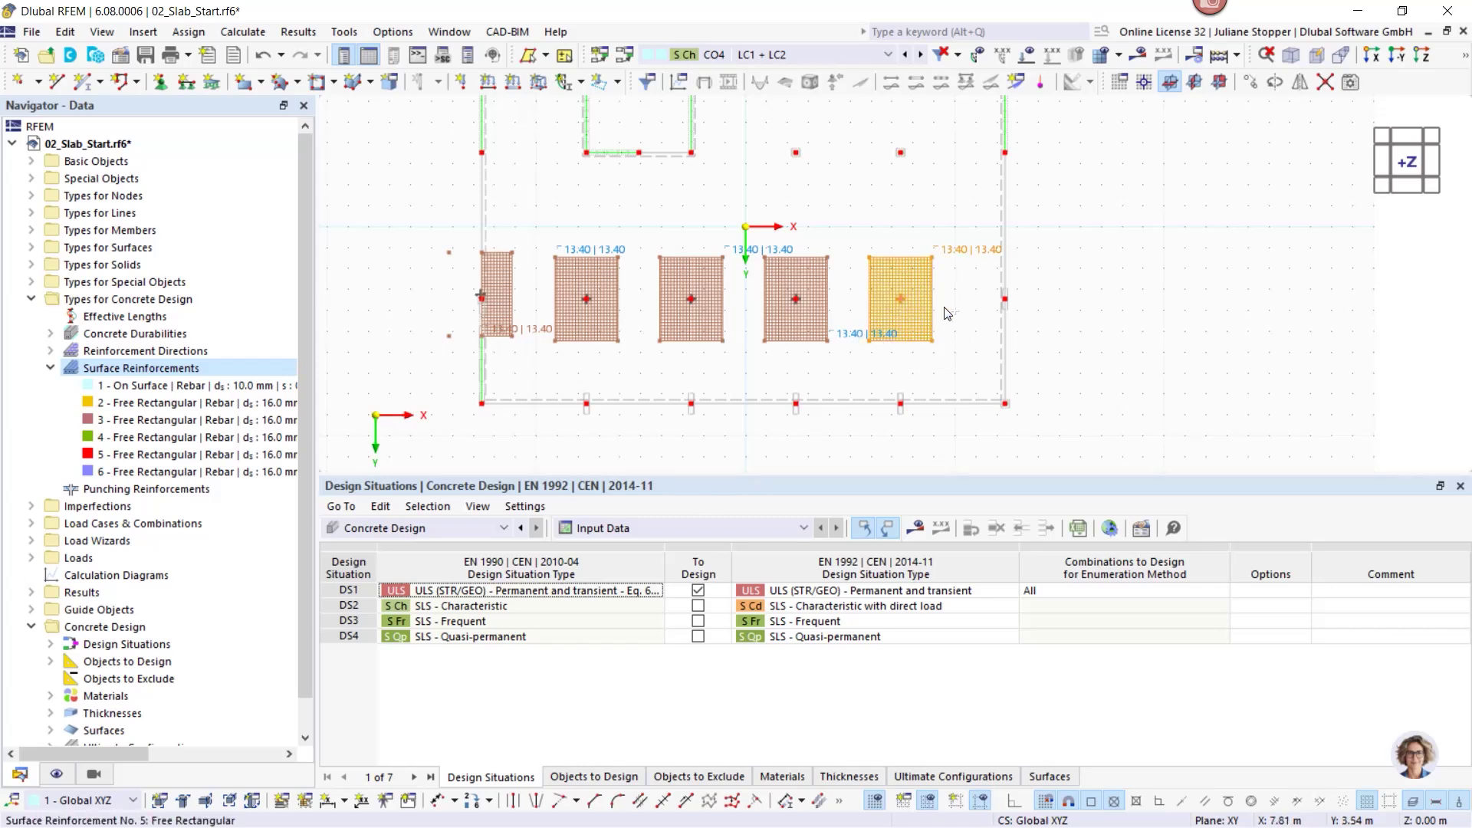
pyautogui.keyDown('ctrl'); pyautogui.moveTo(907, 306); pyautogui.dragTo(1001, 310); pyautogui.keyUp('ctrl')
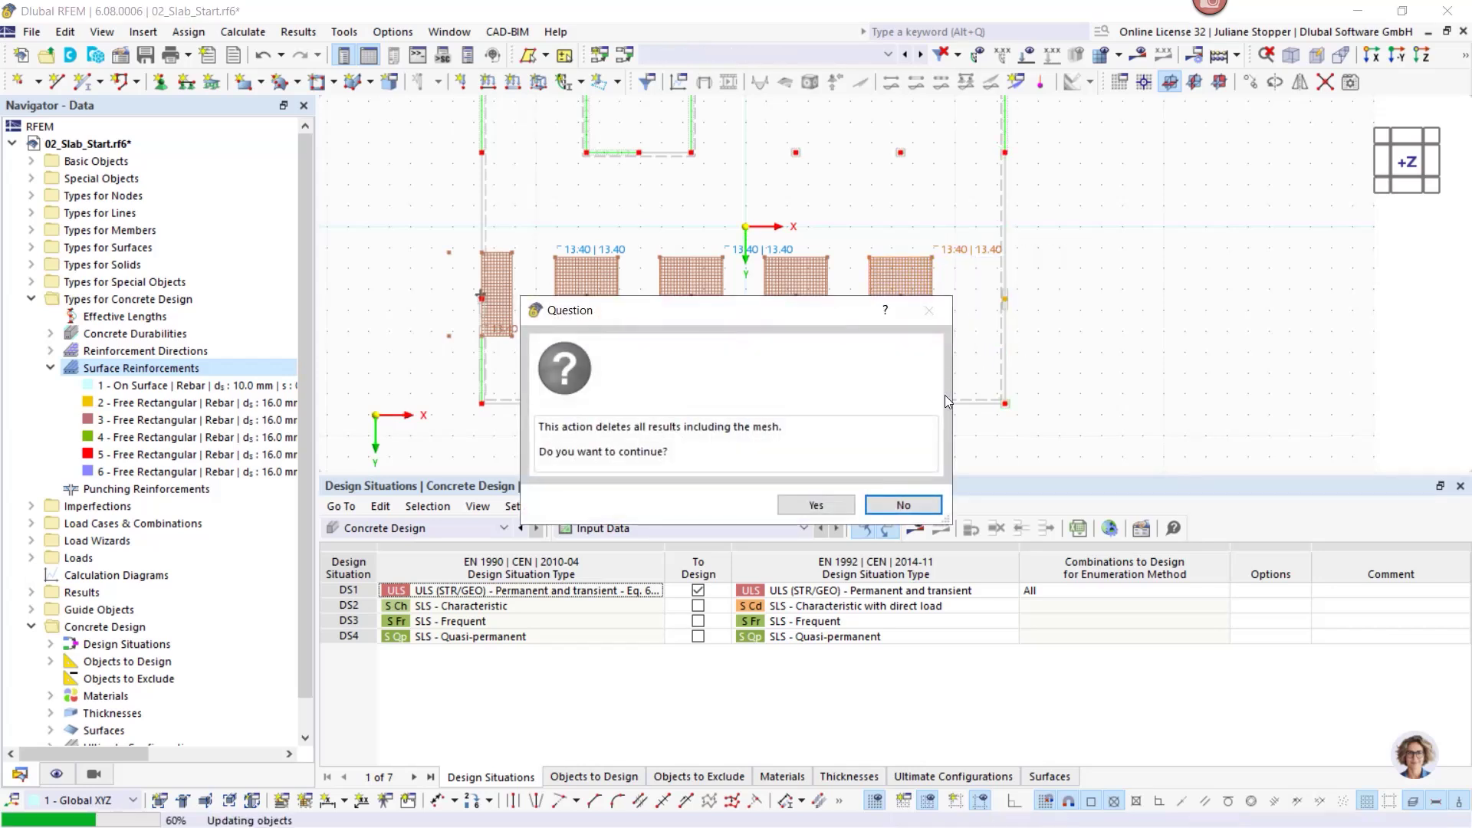
pyautogui.click(898, 506)
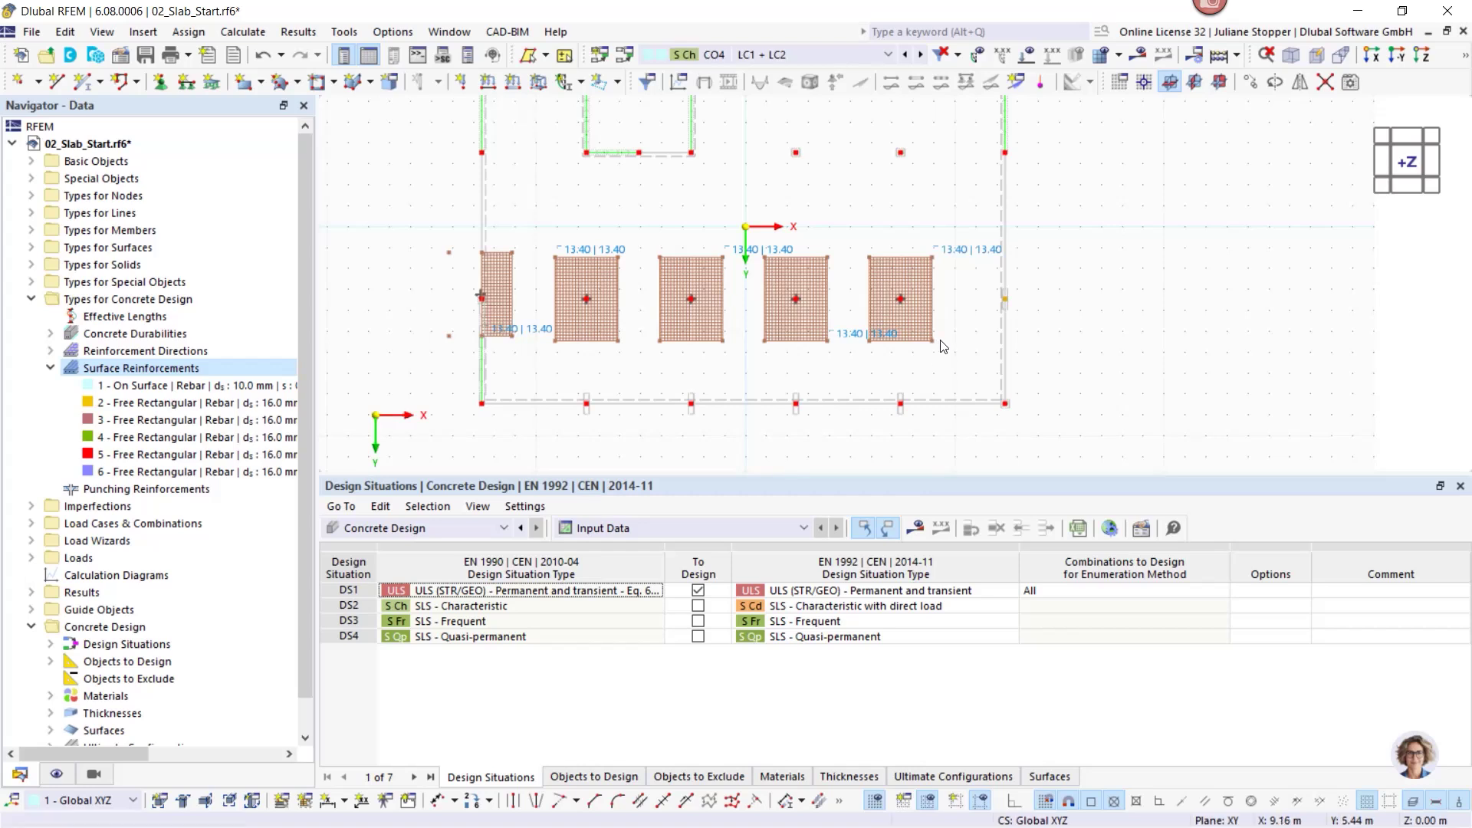
# Copy the rectangular reinforcement at the slab's left edge onto the support of the lower column row at the right edge.
pyautogui.click(927, 319)
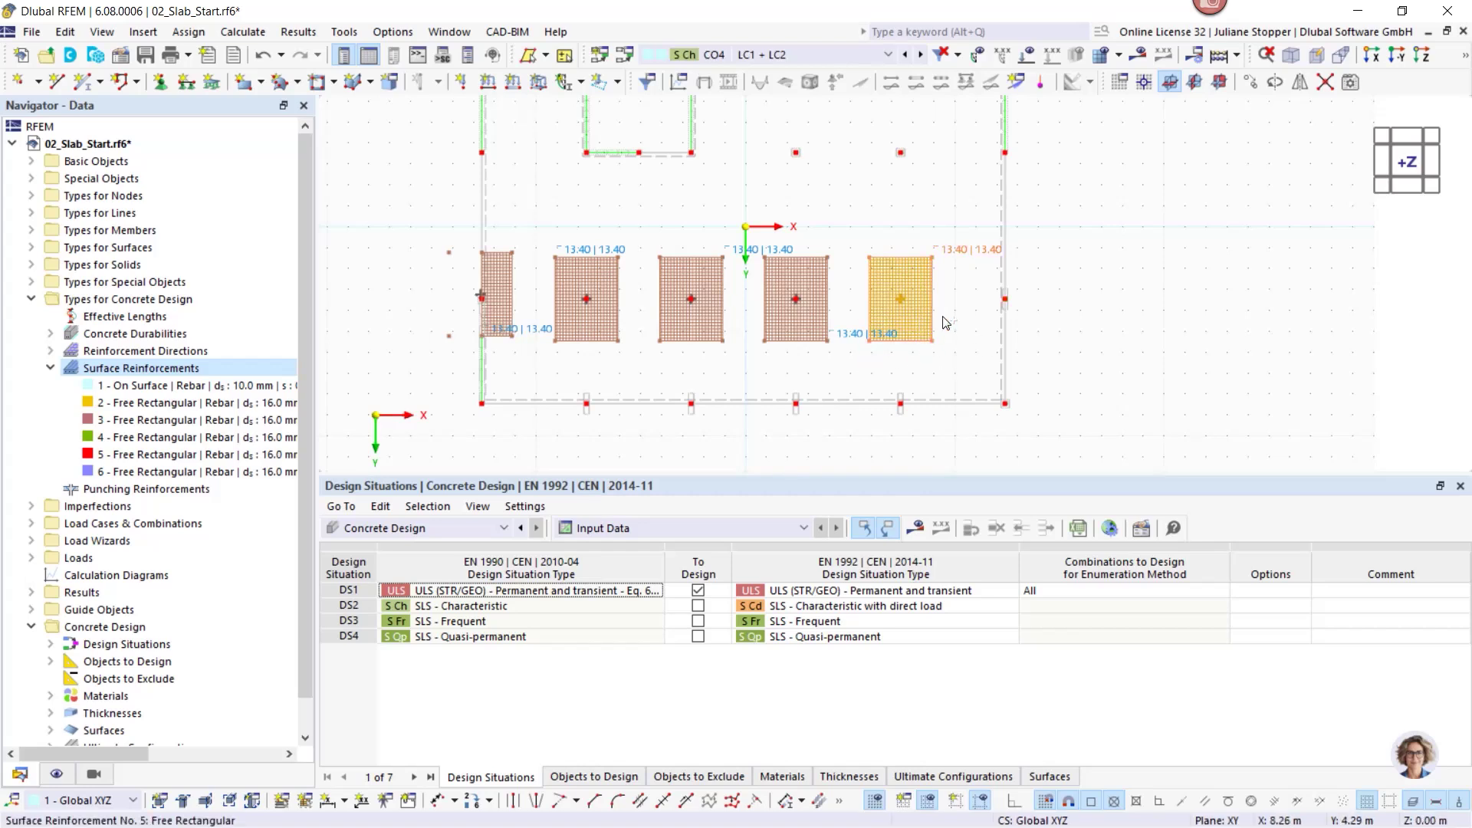
pyautogui.keyDown('ctrl'); pyautogui.moveTo(1016, 330); pyautogui.dragTo(500, 319); pyautogui.keyUp('ctrl')
# Try to place the six lower-row reinforcements freehand on the upper column row, and undo both attempts.
pyautogui.keyDown('ctrl'); pyautogui.moveTo(595, 316); pyautogui.dragTo(586, 170); pyautogui.keyUp('ctrl')
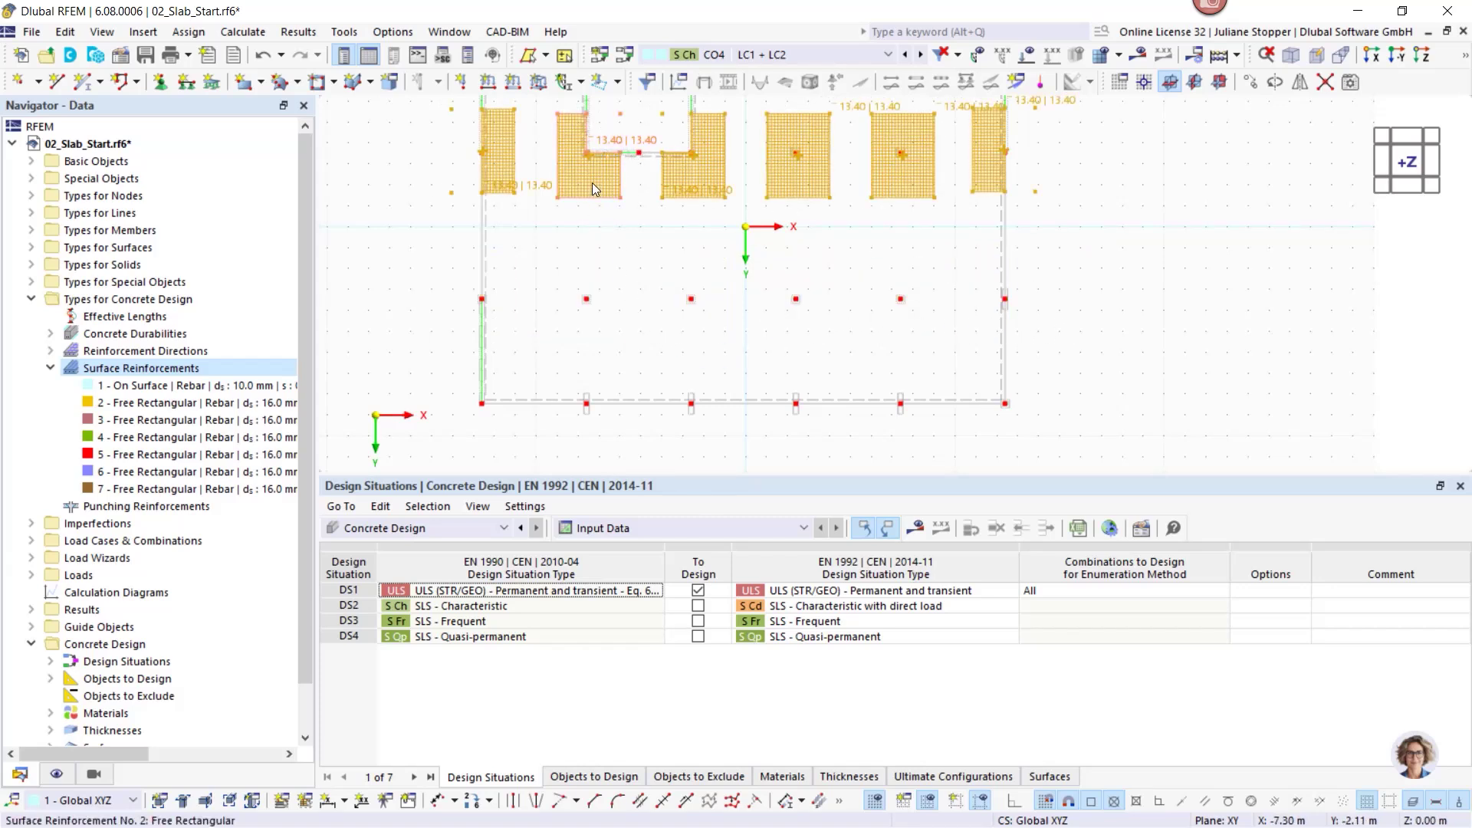
pyautogui.moveTo(592, 185)
pyautogui.hotkey('ctrl', 'z')
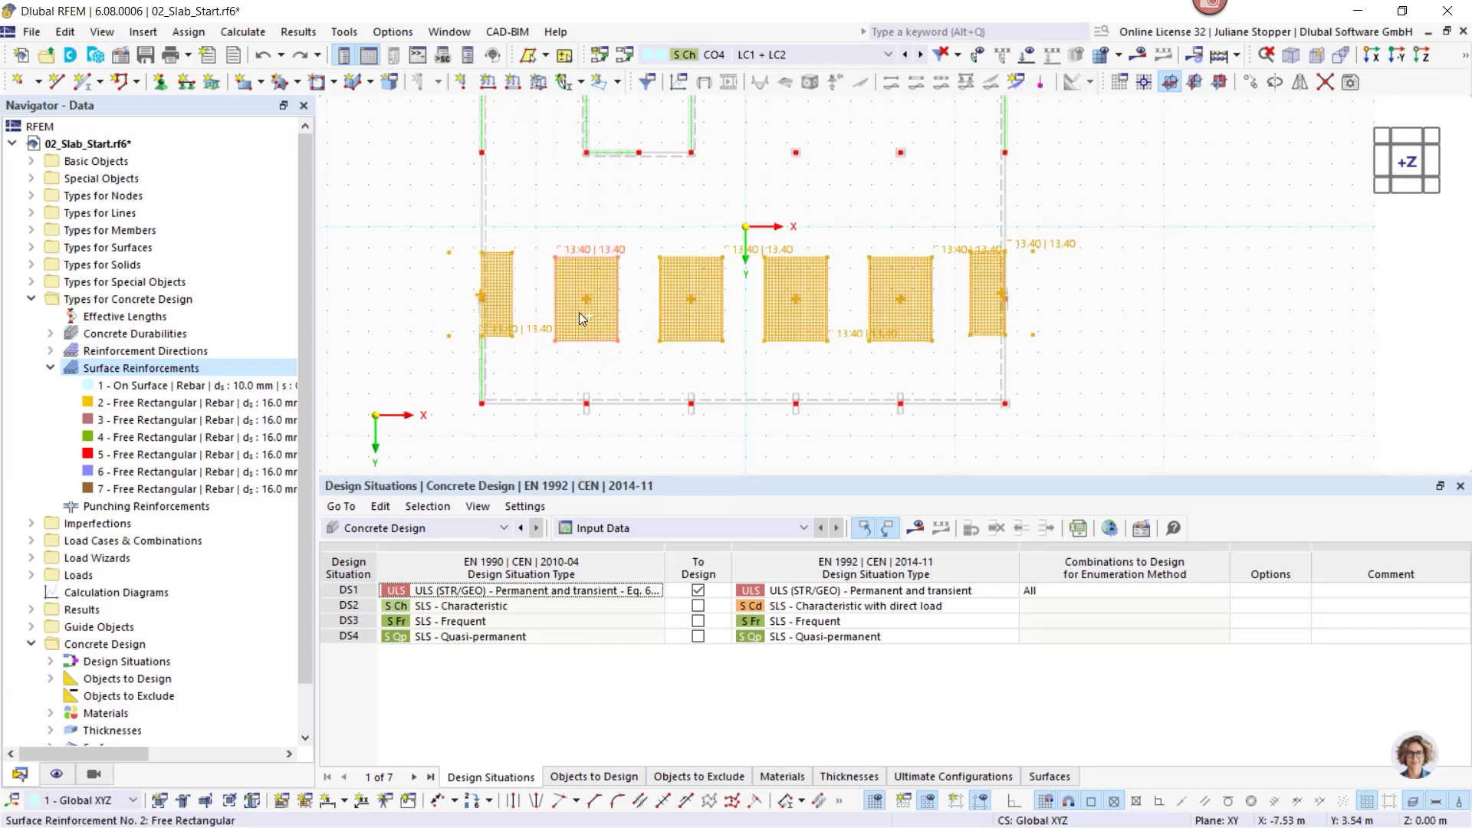
pyautogui.moveTo(579, 269); pyautogui.dragTo(581, 171)
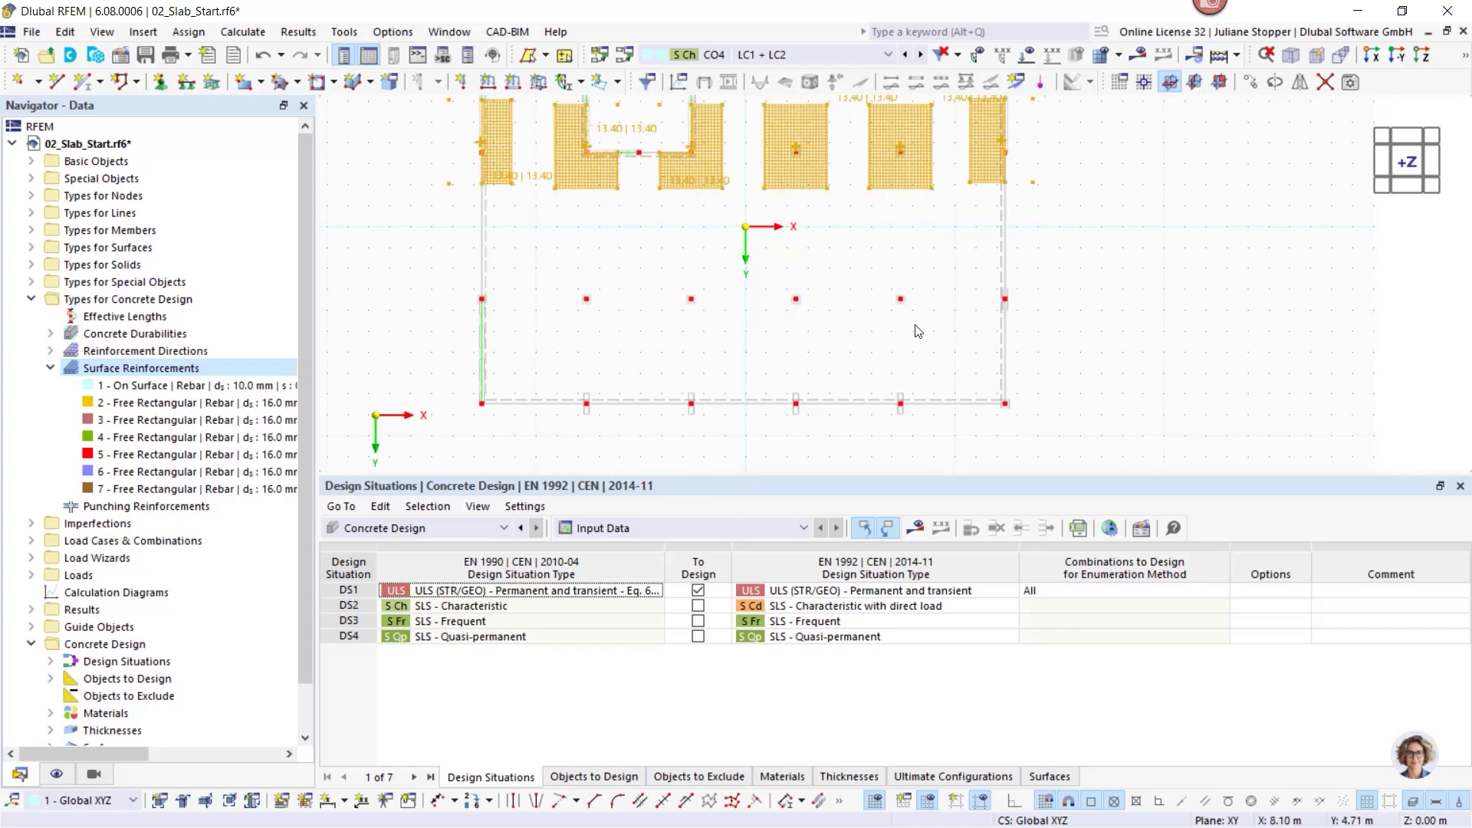
pyautogui.hotkey('ctrl', 'z')
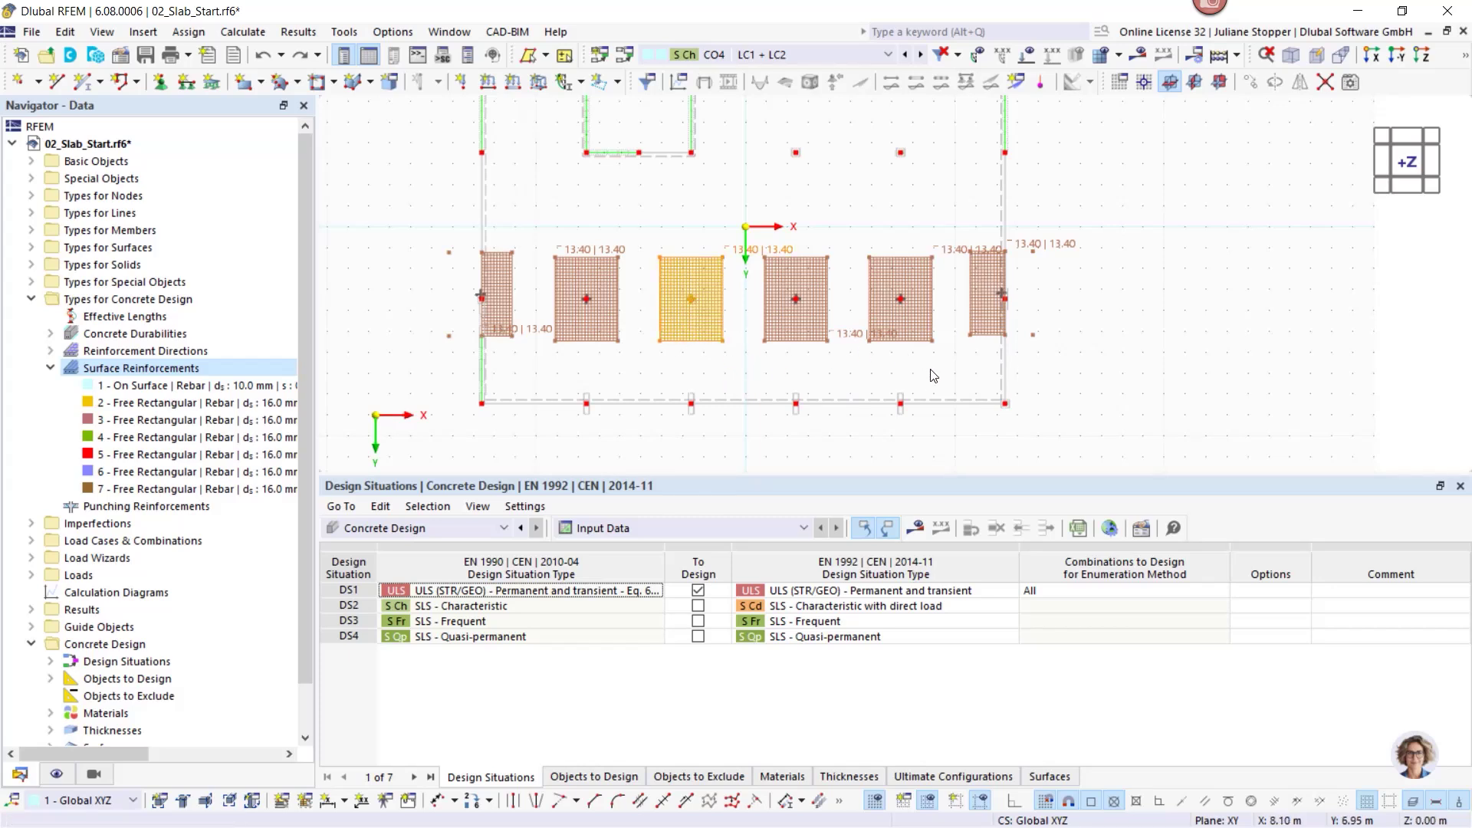
# Copy the six lower-row reinforcements once with Move/Copy onto the upper column row, picking column nodes for a displacement of Y = -7.00 m.
pyautogui.moveTo(987, 356); pyautogui.dragTo(494, 314)
pyautogui.rightClick(569, 322)
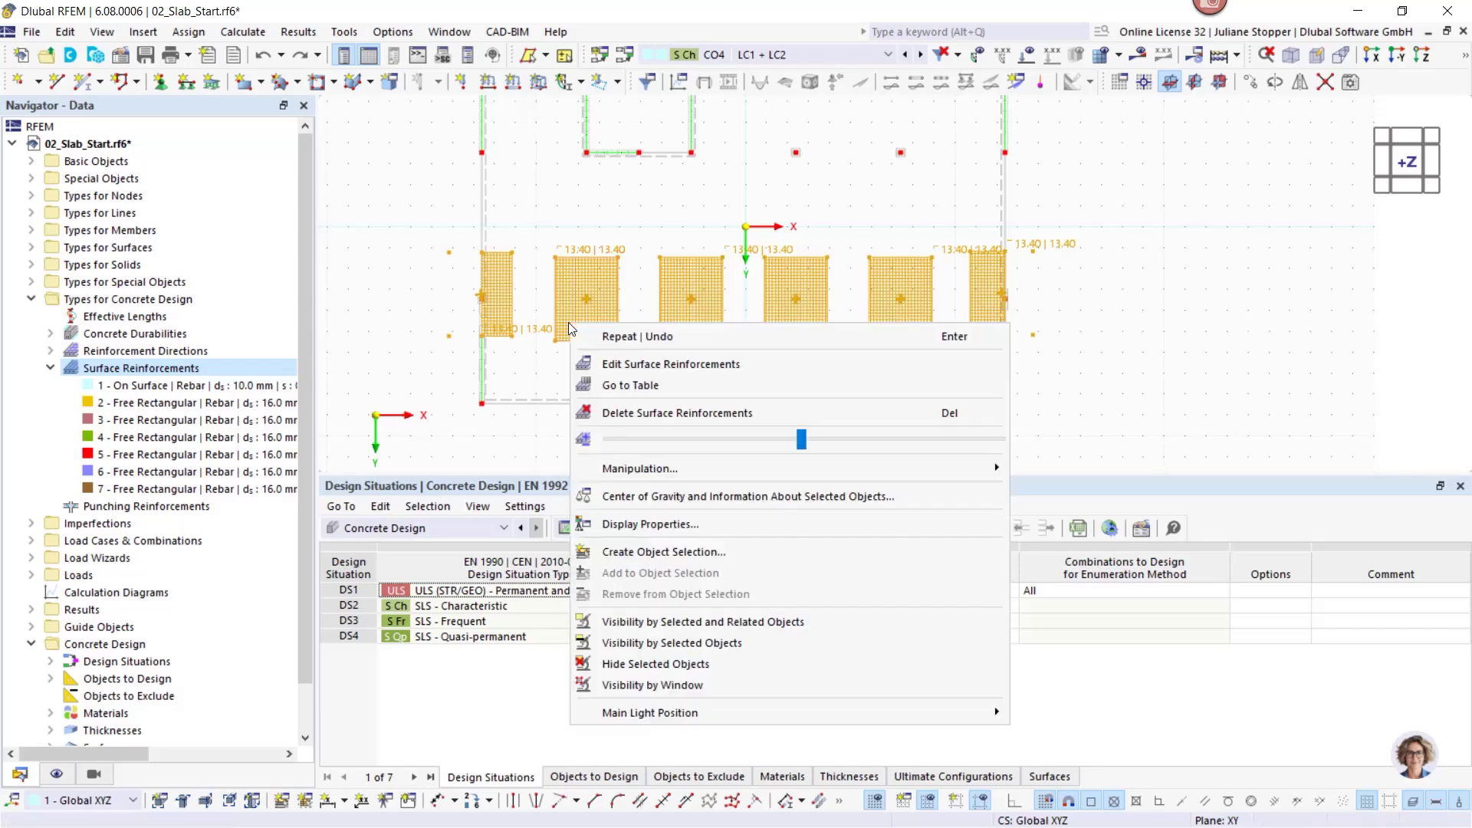
pyautogui.moveTo(664, 477)
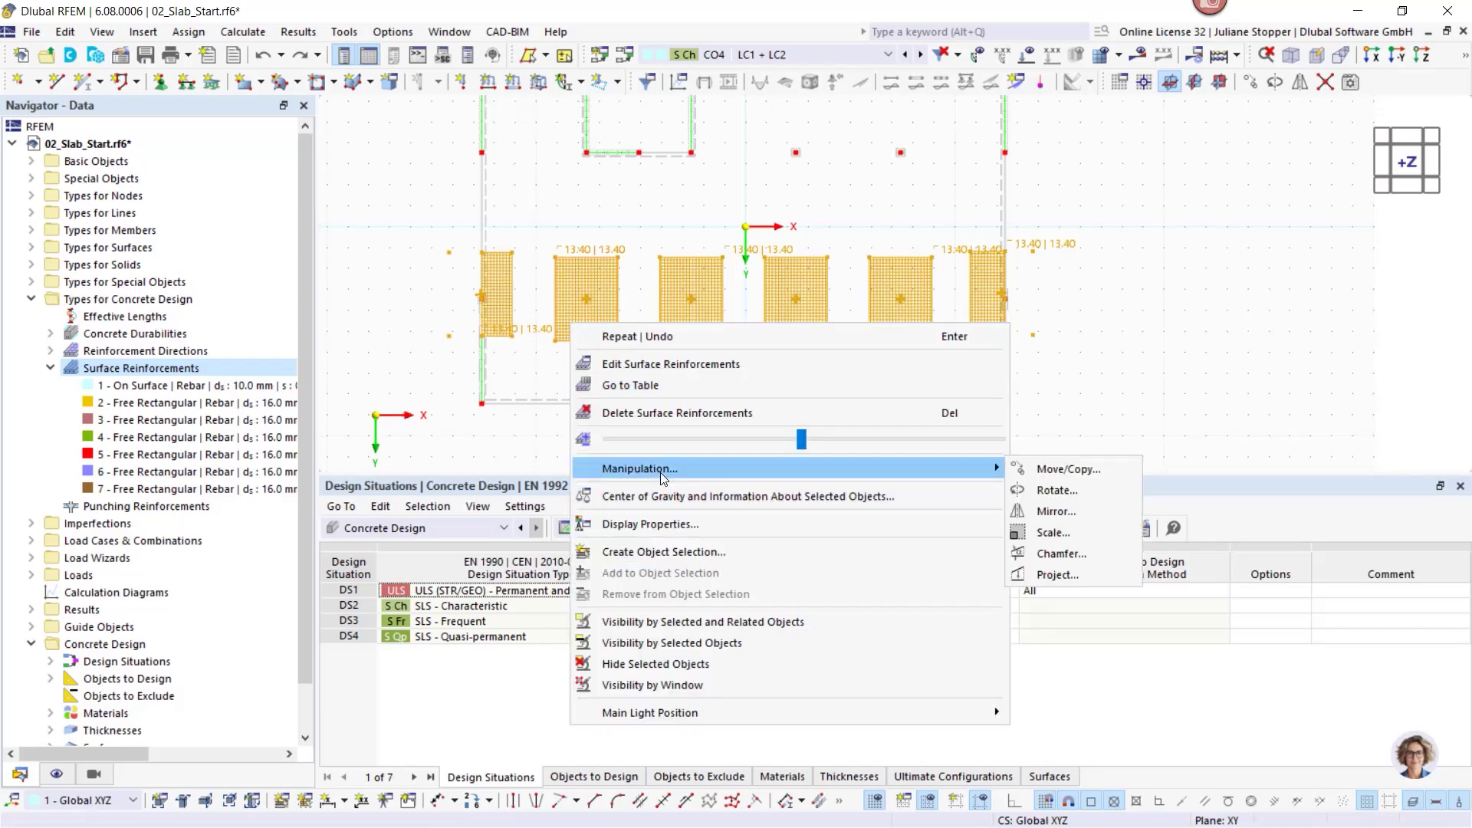
pyautogui.click(1040, 471)
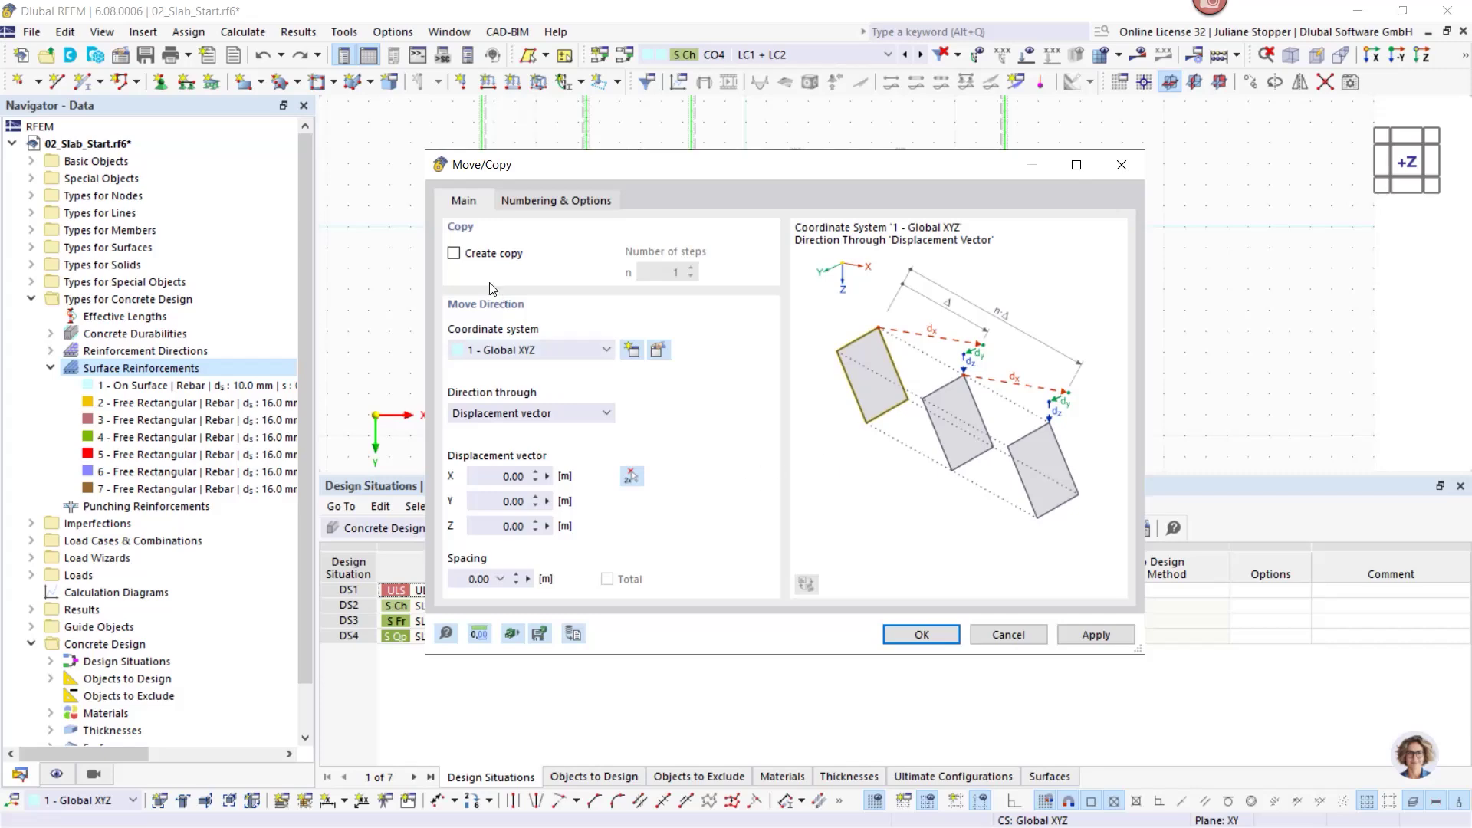
pyautogui.click(454, 253)
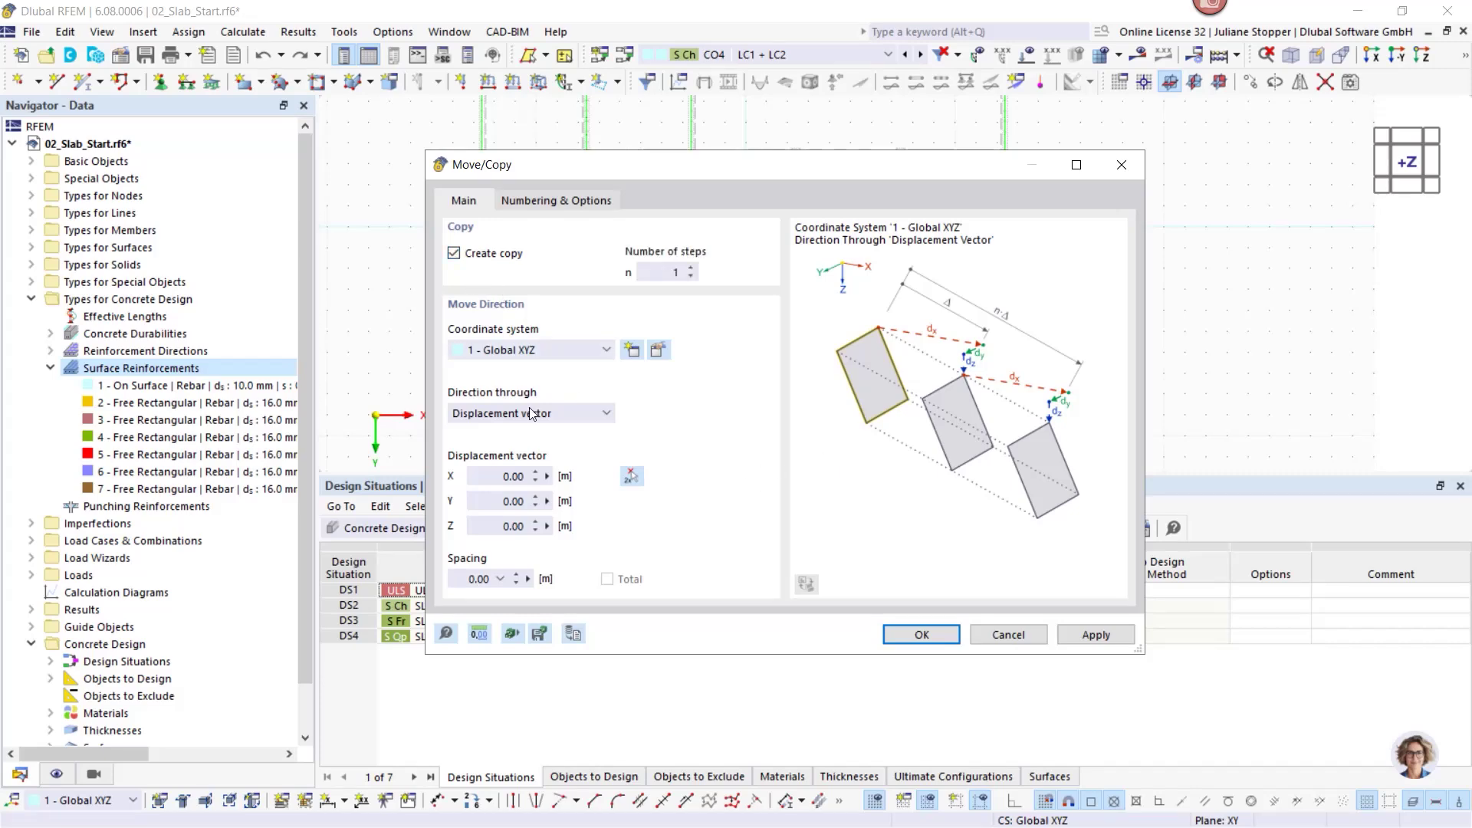
pyautogui.click(631, 476)
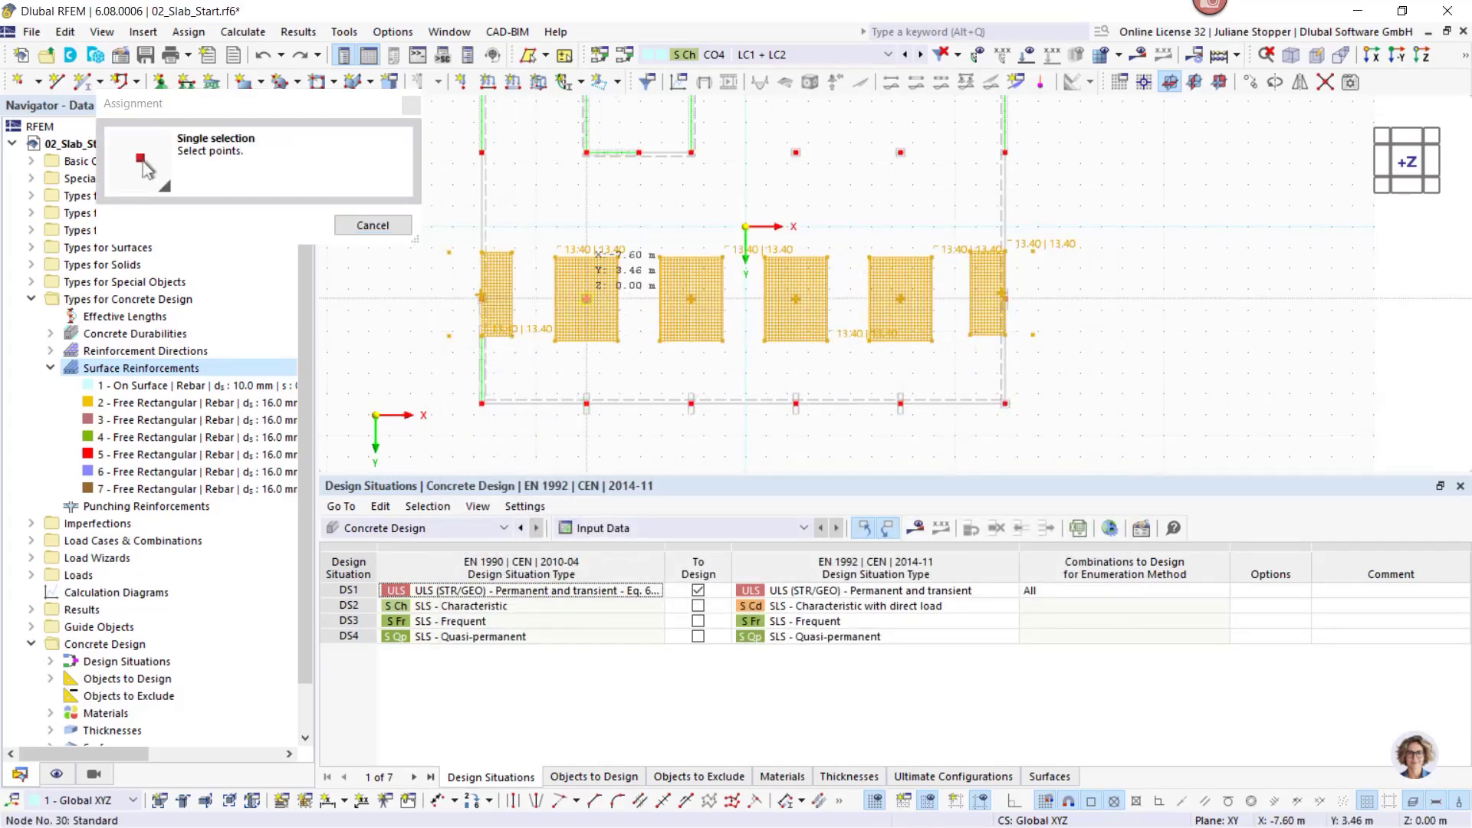
pyautogui.click(599, 143)
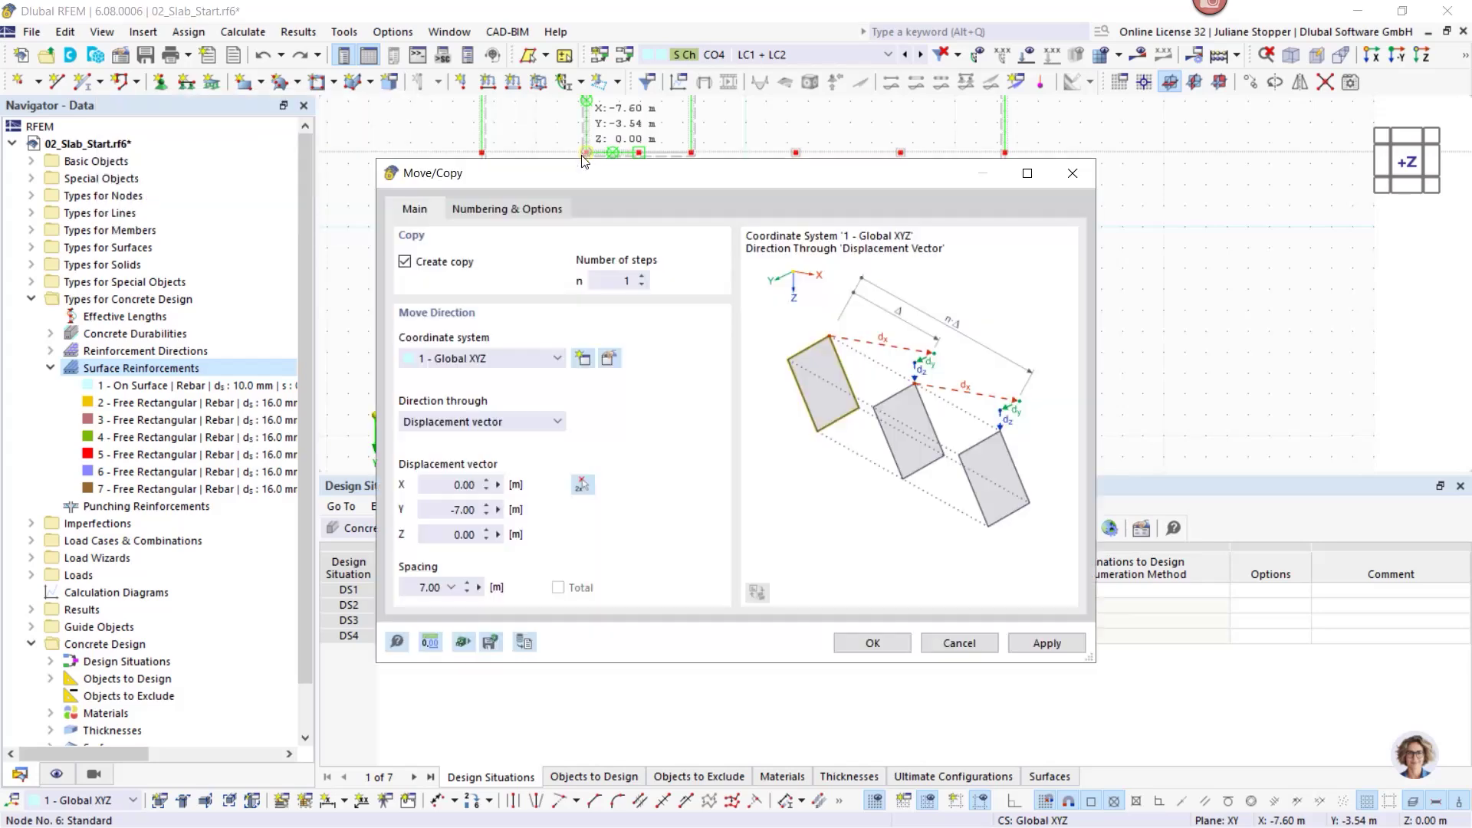
pyautogui.click(870, 644)
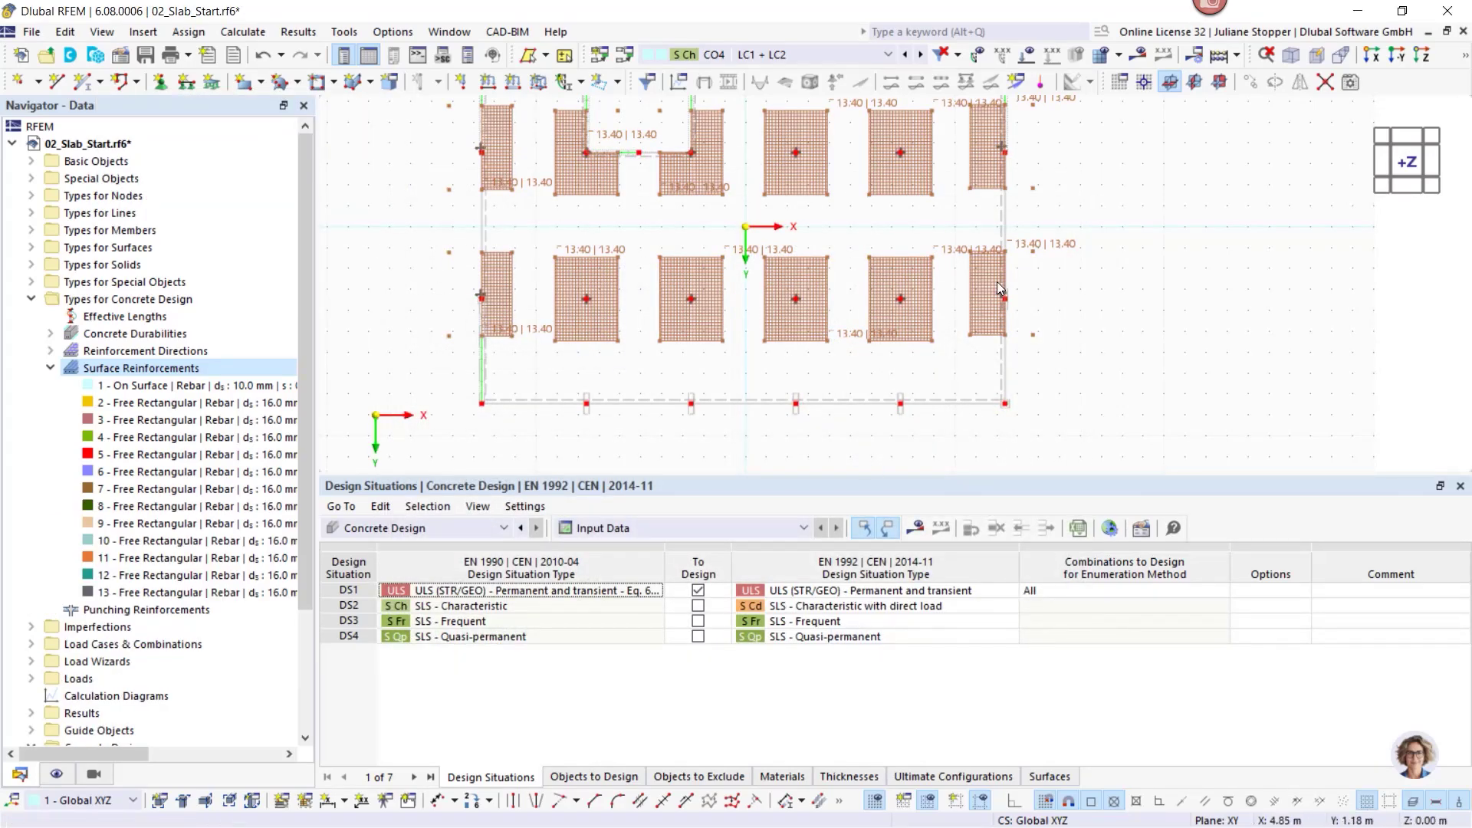
# Recalculate the Concrete Design with the added reinforcements and display its results on the slab.
pyautogui.scroll(-2, 1065, 303)
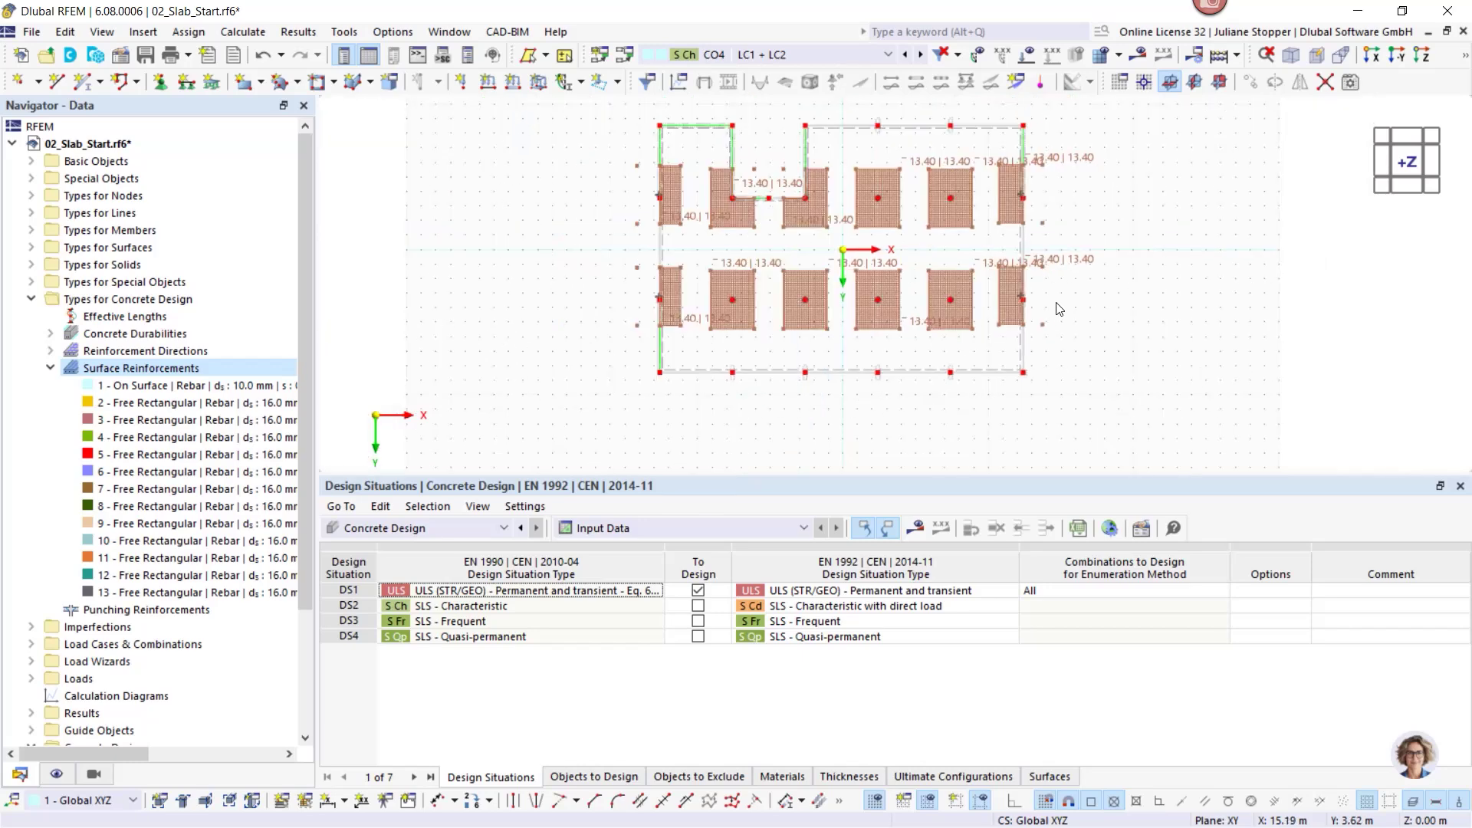
pyautogui.moveTo(1041, 260); pyautogui.dragTo(913, 277, button='middle')
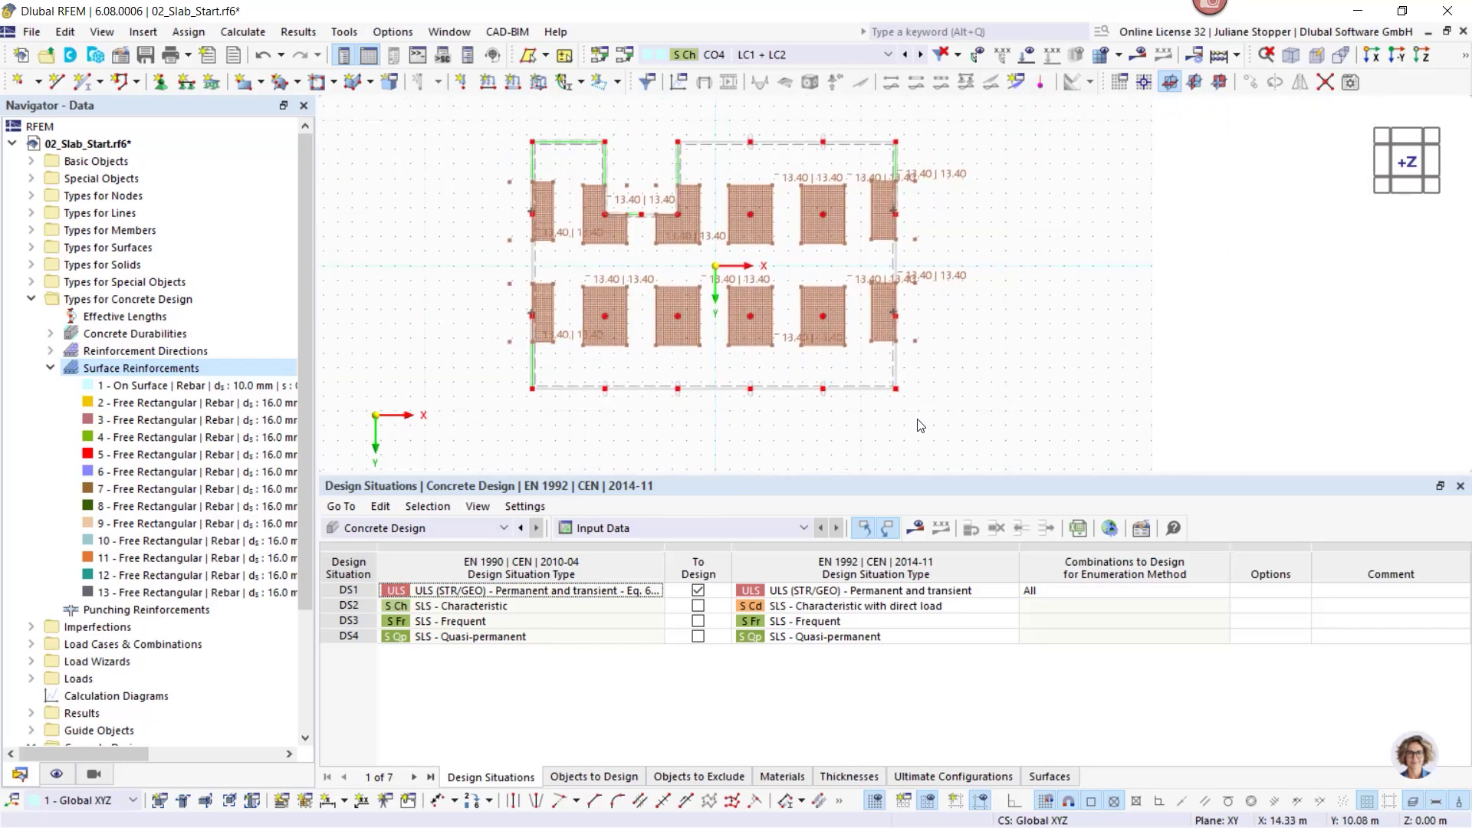
pyautogui.click(917, 529)
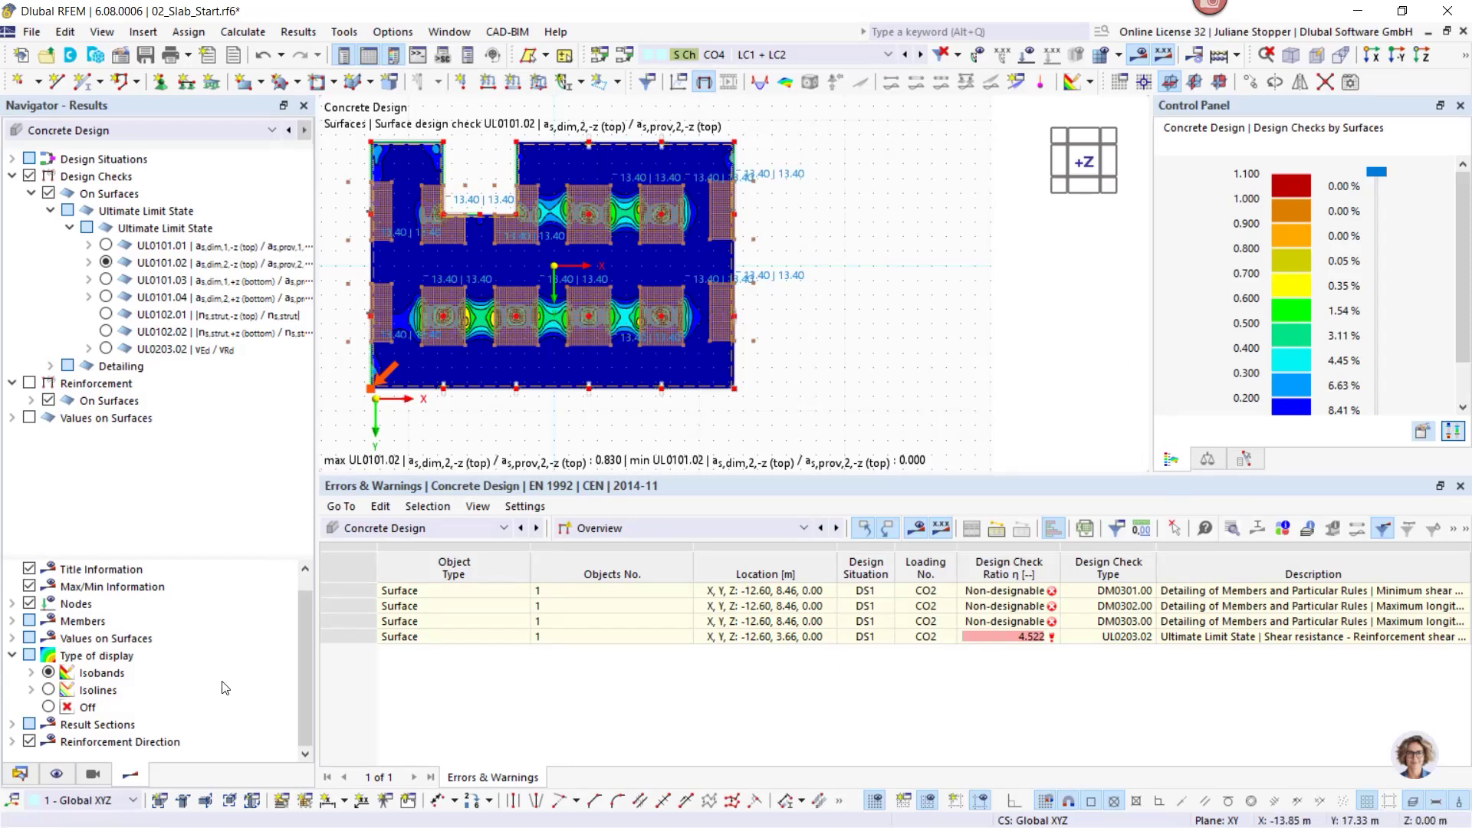
# Hide the Types for Concrete Design in the model display and return to the Concrete Design results.
pyautogui.click(56, 774)
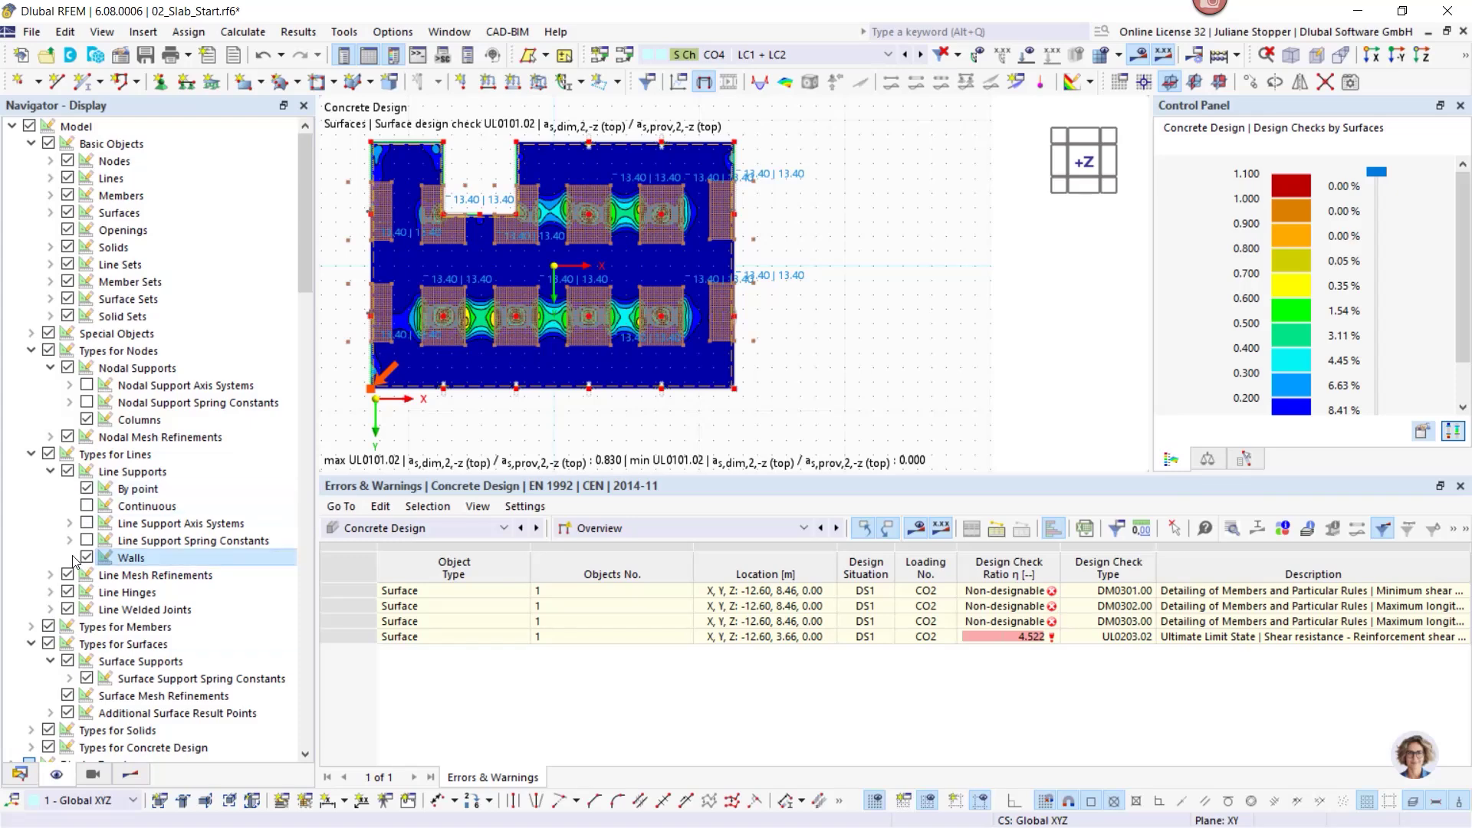
pyautogui.scroll(-4, 48, 567)
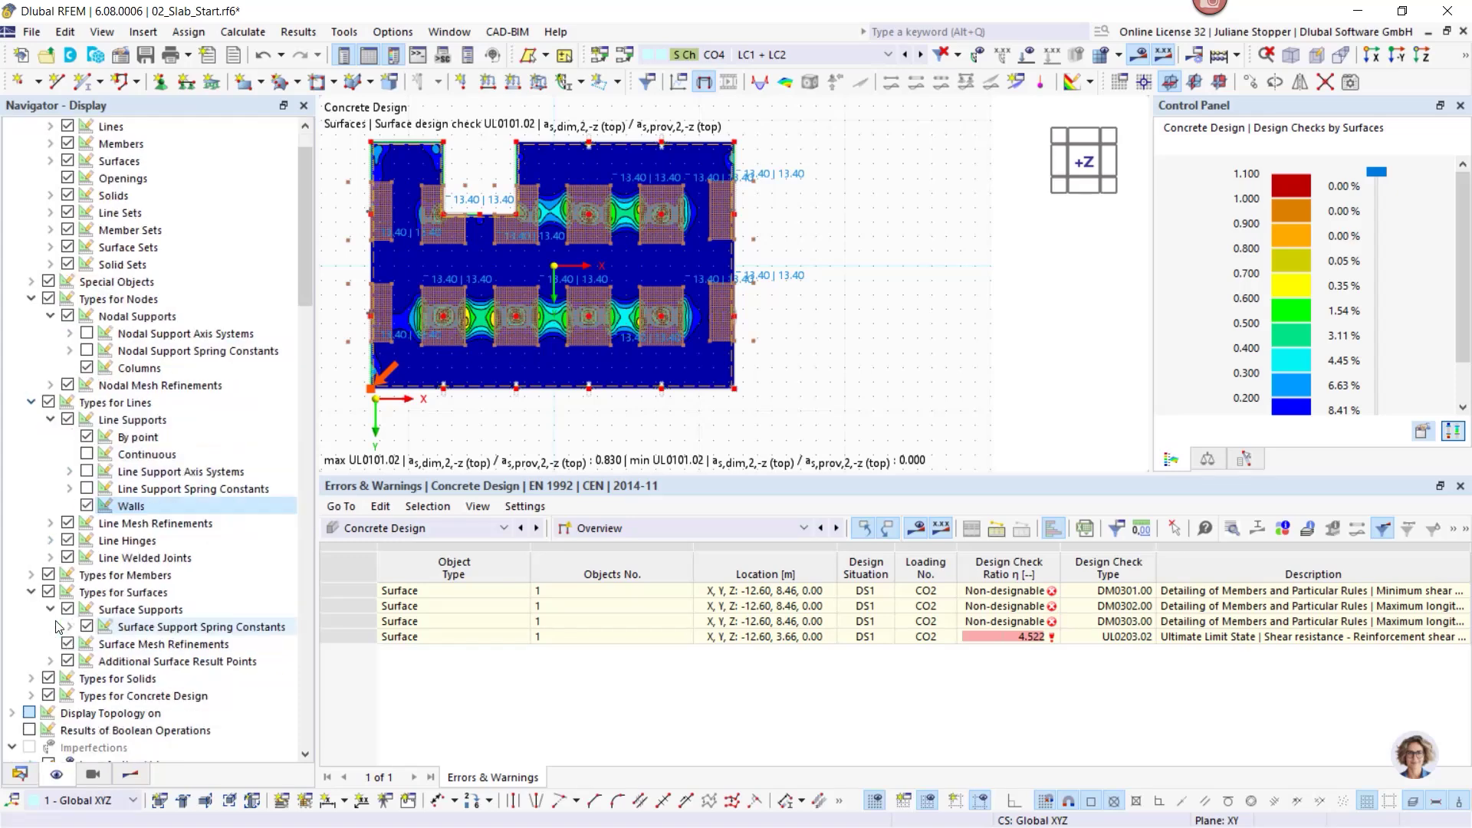
pyautogui.click(48, 540)
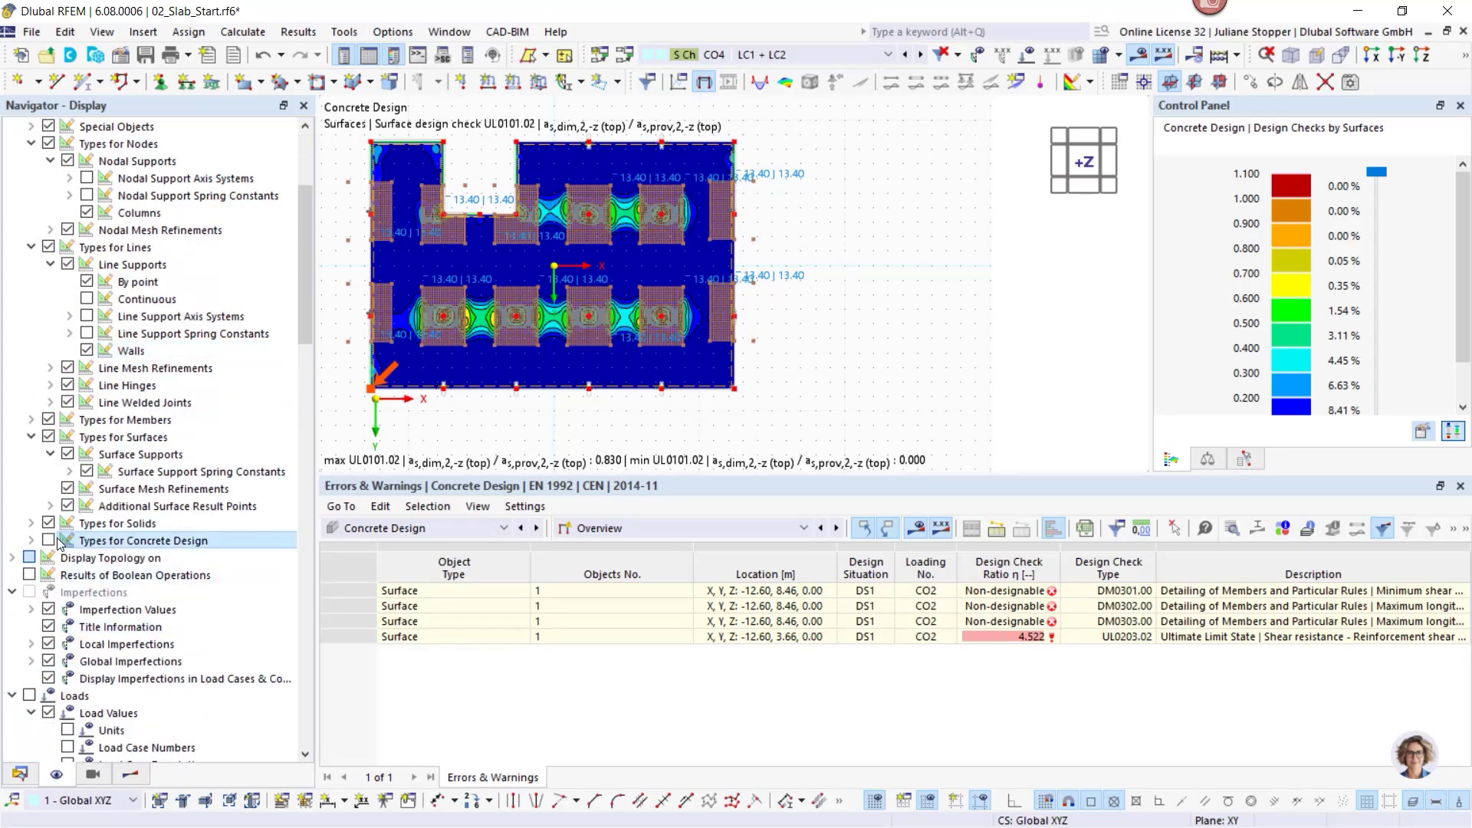
pyautogui.click(129, 776)
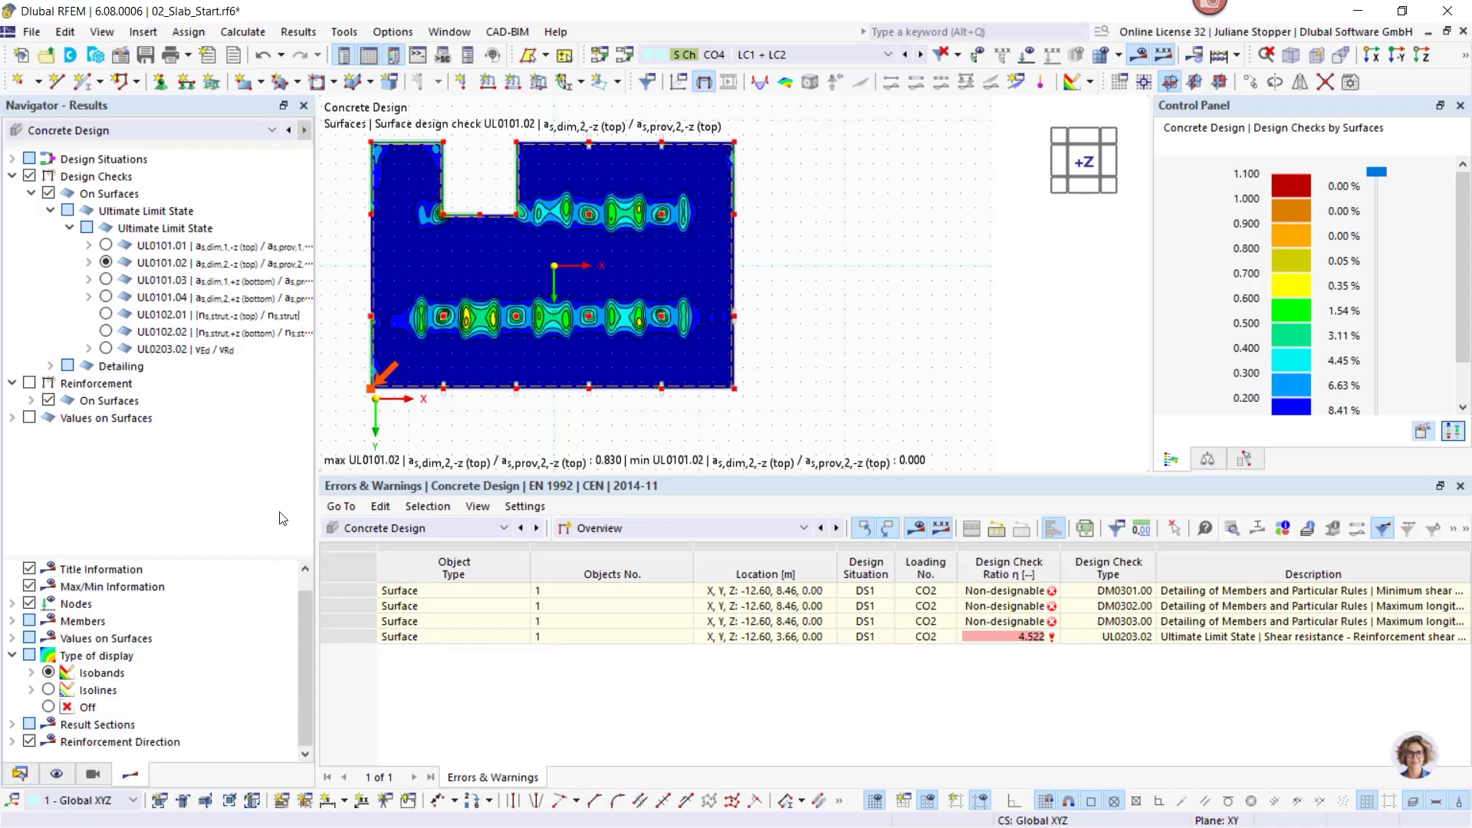
# List the design ratios on surfaces by design situation in the results table.
pyautogui.click(679, 535)
pyautogui.click(664, 573)
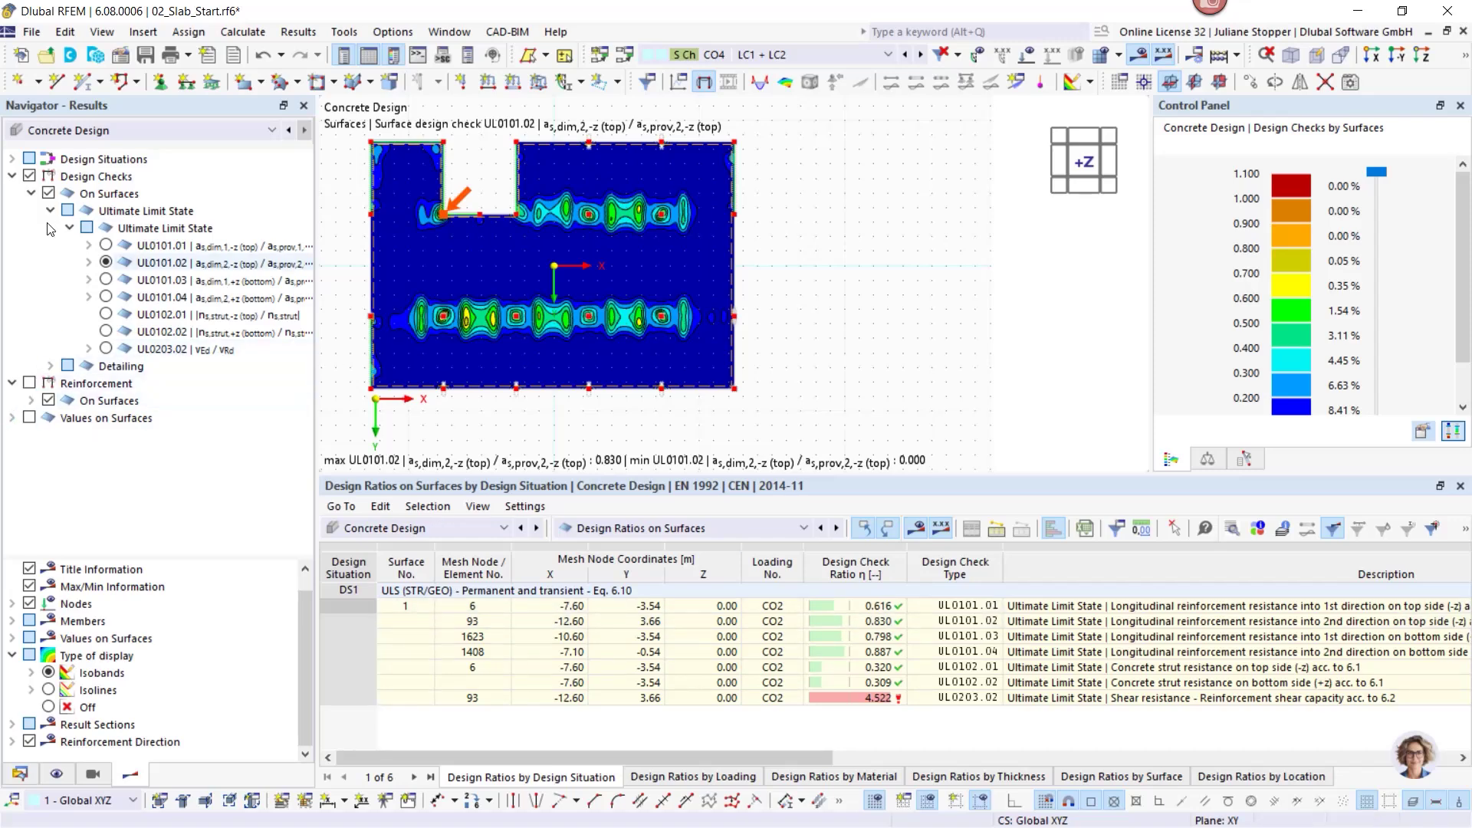
# Replace the design check display with the required longitudinal top reinforcement on surfaces, viewing direction 1 and direction 2.
pyautogui.click(29, 175)
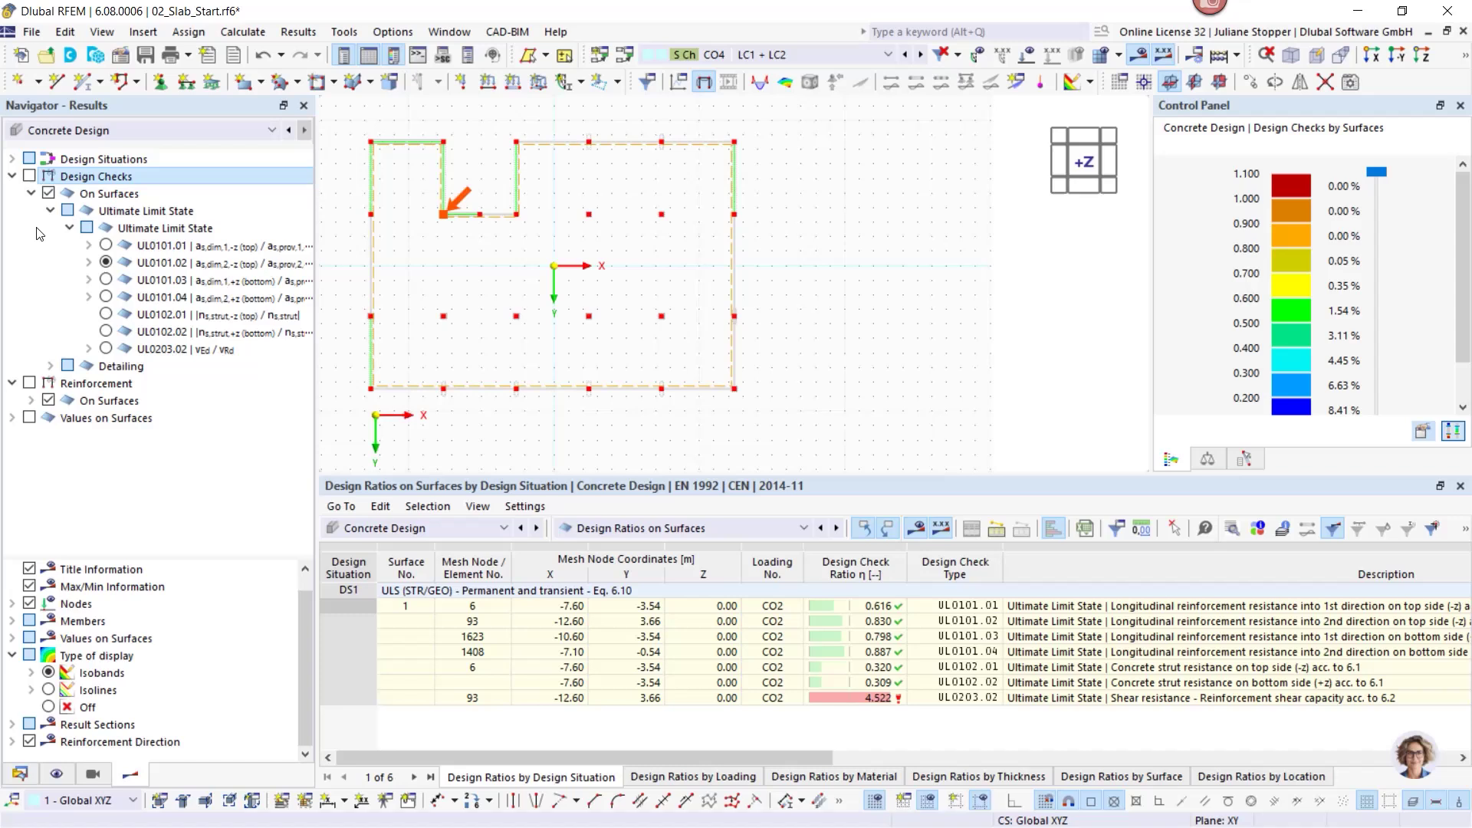
pyautogui.click(30, 383)
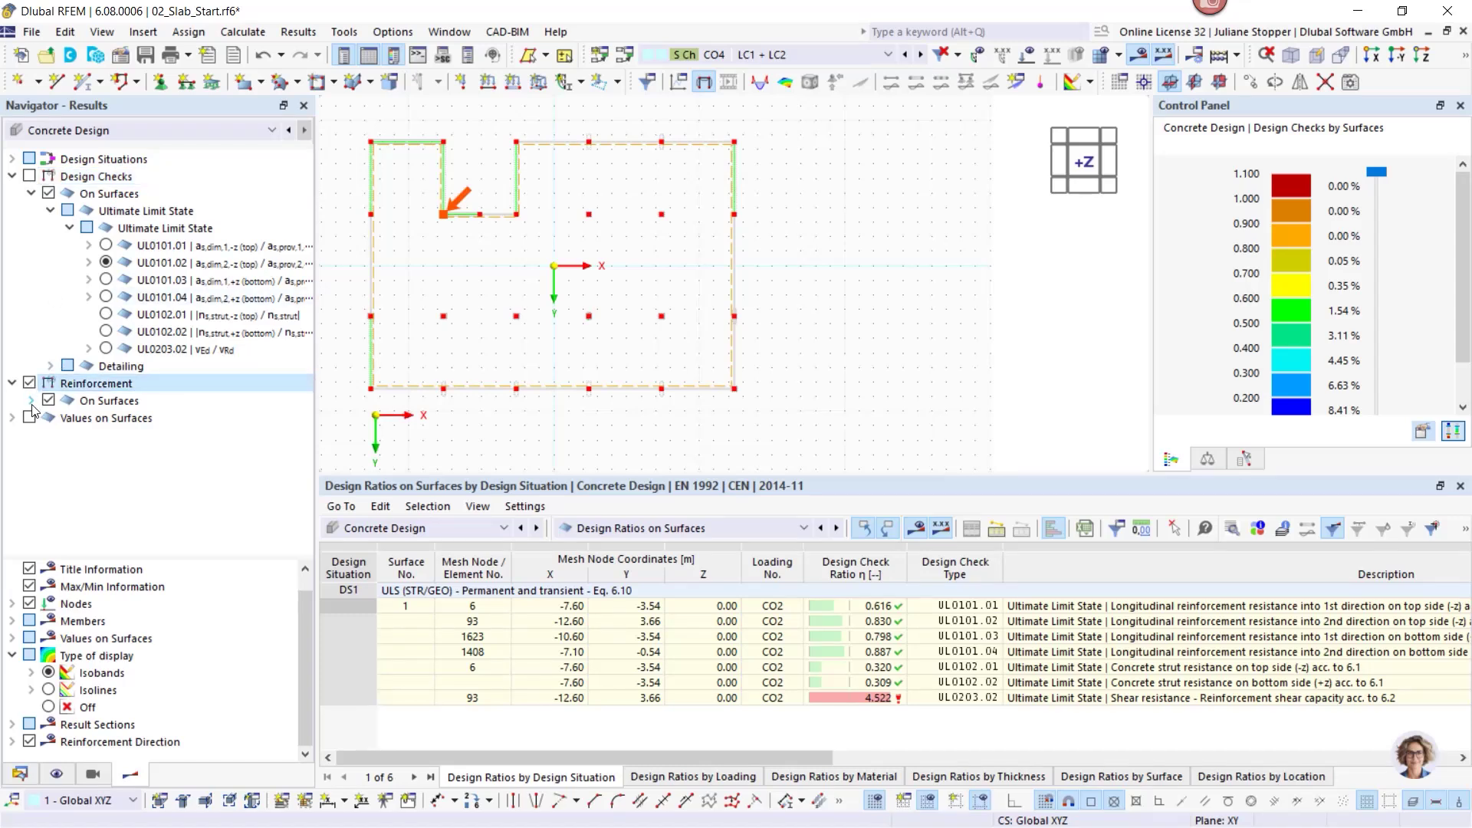
pyautogui.click(31, 401)
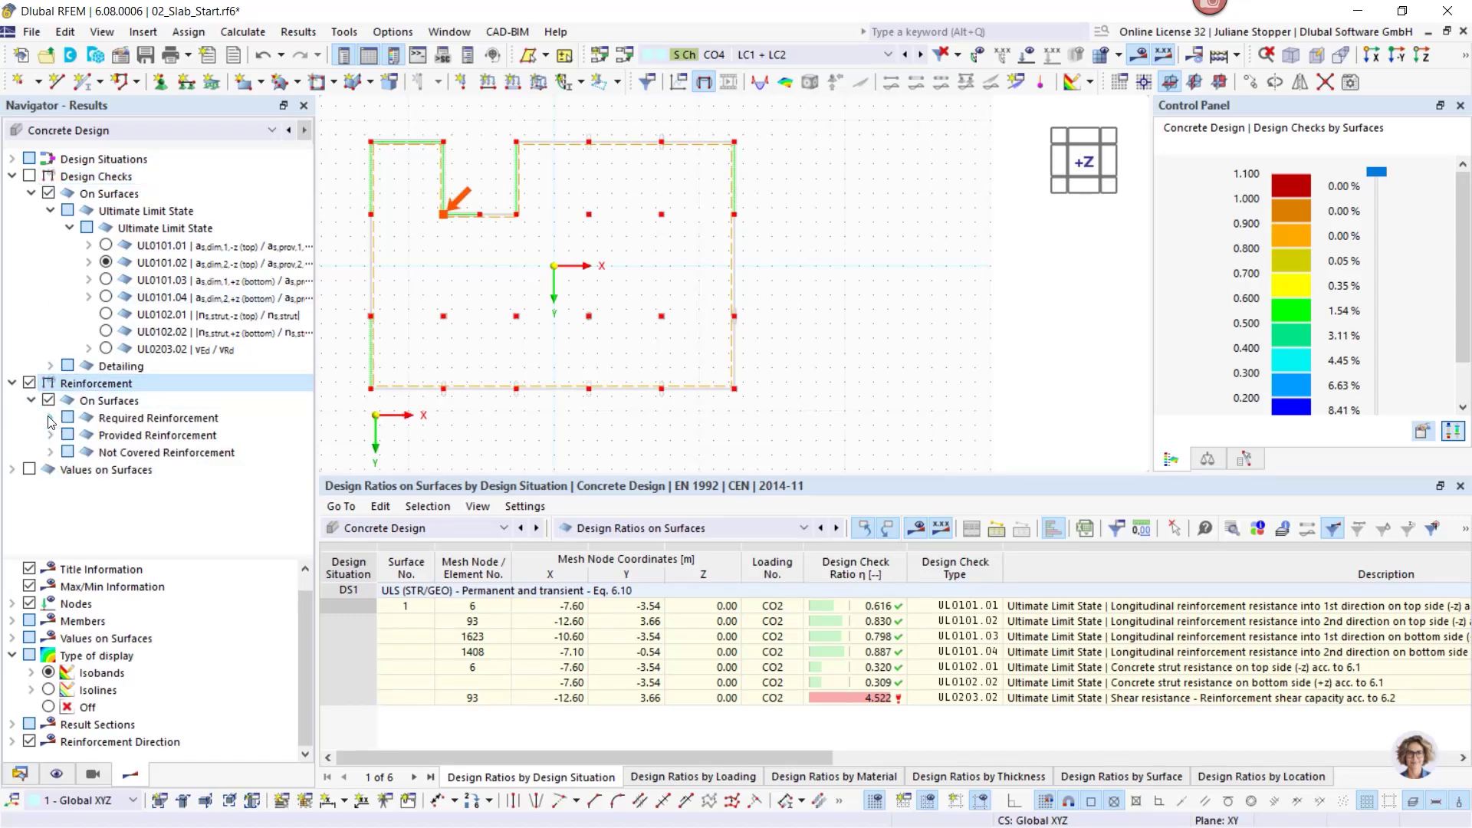
pyautogui.click(50, 419)
pyautogui.click(69, 435)
pyautogui.click(106, 453)
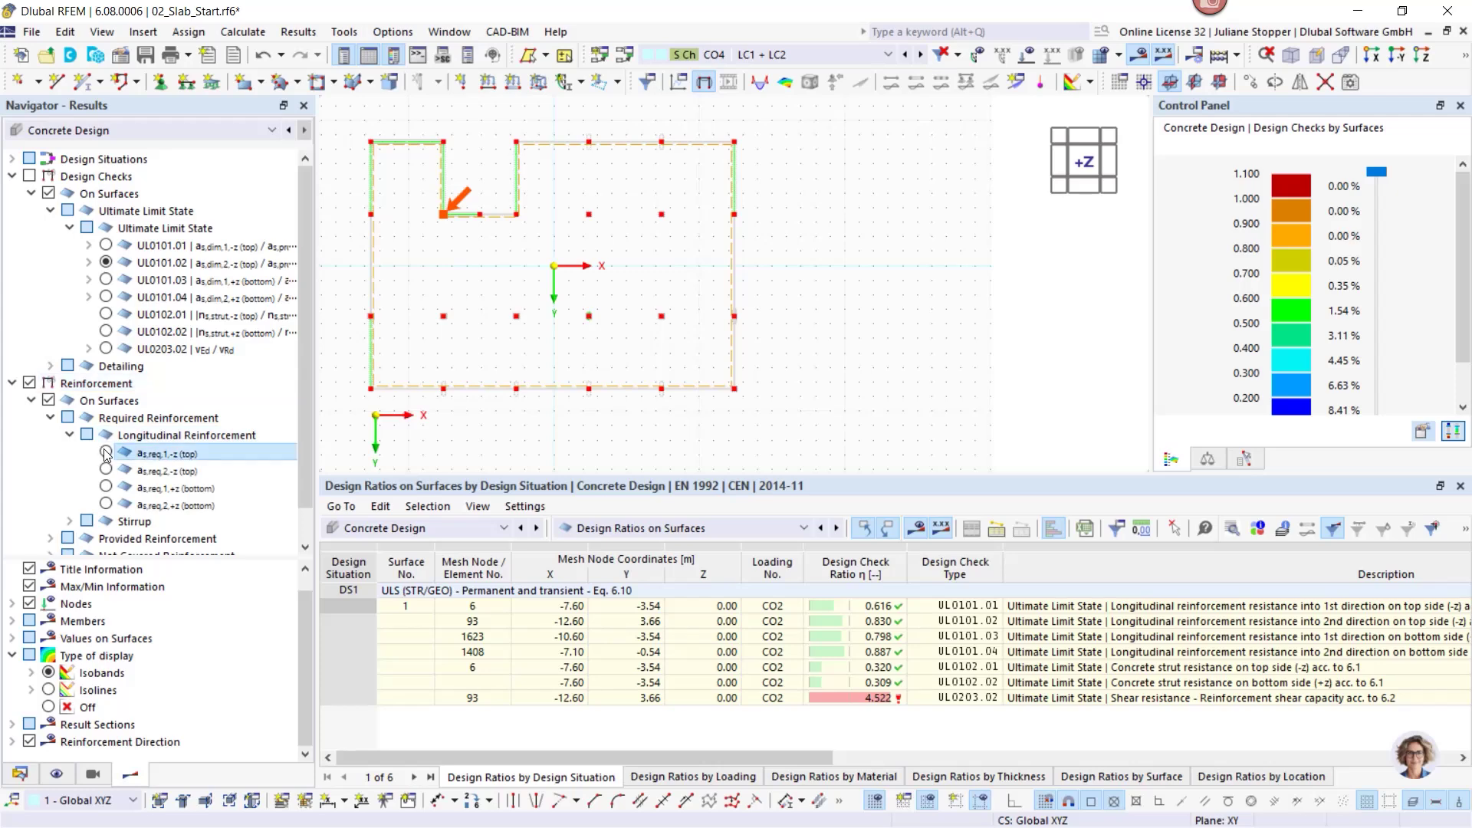
pyautogui.click(106, 468)
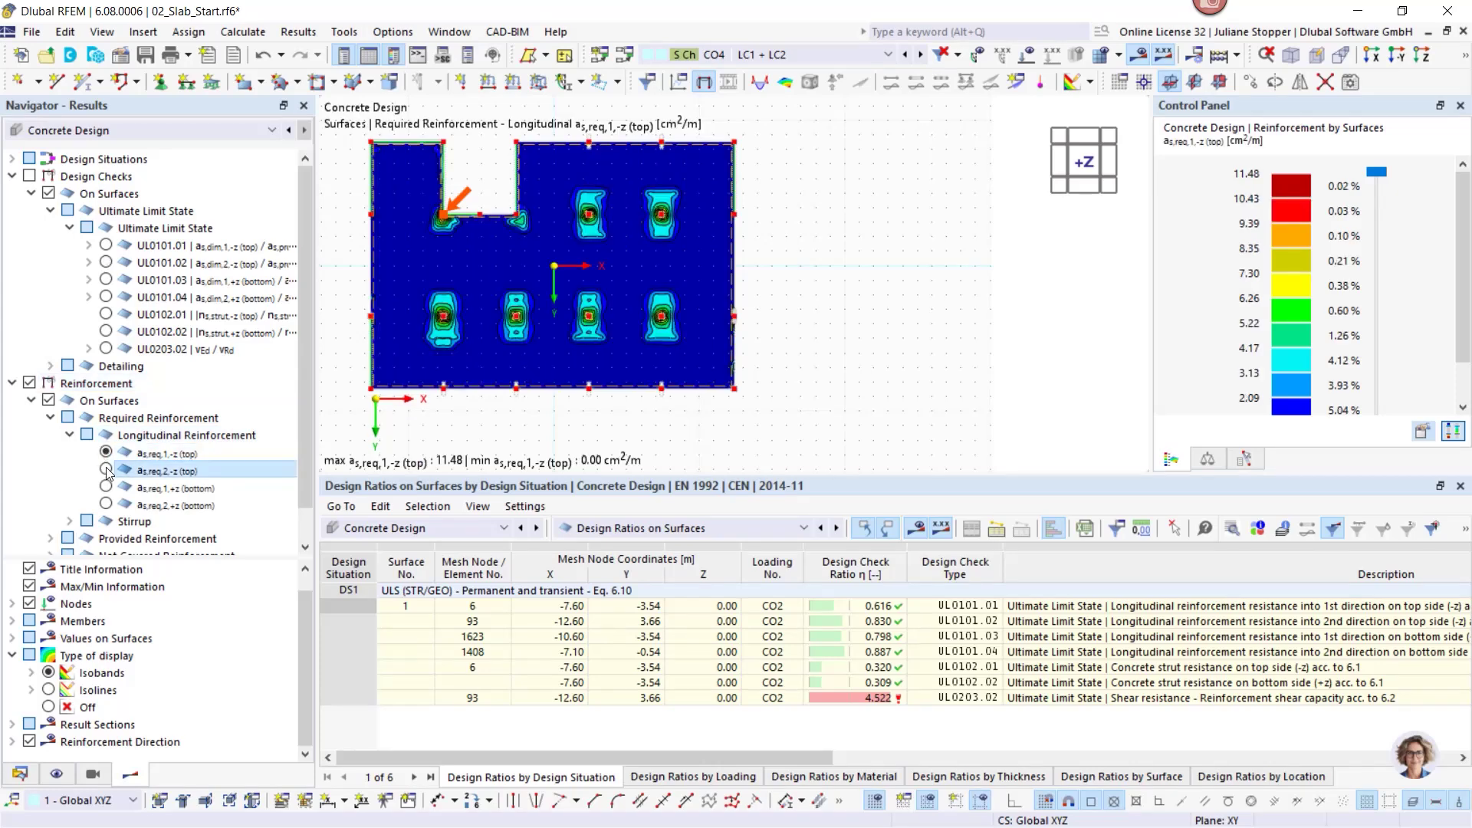
# Display the provided longitudinal top reinforcement in direction 1 across the whole slab.
pyautogui.scroll(-1, 42, 424)
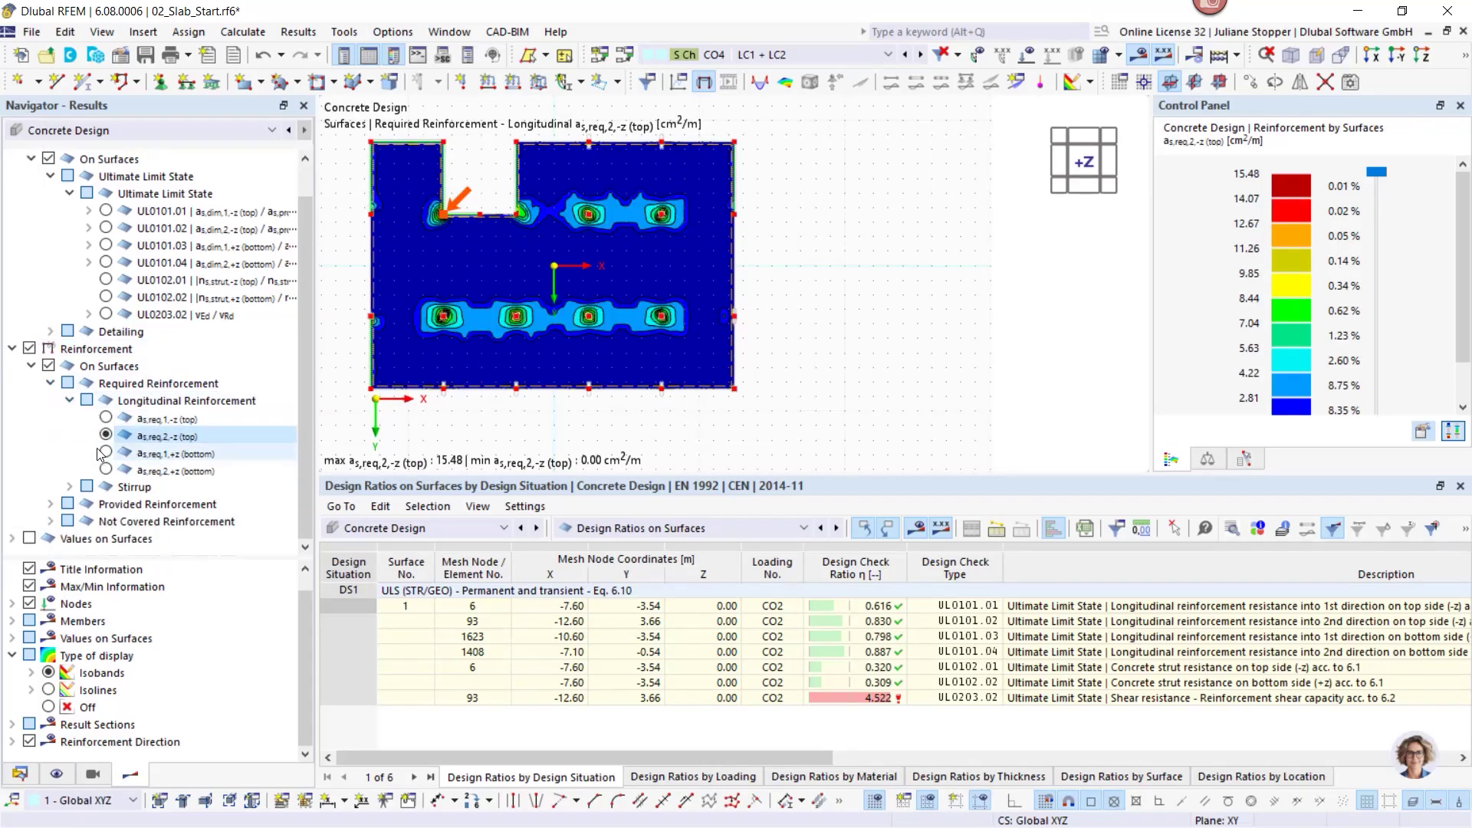
pyautogui.click(49, 504)
pyautogui.click(70, 522)
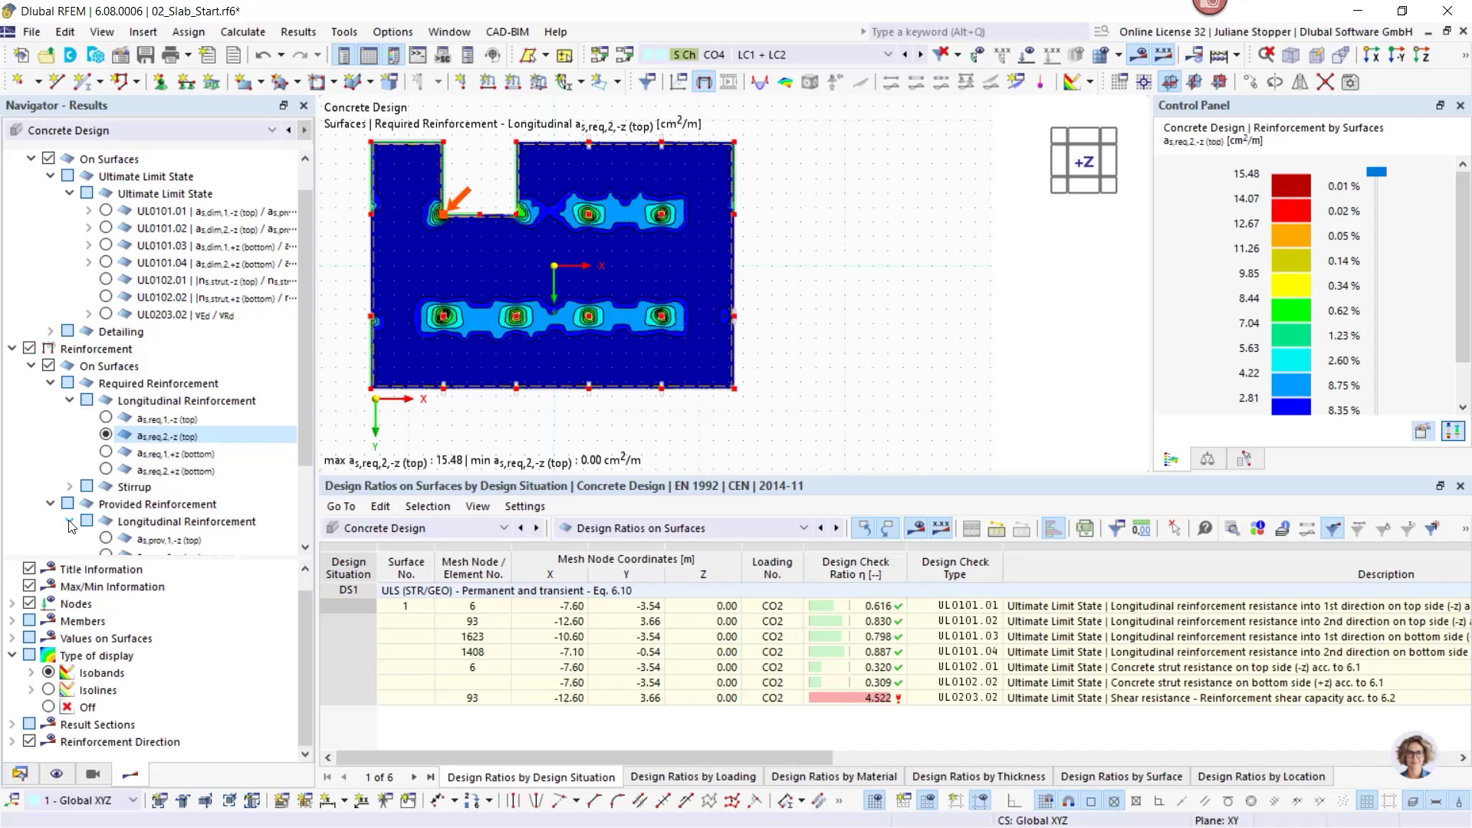
pyautogui.click(105, 539)
pyautogui.scroll(-2, 681, 331)
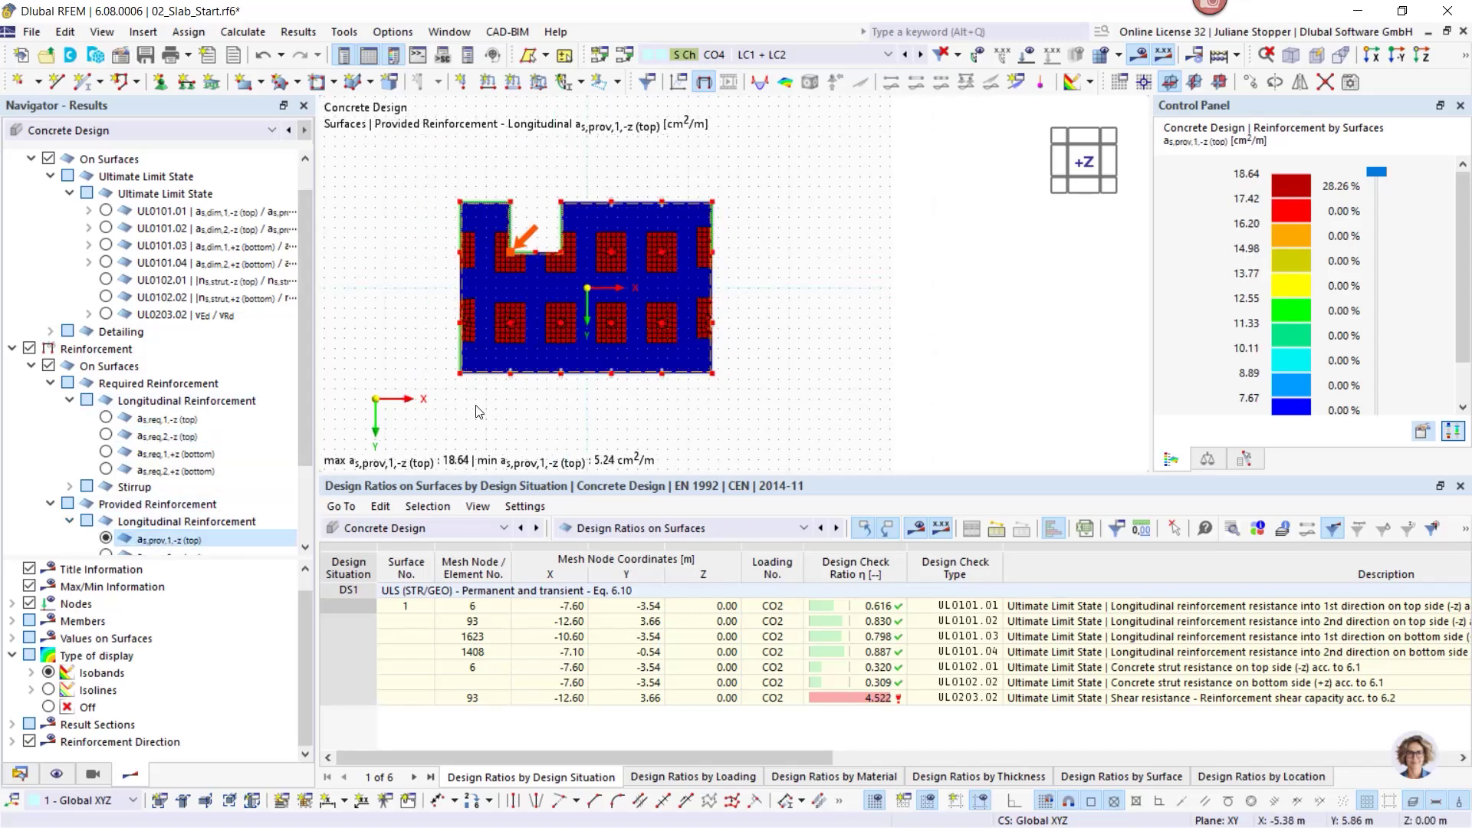
# Examine the not covered longitudinal reinforcement in directions 1 and 2 for the slab's top and bottom sides.
pyautogui.scroll(-2, 307, 357)
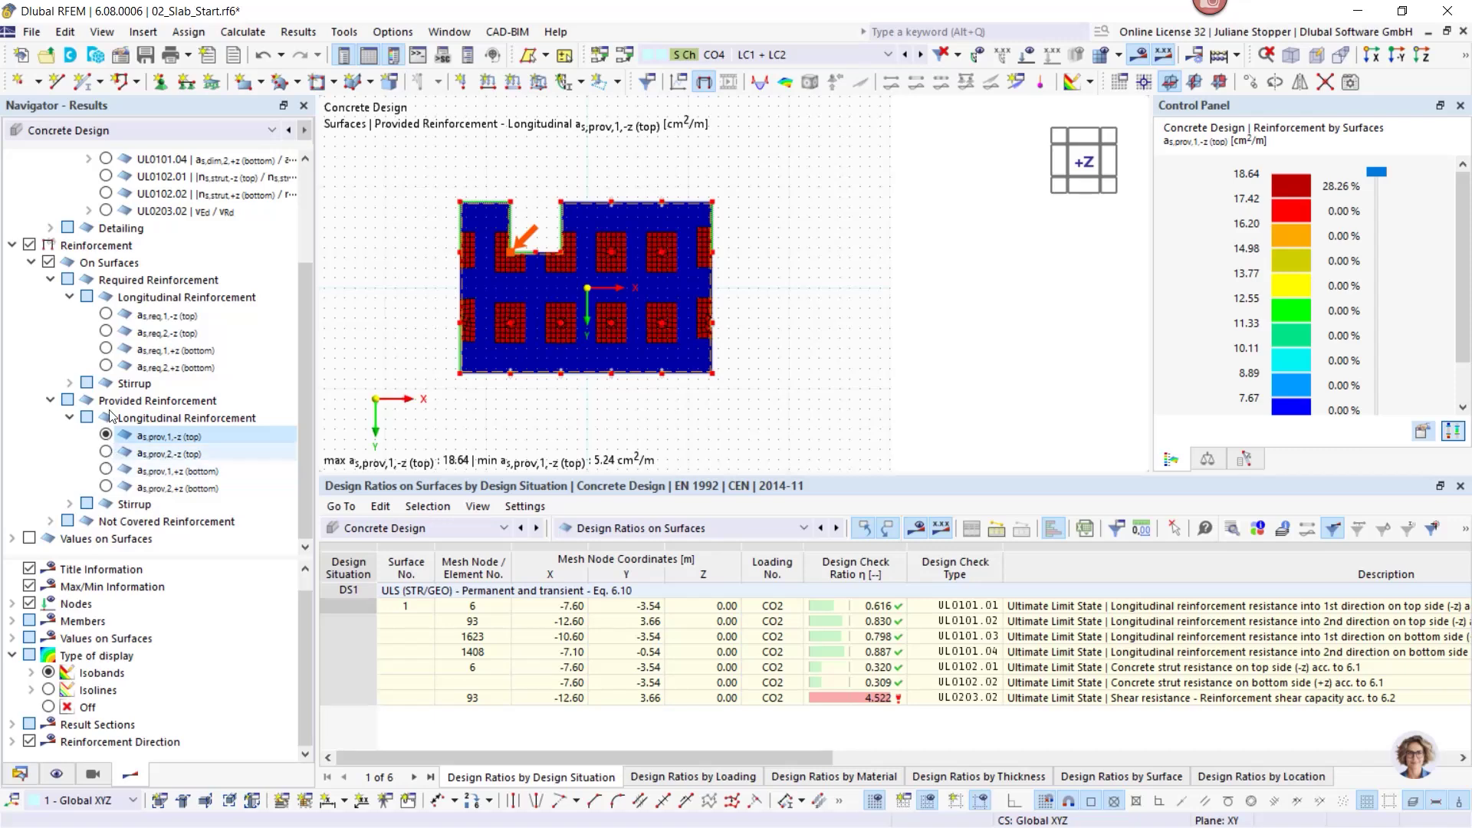
pyautogui.click(51, 521)
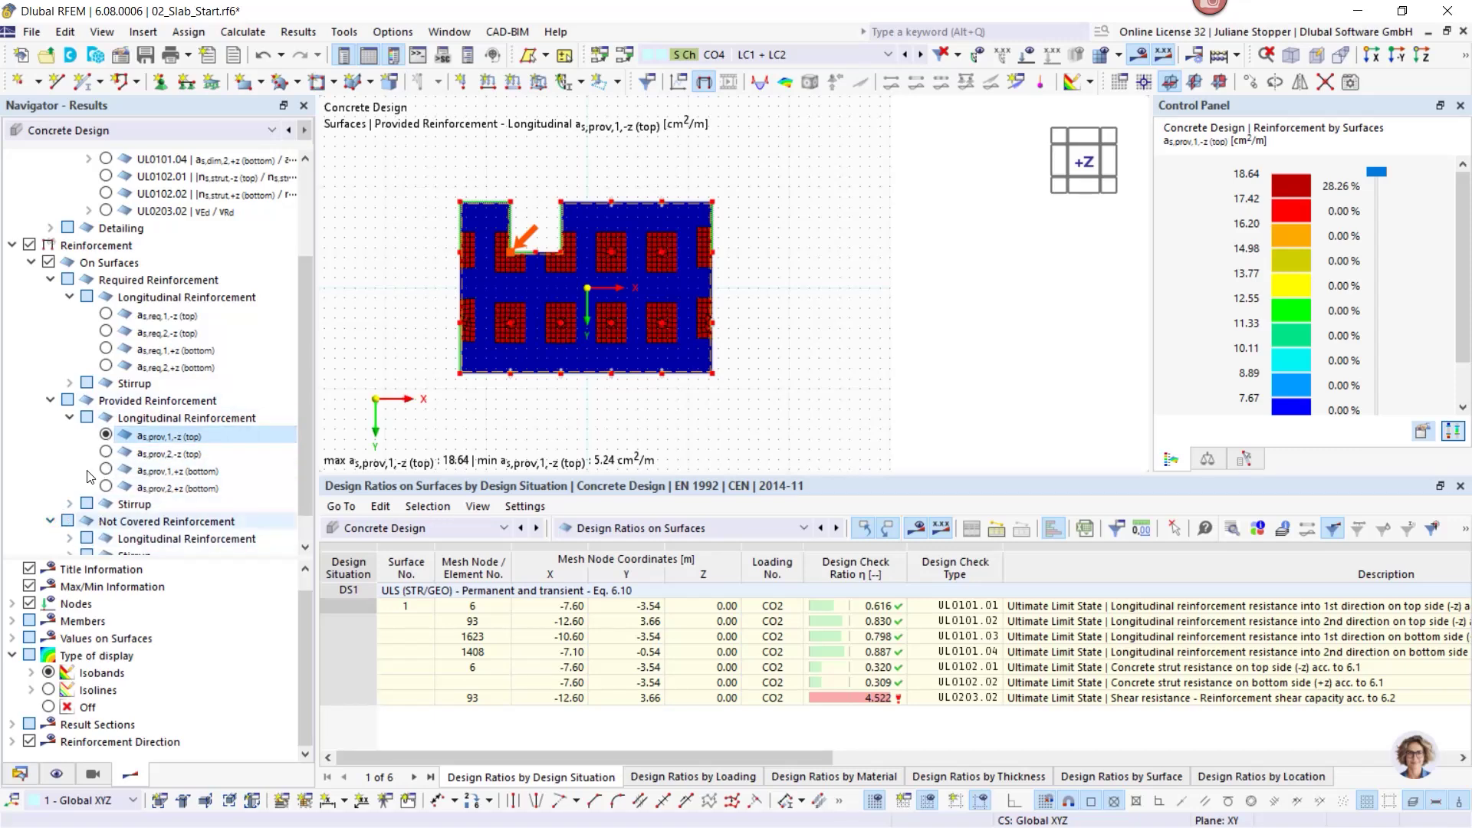
pyautogui.scroll(-1, 65, 529)
pyautogui.click(69, 505)
pyautogui.click(105, 522)
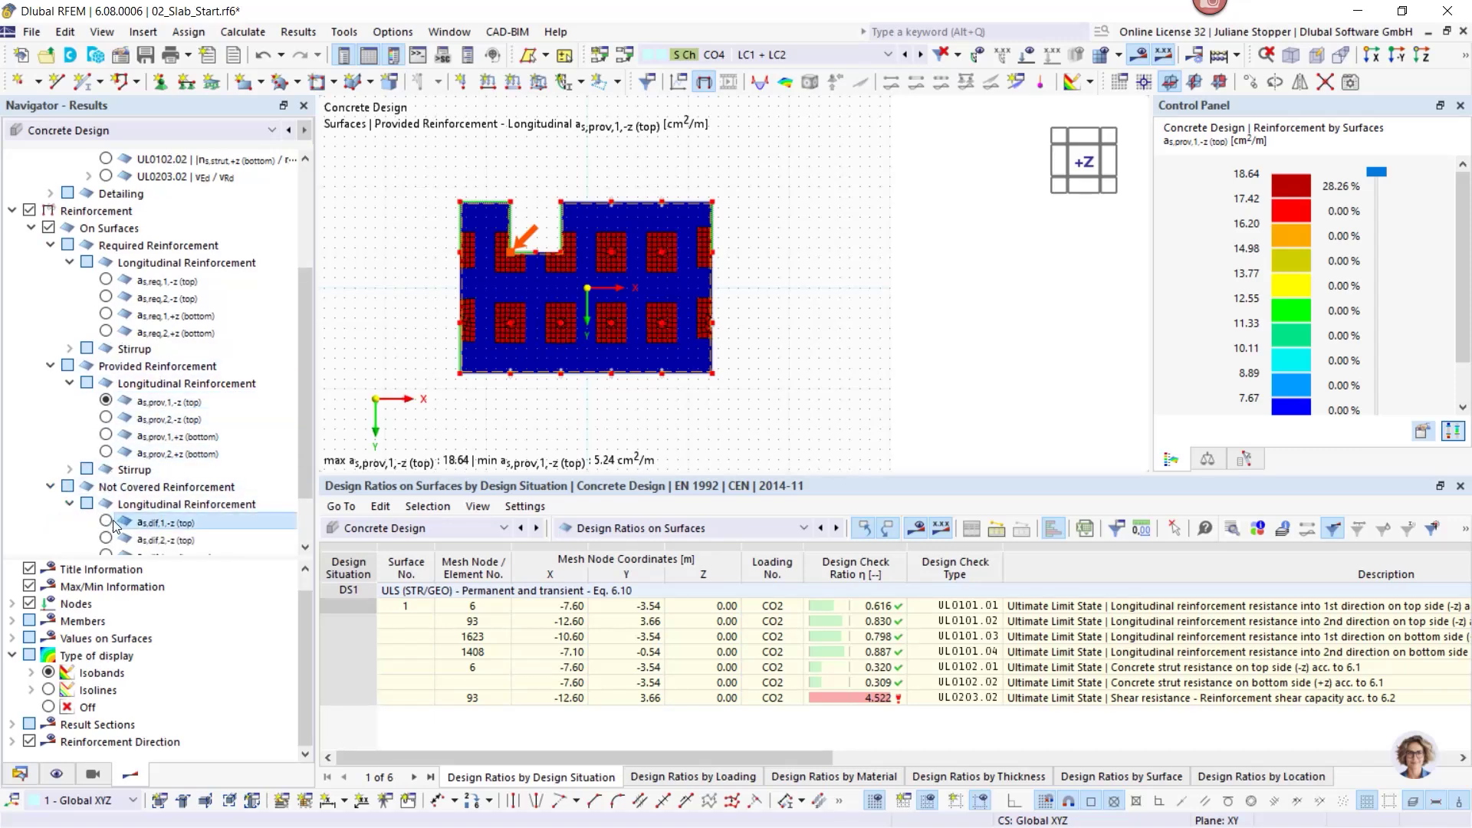
pyautogui.scroll(1, 407, 295)
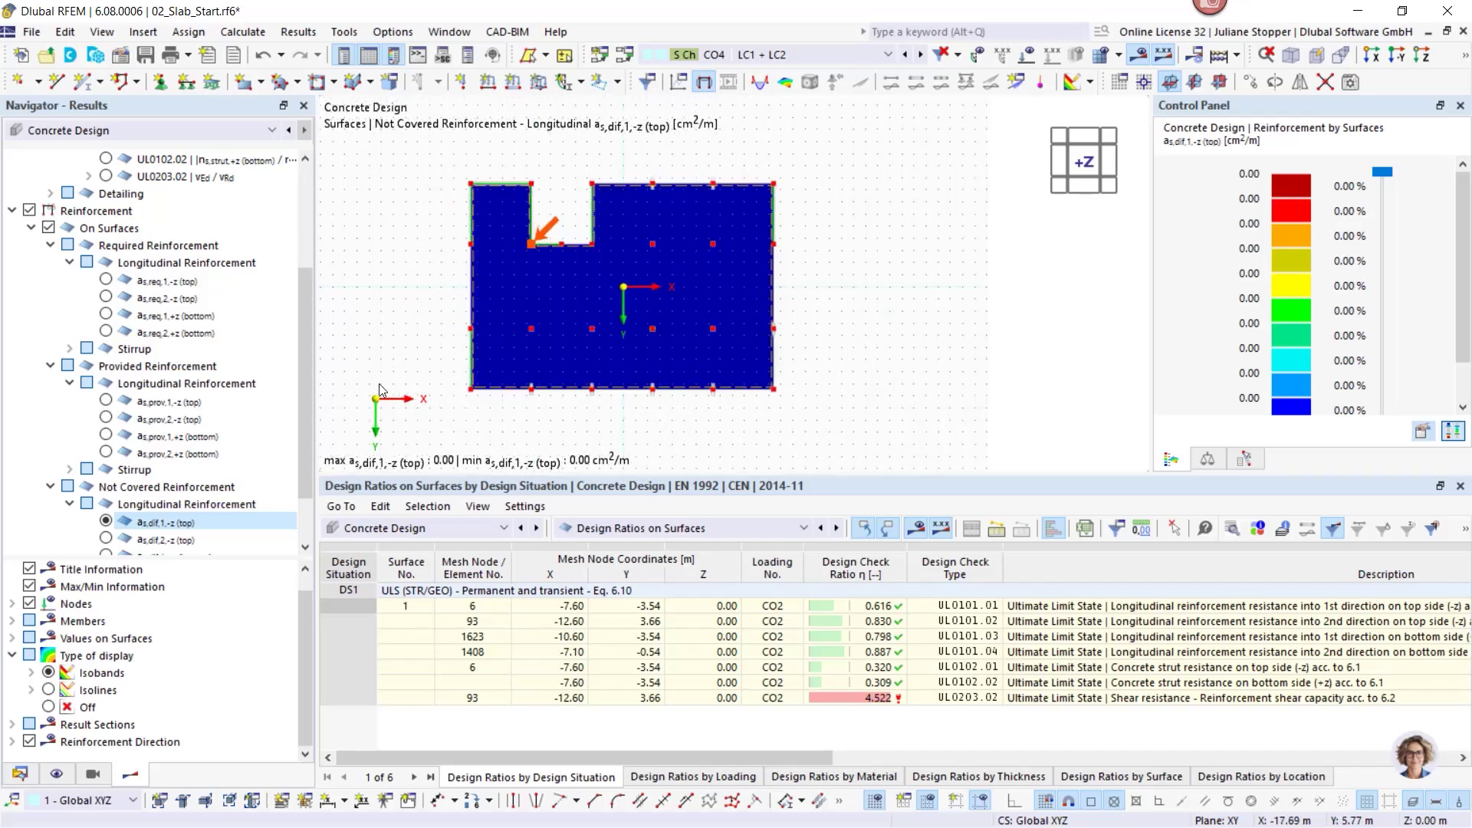
pyautogui.scroll(-2, 311, 457)
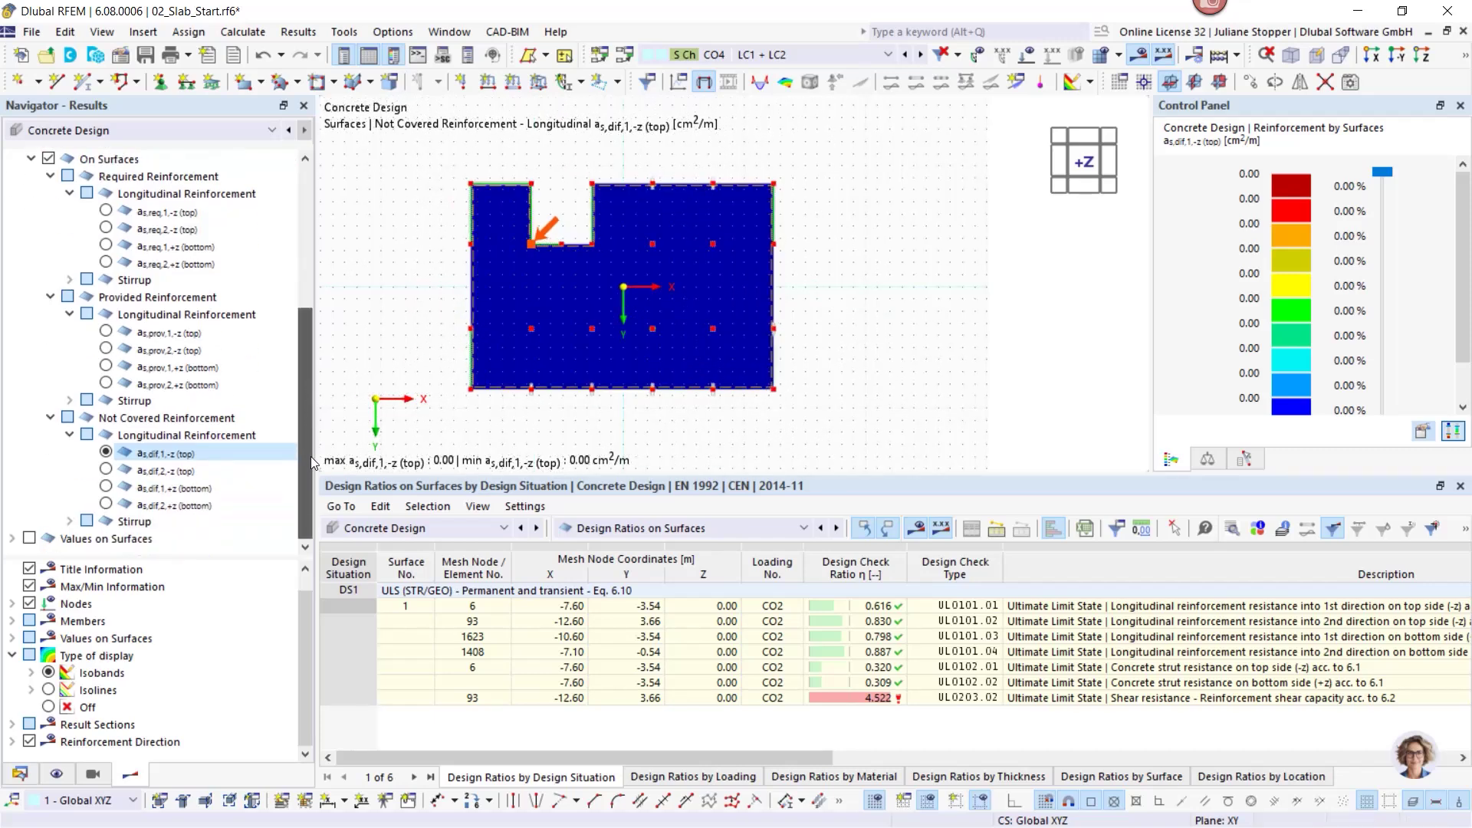
pyautogui.click(106, 487)
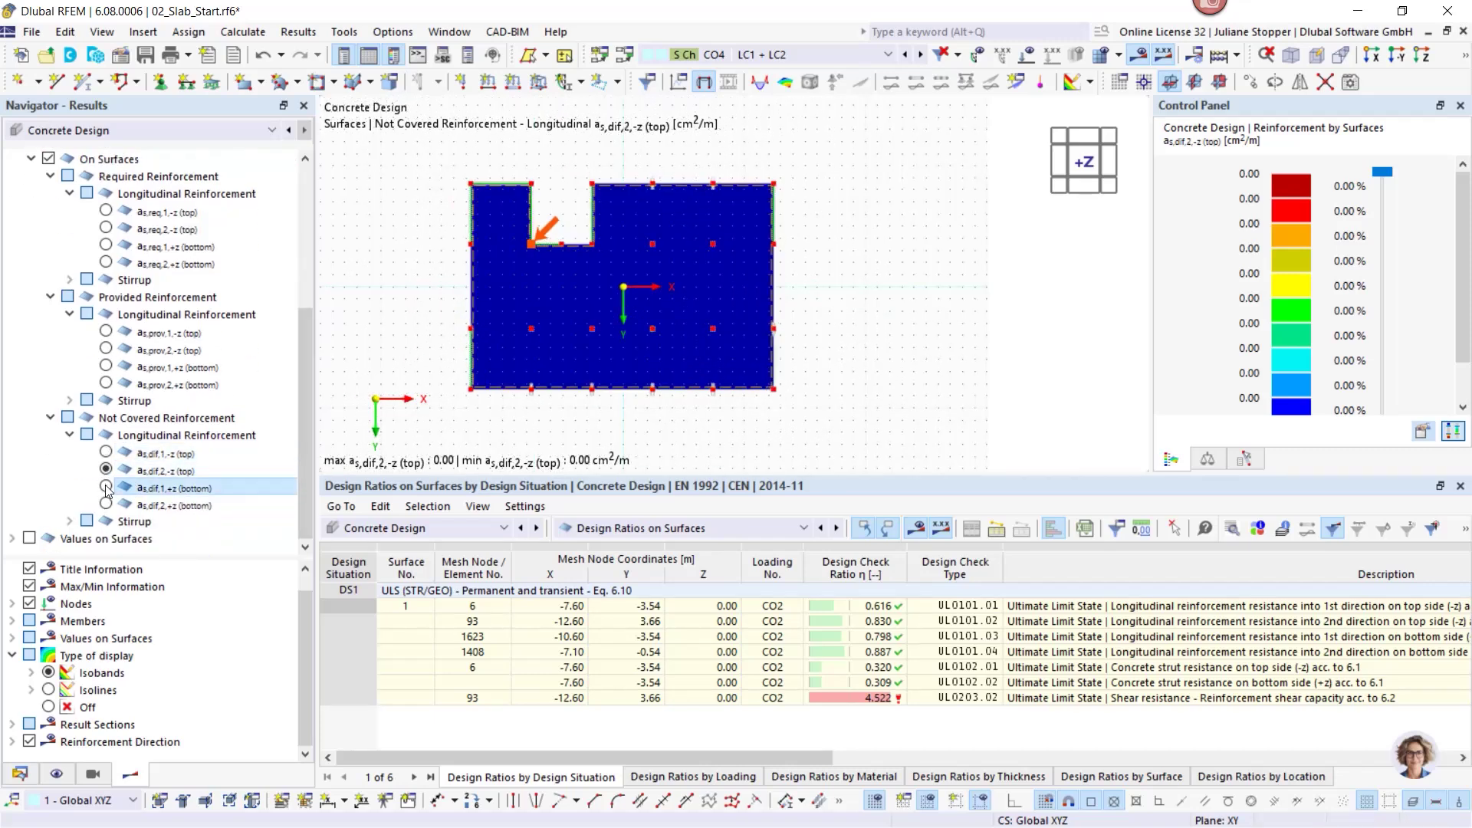
pyautogui.click(106, 503)
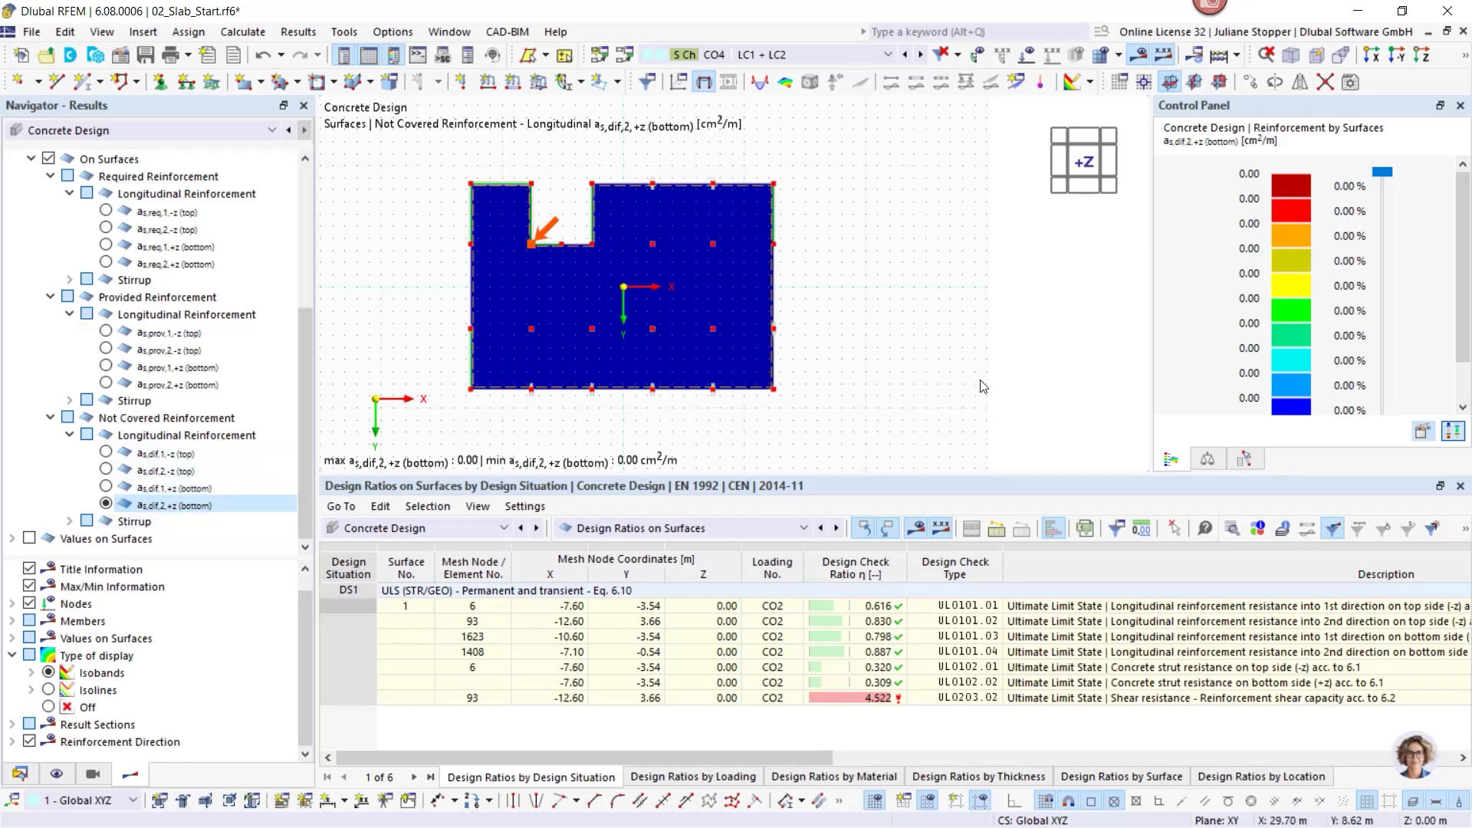
# Locate the governing node of the shear capacity check UL0203.02 on the slab and inspect the area around it.
pyautogui.click(971, 685)
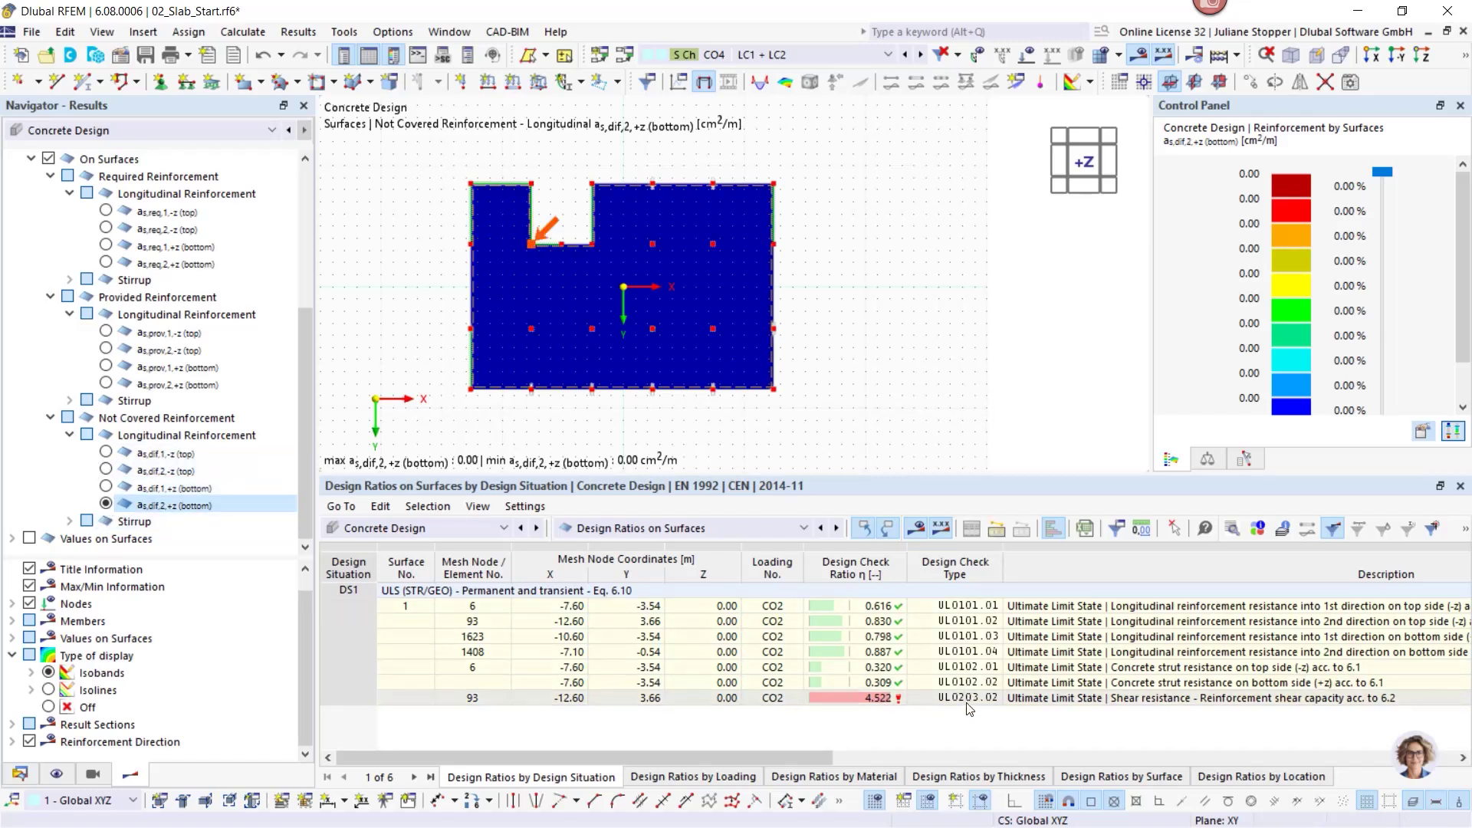
pyautogui.click(967, 698)
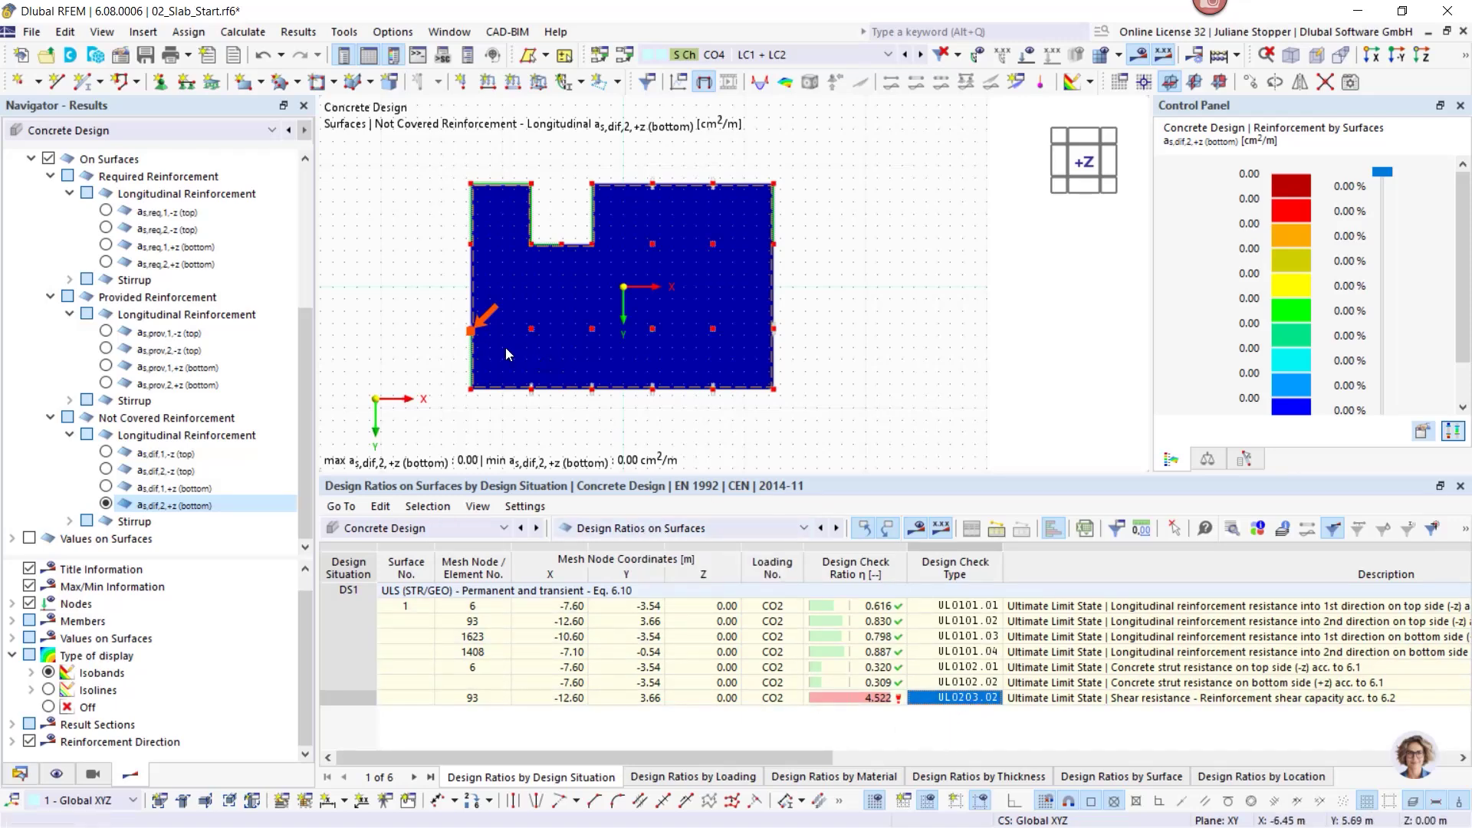
pyautogui.scroll(5, 470, 331)
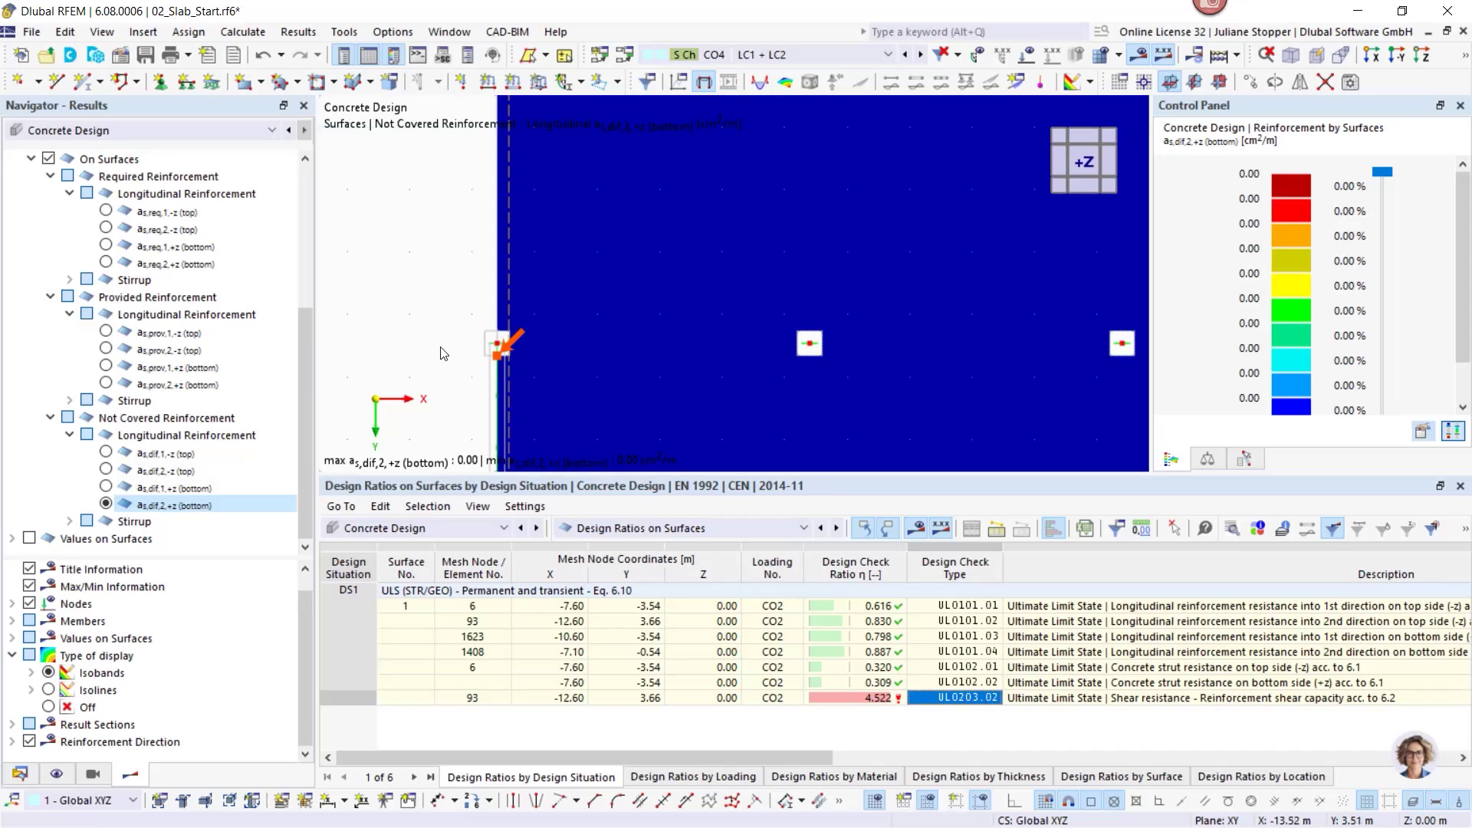
pyautogui.scroll(-3, 445, 353)
pyautogui.scroll(-3, 459, 362)
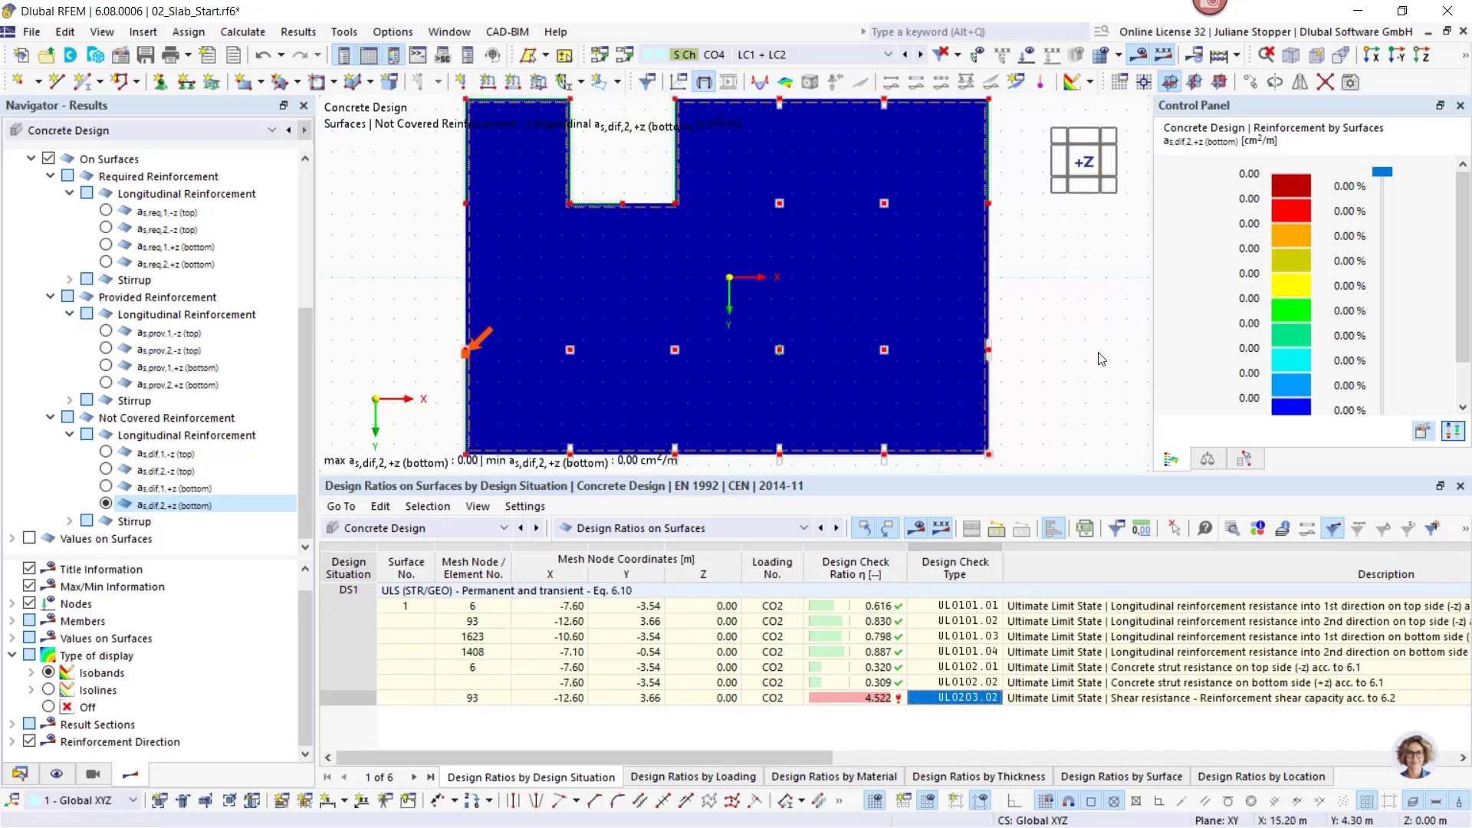
# Display the required longitudinal top reinforcement in direction 1 on the slab and enlarge the model view above the results table.
pyautogui.moveTo(311, 485); pyautogui.dragTo(310, 313)
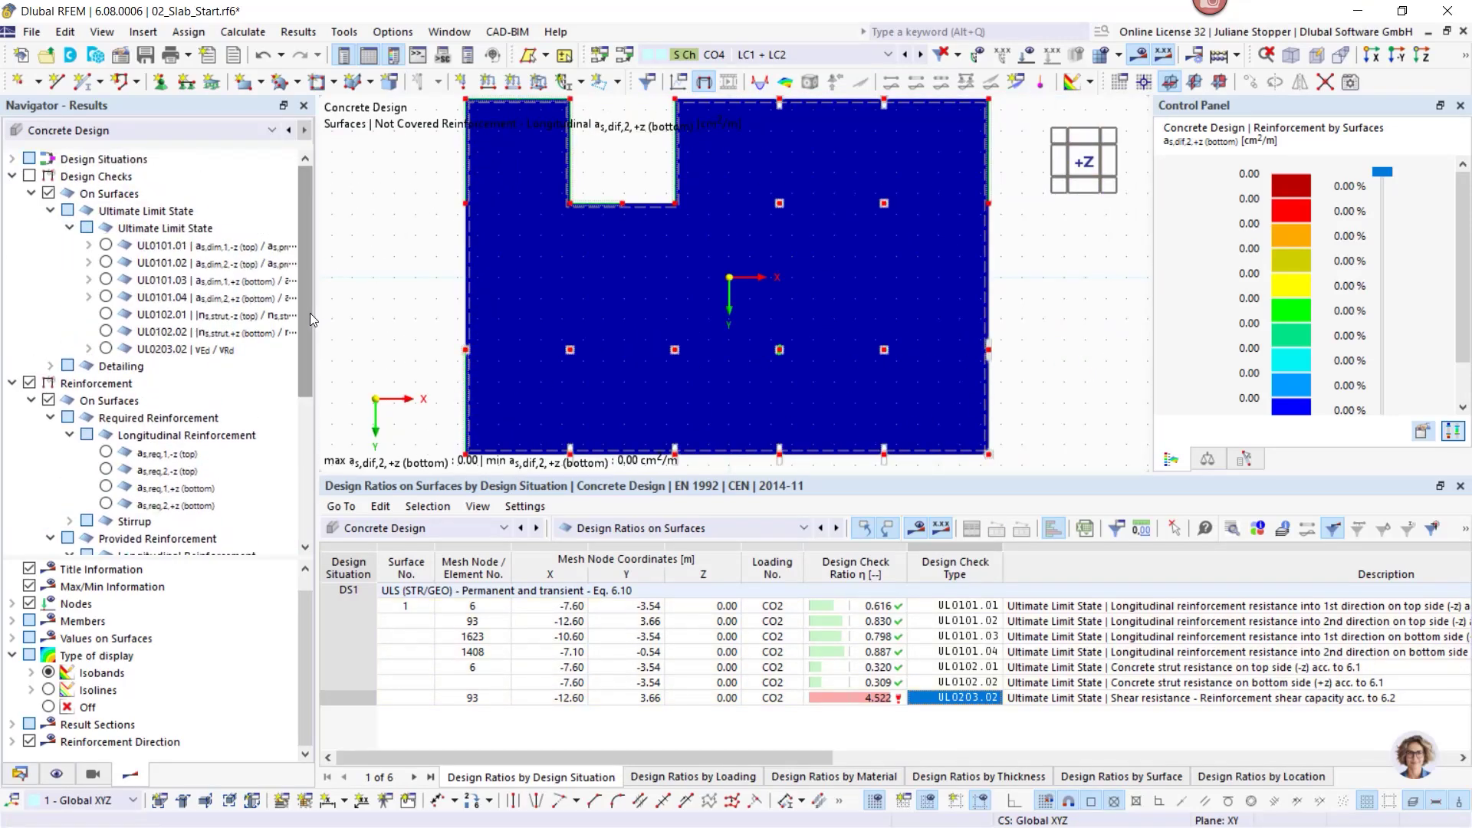
pyautogui.click(11, 383)
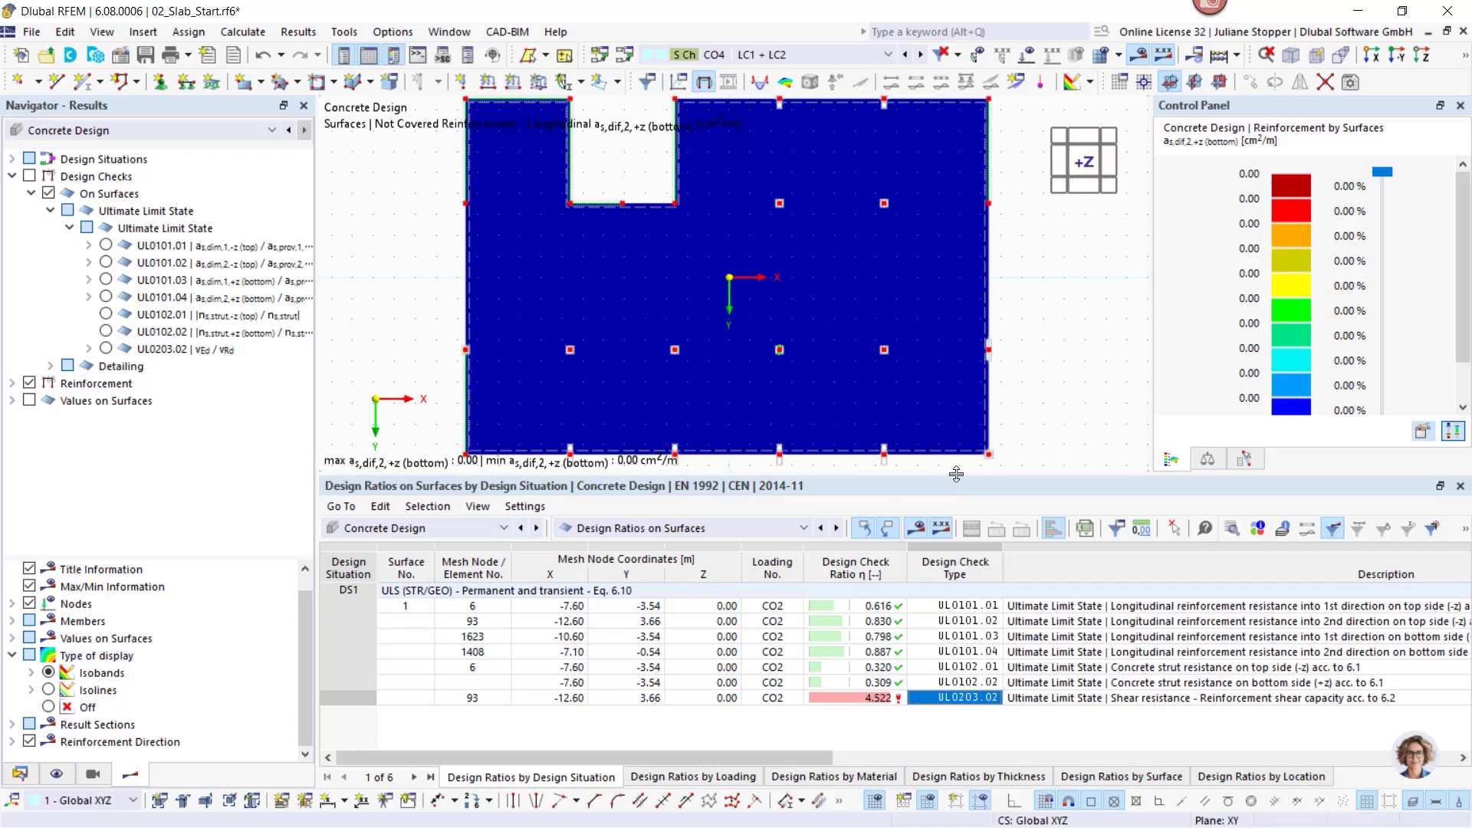
pyautogui.click(855, 605)
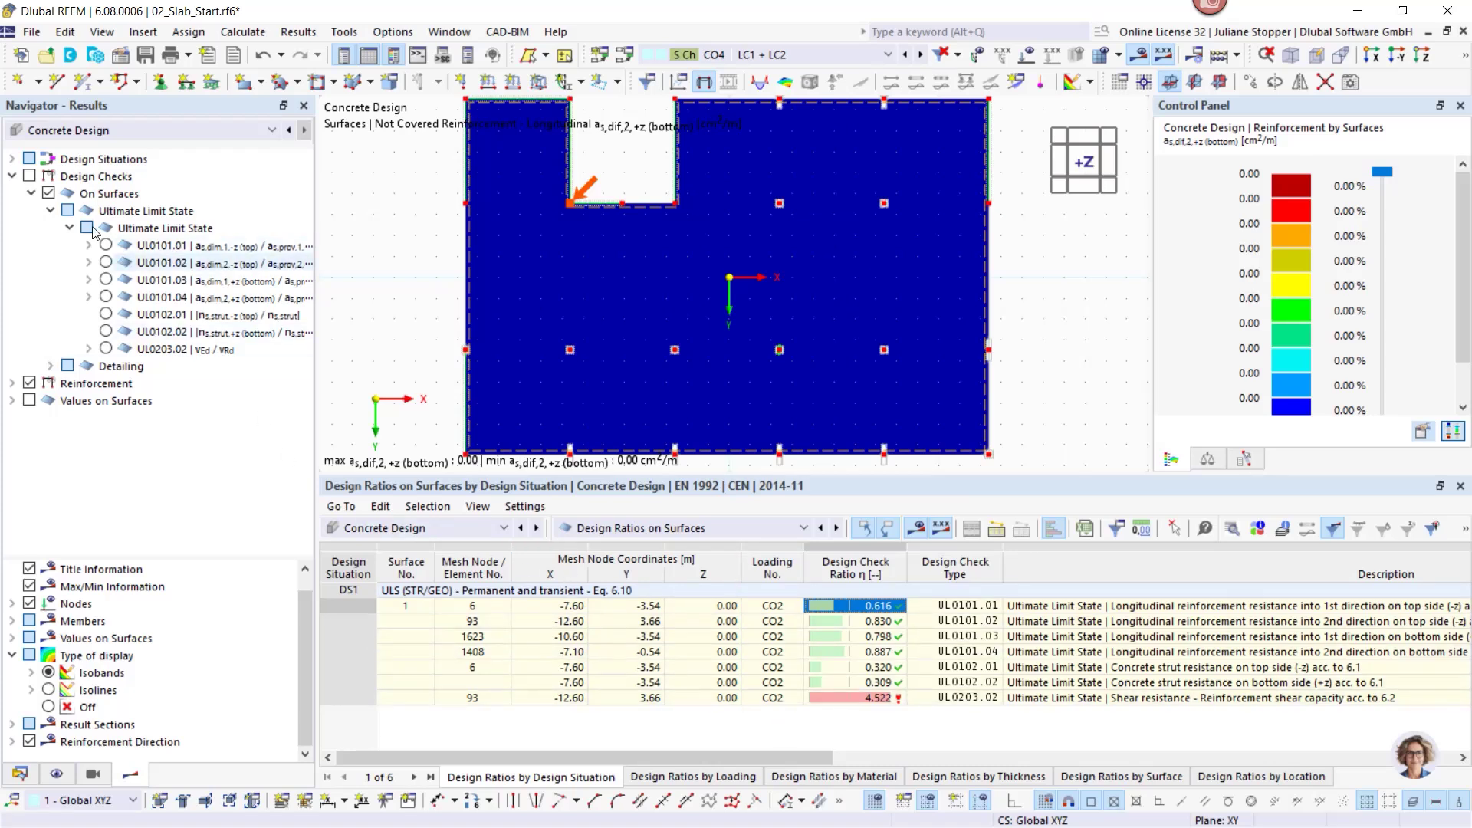
pyautogui.click(11, 383)
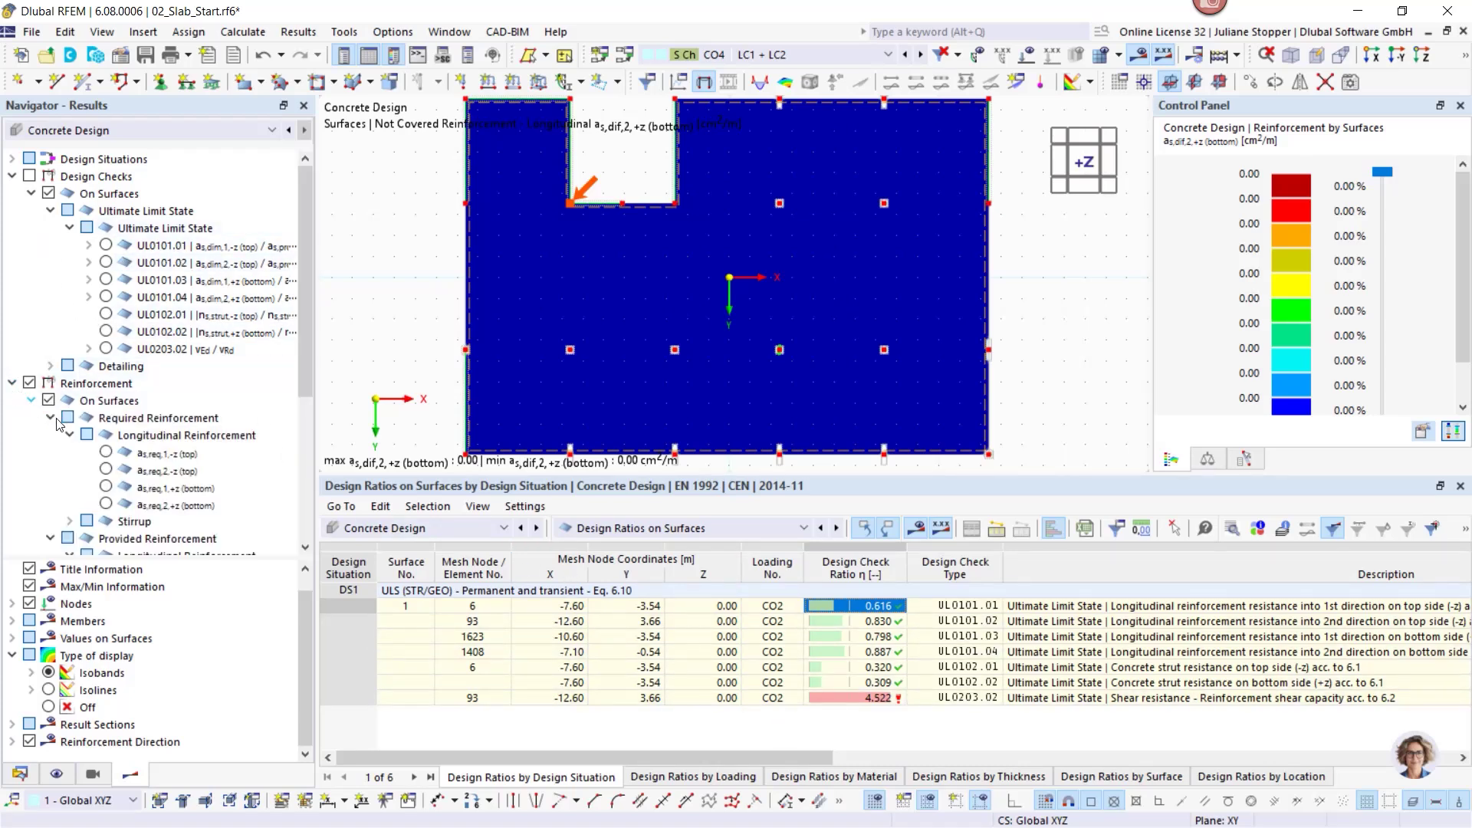
pyautogui.click(106, 454)
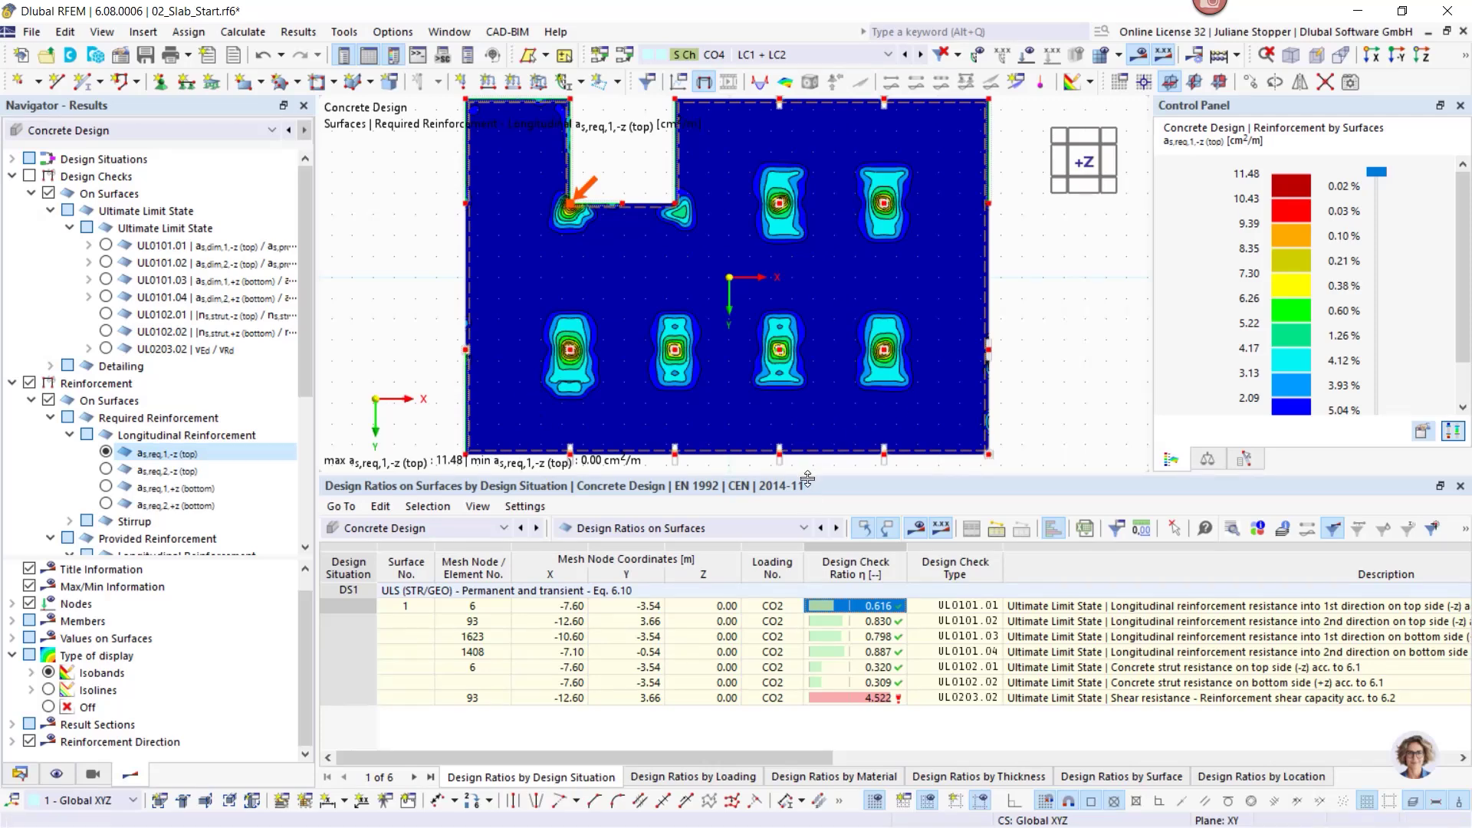
pyautogui.moveTo(808, 480); pyautogui.dragTo(694, 585)
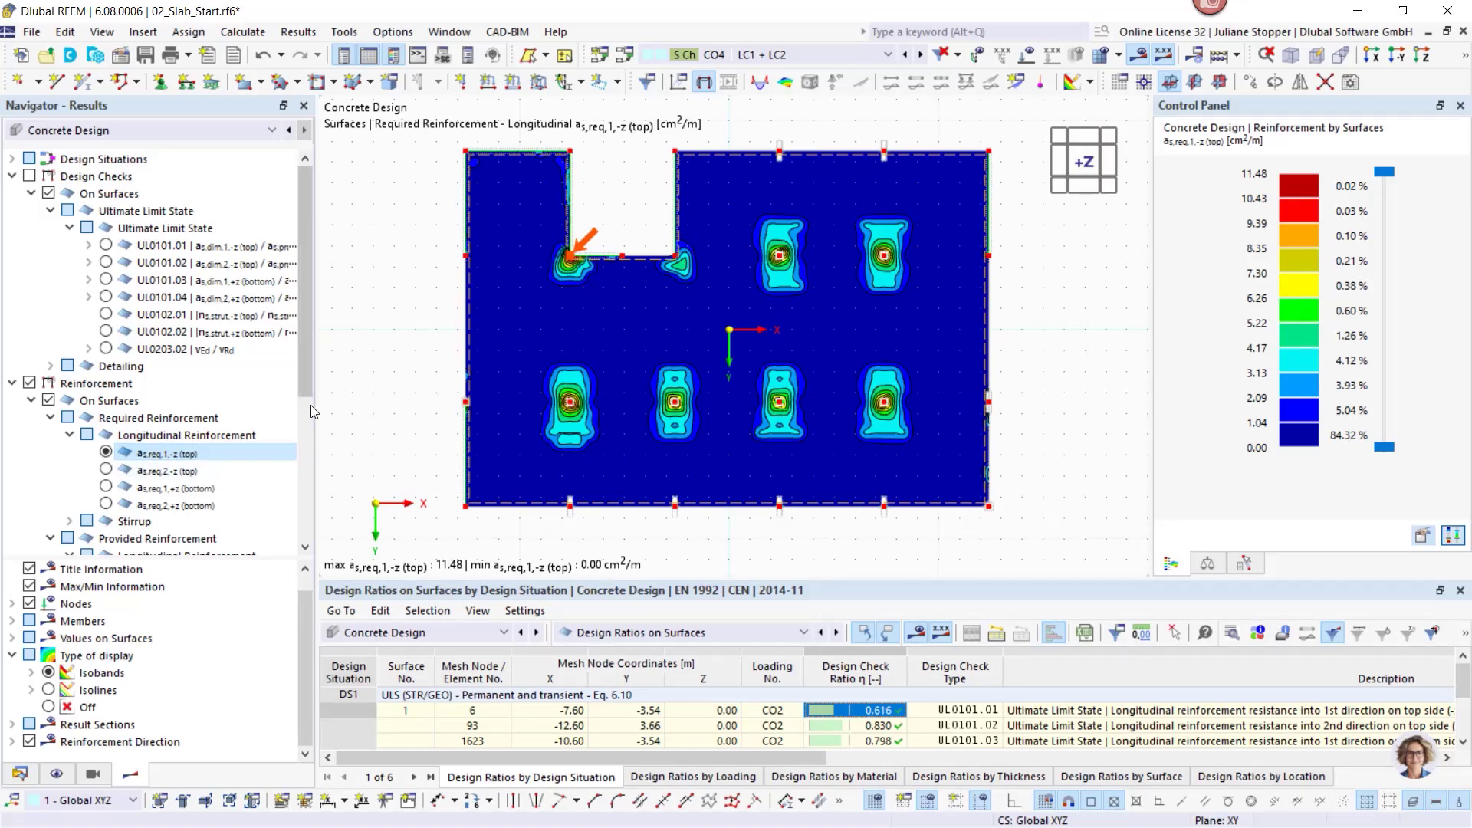
# Switch the surface result display from isobands to isolines.
pyautogui.moveTo(305, 379)
pyautogui.mouseDown()
pyautogui.moveTo(306, 430)
pyautogui.moveTo(308, 377)
pyautogui.mouseUp()
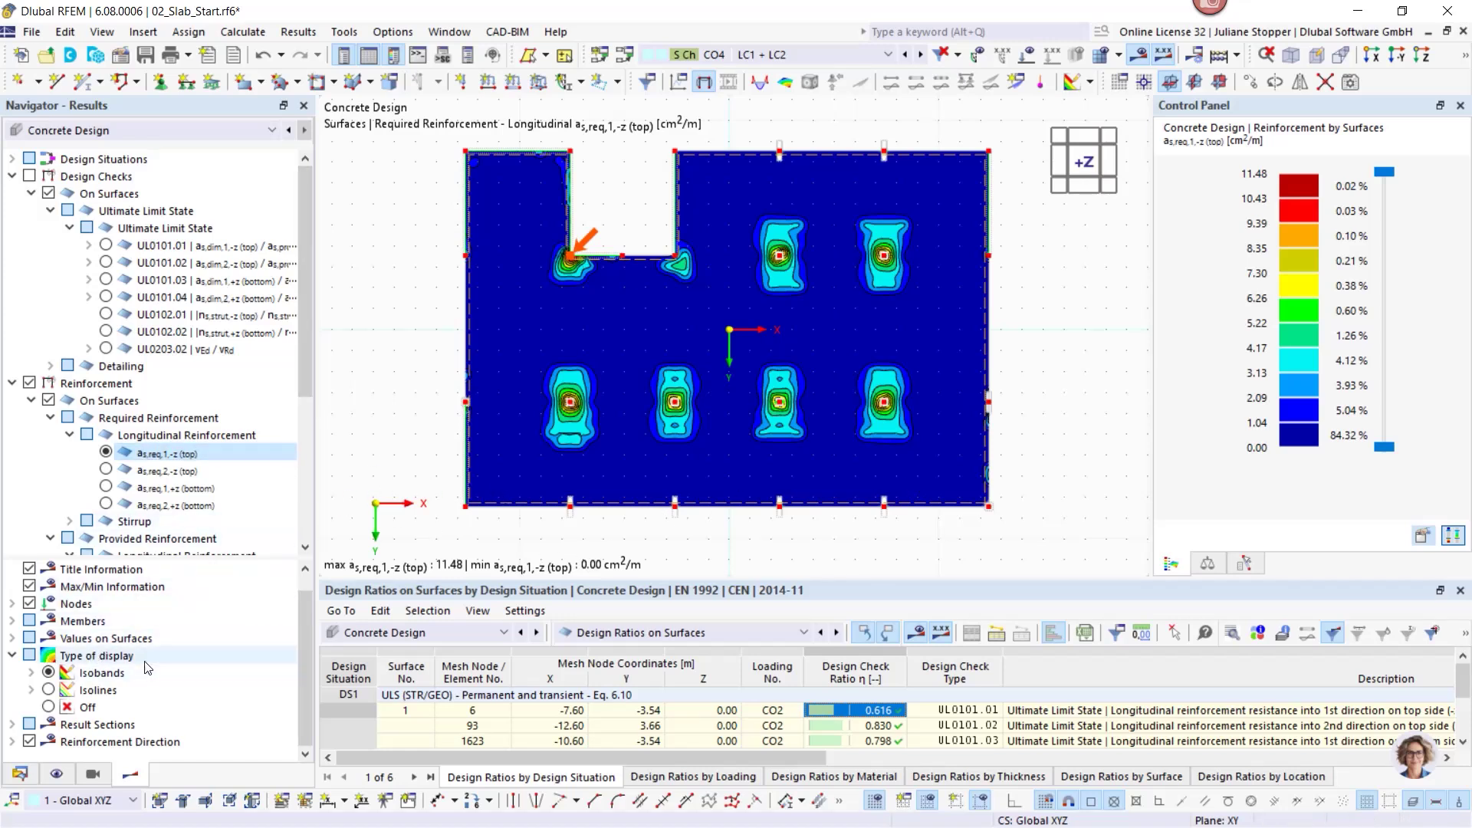
pyautogui.moveTo(135, 559); pyautogui.dragTo(142, 479)
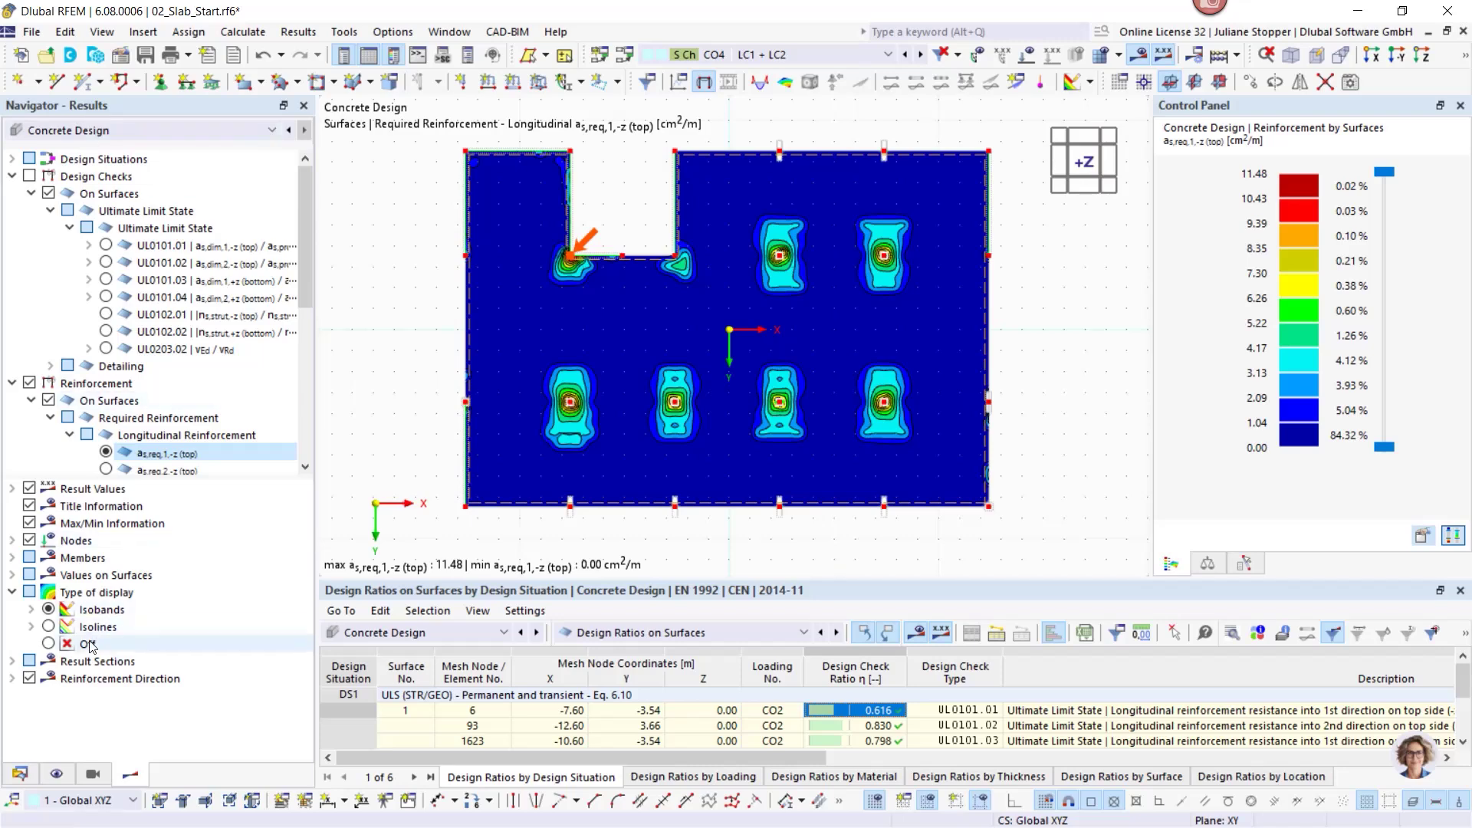
pyautogui.click(49, 627)
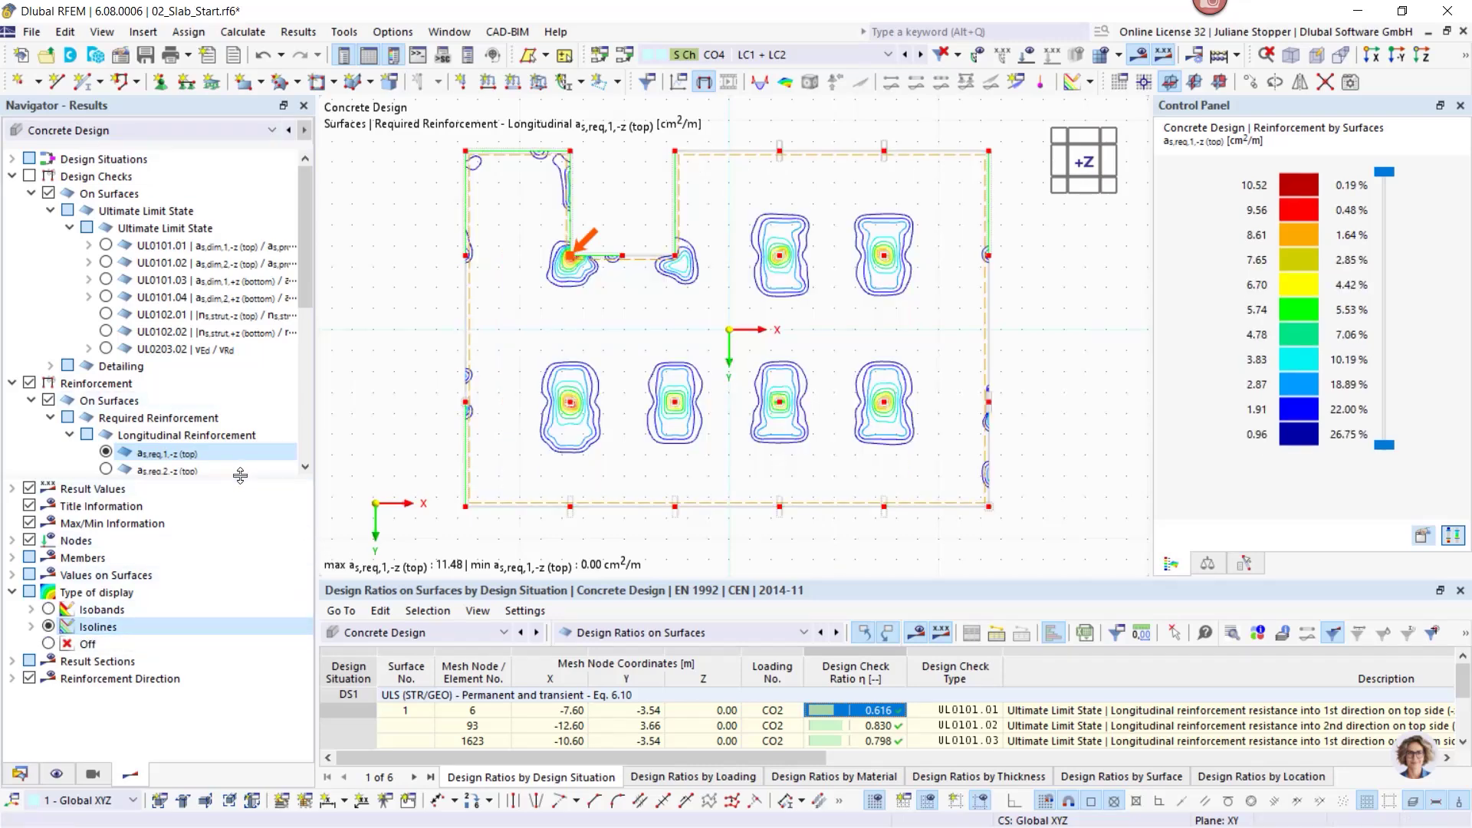
pyautogui.moveTo(239, 481); pyautogui.dragTo(277, 557)
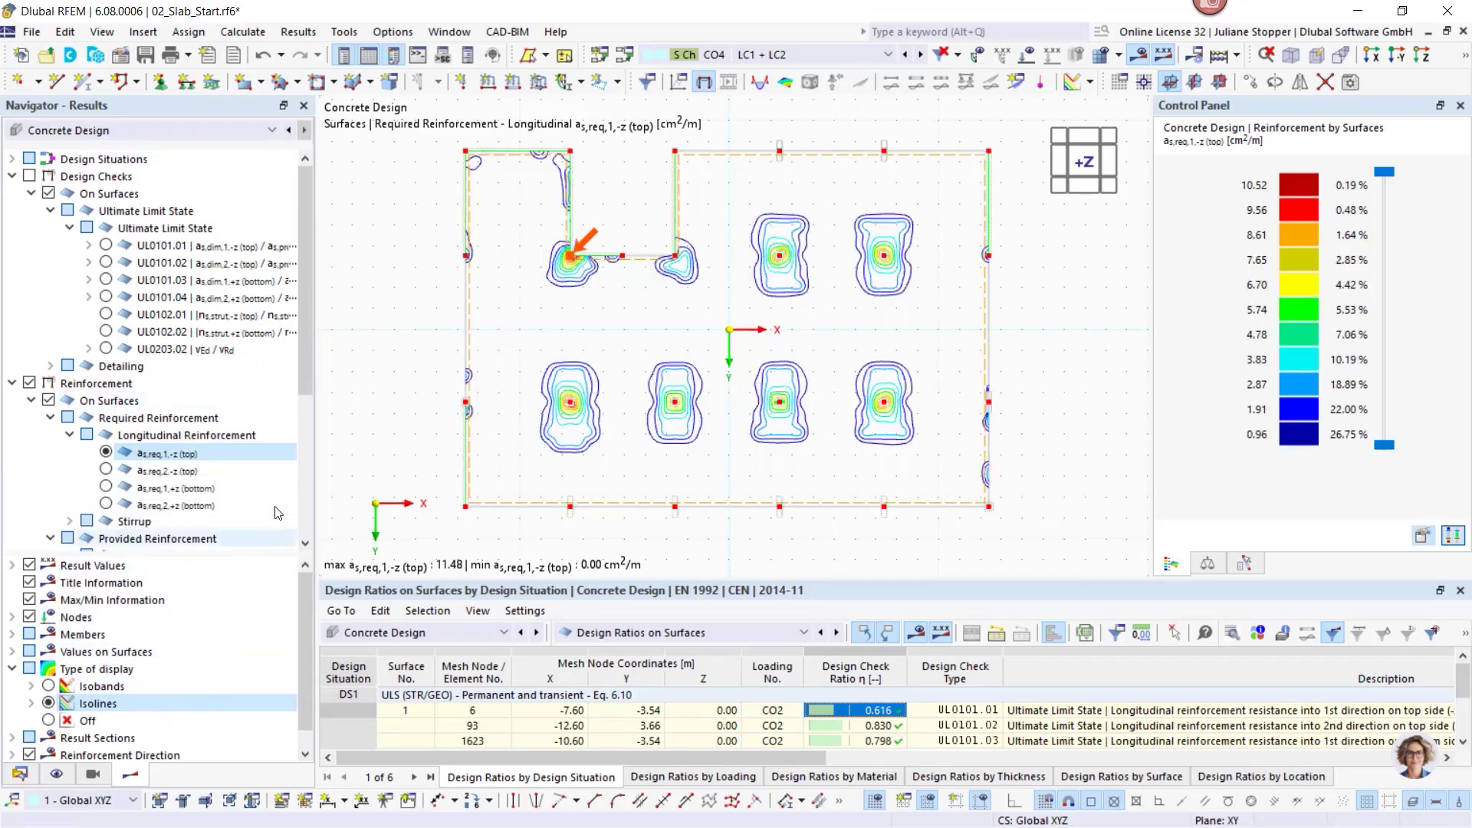
# Collapse the design check and reinforcement result groups and show the result values on the surfaces.
pyautogui.click(12, 177)
pyautogui.click(13, 193)
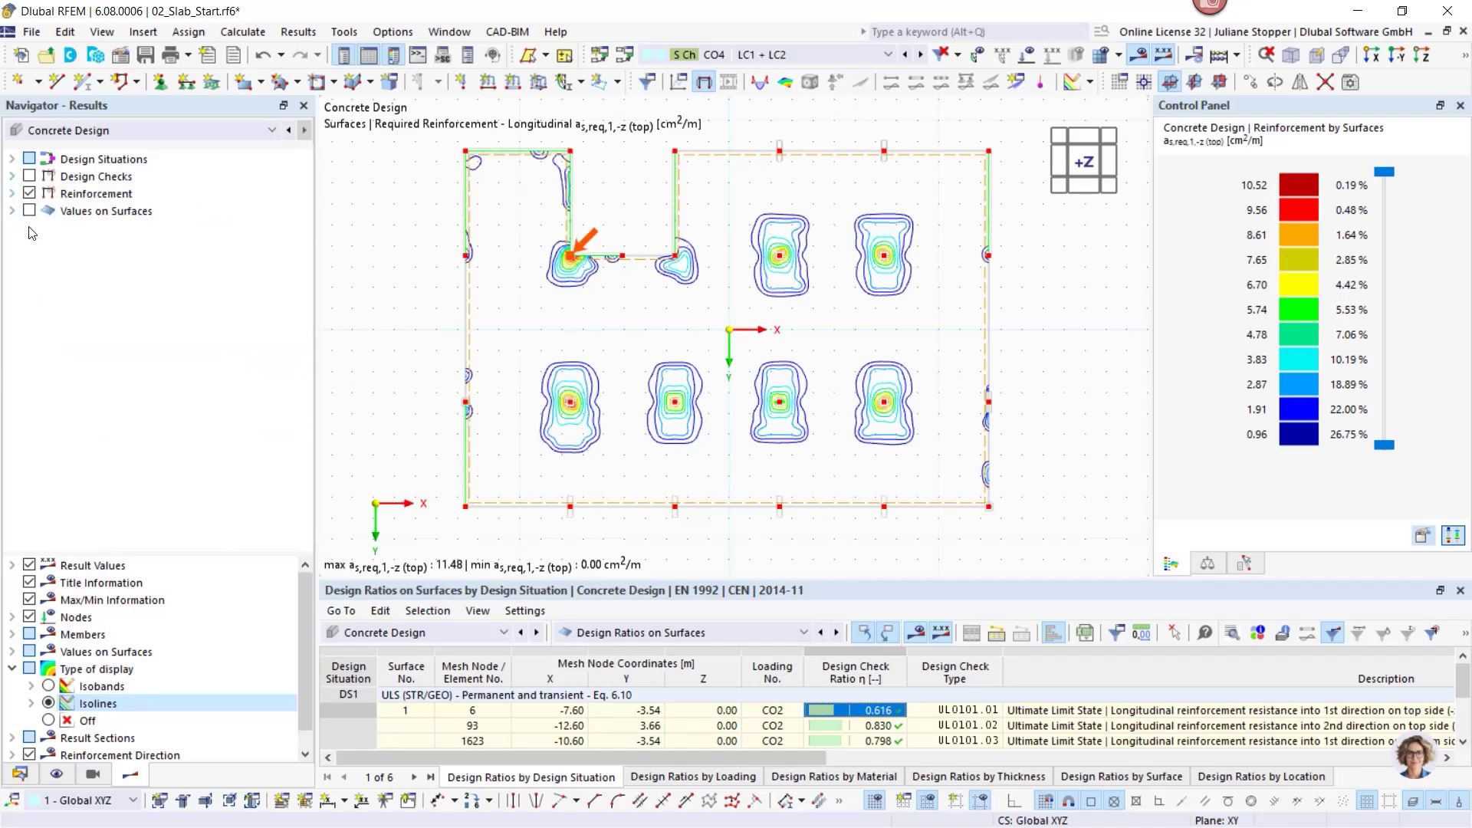
pyautogui.click(30, 212)
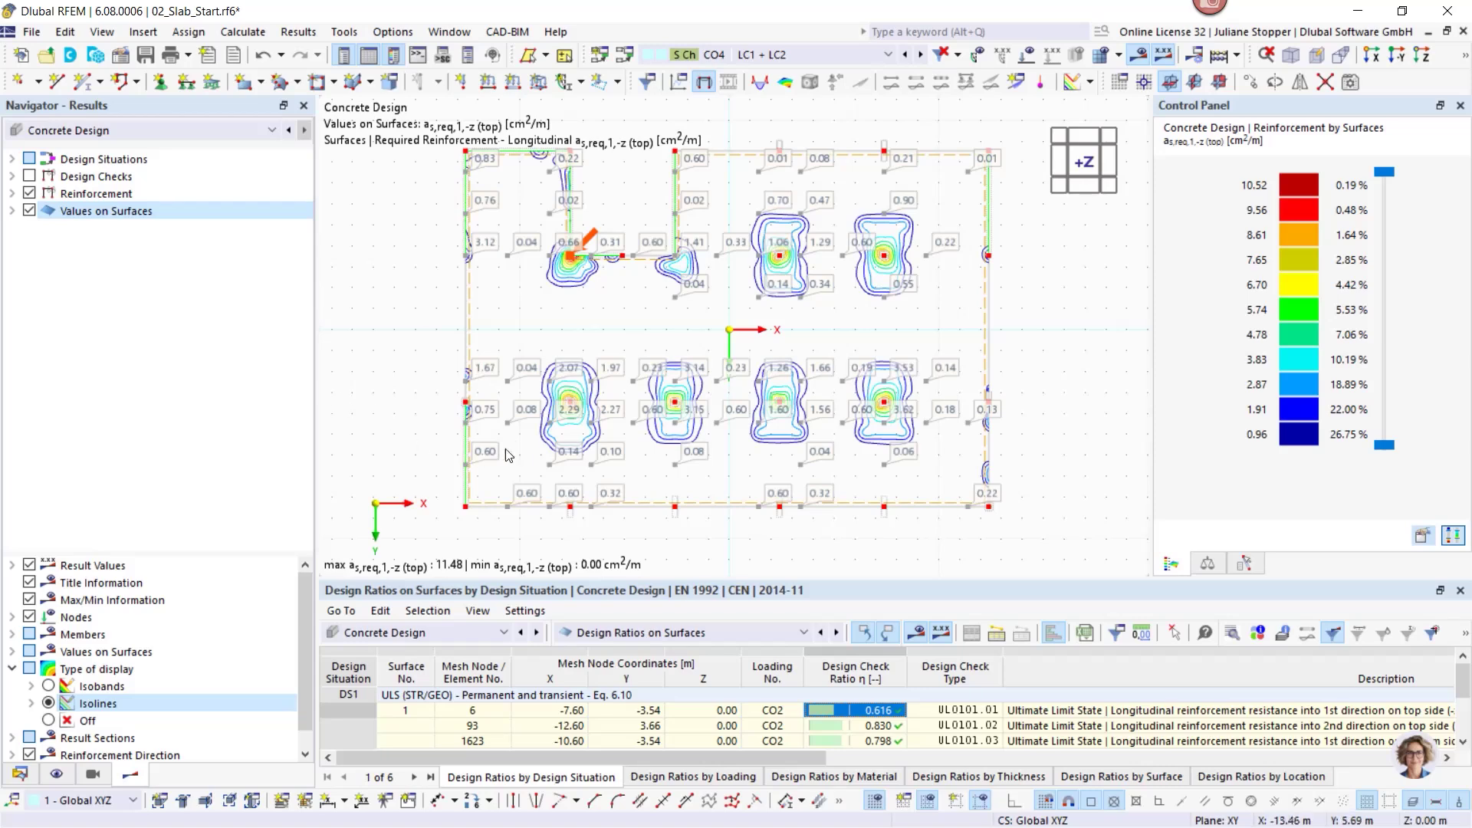
pyautogui.scroll(1, 476, 359)
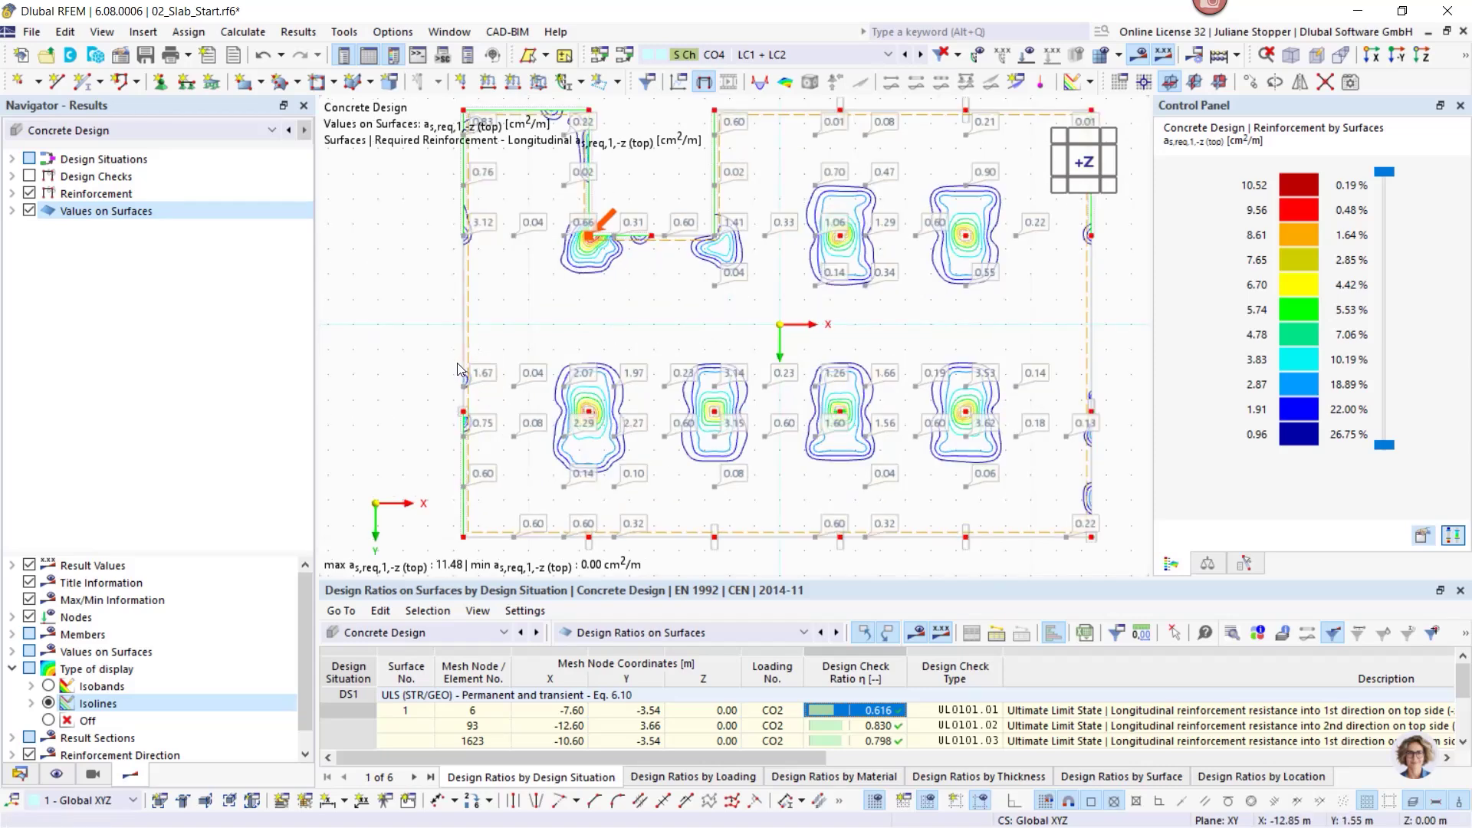
pyautogui.scroll(-1, 372, 418)
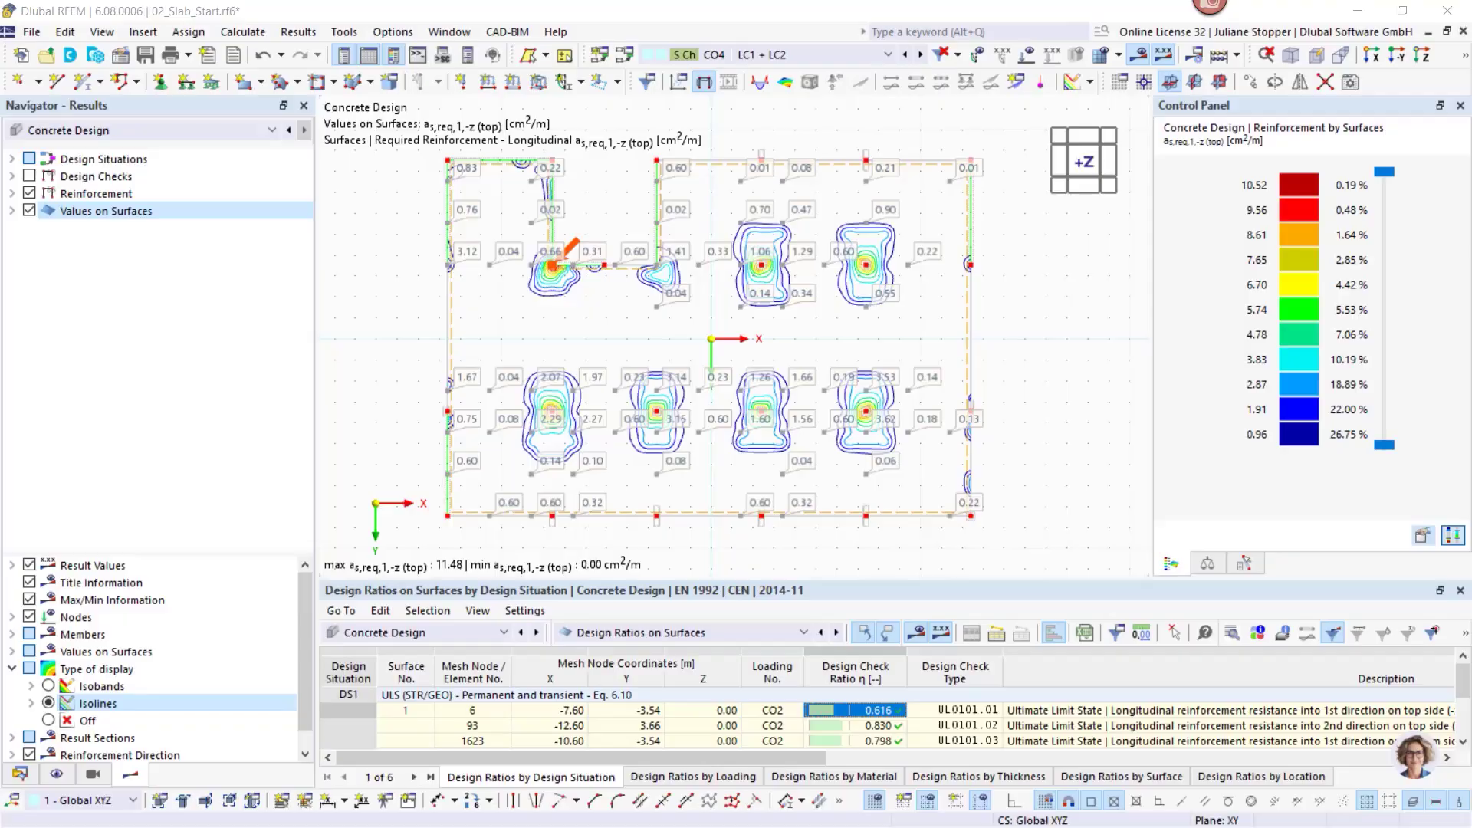
pyautogui.hotkey('alt', 'Tab')
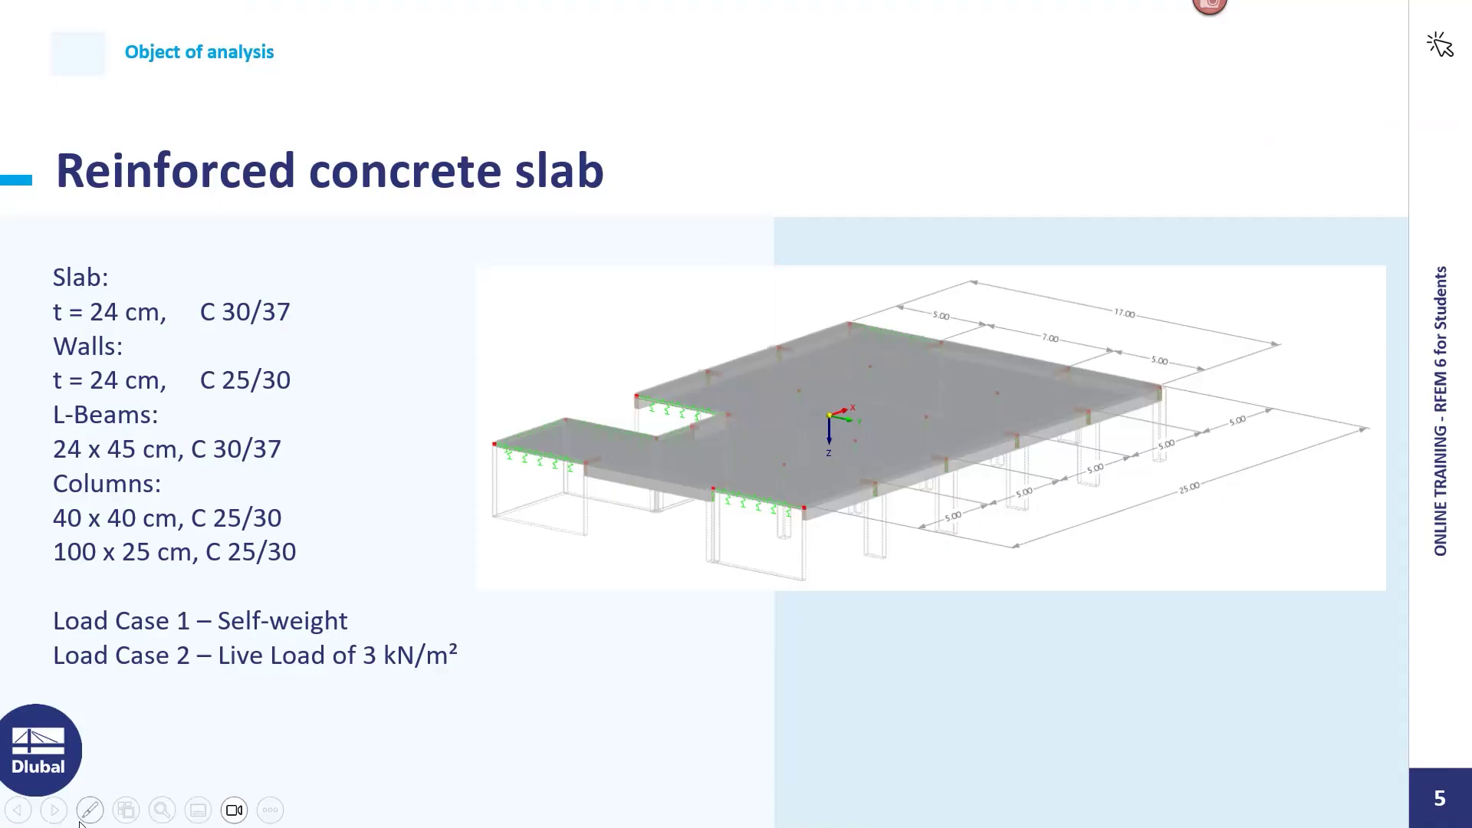
pyautogui.click(54, 810)
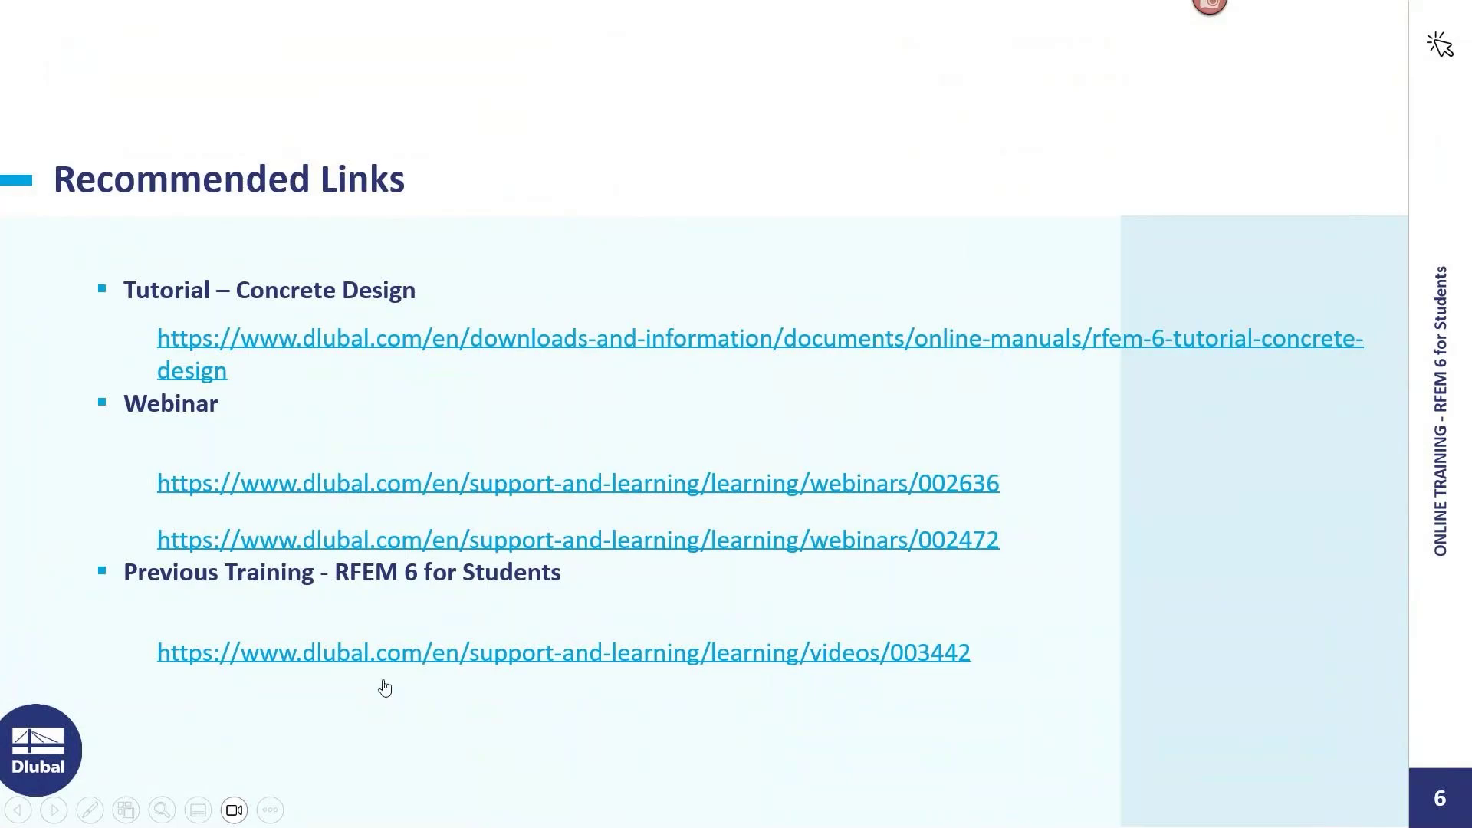
pyautogui.click(54, 811)
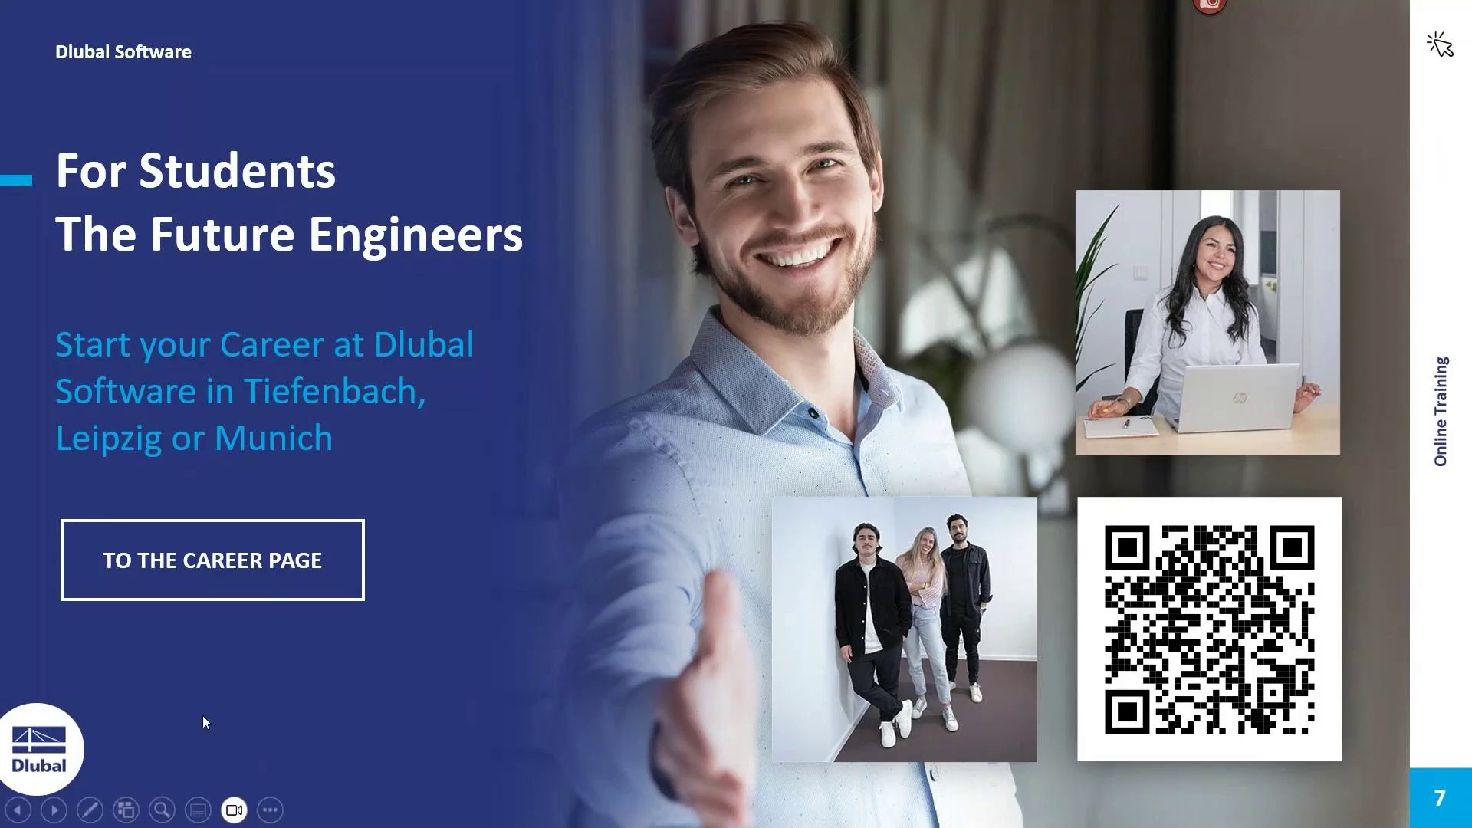
pyautogui.click(54, 810)
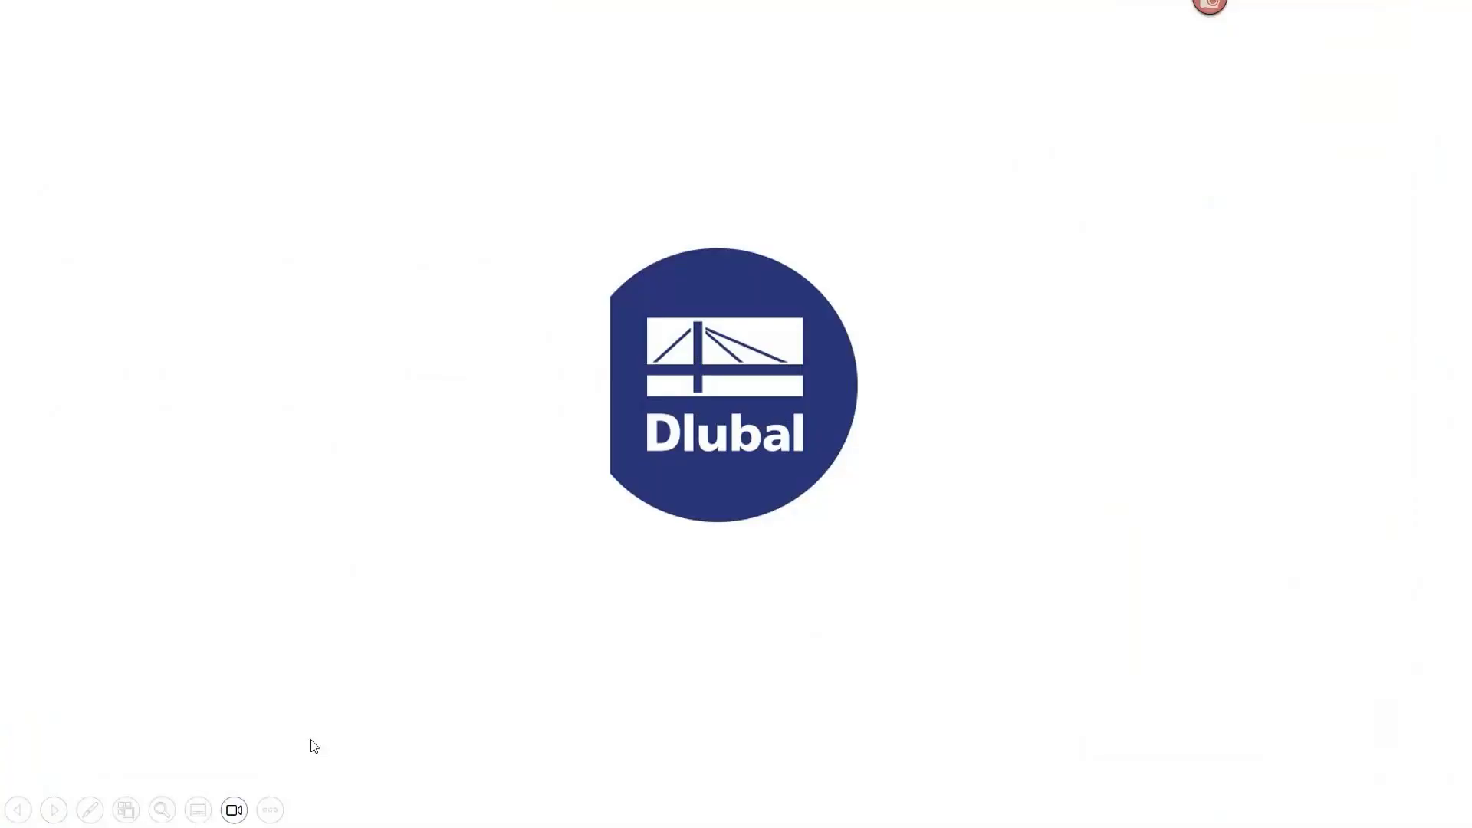